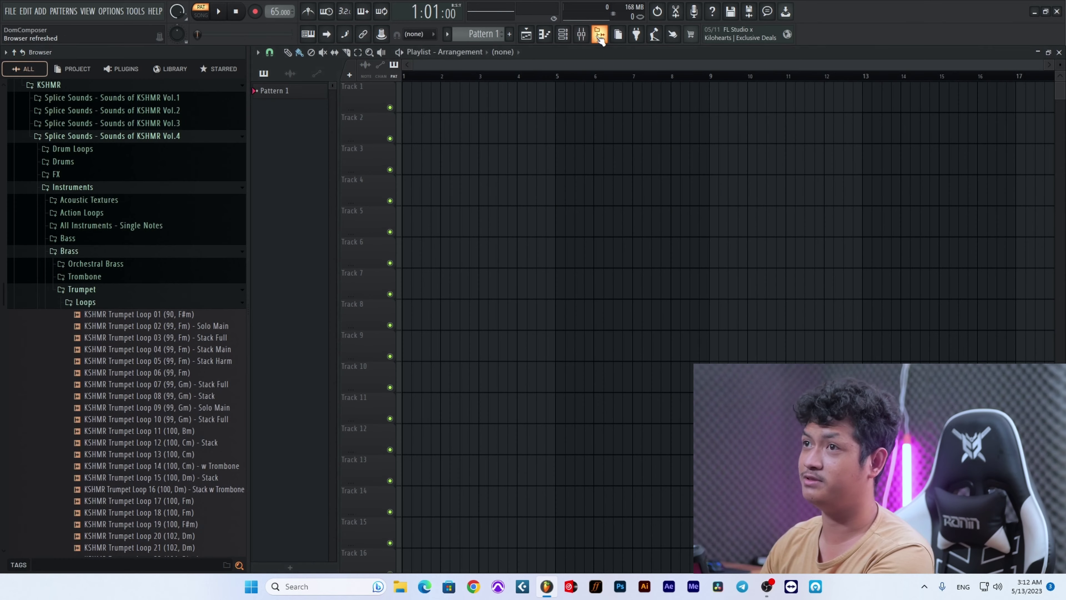
Step: Expand the Splice Sounds - Sounds of KSHMR Vol.4 folder and audition KSHMR Trumpet Loops 04, 11 and 09
{"action": "left_click", "coordinate": [131, 140]}
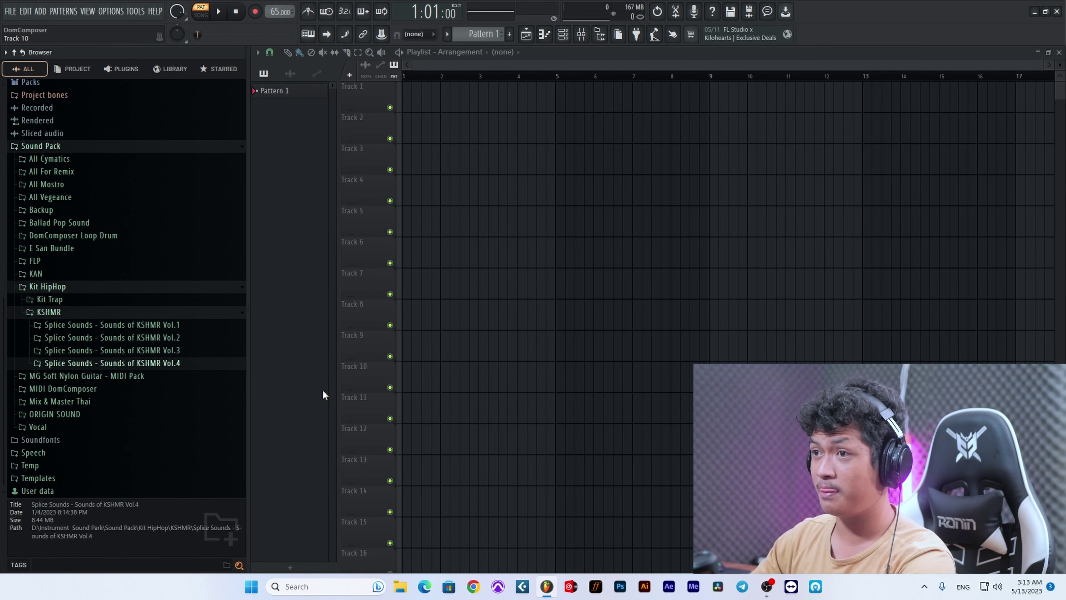
{"action": "left_click", "coordinate": [131, 363]}
{"action": "scroll", "coordinate": [139, 412], "scroll_direction": "down", "scroll_amount": 5}
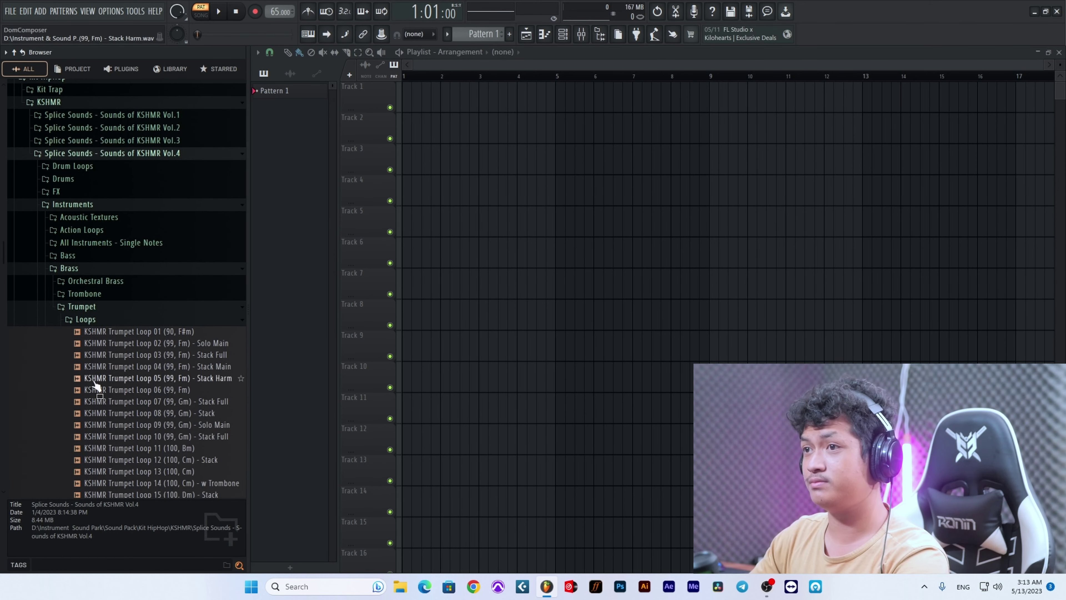
{"action": "left_click_drag", "start_coordinate": [127, 366], "coordinate": [140, 375]}
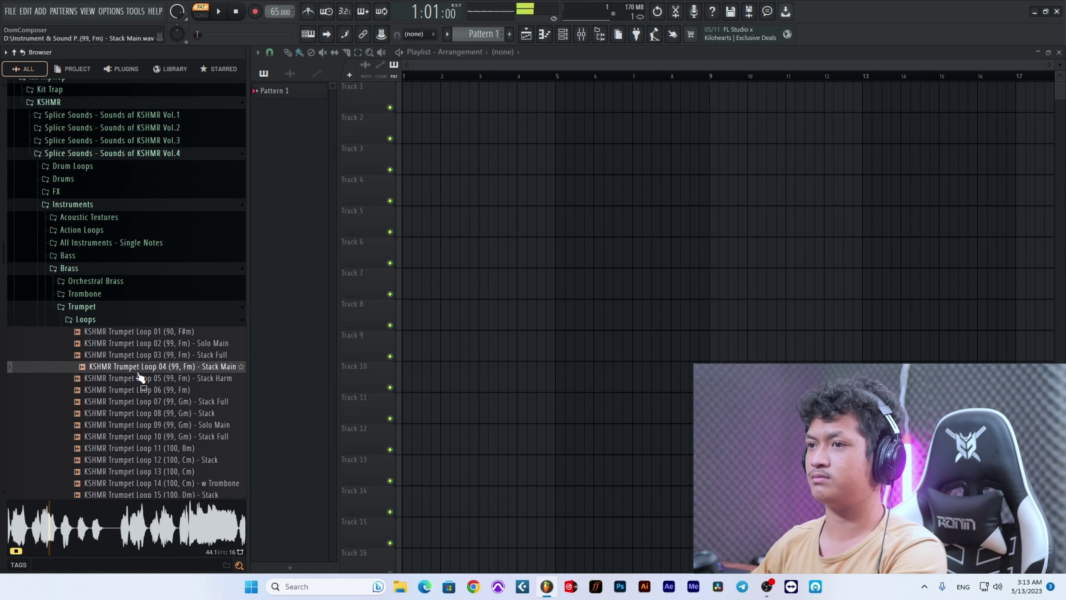
{"action": "left_click", "coordinate": [159, 449]}
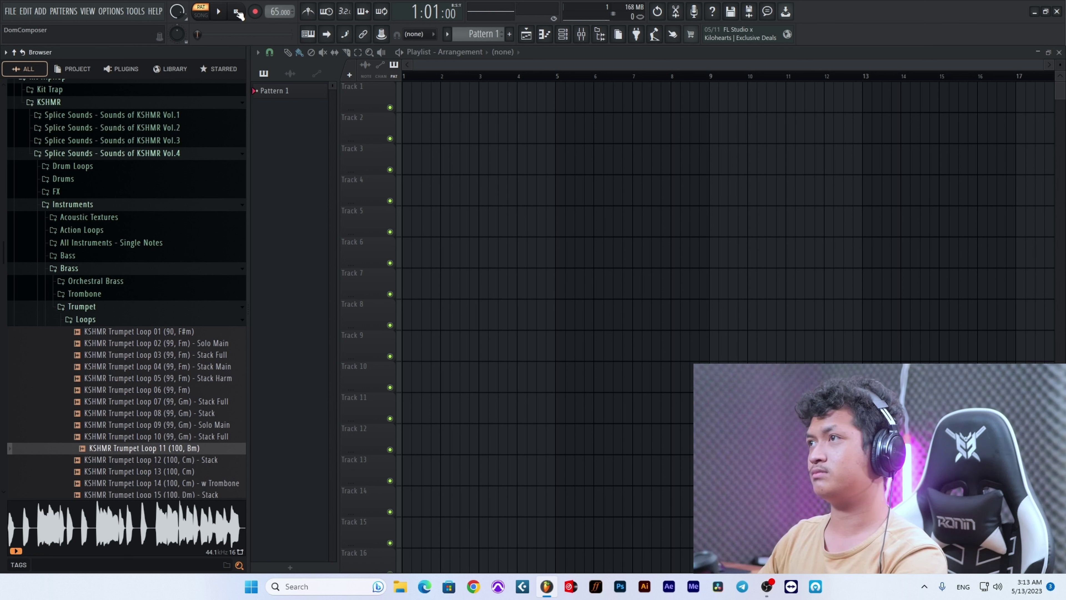
{"action": "left_click", "coordinate": [180, 425]}
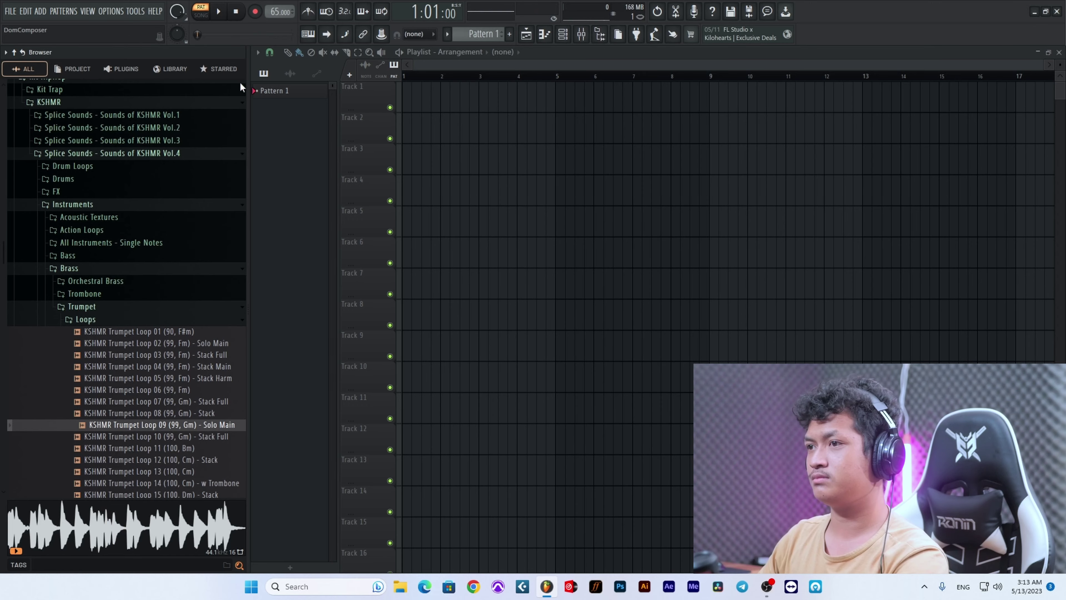
Step: Audition more KSHMR trumpet loops from the same folder: Loops 39, 36, 21, 09 and 05
{"action": "scroll", "coordinate": [240, 87], "scroll_direction": "down", "scroll_amount": 15}
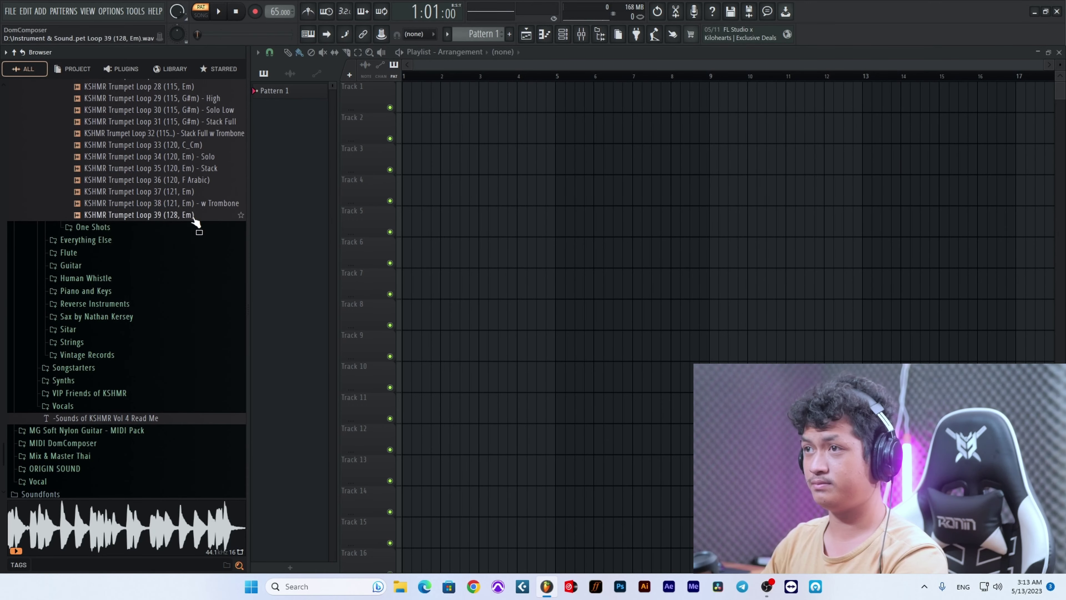
{"action": "left_click", "coordinate": [195, 216]}
{"action": "scroll", "coordinate": [199, 268], "scroll_direction": "up", "scroll_amount": 4}
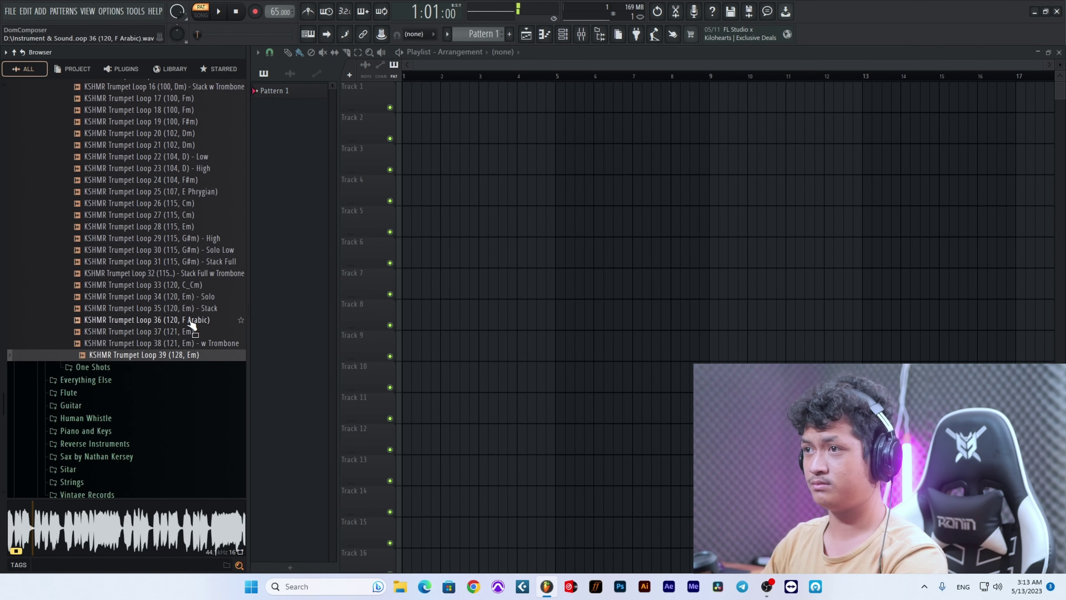
{"action": "left_click", "coordinate": [190, 321]}
{"action": "left_click", "coordinate": [185, 145]}
{"action": "scroll", "coordinate": [179, 194], "scroll_direction": "up", "scroll_amount": 6}
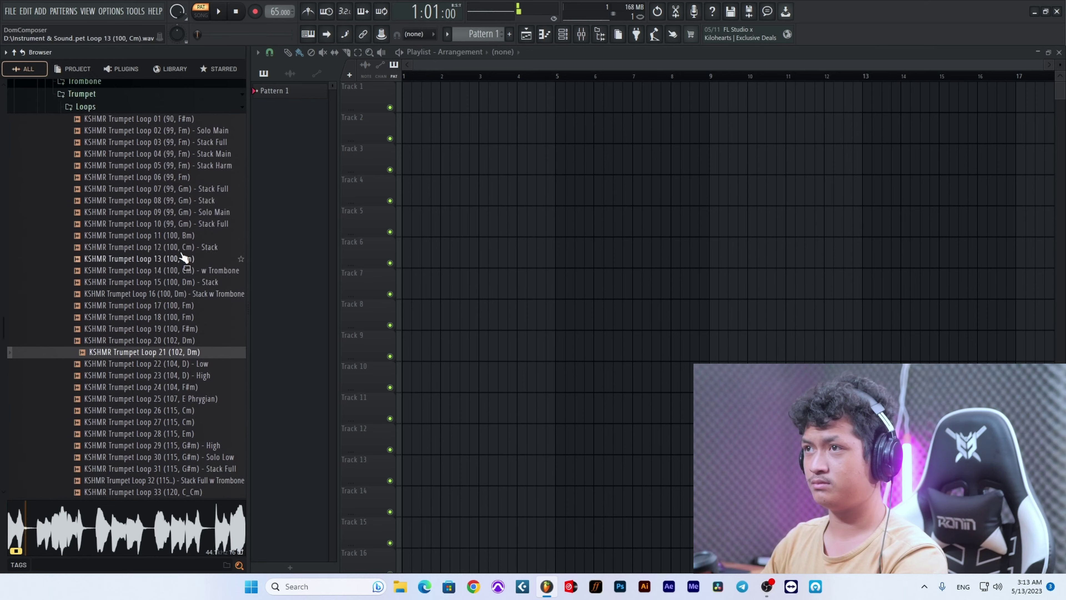
{"action": "left_click", "coordinate": [183, 215]}
{"action": "scroll", "coordinate": [184, 215], "scroll_direction": "up", "scroll_amount": 2}
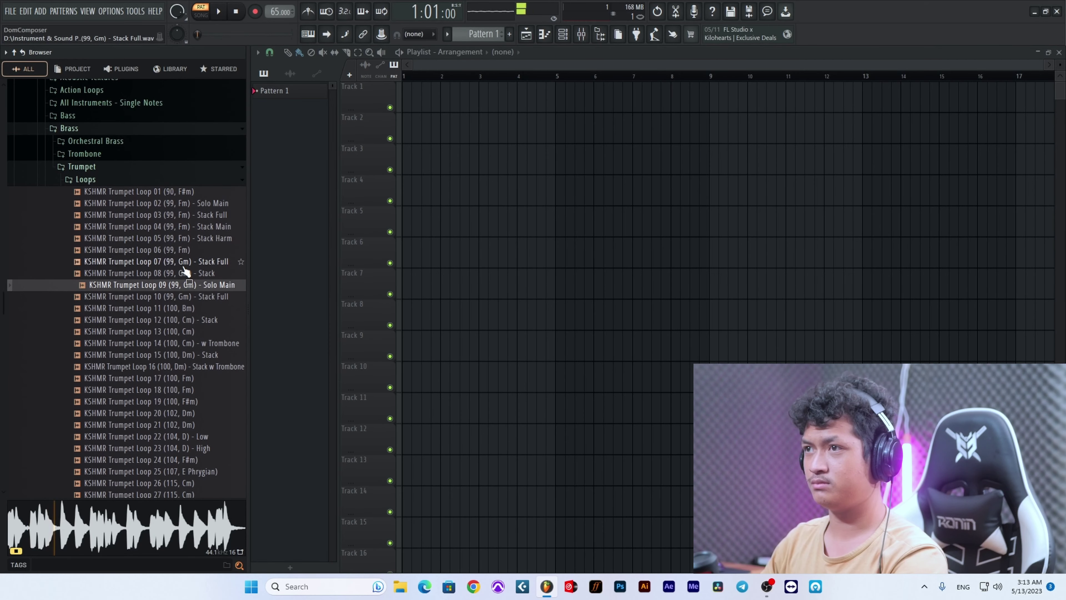
{"action": "left_click", "coordinate": [188, 239]}
{"action": "scroll", "coordinate": [179, 261], "scroll_direction": "up", "scroll_amount": 4}
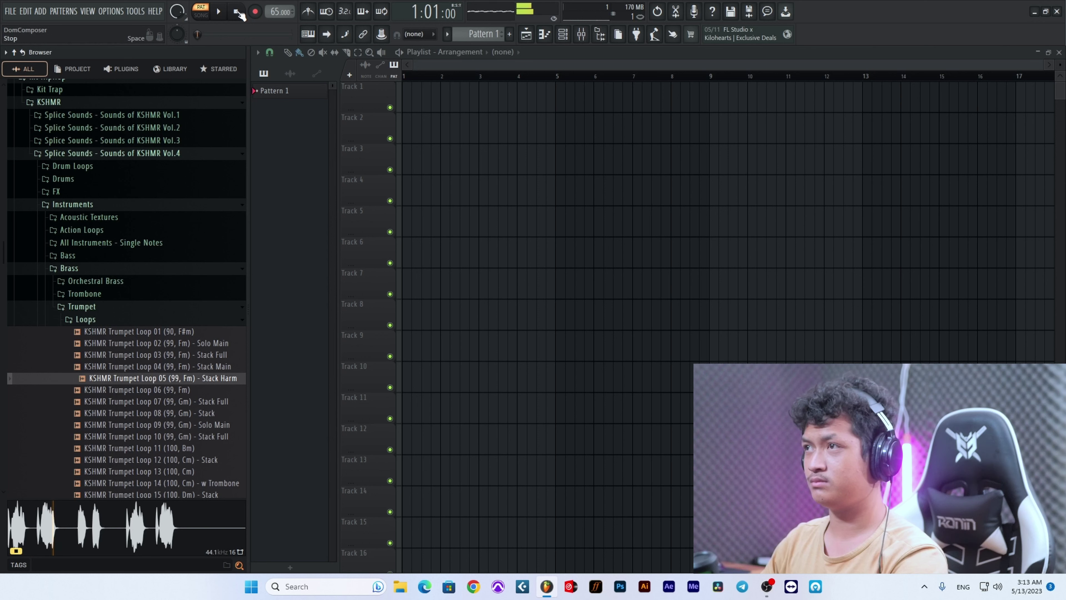
Step: Show the channel rack, filter the browser by the Dom Kick tag and preview the Kick [ Blueberry ] sample
{"action": "left_click", "coordinate": [562, 34]}
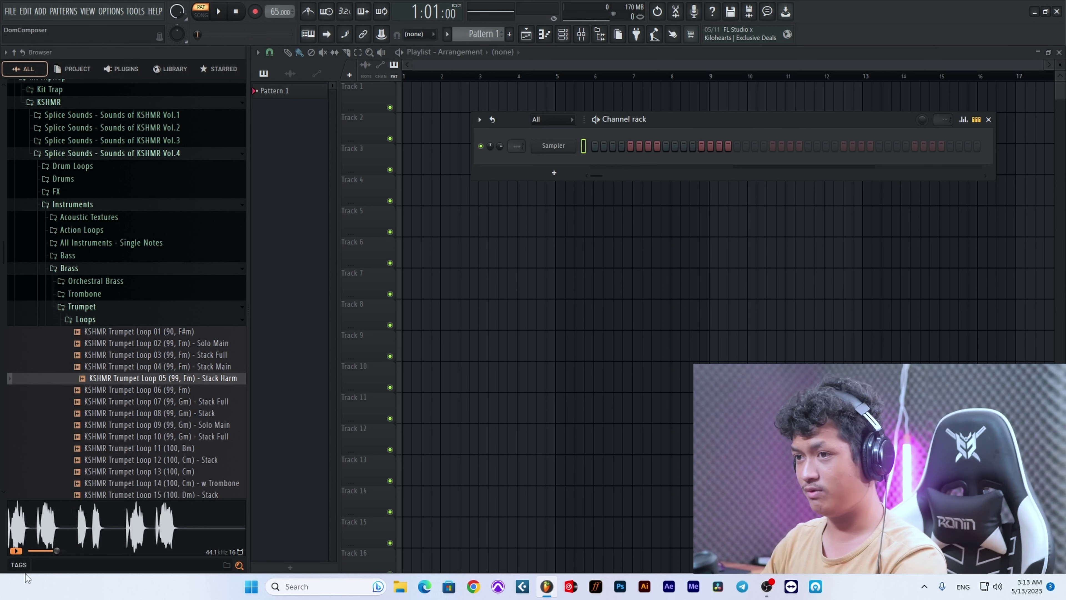
{"action": "left_click", "coordinate": [19, 564]}
{"action": "left_click", "coordinate": [116, 539]}
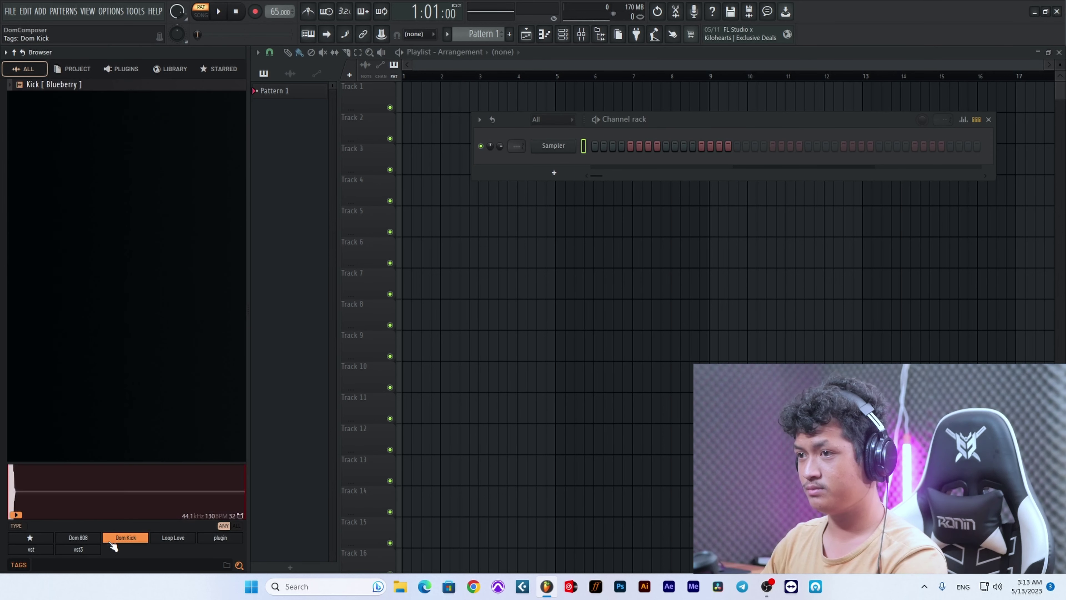
{"action": "left_click", "coordinate": [61, 88]}
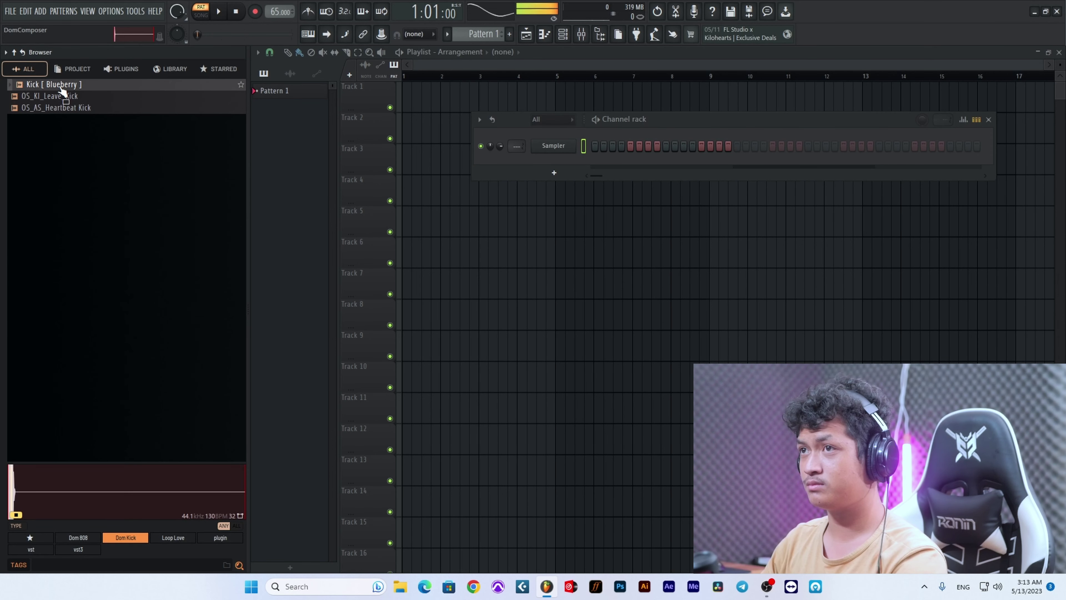
{"action": "left_click_drag", "start_coordinate": [62, 90], "coordinate": [565, 389]}
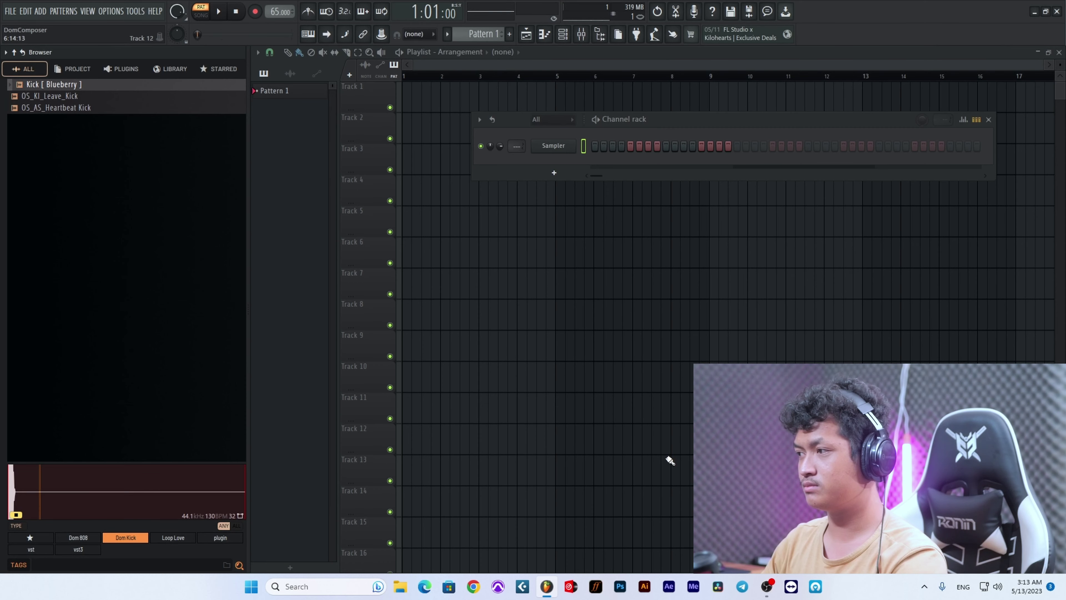
Step: Switch to OBS and check the desktop audio level while previewing the Kick [ Blueberry ] sample
{"action": "left_click", "coordinate": [763, 590]}
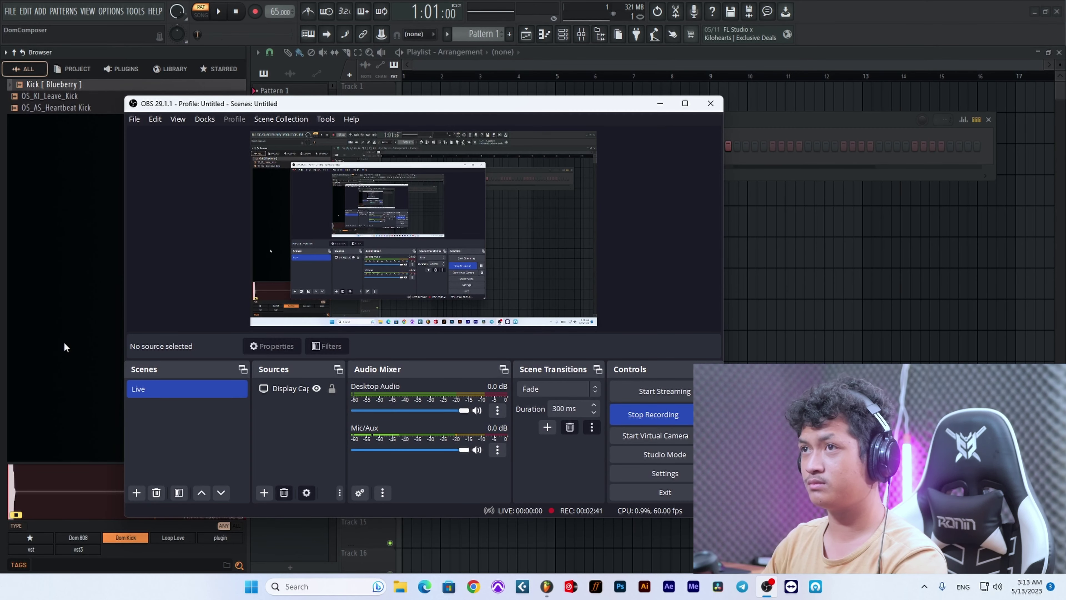
{"action": "left_click", "coordinate": [65, 86]}
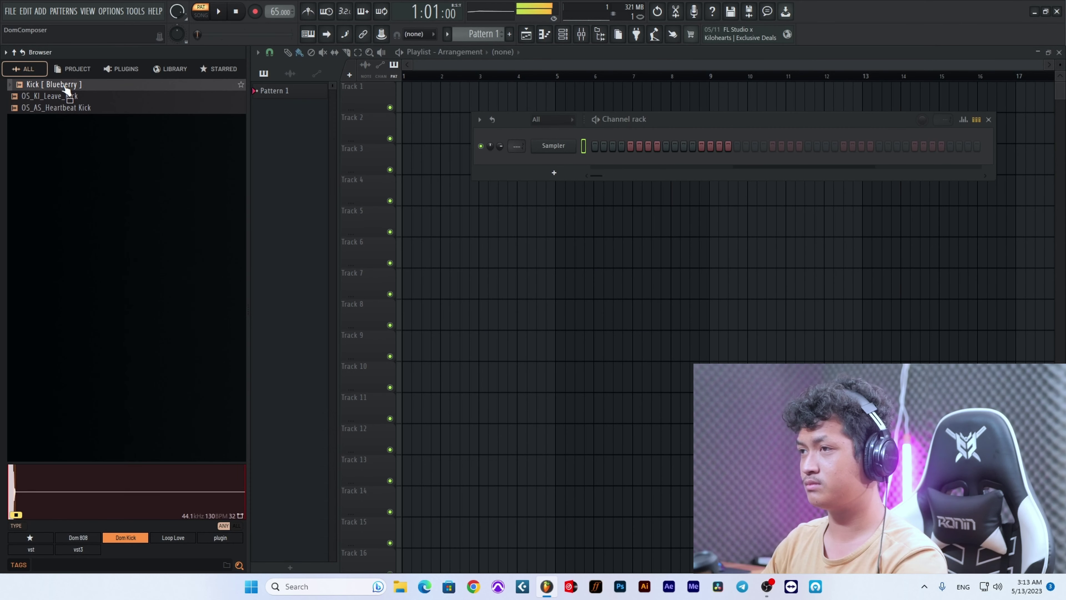
{"action": "left_click", "coordinate": [760, 596]}
{"action": "left_click", "coordinate": [766, 587]}
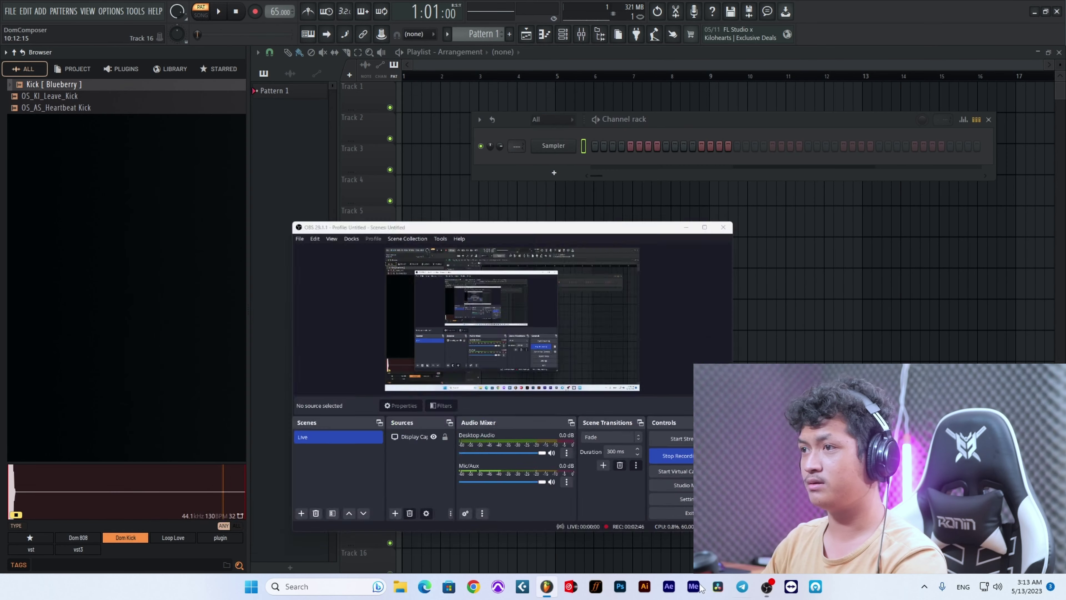
Step: Load the Kick [ Blueberry ] sample onto the Sampler channel and clear the Dom Kick tag filter
{"action": "left_click", "coordinate": [73, 86]}
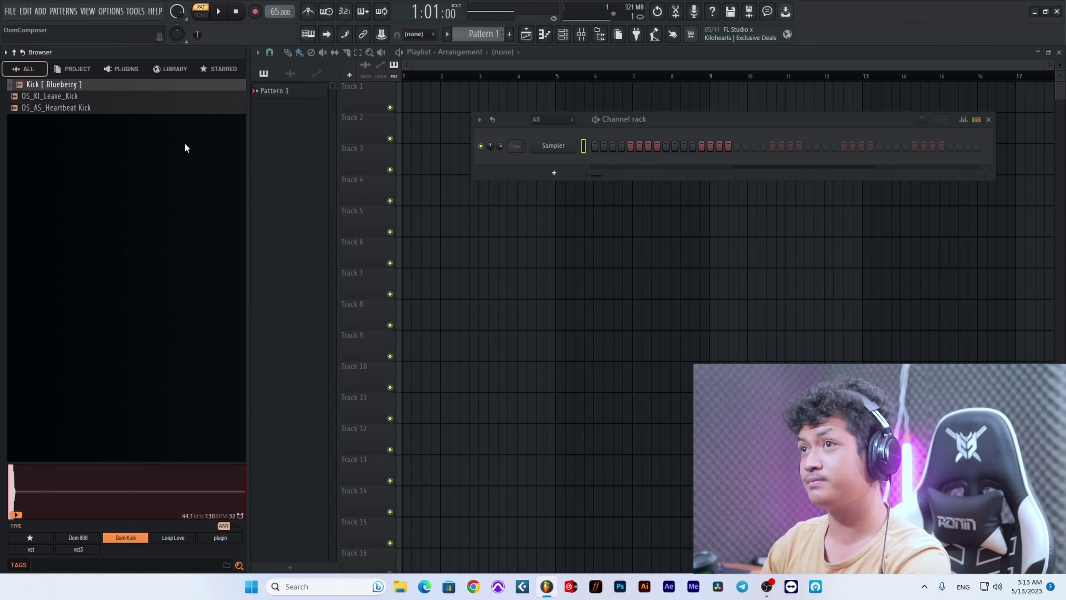
{"action": "left_click_drag", "start_coordinate": [34, 88], "coordinate": [553, 148]}
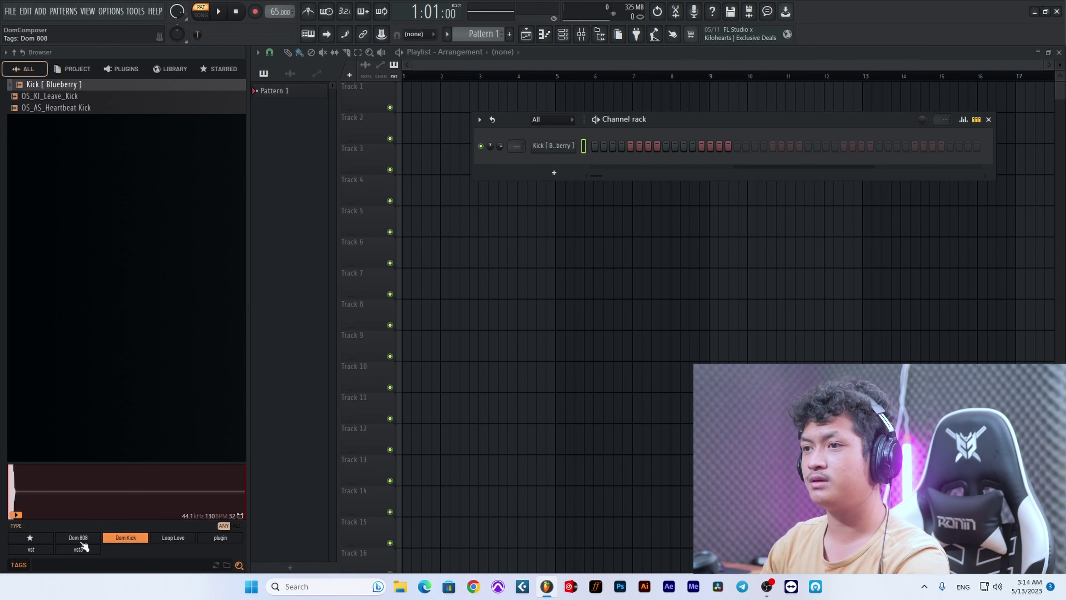
{"action": "left_click", "coordinate": [108, 540]}
Step: Filter the browser by the Dom 808 tag and audition the Maximum, Hammerhead, Spectrum_1, Superstar, Crafty and Grim 808 samples
{"action": "left_click", "coordinate": [78, 536]}
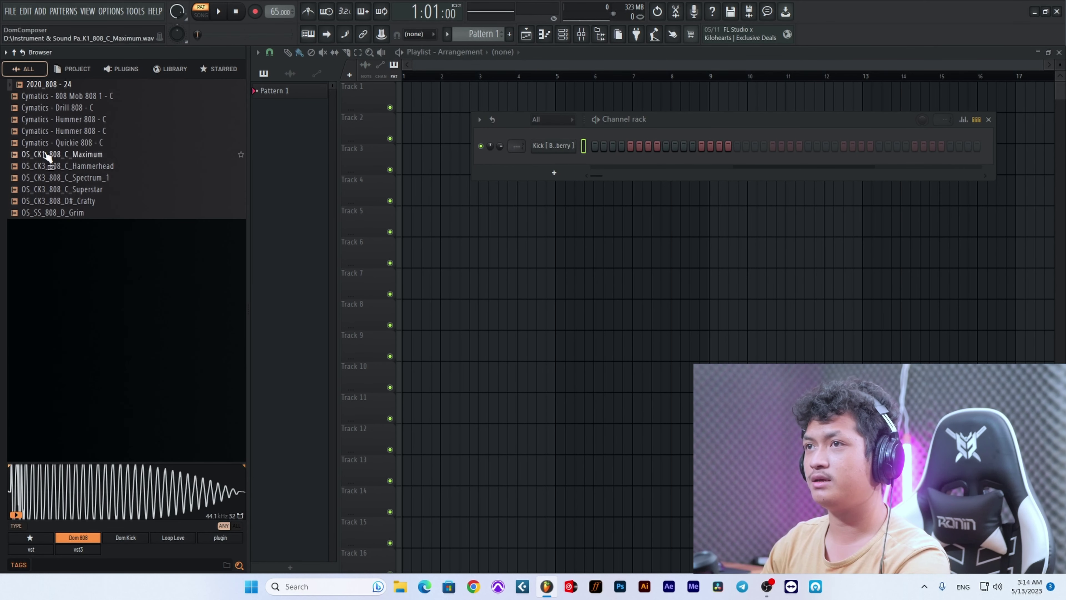
{"action": "left_click", "coordinate": [46, 155]}
{"action": "left_click", "coordinate": [54, 167]}
{"action": "left_click", "coordinate": [89, 177]}
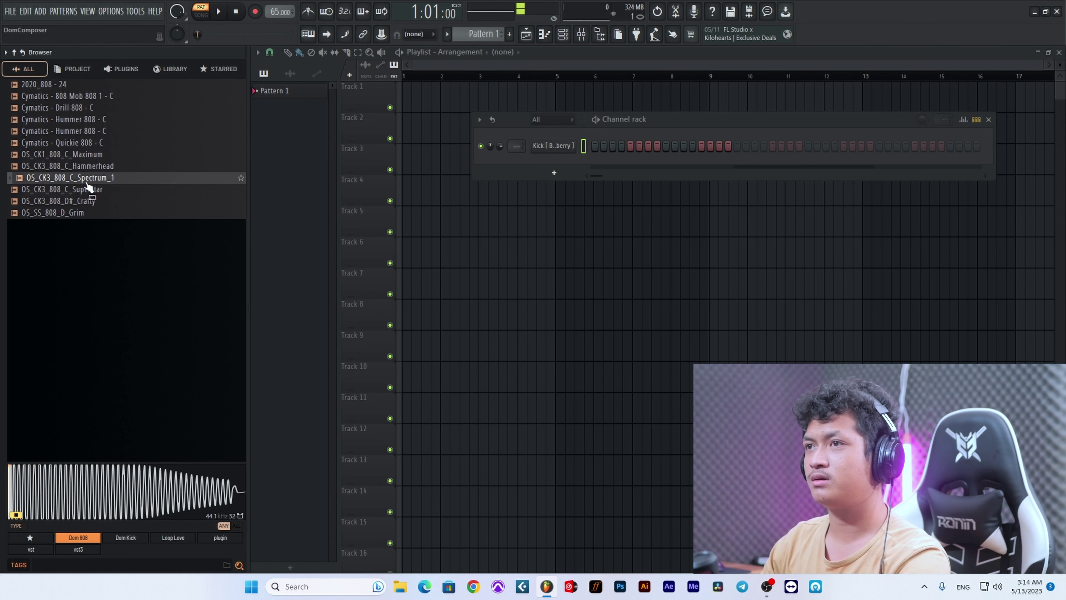
{"action": "left_click", "coordinate": [95, 167]}
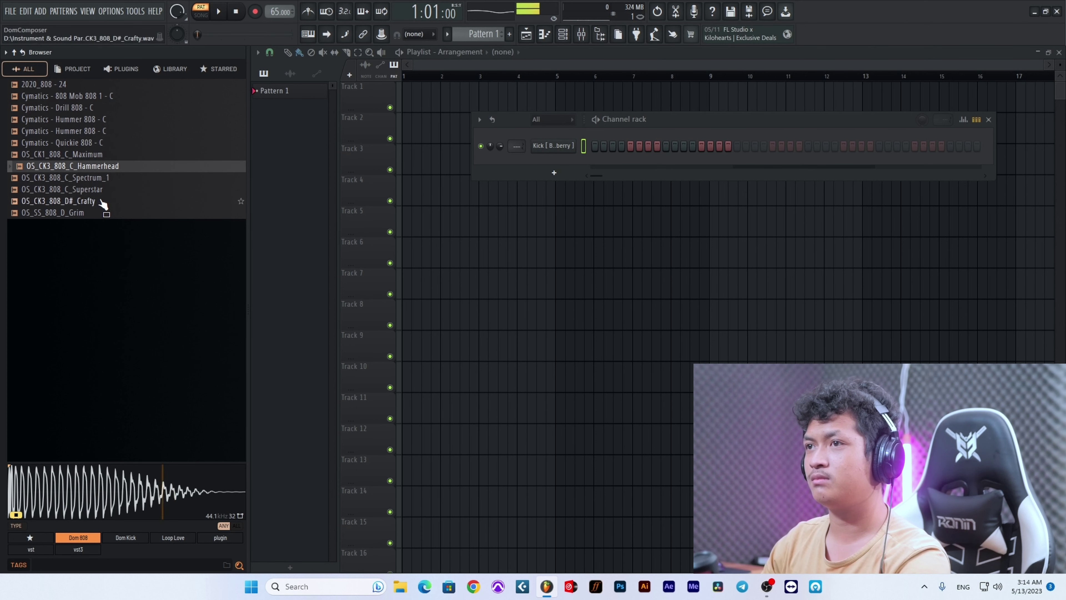
{"action": "left_click", "coordinate": [101, 191]}
{"action": "left_click", "coordinate": [103, 192]}
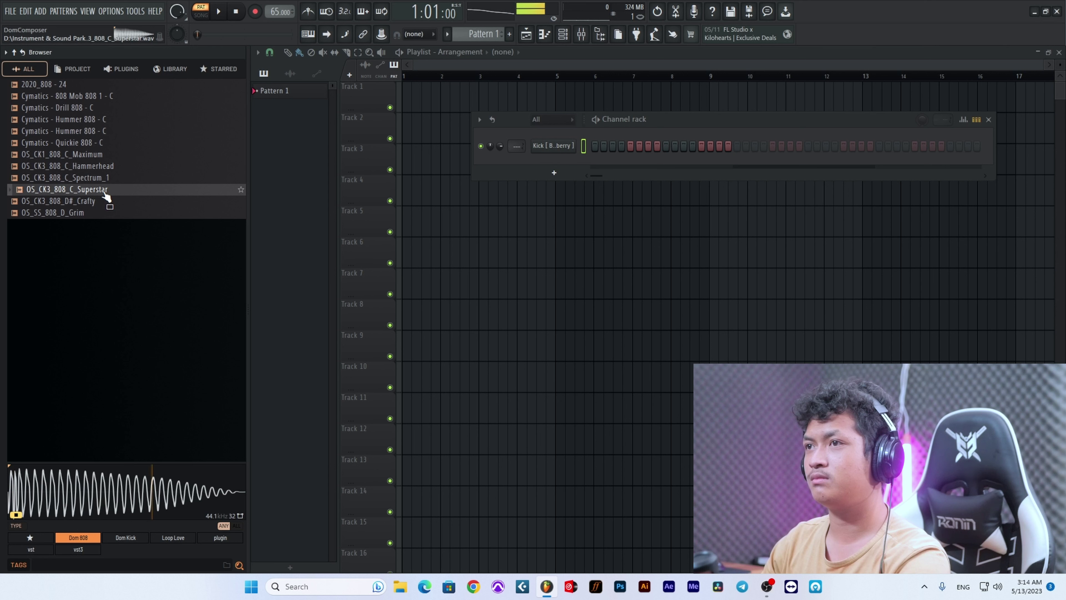
{"action": "left_click", "coordinate": [99, 201]}
{"action": "left_click", "coordinate": [99, 192]}
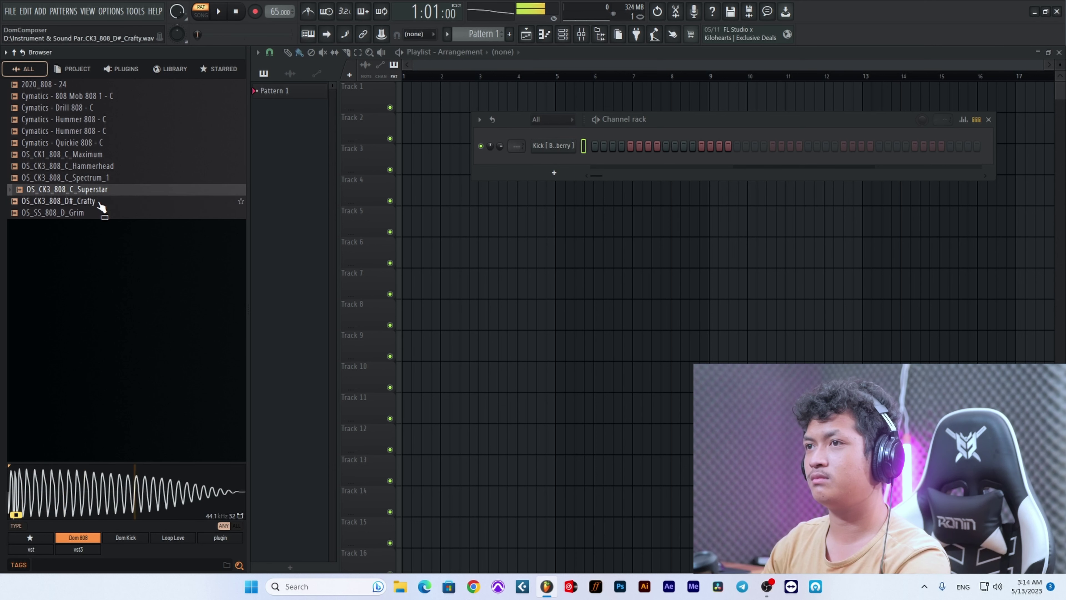
{"action": "left_click", "coordinate": [99, 203]}
{"action": "left_click", "coordinate": [98, 213]}
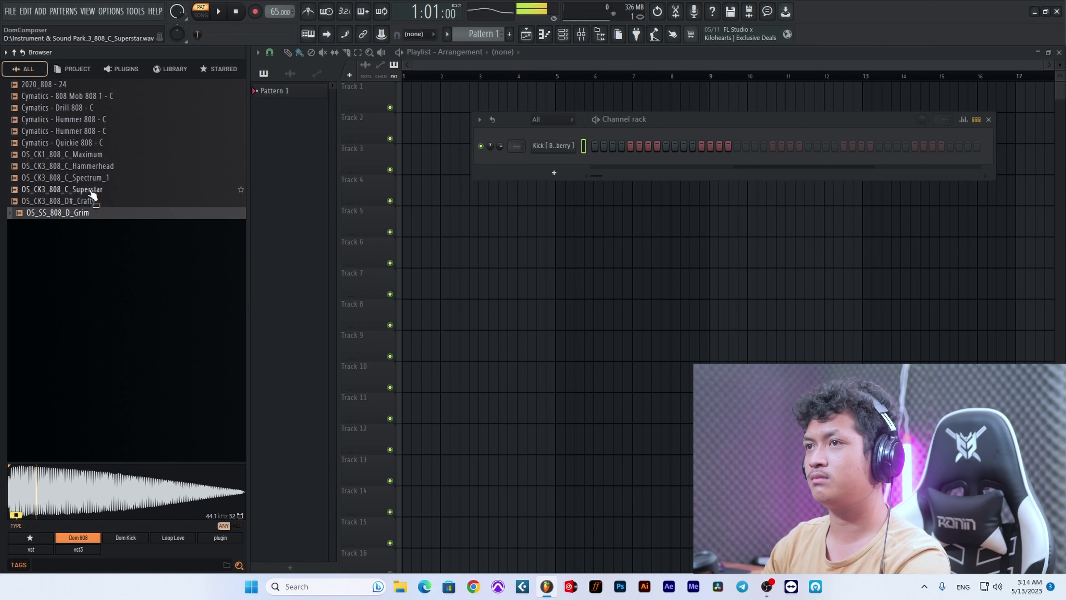
Step: Add OS_CK3_808_C_Superstar as a new channel below the kick and clear the Dom 808 tag filter
{"action": "left_click", "coordinate": [93, 192]}
{"action": "left_click", "coordinate": [93, 191]}
{"action": "left_click_drag", "start_coordinate": [93, 191], "coordinate": [564, 162]}
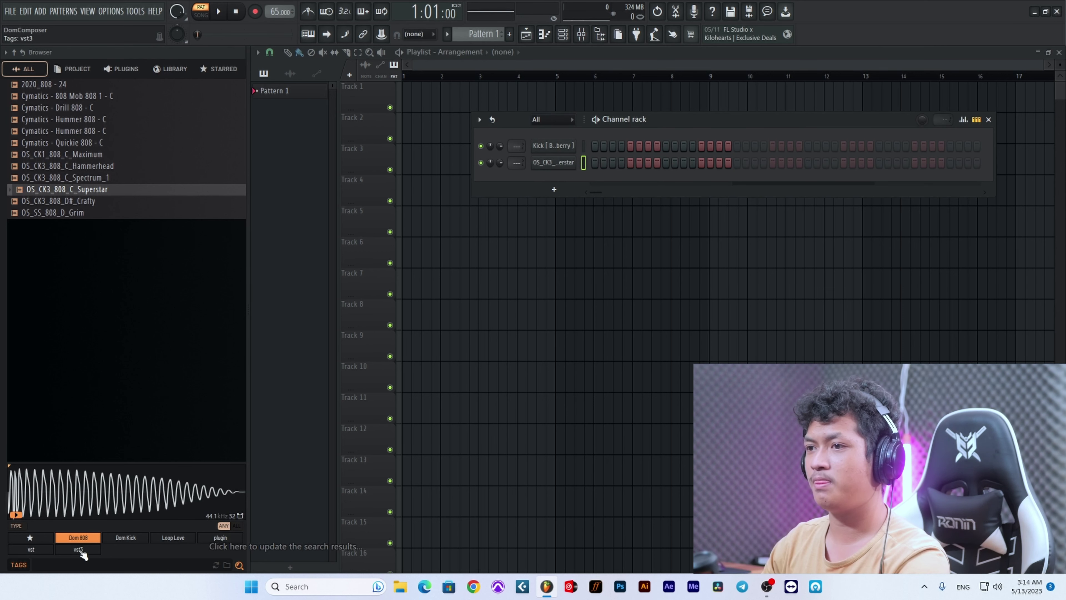
{"action": "left_click", "coordinate": [78, 538]}
Step: Add Clap [ Perfect ] from the CLAPS folder of Lil Mosey Drum Kits in Kit Trap as a channel below the 808
{"action": "left_click", "coordinate": [49, 288]}
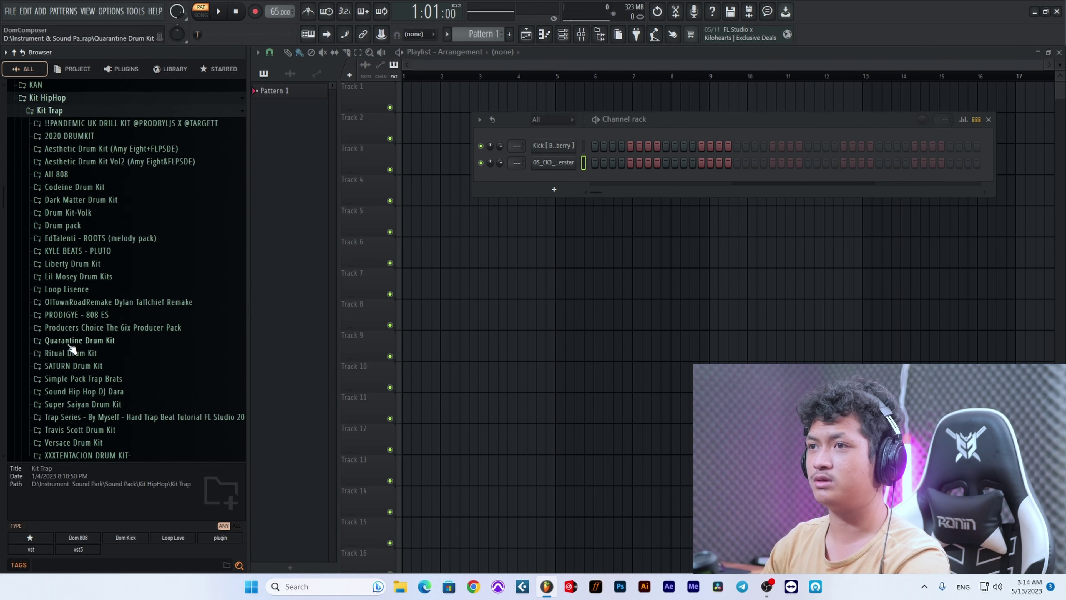
{"action": "left_click", "coordinate": [91, 279]}
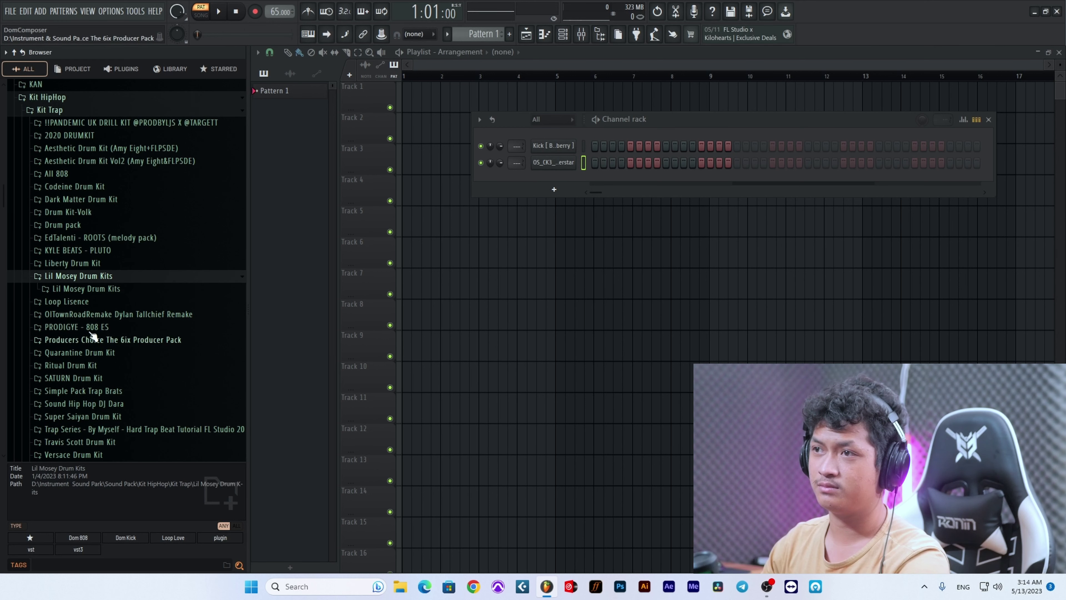
{"action": "left_click", "coordinate": [88, 290]}
{"action": "left_click", "coordinate": [100, 253]}
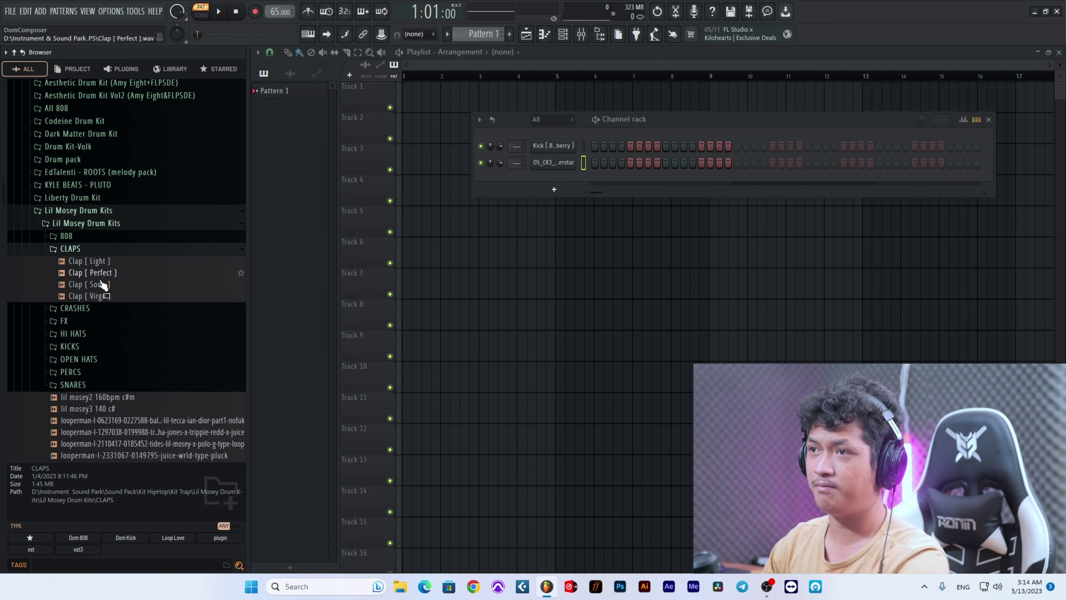
{"action": "left_click", "coordinate": [103, 283]}
{"action": "left_click_drag", "start_coordinate": [116, 275], "coordinate": [557, 179]}
Step: Place Crash [ Spill ] from the CRASHES folder on playlist Track 1 at bar 5, and close its audio clip settings
{"action": "left_click", "coordinate": [75, 308]}
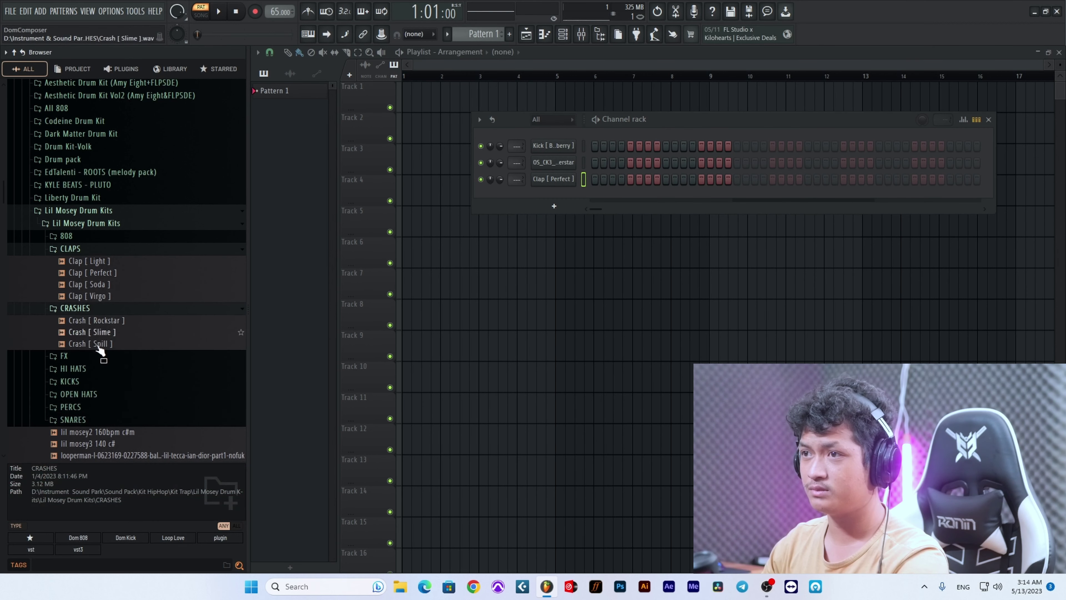
{"action": "left_click", "coordinate": [98, 344]}
{"action": "left_click_drag", "start_coordinate": [100, 344], "coordinate": [562, 100]}
{"action": "double_click", "coordinate": [563, 99]}
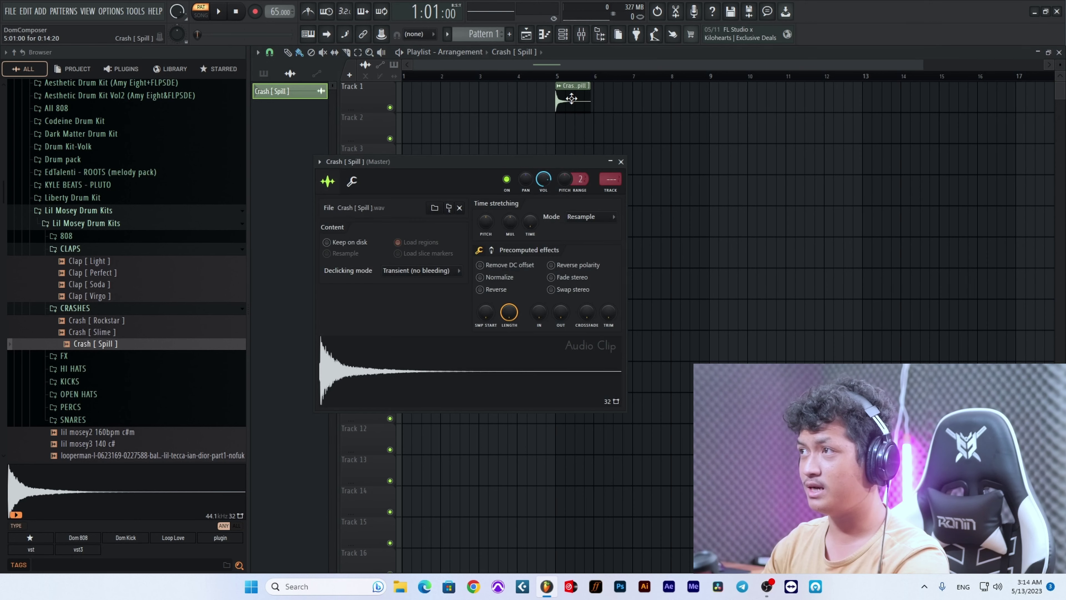
{"action": "key", "text": "Escape"}
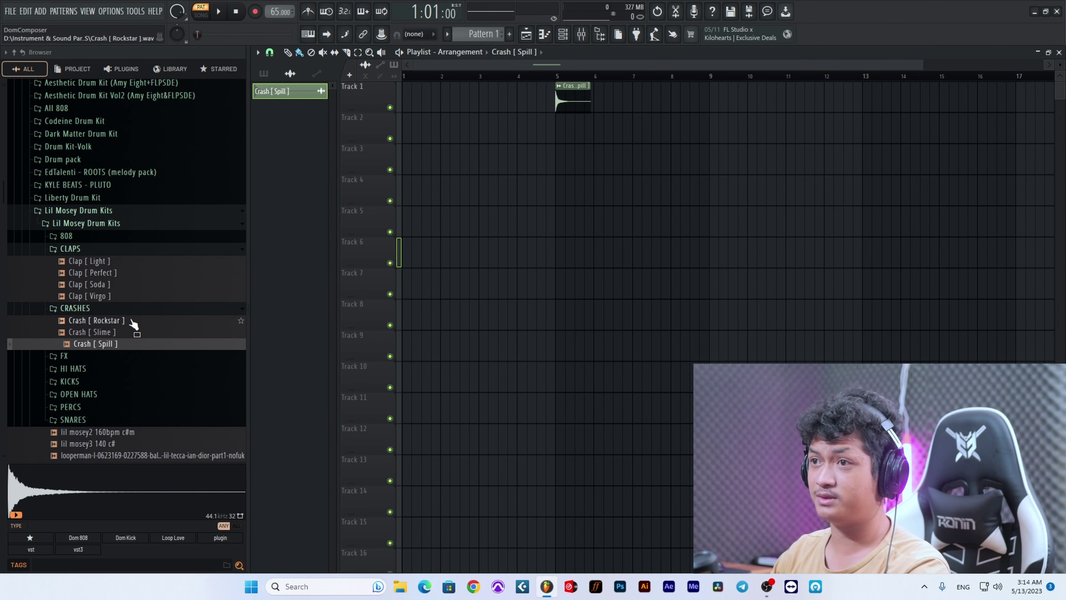
Step: Open the FX folder of the Lil Mosey kit and audition Riser [ Speed Racer ] and Scratch [ Mosey ]
{"action": "left_click", "coordinate": [92, 360]}
{"action": "left_click", "coordinate": [101, 406]}
{"action": "scroll", "coordinate": [126, 401], "scroll_direction": "down", "scroll_amount": 8}
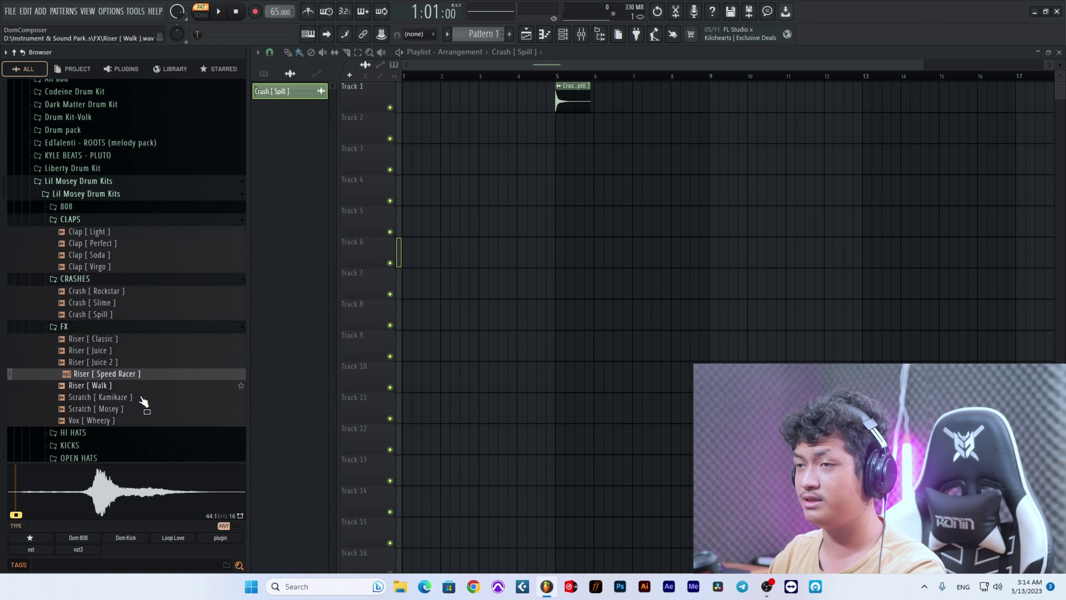
{"action": "scroll", "coordinate": [110, 157], "scroll_direction": "up", "scroll_amount": 4}
{"action": "left_click", "coordinate": [124, 238]}
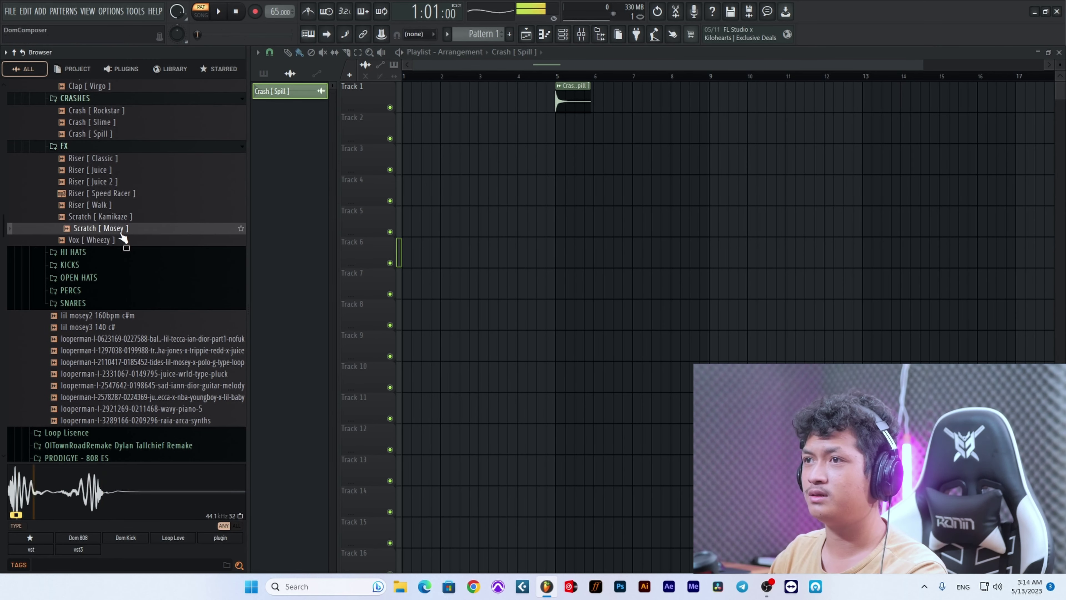
Step: Show all channels in the channel rack and add Hi Hat [ Clean ] from the HI HATS folder below the clap
{"action": "left_click", "coordinate": [114, 253]}
{"action": "left_click", "coordinate": [105, 265]}
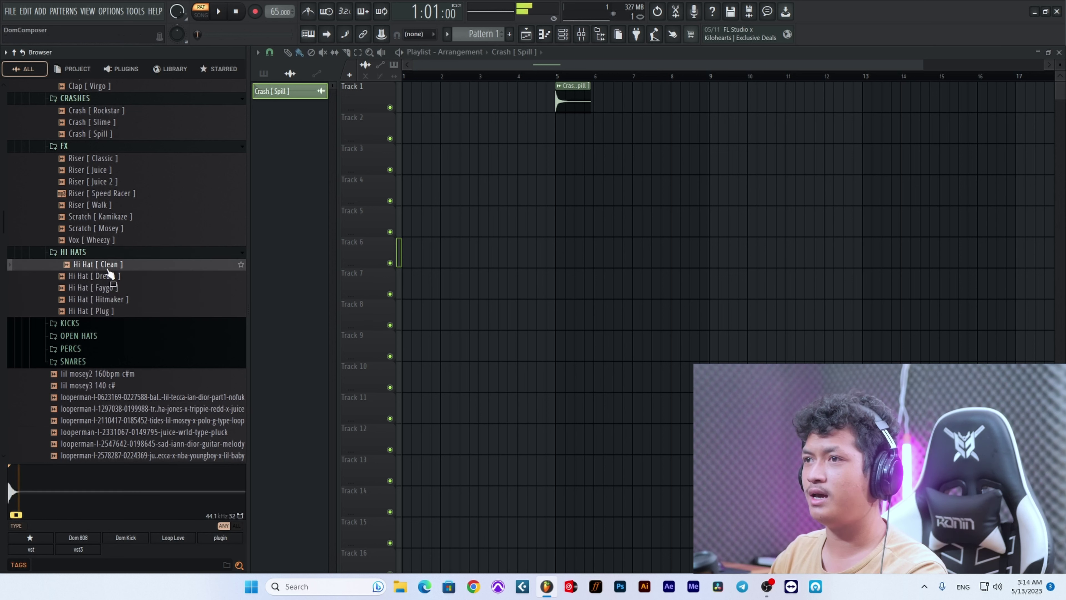
{"action": "left_click", "coordinate": [107, 277]}
{"action": "left_click", "coordinate": [544, 33]}
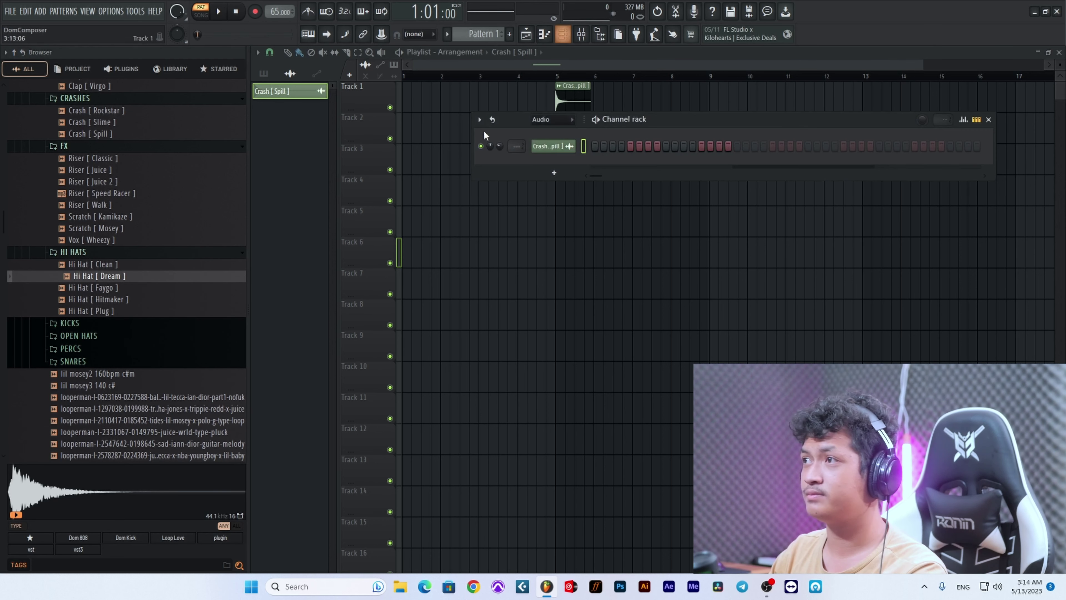
{"action": "left_click_drag", "start_coordinate": [108, 264], "coordinate": [541, 197]}
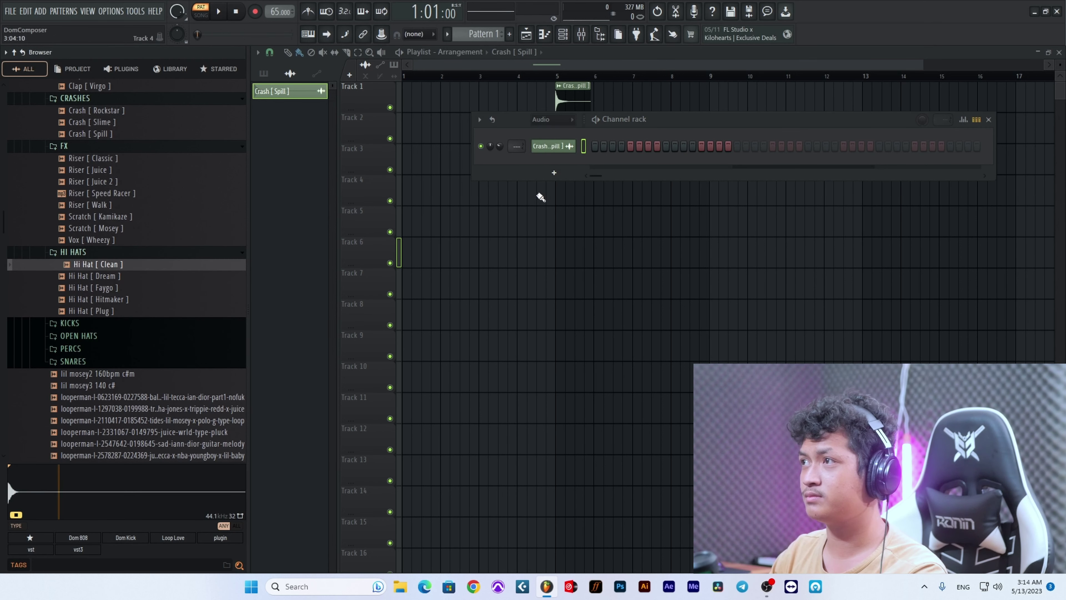
{"action": "left_click", "coordinate": [561, 122]}
{"action": "left_click", "coordinate": [543, 132]}
{"action": "left_click_drag", "start_coordinate": [108, 265], "coordinate": [564, 194]}
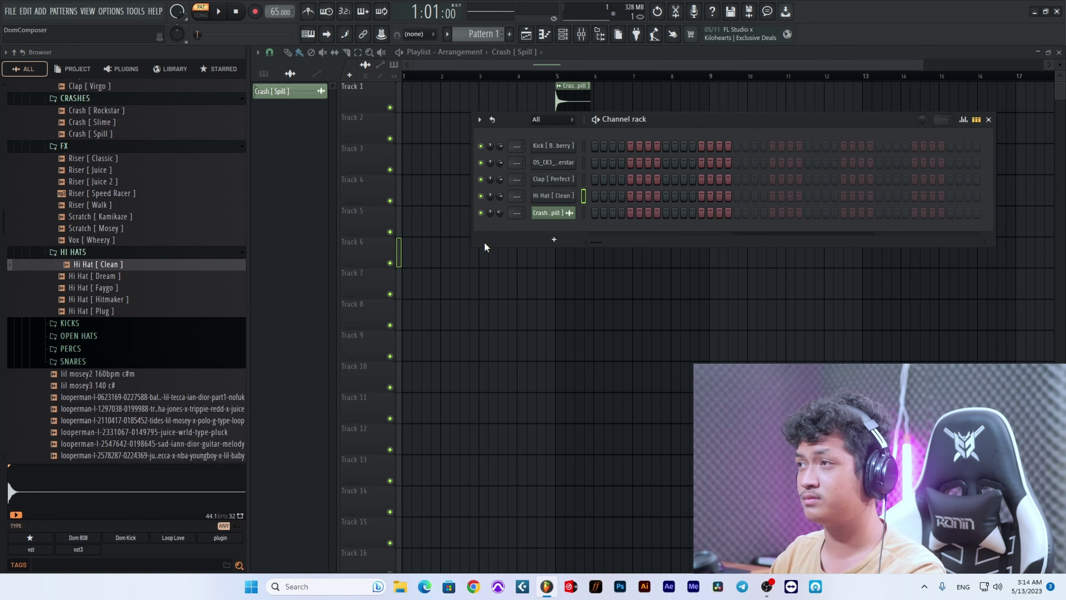
Step: Add Rim [ Chef ] and Rim [ It's Up ] from the PERCS folder as channels below the hi-hat
{"action": "left_click", "coordinate": [100, 349]}
{"action": "left_click_drag", "start_coordinate": [121, 395], "coordinate": [514, 202]}
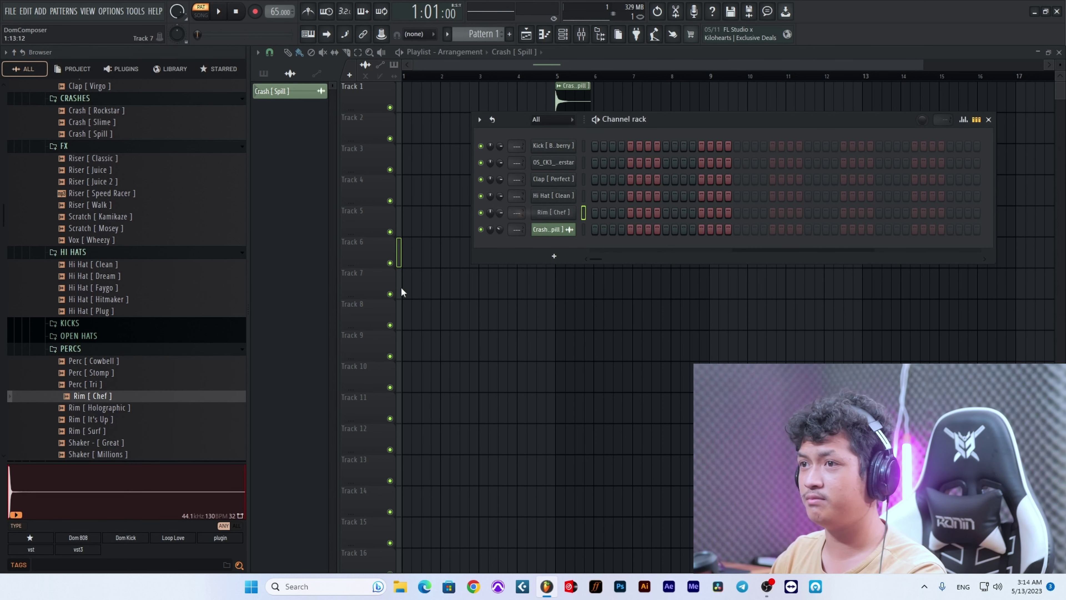
{"action": "scroll", "coordinate": [91, 218], "scroll_direction": "down", "scroll_amount": 6}
{"action": "left_click_drag", "start_coordinate": [93, 209], "coordinate": [554, 226]}
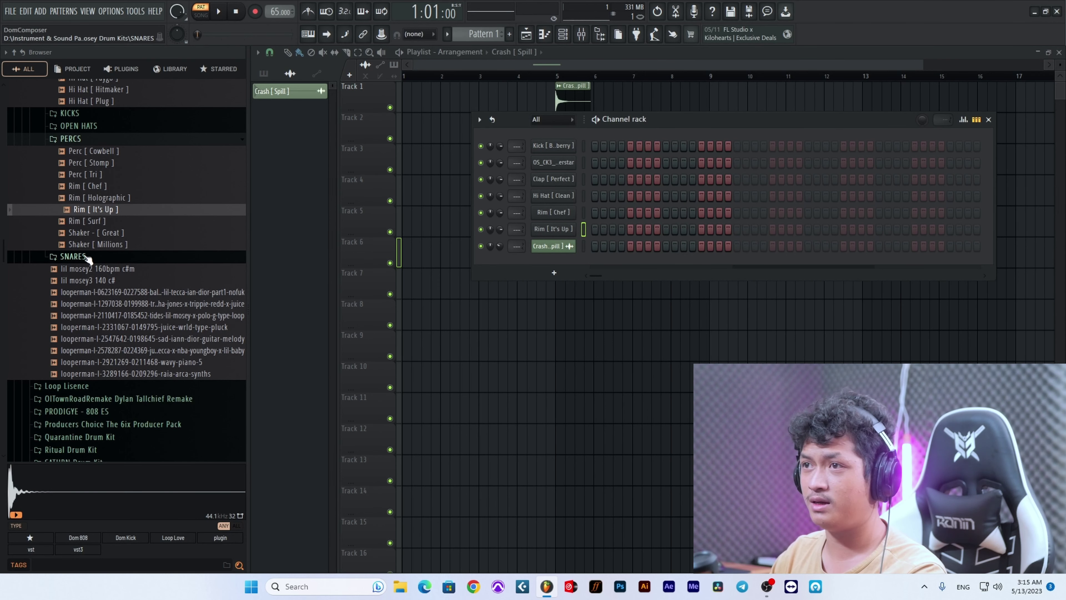
Step: Add Snare [ Daytime ] from the SNARES folder as a channel below Rim [ It's Up ]
{"action": "left_click", "coordinate": [73, 256]}
{"action": "left_click", "coordinate": [101, 303]}
{"action": "left_click_drag", "start_coordinate": [113, 310], "coordinate": [582, 245]}
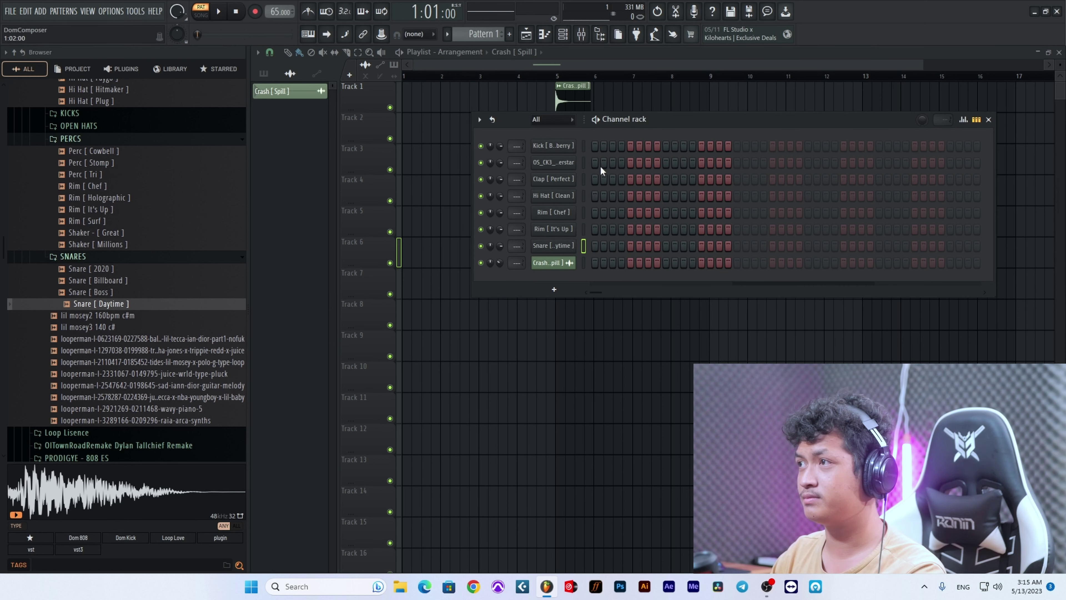
Step: Place a kick on step 1 and square off its volume envelope with zero attack, zero release and a longer hold
{"action": "left_click", "coordinate": [594, 148]}
{"action": "key", "text": "space"}
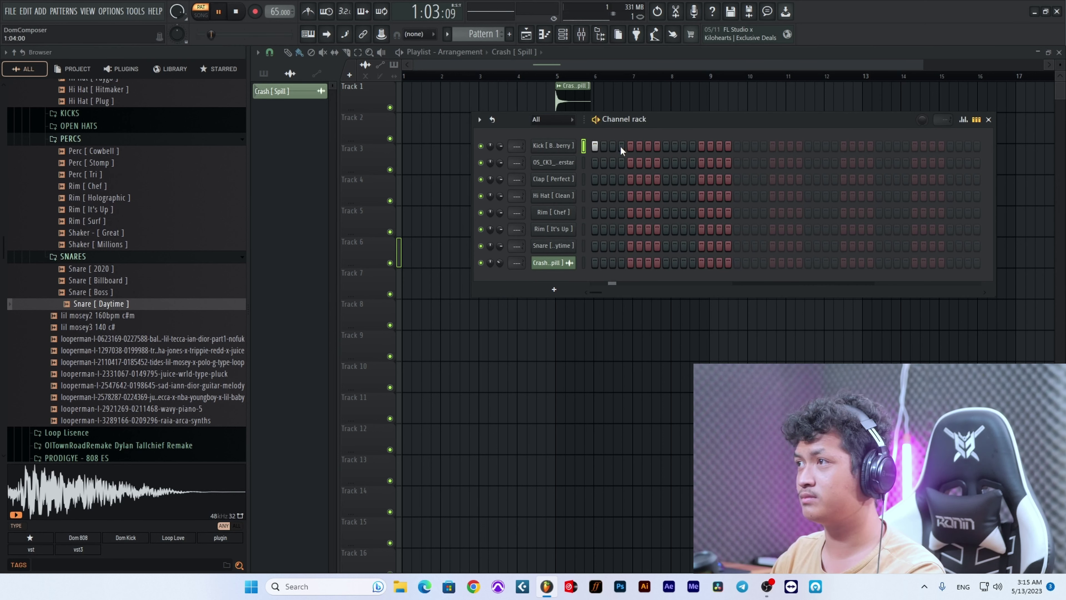
{"action": "left_click", "coordinate": [553, 146]}
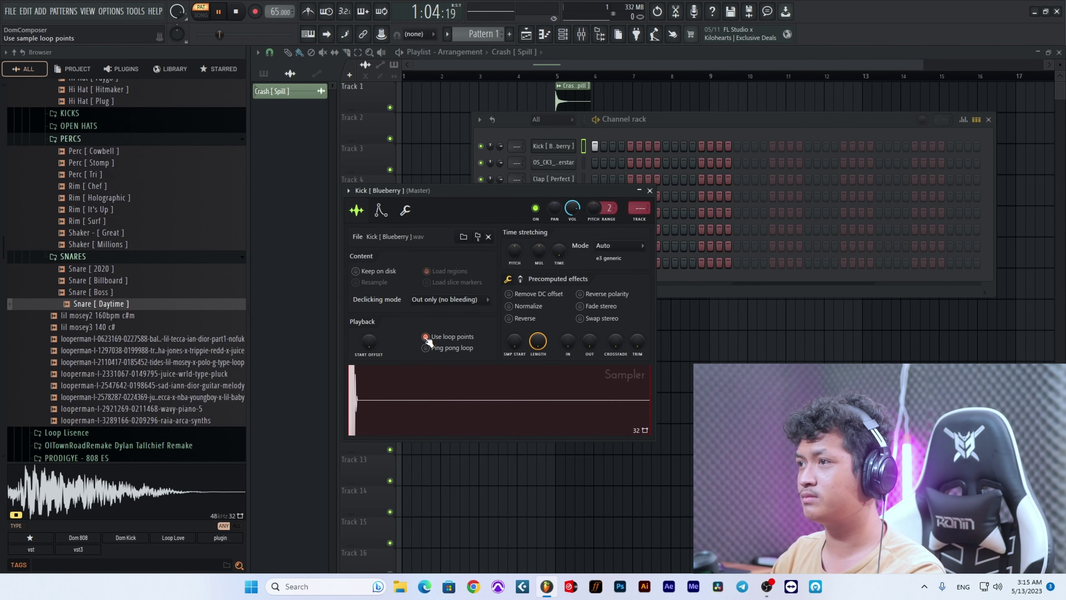
{"action": "left_click", "coordinate": [381, 211]}
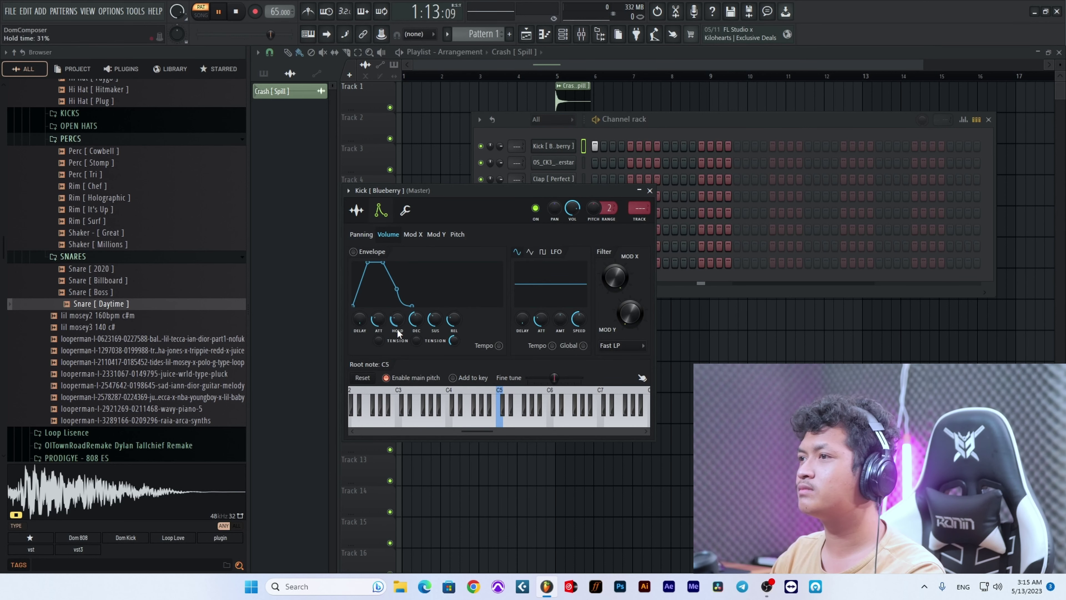
{"action": "left_click_drag", "start_coordinate": [379, 318], "coordinate": [398, 277]}
{"action": "left_click_drag", "start_coordinate": [434, 319], "coordinate": [454, 349]}
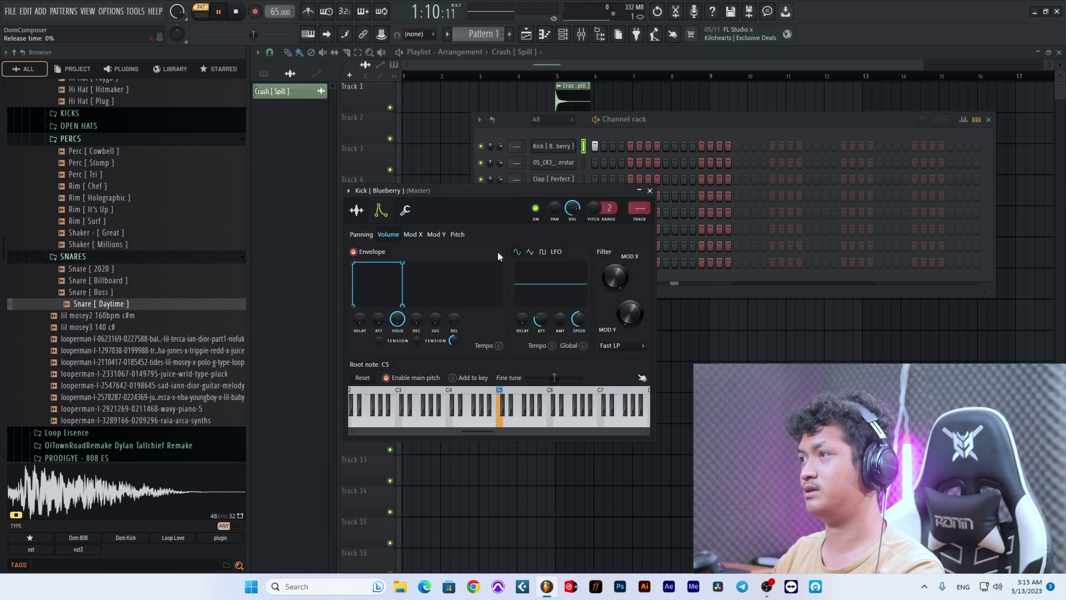
{"action": "left_click", "coordinate": [650, 190]}
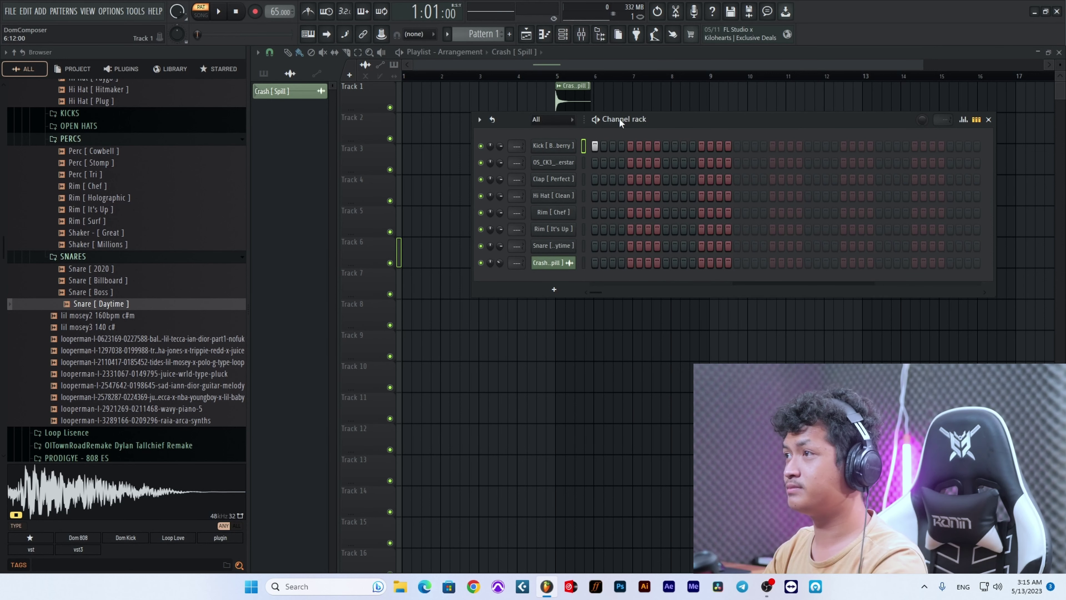
Step: Program claps on steps 5 and 13 and further kicks on steps 4, 7, 11, 14 and 15, checking them in playback
{"action": "left_click", "coordinate": [630, 181]}
{"action": "left_click", "coordinate": [702, 180]}
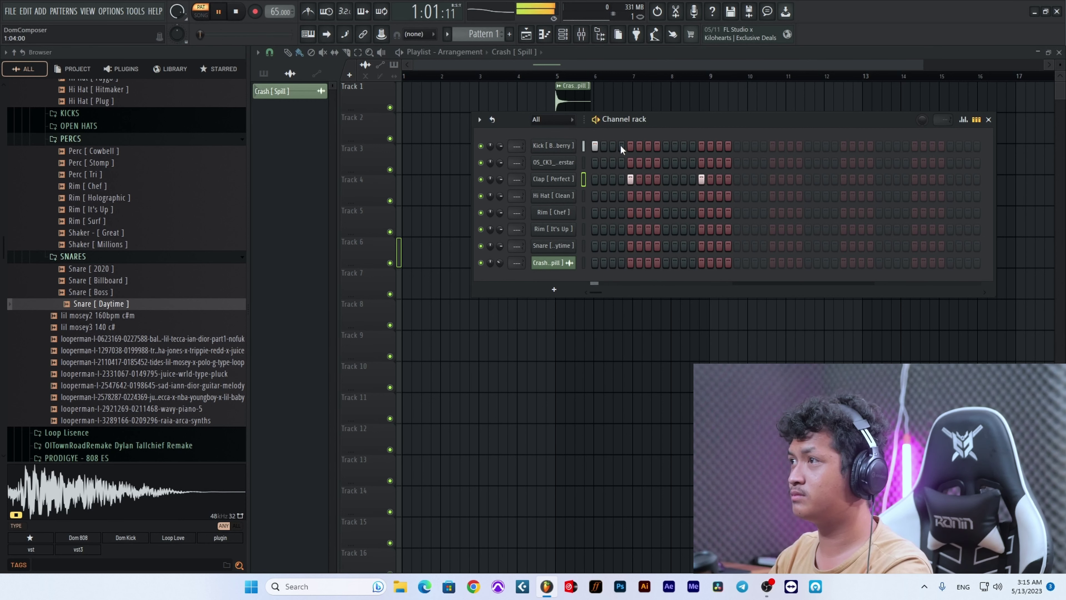
{"action": "left_click", "coordinate": [649, 145]}
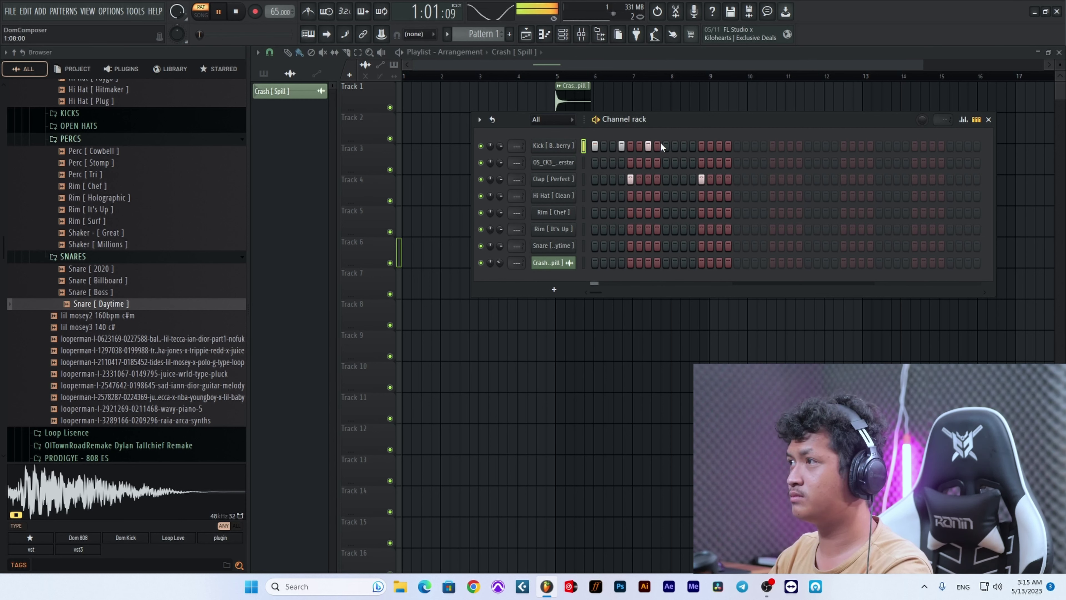
{"action": "left_click", "coordinate": [684, 145]}
{"action": "left_click", "coordinate": [711, 145]}
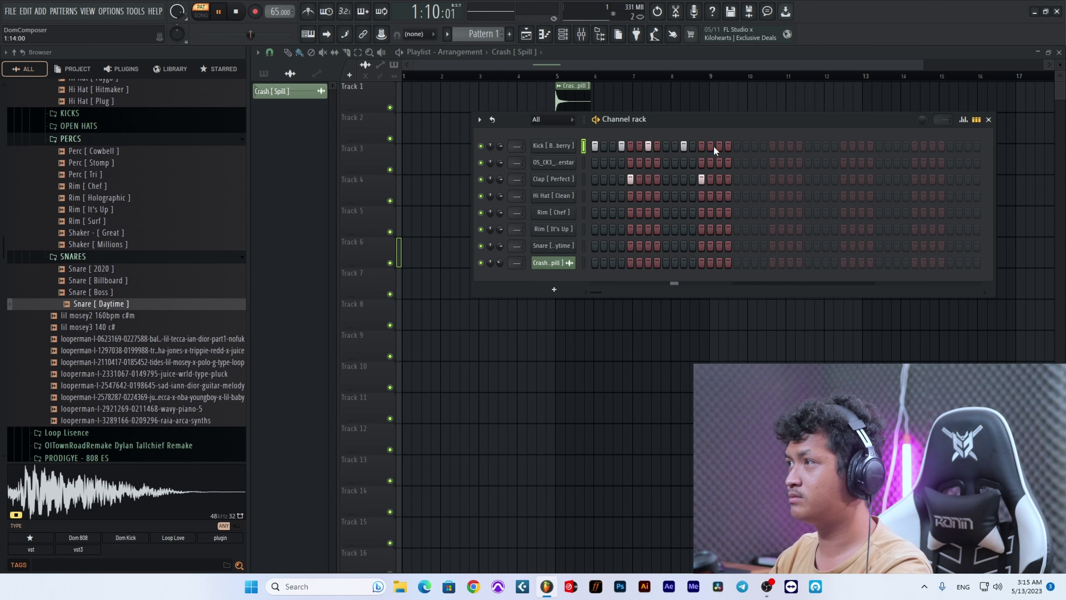
{"action": "left_click", "coordinate": [719, 146]}
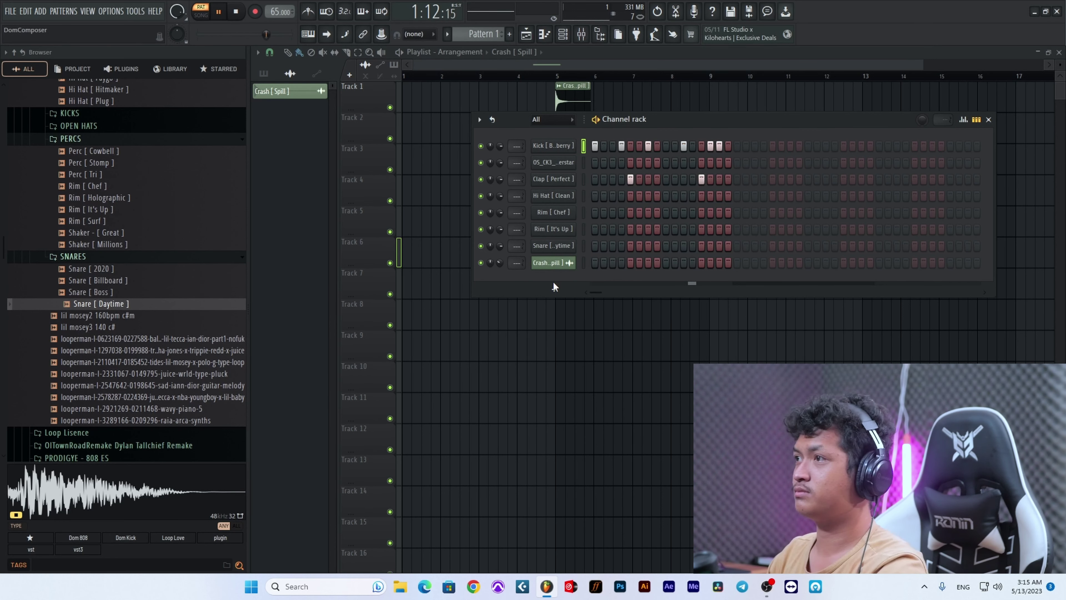
{"action": "key", "text": "space"}
Step: Fill the Hi Hat [ Clean ] channel with hits on all 16 steps
{"action": "right_click", "coordinate": [551, 197]}
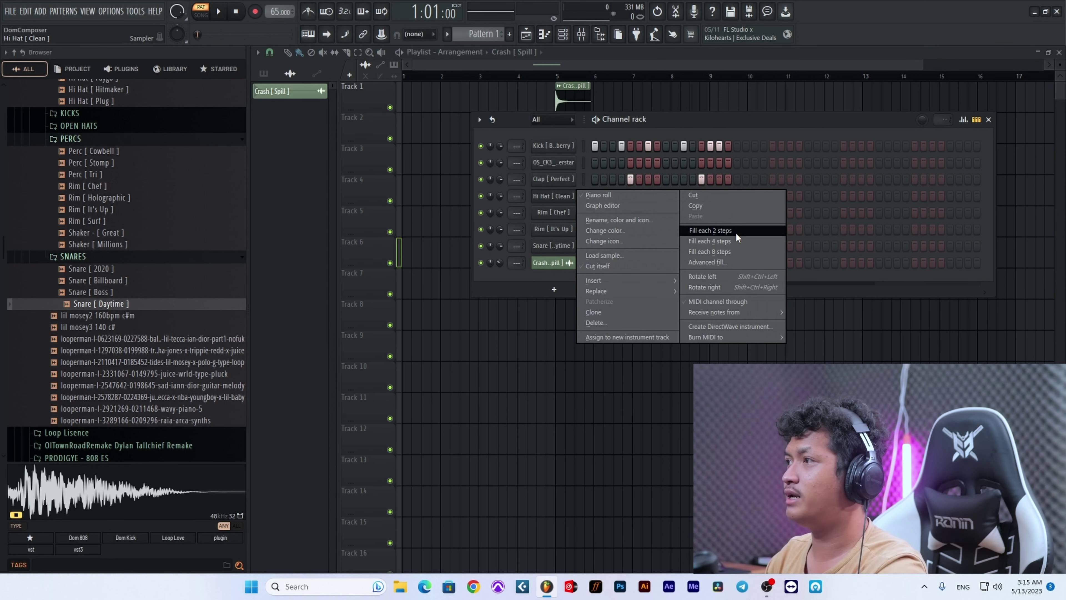
{"action": "left_click", "coordinate": [715, 231]}
{"action": "left_click_drag", "start_coordinate": [605, 196], "coordinate": [729, 204]}
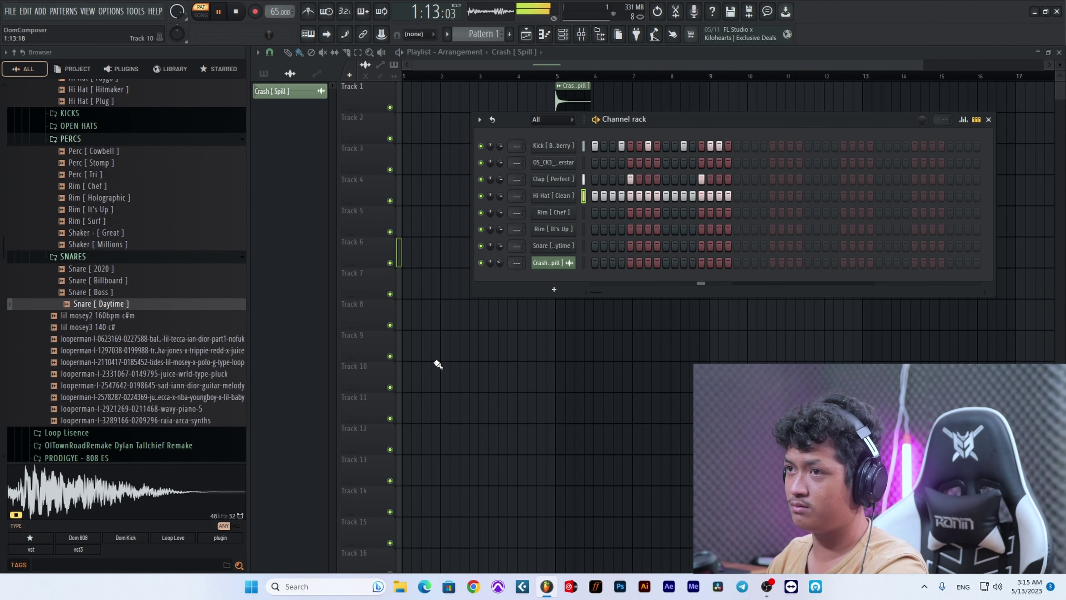
Step: Open the Hi Hat [ Clean ] pattern in the piano roll and set the snap to 1/4 step
{"action": "right_click", "coordinate": [571, 205]}
{"action": "left_click", "coordinate": [598, 196]}
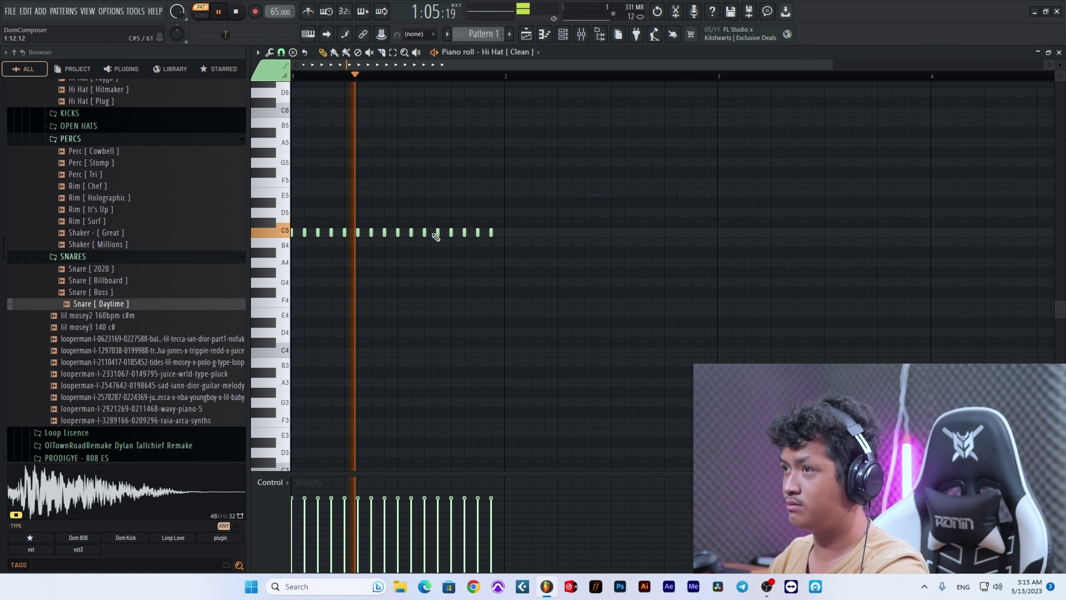
{"action": "key", "text": "space"}
{"action": "scroll", "coordinate": [301, 268], "scroll_direction": "up", "scroll_amount": 5}
{"action": "left_click_drag", "start_coordinate": [396, 66], "coordinate": [269, 91]}
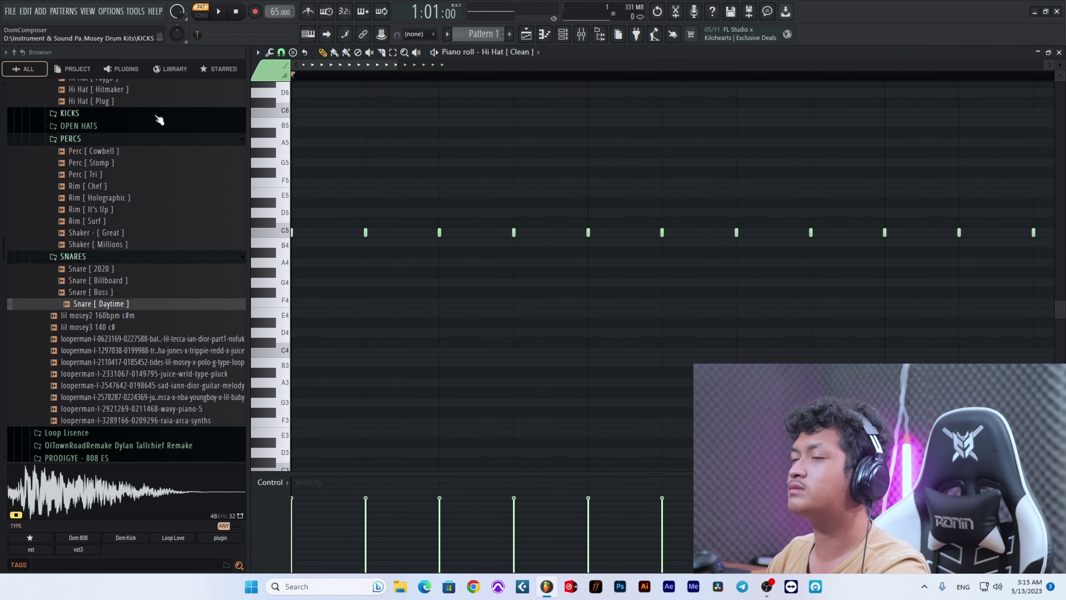
{"action": "left_click", "coordinate": [281, 51]}
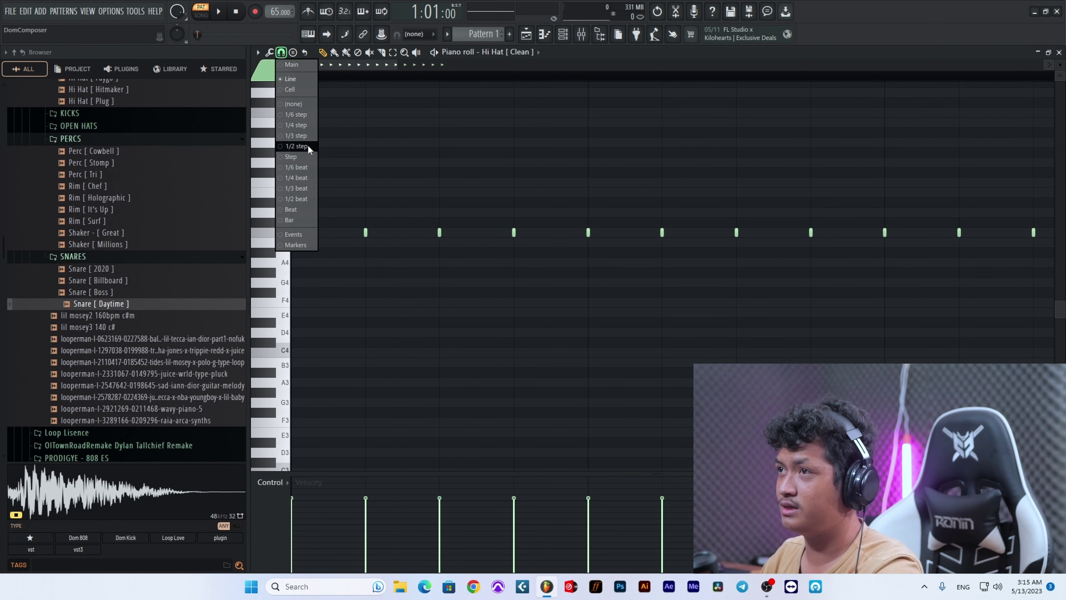
{"action": "left_click", "coordinate": [312, 129]}
Step: Create hi-hat rolls on C5 by adding two quarter-step notes after step 4 and two after step 8
{"action": "scroll", "coordinate": [492, 227], "scroll_direction": "up", "scroll_amount": 2}
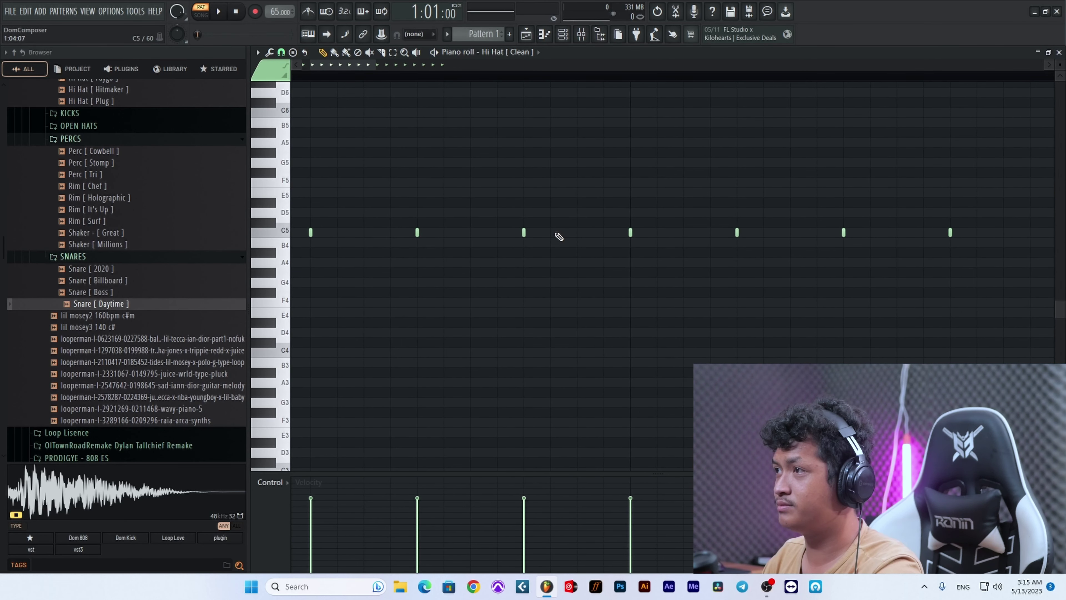
{"action": "left_click", "coordinate": [564, 232]}
{"action": "right_click", "coordinate": [567, 231]}
{"action": "key", "text": "space"}
{"action": "left_click", "coordinate": [556, 233]}
{"action": "left_click", "coordinate": [582, 234]}
{"action": "scroll", "coordinate": [609, 261], "scroll_direction": "down", "scroll_amount": 2}
{"action": "scroll", "coordinate": [612, 266], "scroll_direction": "down", "scroll_amount": 2}
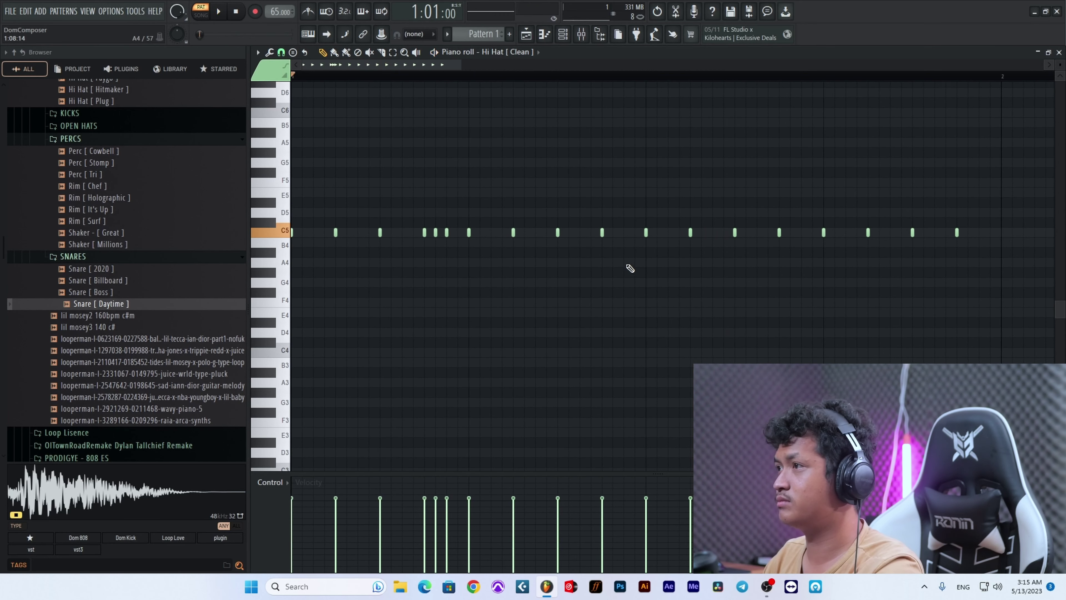
{"action": "left_click", "coordinate": [613, 233]}
{"action": "left_click", "coordinate": [624, 233]}
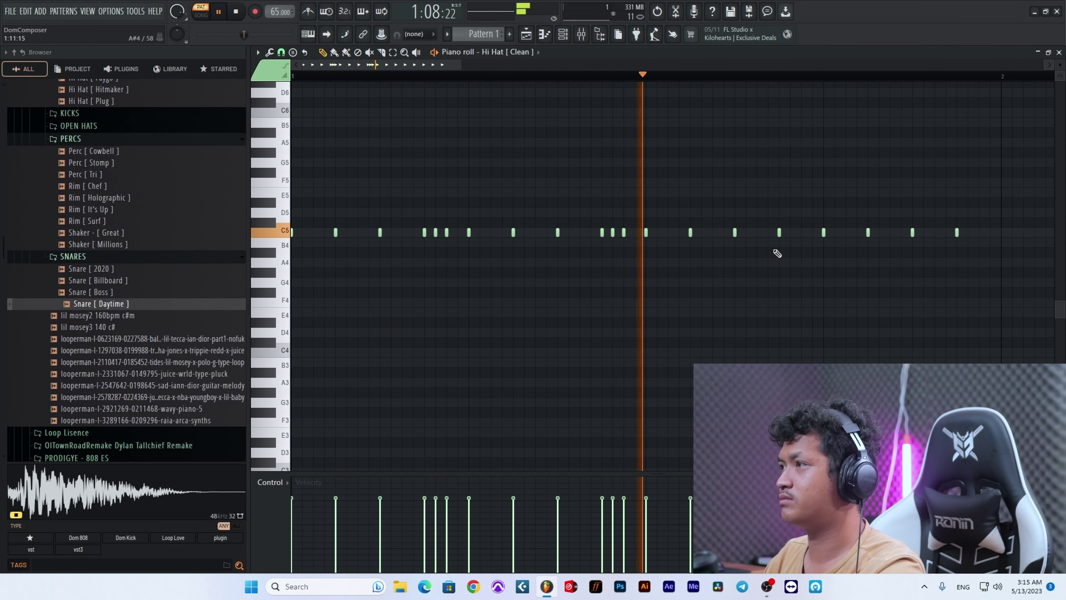
Step: Move the step 16 hi-hat down to F4 and add F4 notes half a step before and after it
{"action": "scroll", "coordinate": [797, 279], "scroll_direction": "down", "scroll_amount": 1}
{"action": "scroll", "coordinate": [861, 290], "scroll_direction": "up", "scroll_amount": 3}
{"action": "key", "text": "space"}
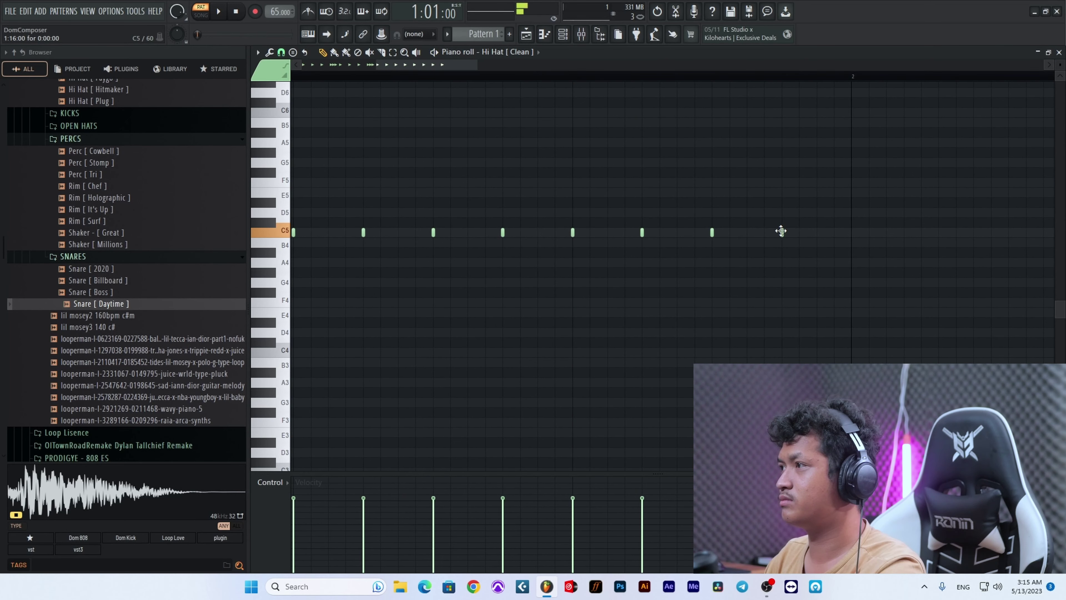
{"action": "left_click", "coordinate": [781, 302]}
{"action": "key", "text": "space"}
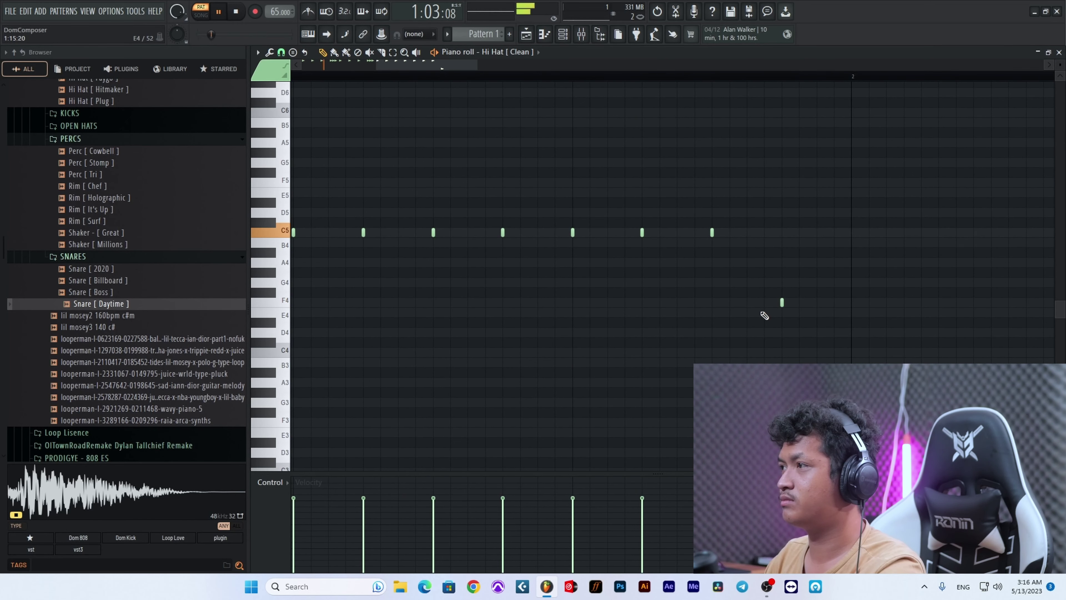
{"action": "left_click", "coordinate": [816, 303]}
Step: Add a C5 roll of four quarter-step hi-hat notes around step 16, above the F4 notes
{"action": "left_click", "coordinate": [817, 232]}
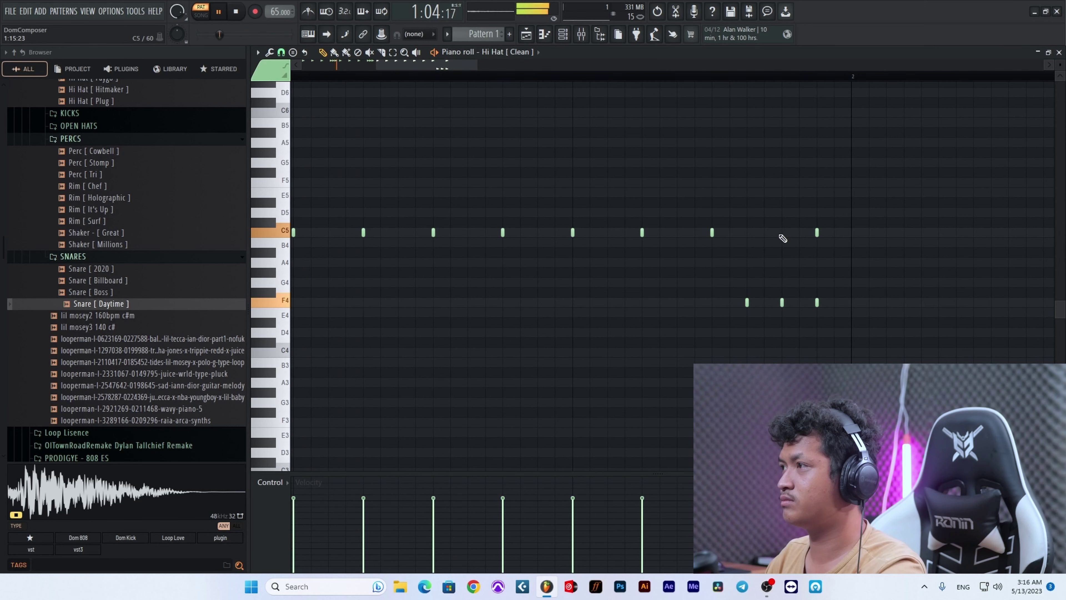
{"action": "left_click", "coordinate": [764, 232]}
{"action": "left_click", "coordinate": [799, 232]}
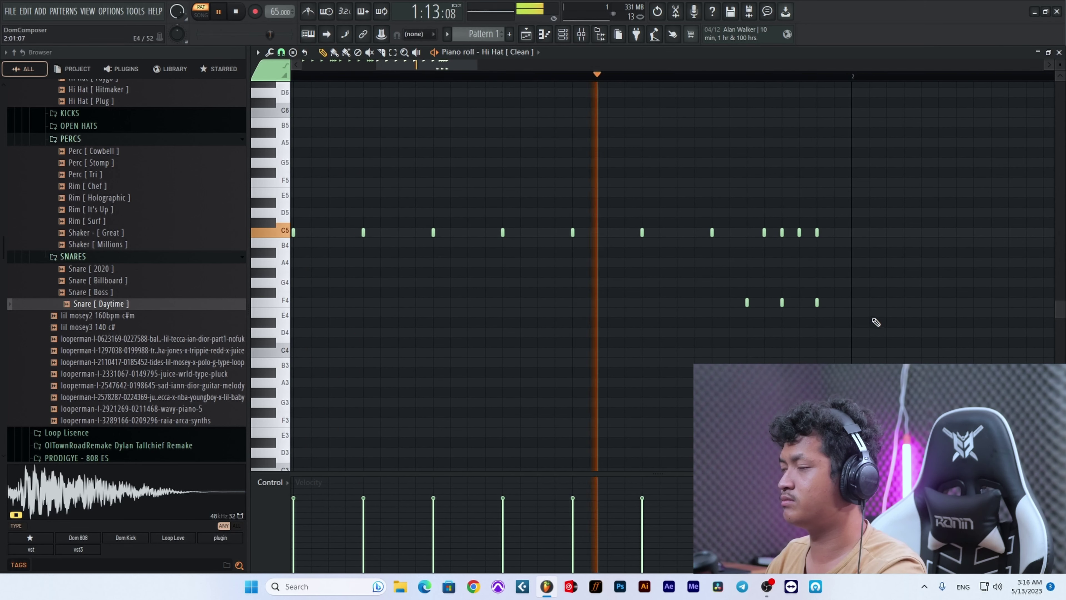
{"action": "scroll", "coordinate": [871, 324], "scroll_direction": "down", "scroll_amount": 3, "text": "ctrl"}
{"action": "scroll", "coordinate": [866, 322], "scroll_direction": "up", "scroll_amount": 3, "text": "ctrl"}
{"action": "scroll", "coordinate": [866, 322], "scroll_direction": "down", "scroll_amount": 4, "text": "ctrl"}
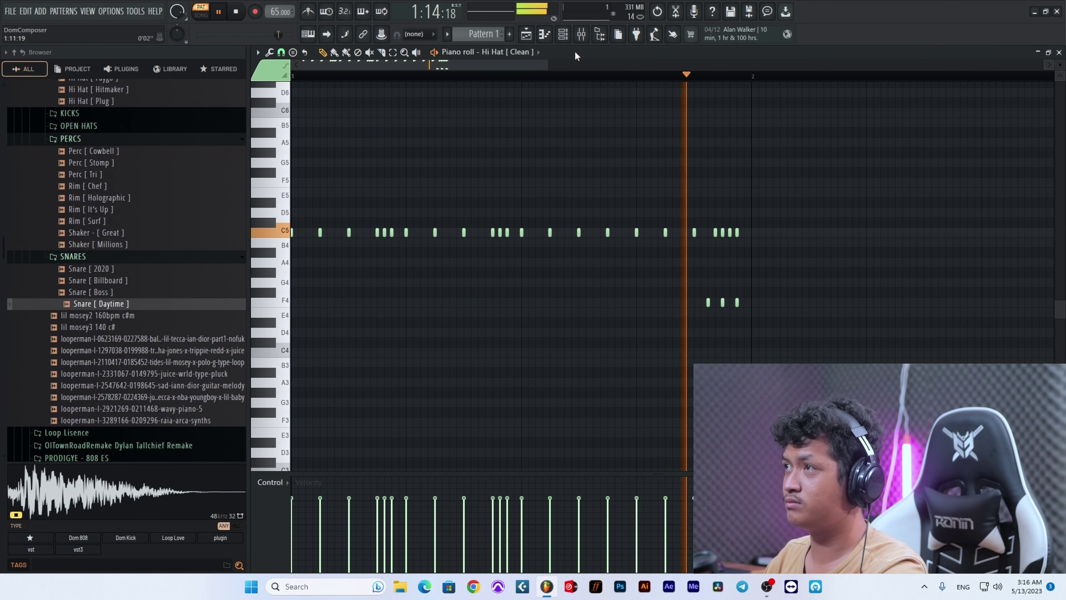
Step: Add Open Hat [ Bar ] from the OPEN HATS folder as a channel below the hi-hat and close its settings
{"action": "key", "text": "F6"}
{"action": "scroll", "coordinate": [86, 315], "scroll_direction": "up", "scroll_amount": 3}
{"action": "scroll", "coordinate": [86, 312], "scroll_direction": "up", "scroll_amount": 2}
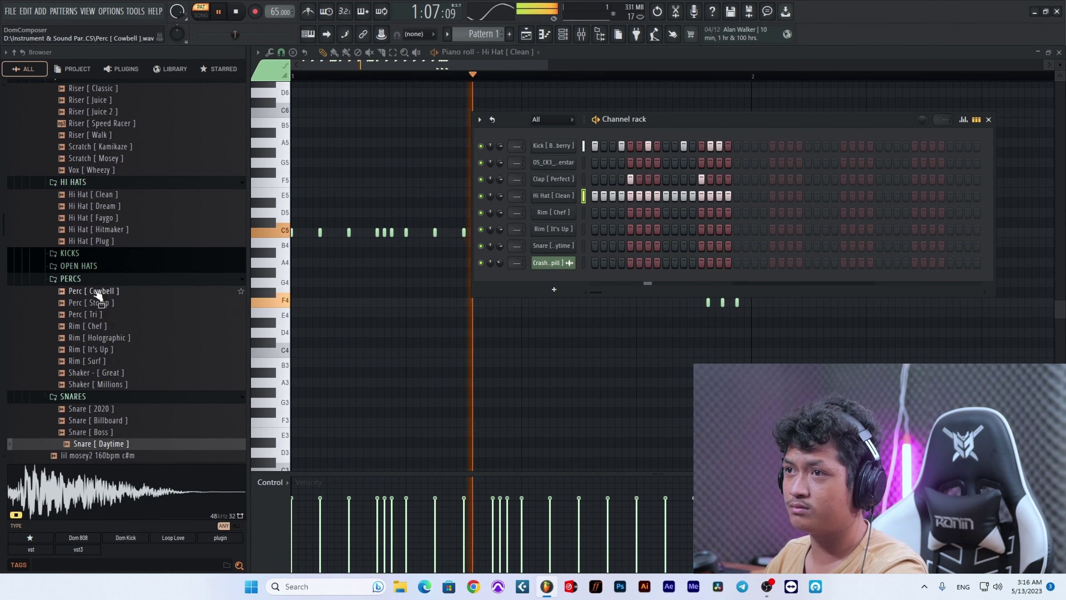
{"action": "key", "text": "space"}
{"action": "left_click", "coordinate": [101, 266]}
{"action": "left_click", "coordinate": [112, 289]}
{"action": "left_click", "coordinate": [113, 282]}
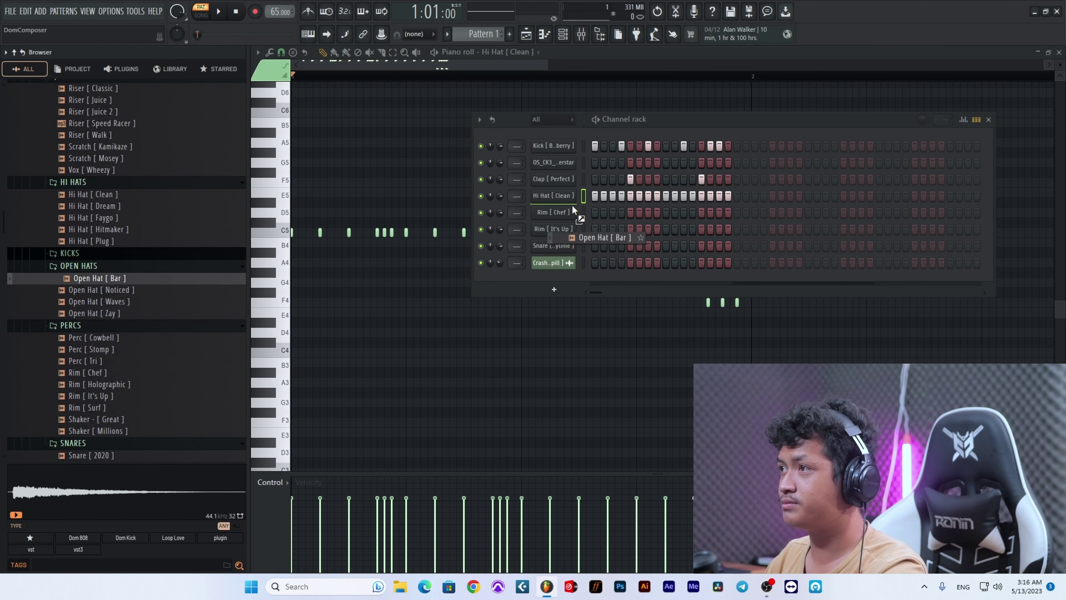
{"action": "left_click_drag", "start_coordinate": [572, 206], "coordinate": [569, 215]}
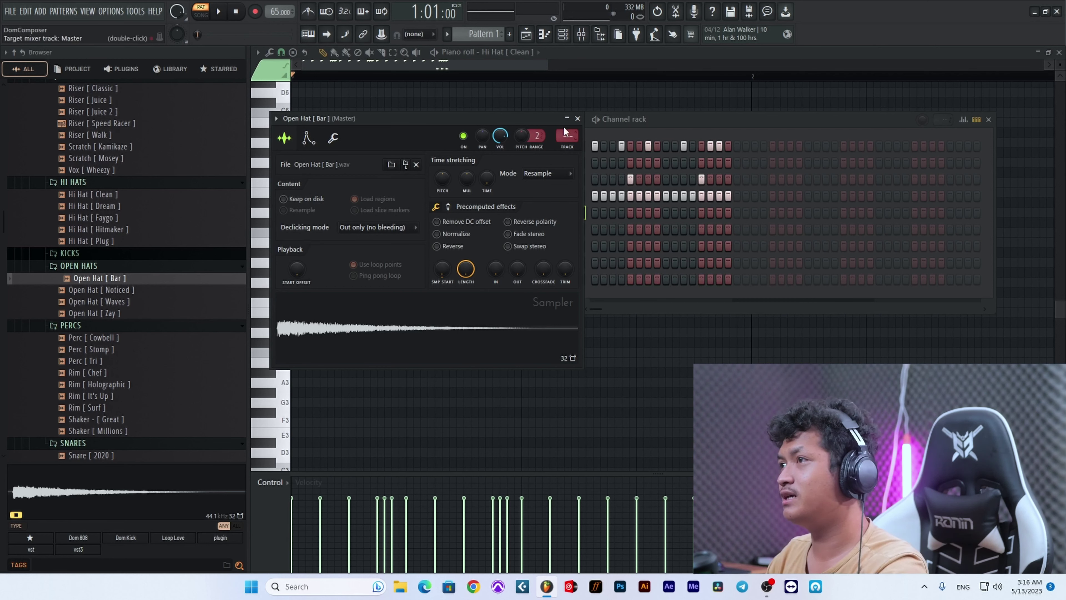
{"action": "left_click", "coordinate": [579, 118]}
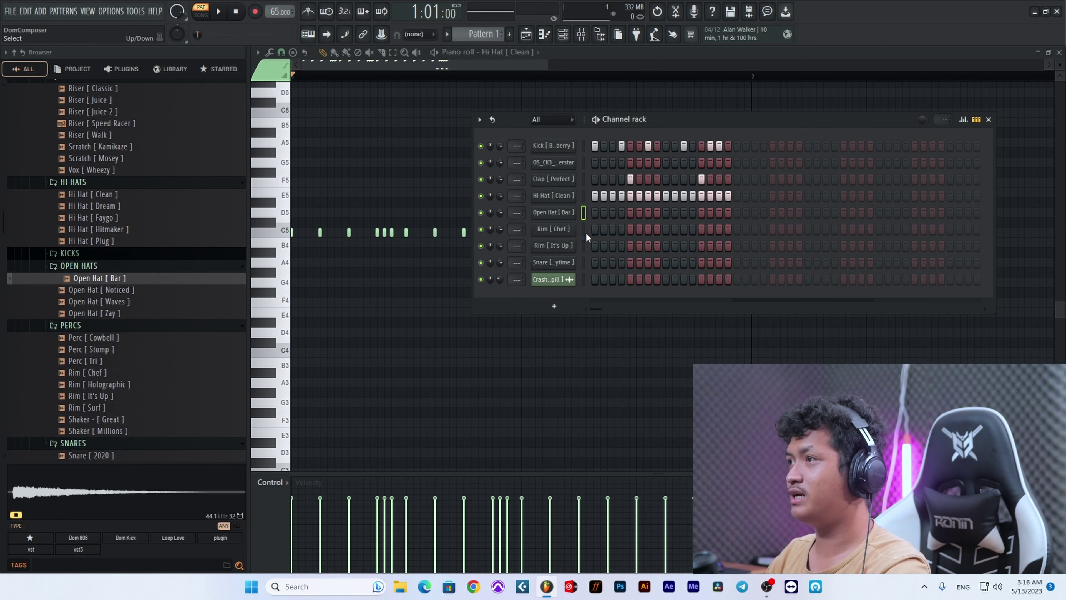
Step: Place Open Hat [ Bar ] hits on steps 3 and 15 while the pattern plays
{"action": "key", "text": "space"}
{"action": "left_click", "coordinate": [611, 213]}
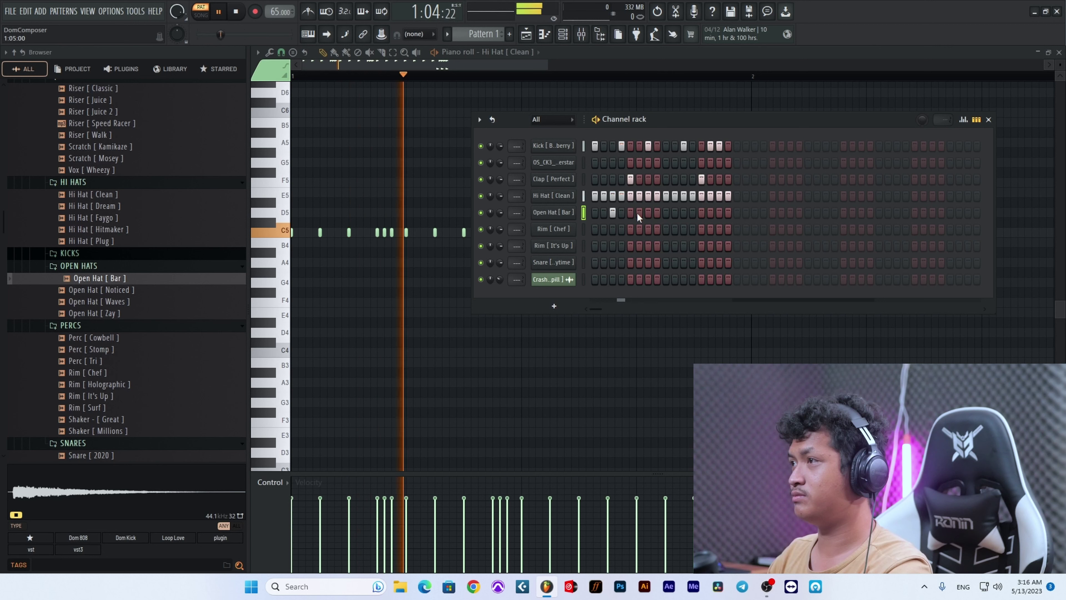
{"action": "left_click", "coordinate": [715, 213]}
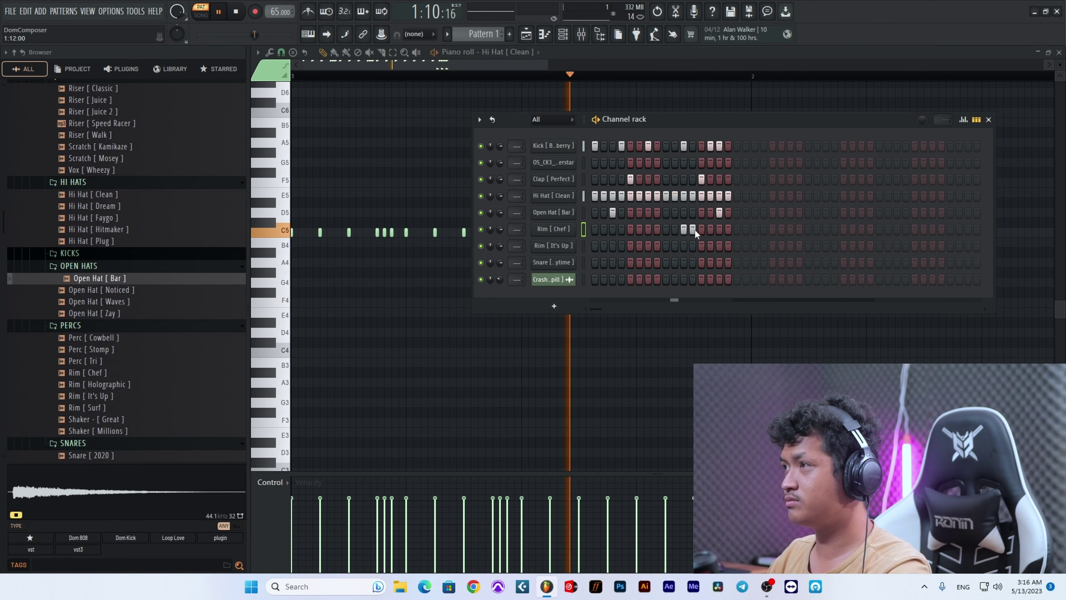
Step: Leave a single Rim [ Chef ] hit on step 10 and reset the sample's stretch time to (none)
{"action": "left_click", "coordinate": [684, 229]}
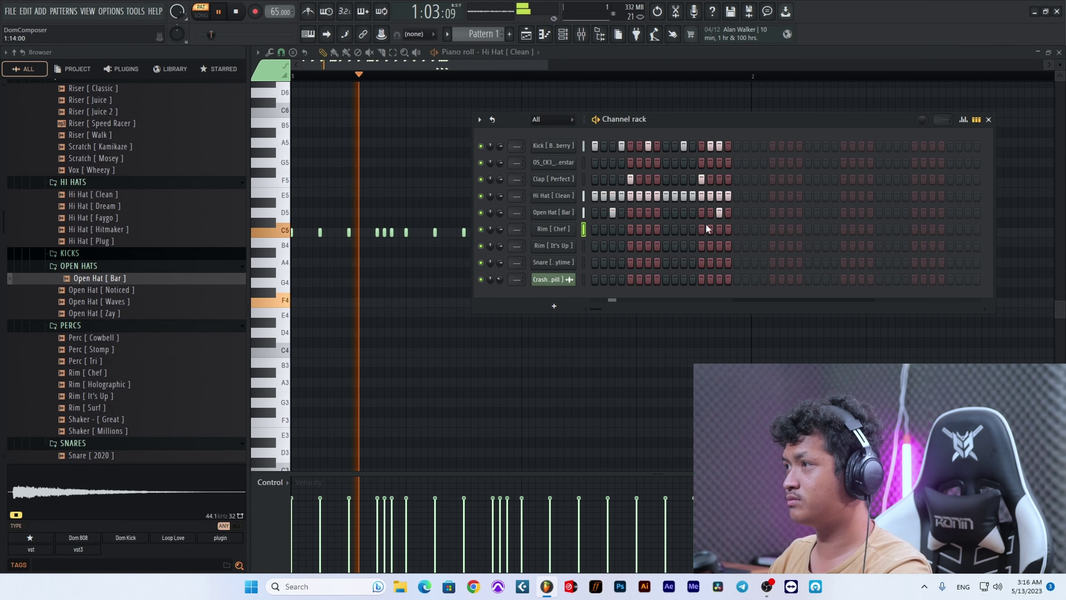
{"action": "left_click", "coordinate": [674, 229]}
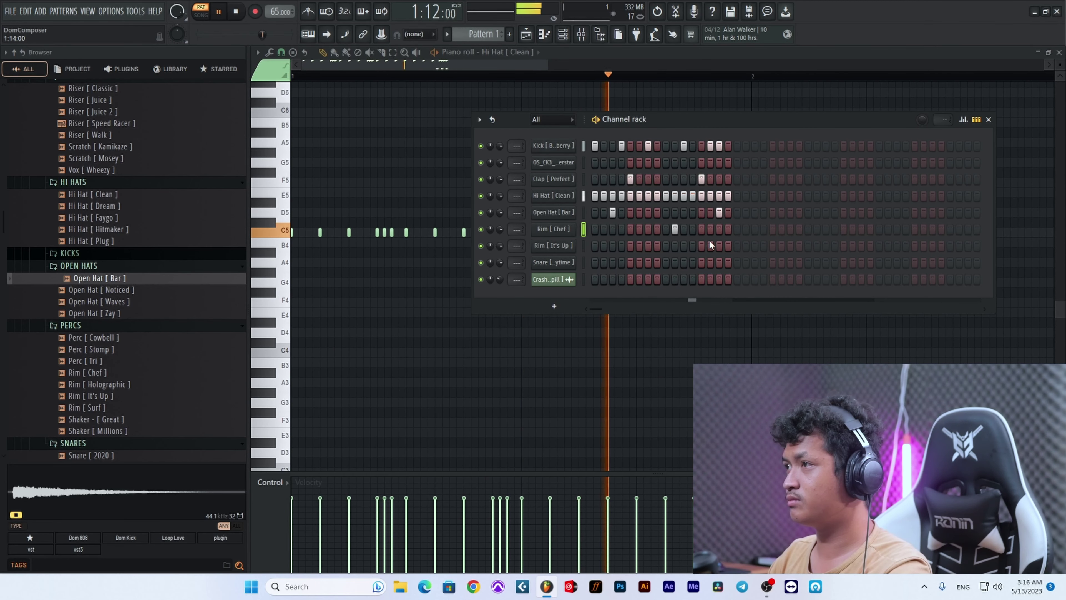
{"action": "left_click", "coordinate": [553, 228]}
{"action": "right_click", "coordinate": [563, 253]}
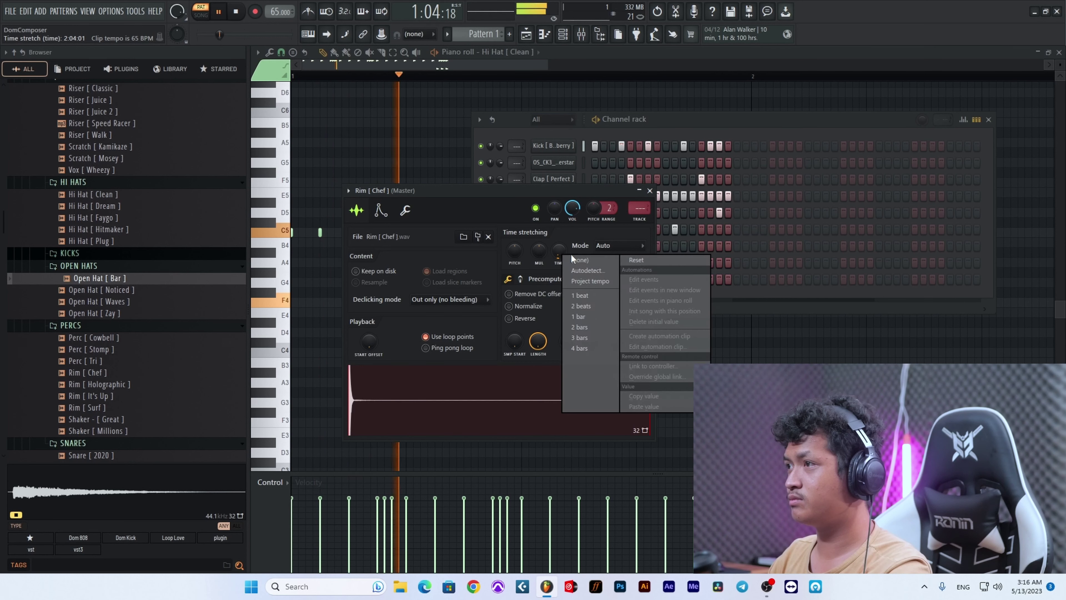
{"action": "left_click", "coordinate": [575, 261]}
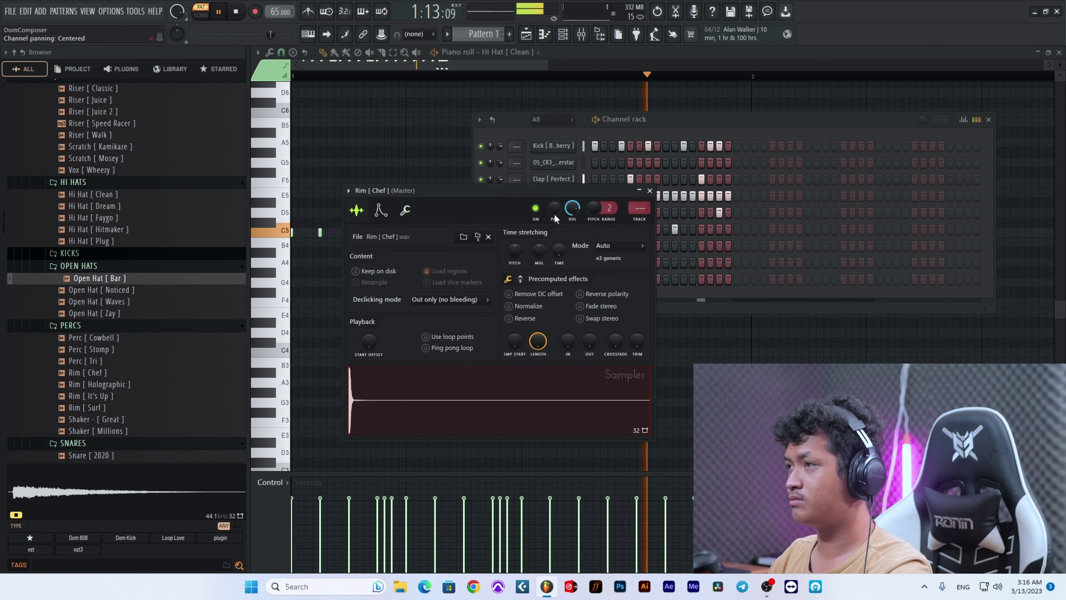
{"action": "left_click", "coordinate": [650, 191]}
Step: Check the Rim [ It's Up ] channel settings and place its hits on steps 12 and 14
{"action": "left_click", "coordinate": [573, 248]}
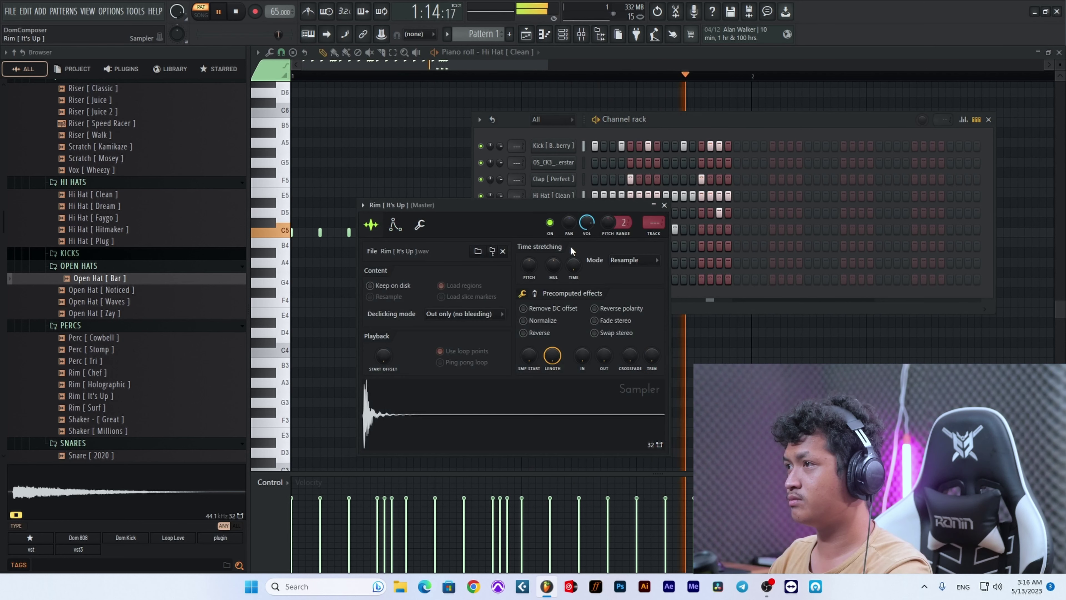
{"action": "left_click", "coordinate": [665, 206]}
{"action": "key", "text": "space"}
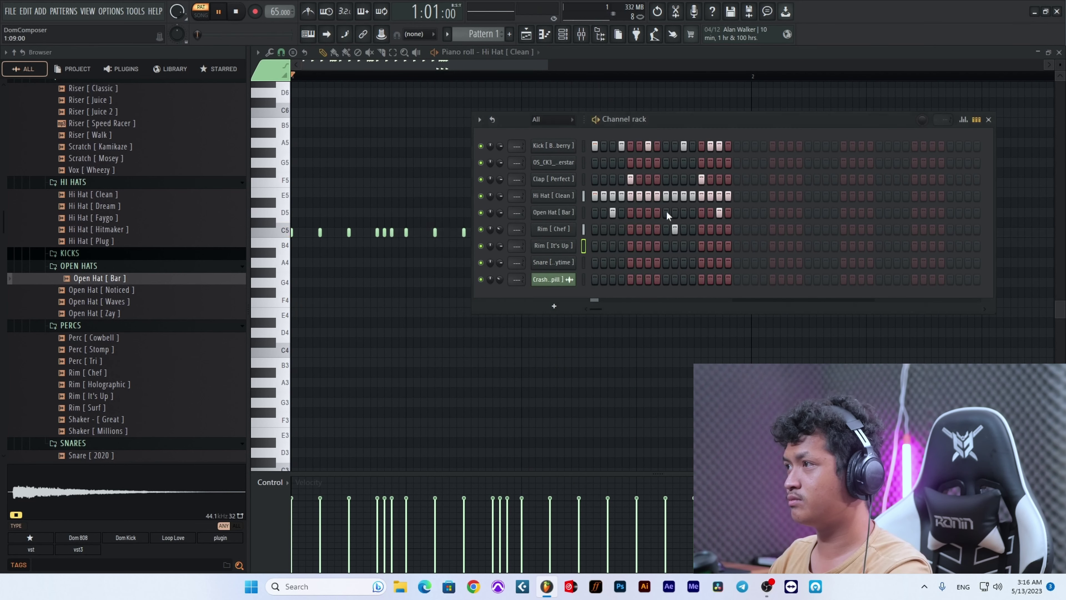
{"action": "left_click", "coordinate": [694, 247]}
{"action": "left_click", "coordinate": [714, 245]}
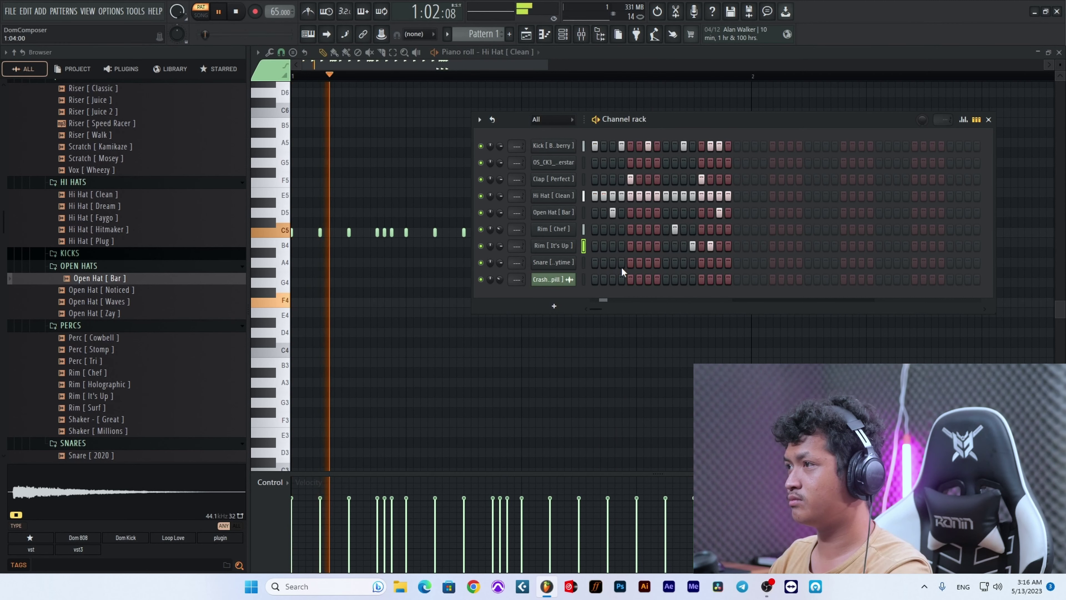
Step: Try out snare positions against the playing pattern, leaving snare hits on steps 8 and 10
{"action": "left_click", "coordinate": [648, 263]}
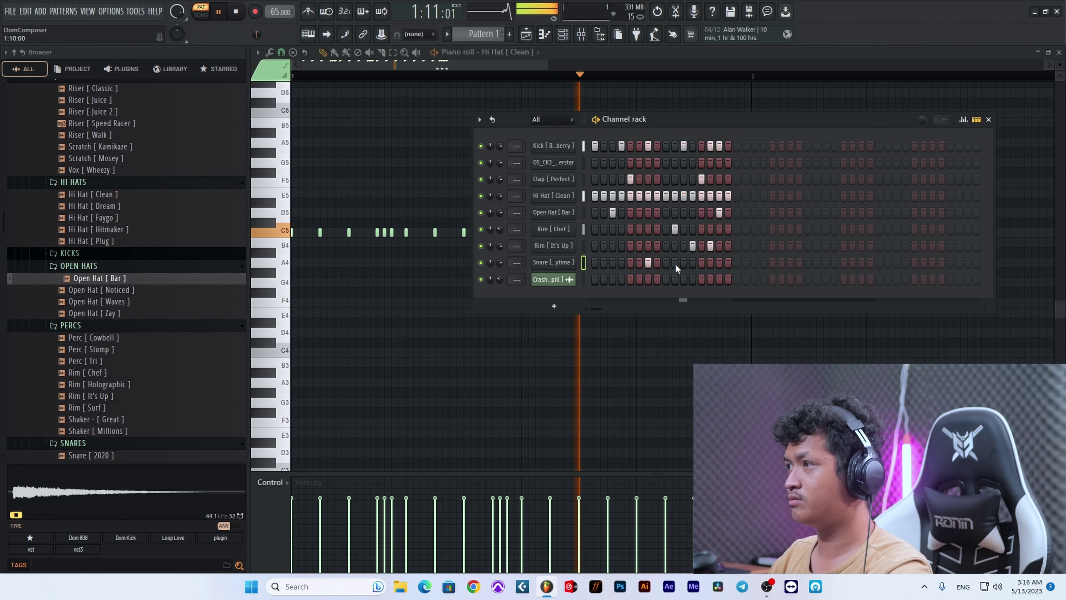
{"action": "left_click", "coordinate": [666, 262]}
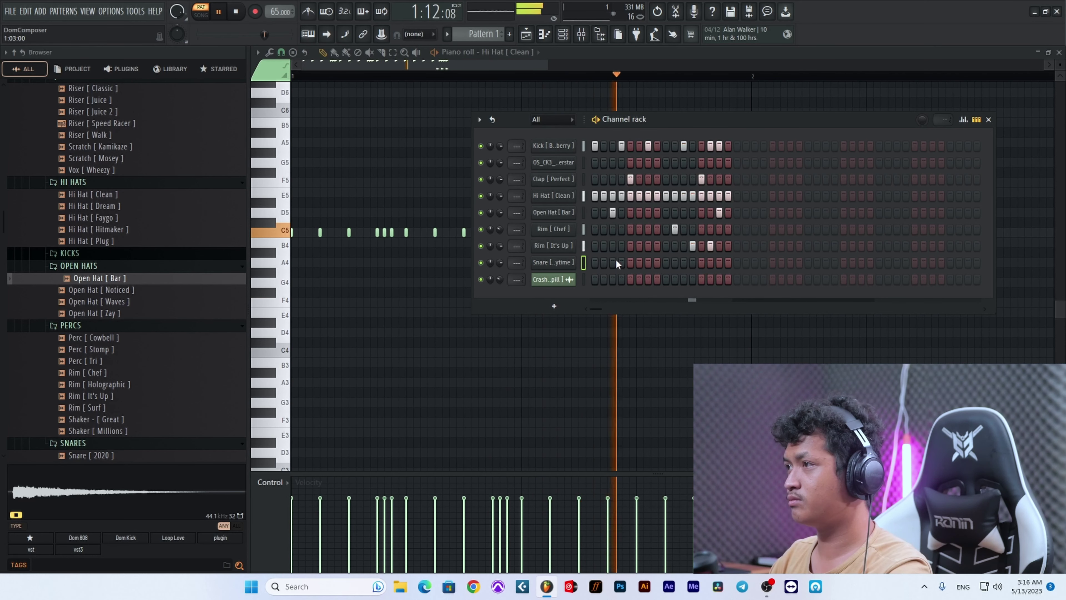
{"action": "key", "text": "space"}
{"action": "left_click", "coordinate": [648, 262]}
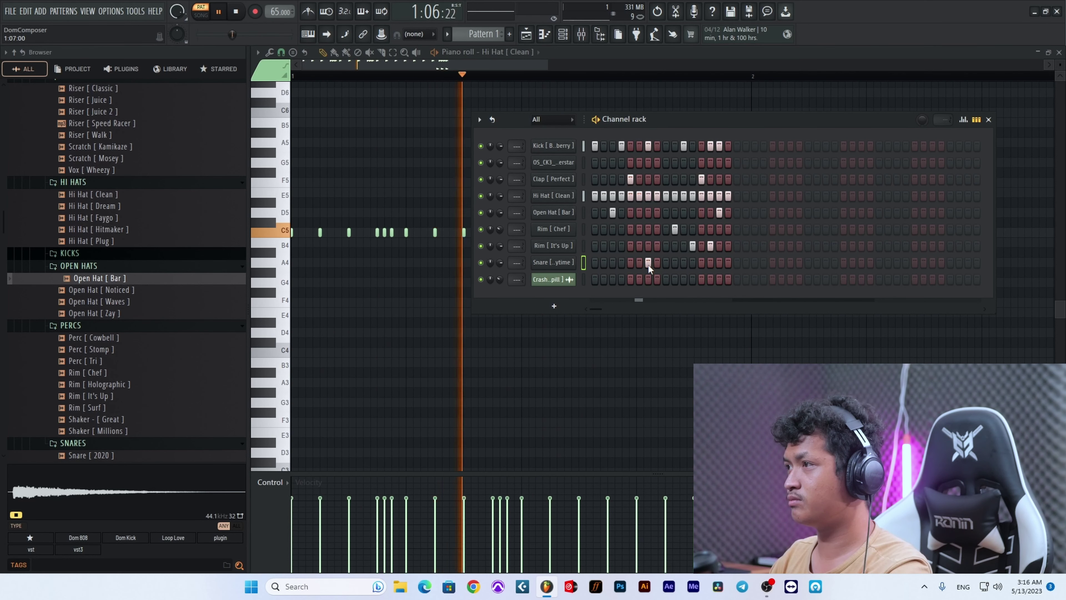
{"action": "left_click", "coordinate": [648, 262]}
{"action": "left_click", "coordinate": [657, 263]}
{"action": "left_click", "coordinate": [674, 262]}
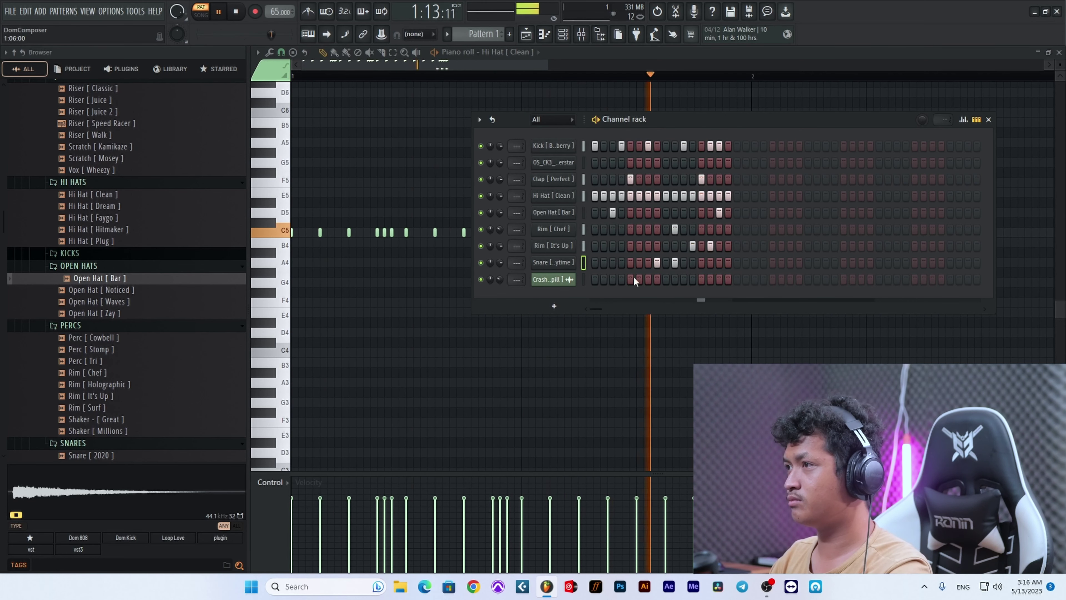
Step: Set the piano roll snap to Line and duplicate the one-bar kick pattern three times to fill bars 1 to 4
{"action": "right_click", "coordinate": [556, 147]}
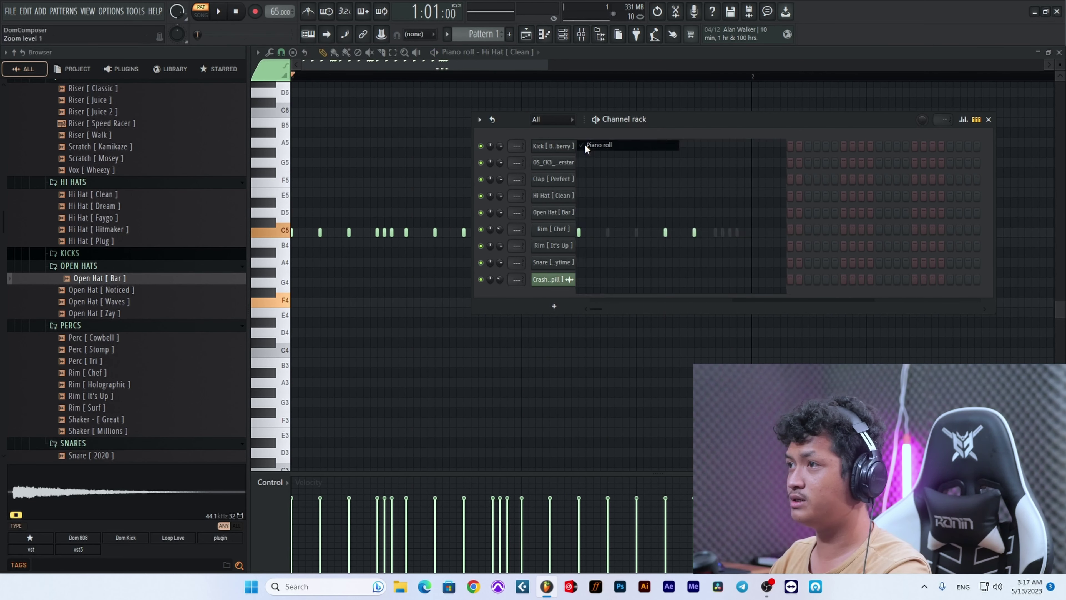
{"action": "left_click", "coordinate": [585, 145]}
{"action": "key", "text": "ctrl+a"}
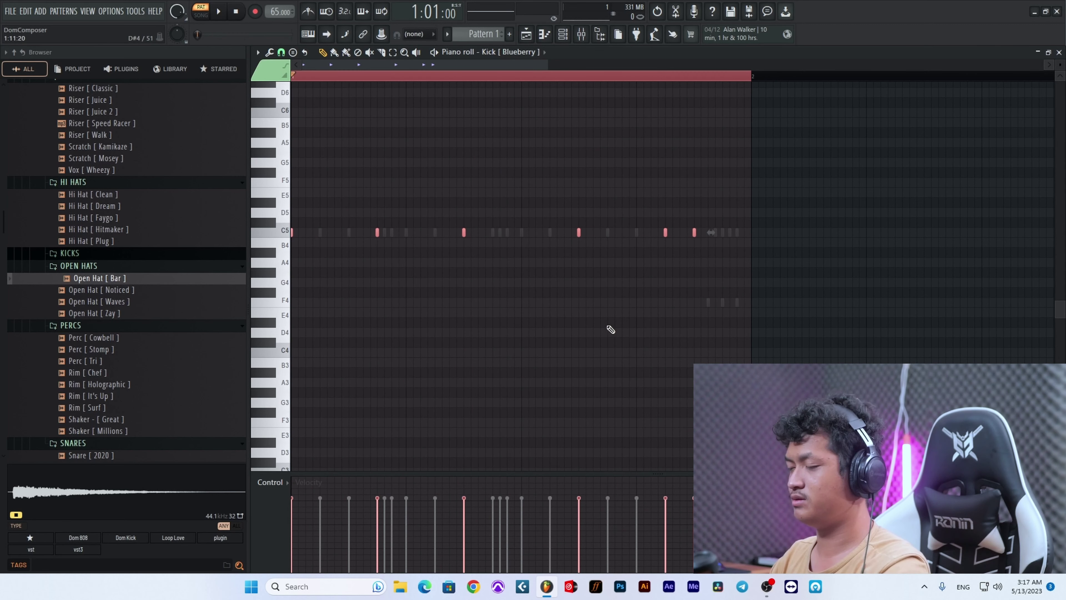
{"action": "scroll", "coordinate": [330, 142], "scroll_direction": "down", "scroll_amount": 2}
{"action": "left_click", "coordinate": [282, 52]}
{"action": "left_click", "coordinate": [290, 80]}
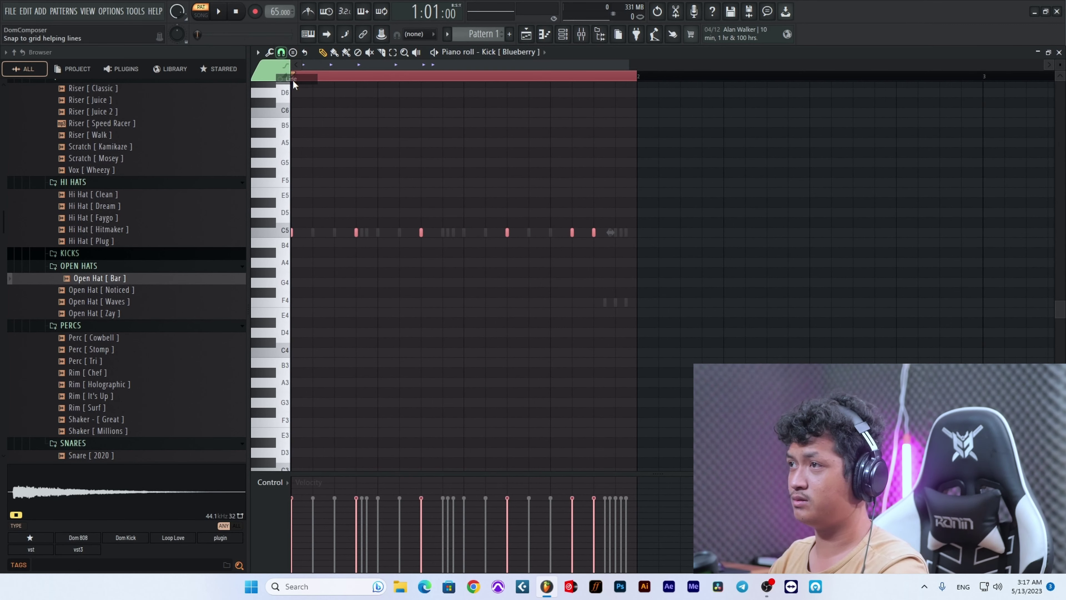
{"action": "scroll", "coordinate": [514, 239], "scroll_direction": "down", "scroll_amount": 4}
{"action": "key", "text": "ctrl+b"}
{"action": "scroll", "coordinate": [593, 267], "scroll_direction": "down", "scroll_amount": 1}
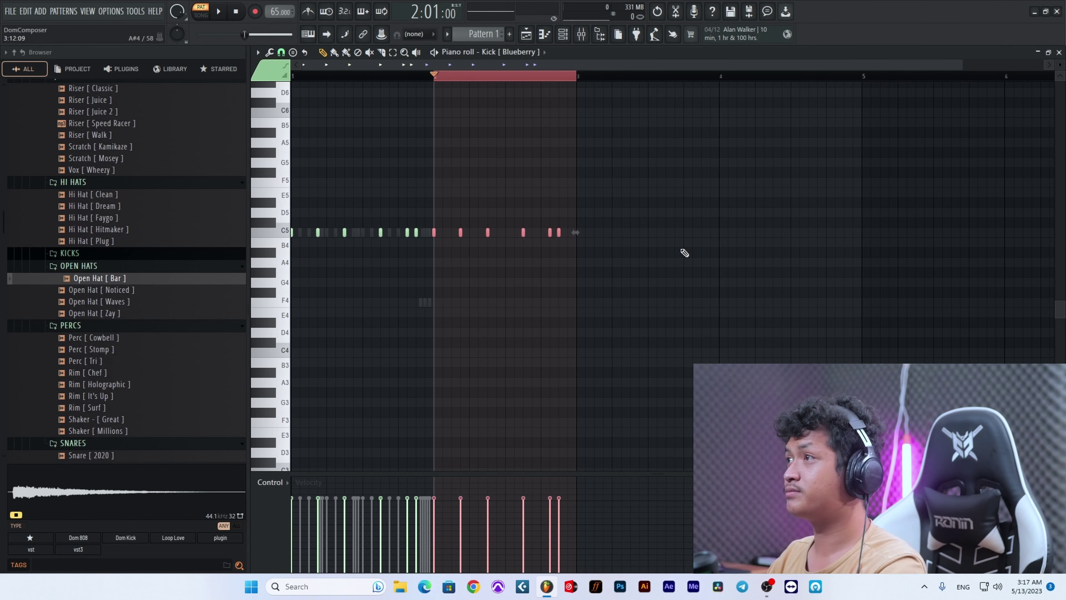
{"action": "key", "text": "ctrl+b"}
{"action": "key", "text": "ctrl+b"}
Step: Select the one-bar Hi Hat [ Clean ] pattern in the piano roll and duplicate it into bar 2
{"action": "left_click", "coordinate": [563, 34]}
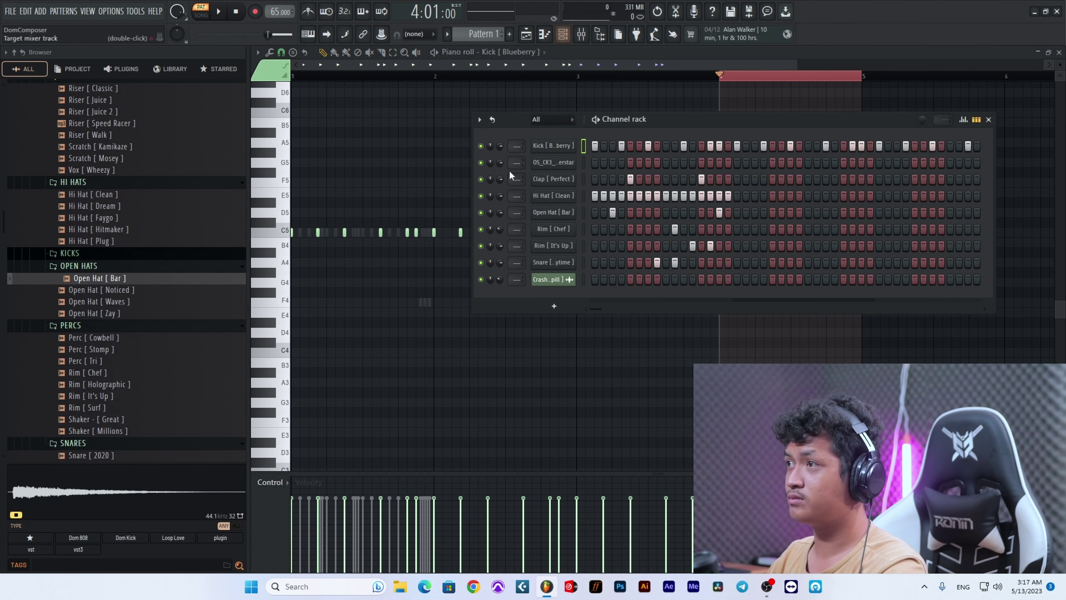
{"action": "right_click", "coordinate": [446, 142]}
{"action": "right_click", "coordinate": [426, 303]}
{"action": "right_click", "coordinate": [426, 302]}
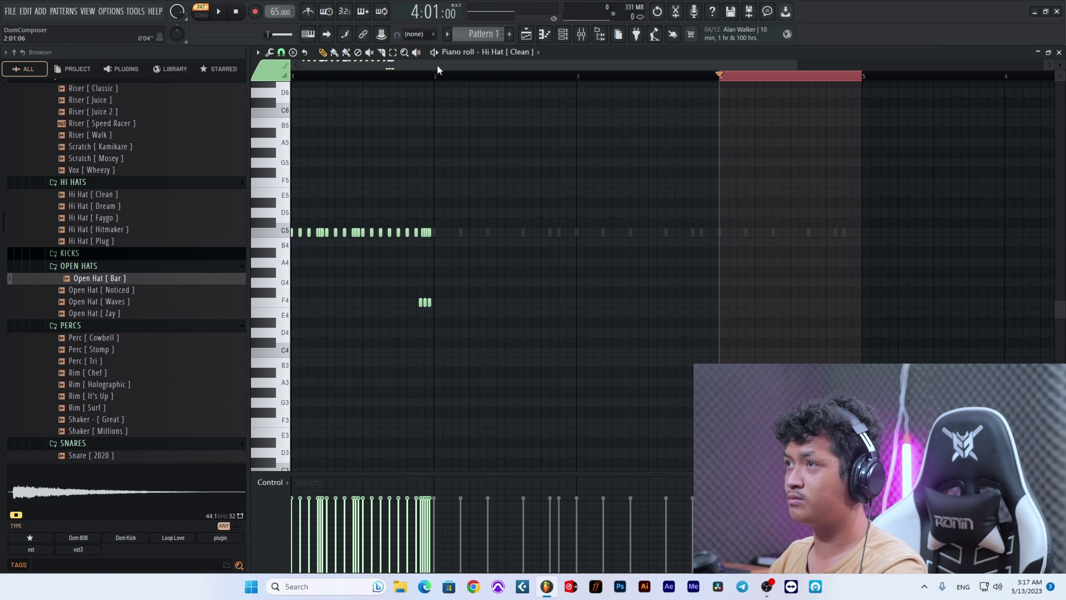
{"action": "key", "text": "ctrl+a"}
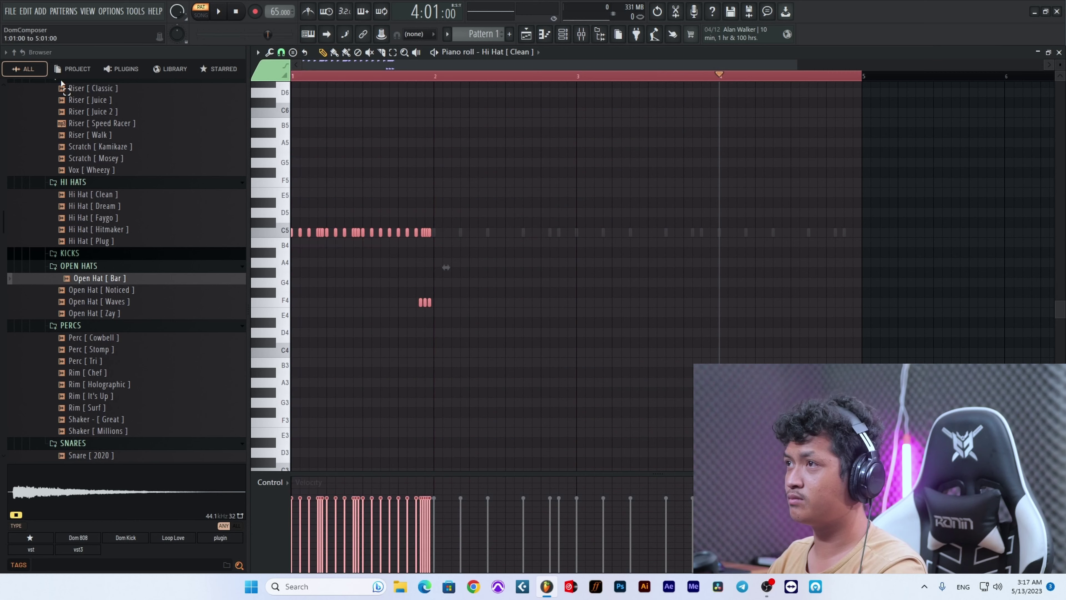
{"action": "left_click", "coordinate": [435, 79]}
{"action": "left_click_drag", "start_coordinate": [435, 79], "coordinate": [74, 78]}
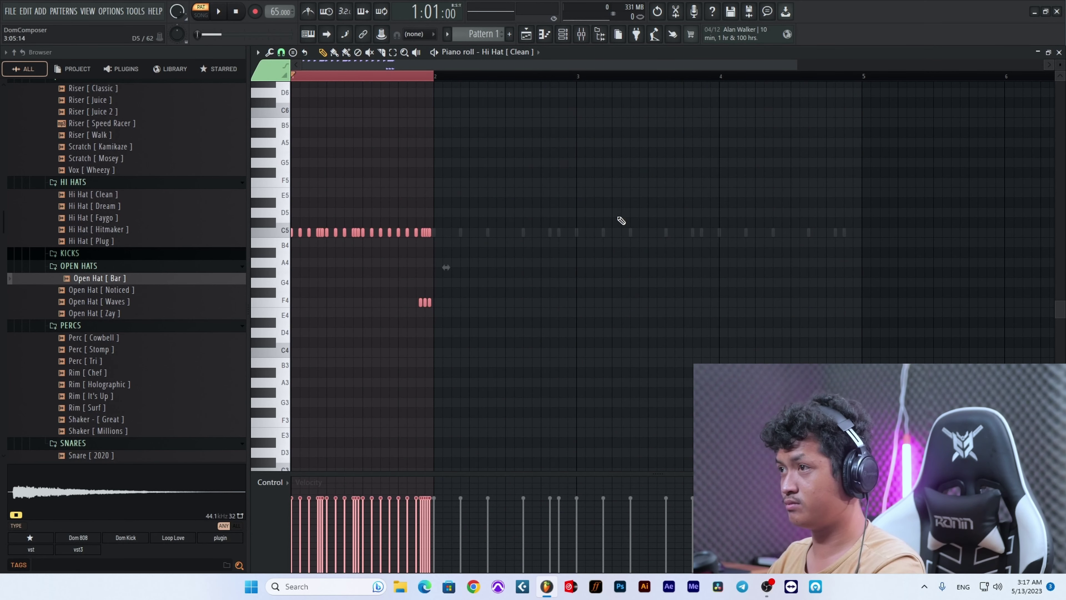
{"action": "key", "text": "ctrl+b"}
Step: Set snap to 1/6 step and rework the hi-hat roll on step 8 of bar 2 into evenly spaced 1/6-step C5 notes
{"action": "scroll", "coordinate": [587, 256], "scroll_direction": "up", "scroll_amount": 4}
{"action": "scroll", "coordinate": [466, 292], "scroll_direction": "down", "scroll_amount": 3}
{"action": "scroll", "coordinate": [356, 283], "scroll_direction": "up", "scroll_amount": 3}
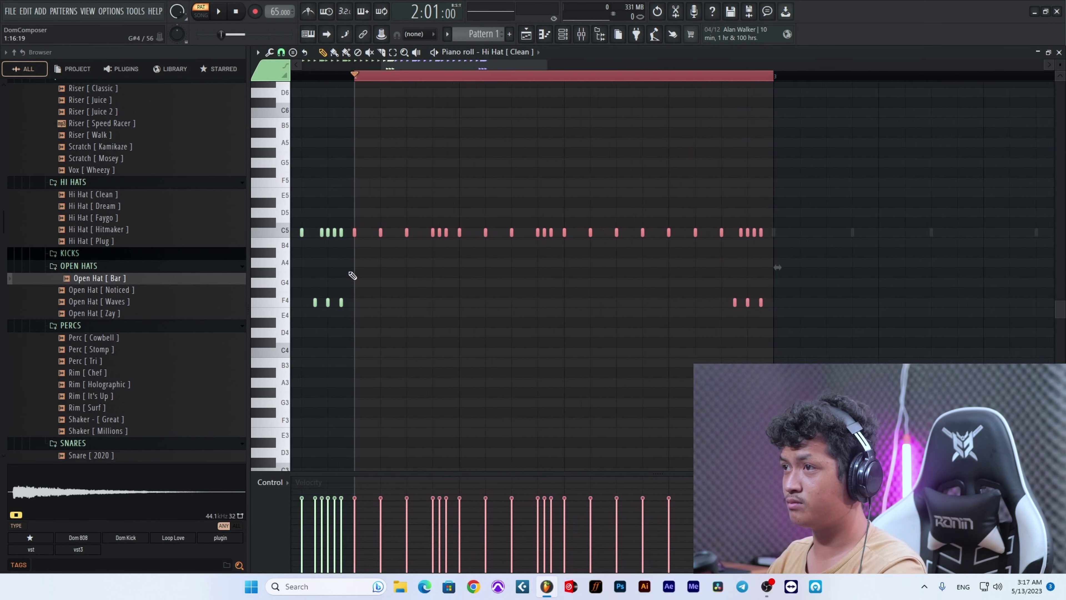
{"action": "scroll", "coordinate": [352, 280], "scroll_direction": "up", "scroll_amount": 3}
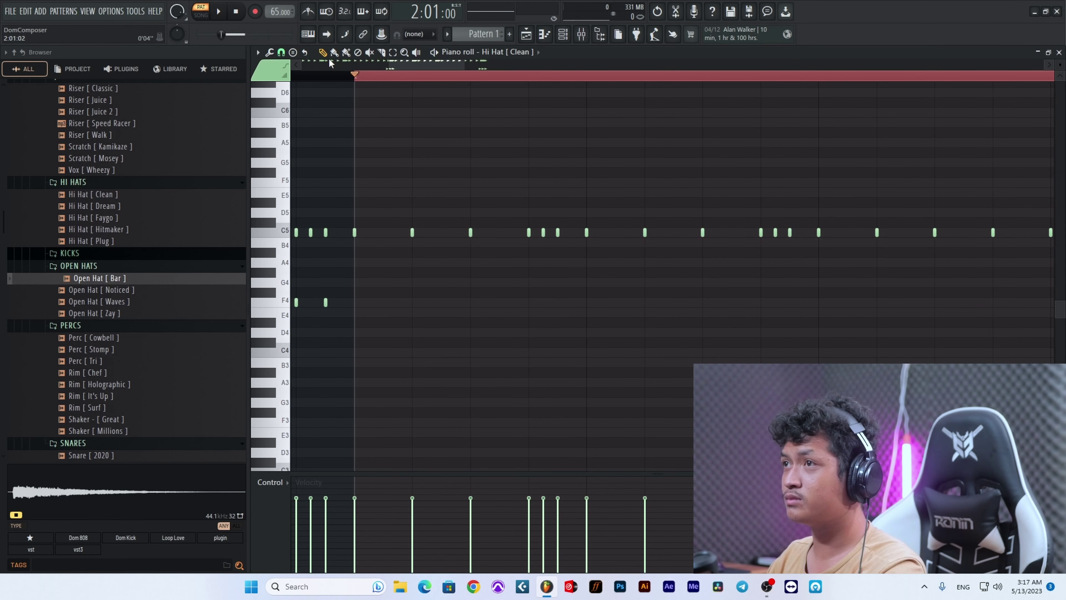
{"action": "left_click", "coordinate": [293, 53]}
{"action": "left_click", "coordinate": [313, 118]}
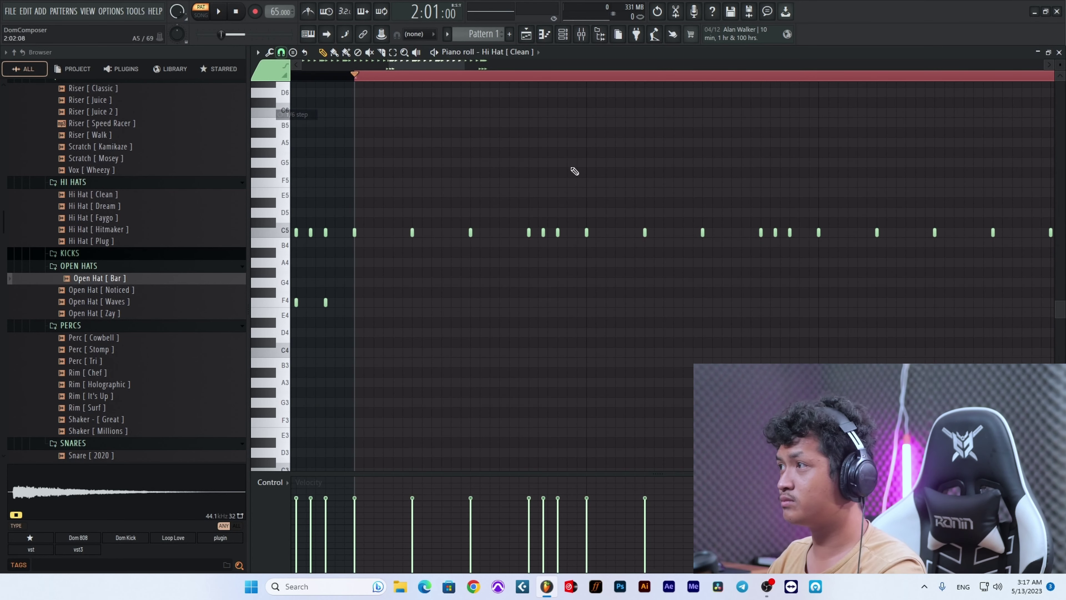
{"action": "scroll", "coordinate": [735, 253], "scroll_direction": "up", "scroll_amount": 3}
{"action": "left_click_drag", "start_coordinate": [791, 234], "coordinate": [691, 286]}
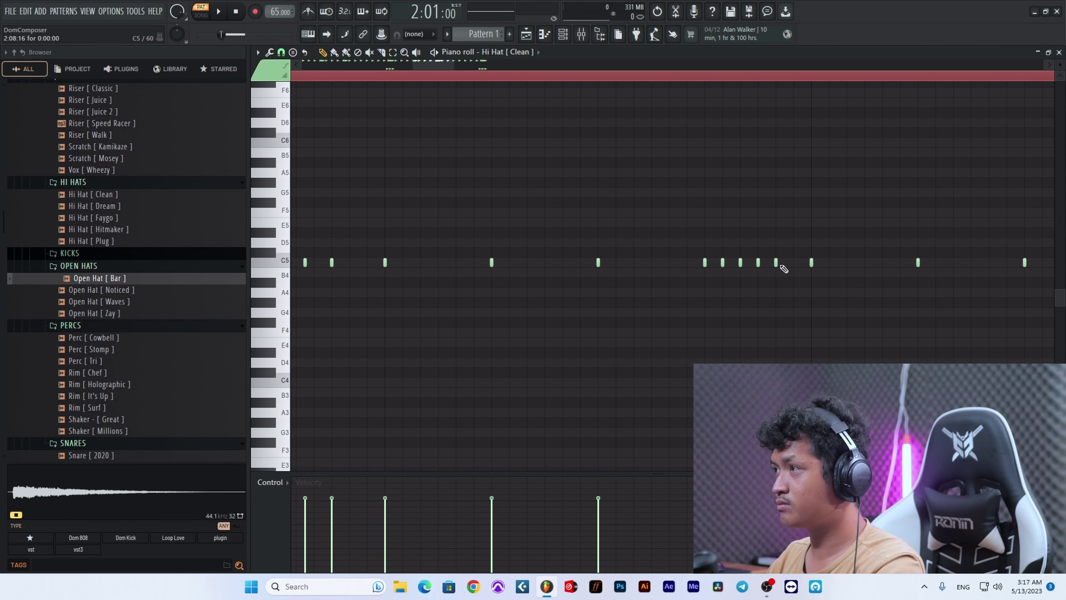
{"action": "left_click", "coordinate": [793, 262]}
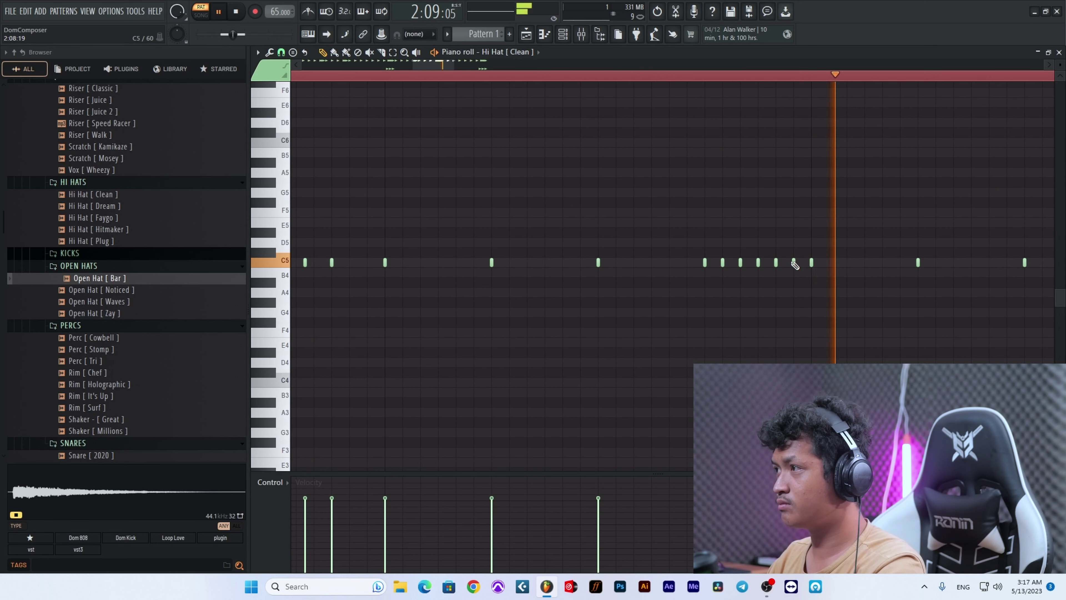
Step: Add 1/6-step C5 hi-hat notes on steps 14 and 15 and at the end of step 16 in bar 2
{"action": "scroll", "coordinate": [781, 402], "scroll_direction": "down", "scroll_amount": 5}
{"action": "scroll", "coordinate": [902, 285], "scroll_direction": "up", "scroll_amount": 5}
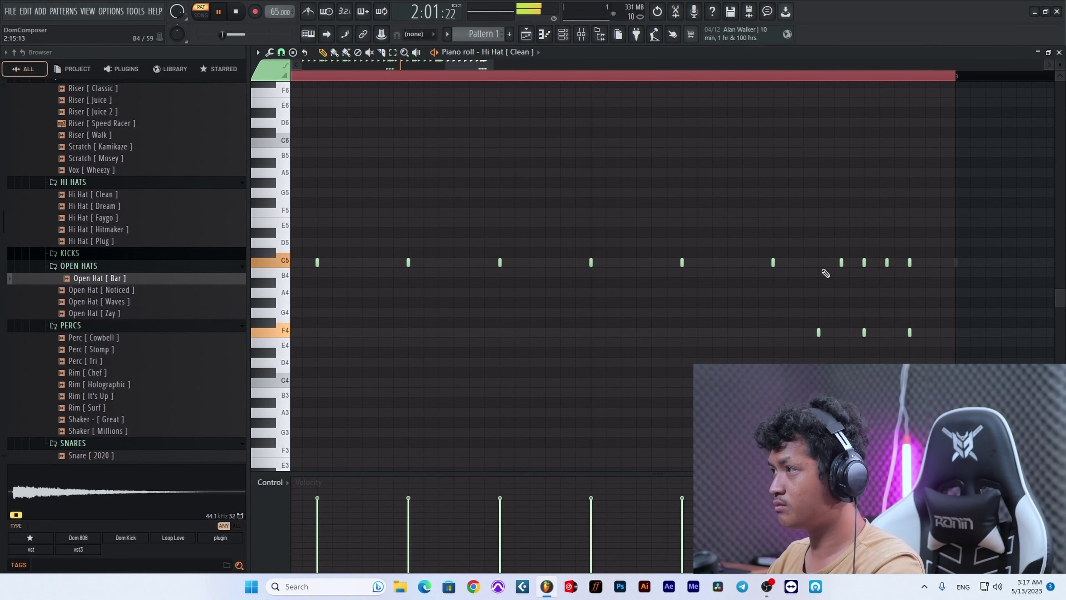
{"action": "left_click", "coordinate": [727, 262]}
{"action": "left_click", "coordinate": [742, 262]}
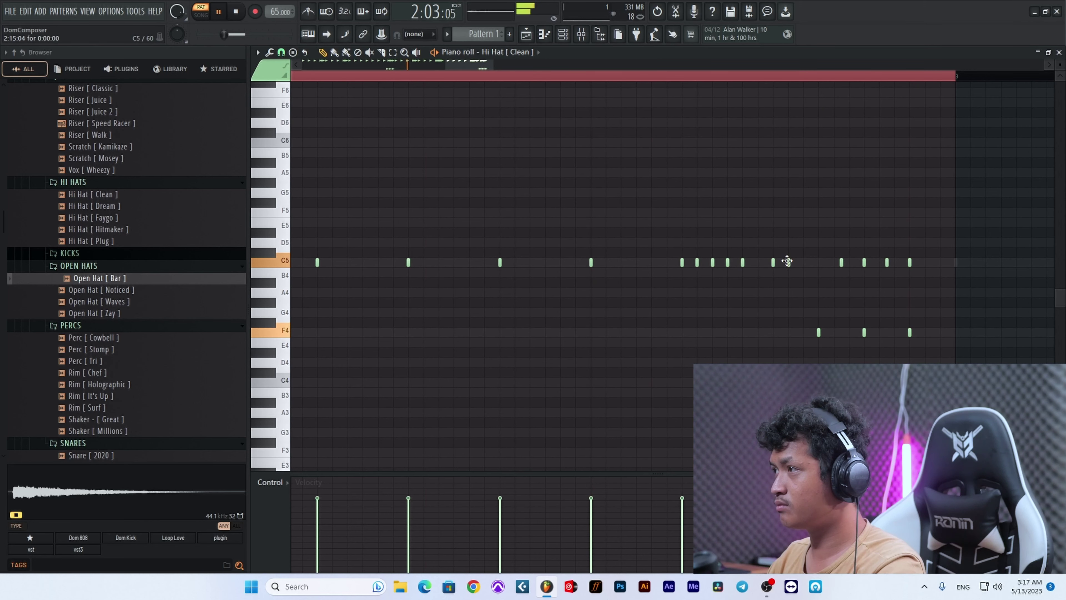
{"action": "left_click", "coordinate": [940, 262]}
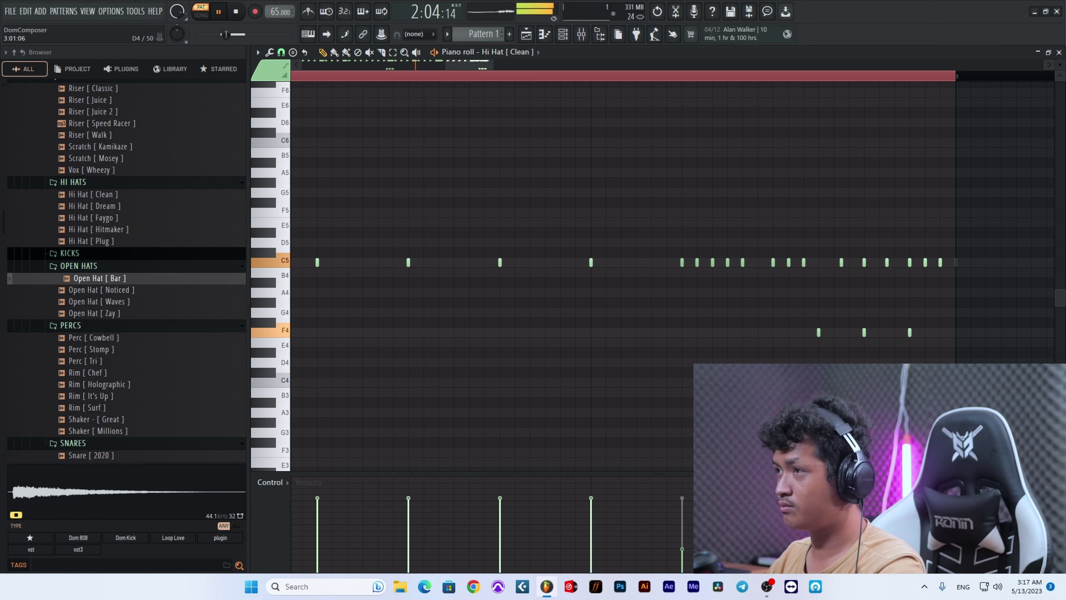
{"action": "scroll", "coordinate": [936, 328], "scroll_direction": "down", "scroll_amount": 7}
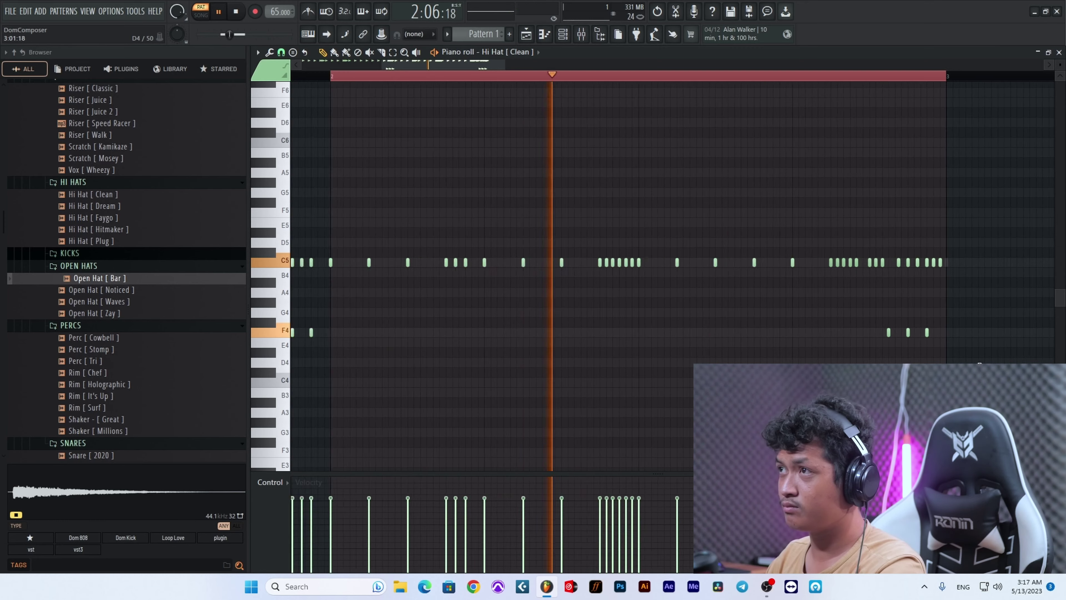
Step: Switch the piano roll to Open Hat [ Bar ] and duplicate its bar 1 hits into bar 2
{"action": "left_click", "coordinate": [513, 53]}
{"action": "left_click", "coordinate": [530, 135]}
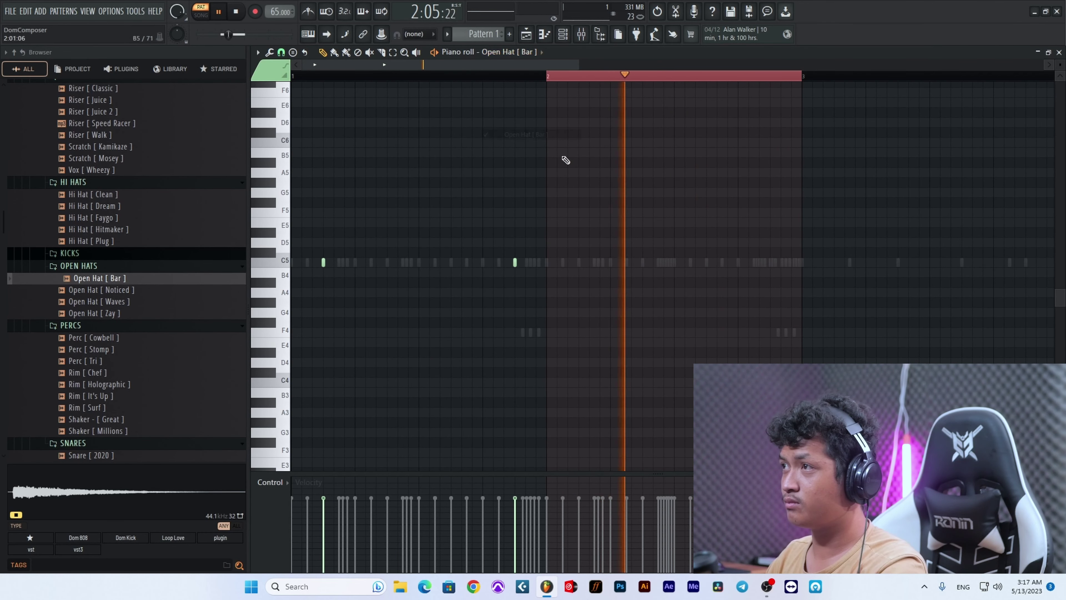
{"action": "key", "text": "space"}
{"action": "scroll", "coordinate": [743, 284], "scroll_direction": "down", "scroll_amount": 3}
{"action": "key", "text": "ctrl+b"}
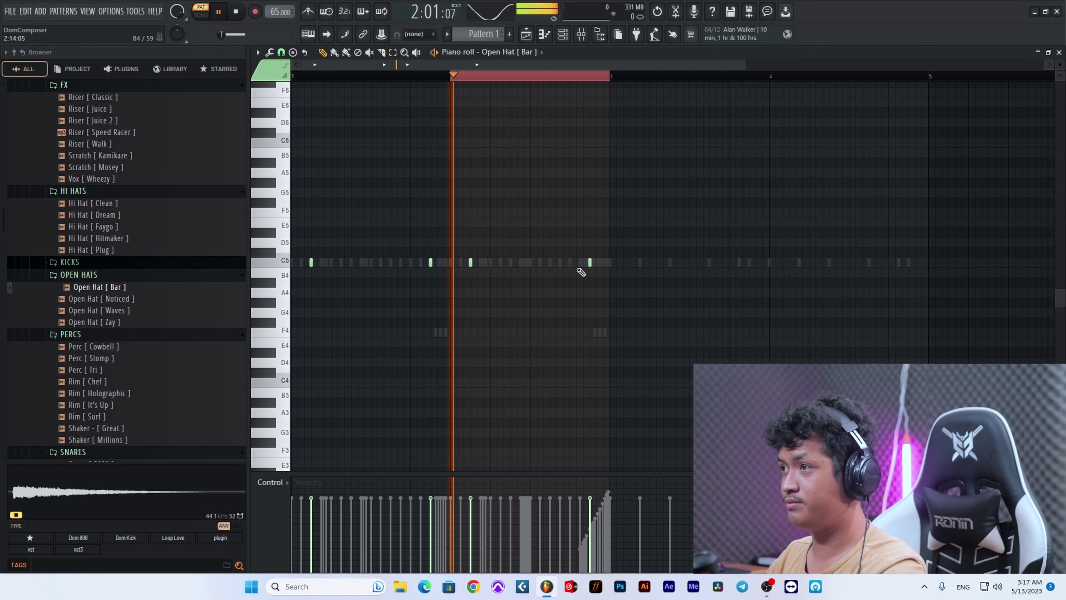
Step: Add an extra Open Hat [ Bar ] hit at C5 on step 10 of bar 2, with snap set to Line
{"action": "left_click", "coordinate": [538, 263]}
{"action": "scroll", "coordinate": [574, 270], "scroll_direction": "up", "scroll_amount": 1}
{"action": "scroll", "coordinate": [566, 281], "scroll_direction": "up", "scroll_amount": 4}
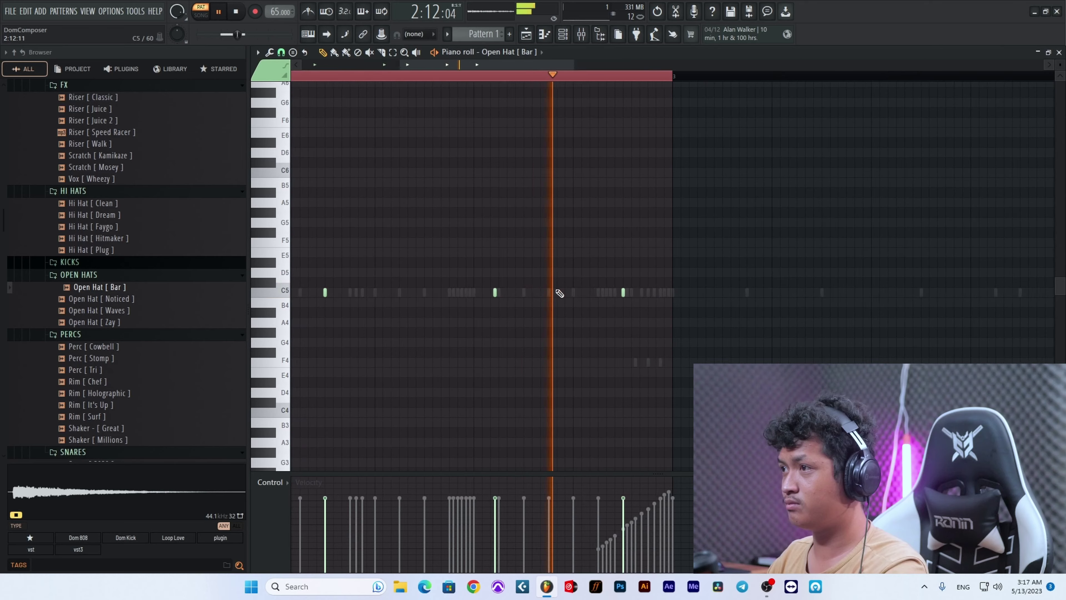
{"action": "left_click", "coordinate": [273, 55]}
{"action": "left_click", "coordinate": [281, 54]}
{"action": "left_click", "coordinate": [291, 78]}
{"action": "right_click", "coordinate": [466, 292]}
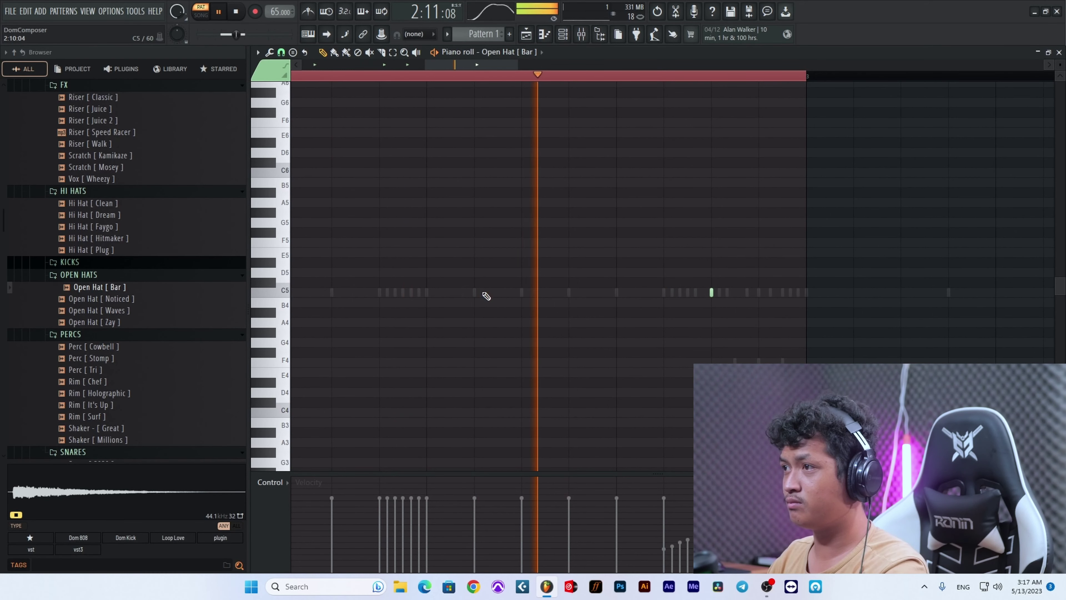
{"action": "left_click", "coordinate": [485, 294]}
{"action": "scroll", "coordinate": [567, 302], "scroll_direction": "down", "scroll_amount": 3}
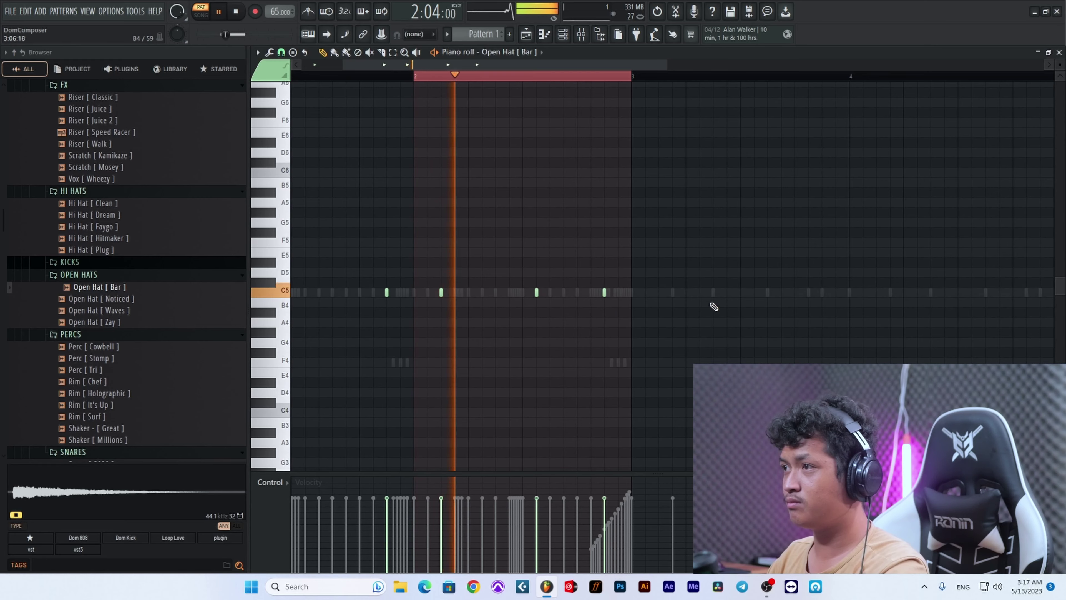
Step: Duplicate the Open Hat [ Bar ] hits of bars 1 and 2 into bars 3 and 4, and play the pattern
{"action": "scroll", "coordinate": [696, 273], "scroll_direction": "down", "scroll_amount": 4}
{"action": "key", "text": "space"}
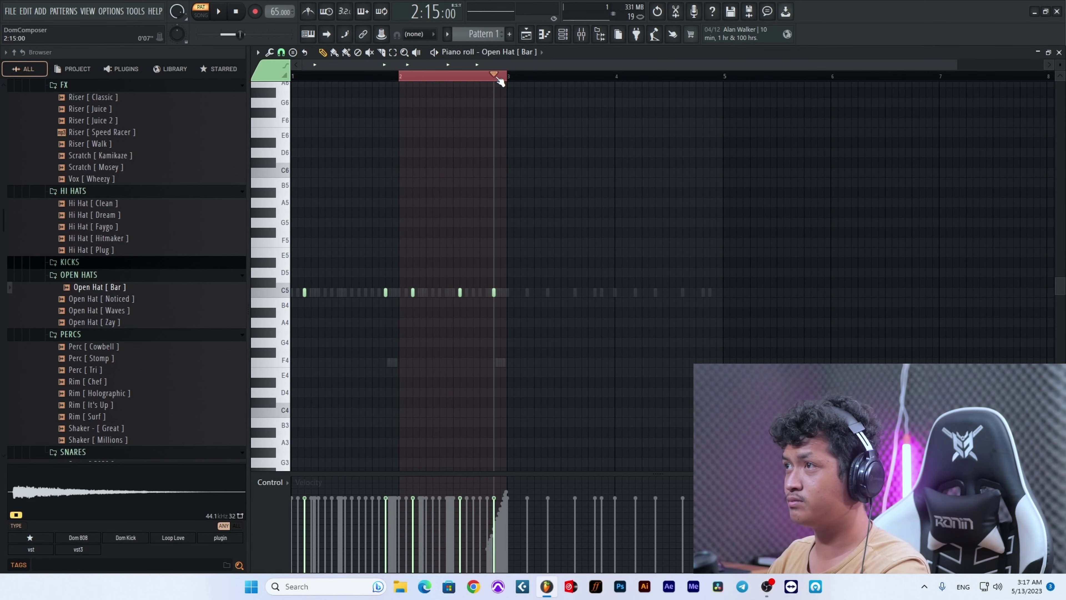
{"action": "left_click_drag", "start_coordinate": [506, 78], "coordinate": [293, 78]}
{"action": "scroll", "coordinate": [546, 250], "scroll_direction": "down", "scroll_amount": 1}
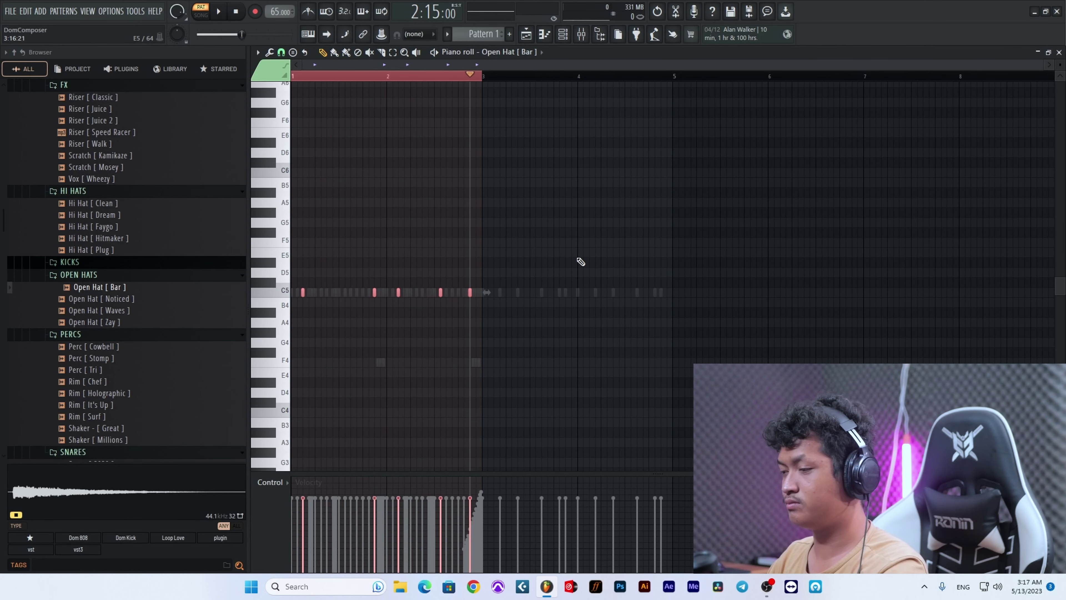
{"action": "key", "text": "ctrl+b"}
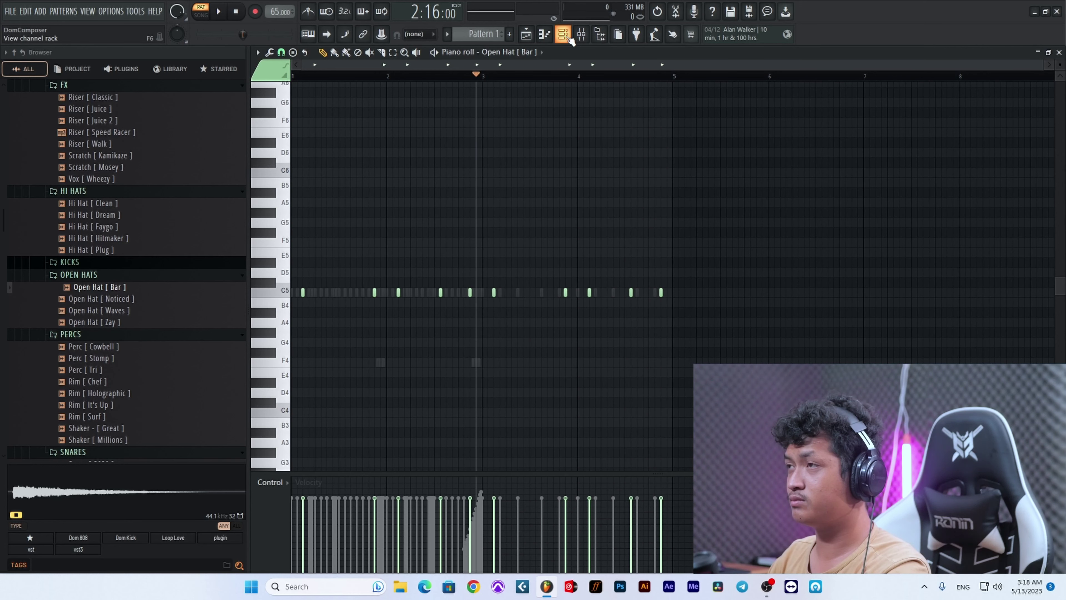
{"action": "left_click", "coordinate": [571, 38]}
{"action": "key", "text": "space"}
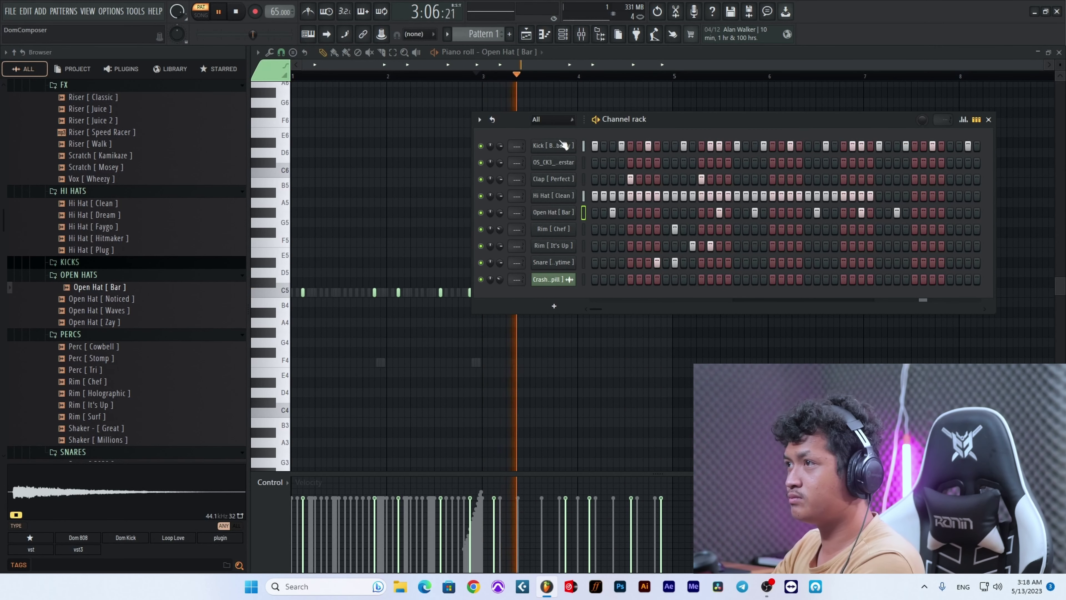
Step: Add Fruity Limiter to the Master track in the mixer
{"action": "left_click", "coordinate": [581, 36]}
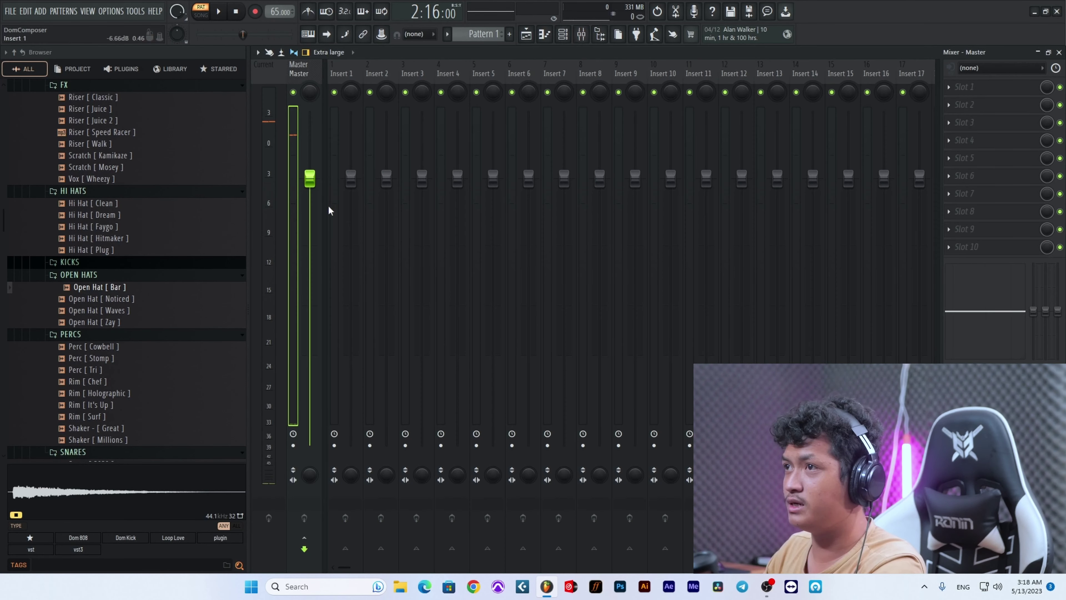
{"action": "key", "text": "F8"}
{"action": "mouse_move", "coordinate": [440, 499]}
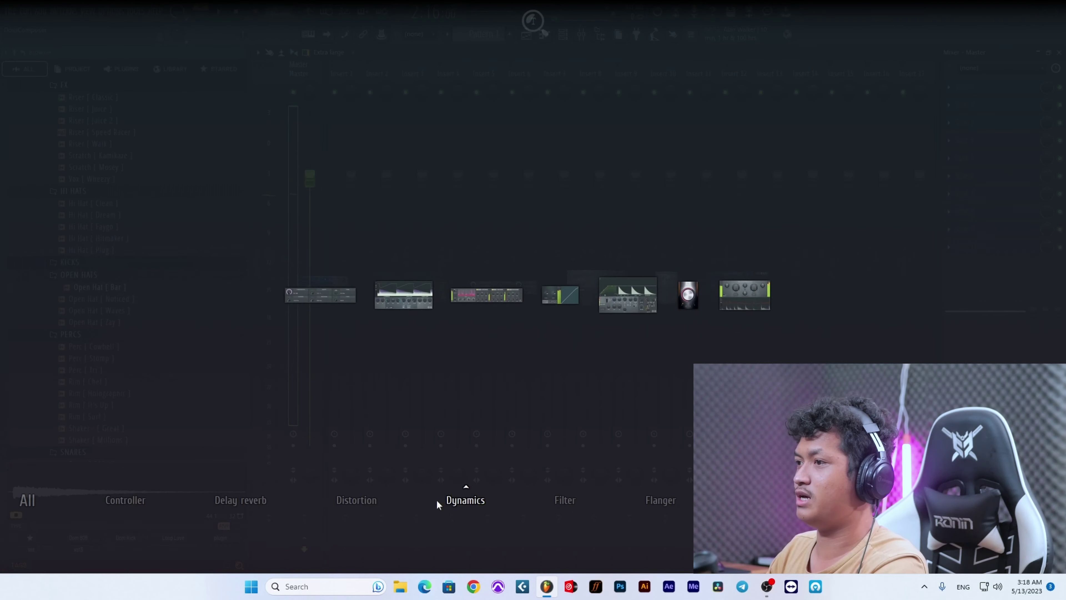
{"action": "left_click", "coordinate": [422, 293]}
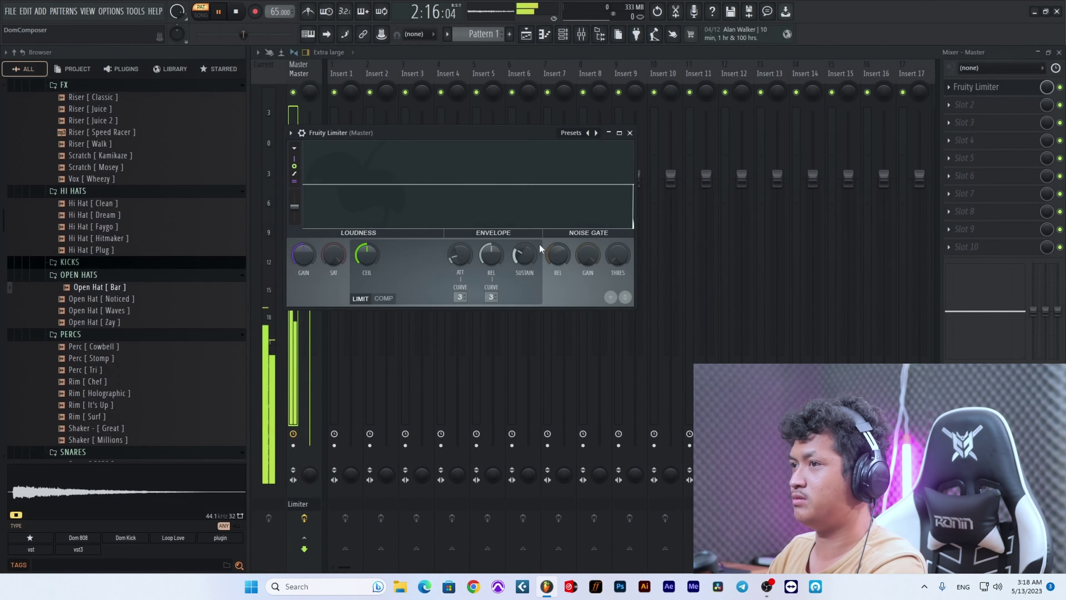
Step: Duplicate the Rim [ It's Up ] hits of bar 1 into bar 2 and add a C5 hit on step 13 of bar 2
{"action": "left_click", "coordinate": [564, 36]}
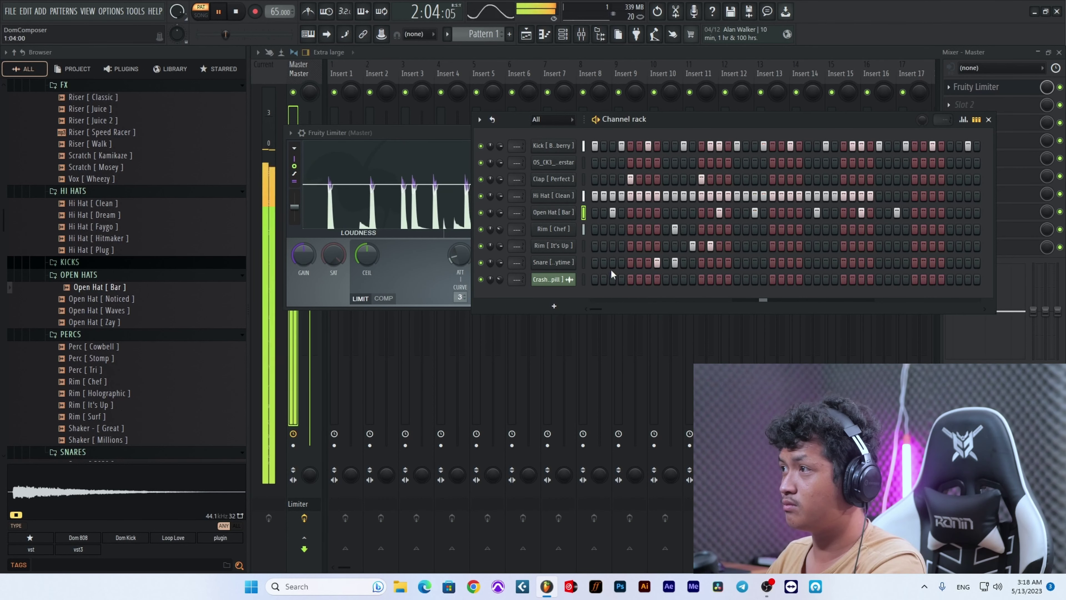
{"action": "right_click", "coordinate": [560, 245]}
{"action": "left_click", "coordinate": [620, 246]}
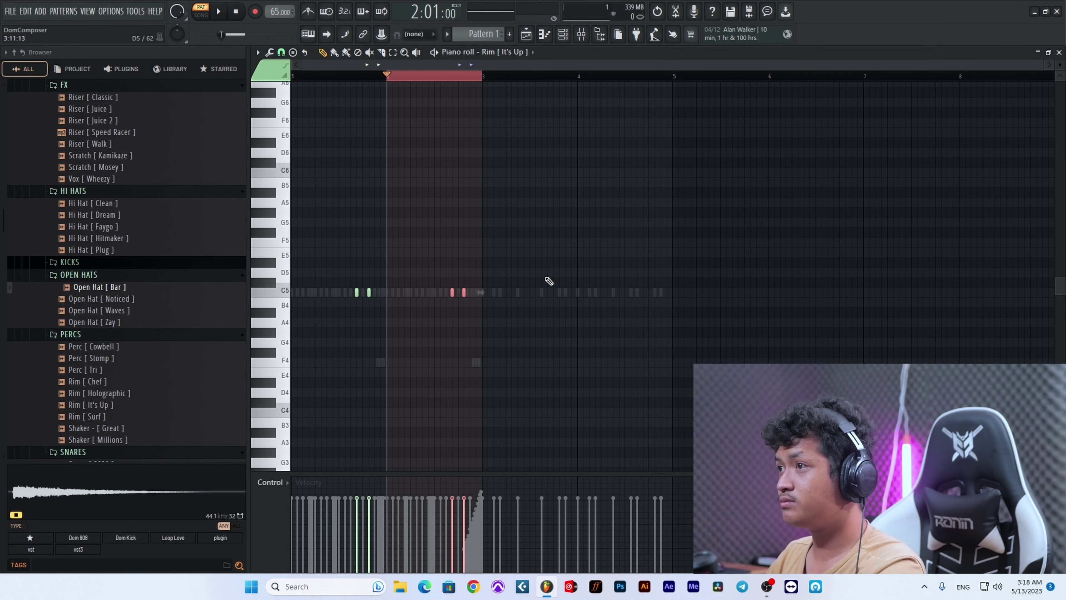
{"action": "scroll", "coordinate": [608, 294], "scroll_direction": "up", "scroll_amount": 2}
{"action": "scroll", "coordinate": [419, 312], "scroll_direction": "up", "scroll_amount": 5}
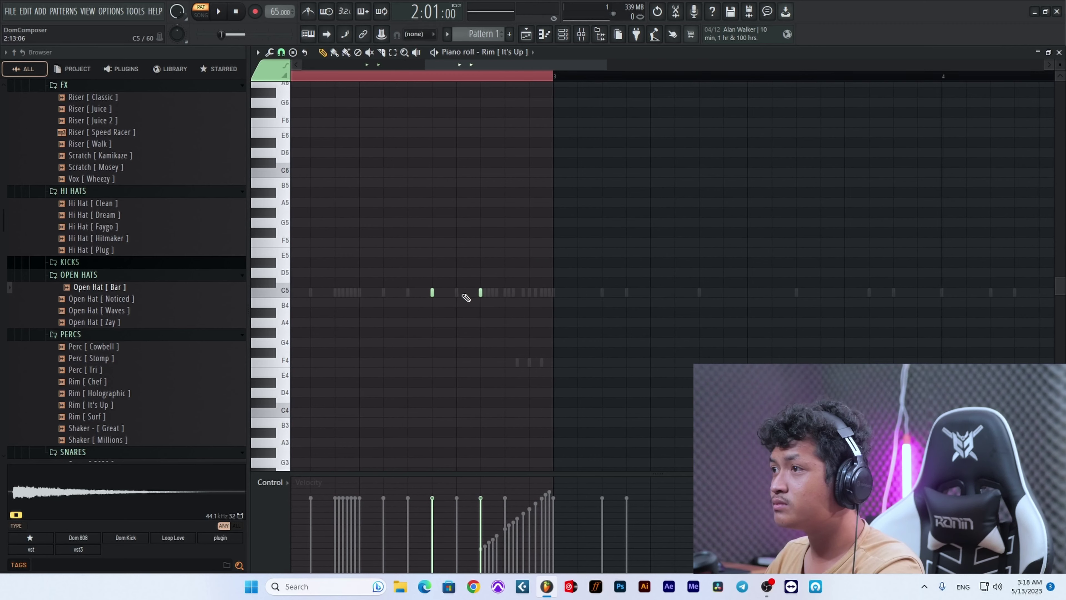
{"action": "key", "text": "space"}
{"action": "scroll", "coordinate": [596, 273], "scroll_direction": "down", "scroll_amount": 6}
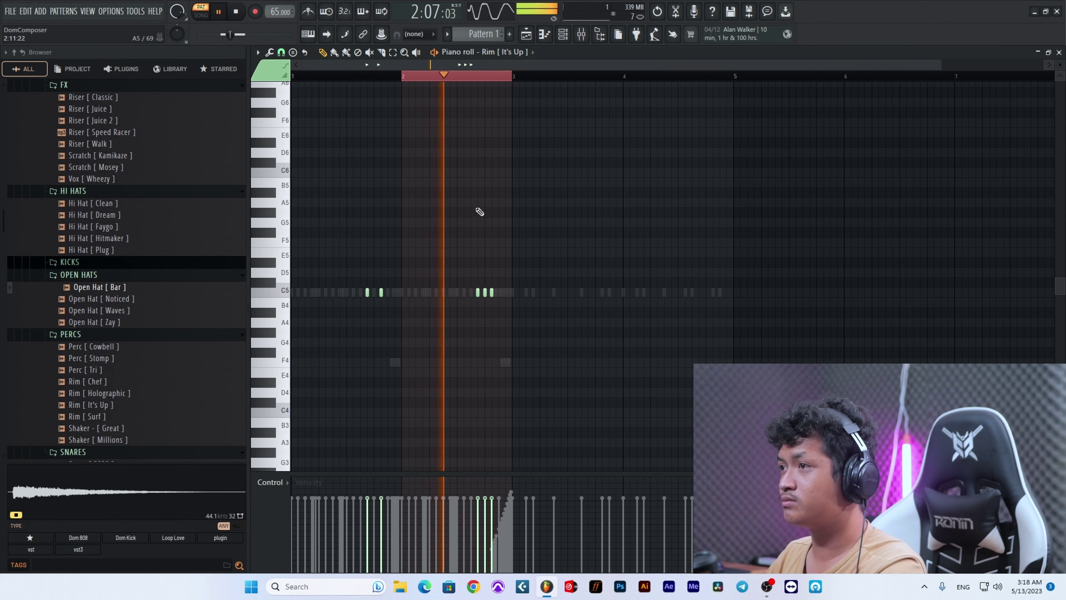
Step: Duplicate the Rim [ It's Up ] hits of bars 1 and 2 into bars 3 and 4
{"action": "left_click_drag", "start_coordinate": [332, 81], "coordinate": [192, 79]}
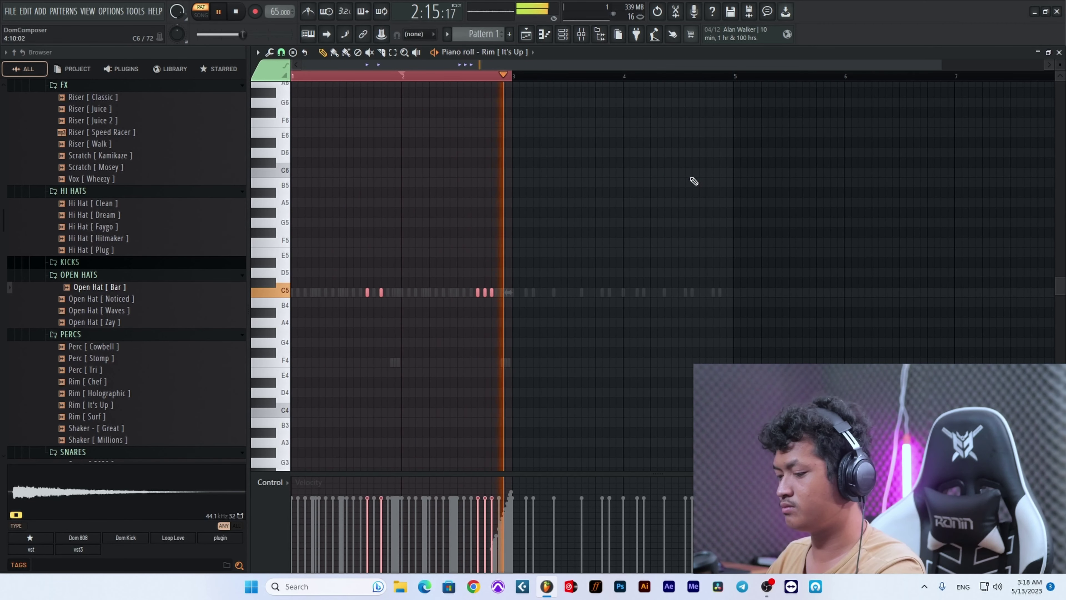
{"action": "key", "text": "ctrl+b"}
{"action": "scroll", "coordinate": [630, 321], "scroll_direction": "up", "scroll_amount": 6}
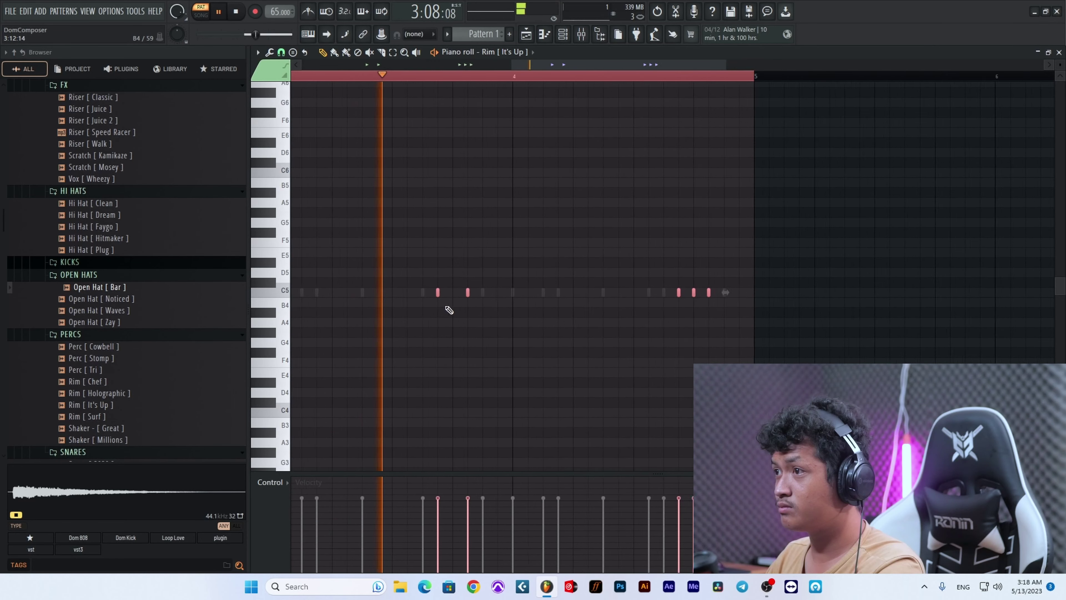
{"action": "scroll", "coordinate": [659, 310], "scroll_direction": "down", "scroll_amount": 3}
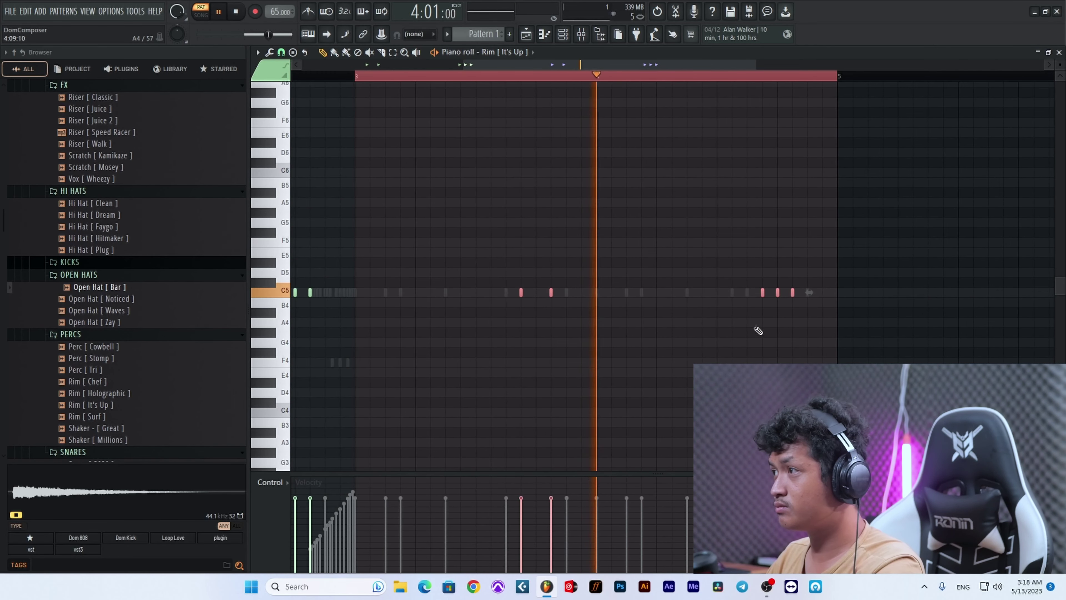
Step: Draw a five-note 1/6-step Rim [ It's Up ] roll at C5 within step 8 of bar 4, with rising velocities
{"action": "key", "text": "space"}
{"action": "left_click", "coordinate": [280, 52]}
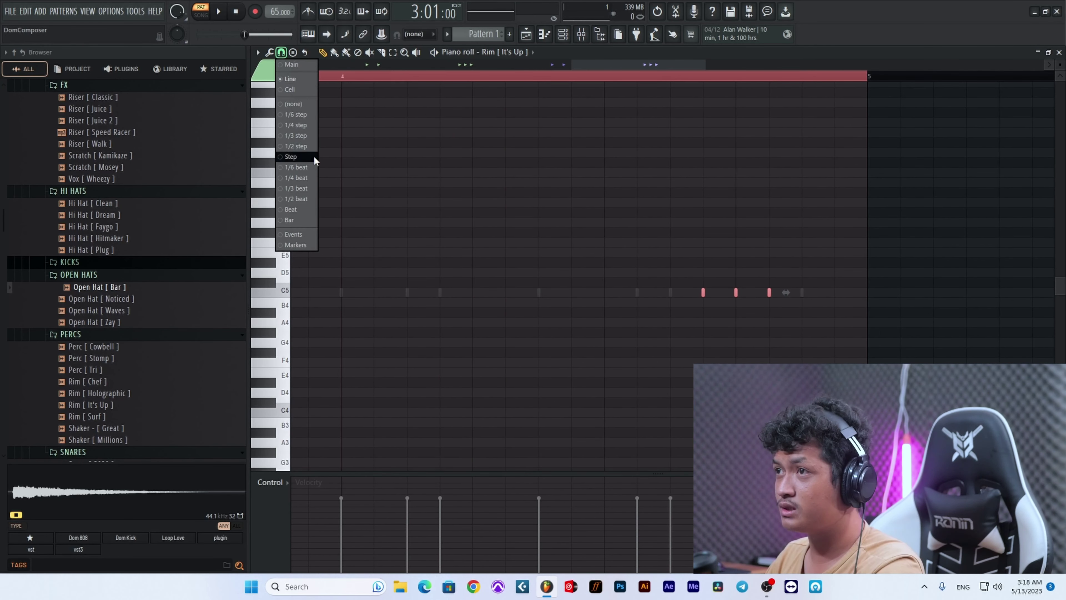
{"action": "left_click", "coordinate": [304, 125]}
{"action": "scroll", "coordinate": [625, 313], "scroll_direction": "up", "scroll_amount": 3}
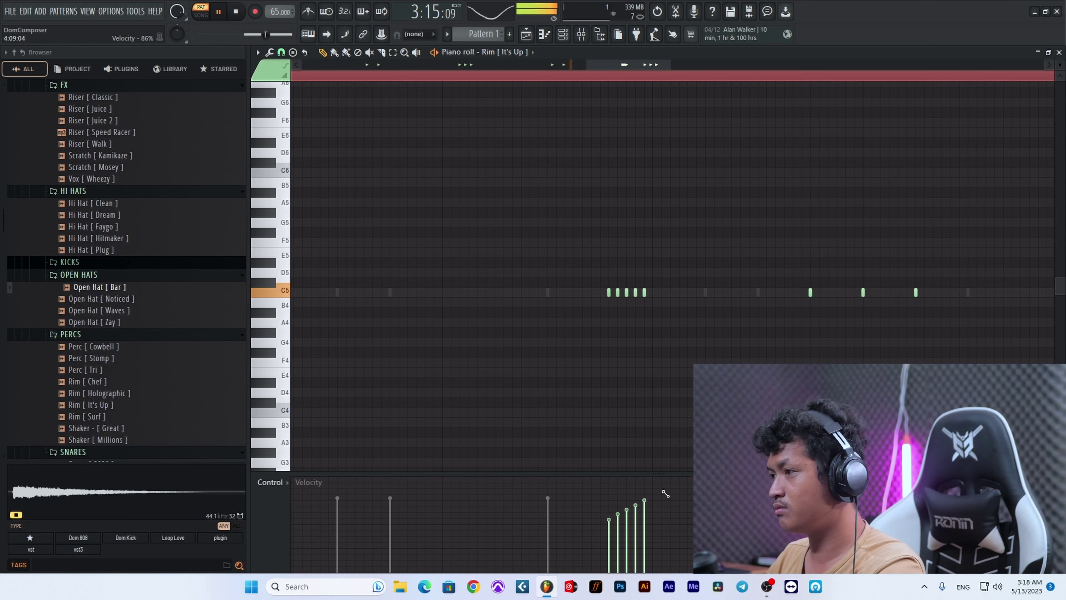
{"action": "scroll", "coordinate": [713, 399], "scroll_direction": "down", "scroll_amount": 4}
{"action": "scroll", "coordinate": [731, 353], "scroll_direction": "up", "scroll_amount": 6}
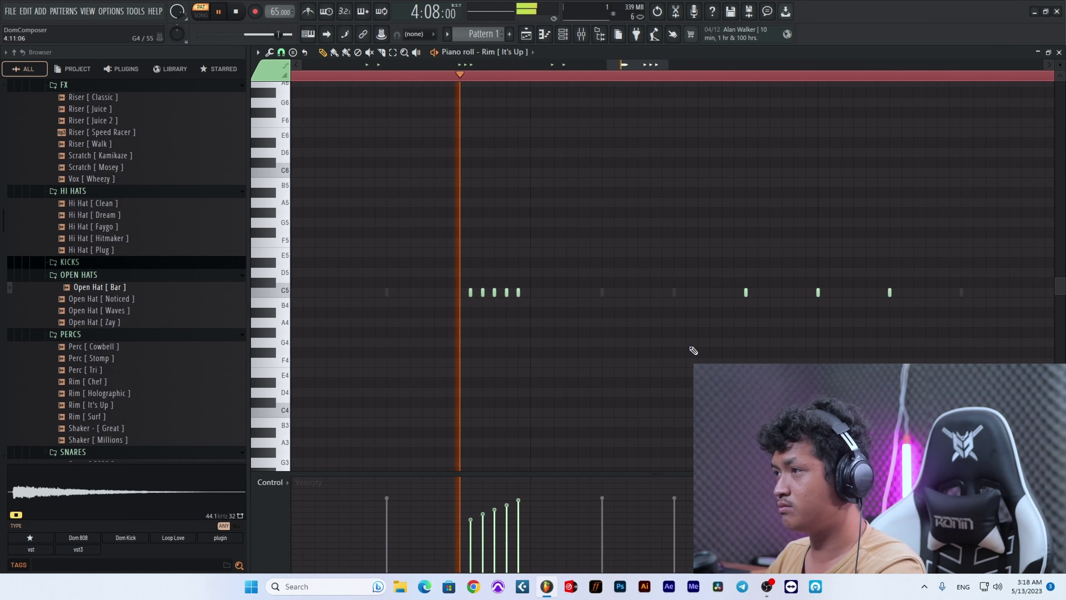
{"action": "scroll", "coordinate": [689, 347], "scroll_direction": "down", "scroll_amount": 3}
{"action": "scroll", "coordinate": [691, 350], "scroll_direction": "down", "scroll_amount": 3}
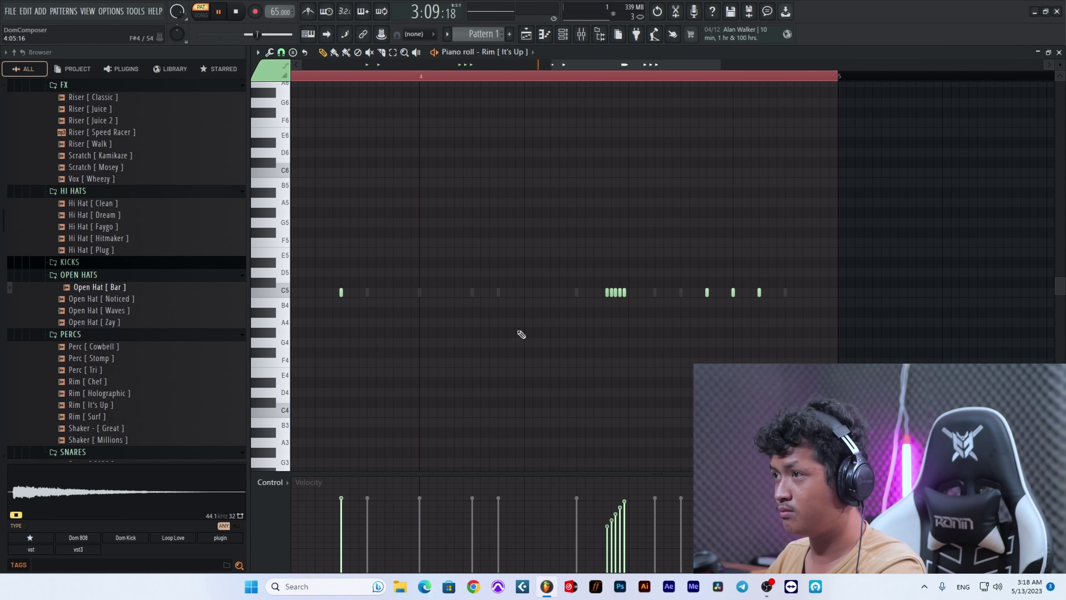
{"action": "scroll", "coordinate": [630, 327], "scroll_direction": "up", "scroll_amount": 4}
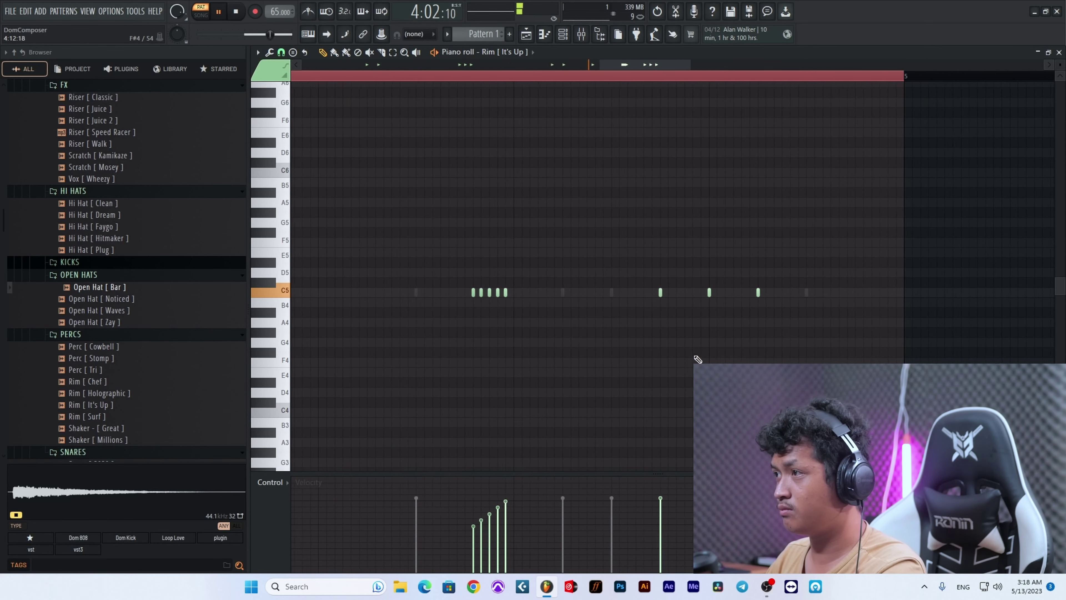
Step: Add Rim [ It's Up ] hits at C5 on steps 3 and 15 and just before step 16 of bar 4, and set snap to Line
{"action": "scroll", "coordinate": [697, 357], "scroll_direction": "down", "scroll_amount": 4}
{"action": "scroll", "coordinate": [730, 357], "scroll_direction": "up", "scroll_amount": 6}
{"action": "scroll", "coordinate": [765, 360], "scroll_direction": "down", "scroll_amount": 2}
{"action": "scroll", "coordinate": [758, 349], "scroll_direction": "up", "scroll_amount": 2}
{"action": "left_click", "coordinate": [787, 292]}
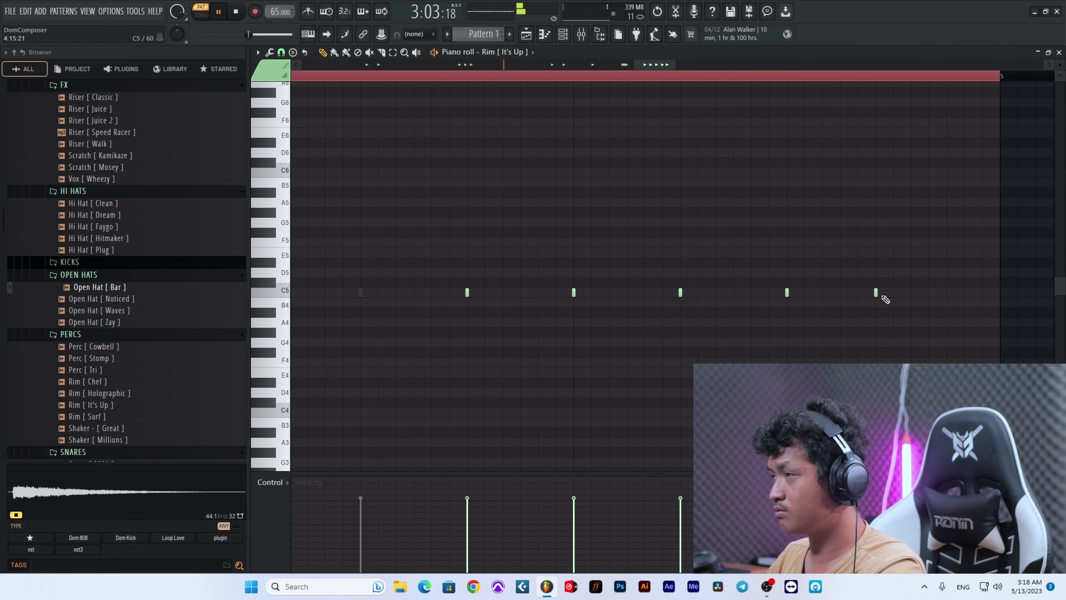
{"action": "left_click", "coordinate": [281, 52]}
{"action": "left_click", "coordinate": [295, 79]}
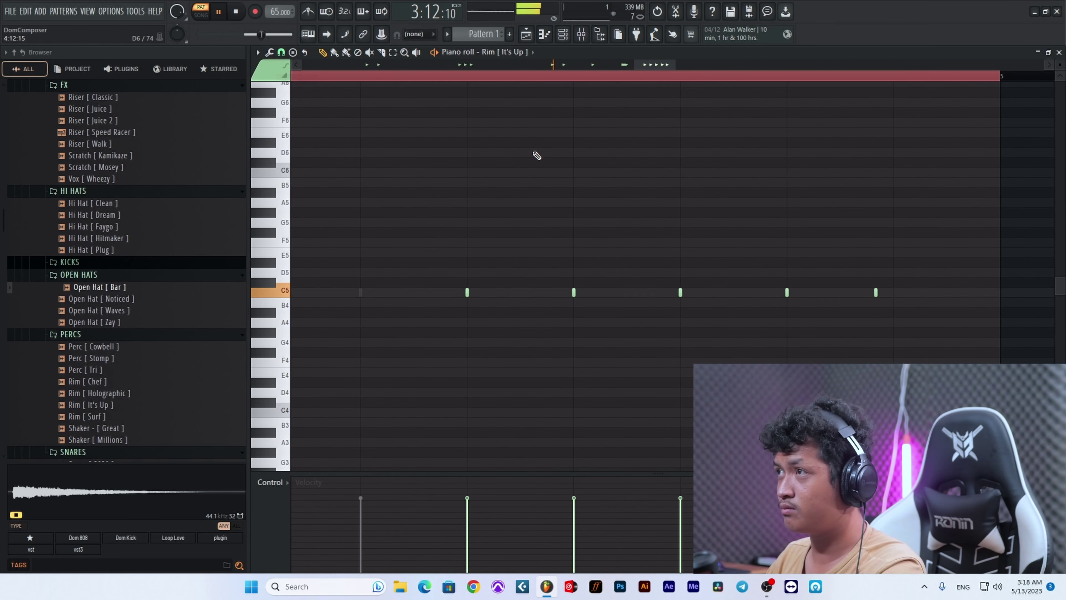
{"action": "scroll", "coordinate": [535, 153], "scroll_direction": "down", "scroll_amount": 4}
Step: Play bars 3 and 4 to check the rim variation against the other channels
{"action": "left_click", "coordinate": [563, 35]}
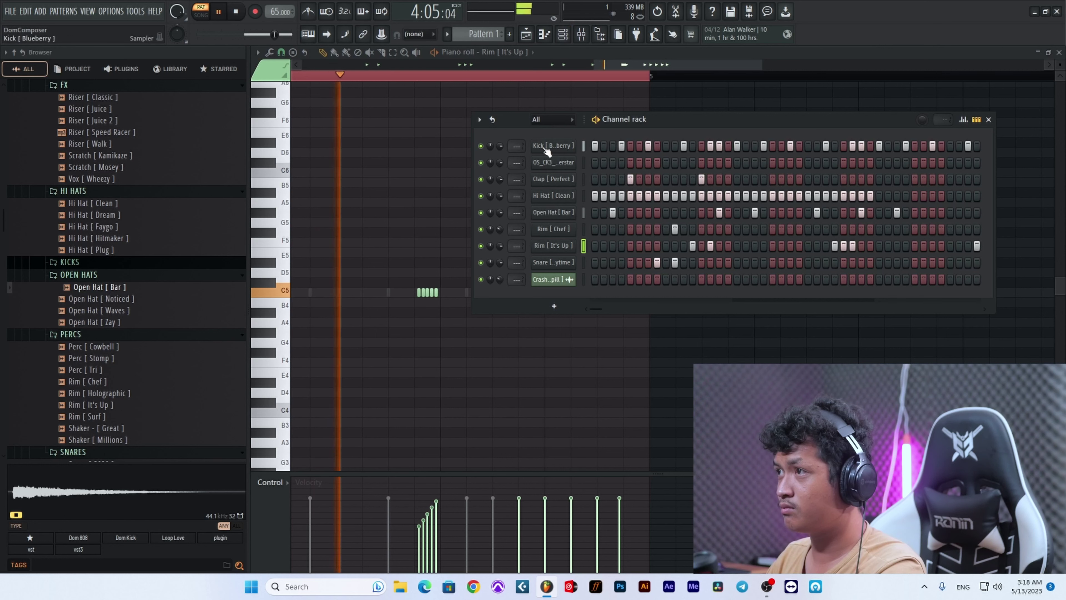
{"action": "left_click_drag", "start_coordinate": [583, 144], "coordinate": [584, 275]}
{"action": "left_click", "coordinate": [582, 279]}
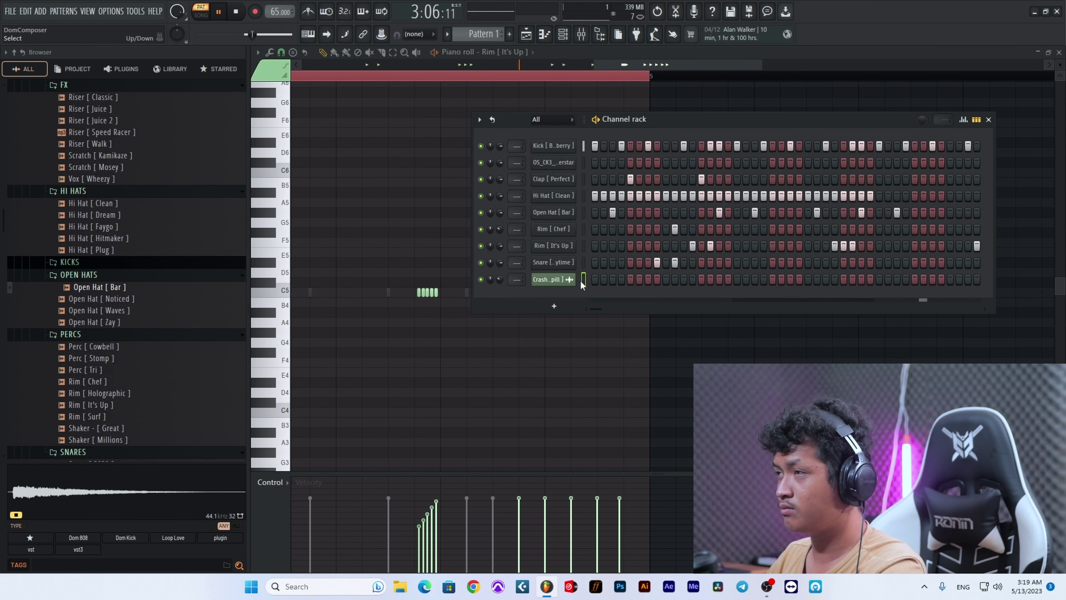
{"action": "key", "text": "space"}
{"action": "right_click", "coordinate": [485, 353]}
{"action": "scroll", "coordinate": [541, 360], "scroll_direction": "down", "scroll_amount": 5}
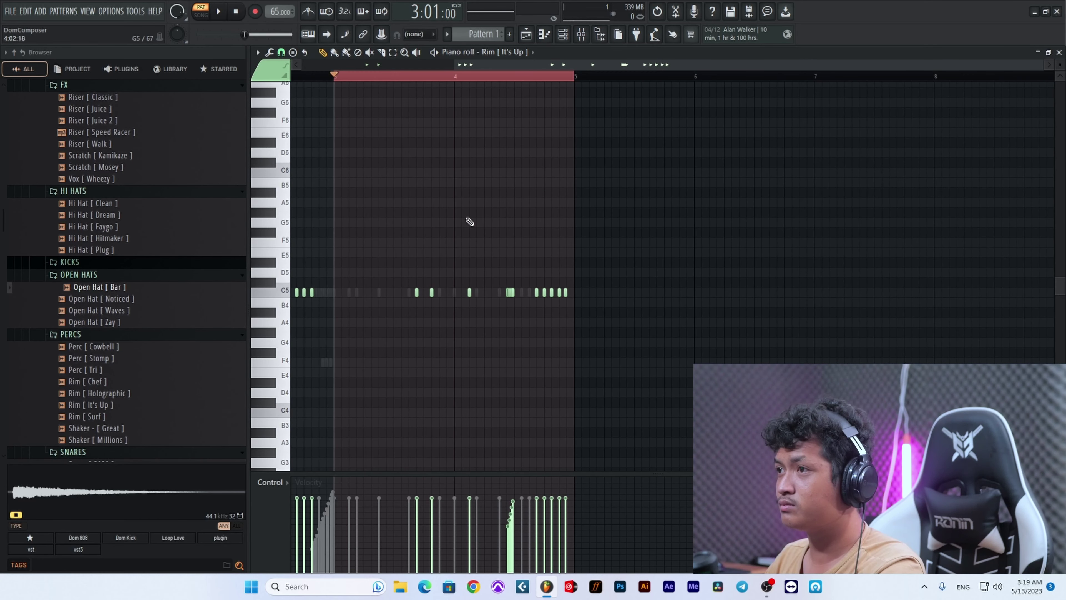
{"action": "key", "text": "space"}
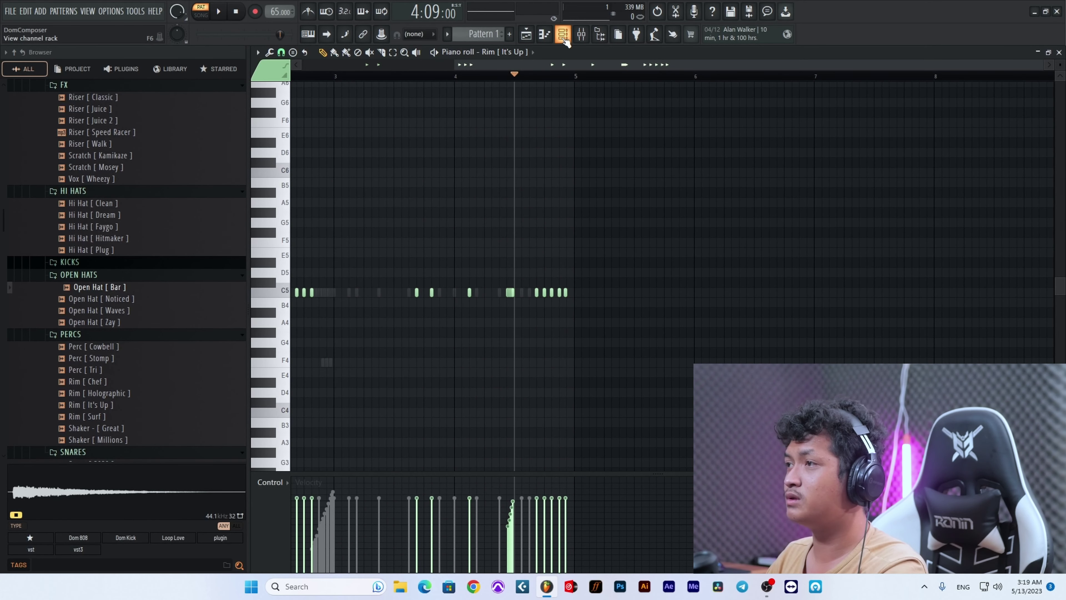
Step: Switch the piano roll to Rim [ Chef ] and add C5 hits on steps 12 and 15 of bar 2
{"action": "left_click", "coordinate": [564, 37]}
{"action": "right_click", "coordinate": [573, 227]}
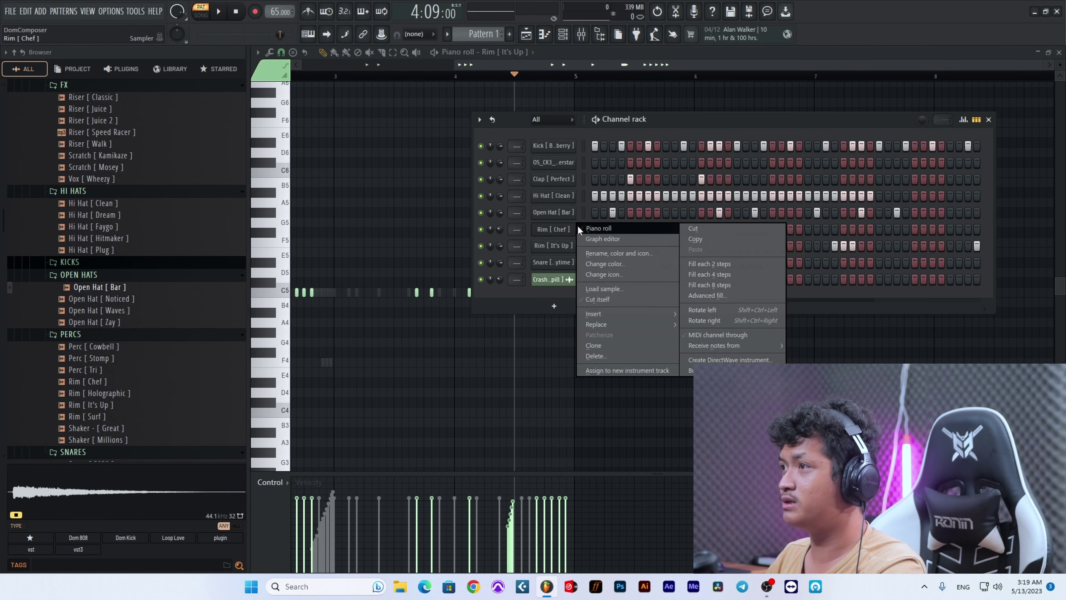
{"action": "left_click", "coordinate": [587, 227]}
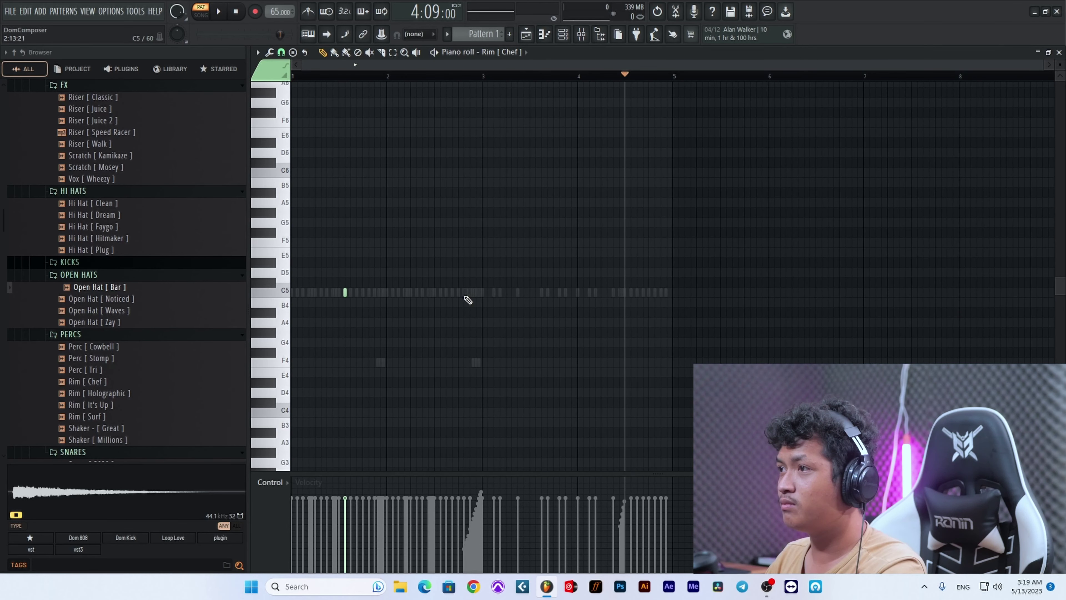
{"action": "scroll", "coordinate": [470, 308], "scroll_direction": "up", "scroll_amount": 3}
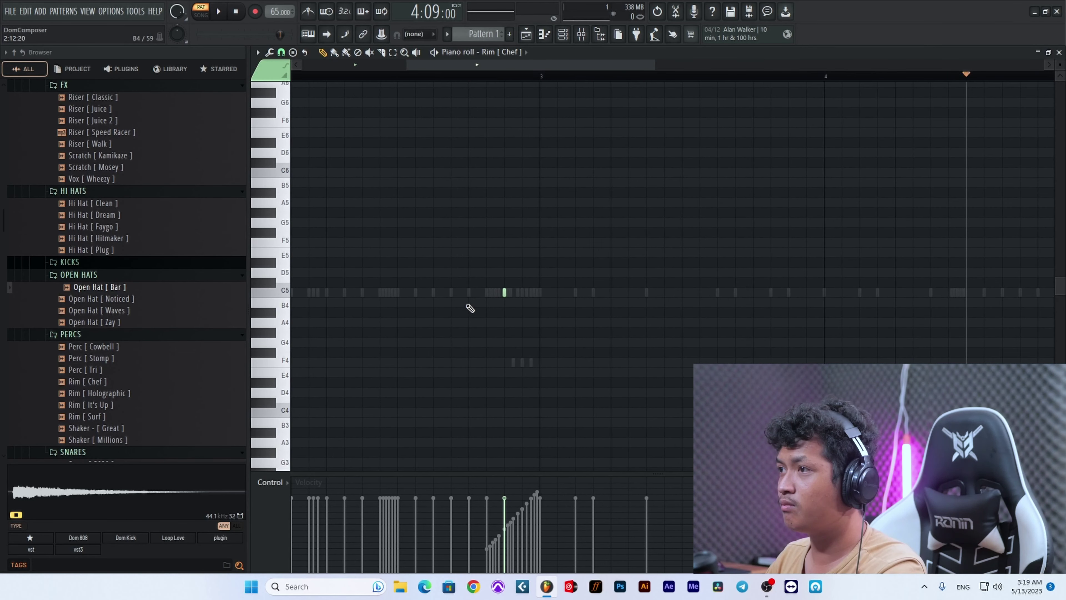
{"action": "left_click", "coordinate": [452, 292]}
{"action": "scroll", "coordinate": [633, 295], "scroll_direction": "down", "scroll_amount": 3}
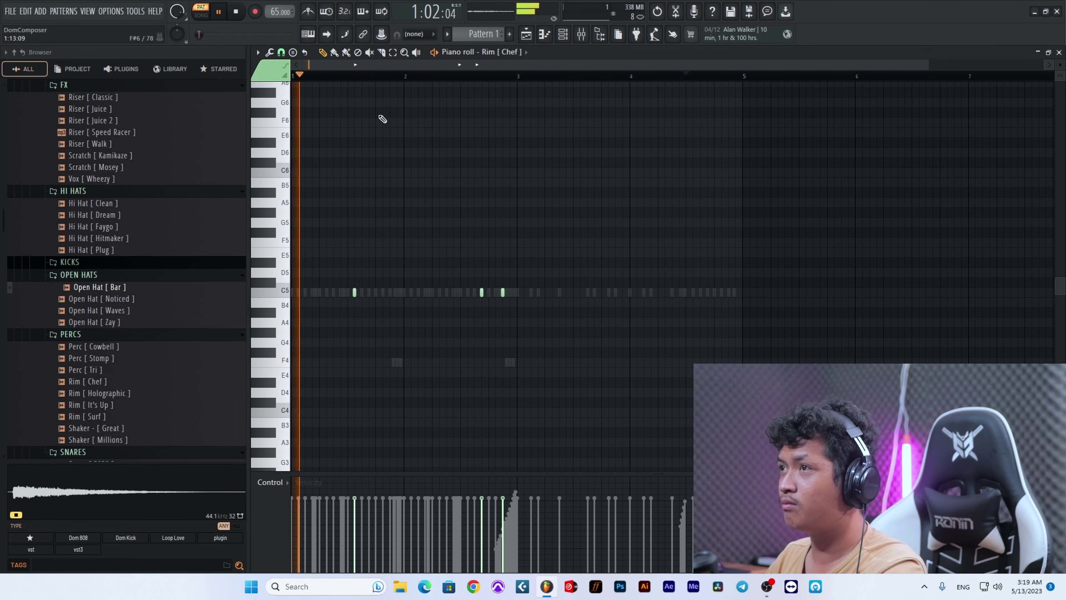
Step: Duplicate the Rim [ Chef ] hits of bars 1 and 2 into bars 3 and 4
{"action": "scroll", "coordinate": [599, 300], "scroll_direction": "up", "scroll_amount": 3}
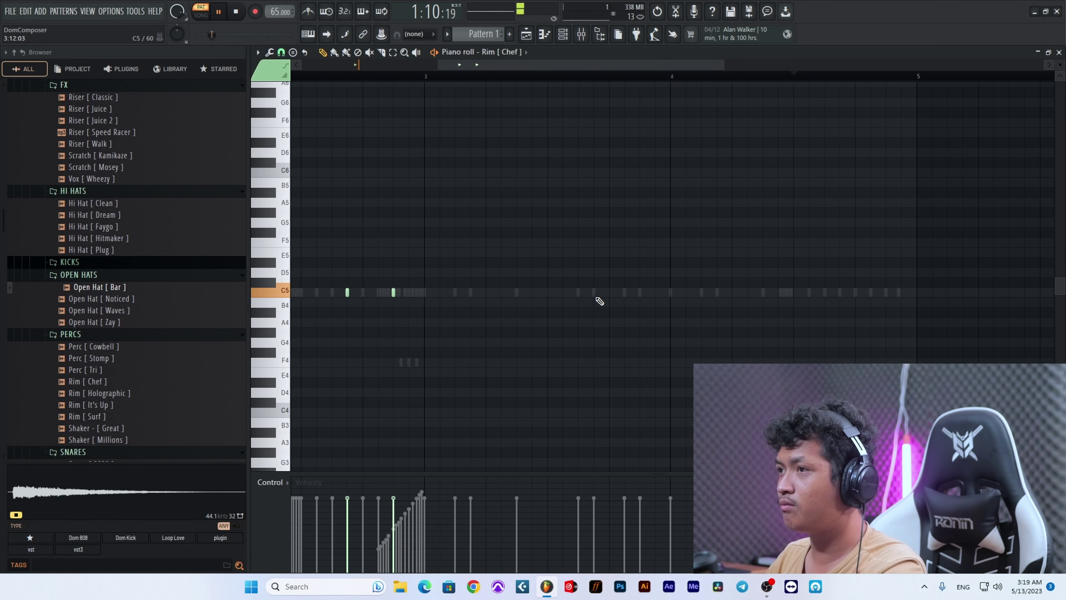
{"action": "scroll", "coordinate": [597, 300], "scroll_direction": "up", "scroll_amount": 2}
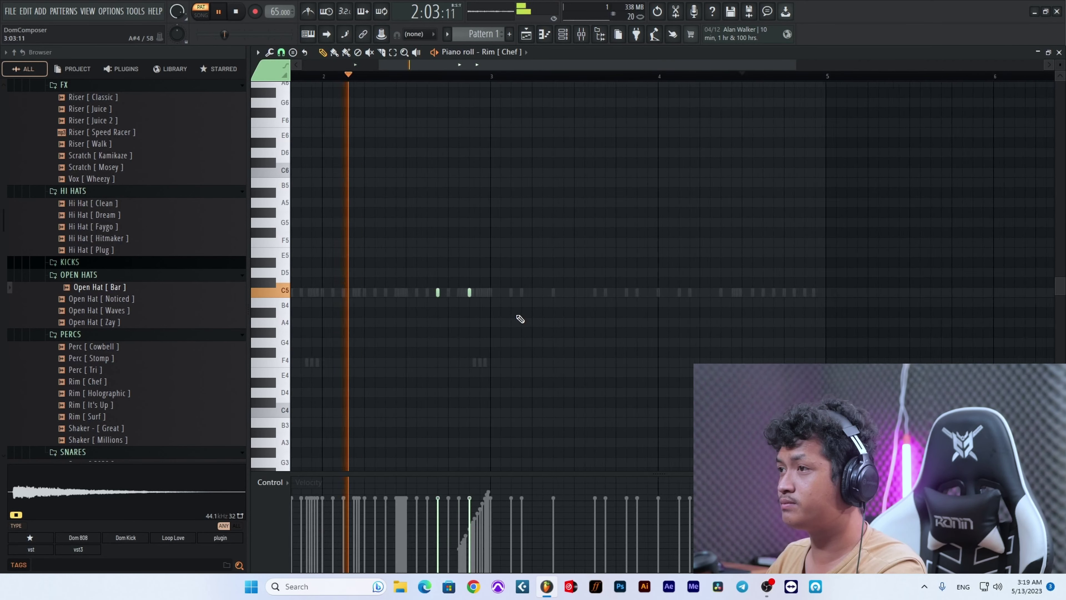
{"action": "scroll", "coordinate": [519, 313], "scroll_direction": "up", "scroll_amount": 2}
{"action": "scroll", "coordinate": [519, 314], "scroll_direction": "down", "scroll_amount": 2}
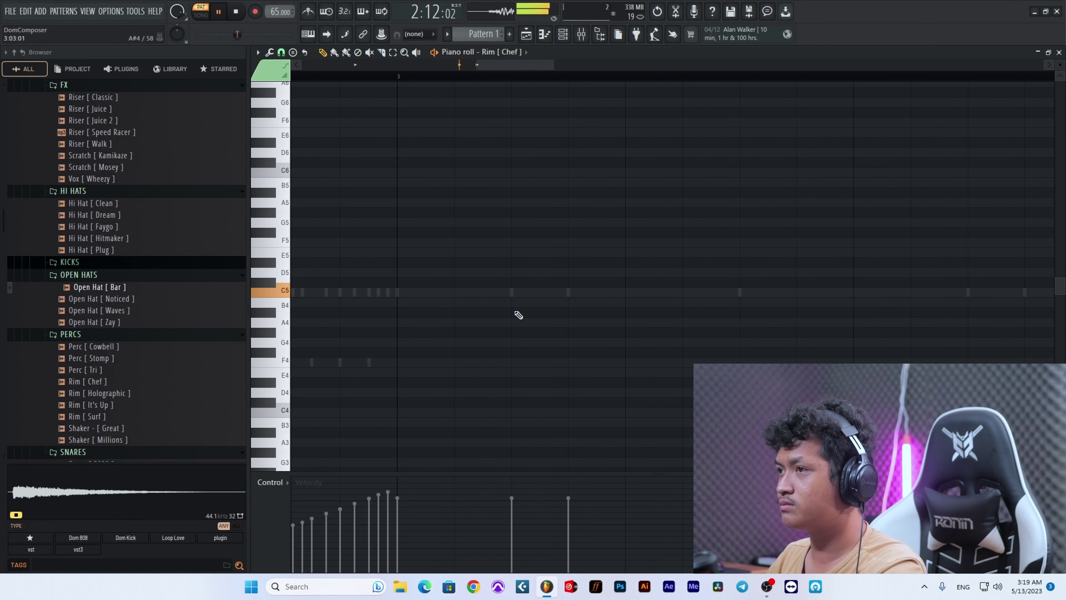
{"action": "scroll", "coordinate": [518, 315], "scroll_direction": "down", "scroll_amount": 2}
{"action": "left_click_drag", "start_coordinate": [483, 77], "coordinate": [2, 41]}
{"action": "scroll", "coordinate": [604, 310], "scroll_direction": "down", "scroll_amount": 4}
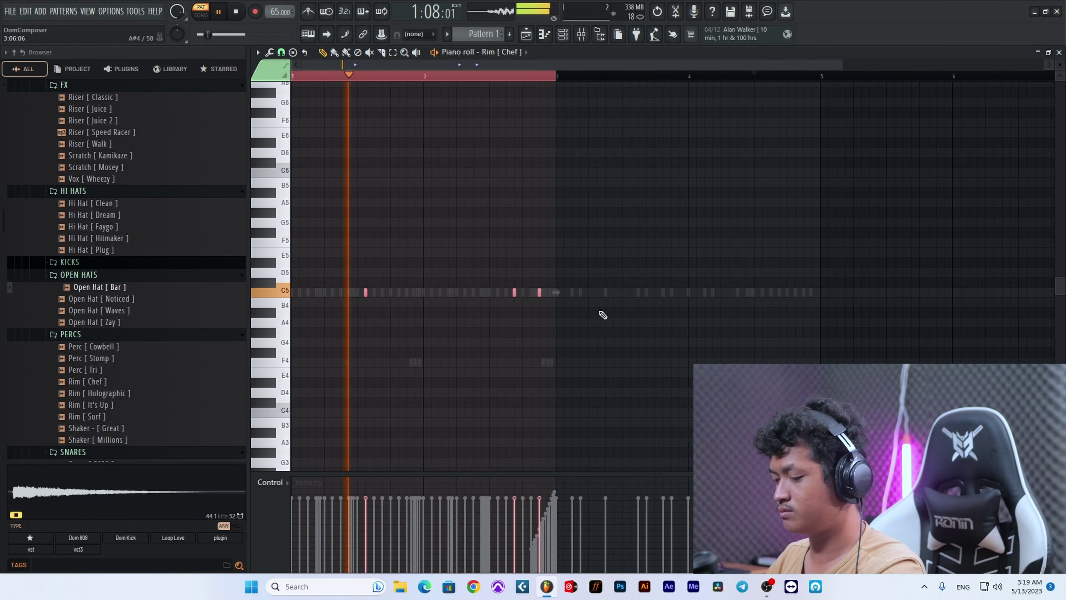
{"action": "key", "text": "ctrl+b"}
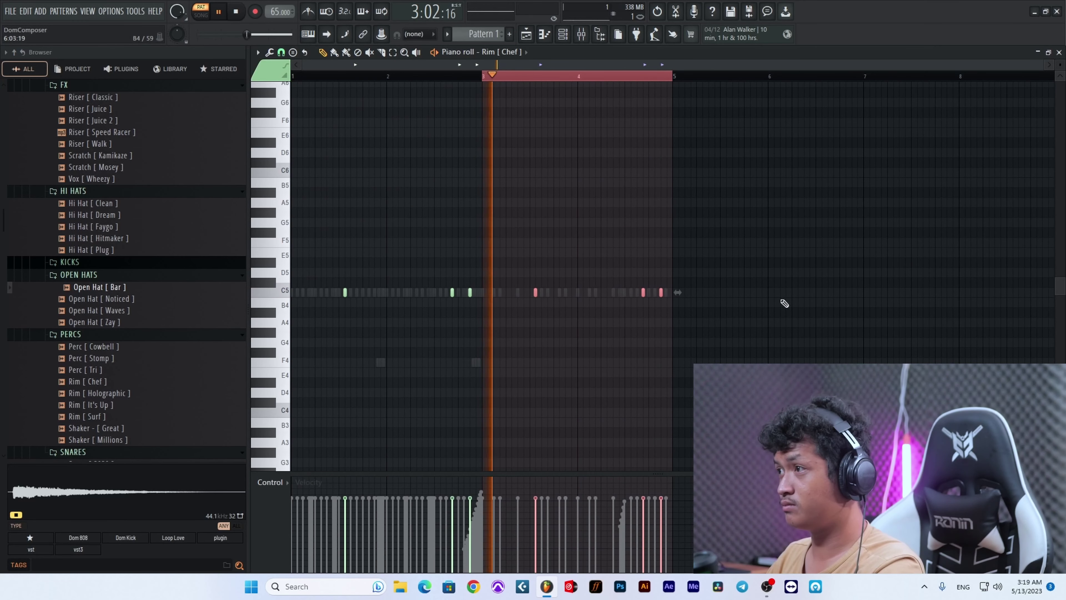
Step: Switch the piano roll to Clap [ Perfect ] and duplicate the bar 1 hits into bars 2, 3 and 4
{"action": "left_click", "coordinate": [562, 33]}
{"action": "right_click", "coordinate": [566, 209]}
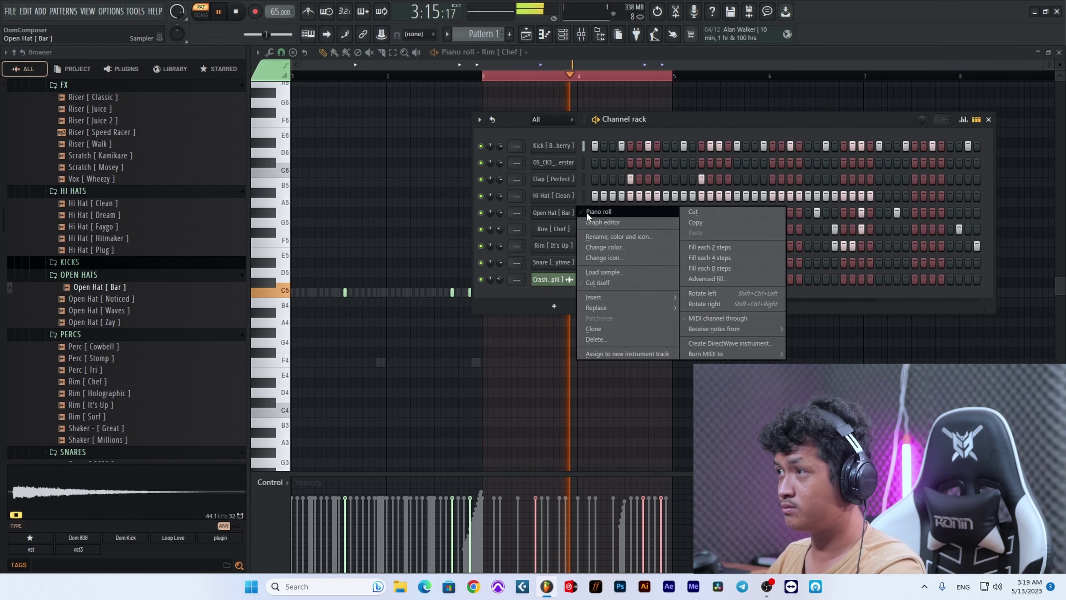
{"action": "left_click", "coordinate": [591, 175]}
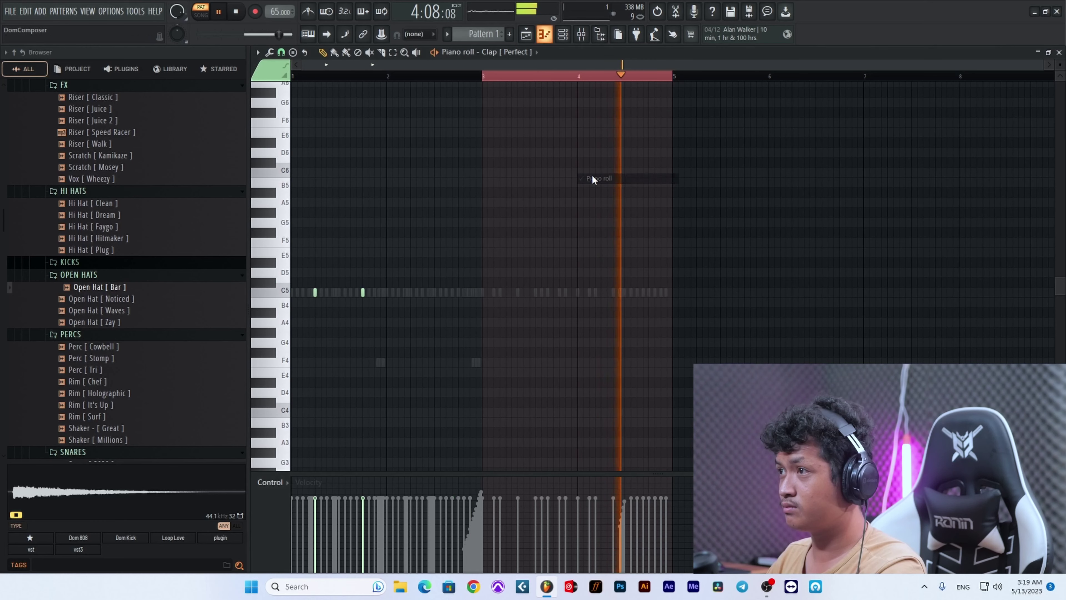
{"action": "key", "text": "space"}
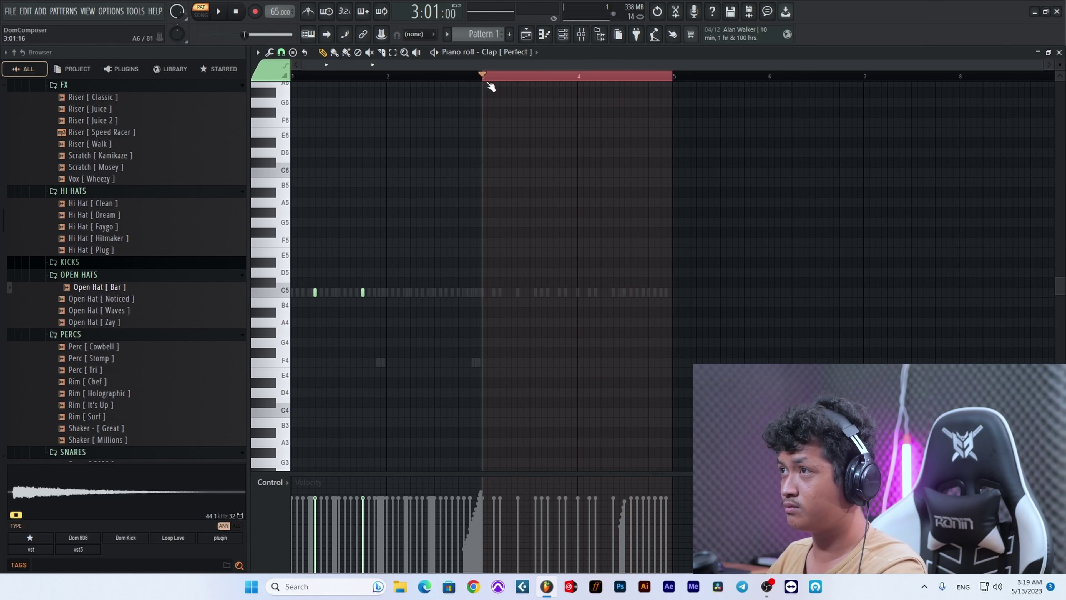
{"action": "left_click", "coordinate": [389, 80]}
{"action": "left_click_drag", "start_coordinate": [390, 80], "coordinate": [294, 80]}
{"action": "key", "text": "ctrl+b"}
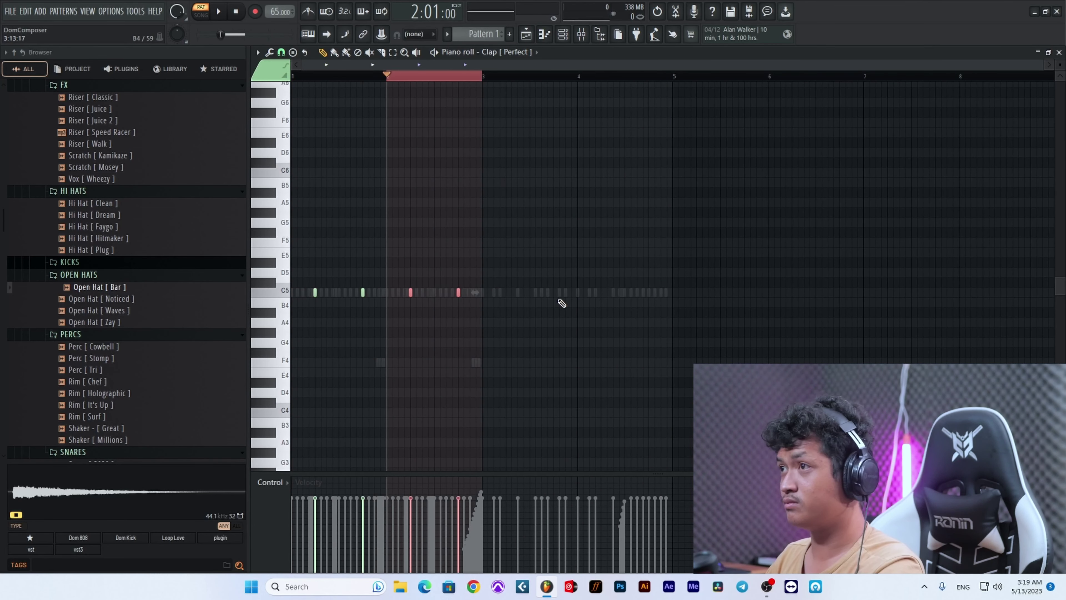
{"action": "key", "text": "ctrl+b"}
{"action": "key", "text": "ctrl+b"}
{"action": "left_click", "coordinate": [583, 80]}
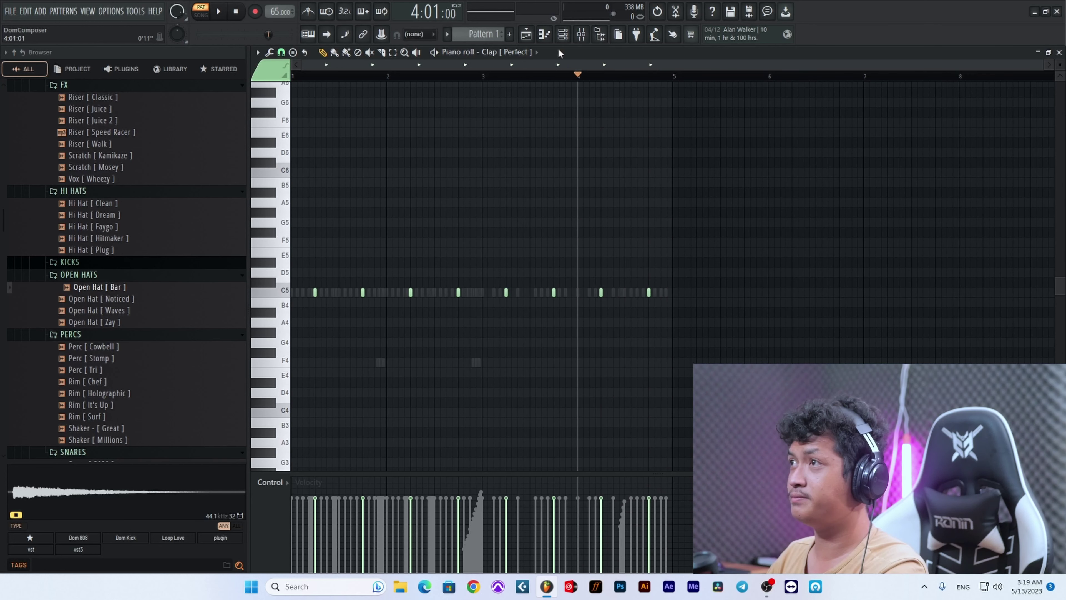
Step: Place Pattern 1 in the playlist on Track 2 at bar 5, directly below the Crash [ Spill ] clip
{"action": "left_click", "coordinate": [526, 35]}
{"action": "left_click", "coordinate": [265, 73]}
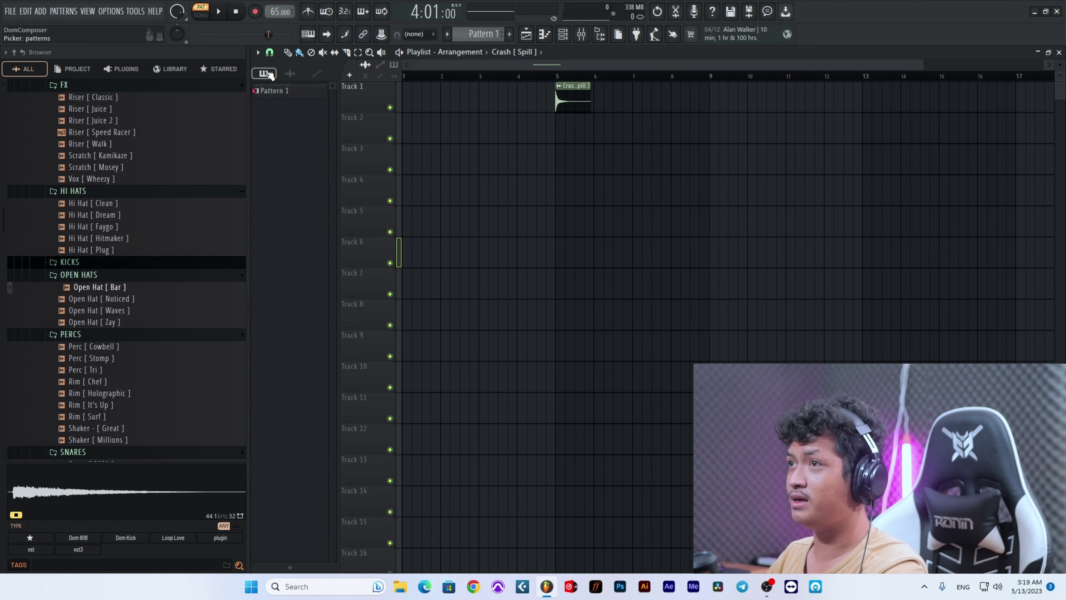
{"action": "left_click_drag", "start_coordinate": [292, 96], "coordinate": [556, 133]}
Step: Play the arrangement in song mode from just before bar 5 to check the pattern with the crash
{"action": "key", "text": "space"}
{"action": "scroll", "coordinate": [592, 186], "scroll_direction": "up", "scroll_amount": 7}
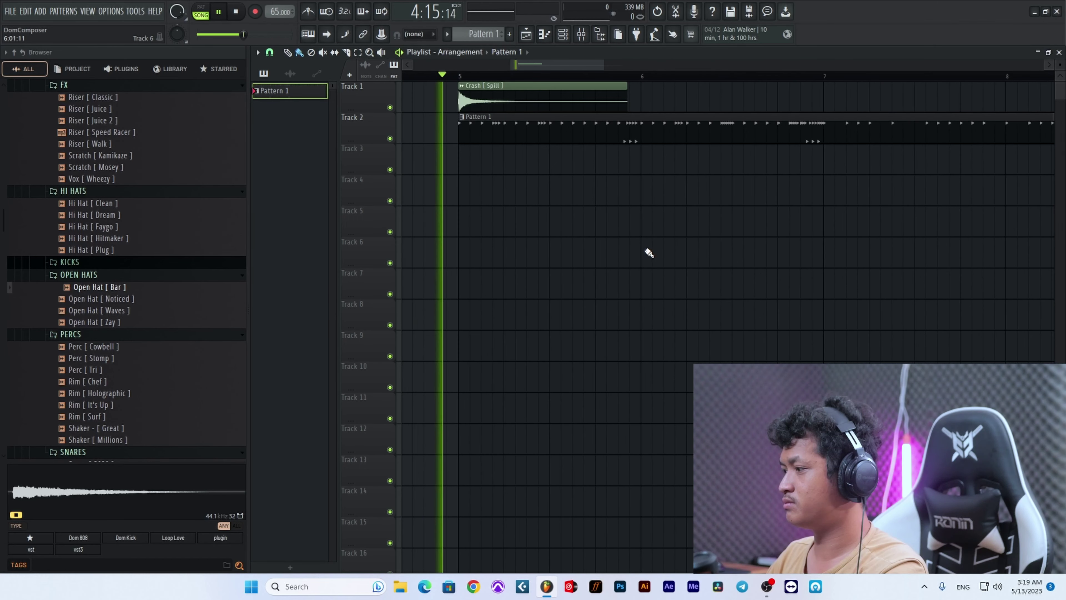
{"action": "scroll", "coordinate": [646, 249], "scroll_direction": "down", "scroll_amount": 4}
{"action": "scroll", "coordinate": [649, 252], "scroll_direction": "up", "scroll_amount": 8}
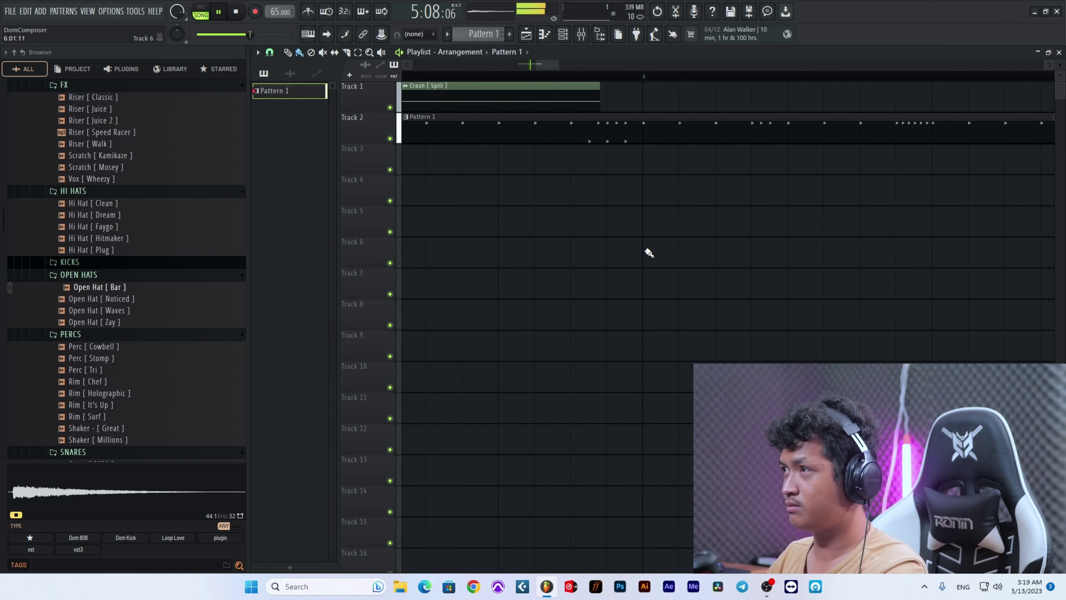
{"action": "scroll", "coordinate": [649, 252], "scroll_direction": "down", "scroll_amount": 3}
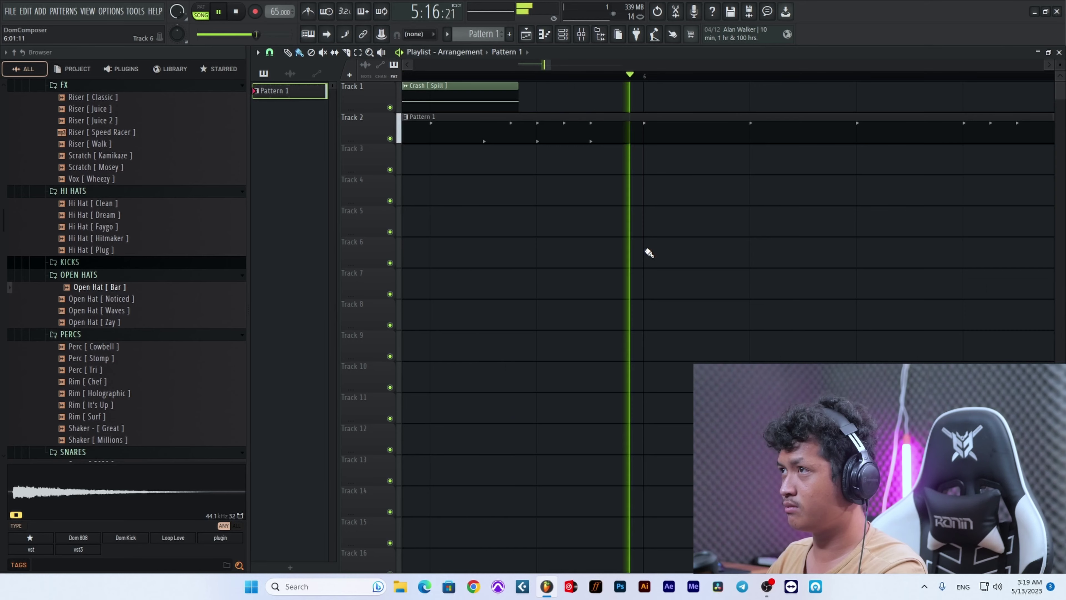
{"action": "scroll", "coordinate": [647, 251], "scroll_direction": "down", "scroll_amount": 4}
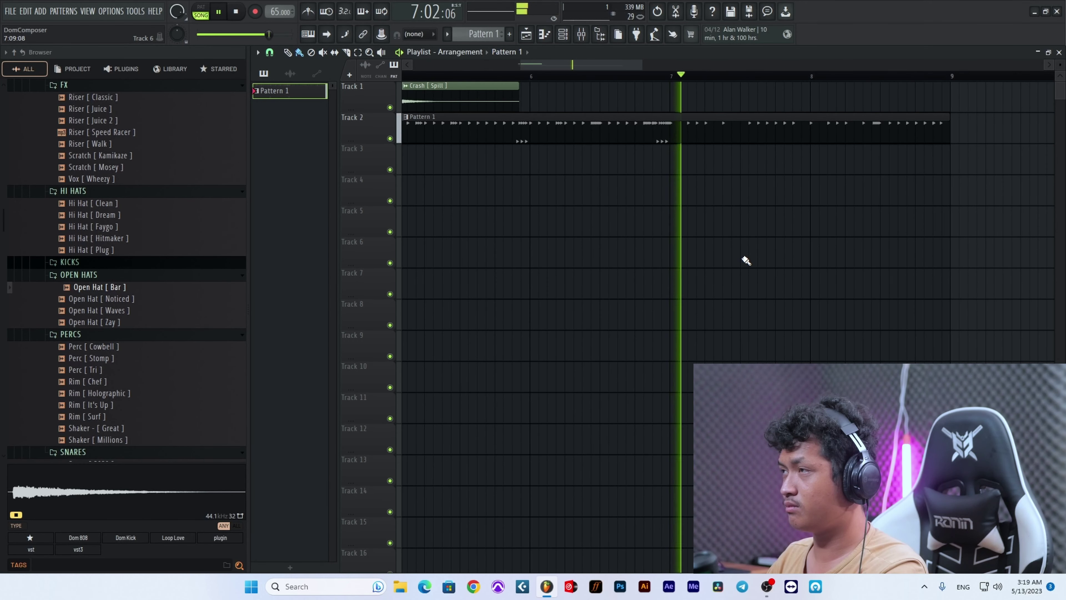
{"action": "scroll", "coordinate": [745, 261], "scroll_direction": "down", "scroll_amount": 4}
{"action": "scroll", "coordinate": [746, 261], "scroll_direction": "down", "scroll_amount": 1}
Step: Open the Kick [ Blueberry ] channel's notes in the piano roll
{"action": "left_click", "coordinate": [562, 34]}
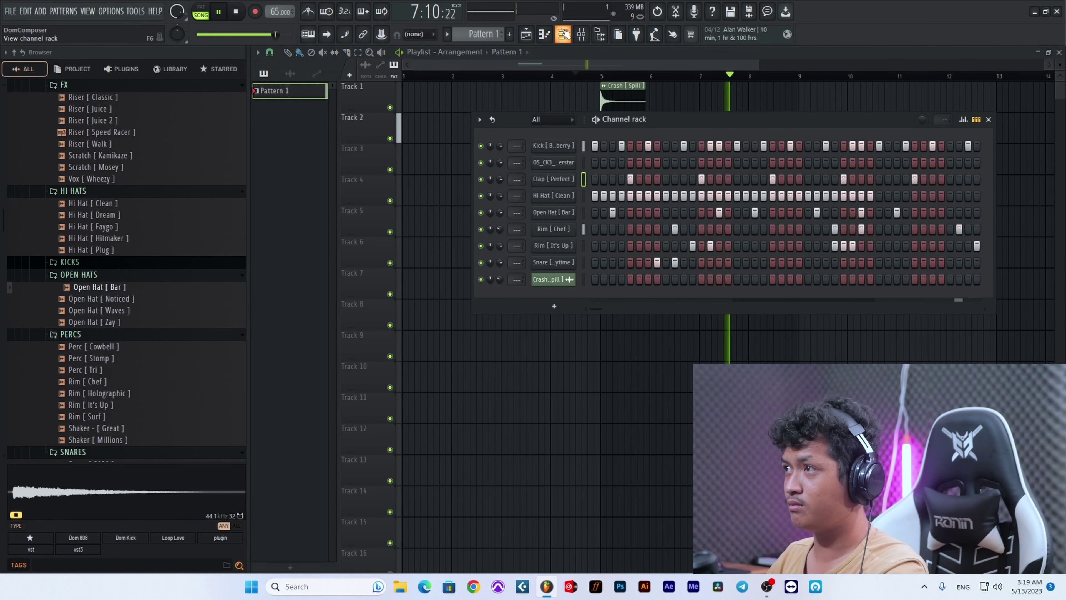
{"action": "right_click", "coordinate": [580, 145]}
{"action": "left_click", "coordinate": [590, 148]}
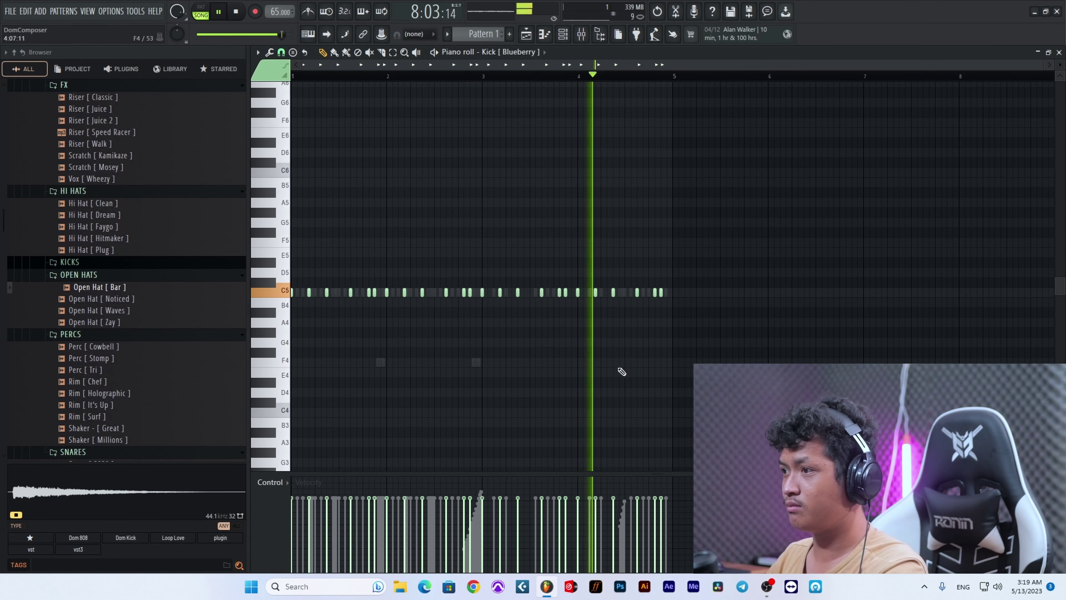
Step: Add a tight seven-hit C5 kick roll with rising velocities at the end of bar 4
{"action": "scroll", "coordinate": [678, 374], "scroll_direction": "up", "scroll_amount": 5}
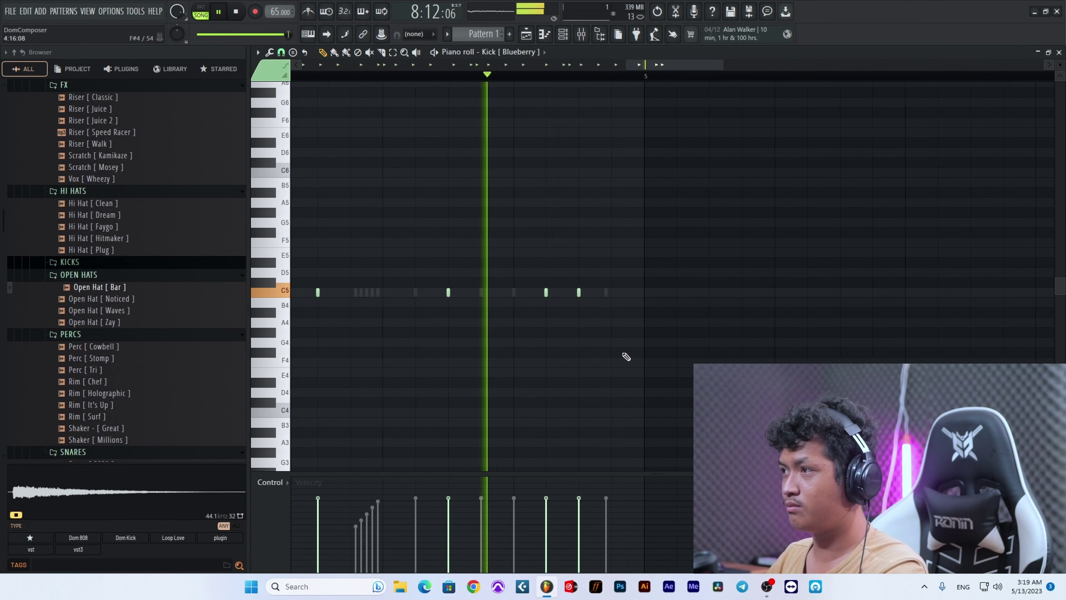
{"action": "key", "text": "space"}
{"action": "left_click", "coordinate": [281, 53]}
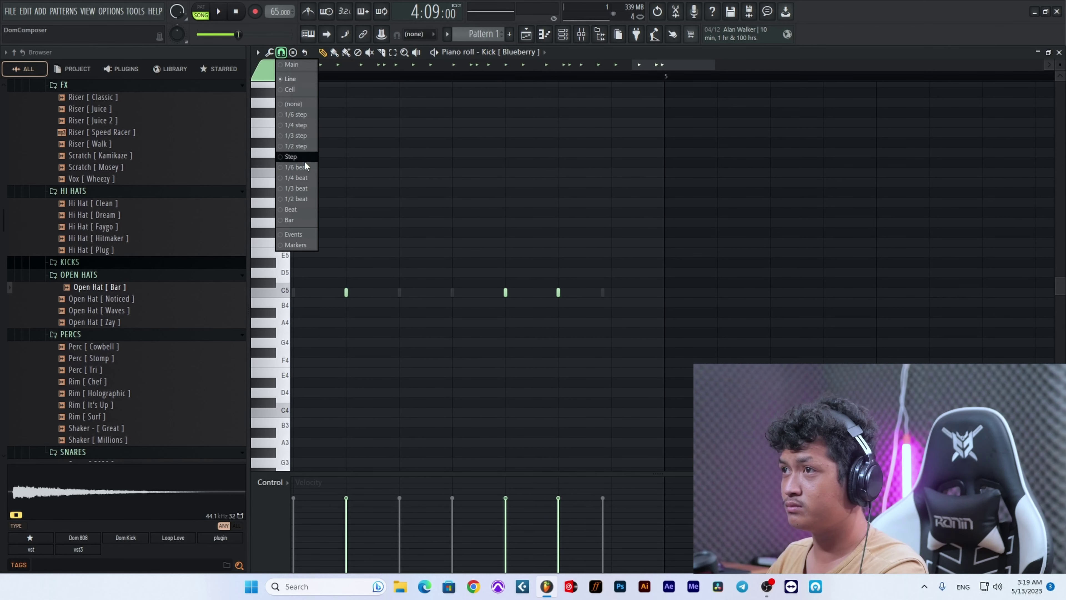
{"action": "left_click", "coordinate": [303, 124]}
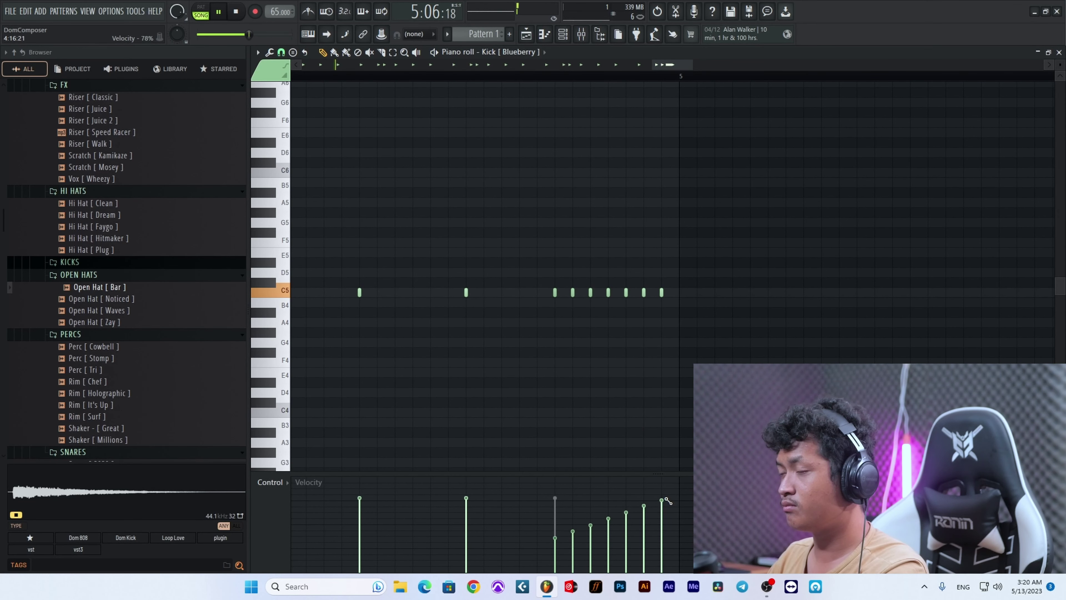
Step: Play the end of bar 4 to check the kick roll against the other channels
{"action": "scroll", "coordinate": [769, 334], "scroll_direction": "down", "scroll_amount": 7}
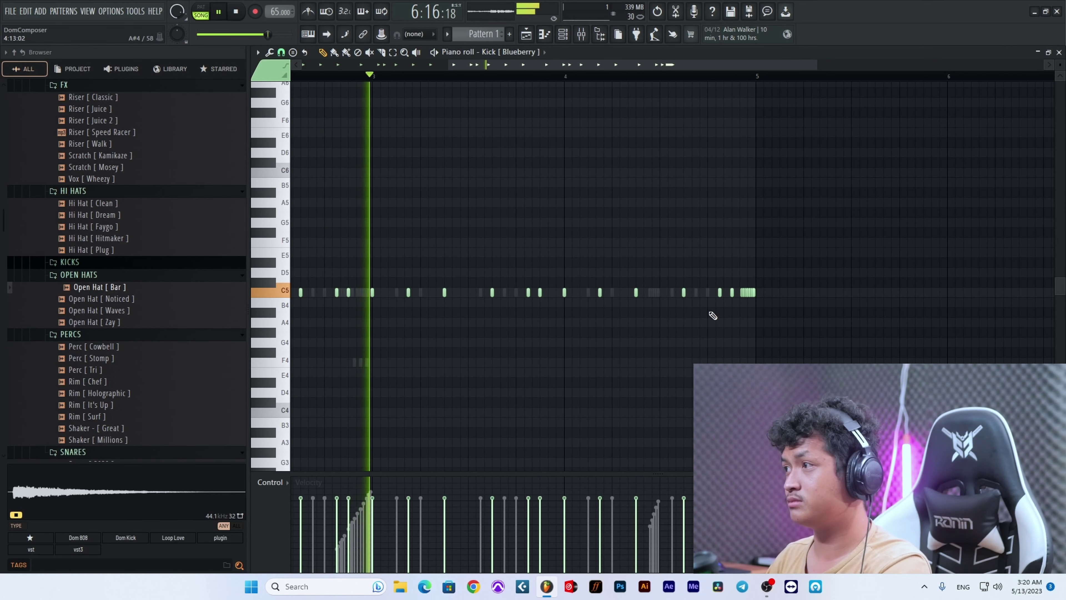
{"action": "left_click", "coordinate": [710, 78]}
{"action": "scroll", "coordinate": [793, 342], "scroll_direction": "up", "scroll_amount": 7}
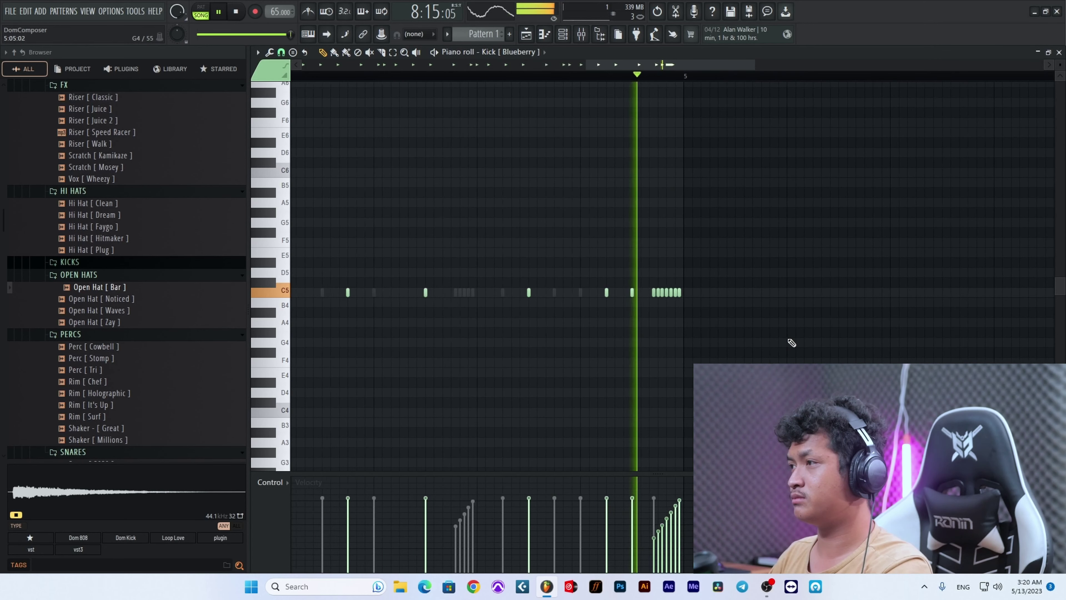
{"action": "scroll", "coordinate": [493, 321], "scroll_direction": "down", "scroll_amount": 2}
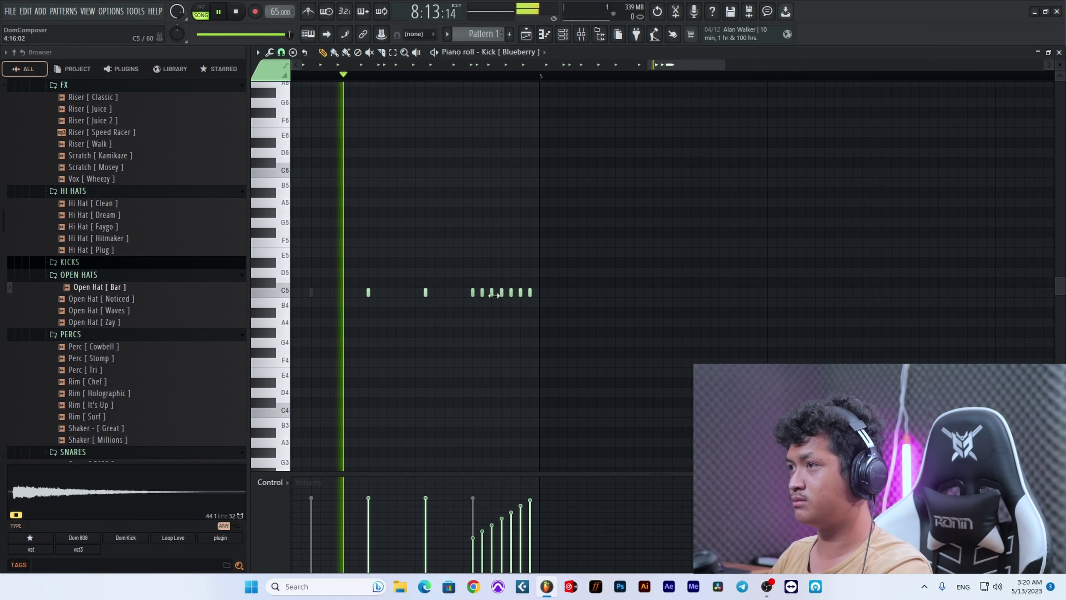
{"action": "key", "text": "space"}
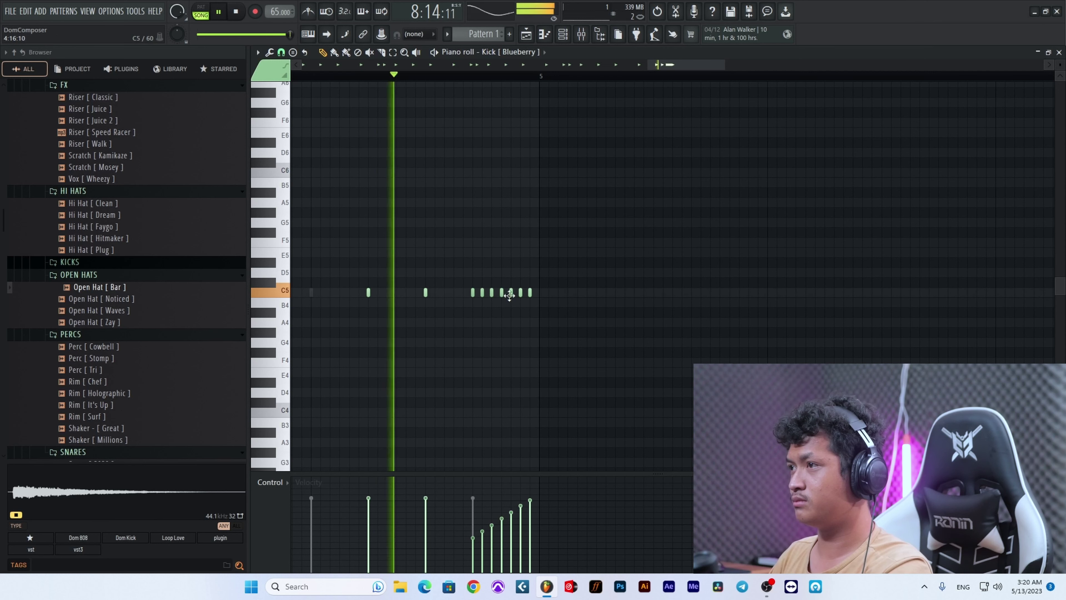
Step: Replace the kick roll in bar 4 with C5 hits on step 16 and halfway through steps 15 and 16, using 1/2 step snap
{"action": "right_click", "coordinate": [490, 294]}
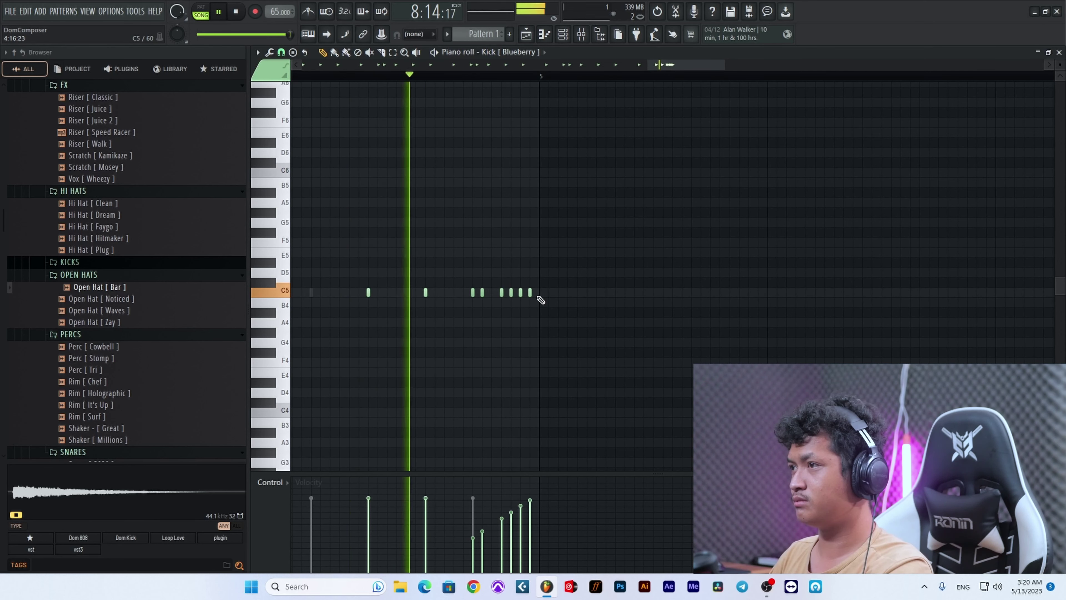
{"action": "right_click", "coordinate": [521, 294]}
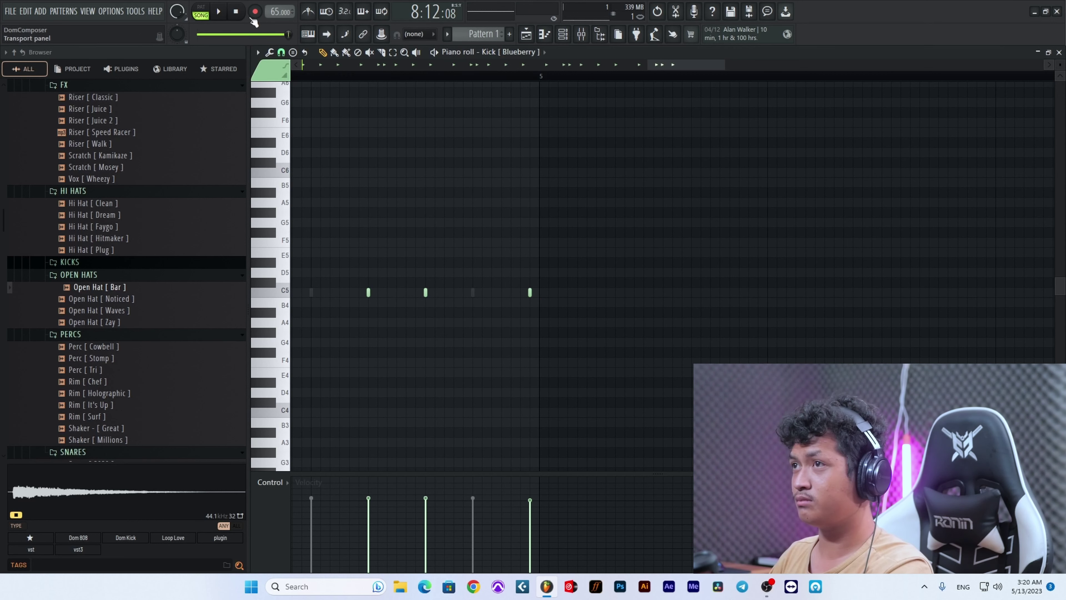
{"action": "left_click", "coordinate": [288, 59]}
{"action": "left_click", "coordinate": [299, 146]}
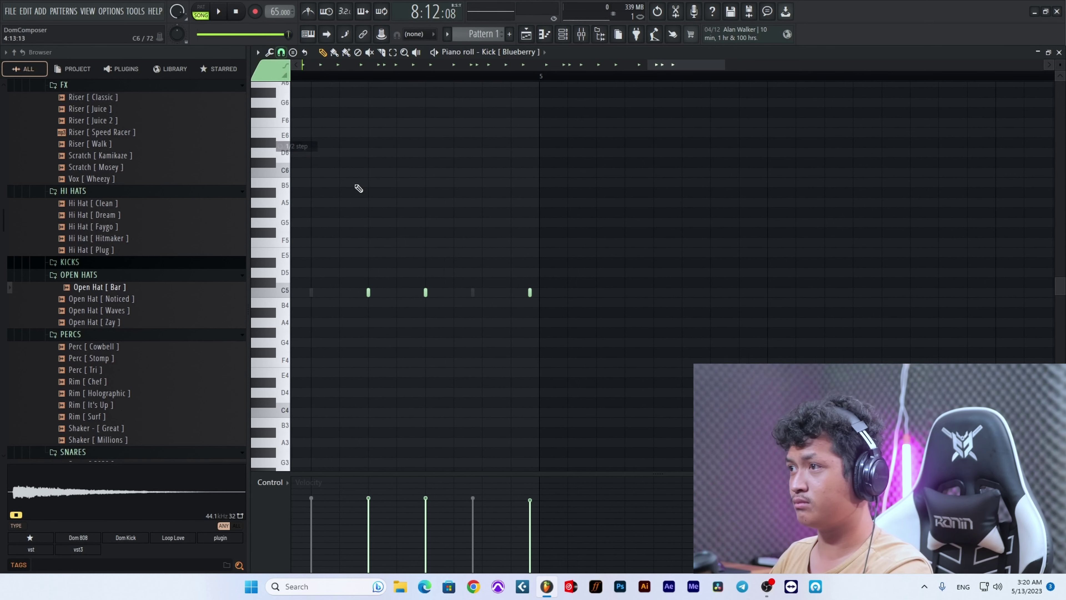
{"action": "left_click", "coordinate": [483, 293]}
{"action": "left_click", "coordinate": [512, 293]}
{"action": "right_click", "coordinate": [531, 293]}
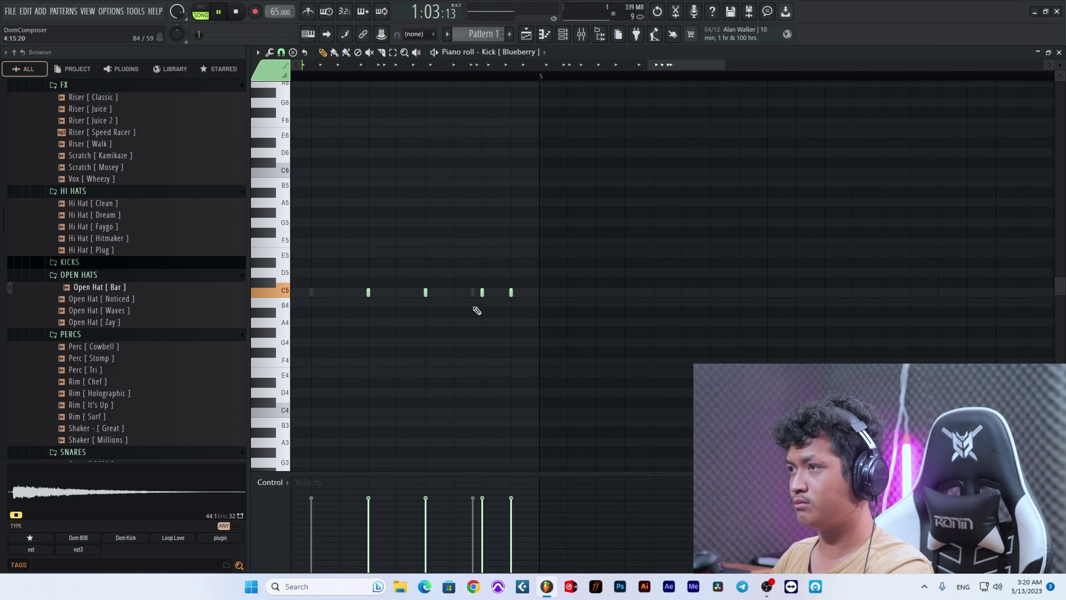
{"action": "left_click", "coordinate": [455, 293]}
{"action": "key", "text": "space"}
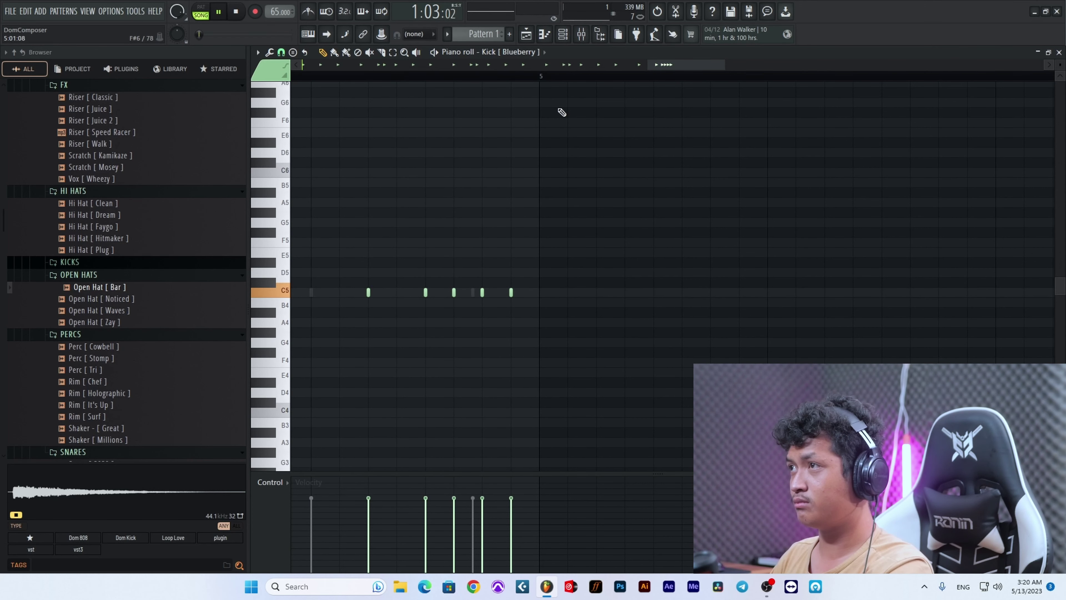
Step: Duplicate the Pattern 1 clip on Track 2 of the playlist so a second copy starts at bar 9
{"action": "left_click", "coordinate": [526, 33]}
{"action": "left_click_drag", "start_coordinate": [714, 173], "coordinate": [563, 132]}
{"action": "key", "text": "ctrl+b"}
{"action": "left_click", "coordinate": [566, 276]}
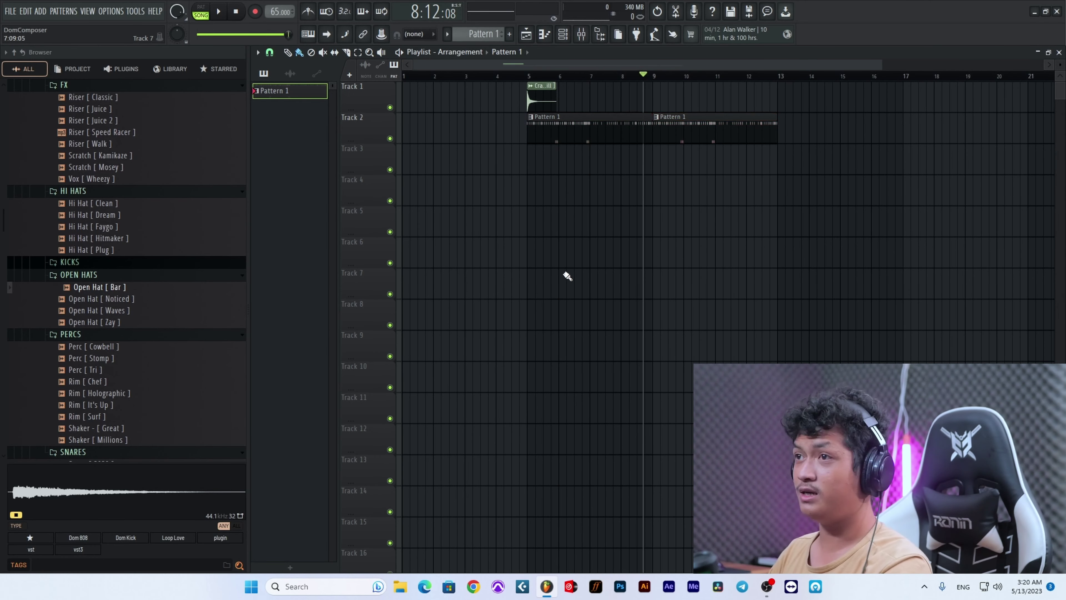
Step: Collapse the Lil Mosey Drum Kits and Kit Trap folders in the browser, keeping Kit HipHop open
{"action": "scroll", "coordinate": [136, 299], "scroll_direction": "up", "scroll_amount": 15}
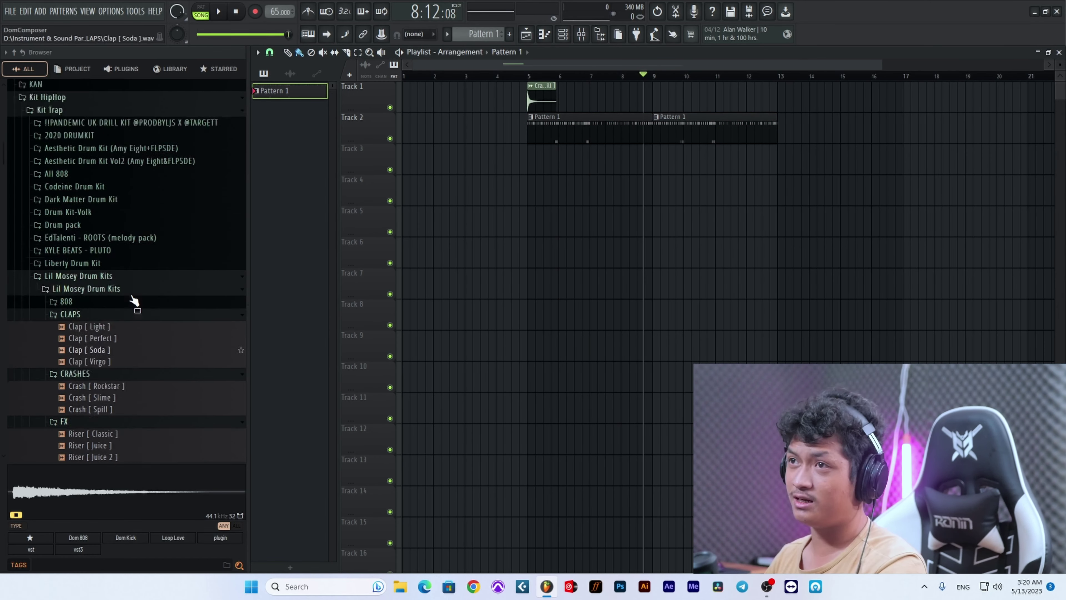
{"action": "scroll", "coordinate": [135, 306], "scroll_direction": "down", "scroll_amount": 7}
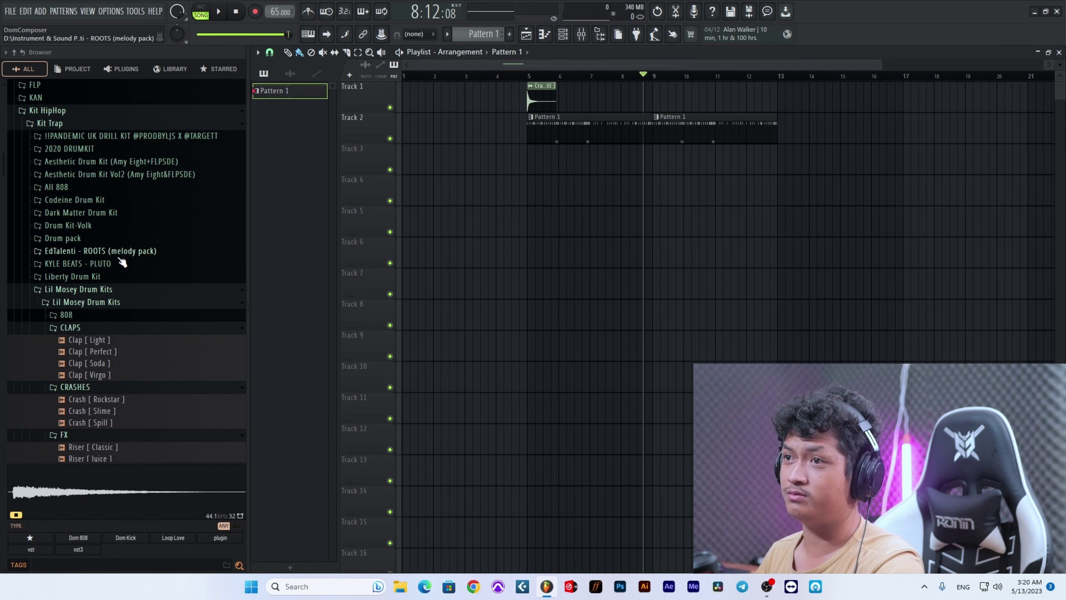
{"action": "left_click", "coordinate": [108, 294]}
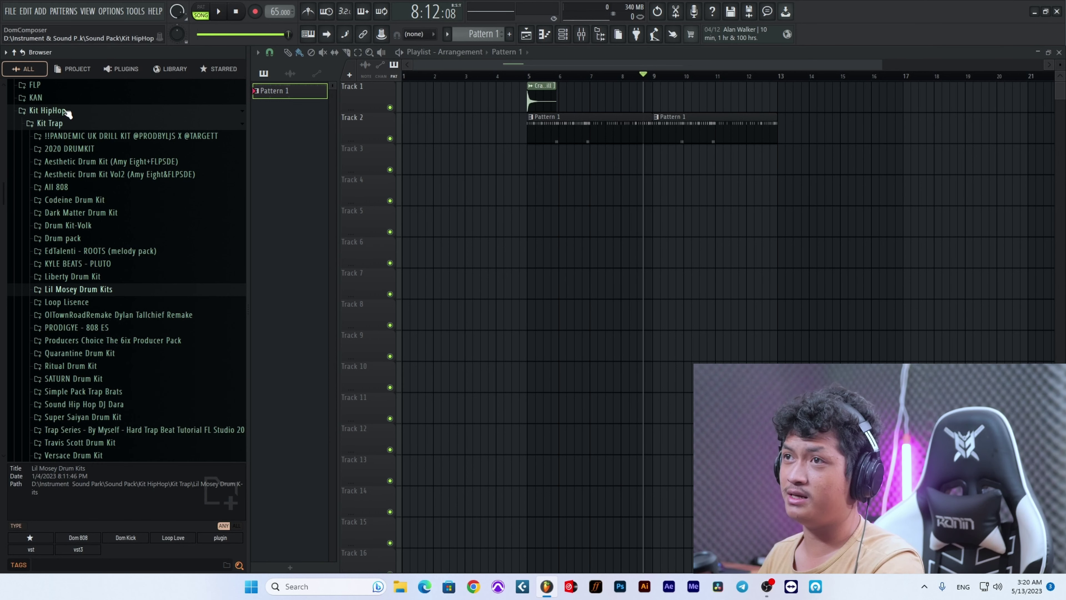
{"action": "left_click", "coordinate": [66, 111]}
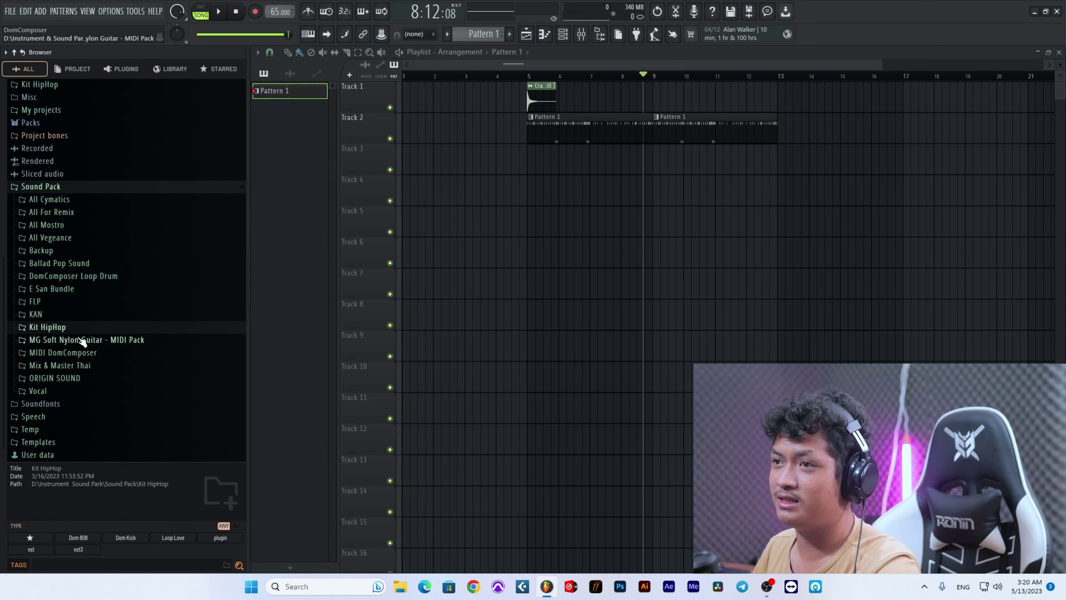
{"action": "left_click", "coordinate": [81, 329]}
{"action": "scroll", "coordinate": [123, 336], "scroll_direction": "down", "scroll_amount": 4}
{"action": "scroll", "coordinate": [165, 278], "scroll_direction": "up", "scroll_amount": 2}
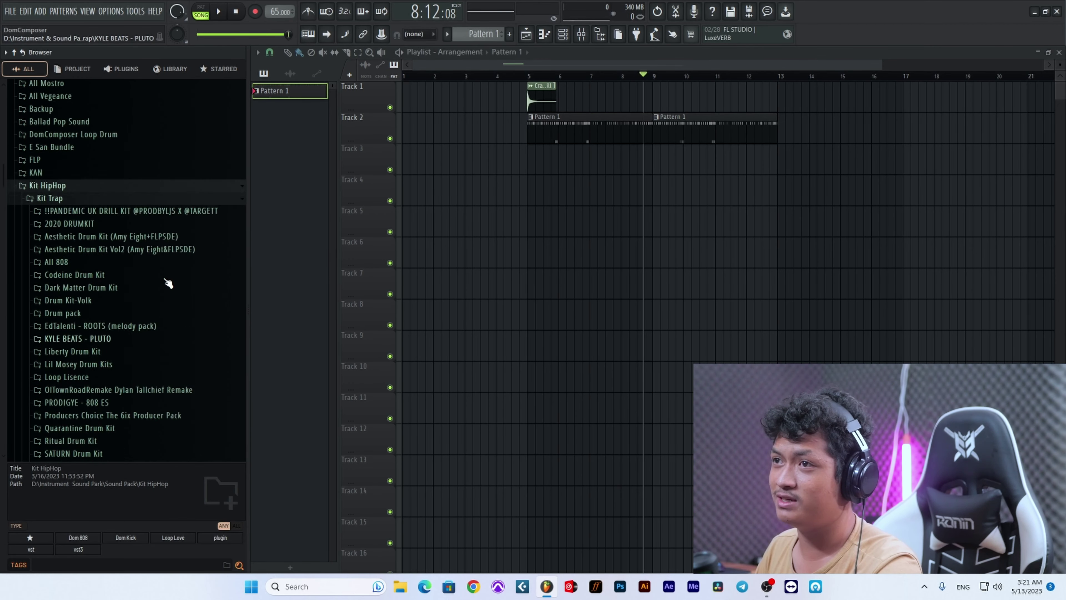
{"action": "left_click", "coordinate": [73, 201]}
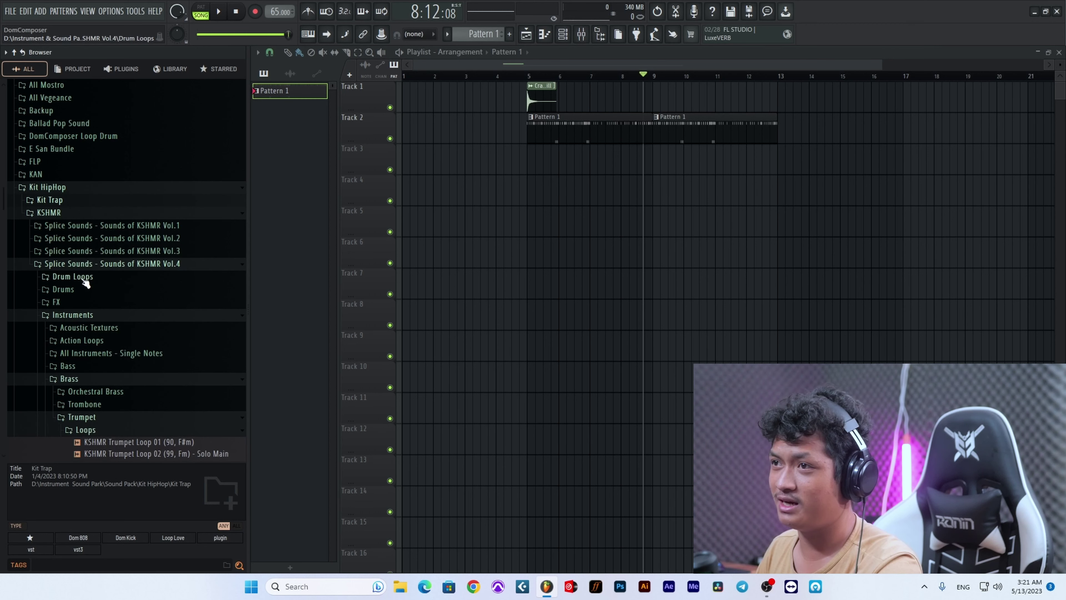
Step: Collapse the Trumpet folder in the KSHMR Vol.4 instruments and open the Melody Loops folder under Guitar, Acoustic Guitar
{"action": "left_click", "coordinate": [88, 317]}
{"action": "left_click", "coordinate": [86, 319]}
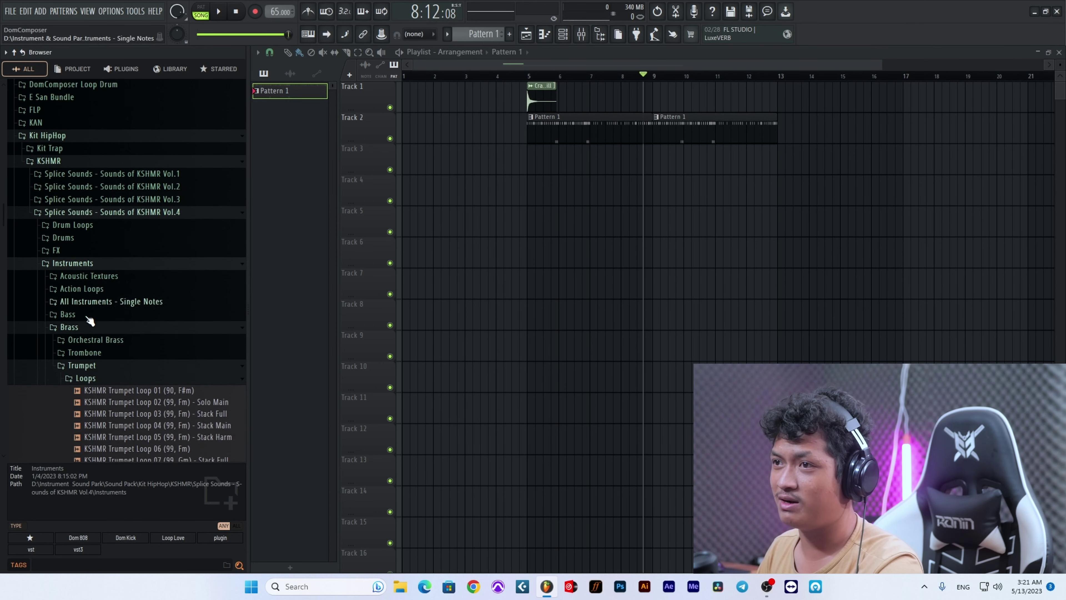
{"action": "left_click", "coordinate": [114, 366]}
{"action": "scroll", "coordinate": [126, 335], "scroll_direction": "down", "scroll_amount": 4}
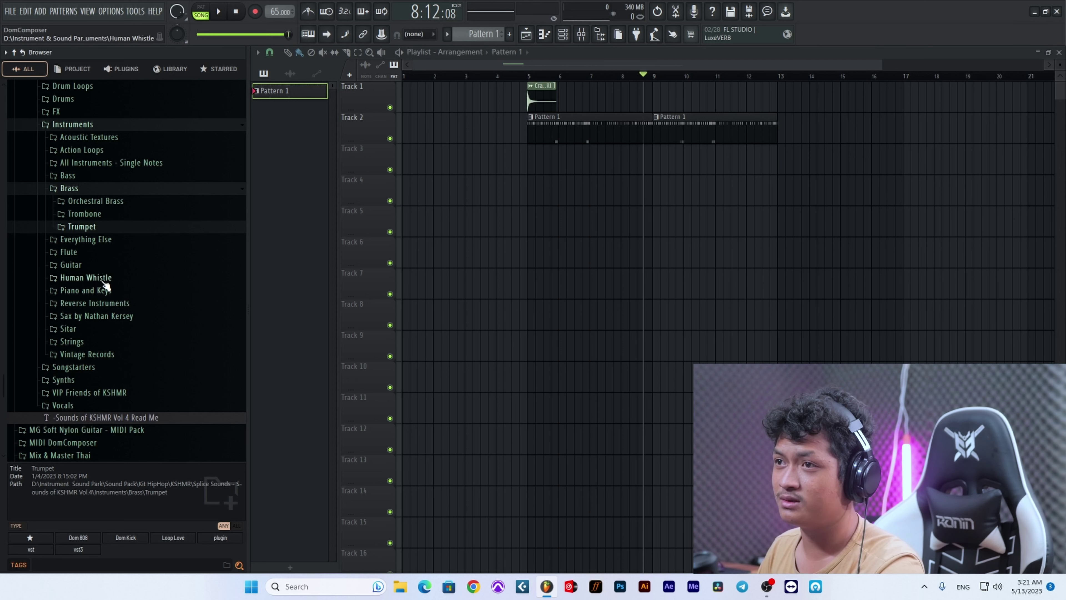
{"action": "left_click", "coordinate": [103, 266]}
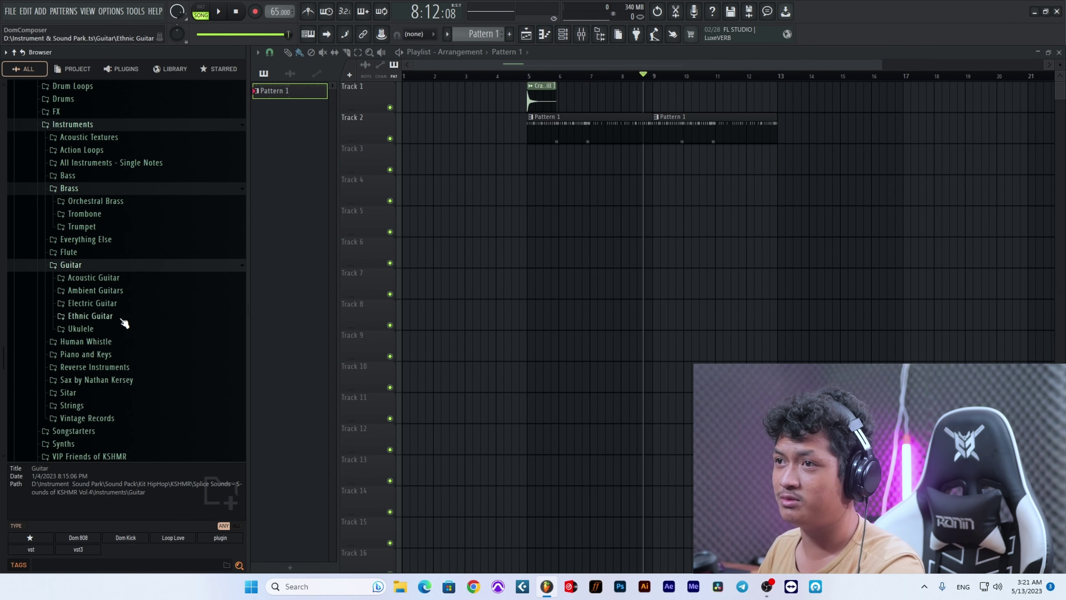
{"action": "left_click", "coordinate": [136, 281]}
{"action": "left_click", "coordinate": [135, 305]}
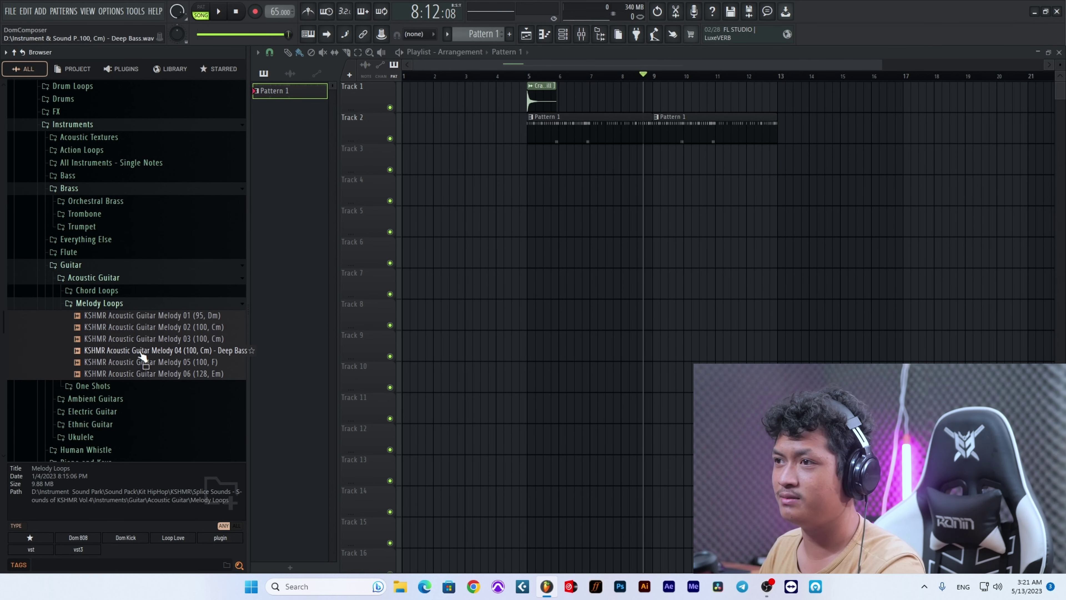
Step: Audition several KSHMR Acoustic Guitar Melody loops, including 01 and 06, and collapse the Melody Loops folder
{"action": "left_click", "coordinate": [146, 340]}
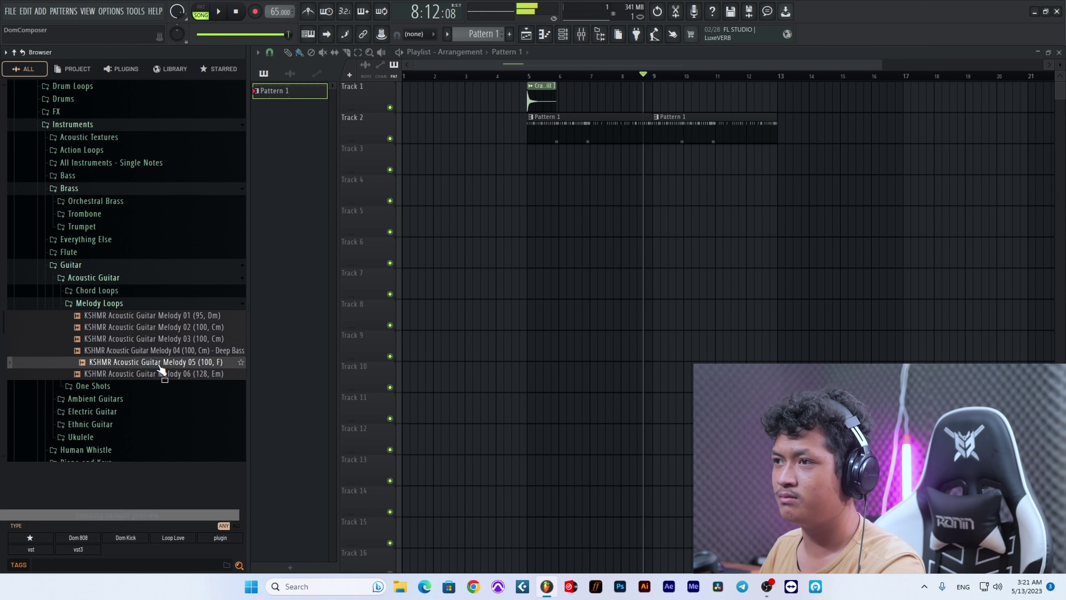
{"action": "left_click", "coordinate": [158, 373]}
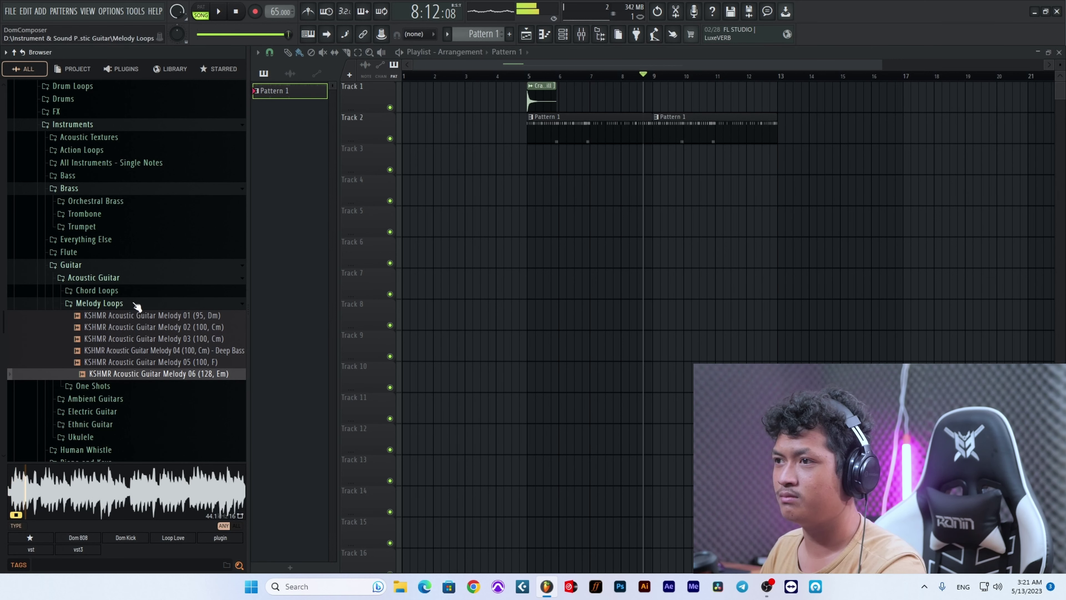
{"action": "left_click", "coordinate": [101, 266]}
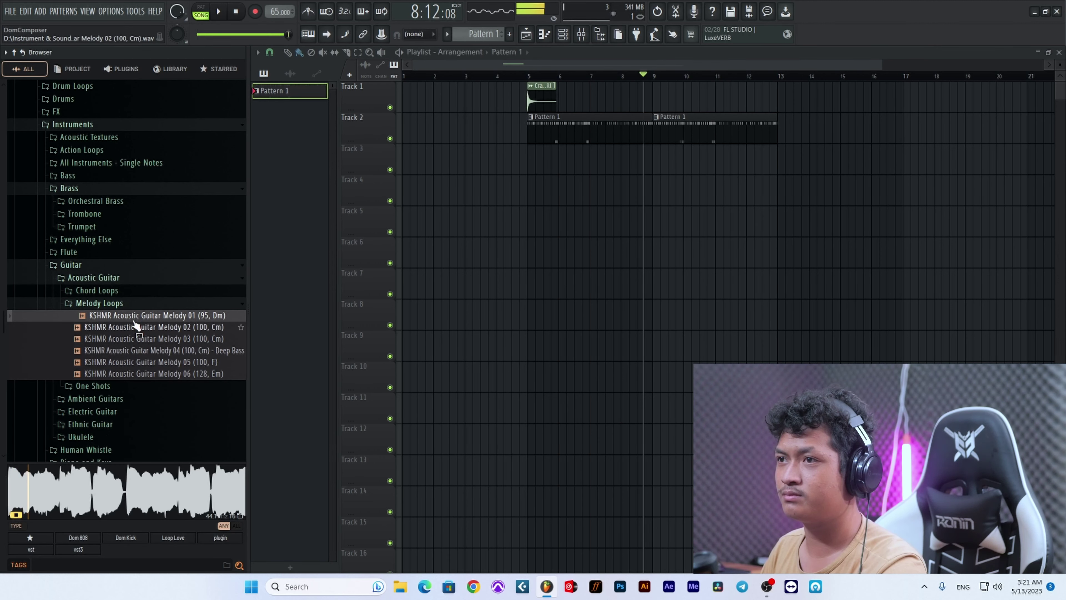
{"action": "left_click", "coordinate": [108, 303]}
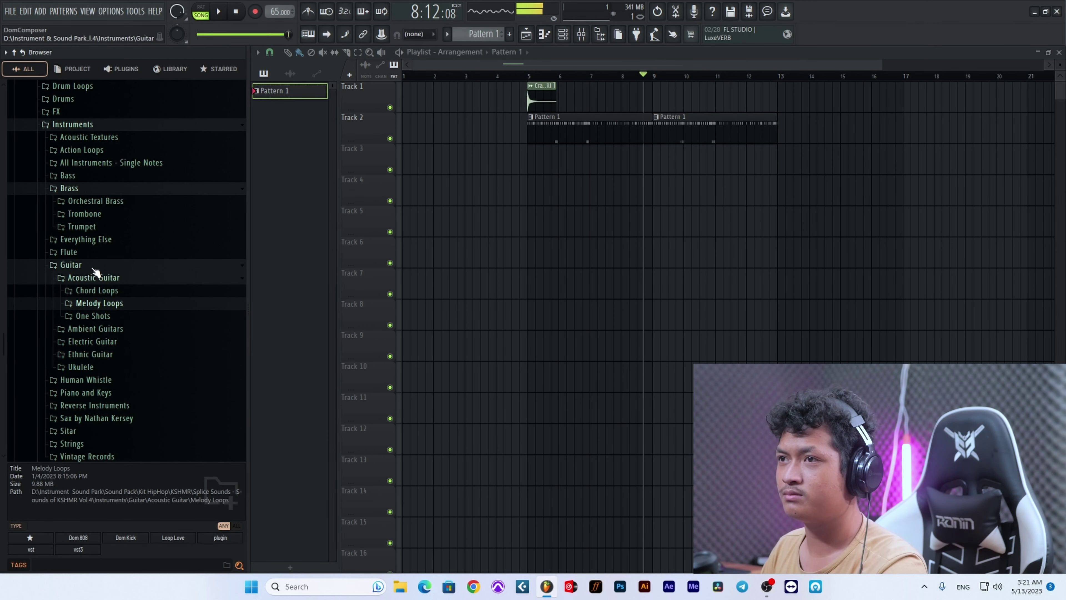
Step: Open the Flute Loops folder under Flute and audition KSHMR Flute Loops 20, 24 and 28
{"action": "left_click", "coordinate": [96, 252]}
{"action": "left_click", "coordinate": [117, 280]}
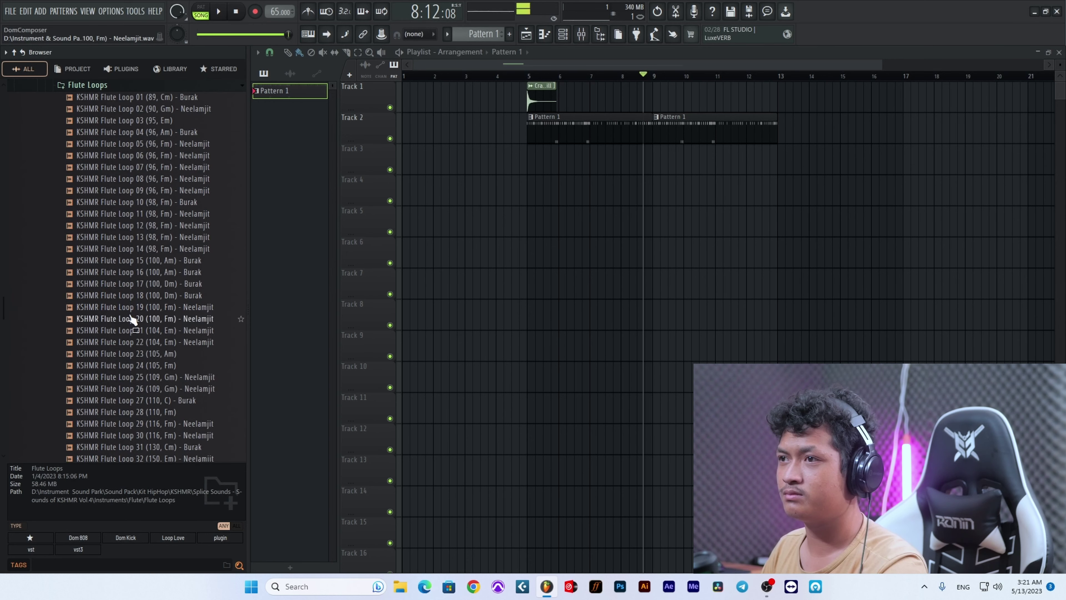
{"action": "left_click", "coordinate": [138, 318]}
{"action": "left_click", "coordinate": [143, 365]}
{"action": "scroll", "coordinate": [145, 366], "scroll_direction": "down", "scroll_amount": 4}
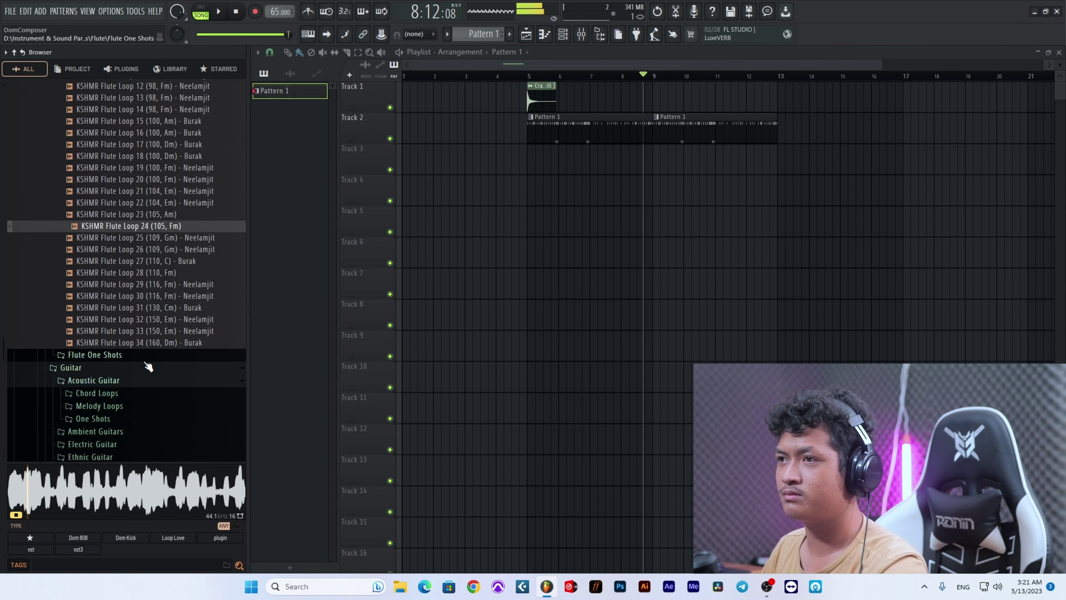
{"action": "left_click", "coordinate": [149, 274]}
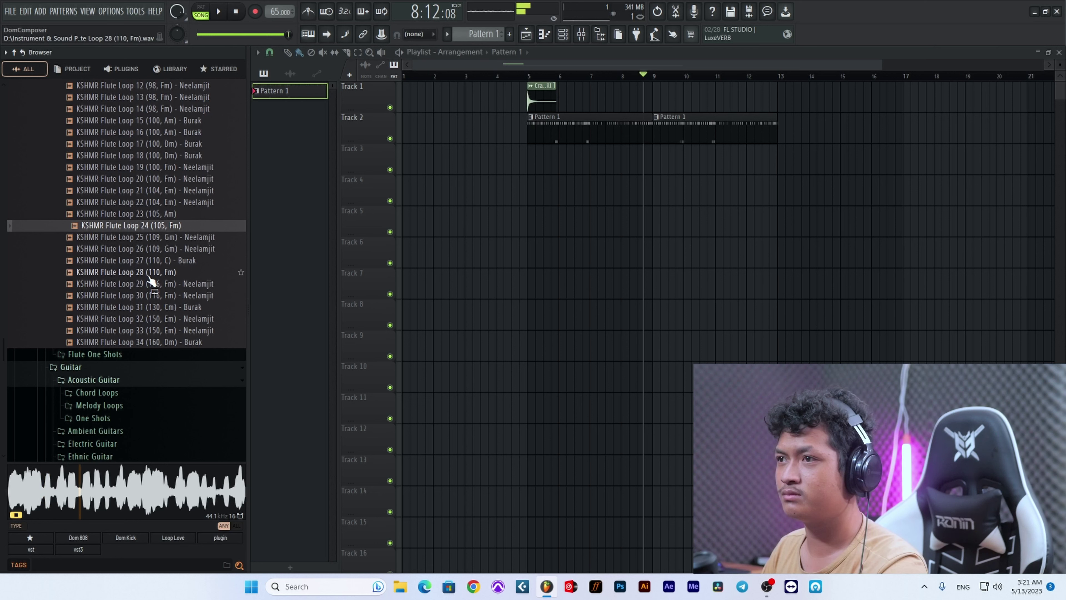
{"action": "left_click", "coordinate": [150, 275]}
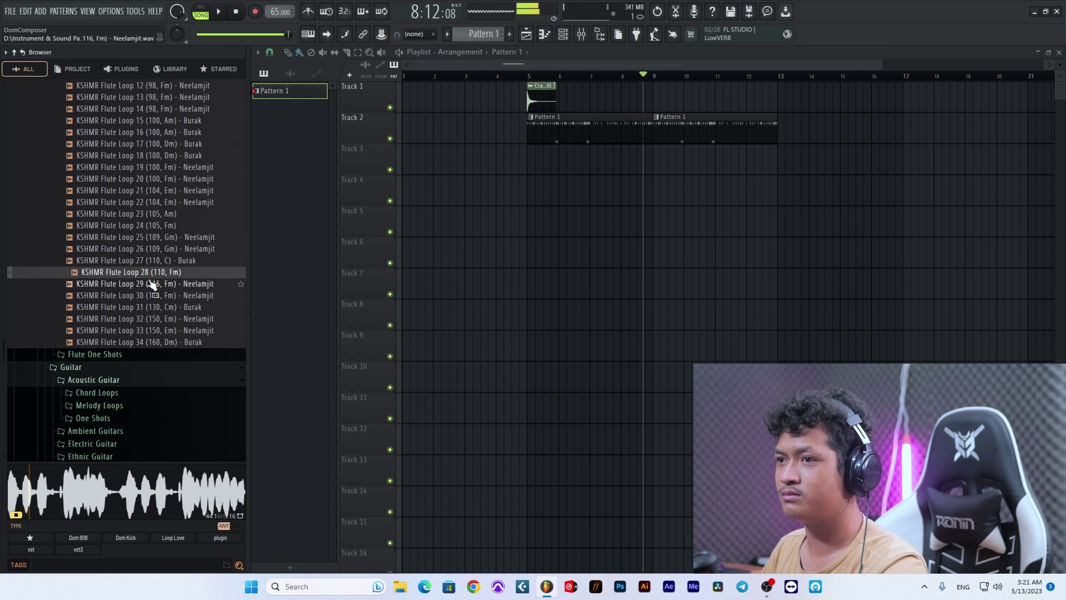
Step: Audition KSHMR Flute Loops 31 to 34, followed by Flute Loops 02 and 01
{"action": "left_click", "coordinate": [151, 307]}
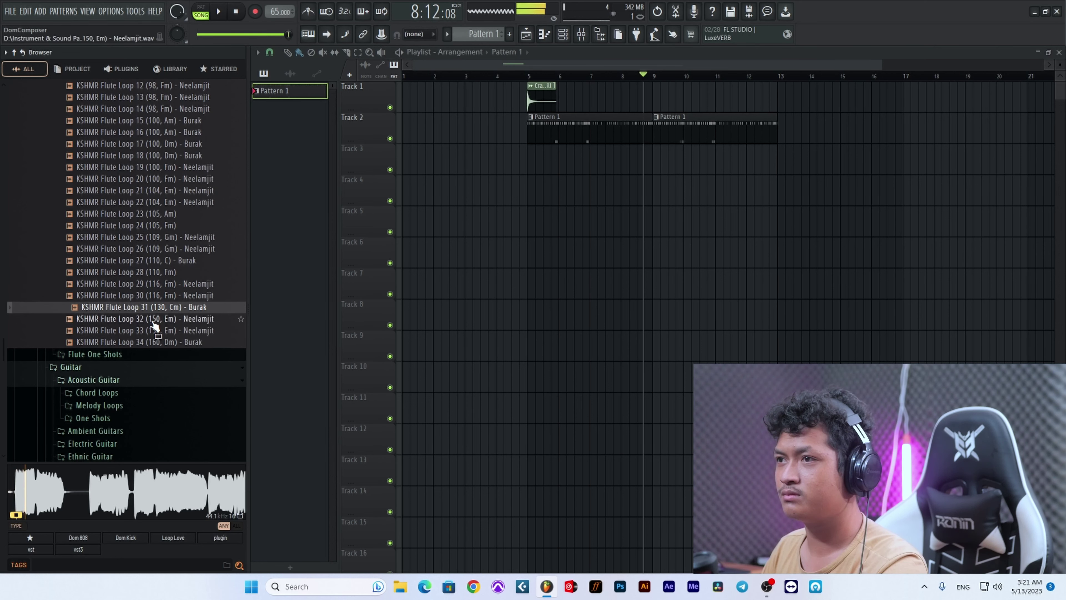
{"action": "left_click", "coordinate": [152, 321]}
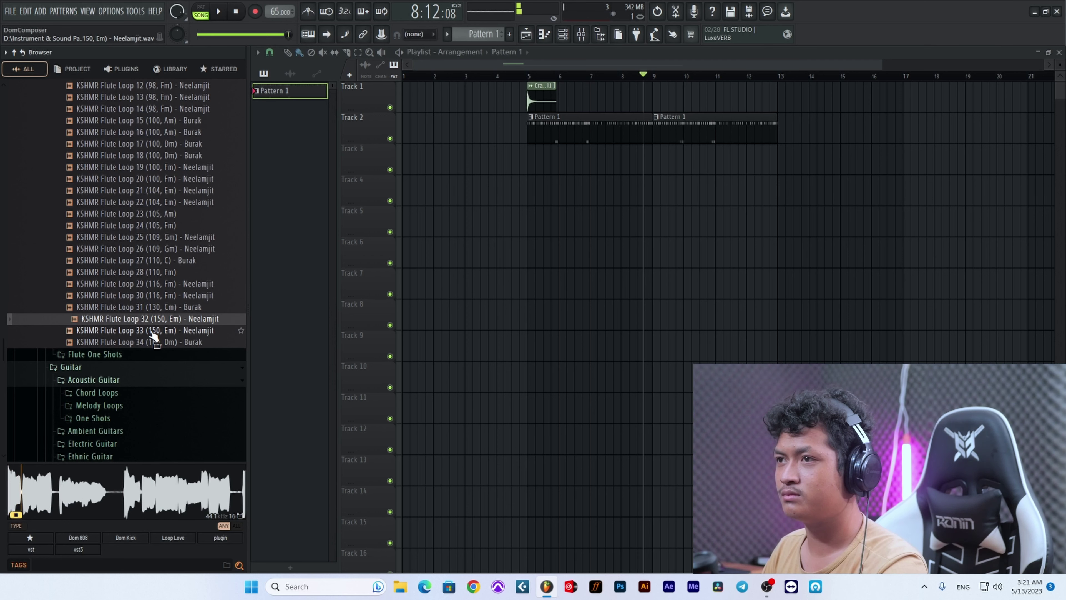
{"action": "left_click", "coordinate": [152, 332]}
{"action": "left_click", "coordinate": [149, 343]}
{"action": "scroll", "coordinate": [150, 342], "scroll_direction": "up", "scroll_amount": 10}
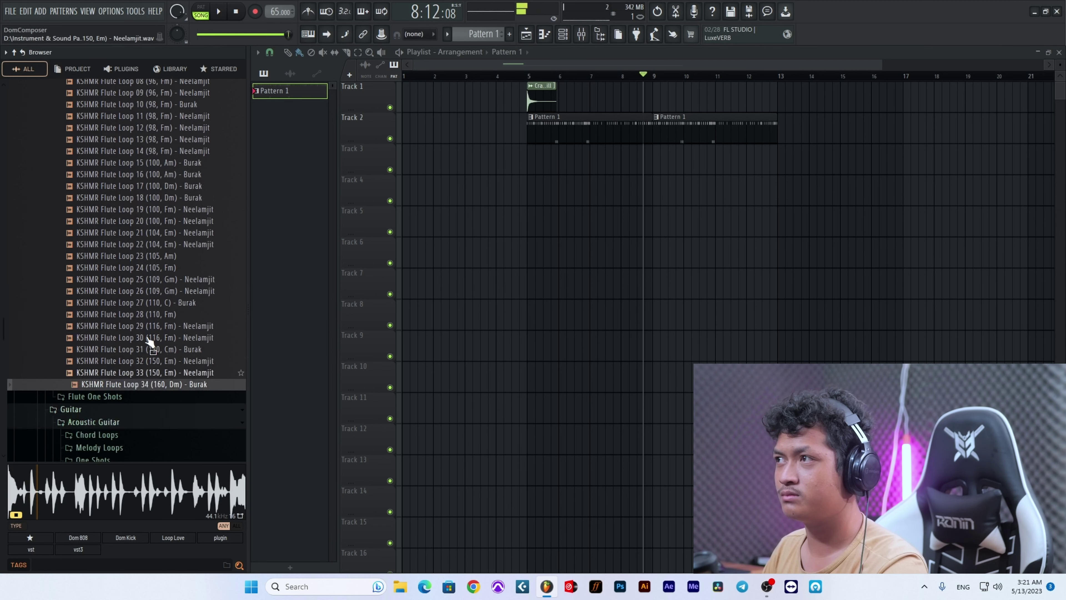
{"action": "scroll", "coordinate": [150, 340], "scroll_direction": "up", "scroll_amount": 1}
{"action": "left_click", "coordinate": [131, 321]}
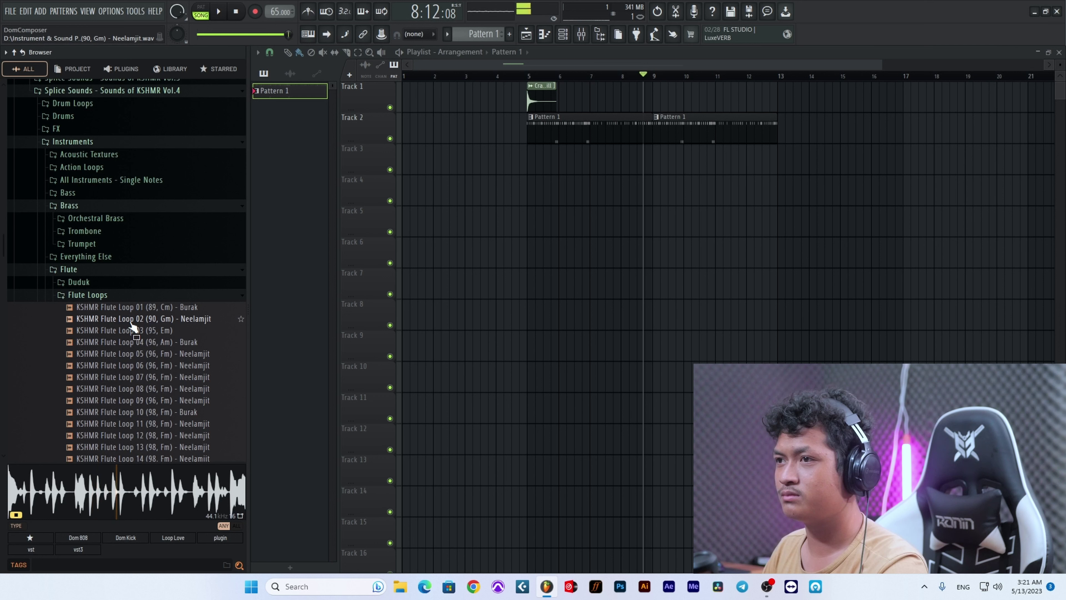
{"action": "left_click", "coordinate": [131, 323]}
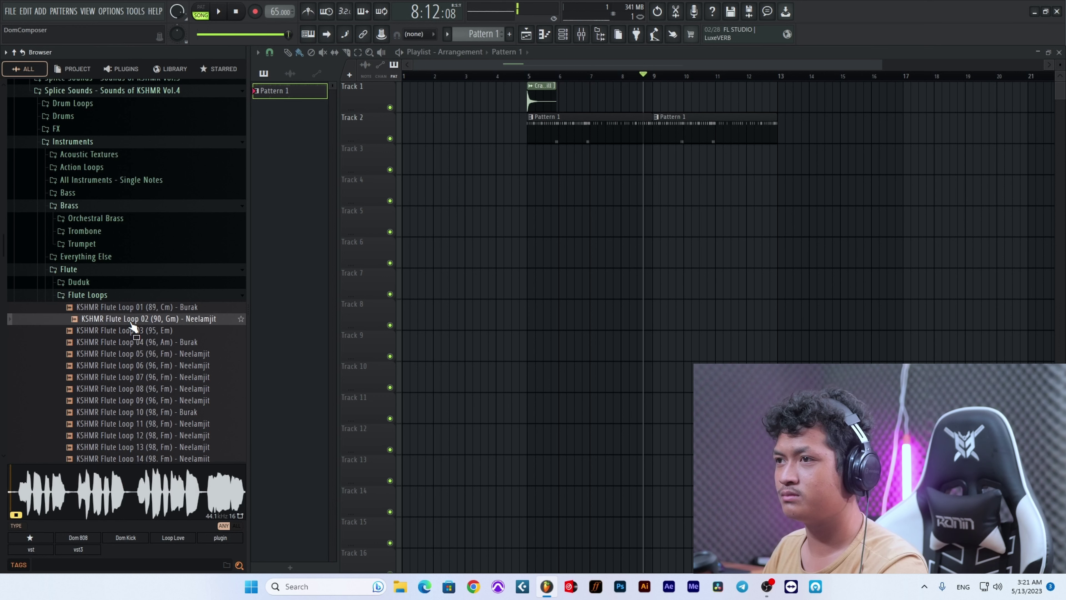
{"action": "left_click", "coordinate": [136, 308]}
Step: Open the Everything Else folder and audition the Didgireridoo (115, Dm) and the Erhu samples in 70 Fm, 80 Gm and 90 Gm
{"action": "left_click", "coordinate": [95, 258]}
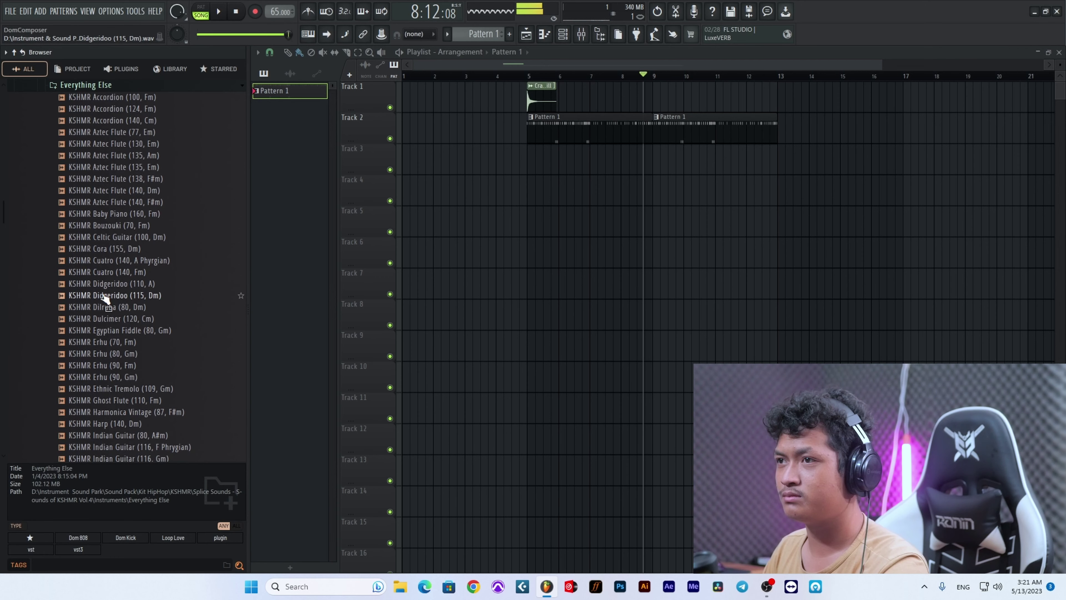
{"action": "left_click", "coordinate": [106, 296]}
{"action": "left_click", "coordinate": [120, 346]}
{"action": "scroll", "coordinate": [128, 347], "scroll_direction": "down", "scroll_amount": 2}
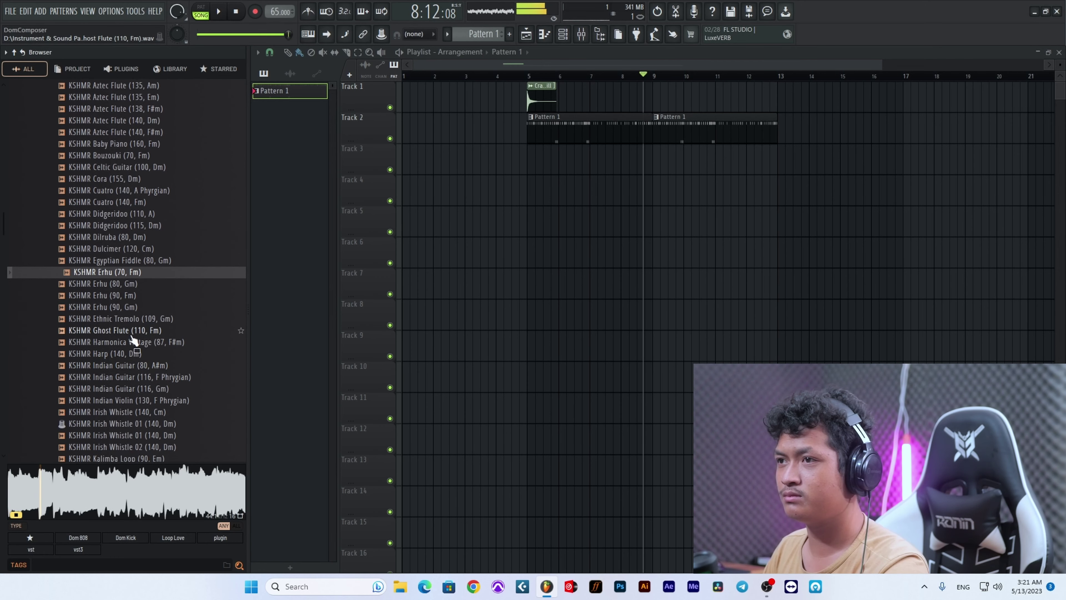
{"action": "left_click", "coordinate": [137, 285]}
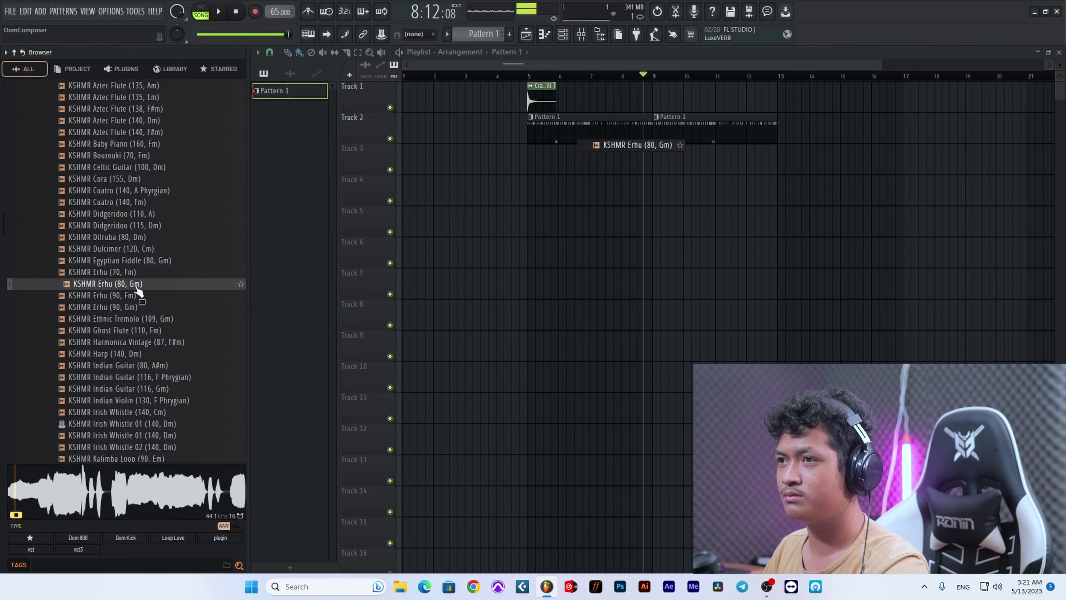
{"action": "left_click", "coordinate": [141, 306]}
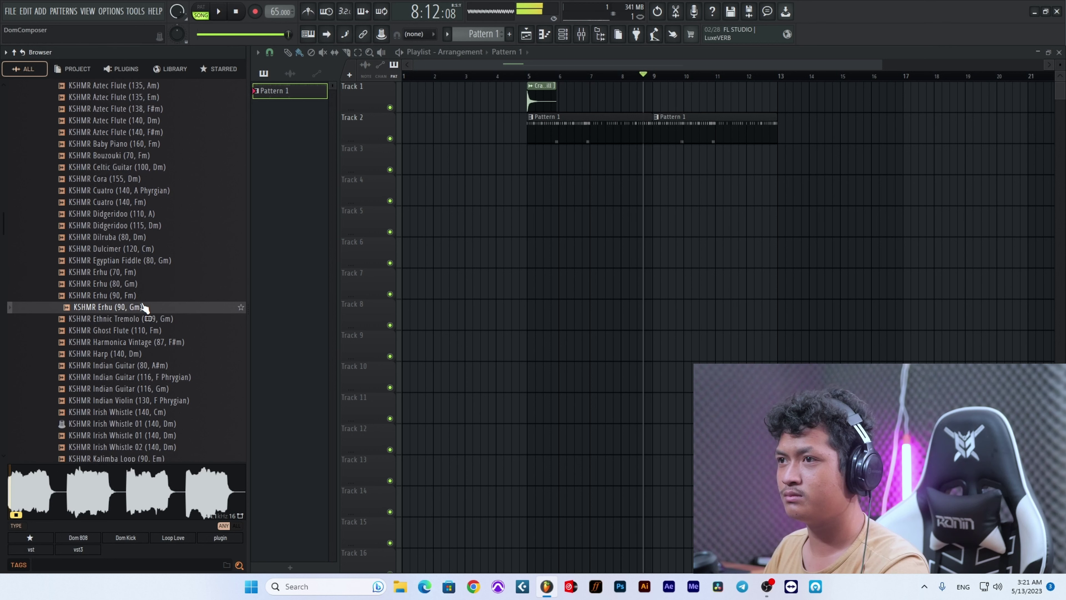
Step: Audition the Ghost Flute (110, Fm), Harp (140, Dm), Indian Guitar (116, F Phrygian) and Koto (98, Cm) samples
{"action": "left_click", "coordinate": [146, 331]}
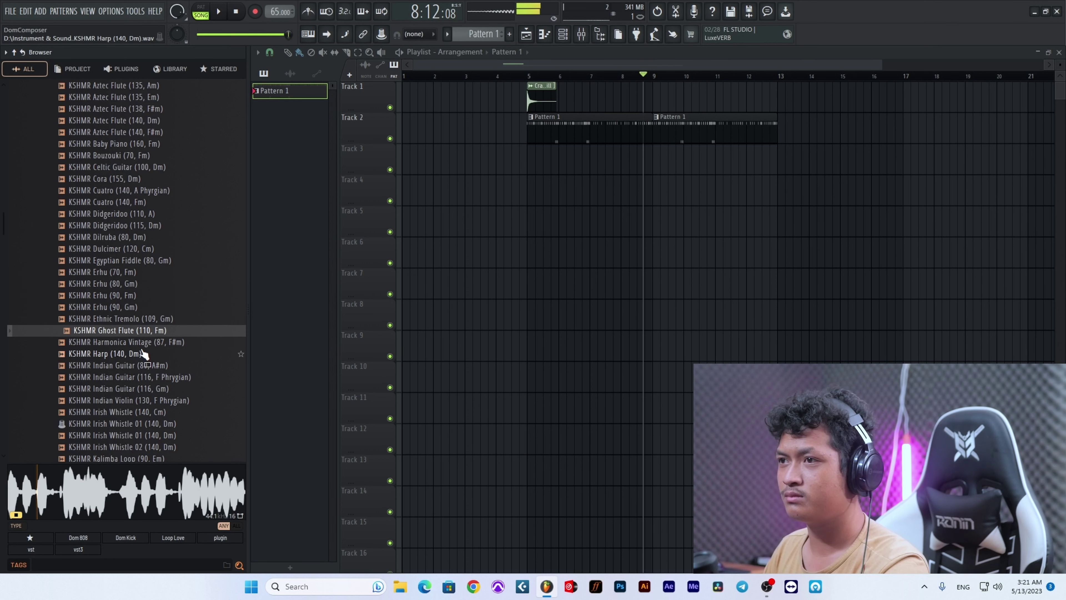
{"action": "left_click", "coordinate": [143, 354]}
{"action": "left_click", "coordinate": [142, 376]}
{"action": "scroll", "coordinate": [145, 361], "scroll_direction": "down", "scroll_amount": 4}
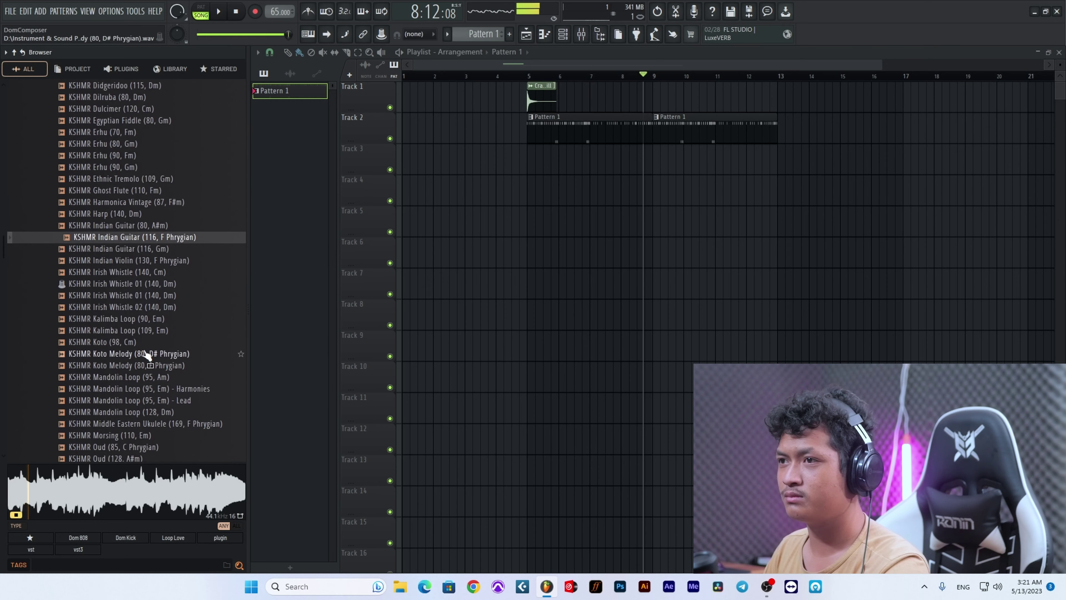
{"action": "left_click", "coordinate": [146, 342]}
{"action": "scroll", "coordinate": [146, 349], "scroll_direction": "down", "scroll_amount": 2}
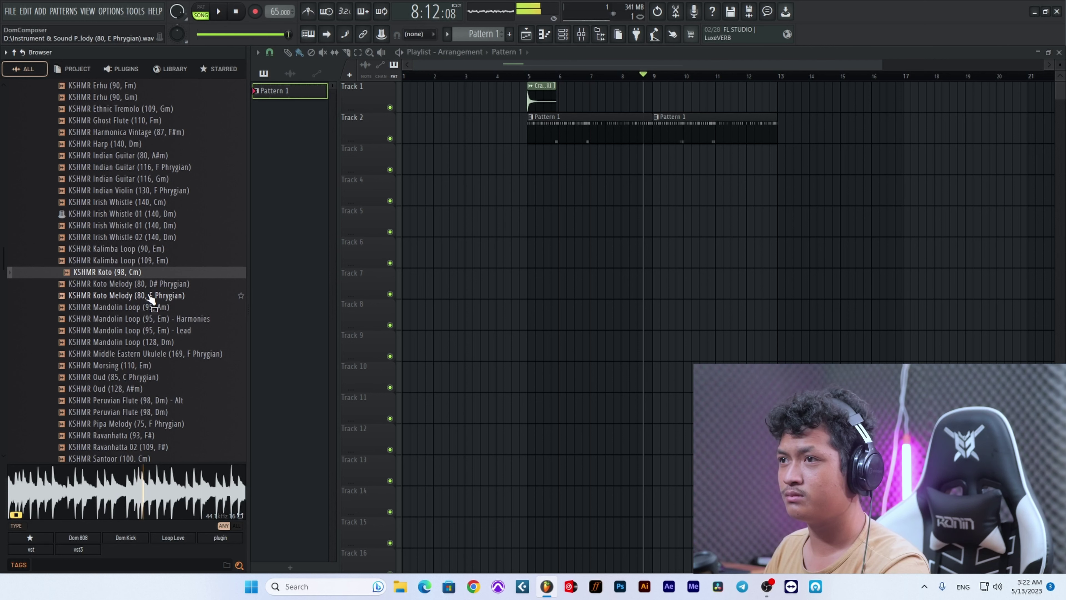
Step: Place KSHMR Koto (98, Cm) on Track 5 at bar 4 and fit it to the project tempo using the 75 to 150 BPM range
{"action": "left_click_drag", "start_coordinate": [150, 274], "coordinate": [542, 204]}
{"action": "scroll", "coordinate": [474, 215], "scroll_direction": "up", "scroll_amount": 2}
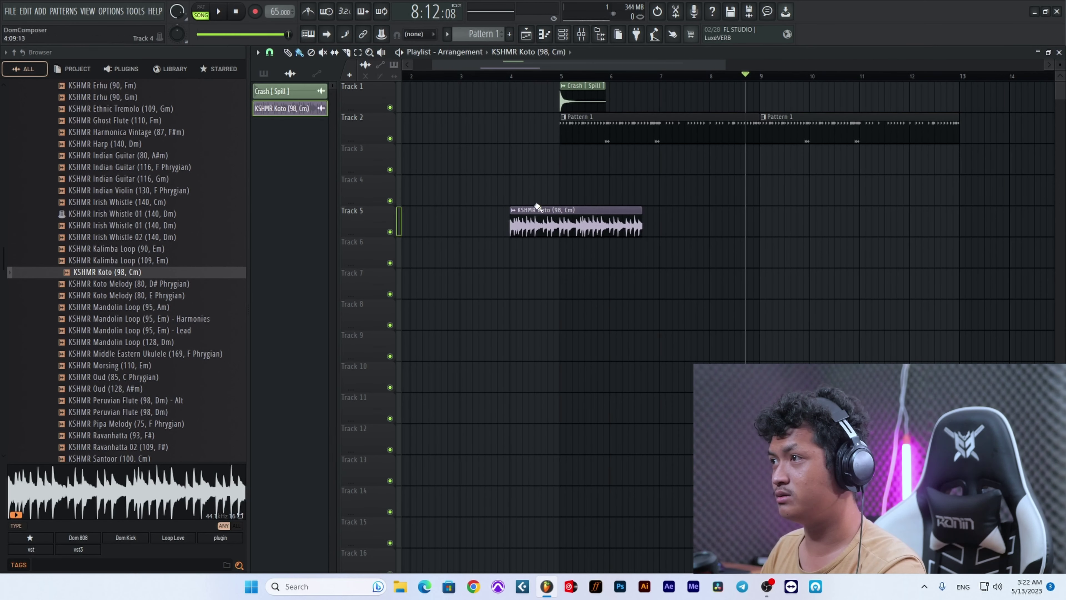
{"action": "left_click", "coordinate": [518, 210]}
{"action": "left_click", "coordinate": [621, 278]}
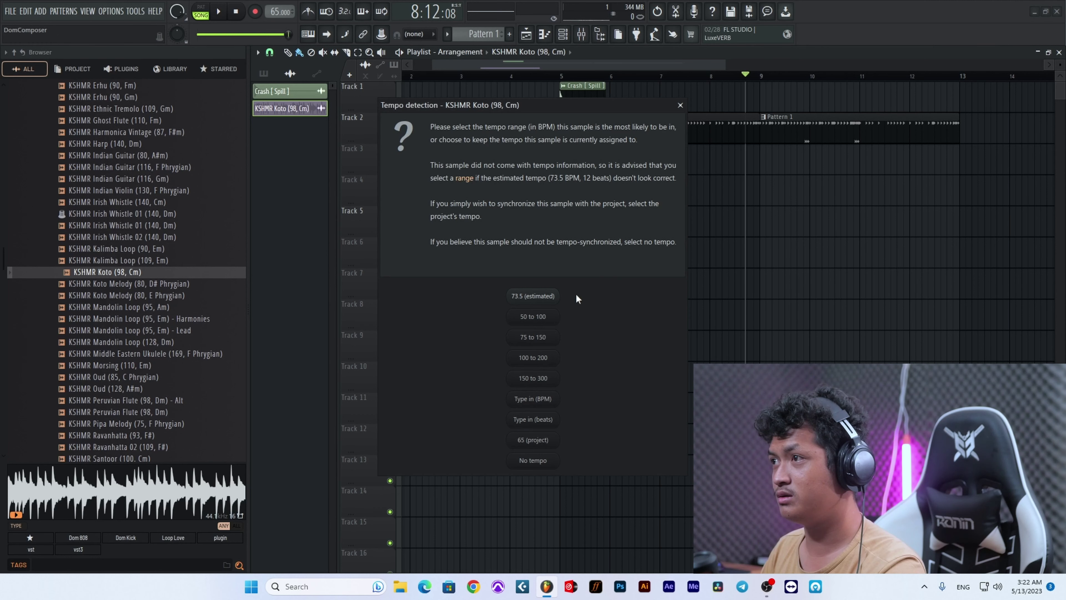
{"action": "left_click", "coordinate": [541, 339]}
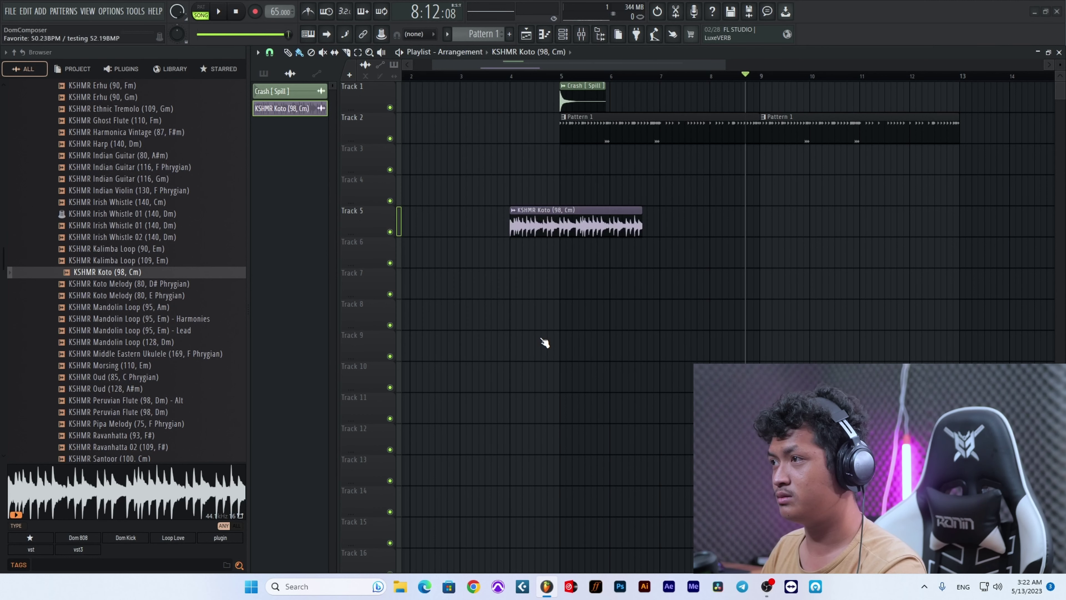
Step: Move the koto clip to Track 4 at bar 5 and play the arrangement from just before it
{"action": "left_click_drag", "start_coordinate": [619, 213], "coordinate": [660, 183]}
{"action": "left_click", "coordinate": [557, 79]}
{"action": "key", "text": "space"}
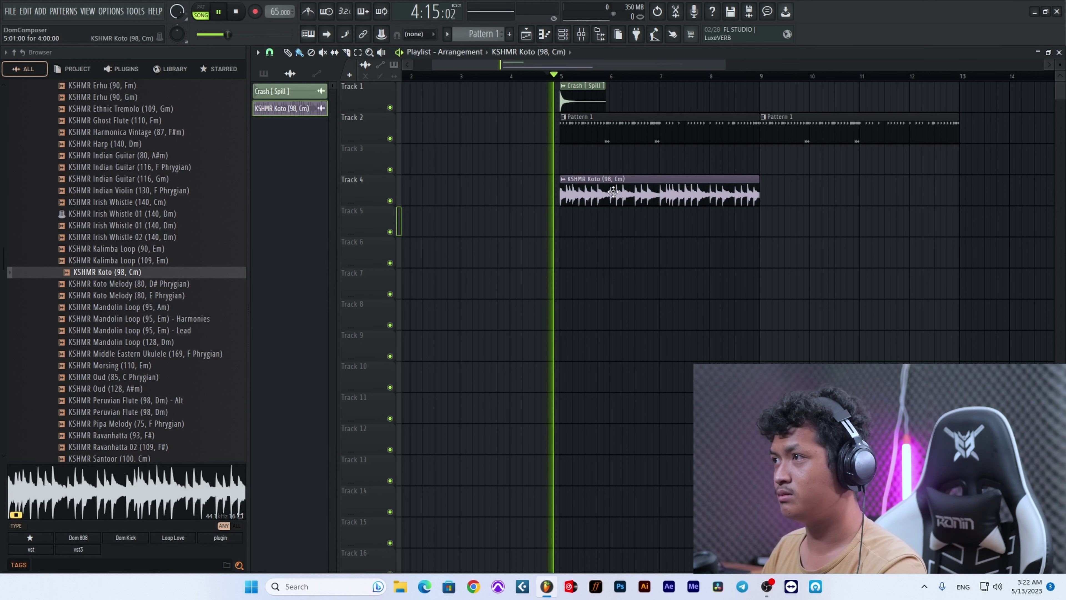
Step: Lower the koto audio clip's channel volume, close its settings and replay the arrangement from just before bar 5
{"action": "double_click", "coordinate": [613, 192]}
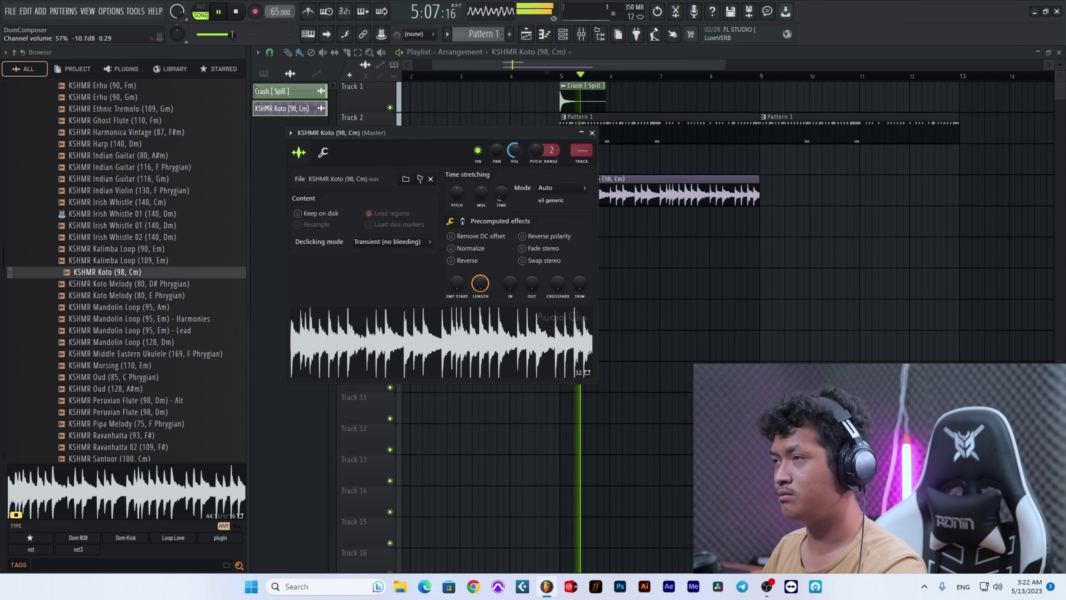
{"action": "key", "text": "Escape"}
{"action": "key", "text": "space"}
{"action": "key", "text": "space"}
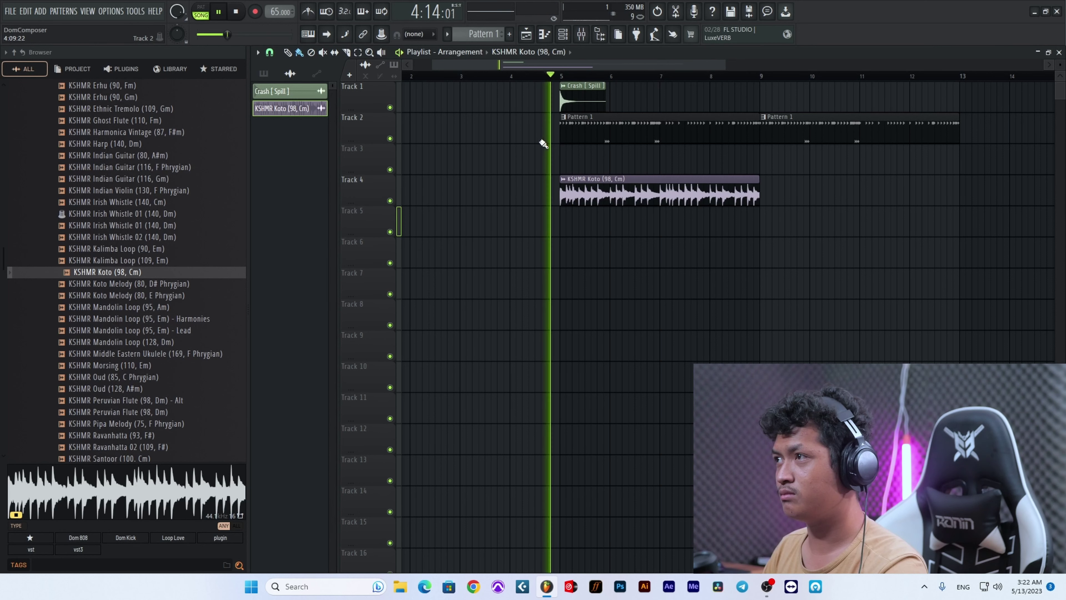
{"action": "key", "text": "space"}
Step: Show all channels in the channel rack and replace the first channel's KSHMR Erhu (80, Gm) sample with Kick [ Blueberry ] from Dom Kick
{"action": "key", "text": "F6"}
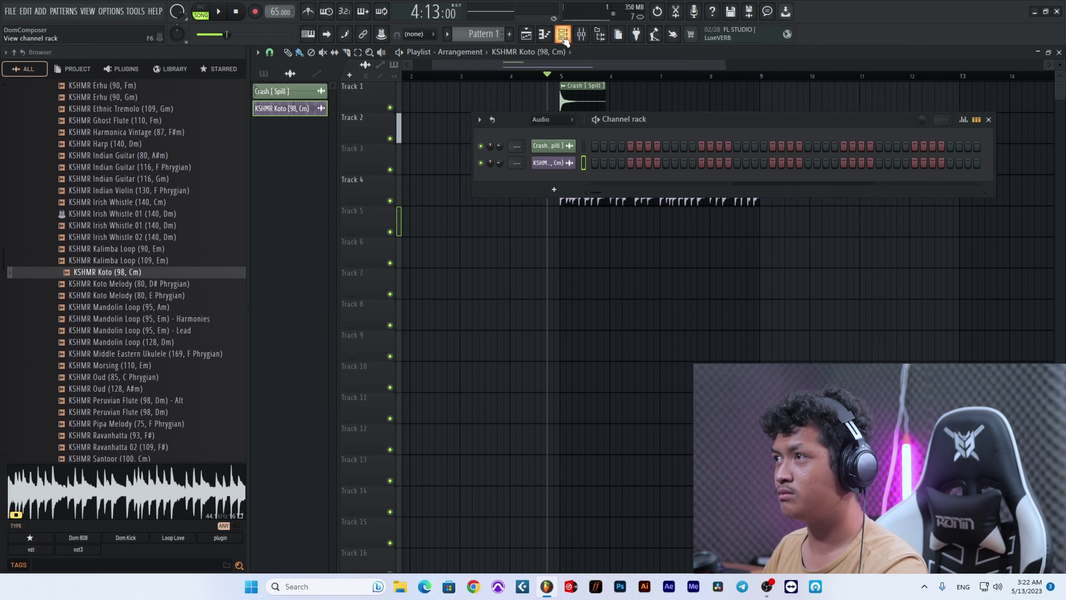
{"action": "left_click", "coordinate": [553, 119]}
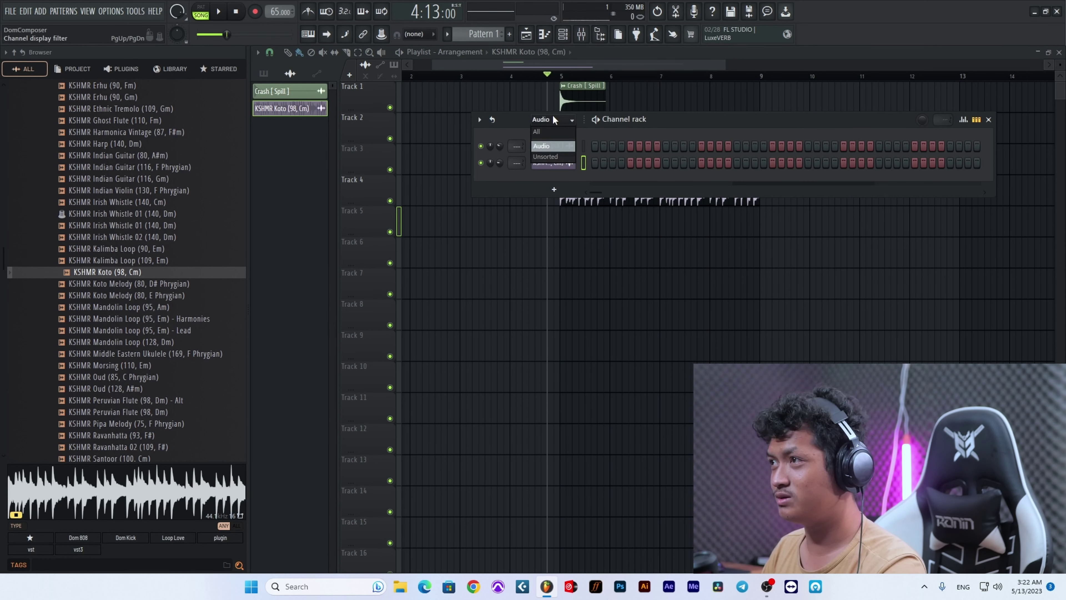
{"action": "left_click", "coordinate": [553, 131]}
{"action": "left_click", "coordinate": [553, 146]}
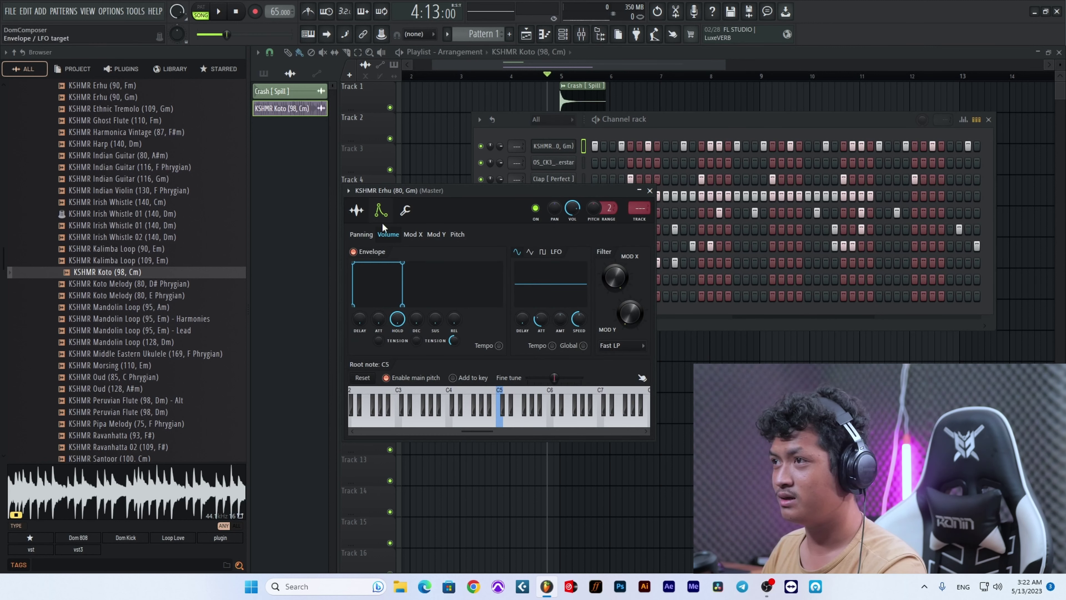
{"action": "left_click", "coordinate": [356, 210]}
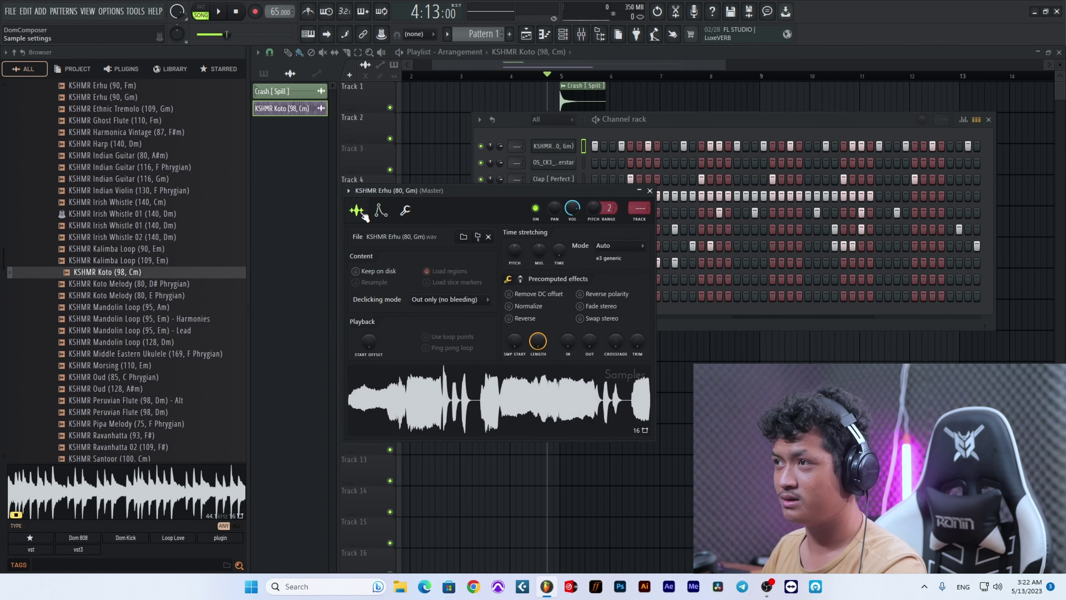
{"action": "left_click", "coordinate": [112, 539]}
{"action": "left_click_drag", "start_coordinate": [46, 85], "coordinate": [465, 396]}
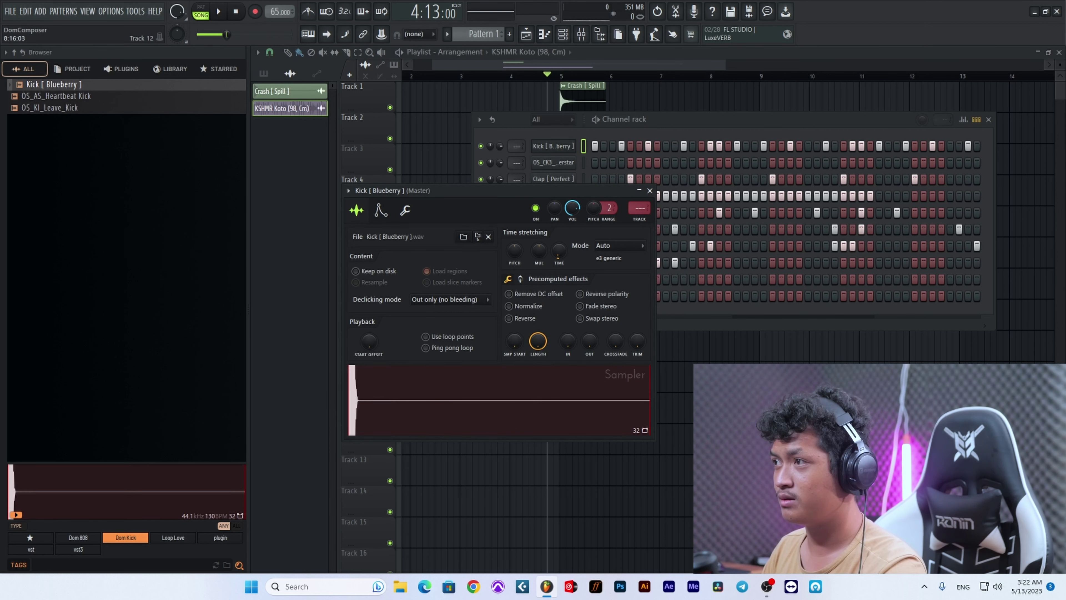
Step: Reset the time-stretching time of the Kick [ Blueberry ] channel, adjust its stretching mode and close the channel windows
{"action": "right_click", "coordinate": [560, 253]}
{"action": "left_click", "coordinate": [566, 260]}
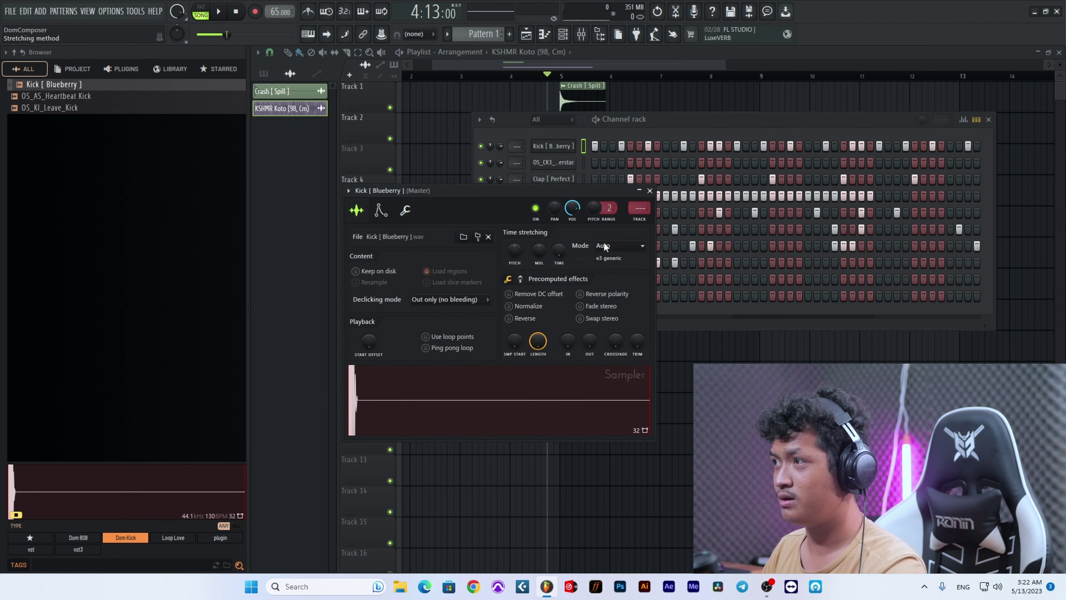
{"action": "left_click", "coordinate": [604, 245]}
{"action": "left_click", "coordinate": [621, 278]}
{"action": "left_click", "coordinate": [609, 246]}
{"action": "left_click", "coordinate": [608, 266]}
{"action": "right_click", "coordinate": [557, 252]}
{"action": "left_click", "coordinate": [568, 258]}
{"action": "right_click", "coordinate": [775, 407]}
Step: Play the arrangement, set the koto clip's time-stretching mode to Stretch and close its channel settings
{"action": "key", "text": "space"}
{"action": "scroll", "coordinate": [625, 357], "scroll_direction": "up", "scroll_amount": 4}
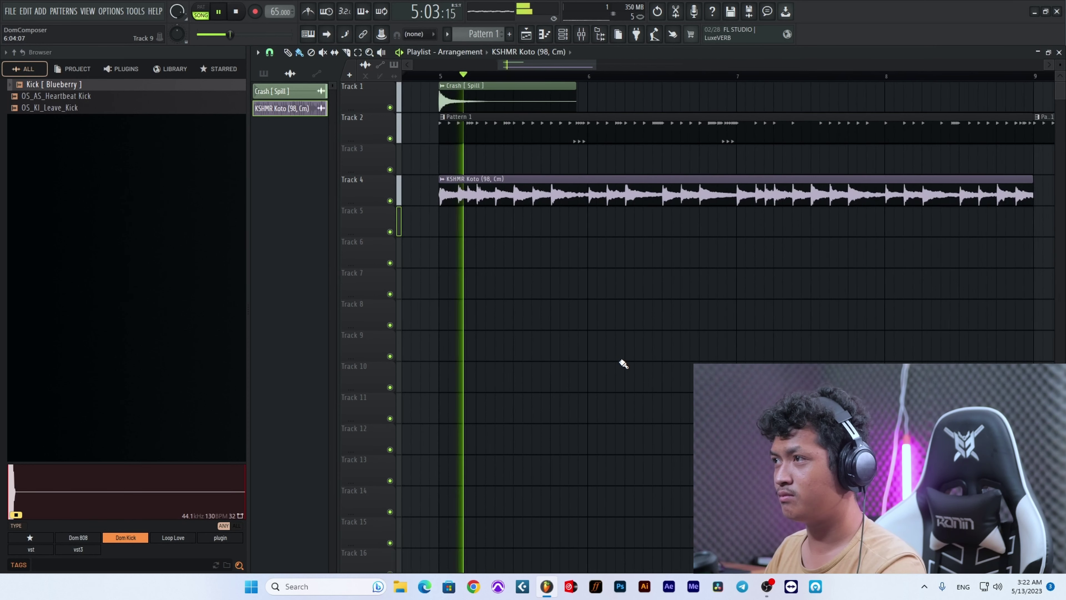
{"action": "scroll", "coordinate": [625, 357], "scroll_direction": "down", "scroll_amount": 3}
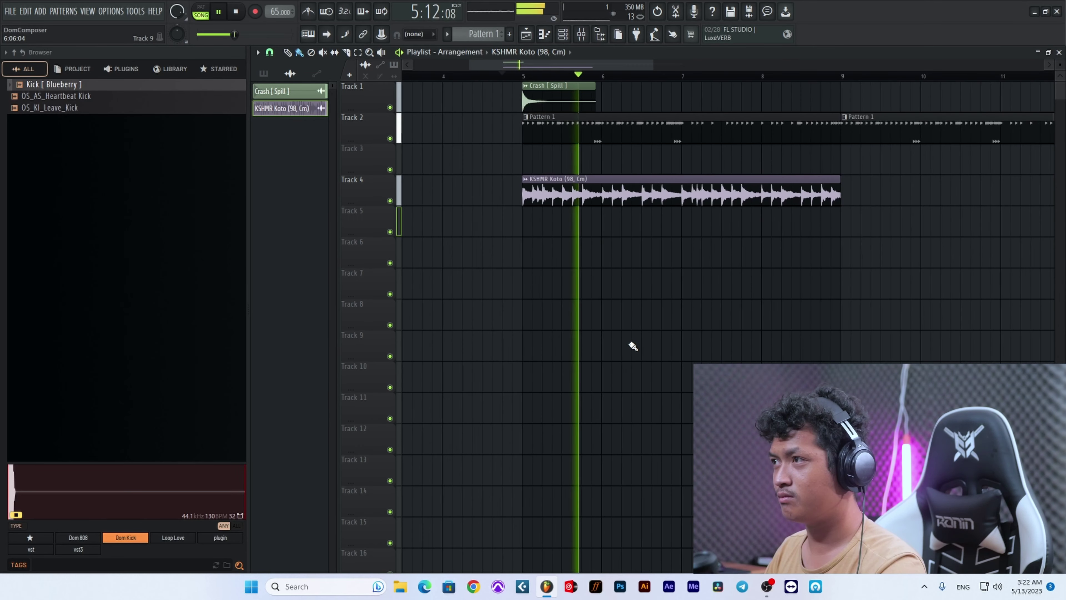
{"action": "double_click", "coordinate": [555, 193]}
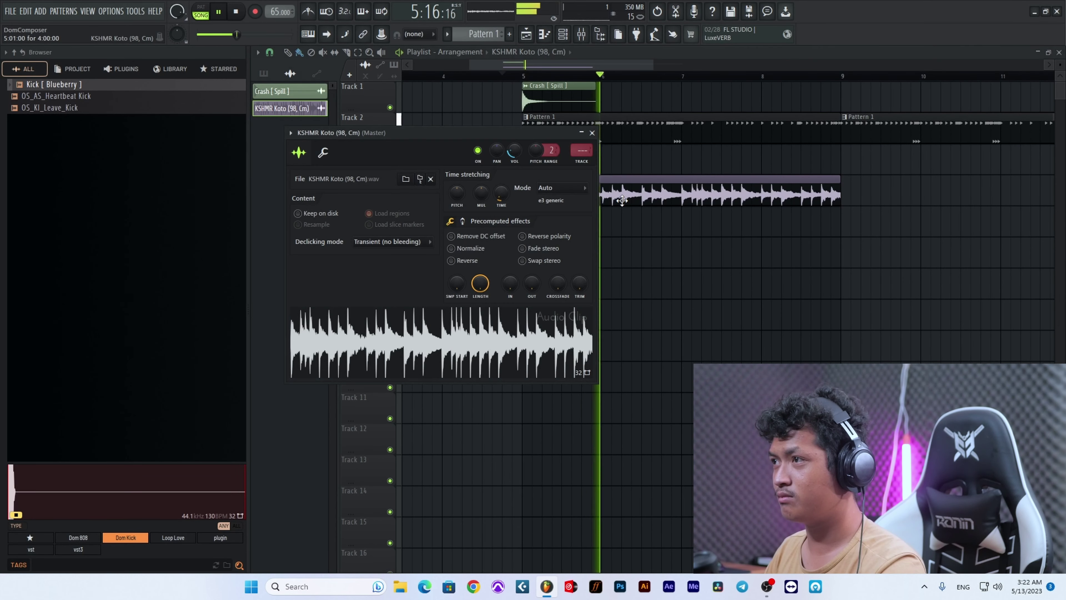
{"action": "left_click", "coordinate": [550, 188]}
{"action": "left_click", "coordinate": [559, 216]}
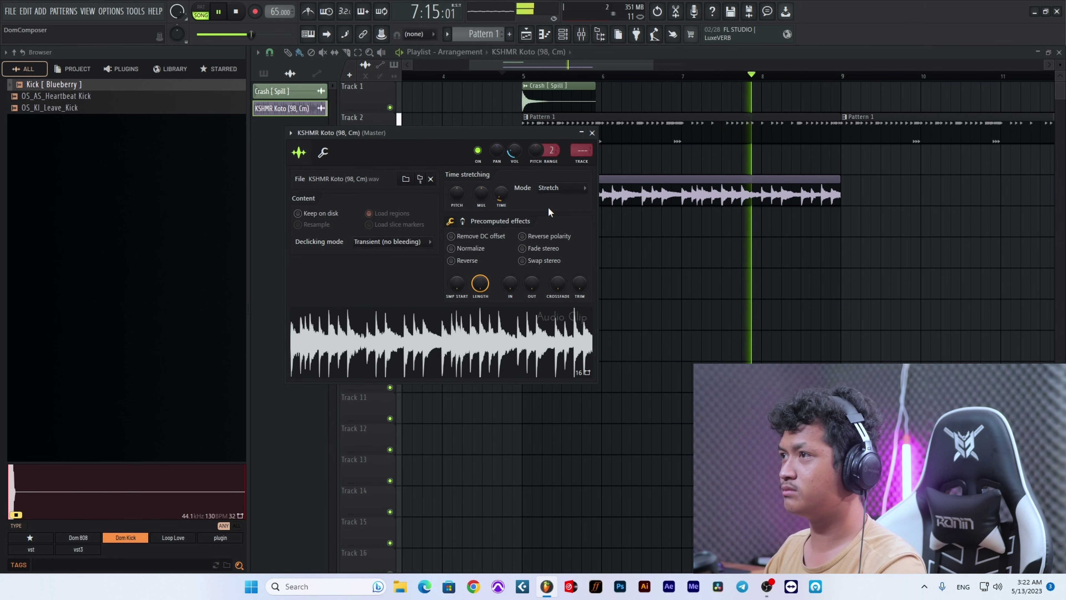
{"action": "key", "text": "Escape"}
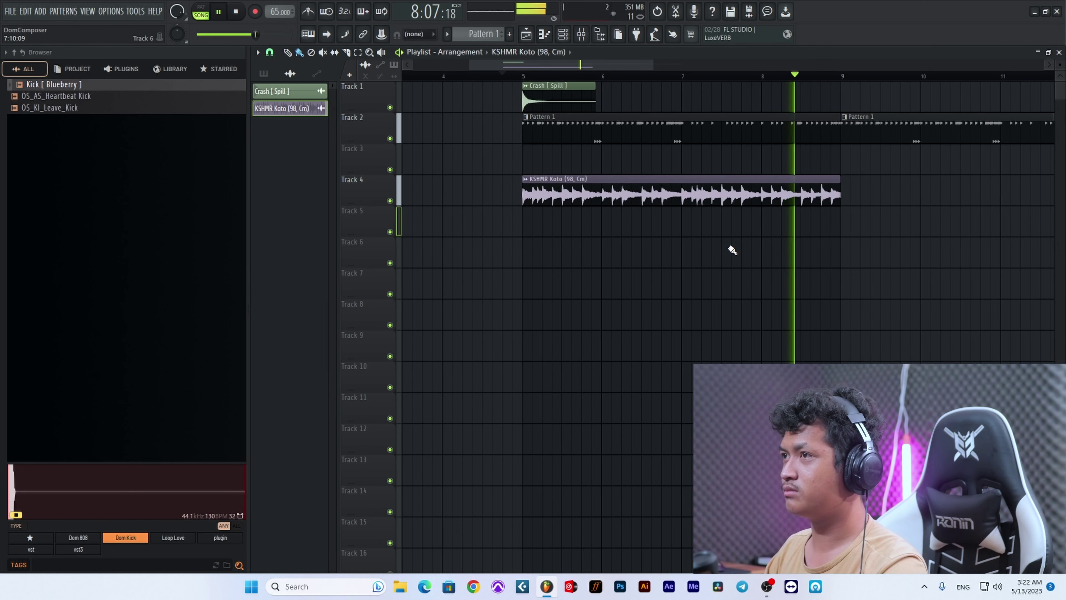
Step: Stop playback, move the koto clip to Track 3 at bar 1 and play the arrangement from the start
{"action": "scroll", "coordinate": [774, 257], "scroll_direction": "down", "scroll_amount": 4}
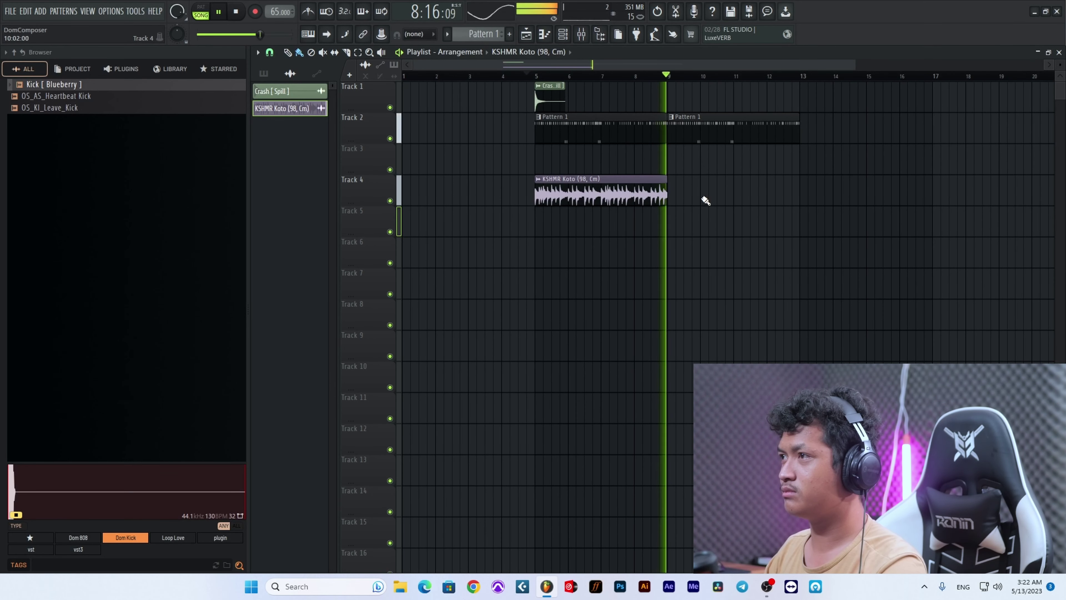
{"action": "key", "text": "space"}
{"action": "left_click_drag", "start_coordinate": [609, 193], "coordinate": [476, 162]}
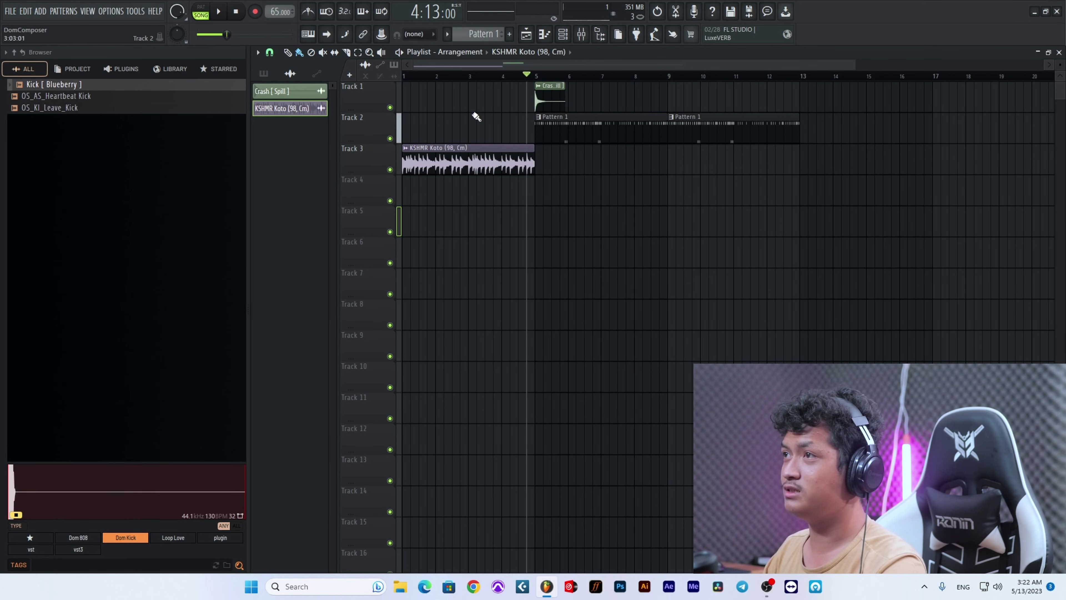
{"action": "key", "text": "space"}
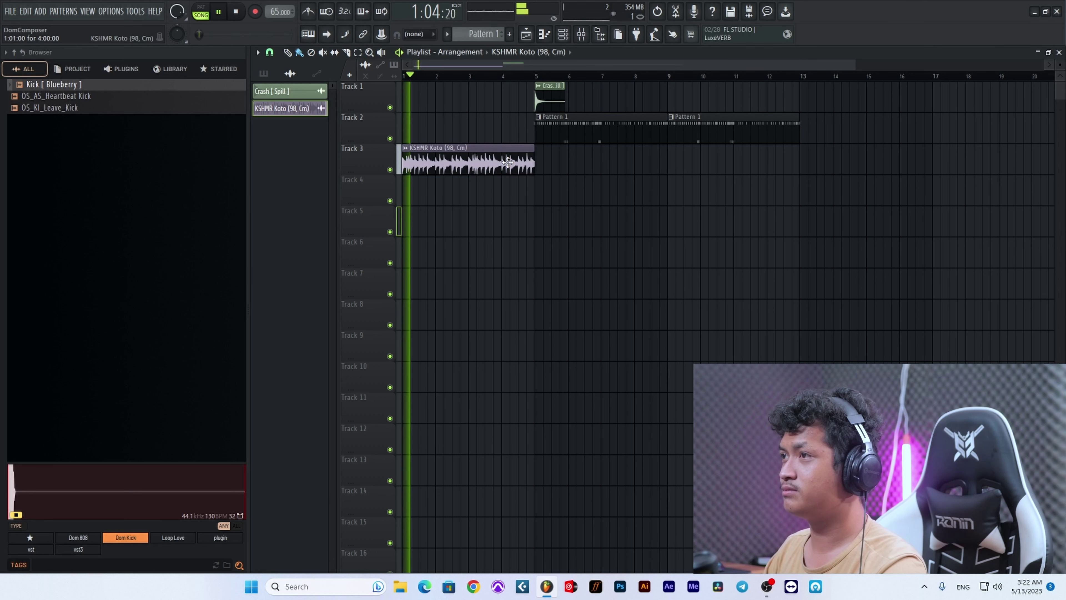
Step: Raise the koto clip's pitch shift to +200 cents and replay it from bar 1
{"action": "double_click", "coordinate": [322, 110]}
{"action": "key", "text": "space"}
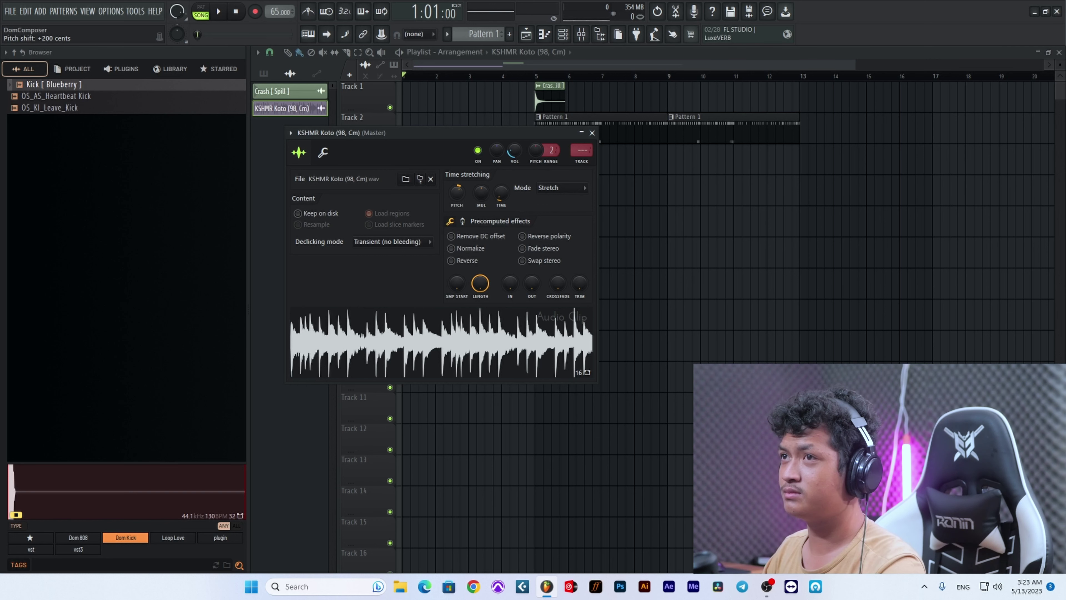
{"action": "key", "text": "space"}
{"action": "right_click", "coordinate": [622, 231]}
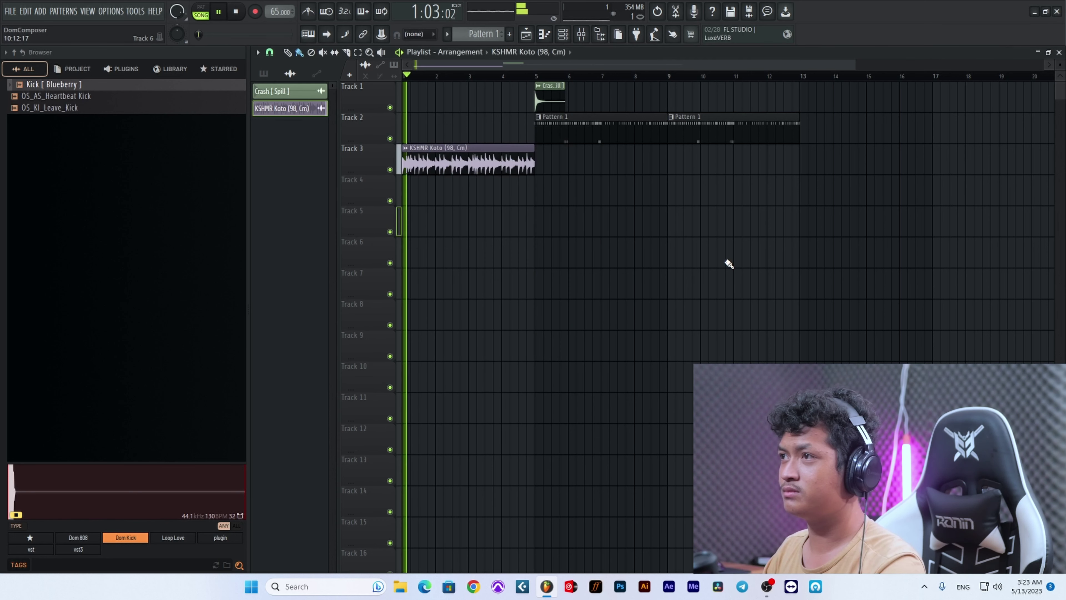
{"action": "left_click", "coordinate": [562, 34]}
{"action": "right_click", "coordinate": [627, 93]}
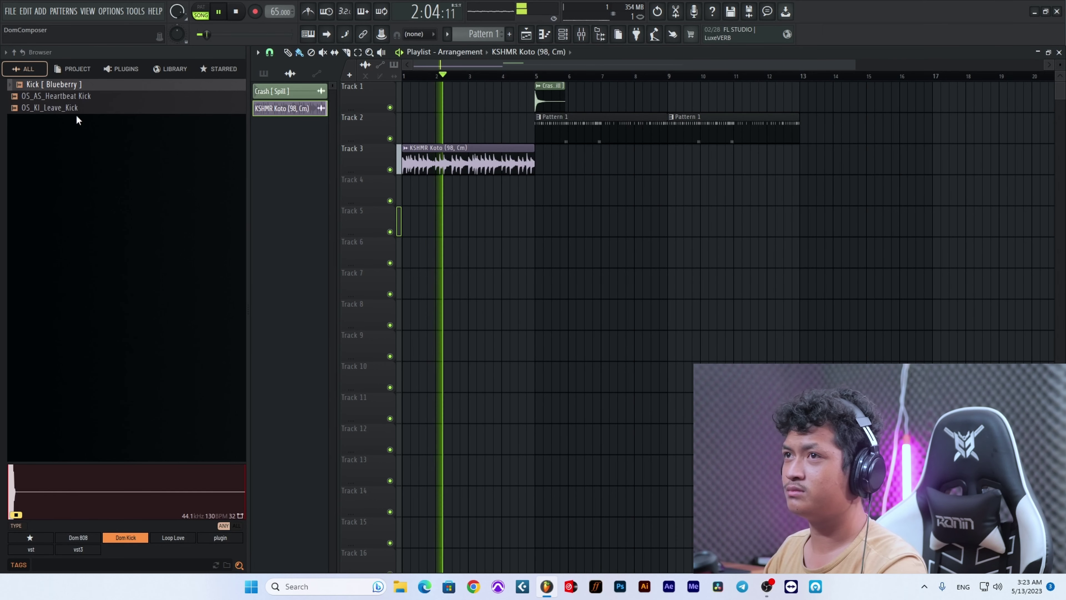
Step: Clear the browser's tag filters, stop playback and look through the flute and guitar folders in Sounds of KSHMR Vol.4 Instruments
{"action": "left_click", "coordinate": [78, 551]}
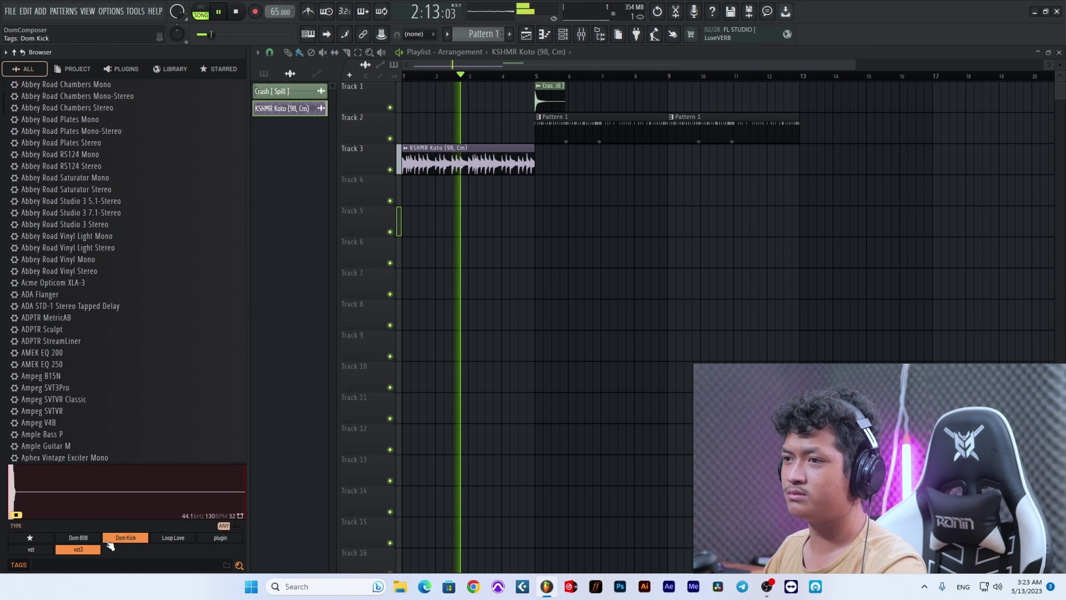
{"action": "left_click", "coordinate": [79, 549]}
{"action": "scroll", "coordinate": [101, 377], "scroll_direction": "up", "scroll_amount": 4}
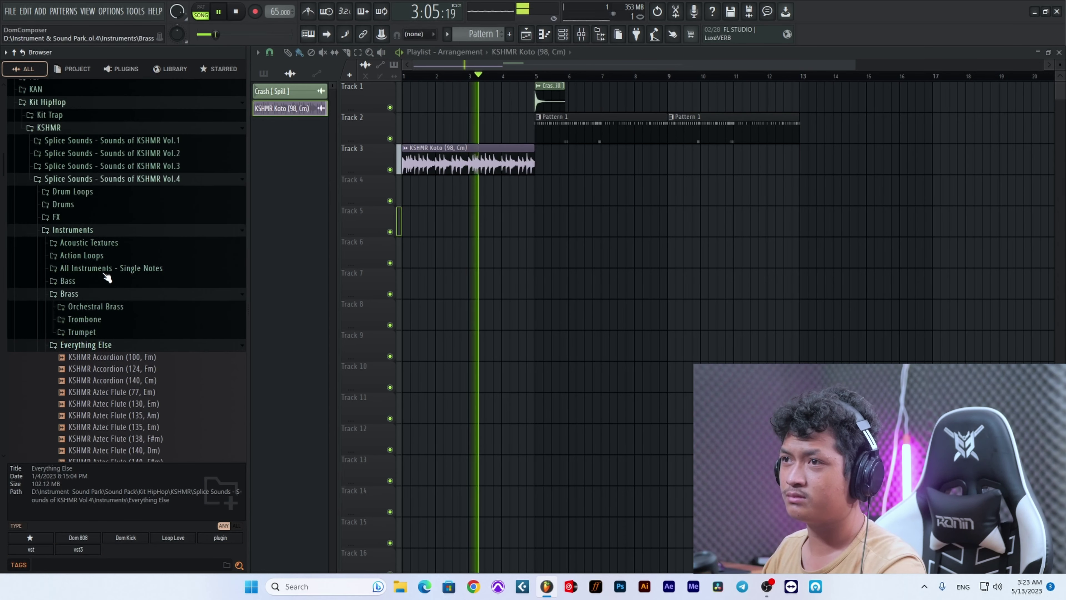
{"action": "key", "text": "space"}
{"action": "left_click", "coordinate": [103, 366]}
{"action": "scroll", "coordinate": [105, 357], "scroll_direction": "down", "scroll_amount": 3}
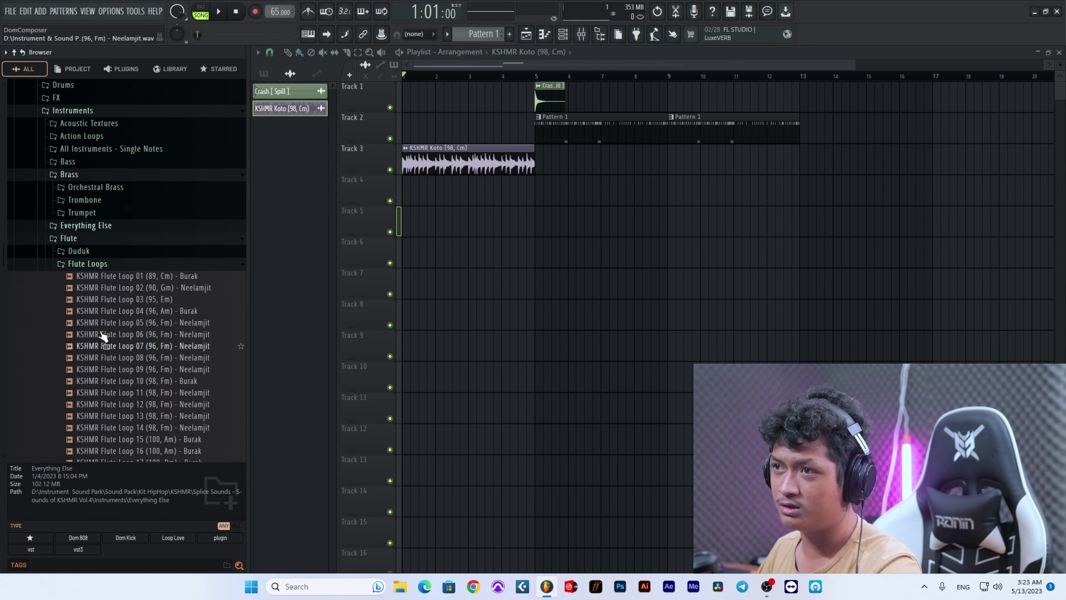
{"action": "left_click", "coordinate": [104, 263]}
{"action": "scroll", "coordinate": [126, 336], "scroll_direction": "down", "scroll_amount": 2}
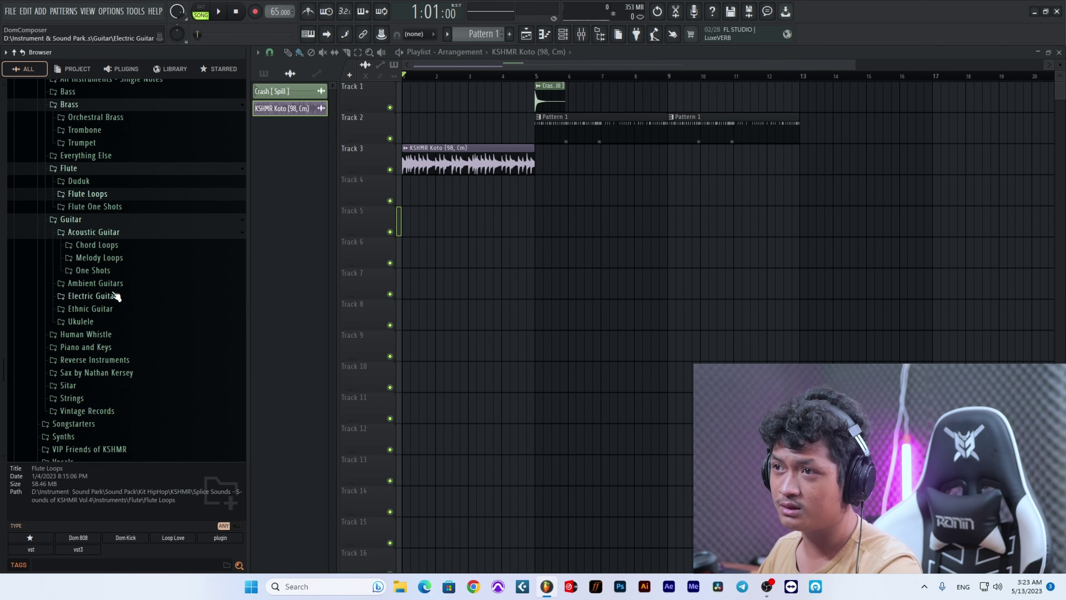
Step: Audition the Full Mix and Melody versions of KSHMR Ukulele Chord Loop 04 (125, Cm) from the Ukulele folder
{"action": "left_click", "coordinate": [113, 310]}
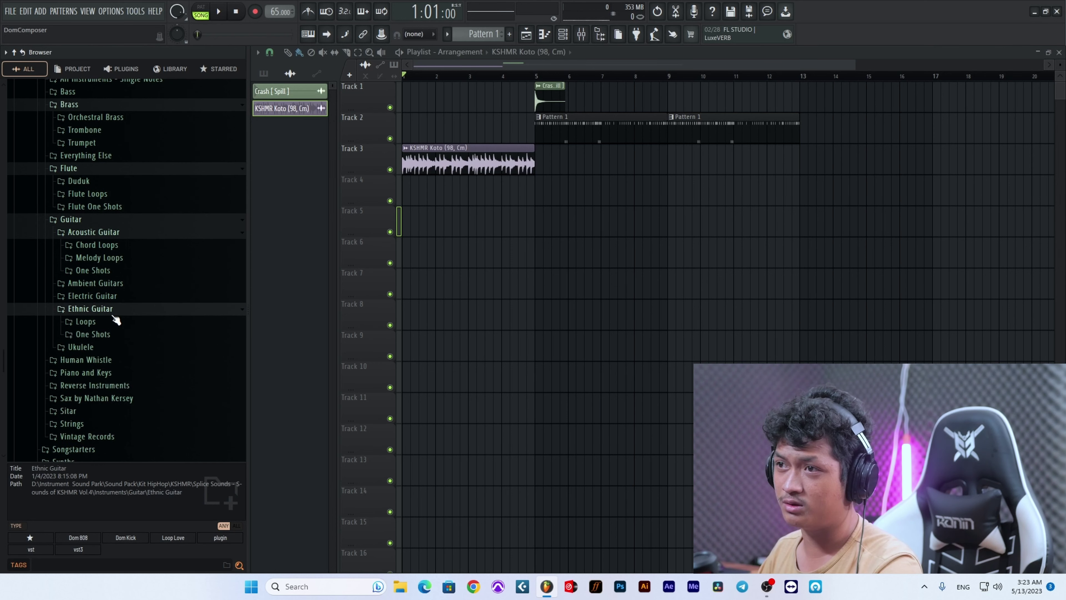
{"action": "left_click", "coordinate": [110, 350]}
{"action": "left_click", "coordinate": [189, 328]}
{"action": "scroll", "coordinate": [197, 338], "scroll_direction": "down", "scroll_amount": 2}
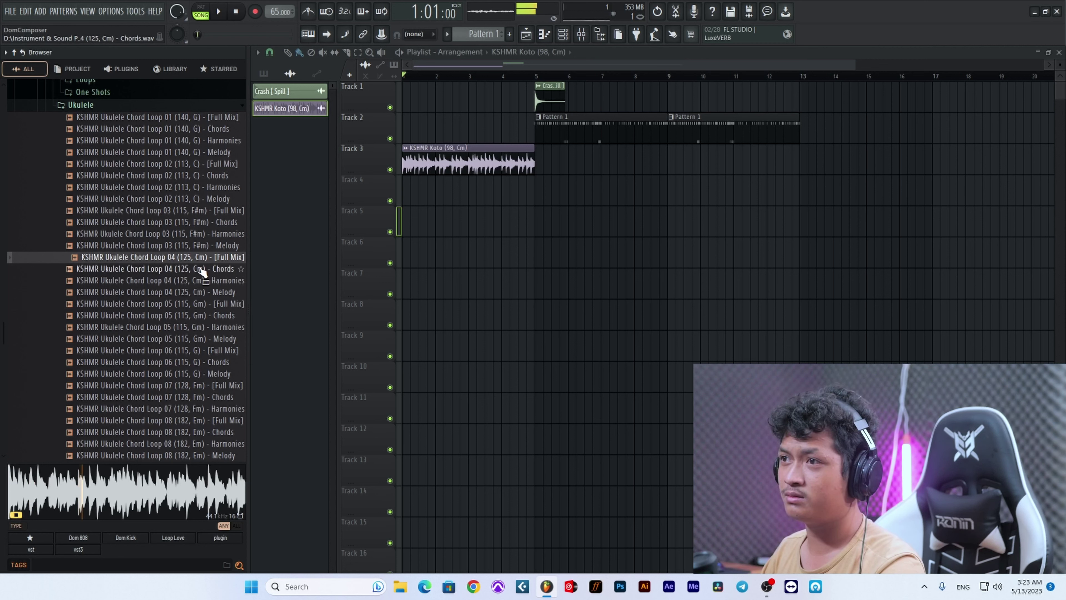
{"action": "left_click", "coordinate": [203, 294]}
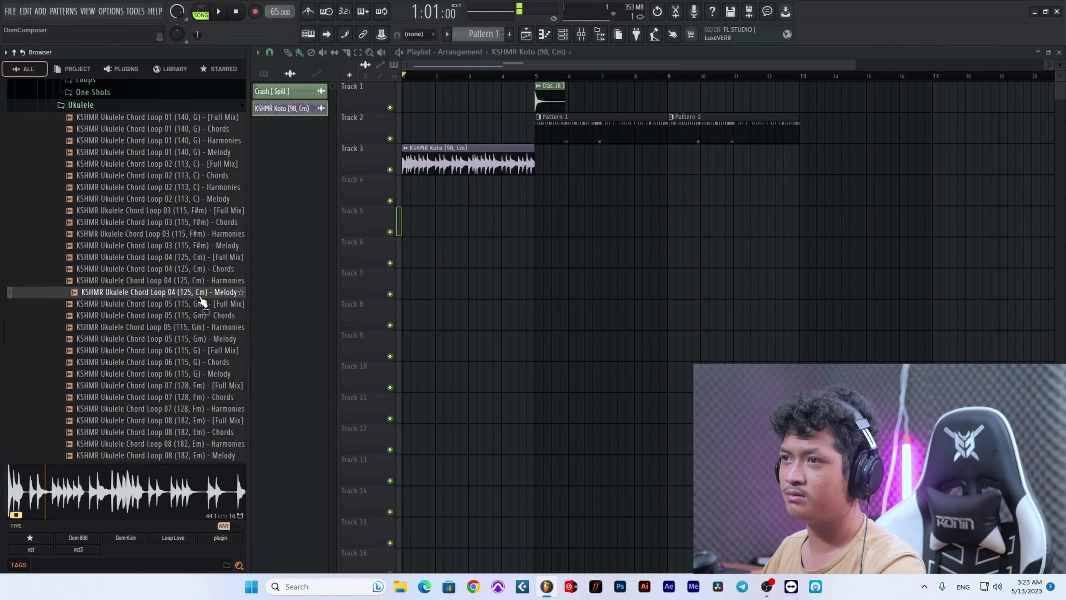
Step: Place KSHMR Ukulele Chord Loop 04 (125, Cm) - Melody on Track 5 at bar 5 and fit it to the project tempo
{"action": "left_click_drag", "start_coordinate": [201, 299], "coordinate": [544, 215]}
{"action": "left_click", "coordinate": [538, 214]}
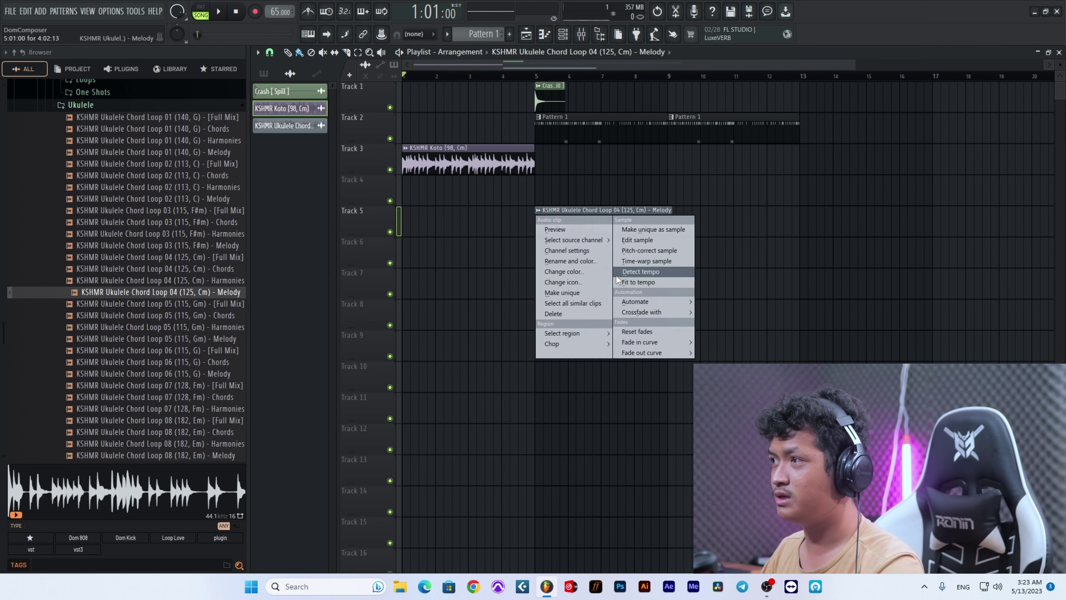
{"action": "left_click", "coordinate": [616, 275]}
{"action": "left_click", "coordinate": [541, 338]}
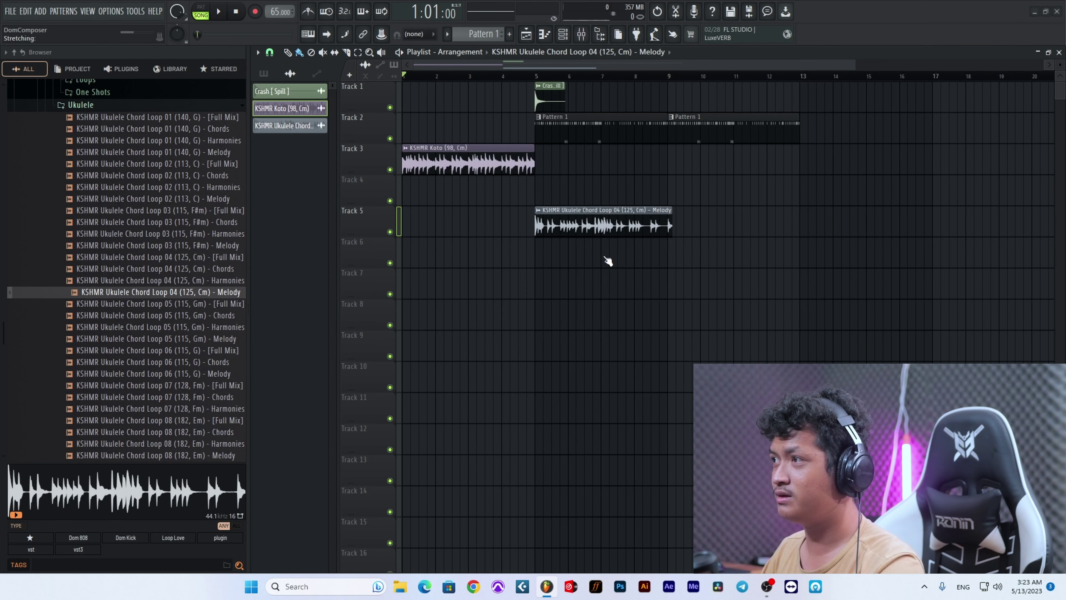
Step: Set the ukulele clip's time-stretching mode to Stretch, close its settings and keep the clip on Track 5
{"action": "double_click", "coordinate": [611, 226]}
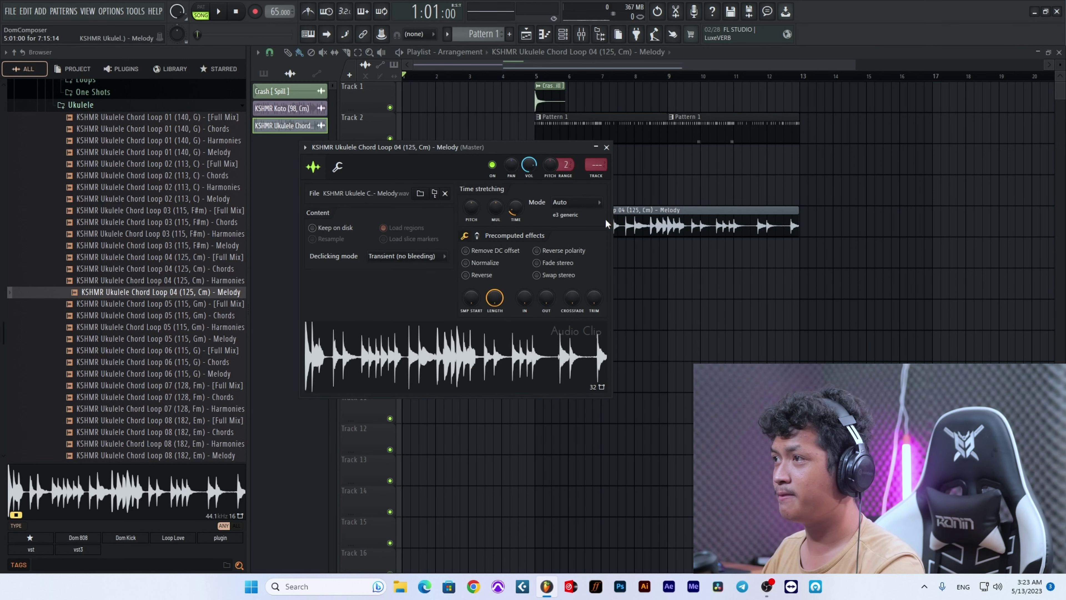
{"action": "left_click", "coordinate": [552, 203]}
{"action": "left_click", "coordinate": [575, 234]}
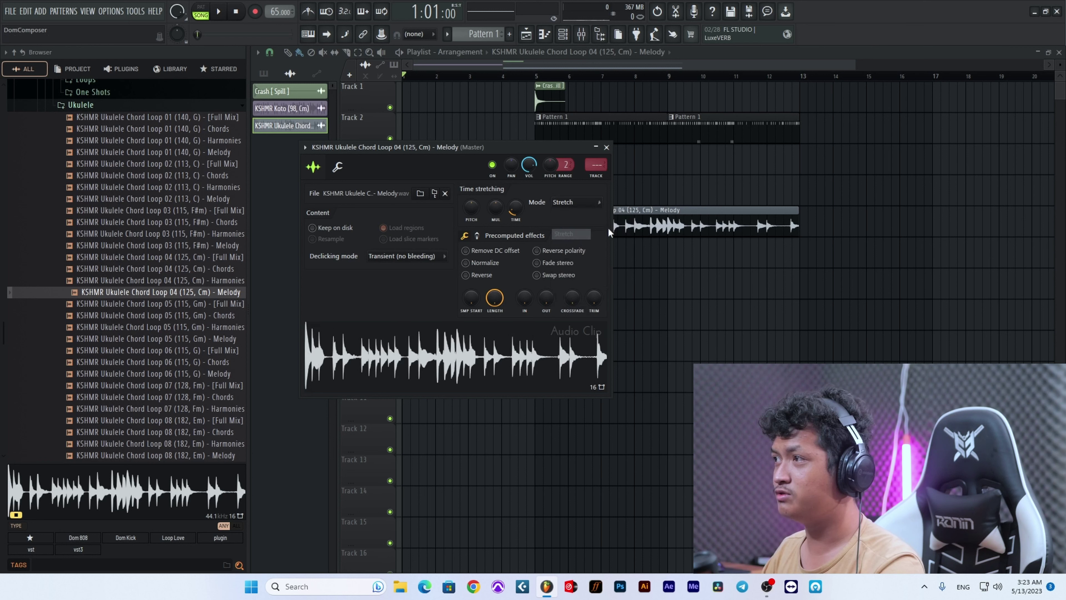
{"action": "right_click", "coordinate": [668, 232]}
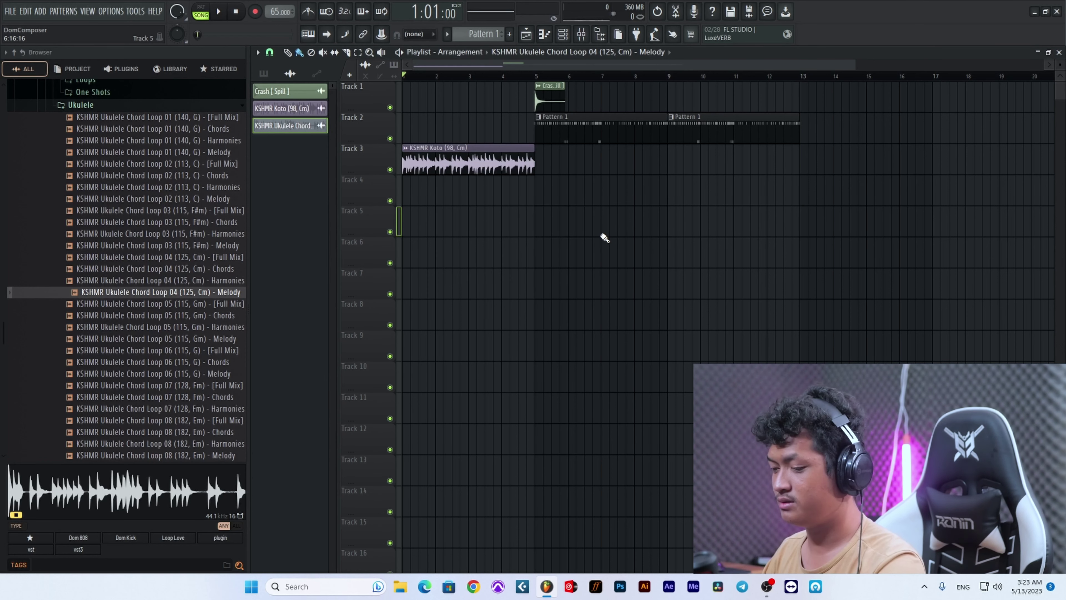
{"action": "key", "text": "ctrl+z"}
Step: Raise the ukulele clip's time-stretching pitch shift and check the koto clip's channel settings
{"action": "double_click", "coordinate": [586, 226]}
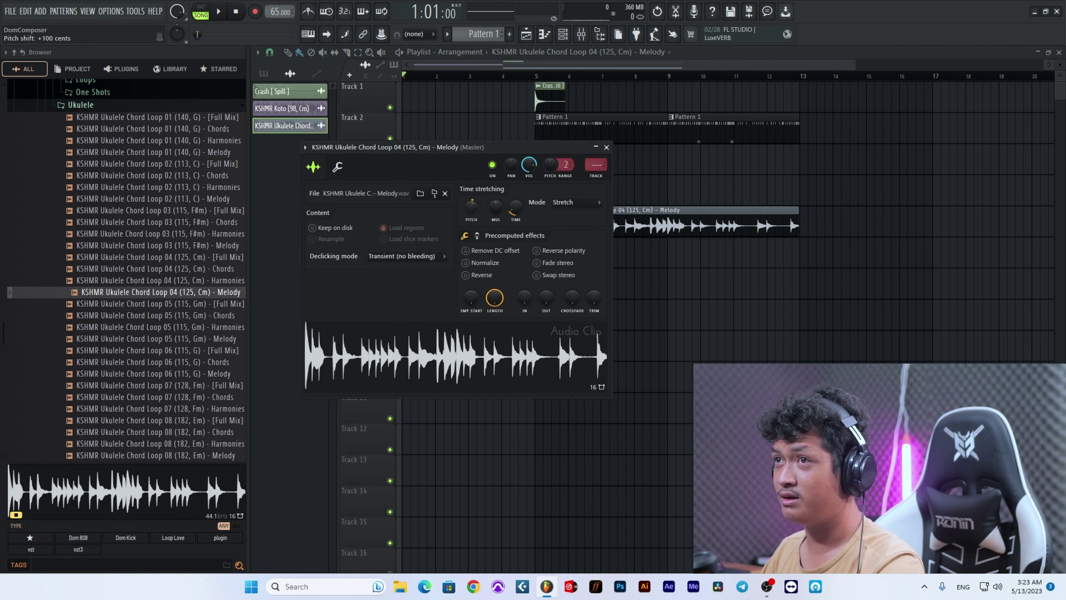
{"action": "left_click_drag", "start_coordinate": [471, 207], "coordinate": [470, 203]}
{"action": "key", "text": "Escape"}
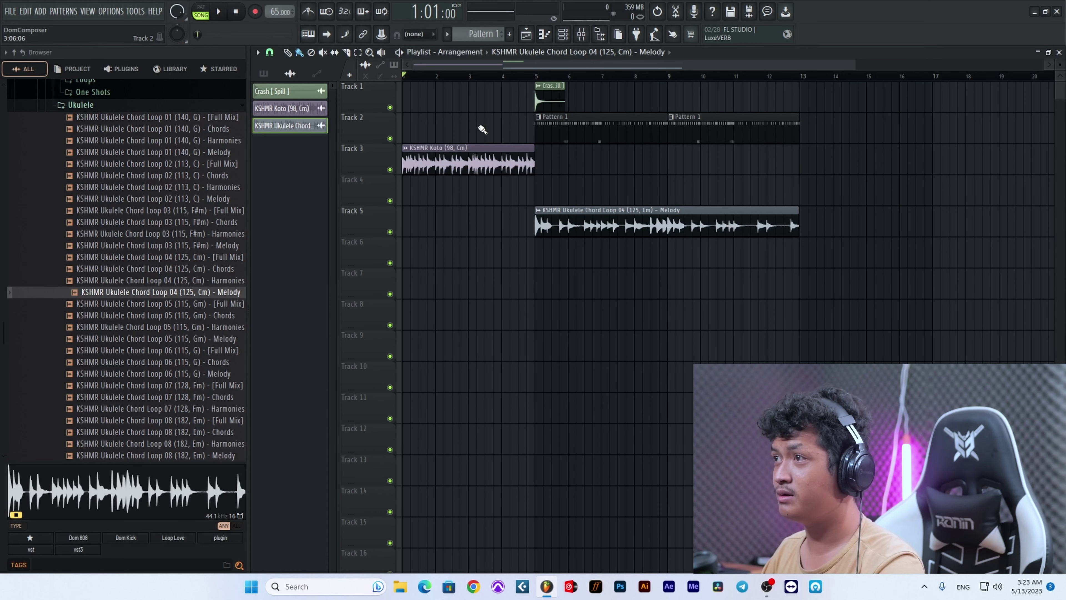
{"action": "double_click", "coordinate": [456, 164]}
{"action": "key", "text": "Escape"}
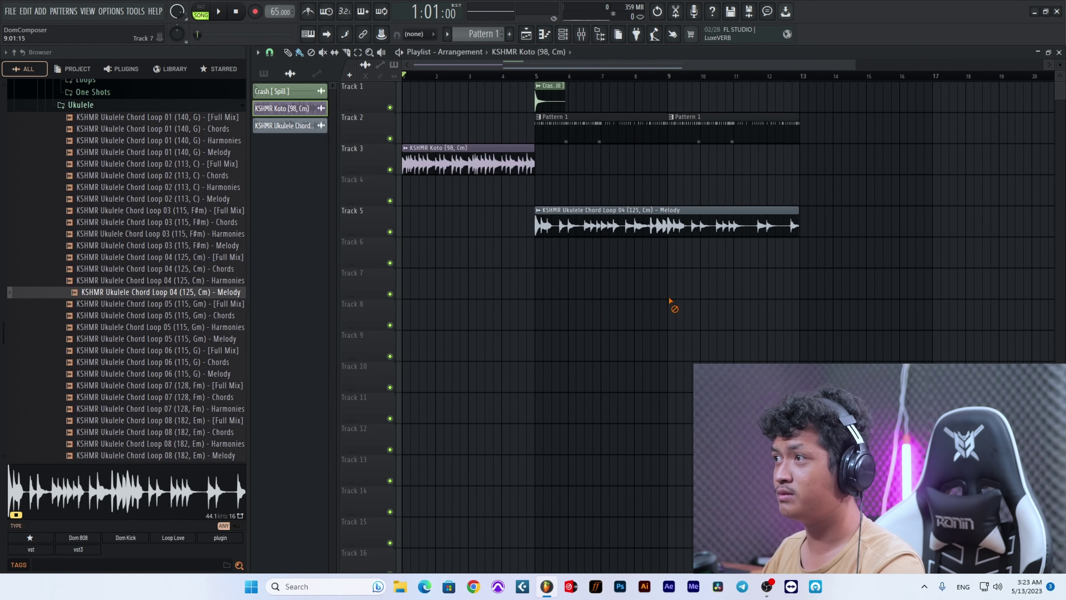
Step: Play the arrangement from bar 5, lower the ukulele clip's channel volume and stop playback
{"action": "left_click", "coordinate": [536, 76]}
{"action": "key", "text": "space"}
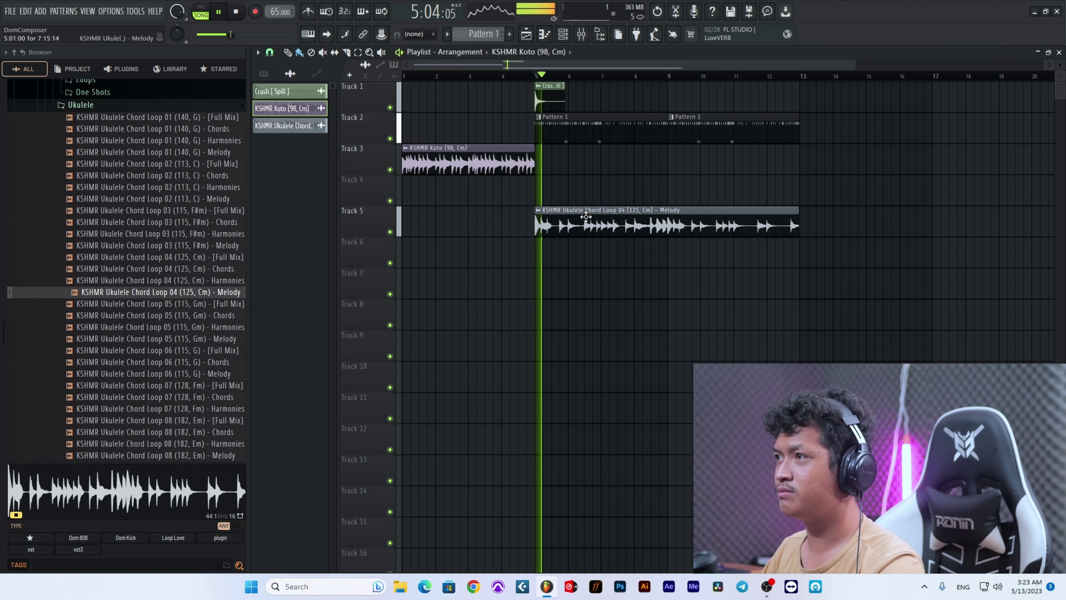
{"action": "double_click", "coordinate": [587, 223]}
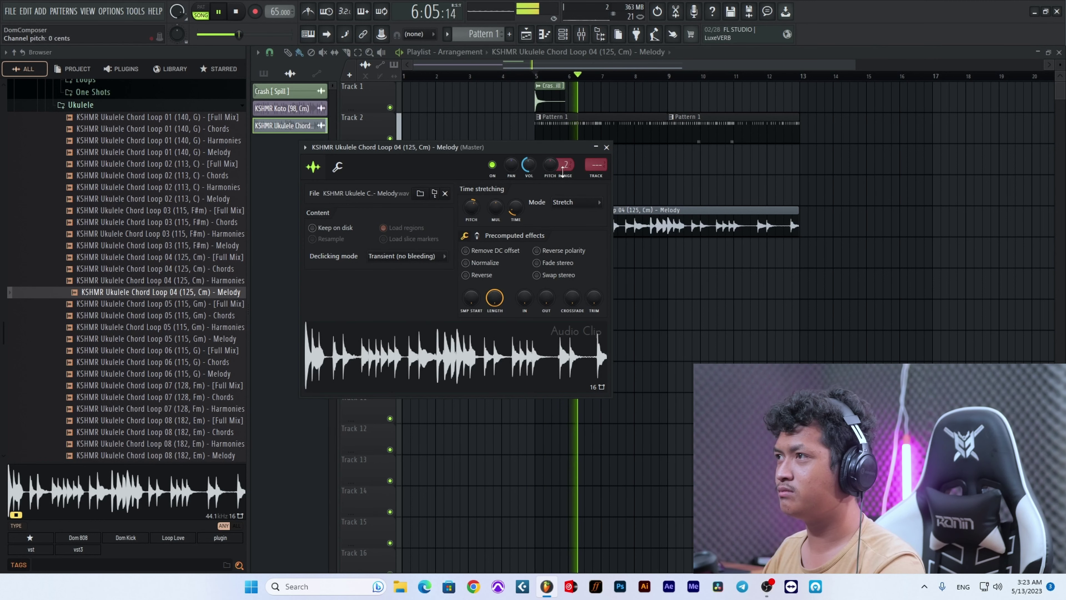
{"action": "key", "text": "Escape"}
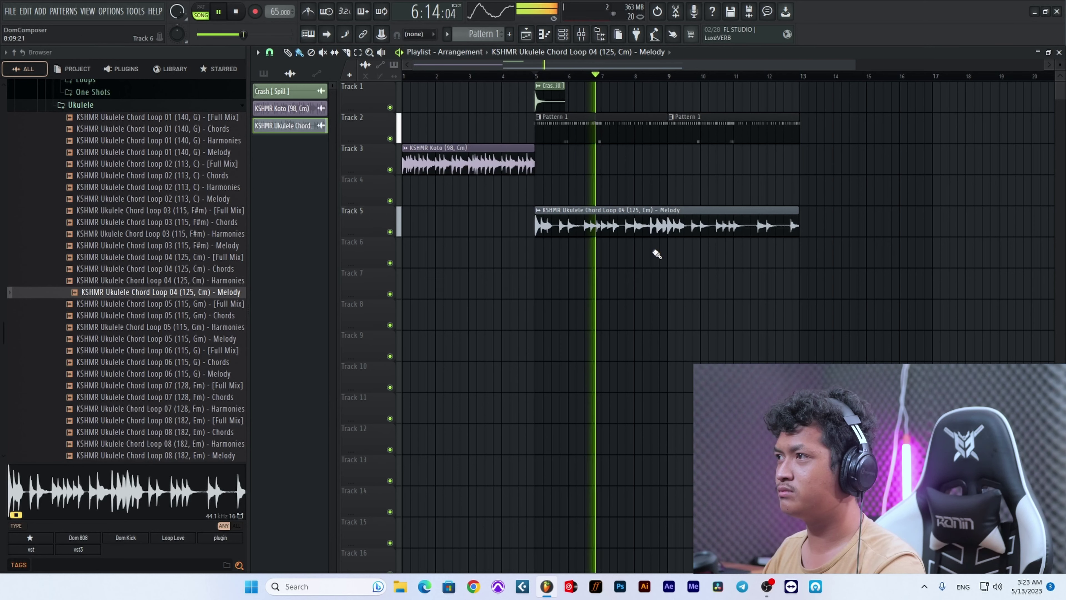
{"action": "scroll", "coordinate": [656, 254], "scroll_direction": "up", "scroll_amount": 3}
{"action": "scroll", "coordinate": [656, 252], "scroll_direction": "down", "scroll_amount": 4}
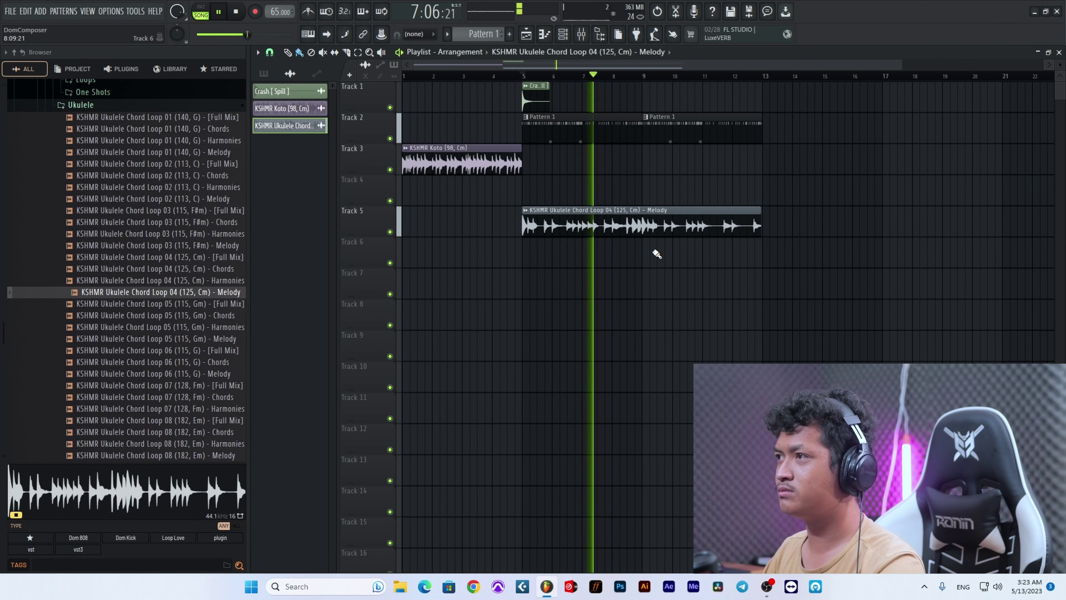
{"action": "key", "text": "space"}
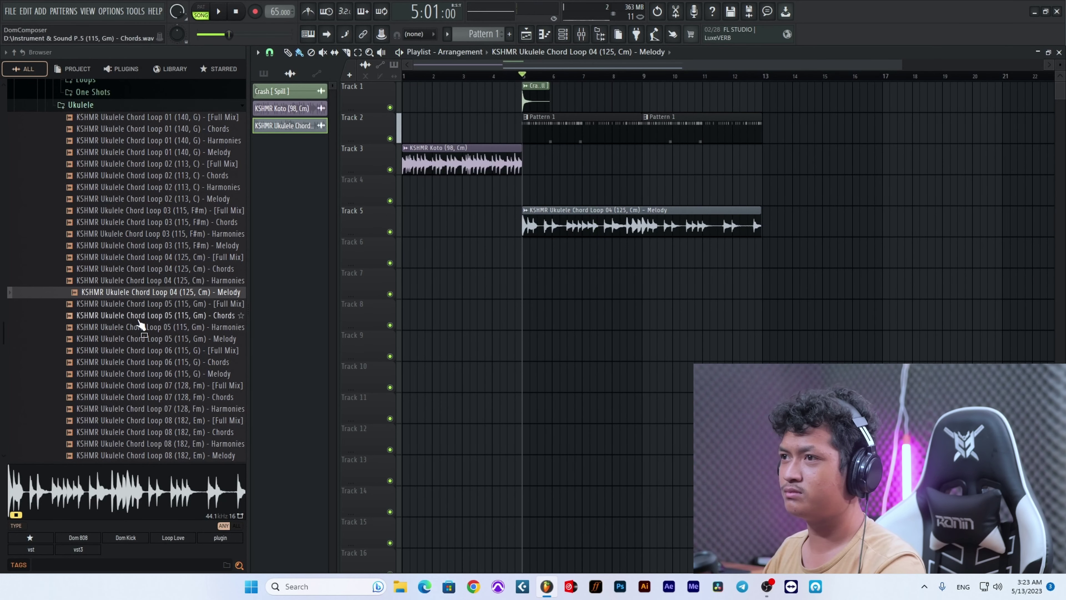
Step: Audition the Full Mix and Chords of KSHMR Ukulele Chord Loop 05 (115, Gm) and the Chords of Loop 06 (115, G)
{"action": "left_click", "coordinate": [200, 306]}
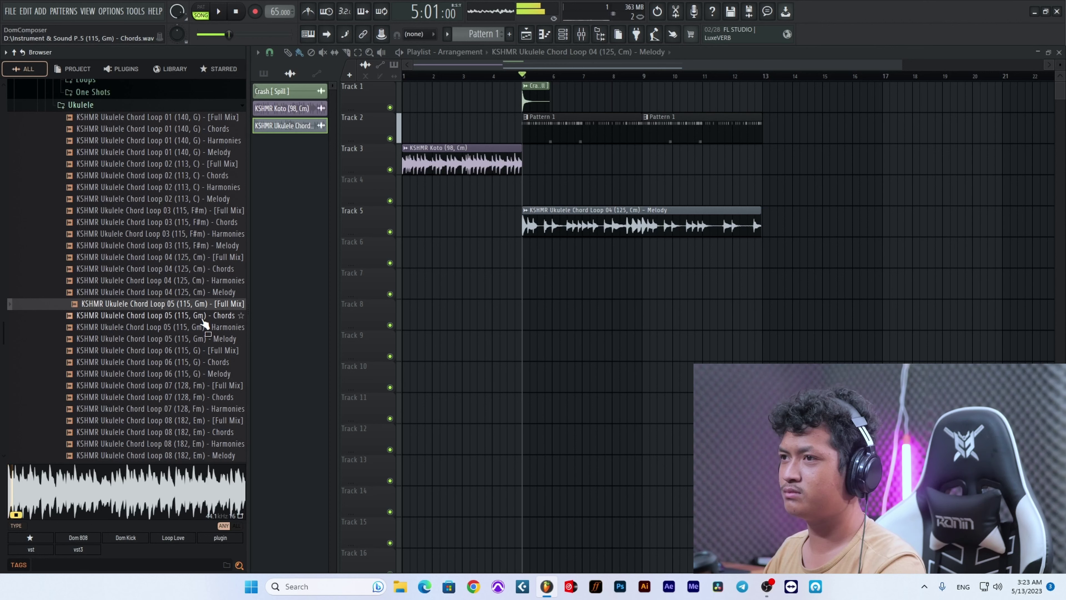
{"action": "left_click", "coordinate": [203, 319]}
{"action": "left_click", "coordinate": [200, 362]}
{"action": "scroll", "coordinate": [203, 363], "scroll_direction": "down", "scroll_amount": 8}
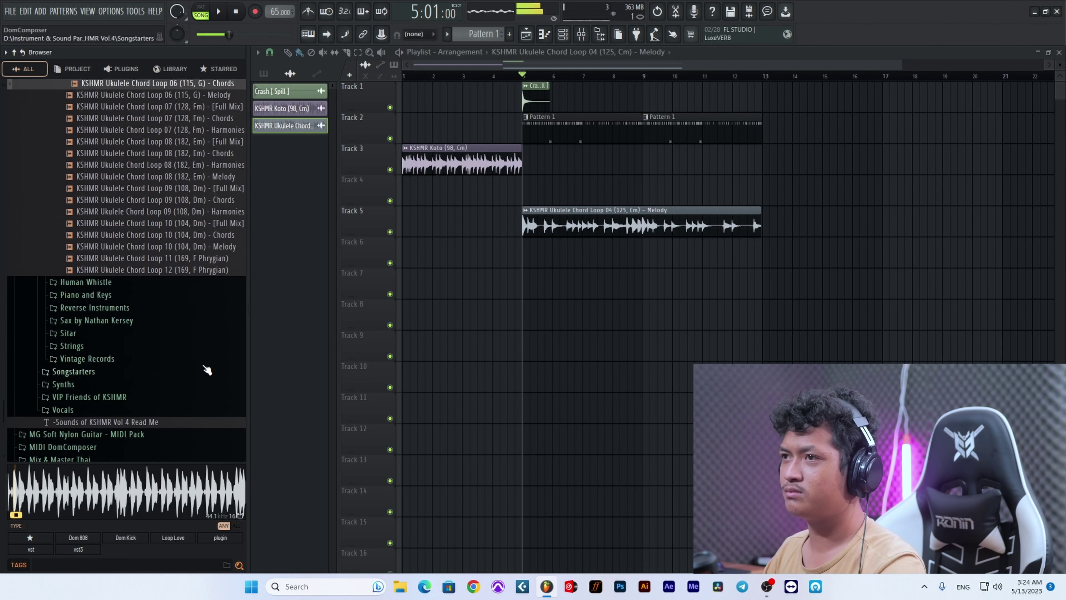
Step: Browse the One Shots in the Human Whistle folder and audition KSHMR Whistle One Shot 10
{"action": "left_click", "coordinate": [101, 281]}
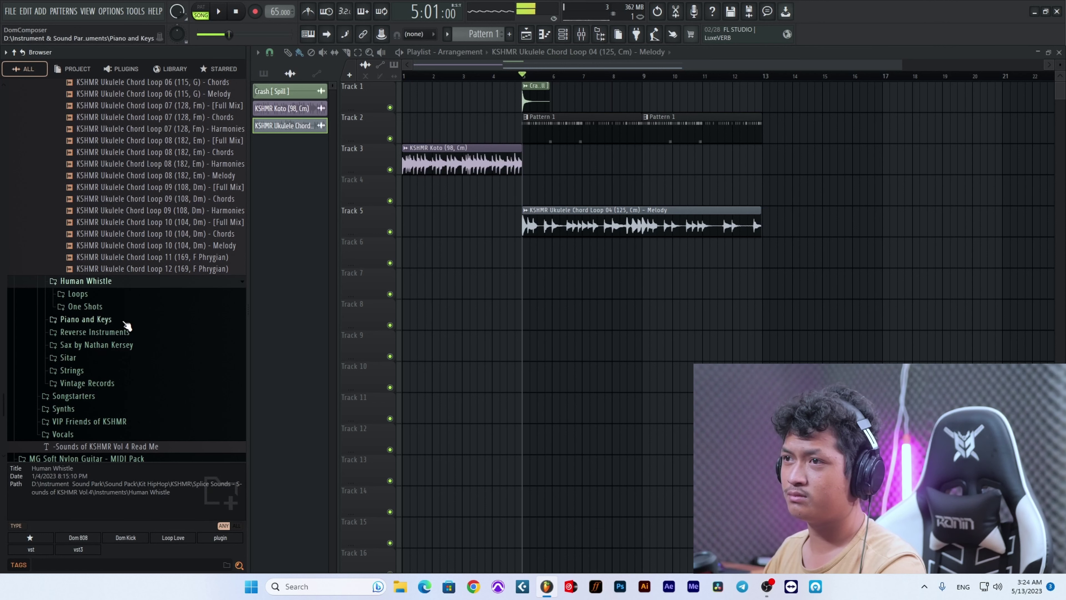
{"action": "left_click", "coordinate": [123, 308]}
{"action": "left_click", "coordinate": [128, 330]}
{"action": "left_click", "coordinate": [152, 397]}
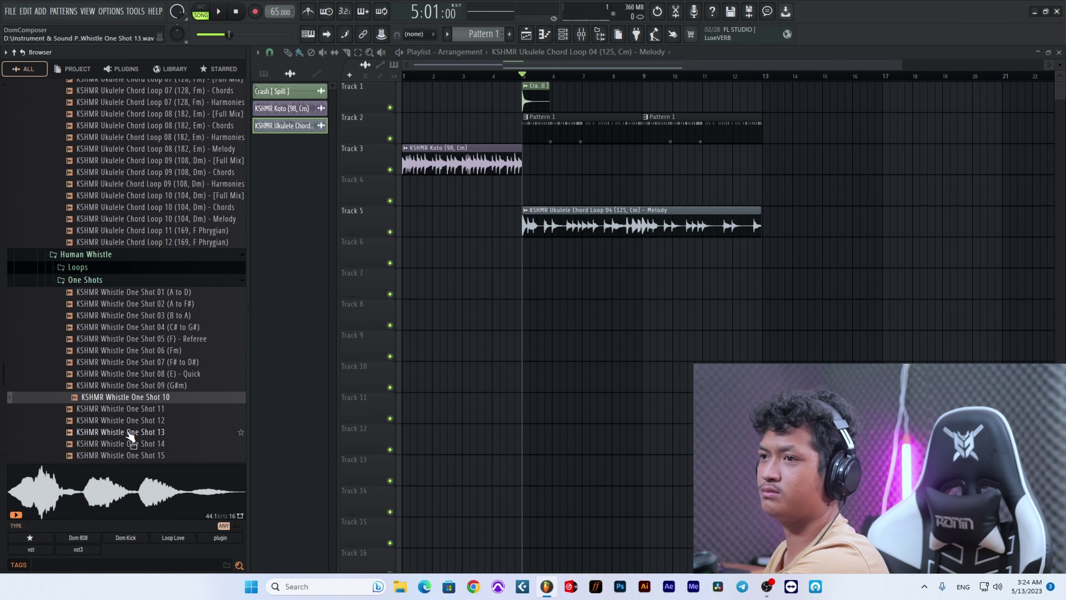
Step: Audition KSHMR Whistle One Shot 13 and One Shot 15 in the Human Whistle folder
{"action": "left_click", "coordinate": [126, 432]}
{"action": "scroll", "coordinate": [149, 406], "scroll_direction": "down", "scroll_amount": 4}
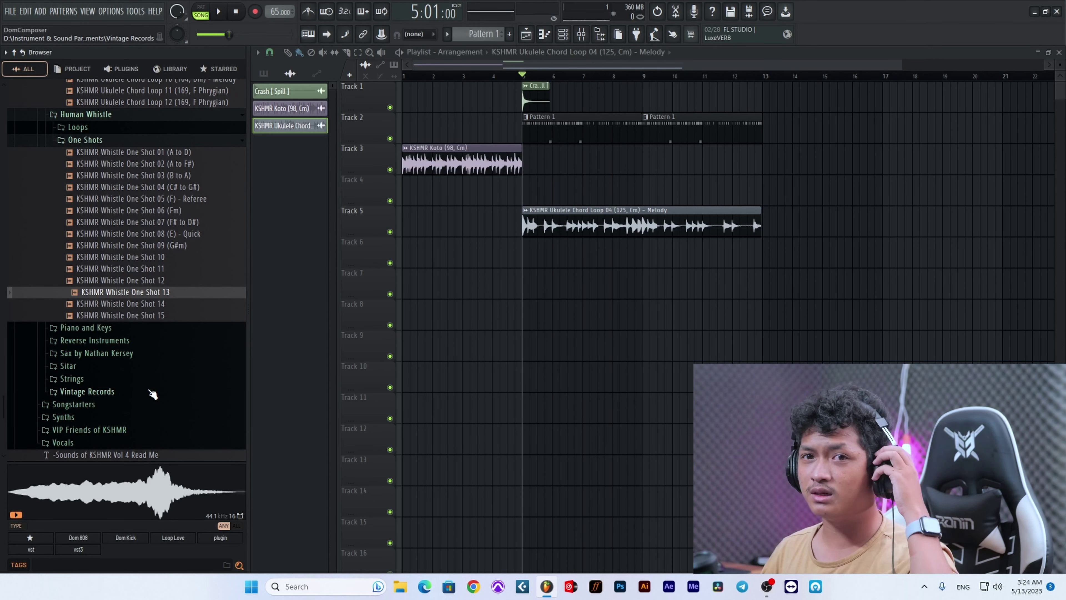
{"action": "left_click", "coordinate": [127, 319]}
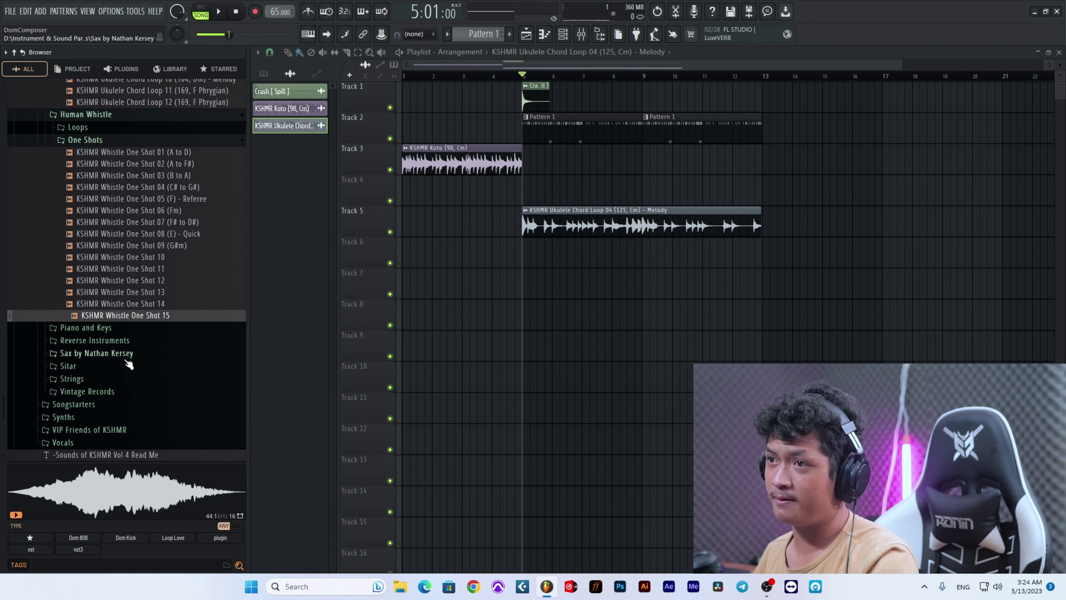
Step: Open the Sax by Nathan Kersey folder and audition several sax loops, including KSHMR Sax Loop 22 (98, Gm) and 36 (101, Fm)
{"action": "left_click", "coordinate": [113, 357]}
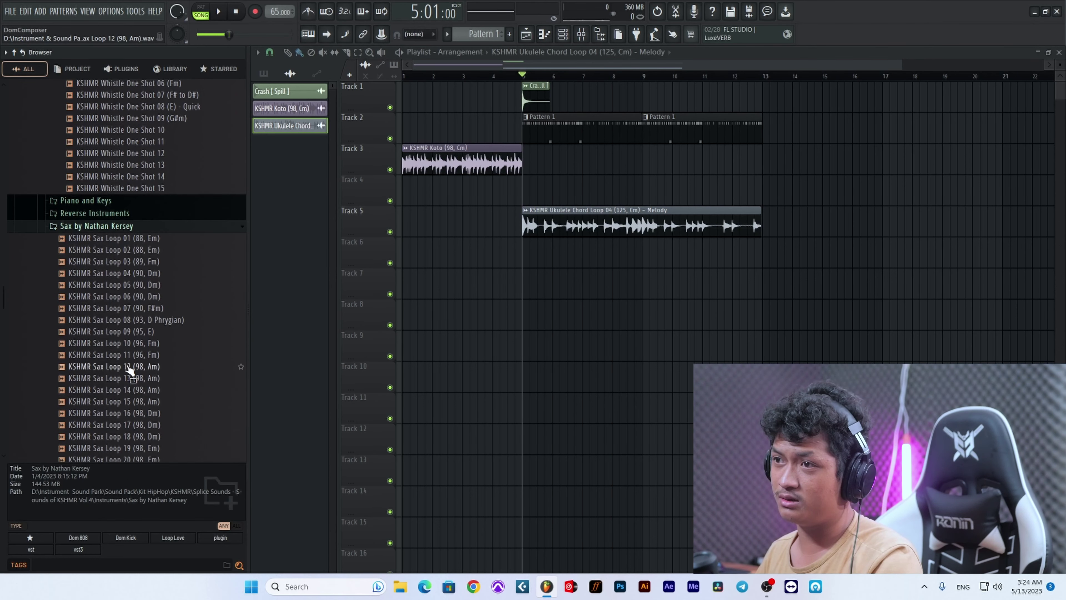
{"action": "left_click", "coordinate": [131, 375]}
{"action": "scroll", "coordinate": [135, 374], "scroll_direction": "down", "scroll_amount": 3}
{"action": "left_click", "coordinate": [139, 343]}
{"action": "scroll", "coordinate": [138, 369], "scroll_direction": "down", "scroll_amount": 4}
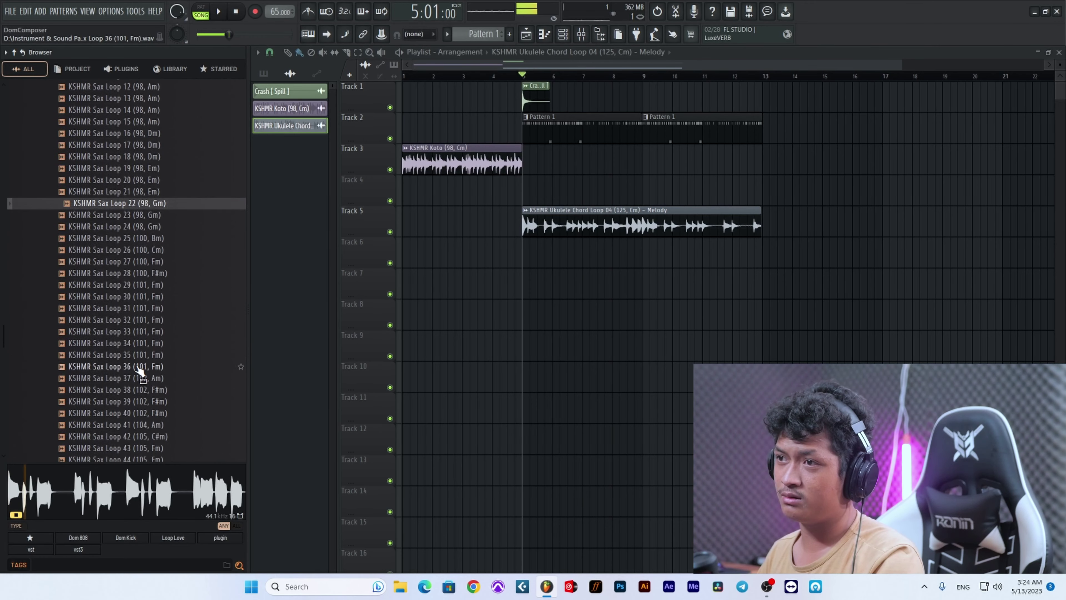
{"action": "left_click", "coordinate": [141, 368]}
{"action": "scroll", "coordinate": [144, 378], "scroll_direction": "down", "scroll_amount": 4}
{"action": "left_click", "coordinate": [146, 402]}
{"action": "scroll", "coordinate": [148, 386], "scroll_direction": "down", "scroll_amount": 10}
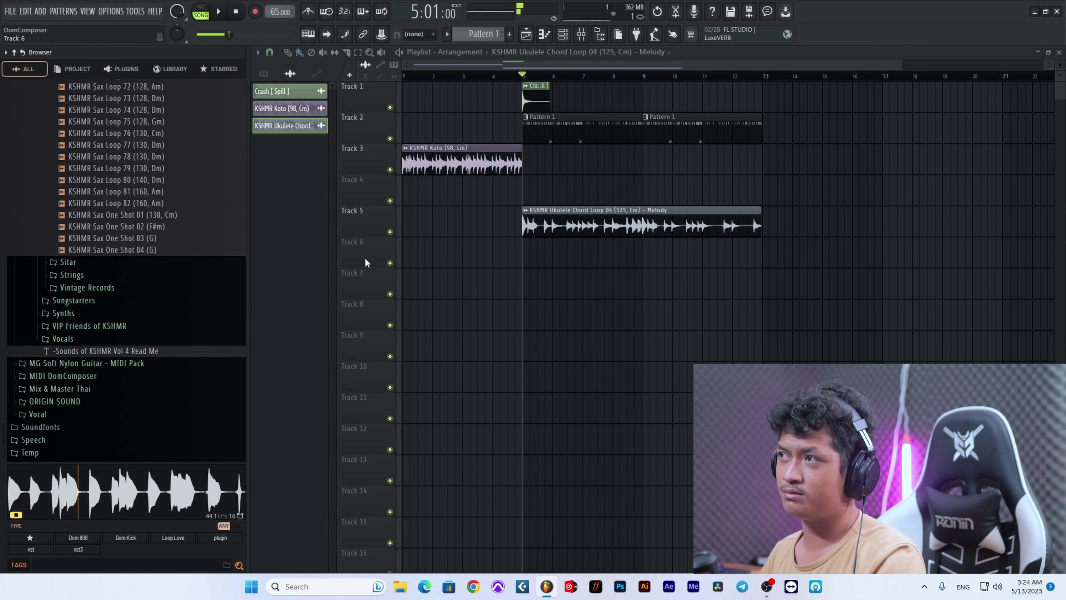
Step: Play the arrangement from bar 5 while checking the ukulele clip's channel settings, open the Strings folder and stop playback
{"action": "key", "text": "space"}
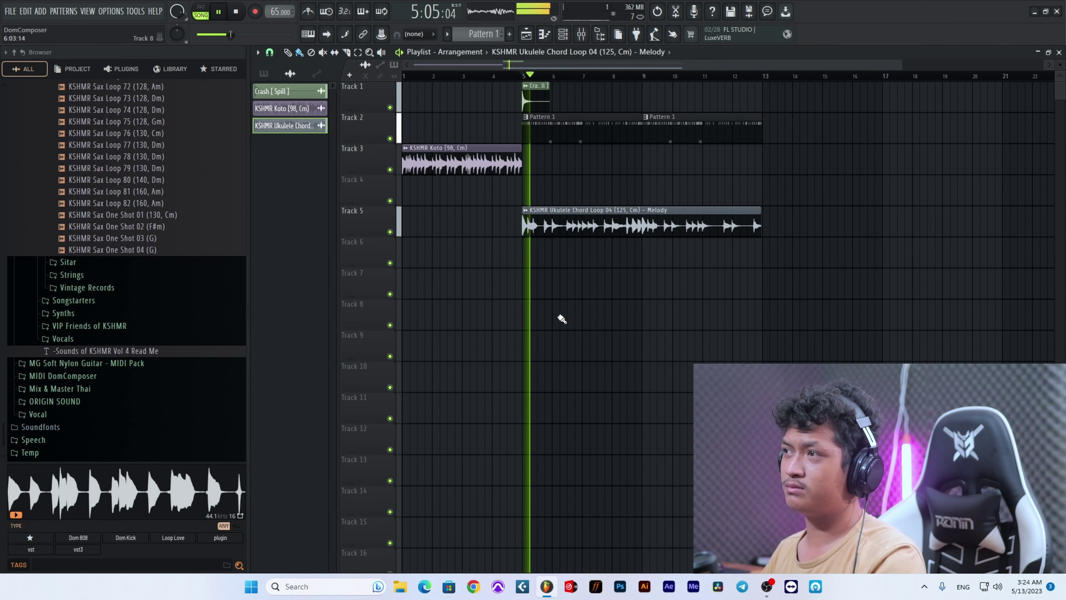
{"action": "double_click", "coordinate": [554, 231]}
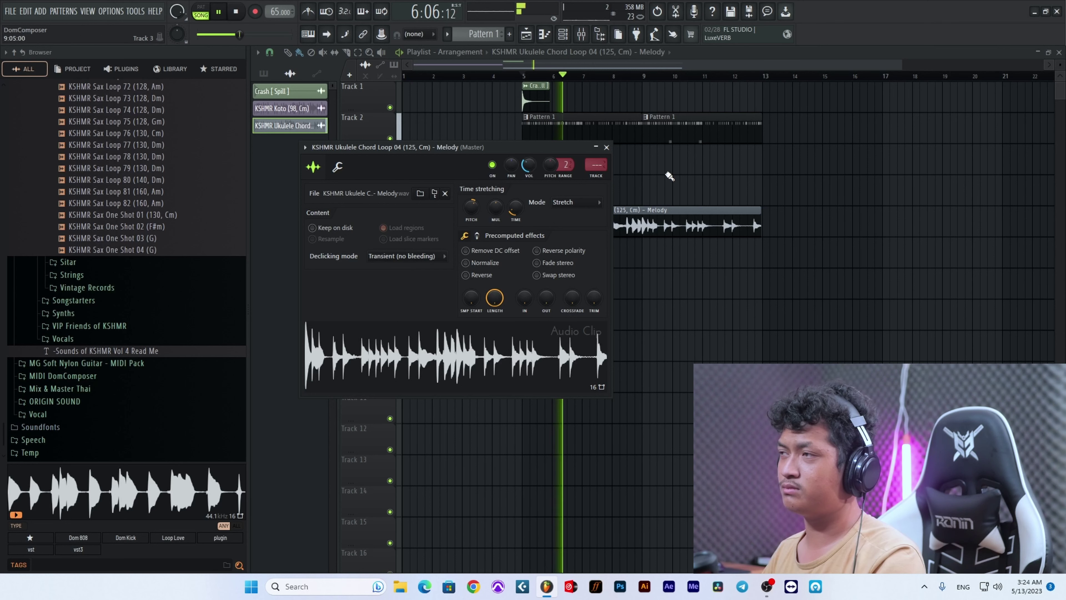
{"action": "key", "text": "Escape"}
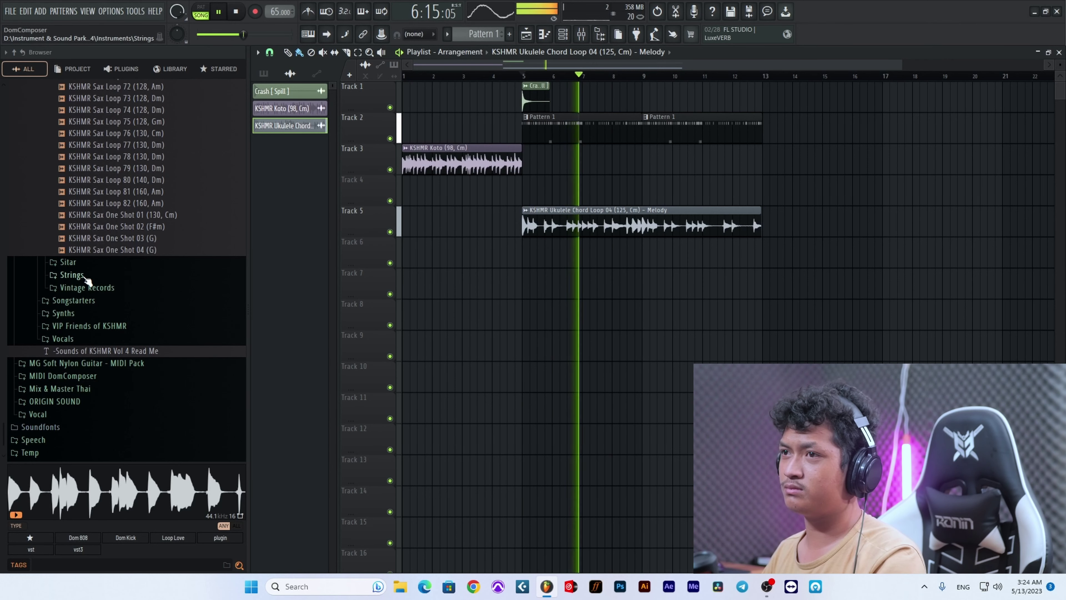
{"action": "left_click", "coordinate": [72, 275]}
{"action": "key", "text": "space"}
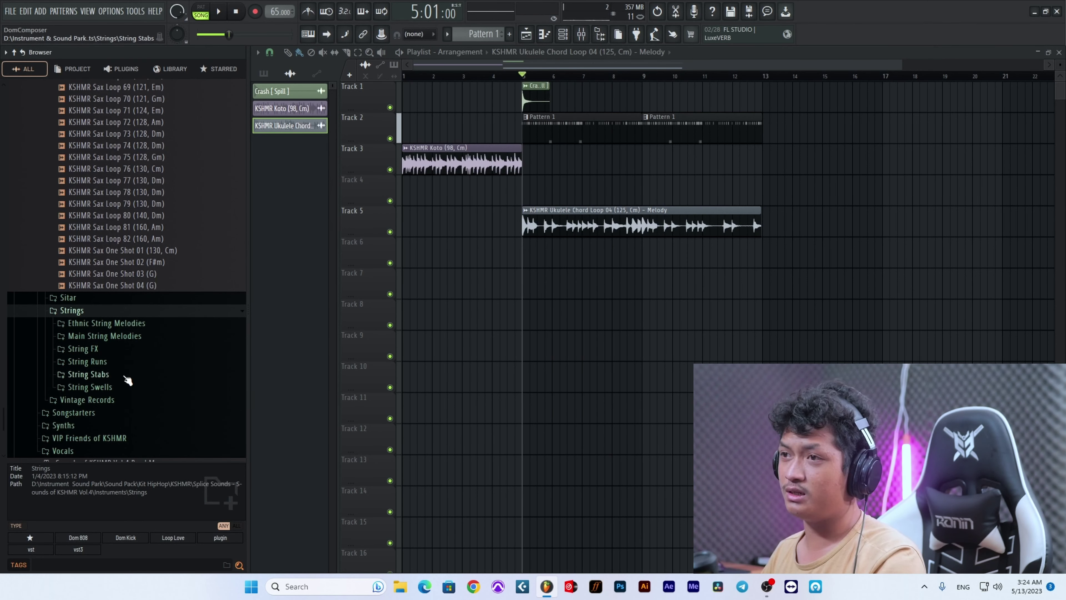
Step: Open the Main String Melodies folder and audition KSHMR String Loop 09 (92, Am) and Loop 14 (113, Em) - Disco
{"action": "left_click", "coordinate": [138, 337]}
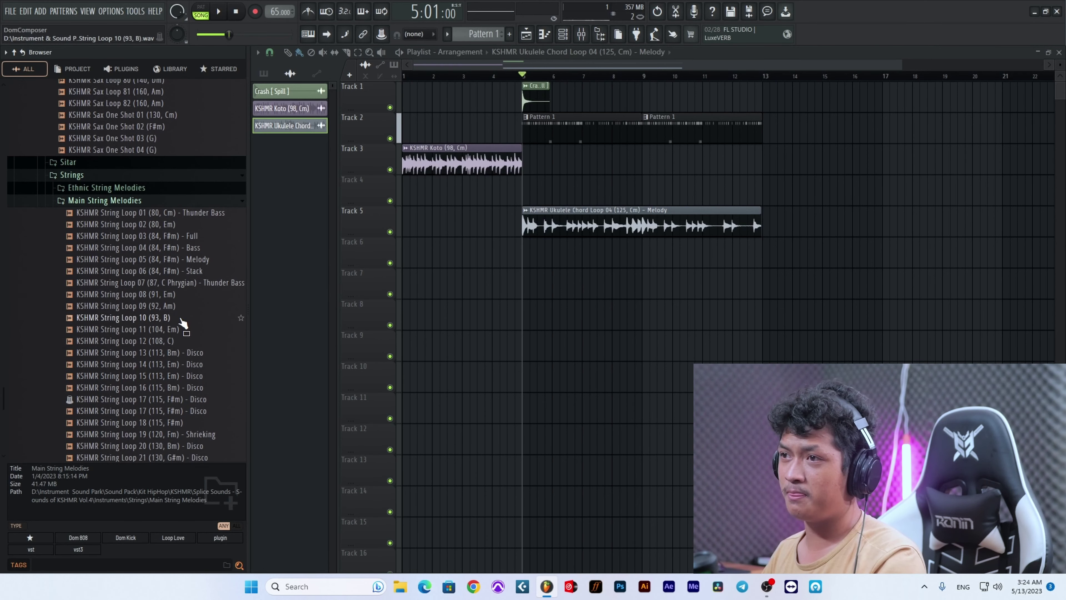
{"action": "left_click", "coordinate": [179, 307]}
{"action": "left_click", "coordinate": [182, 364]}
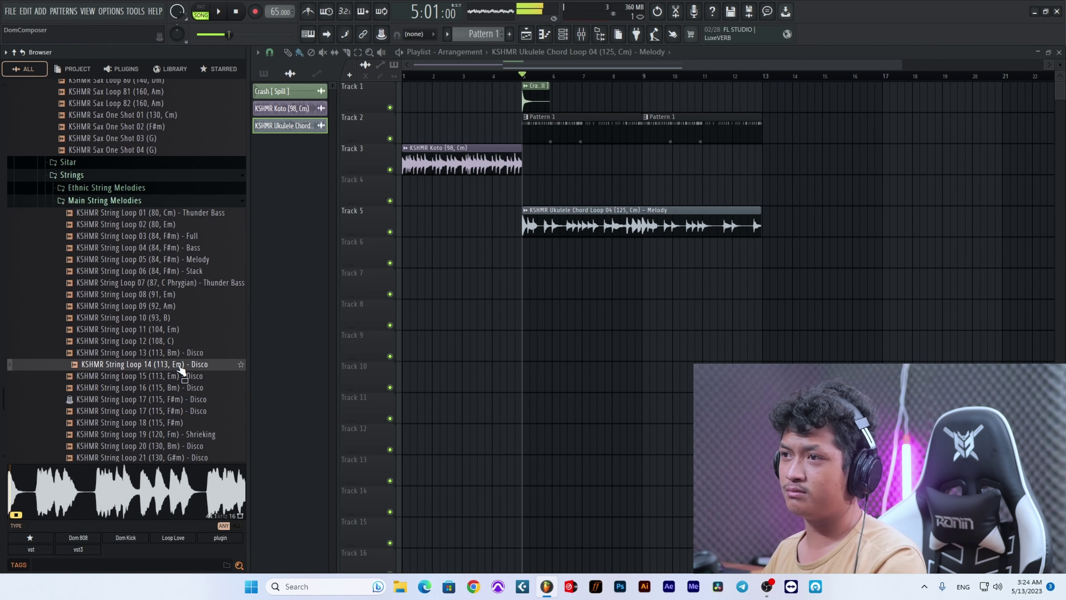
Step: Audition the KSHMR violin loops and violin one shots, plus KSHMR String Loop 03 (84, F#m) - Full
{"action": "scroll", "coordinate": [182, 357], "scroll_direction": "down", "scroll_amount": 4}
{"action": "left_click", "coordinate": [175, 331]}
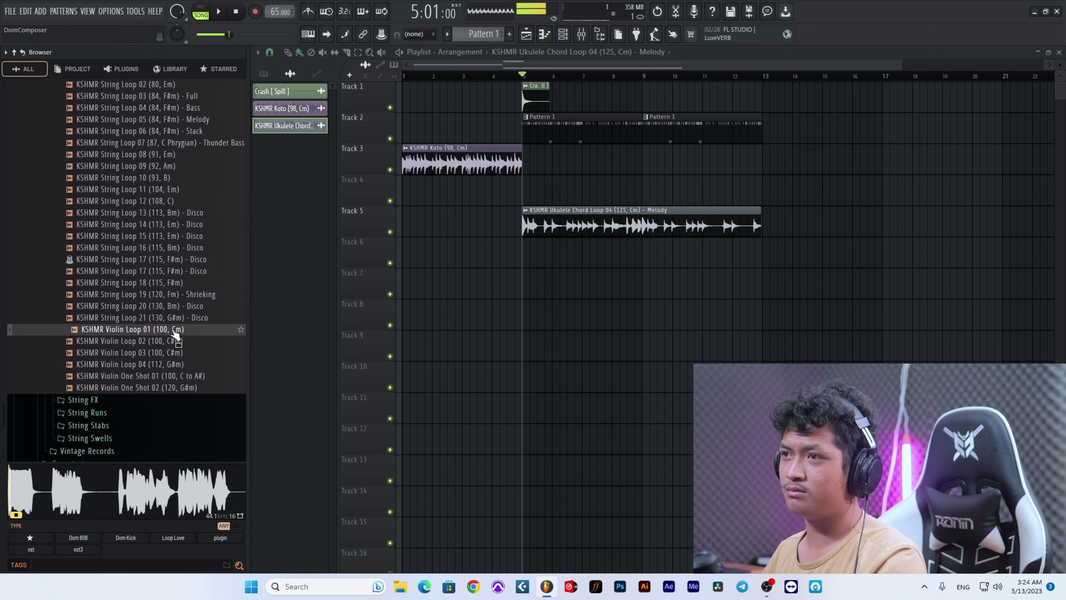
{"action": "left_click", "coordinate": [170, 351]}
{"action": "left_click", "coordinate": [172, 367]}
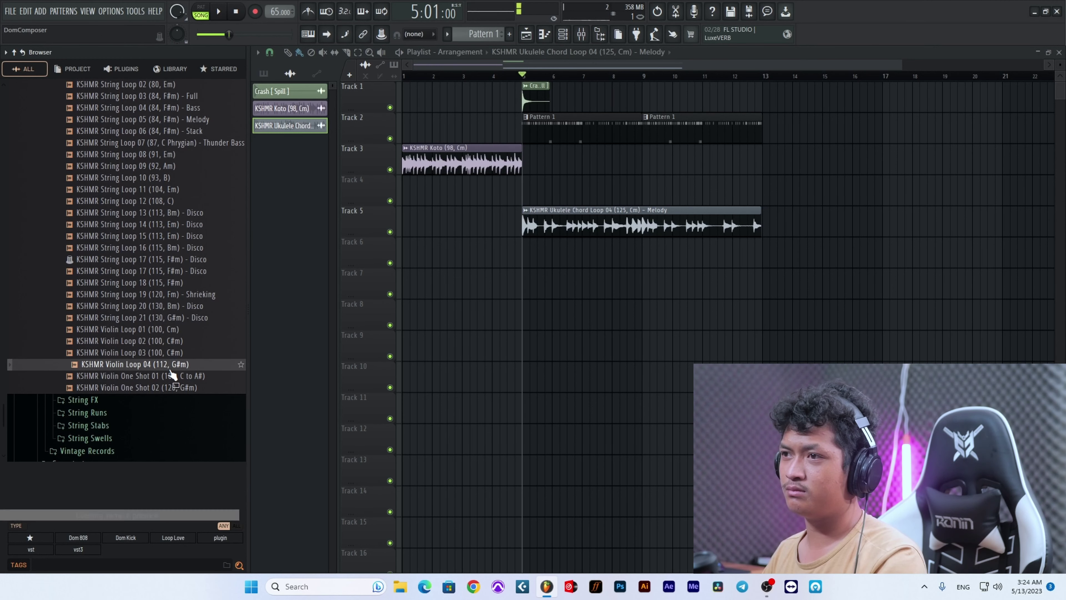
{"action": "left_click", "coordinate": [172, 377]}
{"action": "left_click", "coordinate": [173, 388]}
{"action": "scroll", "coordinate": [173, 392], "scroll_direction": "up", "scroll_amount": 6}
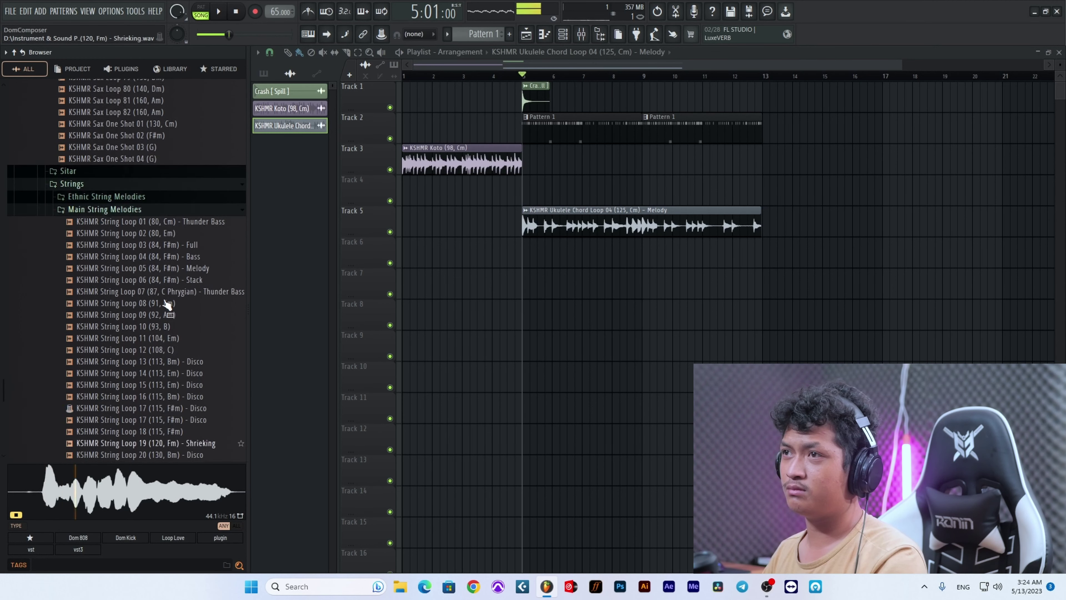
{"action": "left_click", "coordinate": [166, 284]}
{"action": "left_click", "coordinate": [157, 304]}
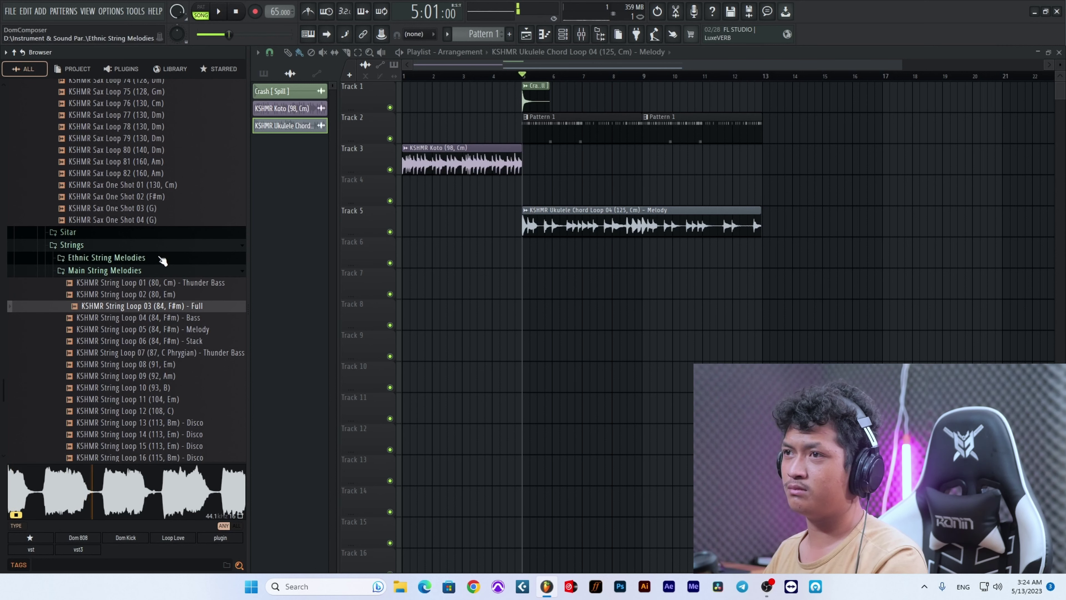
Step: Open the Ethnic String Melodies folder and audition its loops, including 03 (80, Am), 06 (87, Dm) - Low, 09 (90, Dm) and 18 (100, A)
{"action": "left_click", "coordinate": [163, 258]}
{"action": "scroll", "coordinate": [162, 252], "scroll_direction": "up", "scroll_amount": 3}
{"action": "left_click", "coordinate": [157, 262]}
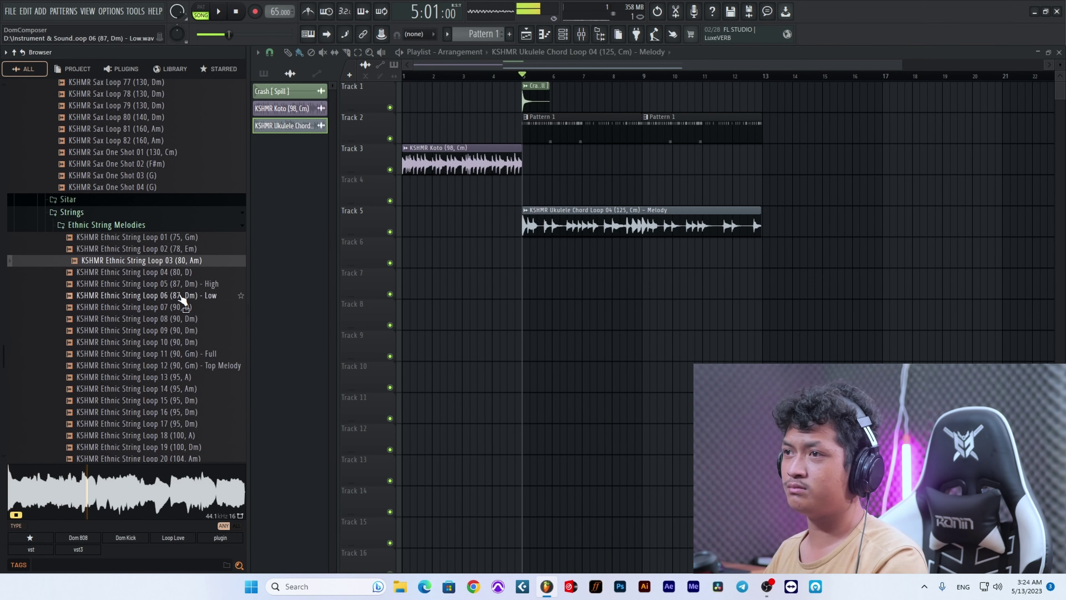
{"action": "left_click", "coordinate": [183, 296]}
{"action": "left_click", "coordinate": [190, 332]}
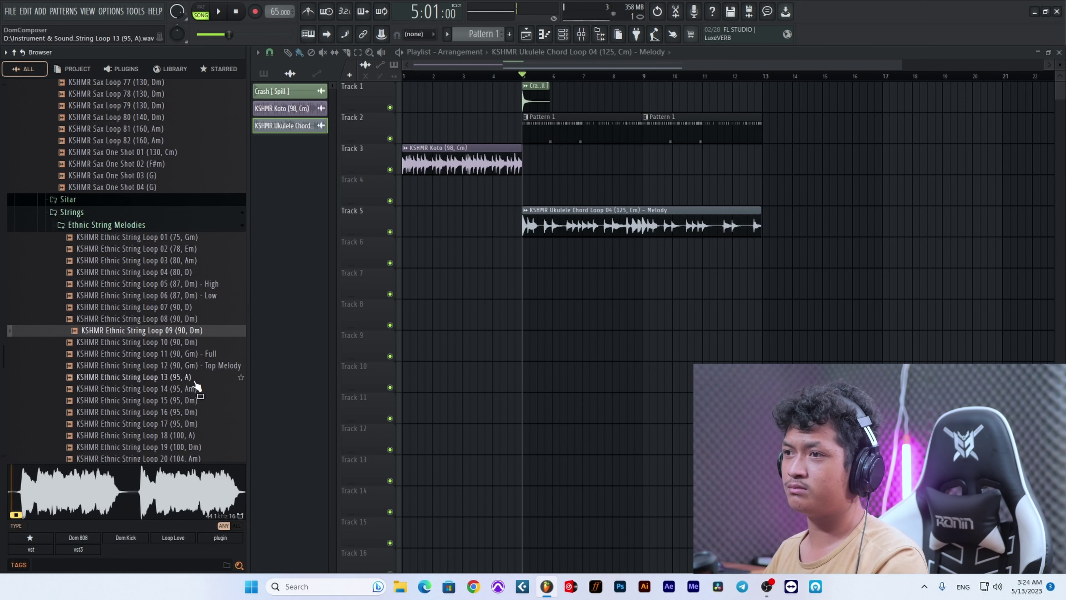
{"action": "scroll", "coordinate": [198, 391], "scroll_direction": "down", "scroll_amount": 2}
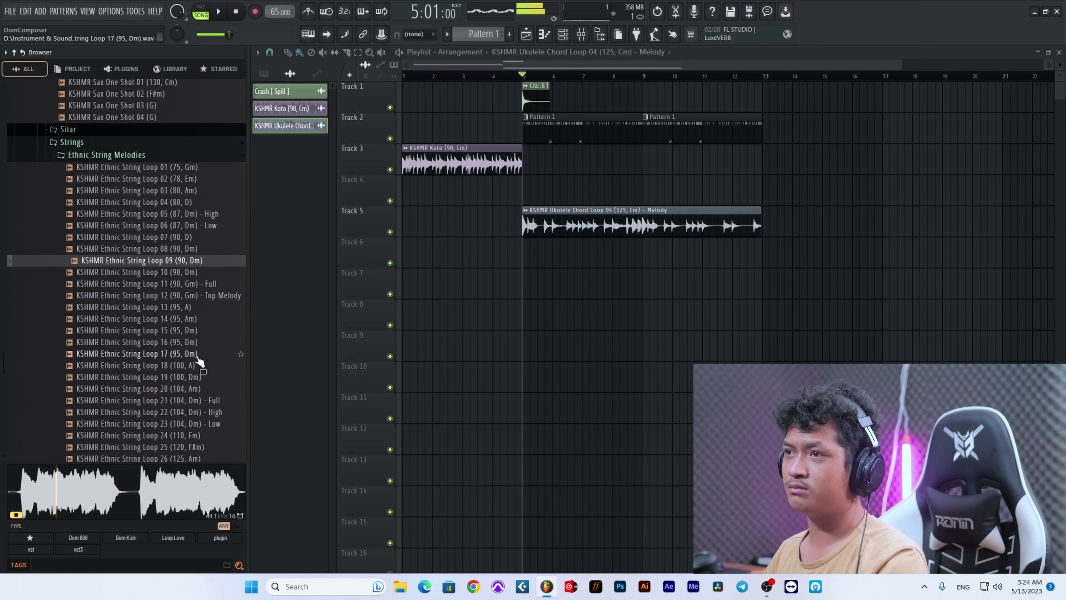
{"action": "left_click", "coordinate": [198, 345]}
{"action": "left_click", "coordinate": [196, 368]}
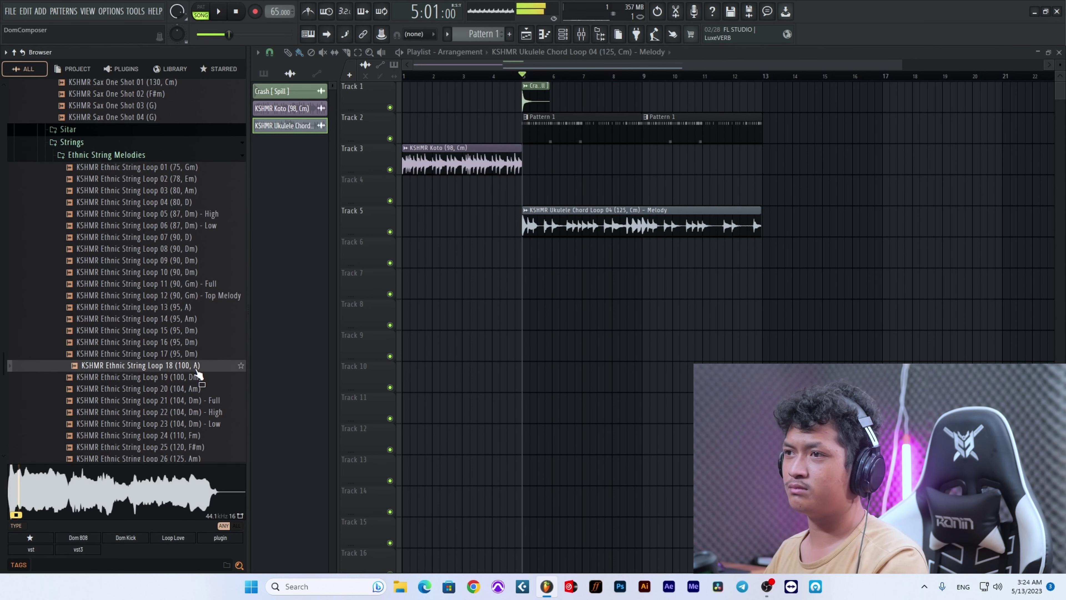
Step: Place KSHMR Ethnic String Loop 18 (100, A) on Track 7 at bar 5 using the estimated 50 BPM tempo
{"action": "scroll", "coordinate": [196, 369], "scroll_direction": "down", "scroll_amount": 2}
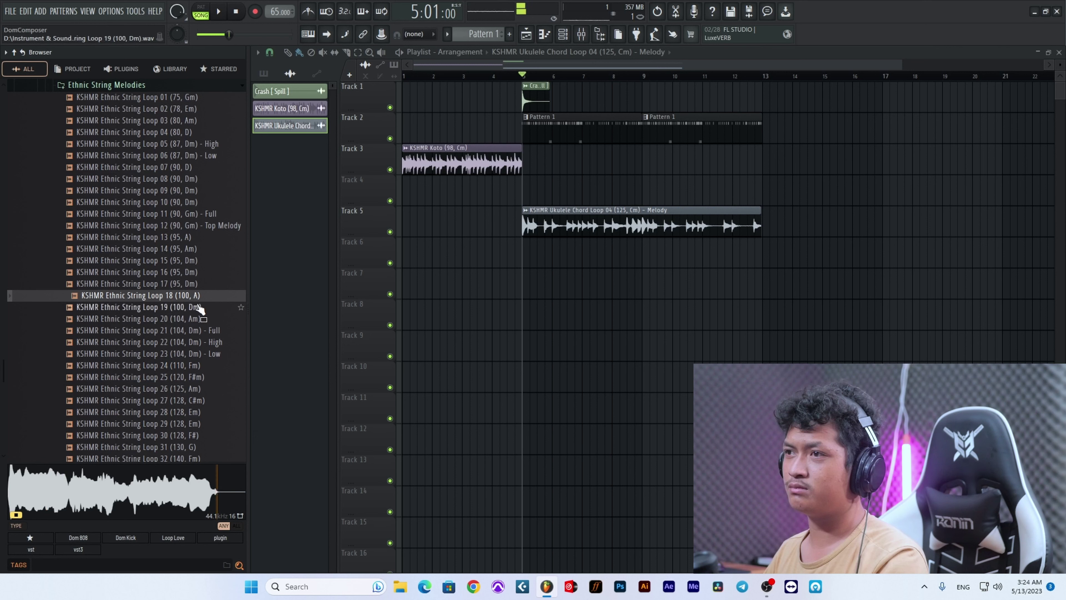
{"action": "left_click_drag", "start_coordinate": [197, 299], "coordinate": [524, 286]}
{"action": "left_click", "coordinate": [525, 272]}
{"action": "left_click", "coordinate": [634, 346]}
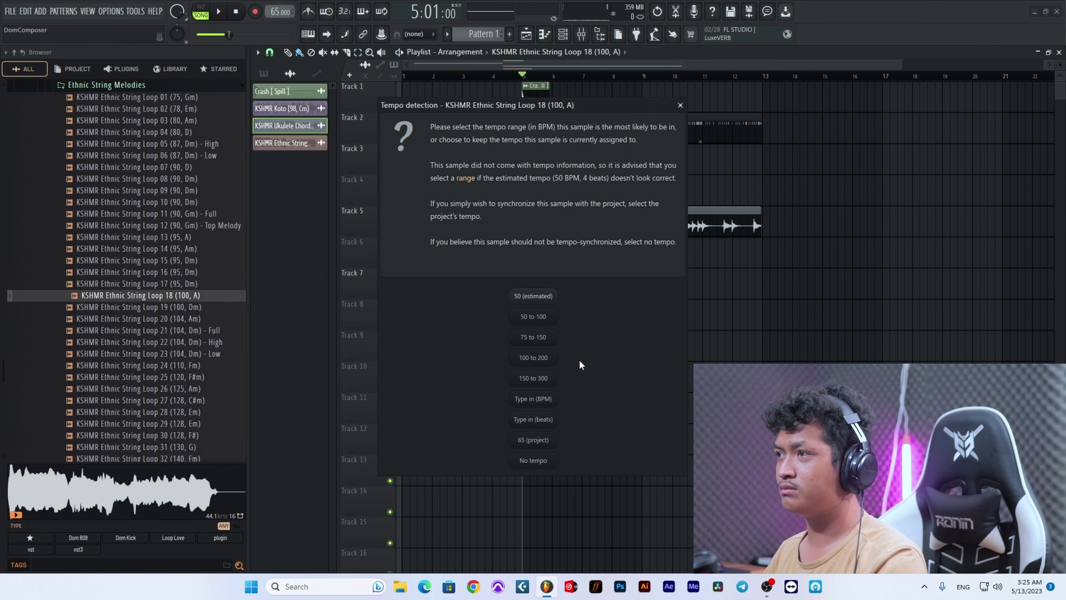
{"action": "left_click", "coordinate": [533, 296]}
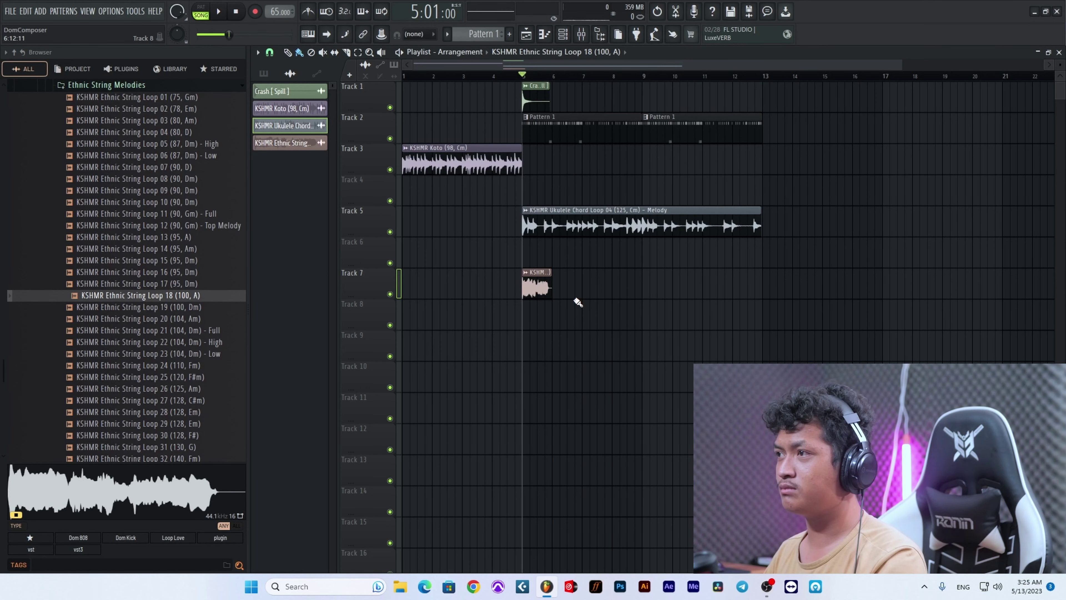
Step: Mute the ukulele track, play from bar 5 and lower the ethnic string clip's channel volume to about 52%
{"action": "left_click", "coordinate": [390, 231]}
{"action": "key", "text": "space"}
{"action": "scroll", "coordinate": [545, 306], "scroll_direction": "up", "scroll_amount": 4}
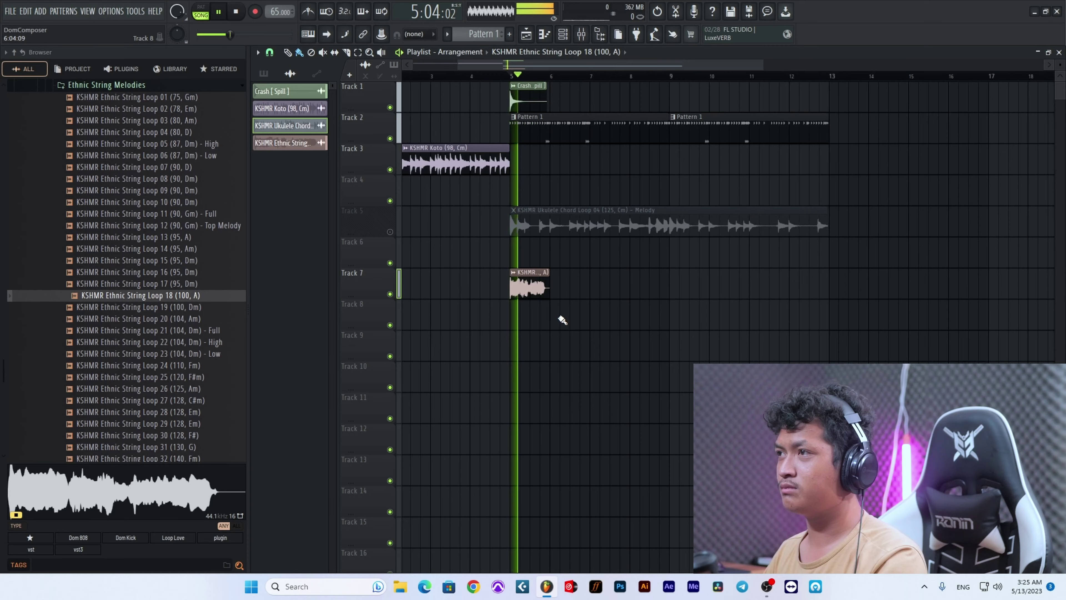
{"action": "double_click", "coordinate": [515, 298]}
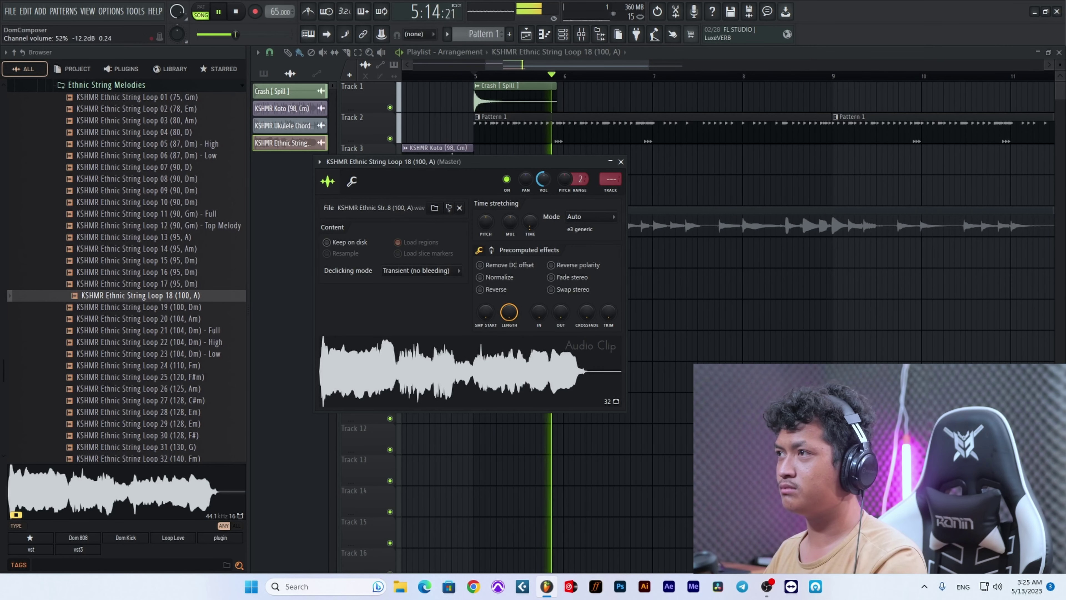
{"action": "key", "text": "space"}
{"action": "key", "text": "space"}
{"action": "right_click", "coordinate": [720, 351]}
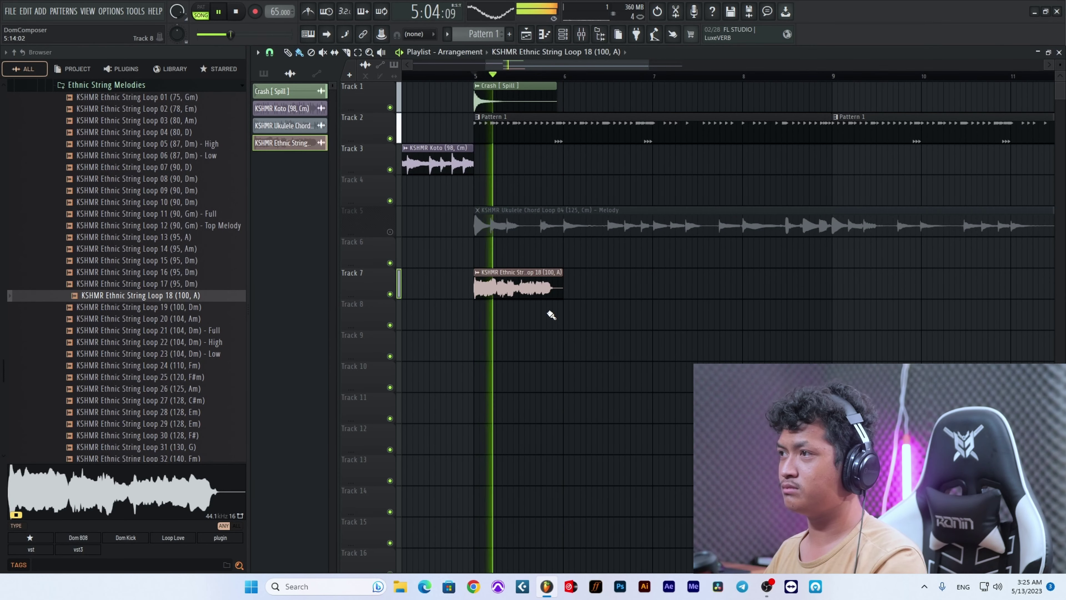
Step: Duplicate the ethnic string clip seven times along Track 7 to fill bars 5 through 12
{"action": "scroll", "coordinate": [551, 314], "scroll_direction": "up", "scroll_amount": 4}
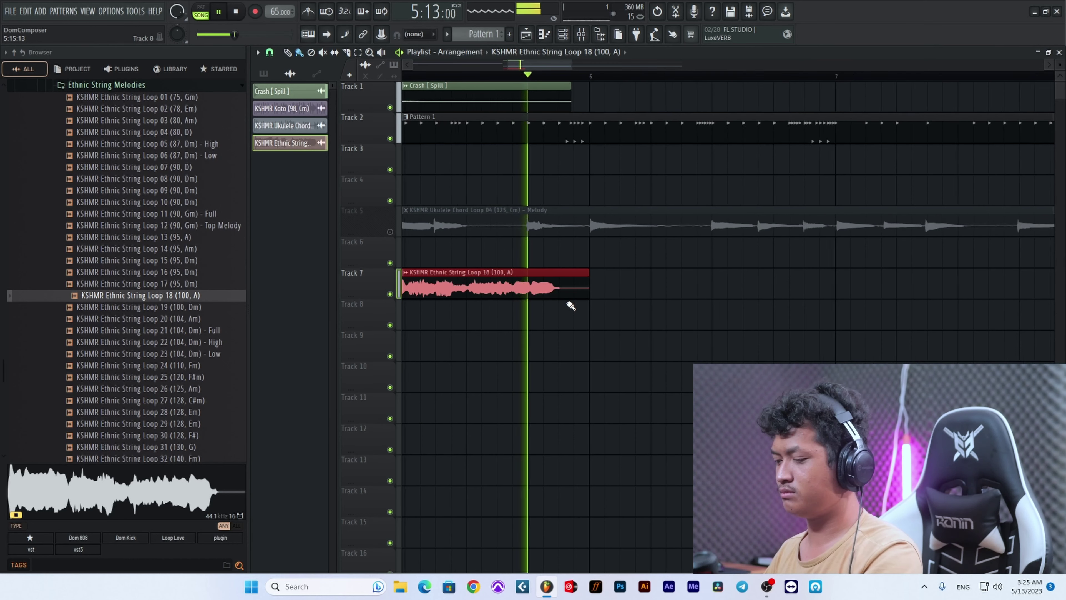
{"action": "scroll", "coordinate": [571, 305], "scroll_direction": "down", "scroll_amount": 6}
{"action": "key", "text": "ctrl+b"}
{"action": "key", "text": "ctrl+b"}
{"action": "key", "text": "ctrl+b"}
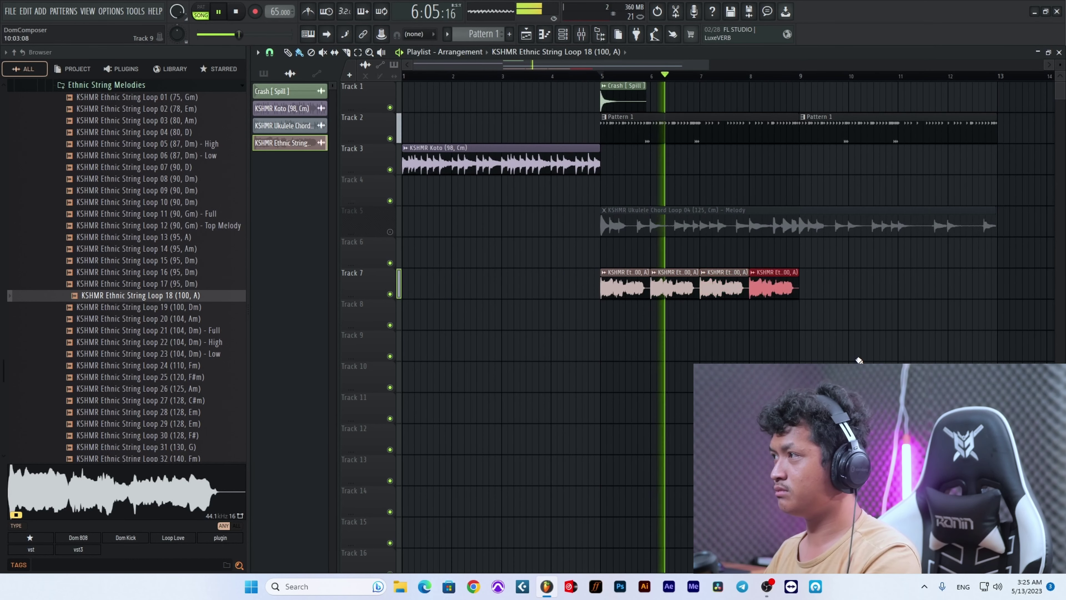
{"action": "key", "text": "ctrl+b"}
{"action": "key", "text": "ctrl+b"}
{"action": "key", "text": "ctrl+b"}
{"action": "key", "text": "ctrl+b"}
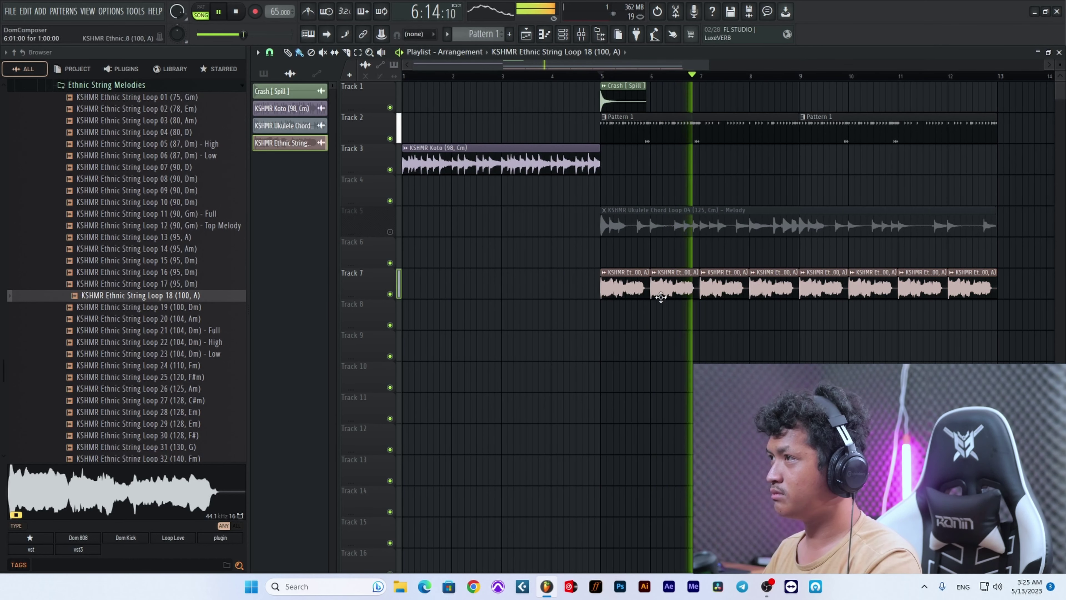
Step: Stop playback and delete every second ethnic string clip on Track 7, at bars 6, 8, 10 and 12
{"action": "key", "text": "space"}
{"action": "right_click", "coordinate": [666, 290]}
{"action": "right_click", "coordinate": [774, 283]}
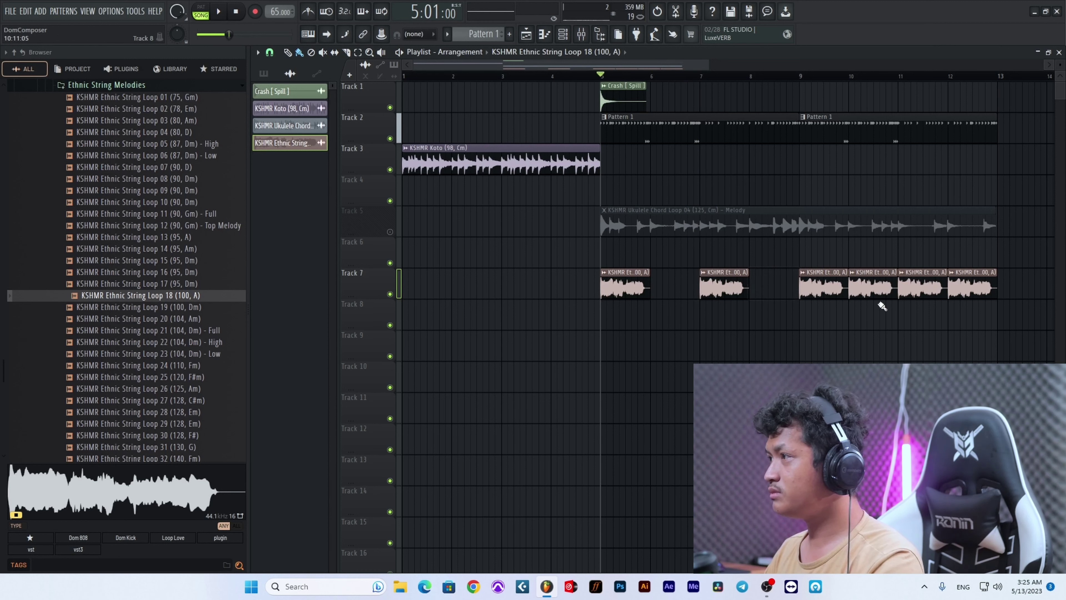
{"action": "right_click", "coordinate": [875, 287]}
{"action": "right_click", "coordinate": [973, 288]}
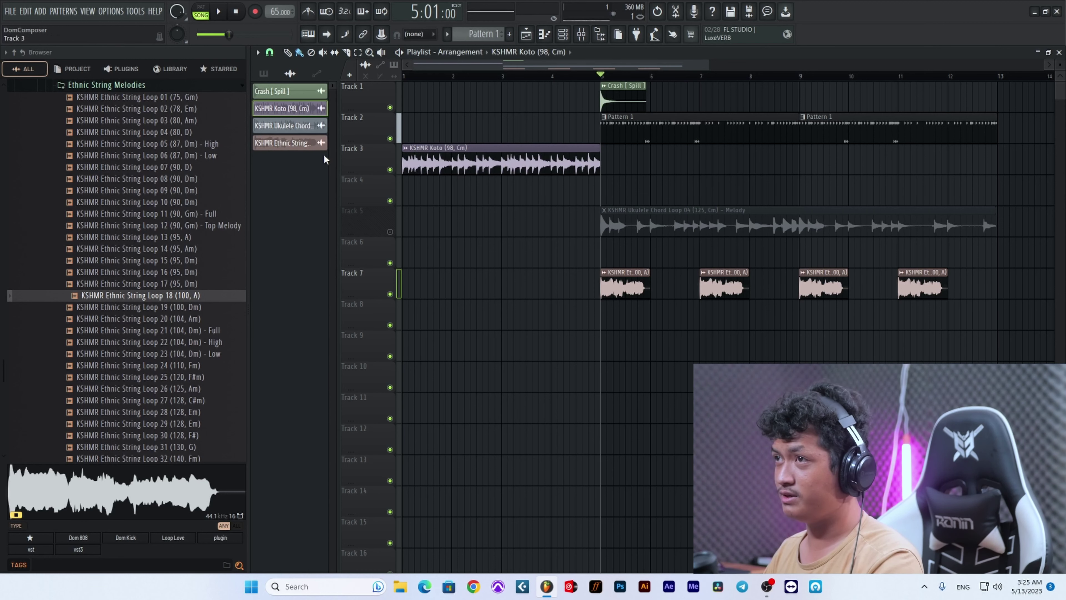
Step: Remove the koto clip from Track 3 and unmute the ukulele track
{"action": "right_click", "coordinate": [295, 109]}
{"action": "left_click", "coordinate": [502, 219]}
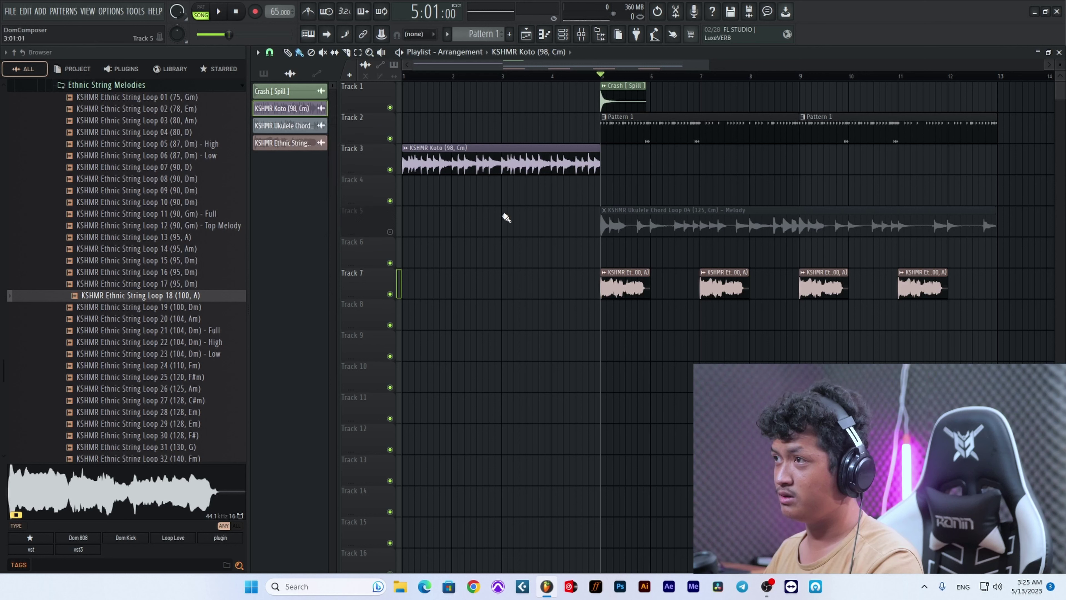
{"action": "left_click_drag", "start_coordinate": [508, 163], "coordinate": [690, 172]}
{"action": "left_click", "coordinate": [390, 231]}
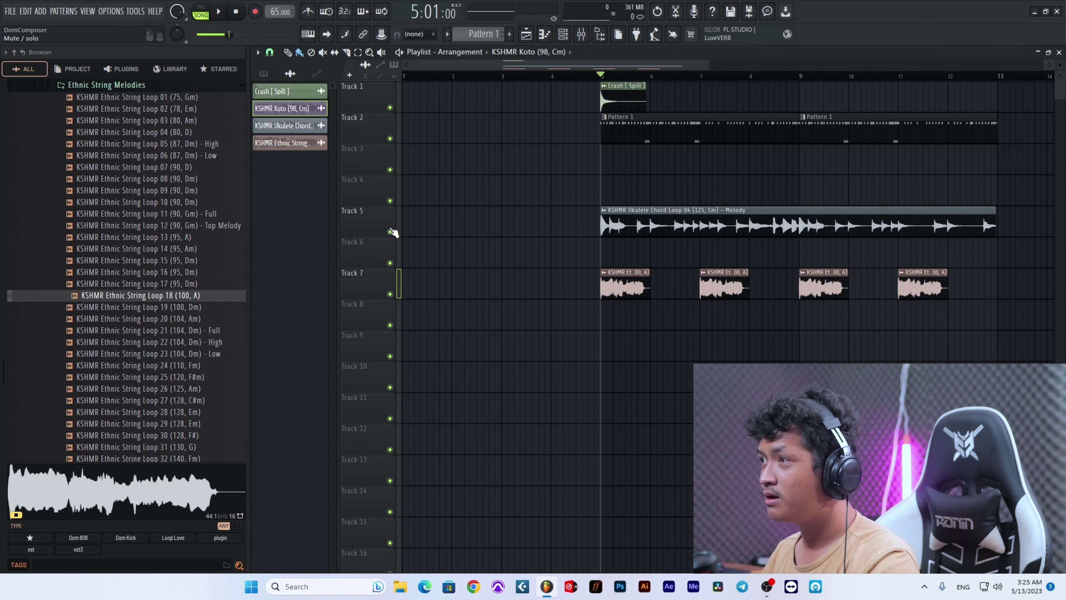
Step: Check the ukulele clip's channel settings and play the arrangement from bar 5 with the ethnic string clips
{"action": "double_click", "coordinate": [644, 219]}
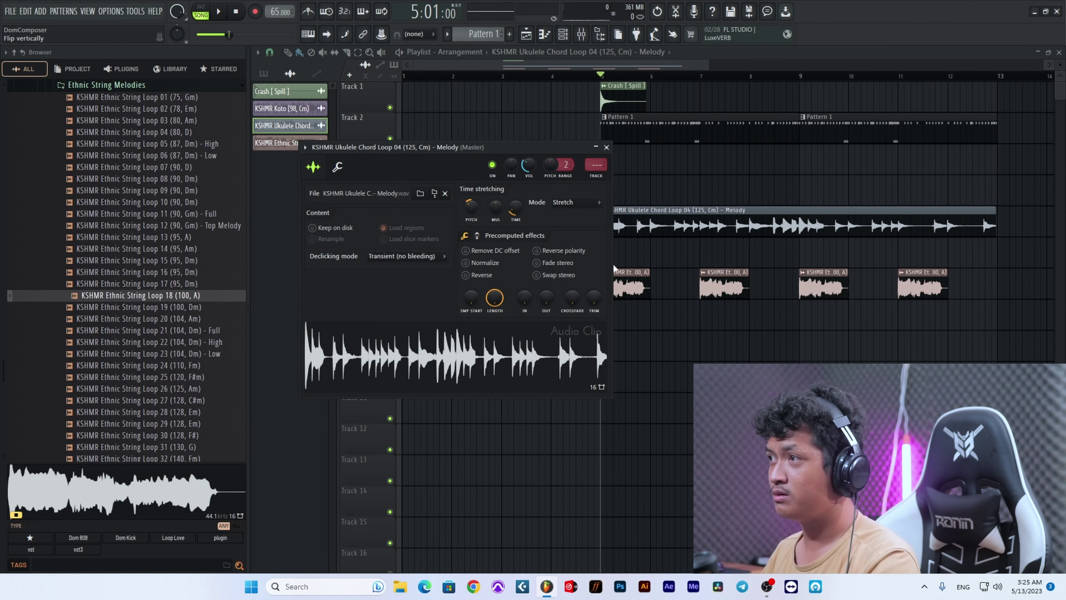
{"action": "right_click", "coordinate": [706, 323]}
{"action": "key", "text": "space"}
{"action": "scroll", "coordinate": [706, 321], "scroll_direction": "up", "scroll_amount": 6}
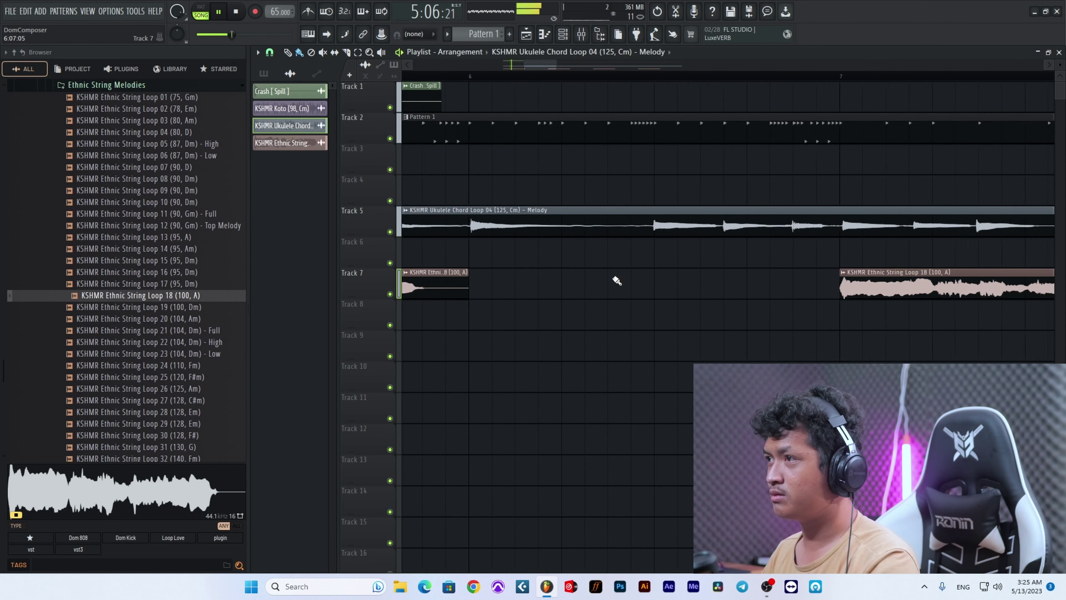
{"action": "scroll", "coordinate": [615, 280], "scroll_direction": "down", "scroll_amount": 5}
{"action": "scroll", "coordinate": [609, 283], "scroll_direction": "up", "scroll_amount": 3}
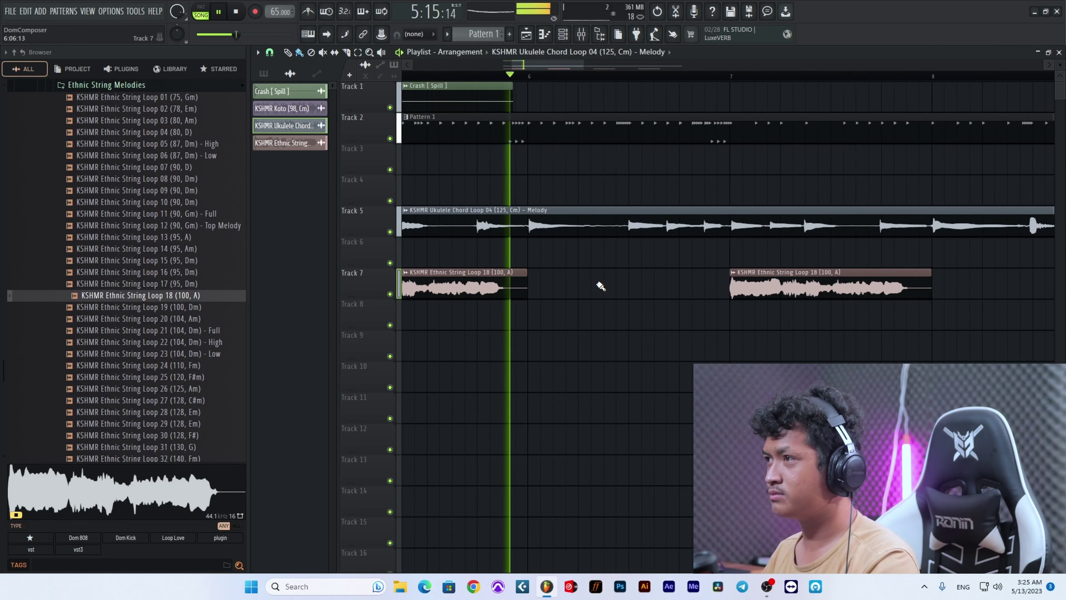
Step: Listen to how the ethnic string clips on Track 7 fit with the ukulele loop, and stop playback
{"action": "scroll", "coordinate": [600, 285], "scroll_direction": "down", "scroll_amount": 3}
{"action": "scroll", "coordinate": [640, 281], "scroll_direction": "up", "scroll_amount": 4}
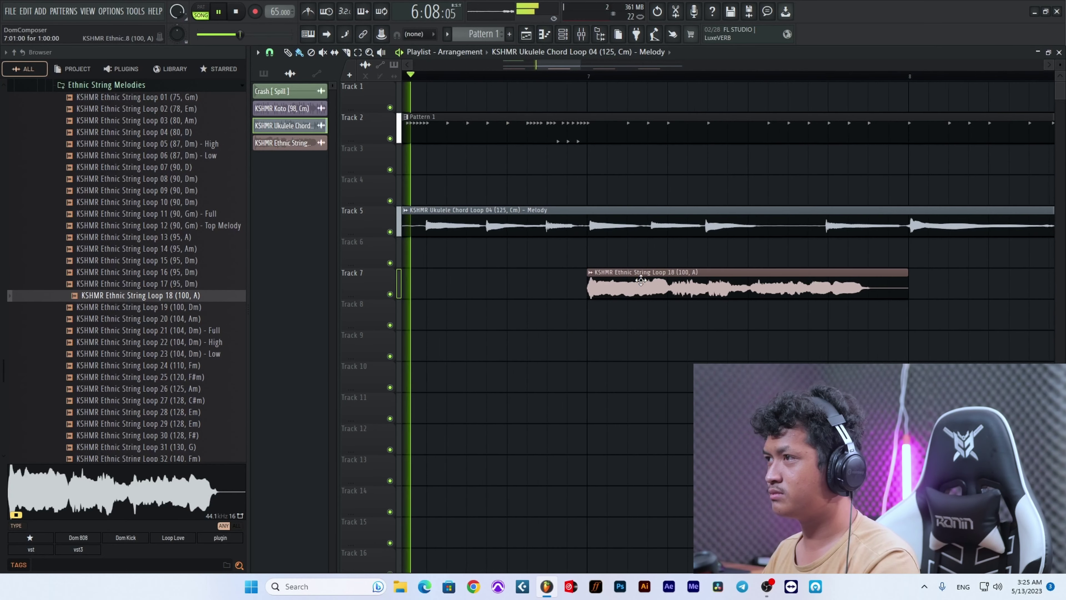
{"action": "scroll", "coordinate": [640, 281], "scroll_direction": "up", "scroll_amount": 4}
{"action": "scroll", "coordinate": [639, 281], "scroll_direction": "down", "scroll_amount": 6}
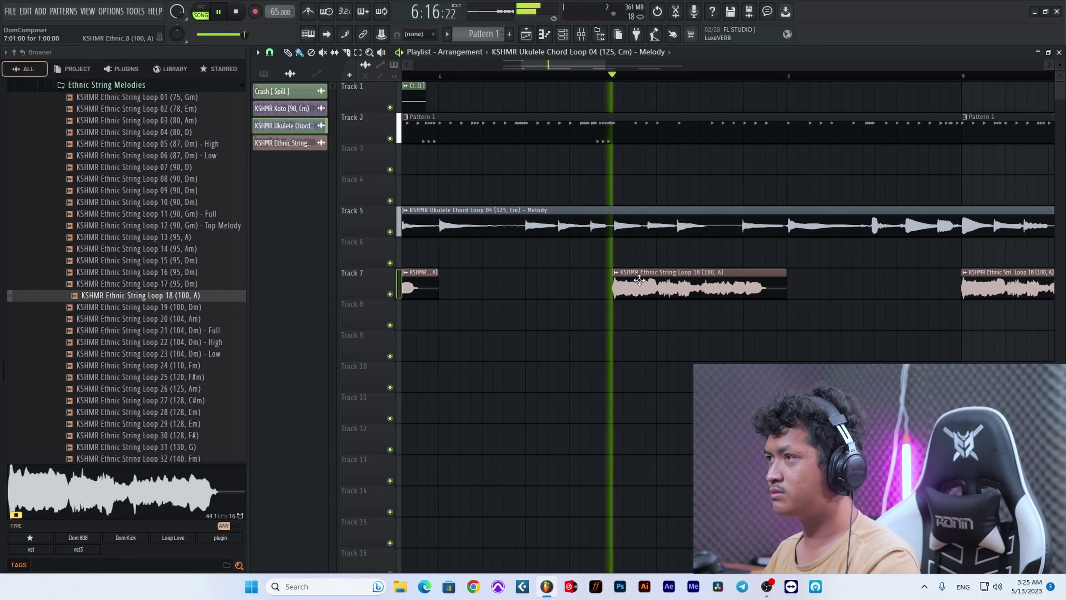
{"action": "scroll", "coordinate": [639, 280], "scroll_direction": "down", "scroll_amount": 4}
{"action": "key", "text": "space"}
Step: Delete the ukulele chord loop from the project and move the four ethnic string clips up to Track 3
{"action": "right_click", "coordinate": [272, 126]}
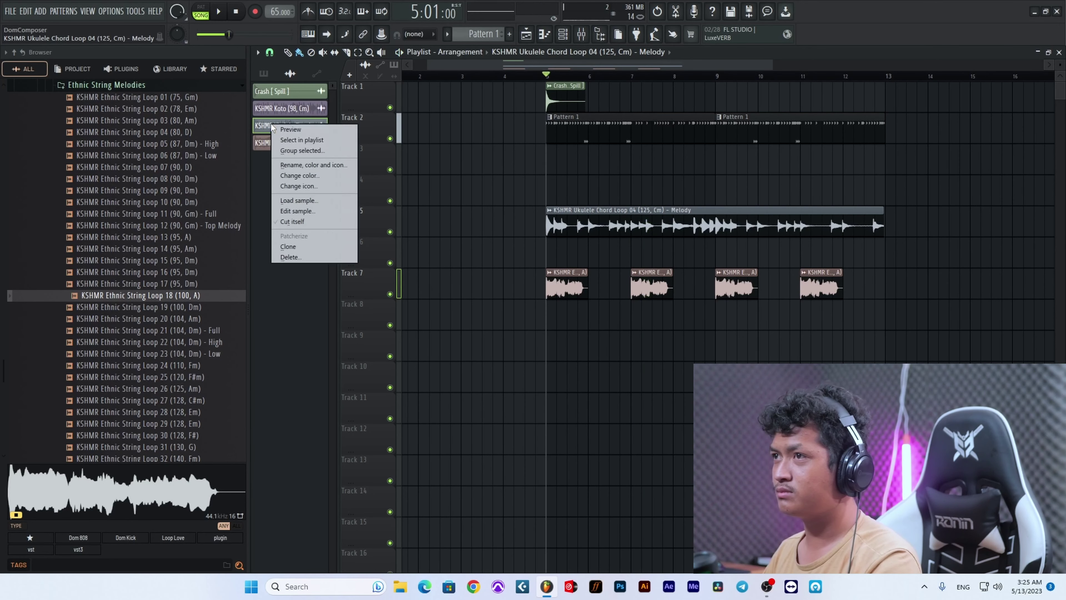
{"action": "left_click", "coordinate": [314, 258]}
{"action": "left_click_drag", "start_coordinate": [918, 259], "coordinate": [580, 150]}
{"action": "left_click", "coordinate": [598, 276], "text": "ctrl"}
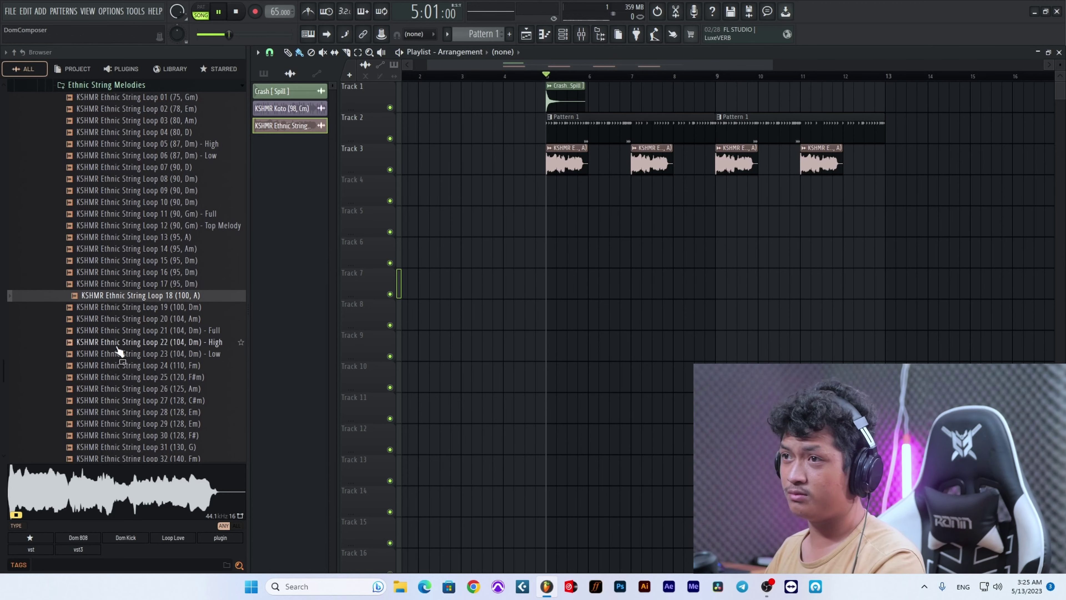
Step: Play the arrangement from bar 5 while browsing the sample library down to the KSHMR sax loops, and stop playback
{"action": "key", "text": "space"}
{"action": "scroll", "coordinate": [134, 332], "scroll_direction": "down", "scroll_amount": 15}
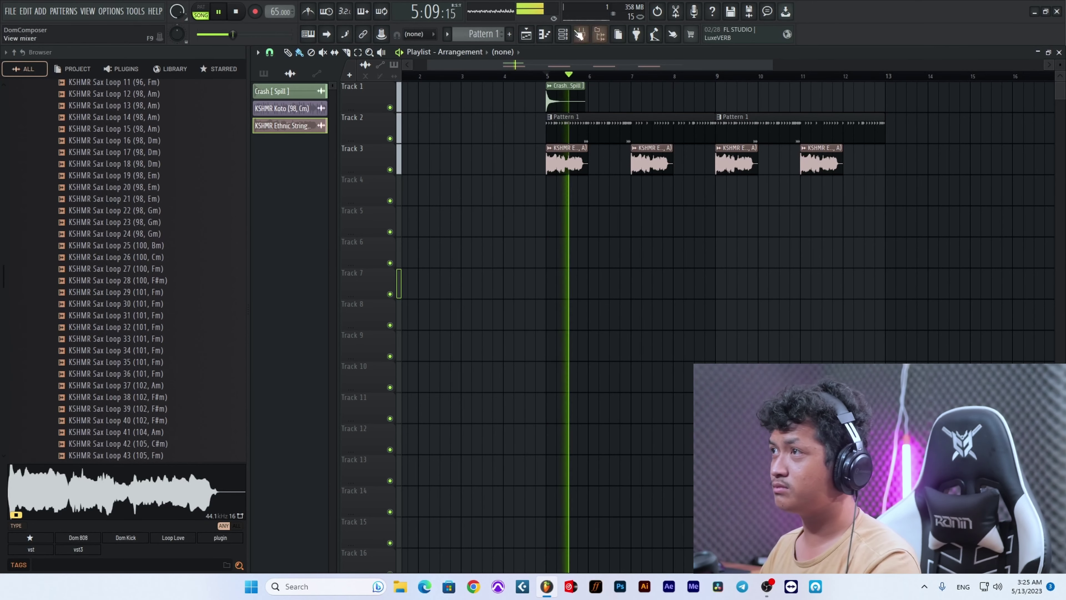
{"action": "key", "text": "F6"}
{"action": "key", "text": "F6"}
{"action": "key", "text": "space"}
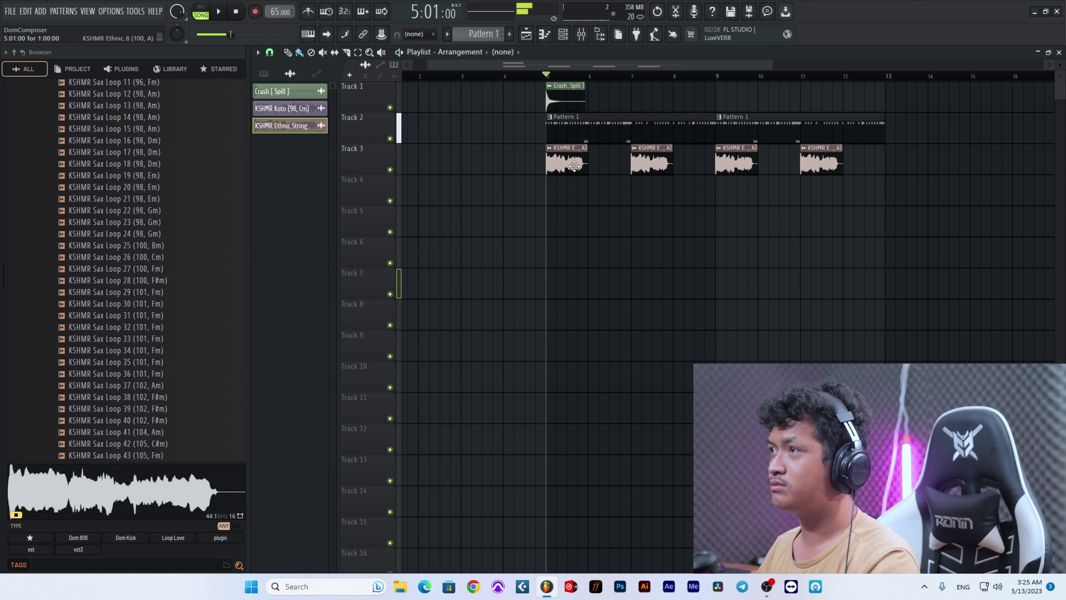
Step: Return the playhead to bar 1 and add TRITON Extreme as a new instrument channel
{"action": "left_click_drag", "start_coordinate": [529, 77], "coordinate": [399, 78]}
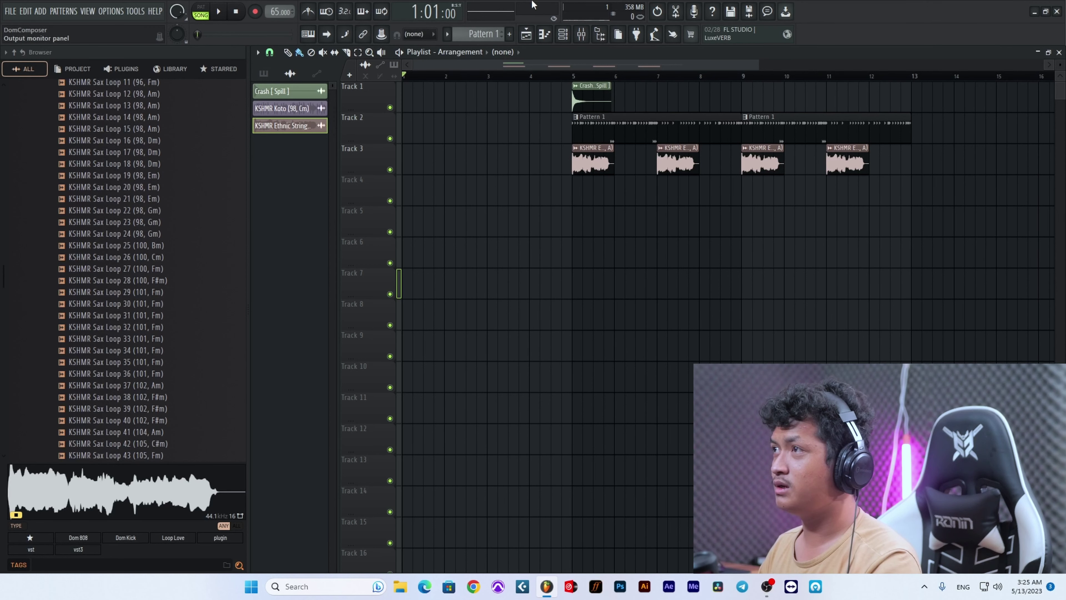
{"action": "left_click", "coordinate": [563, 34]}
{"action": "left_click", "coordinate": [554, 205]}
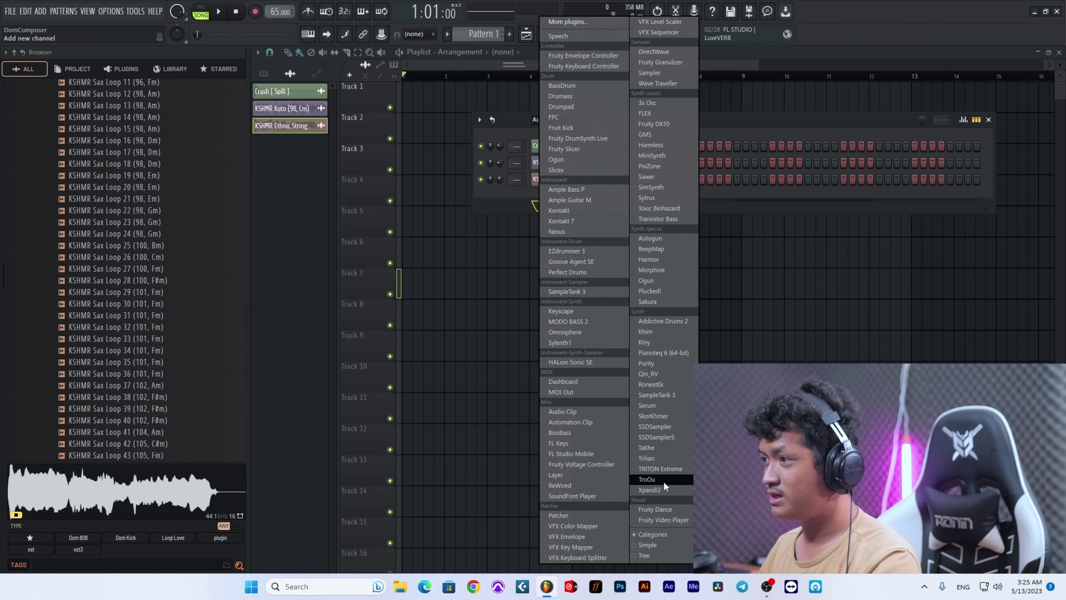
{"action": "left_click", "coordinate": [671, 471]}
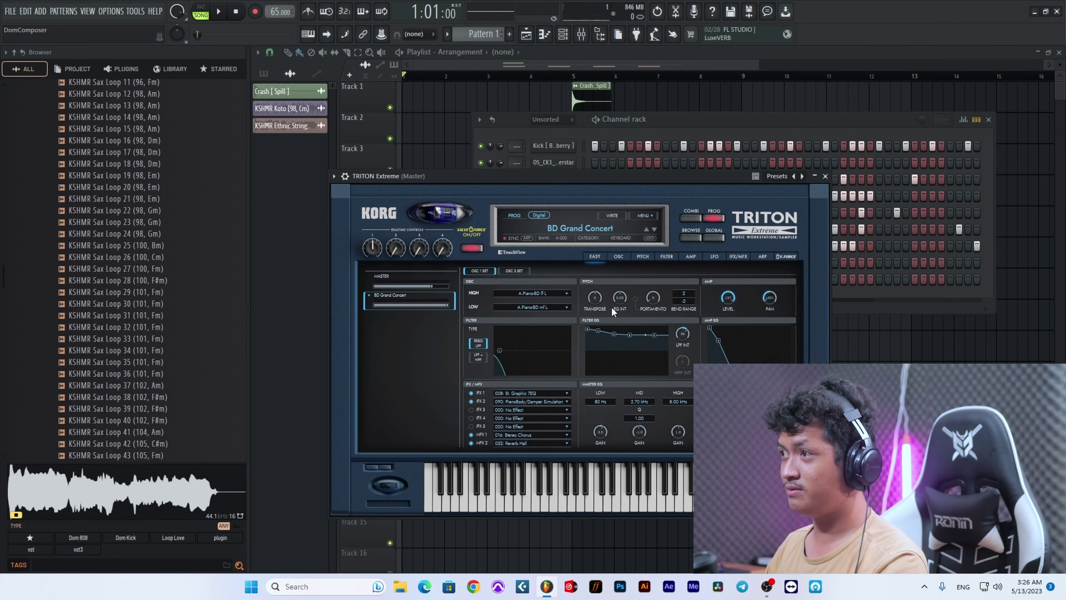
Step: Search the TRITON Extreme programs for "brass" and try out Ana Brass/Lead and Strings&Brass2-Y
{"action": "left_click", "coordinate": [618, 228]}
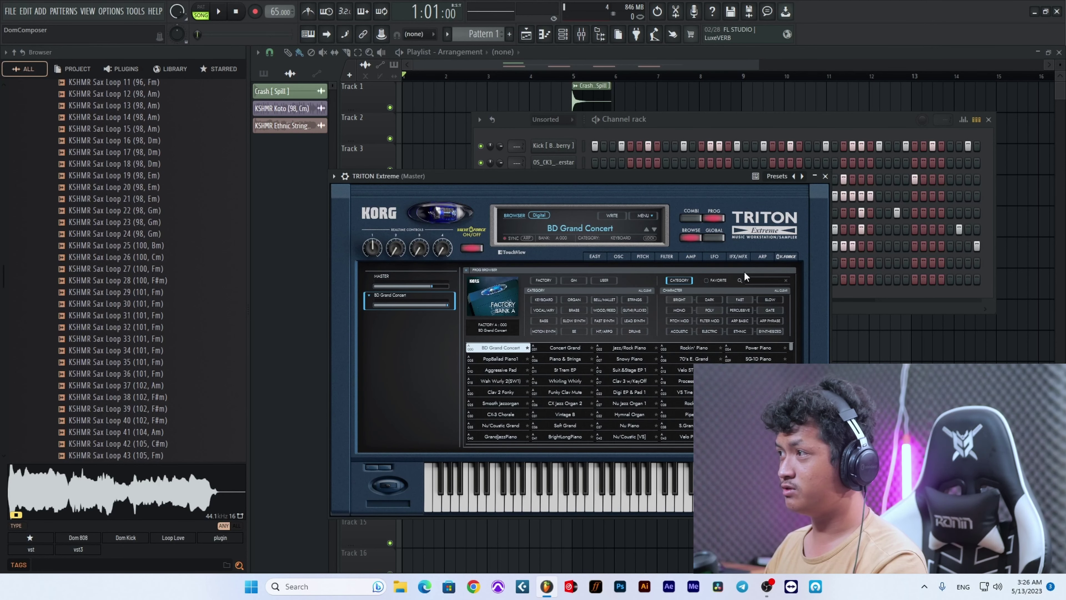
{"action": "left_click", "coordinate": [762, 280]}
{"action": "type", "text": "brass"}
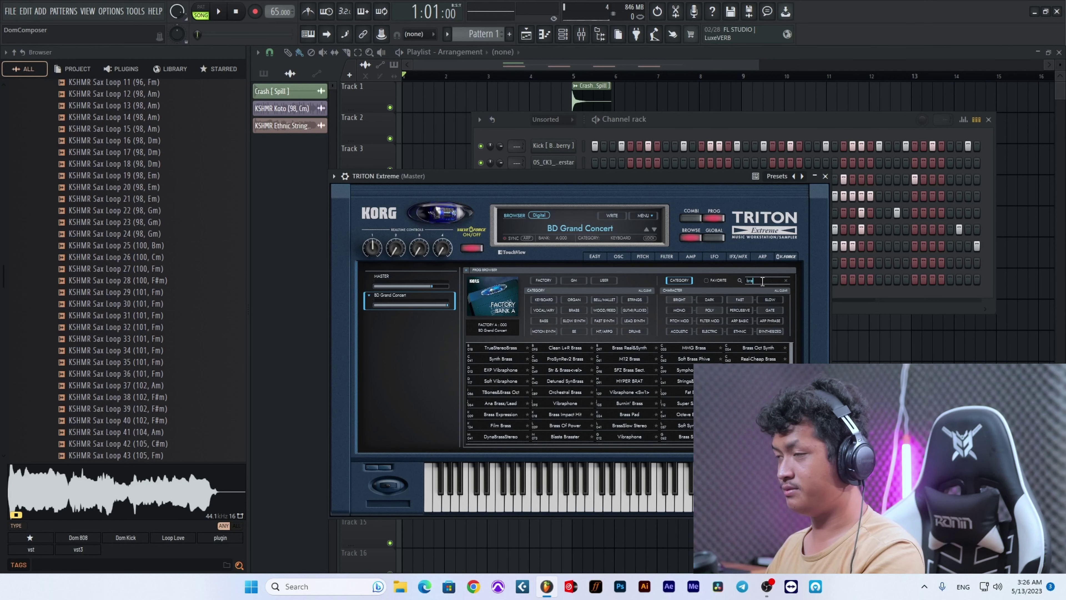
{"action": "left_click", "coordinate": [574, 392]}
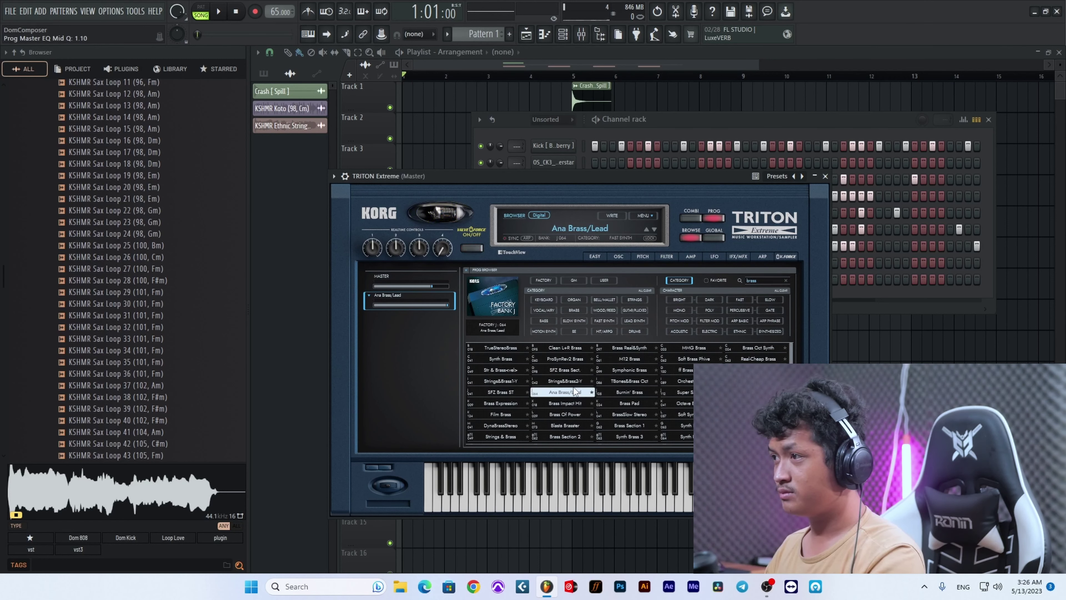
{"action": "left_click", "coordinate": [575, 381]}
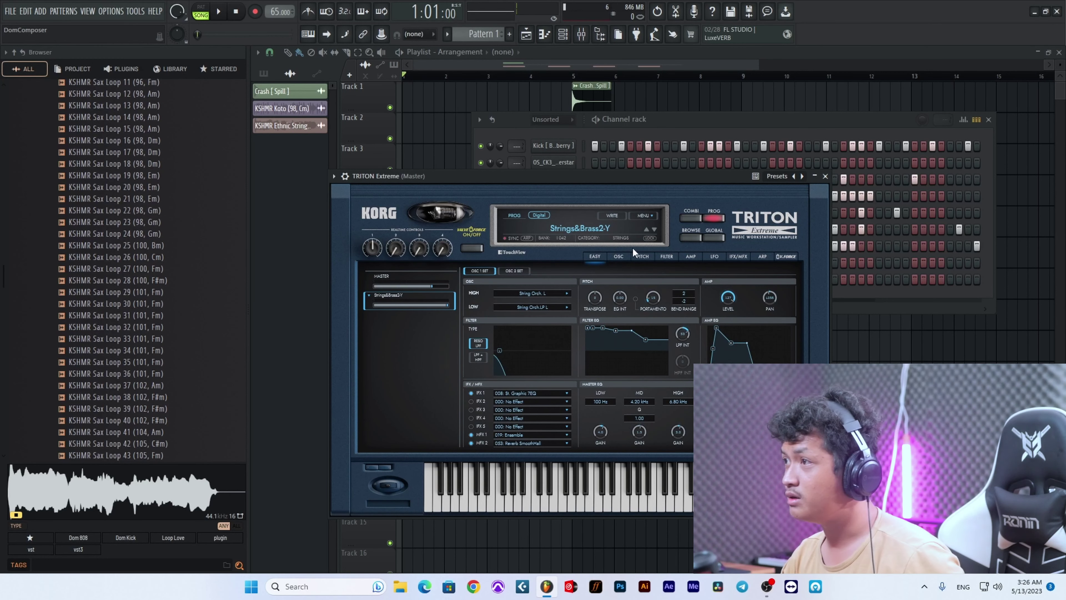
Step: Reopen the brass program list and load the Brass Of Power sound
{"action": "left_click", "coordinate": [594, 226]}
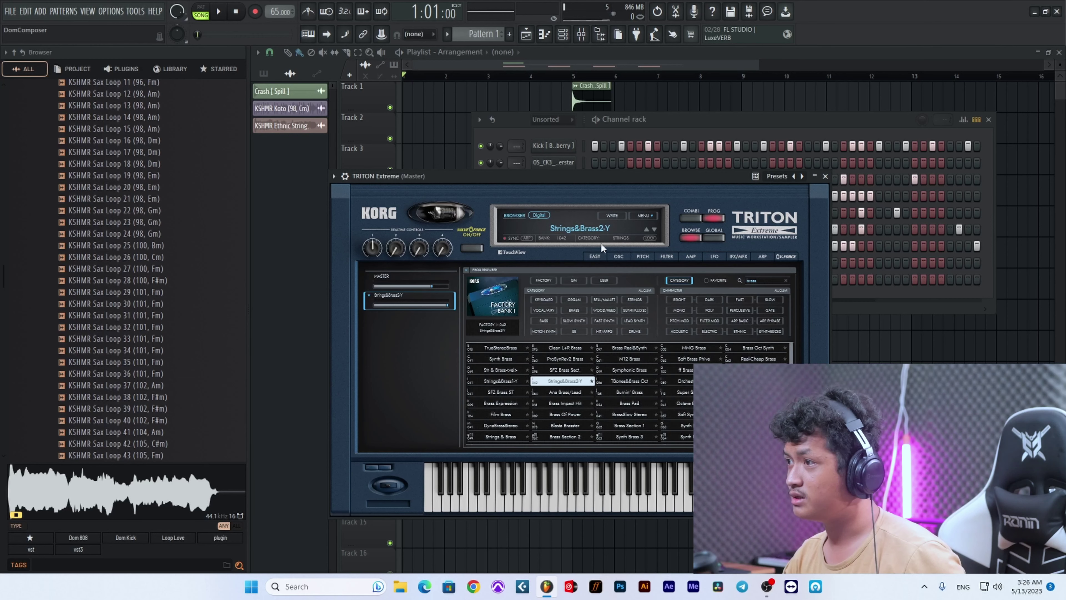
{"action": "left_click", "coordinate": [570, 424]}
{"action": "left_click", "coordinate": [573, 415]}
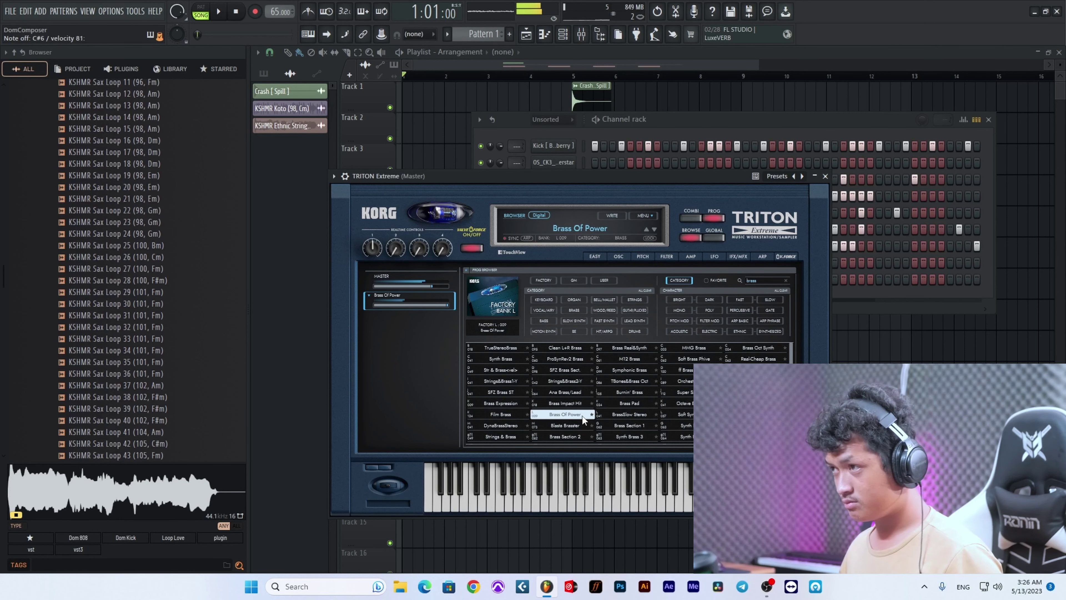
Step: Arm recording from bar 4 with the metronome on and add a new pattern named for the brass
{"action": "right_click", "coordinate": [896, 407]}
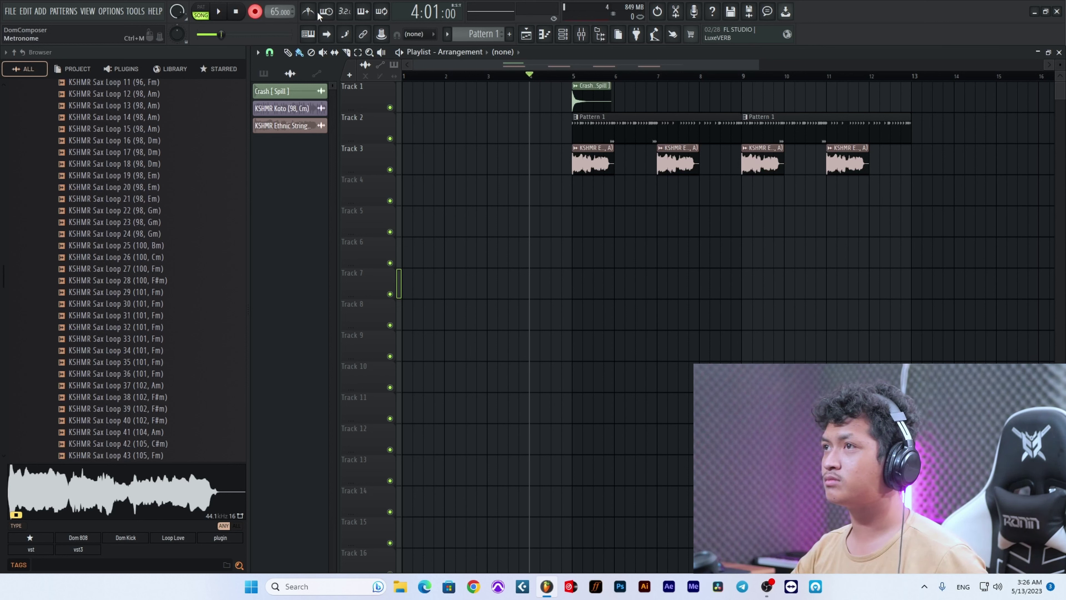
{"action": "left_click", "coordinate": [514, 36]}
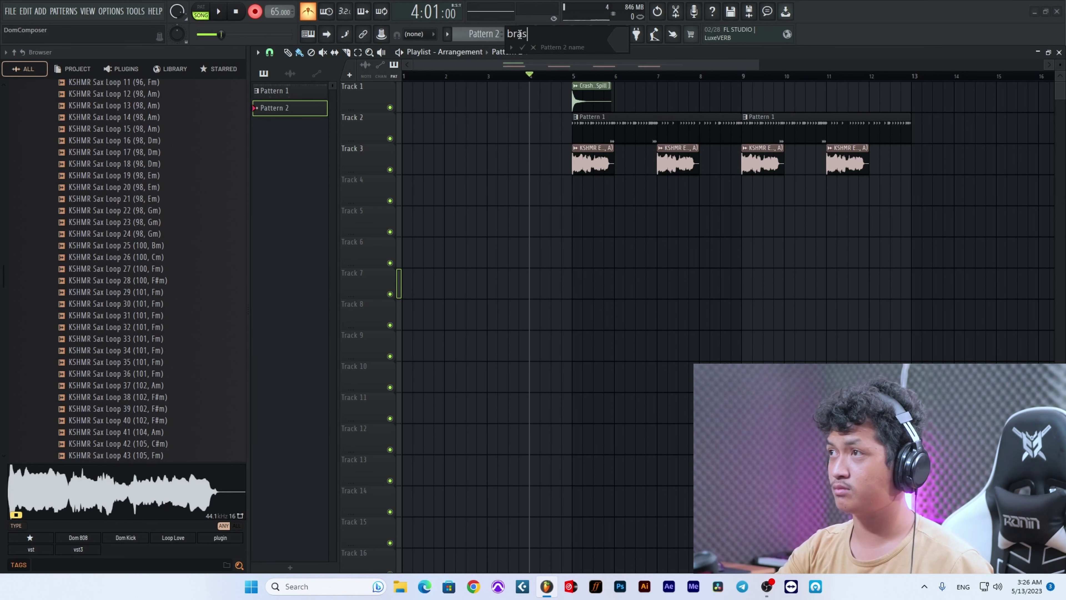
Step: Name Pattern 2 "brass" and record a brass chord part into it over the arrangement
{"action": "key", "text": "Return"}
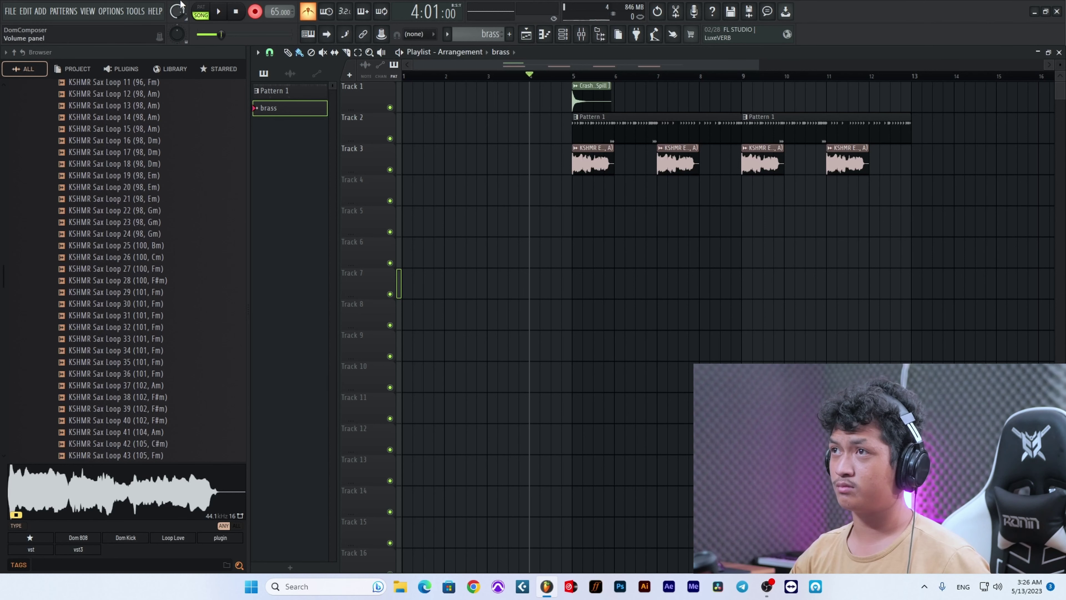
{"action": "left_click", "coordinate": [221, 12]}
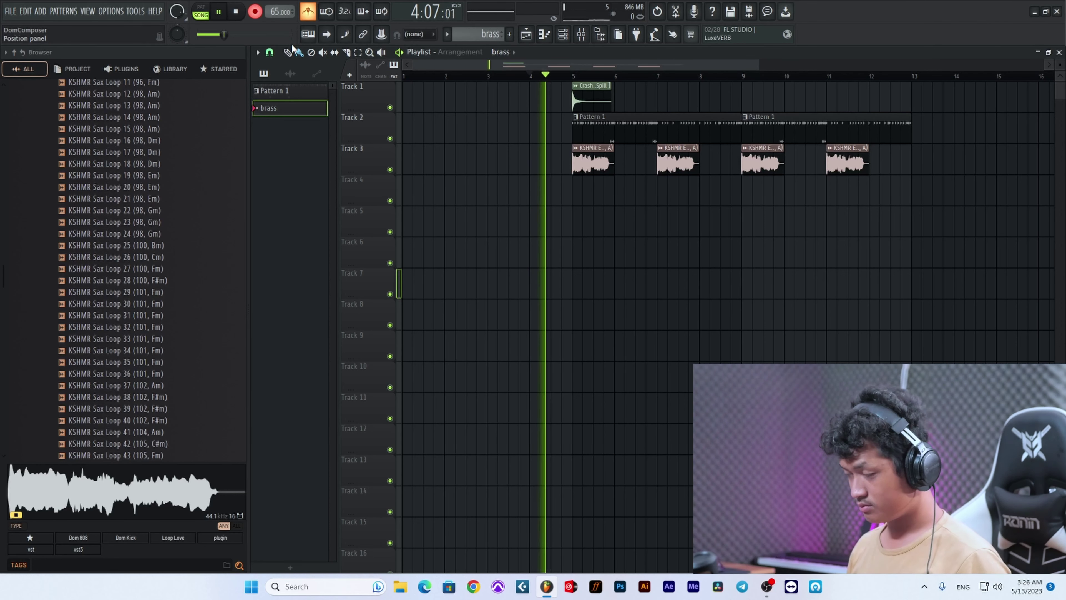
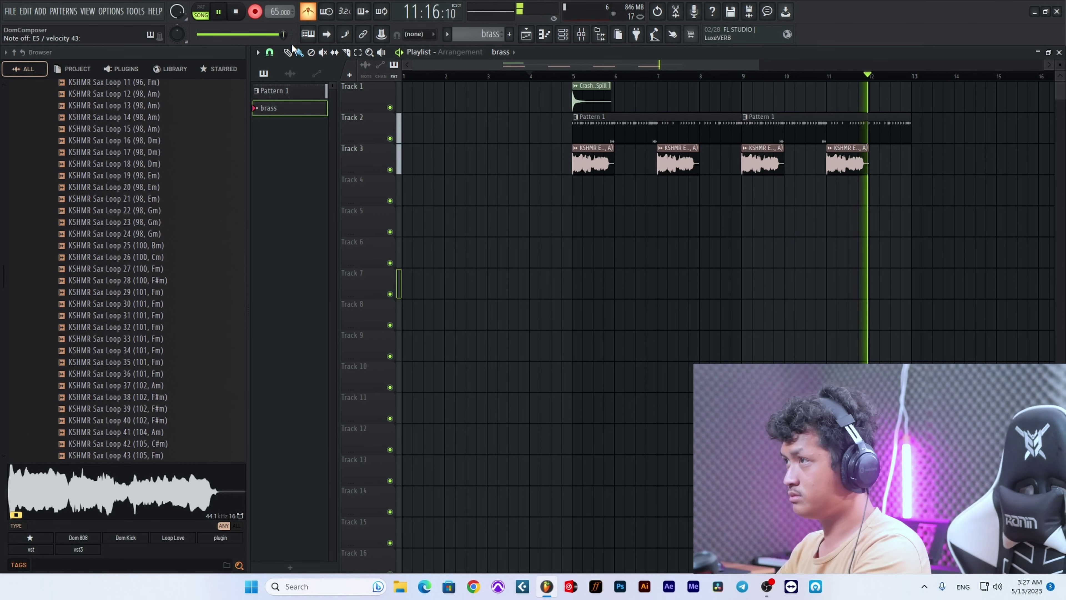
{"action": "key", "text": "space"}
Step: Open the recorded brass pattern in the piano roll and shorten the second chord's E5 note to match its A4 note
{"action": "double_click", "coordinate": [642, 200]}
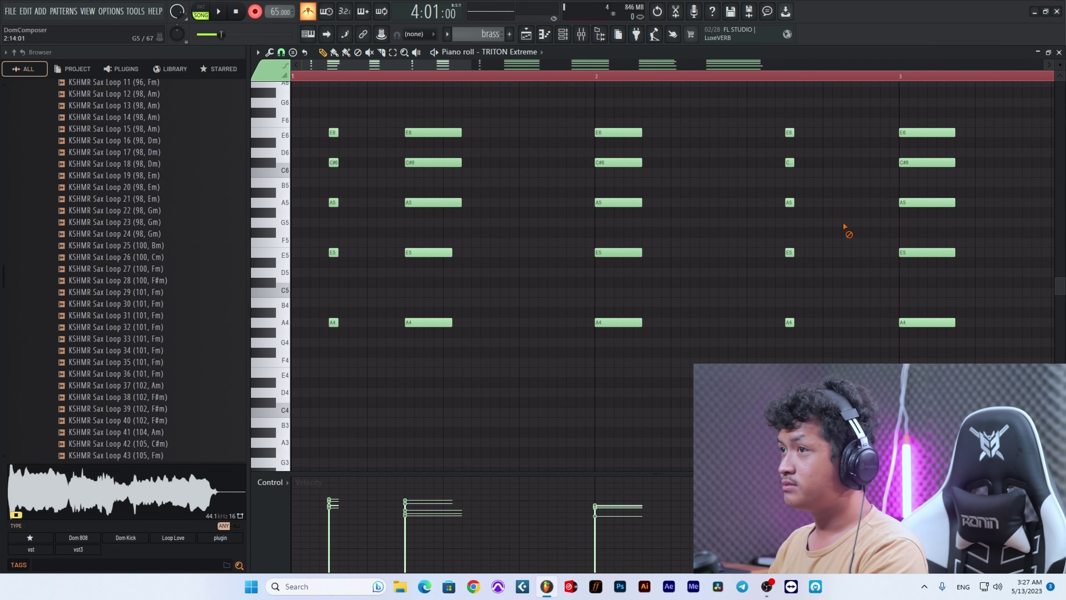
{"action": "left_click", "coordinate": [284, 53]}
{"action": "left_click", "coordinate": [300, 80]}
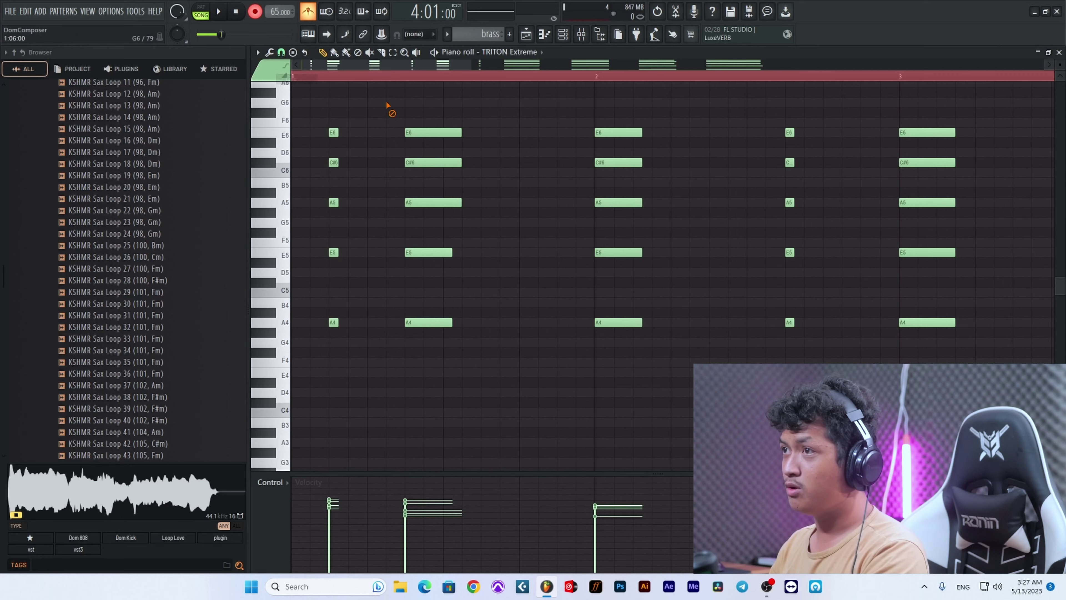
{"action": "scroll", "coordinate": [496, 114], "scroll_direction": "down", "scroll_amount": 4}
{"action": "scroll", "coordinate": [496, 164], "scroll_direction": "up", "scroll_amount": 4}
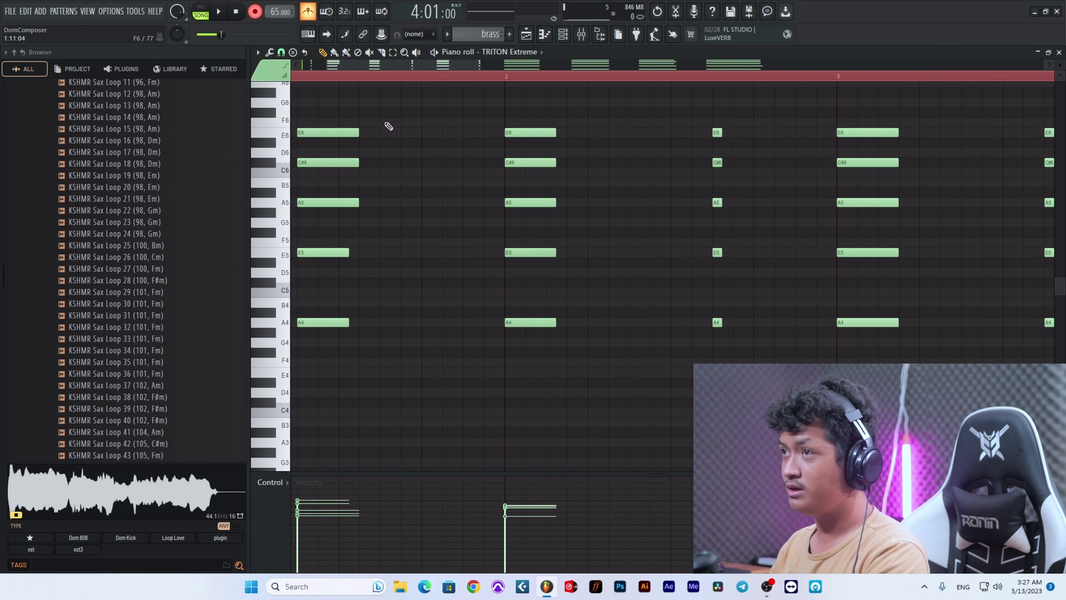
{"action": "left_click_drag", "start_coordinate": [385, 124], "coordinate": [357, 330]}
{"action": "left_click", "coordinate": [452, 243]}
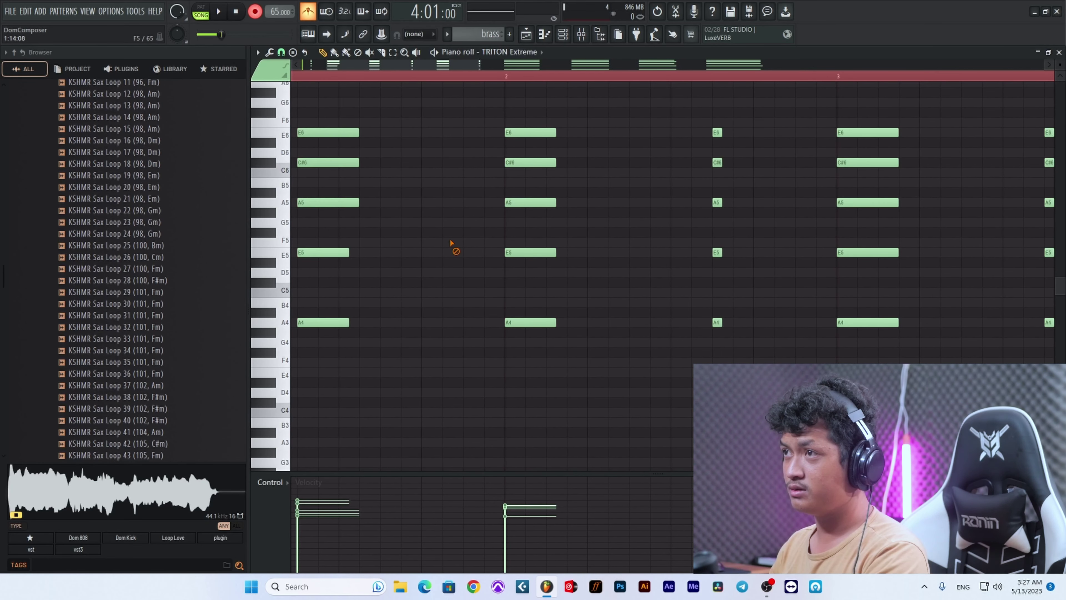
{"action": "key", "text": "ctrl+a"}
{"action": "mouse_move", "coordinate": [347, 254]}
{"action": "left_mouse_down"}
{"action": "mouse_move", "coordinate": [325, 252]}
{"action": "mouse_move", "coordinate": [371, 250]}
{"action": "mouse_move", "coordinate": [349, 250]}
{"action": "left_mouse_up"}
{"action": "left_click", "coordinate": [586, 158]}
Step: Play back the arrangement with the recorded brass part while checking the playlist, piano roll and channel rack
{"action": "key", "text": "space"}
{"action": "left_click", "coordinate": [527, 34]}
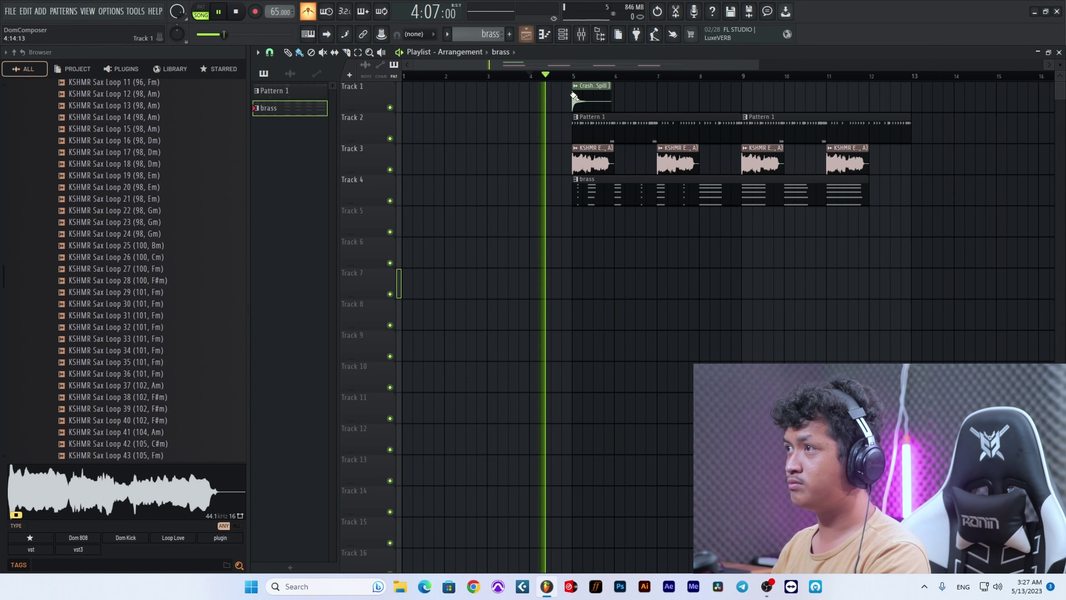
{"action": "left_click", "coordinate": [545, 35]}
{"action": "left_click", "coordinate": [563, 35]}
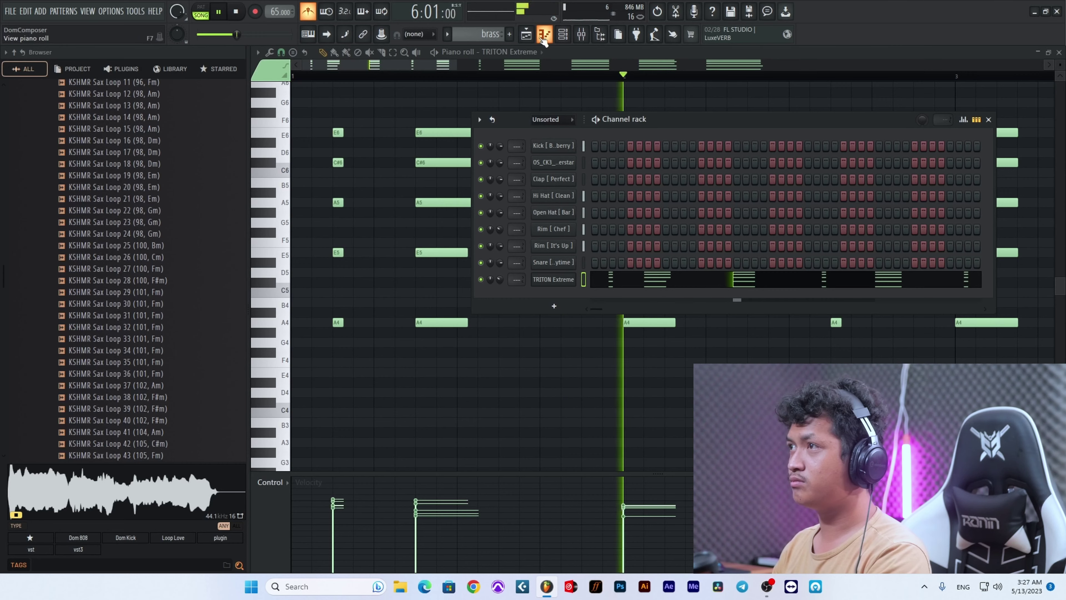
{"action": "key", "text": "F5"}
{"action": "key", "text": "space"}
Step: Audition the KSHMR sax loops and place KSHMR Sax Loop 46 (110, C) on Track 5 at bar 5
{"action": "scroll", "coordinate": [158, 245], "scroll_direction": "up", "scroll_amount": 8}
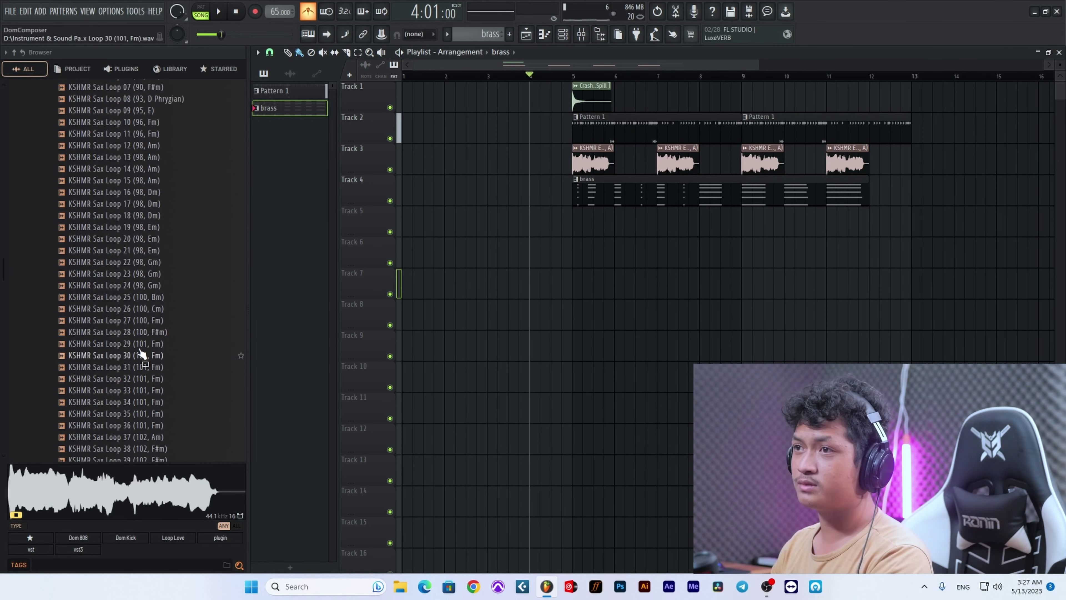
{"action": "left_click", "coordinate": [147, 364]}
{"action": "scroll", "coordinate": [157, 363], "scroll_direction": "down", "scroll_amount": 4}
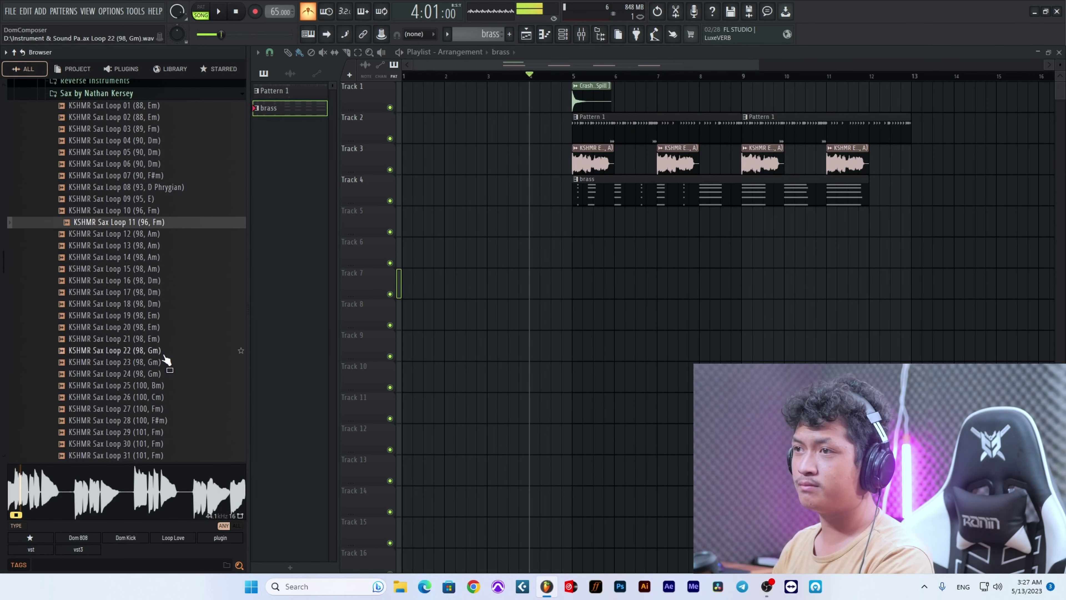
{"action": "left_click", "coordinate": [143, 200]}
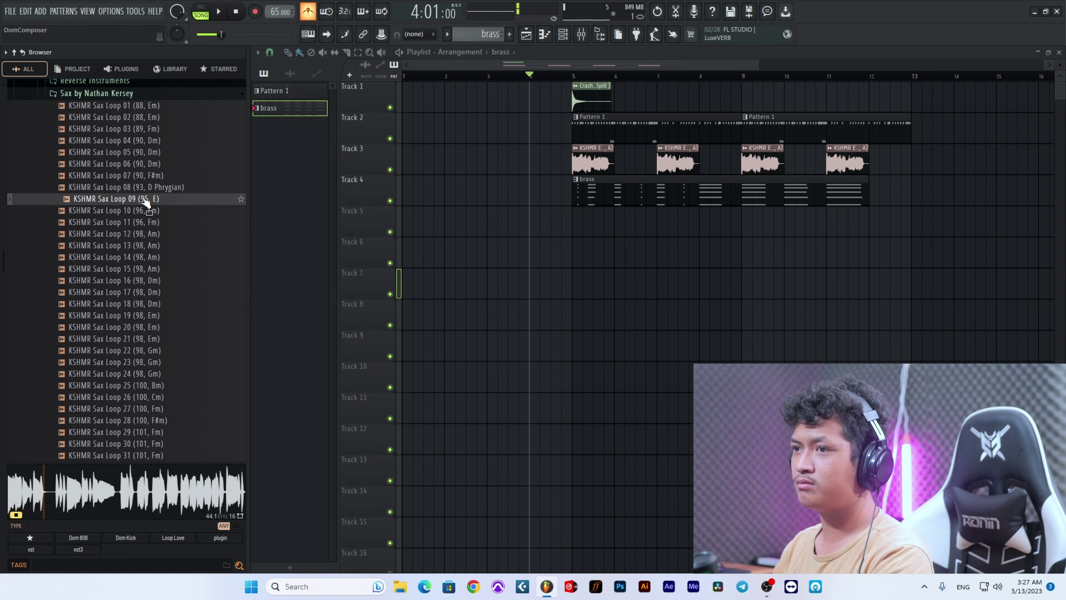
{"action": "scroll", "coordinate": [183, 369], "scroll_direction": "down", "scroll_amount": 12}
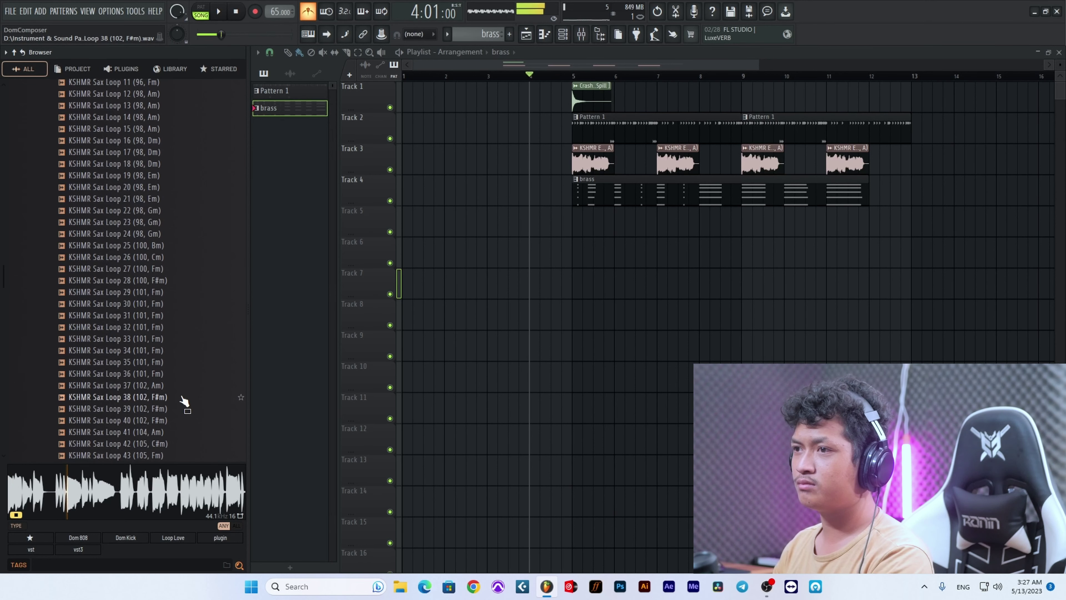
{"action": "left_click", "coordinate": [173, 282]}
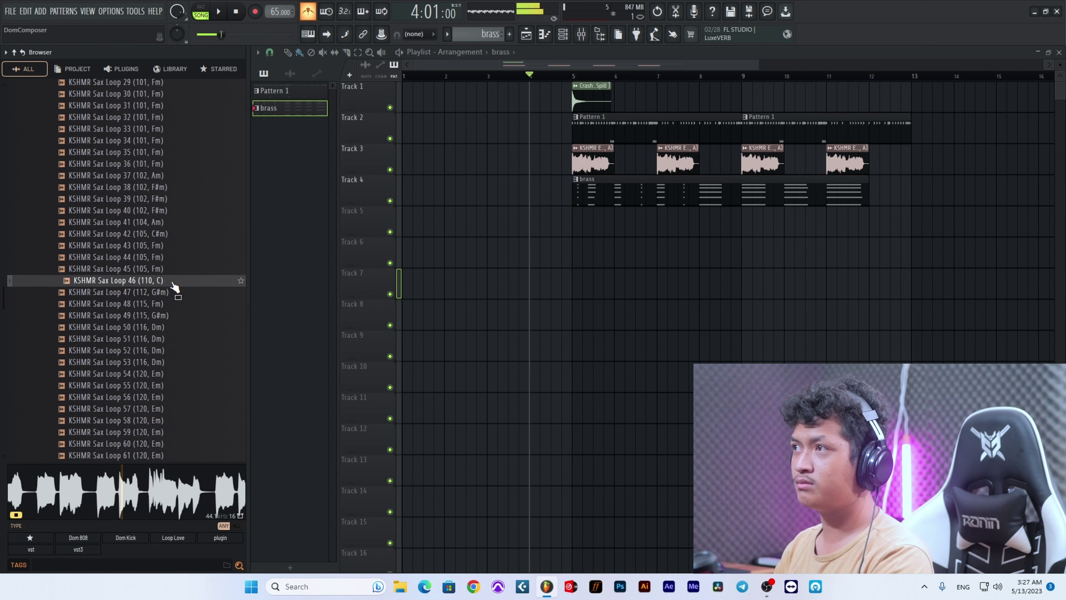
{"action": "left_click_drag", "start_coordinate": [174, 287], "coordinate": [575, 221]}
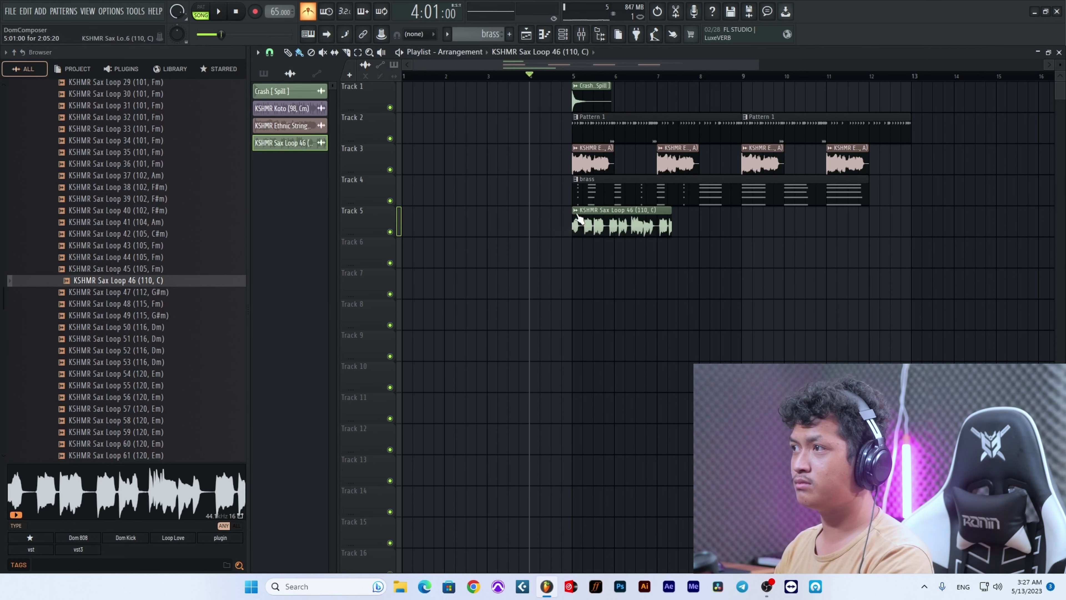
Step: Fit the sax loop clip to the tempo so it spans two bars and shift its pitch by -200 cents
{"action": "left_click", "coordinate": [575, 209]}
{"action": "left_click", "coordinate": [674, 271]}
{"action": "left_click", "coordinate": [541, 296]}
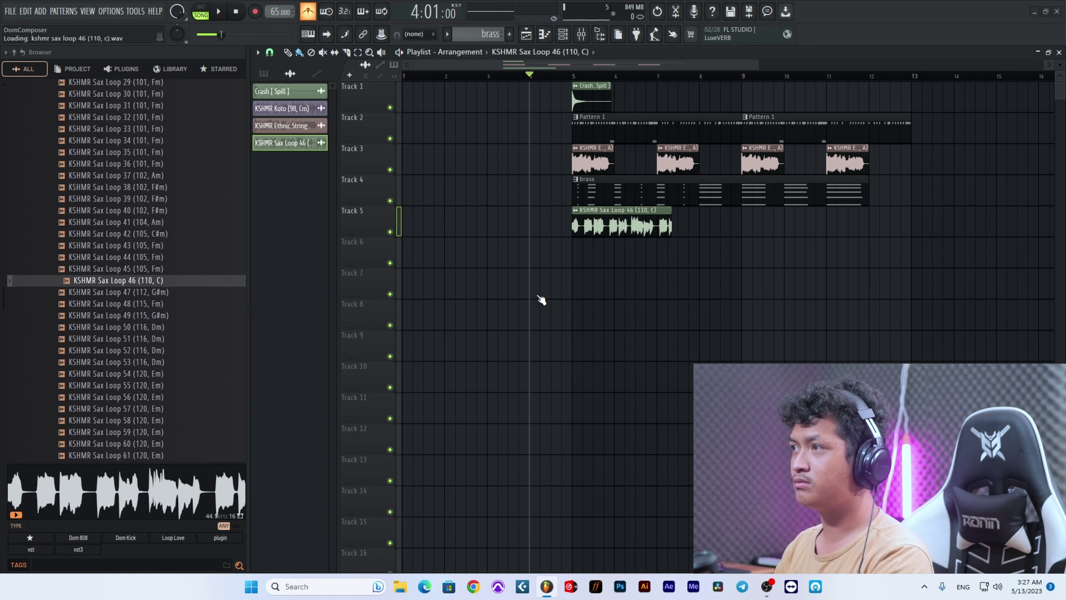
{"action": "double_click", "coordinate": [643, 222]}
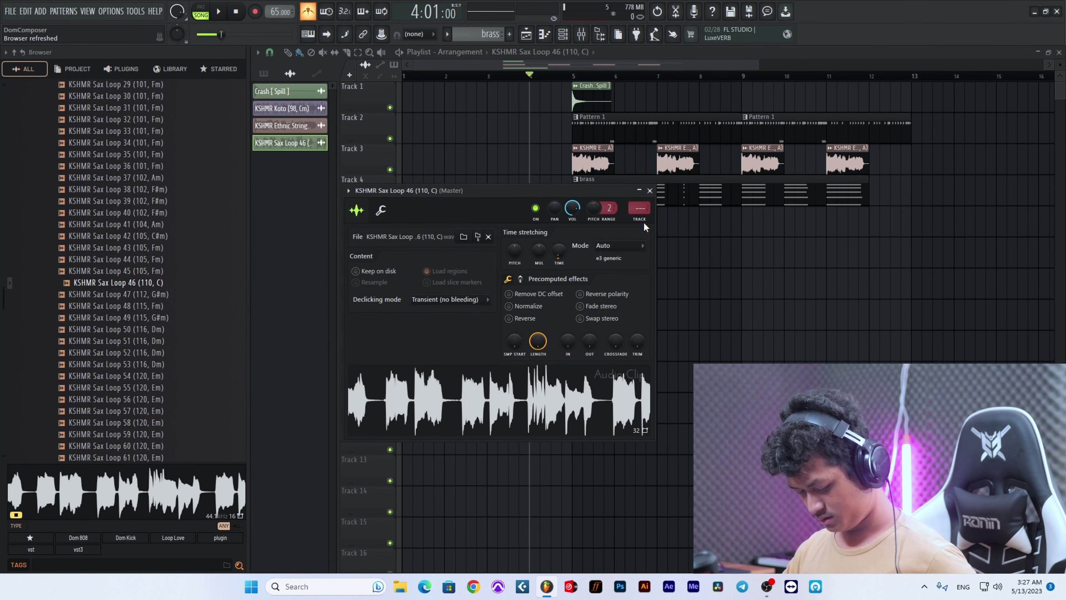
{"action": "left_click_drag", "start_coordinate": [515, 252], "coordinate": [516, 259]}
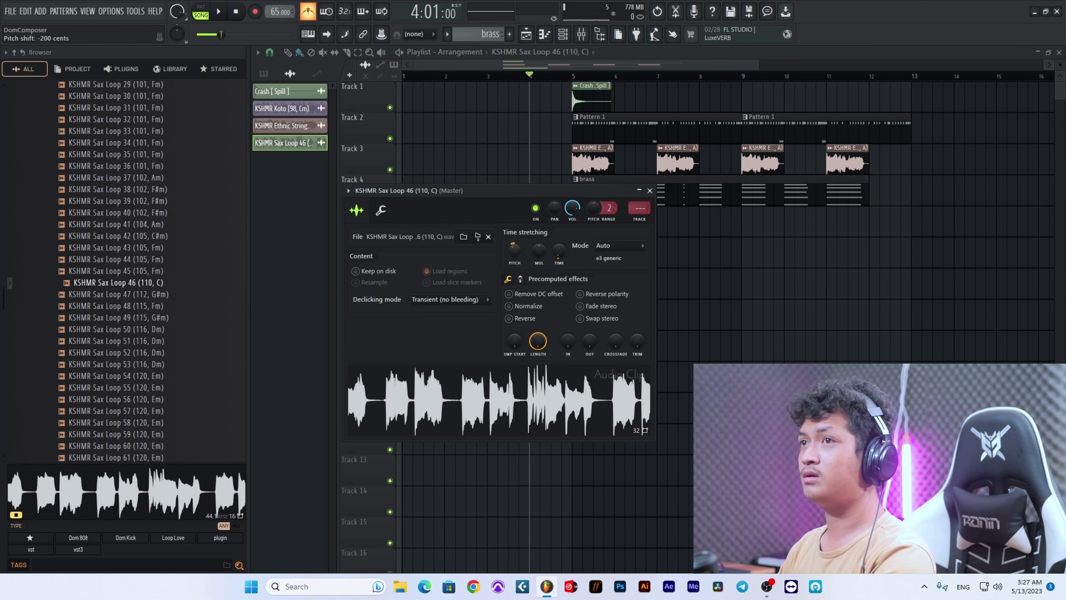
{"action": "key", "text": "Escape"}
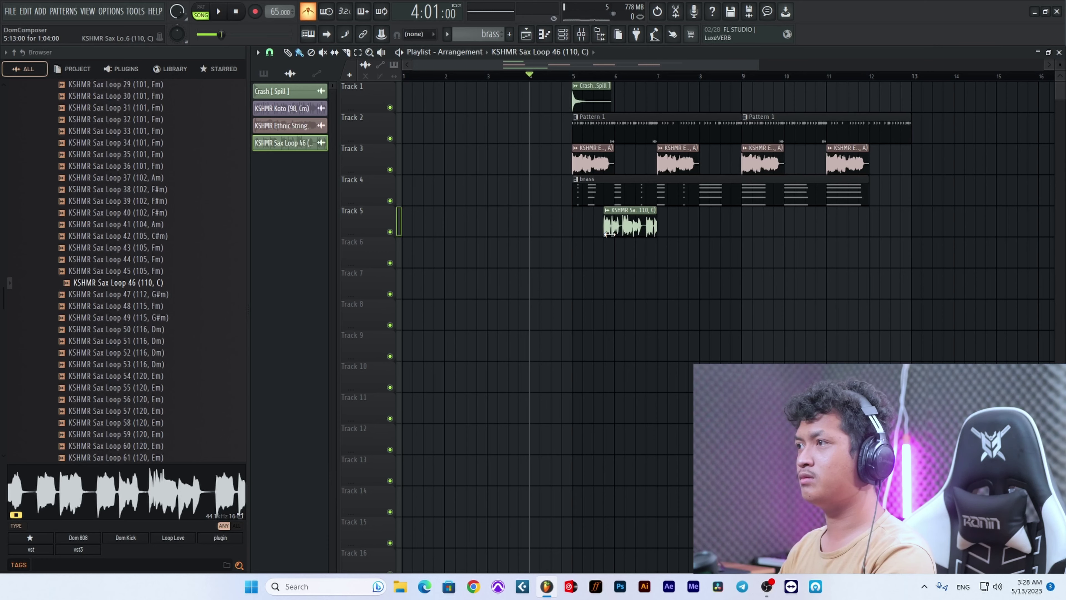
Step: Trim the start of the sax loop clip to bar 6 and play the arrangement from the middle of bar 5
{"action": "left_click_drag", "start_coordinate": [609, 234], "coordinate": [615, 234]}
{"action": "key", "text": "space"}
{"action": "left_click", "coordinate": [595, 76]}
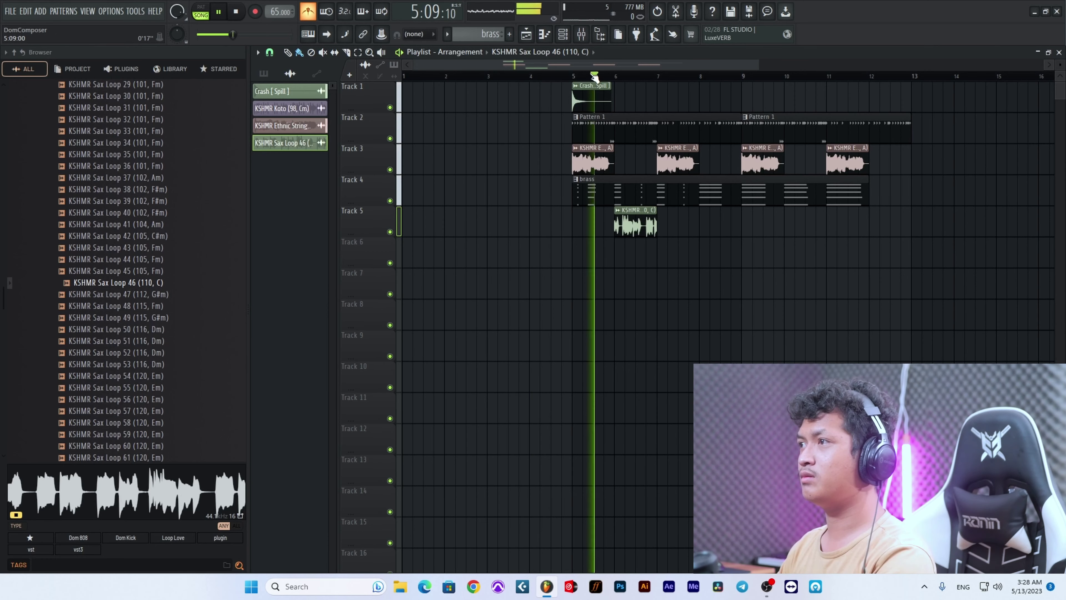
{"action": "scroll", "coordinate": [634, 254], "scroll_direction": "up", "scroll_amount": 10, "text": "ctrl"}
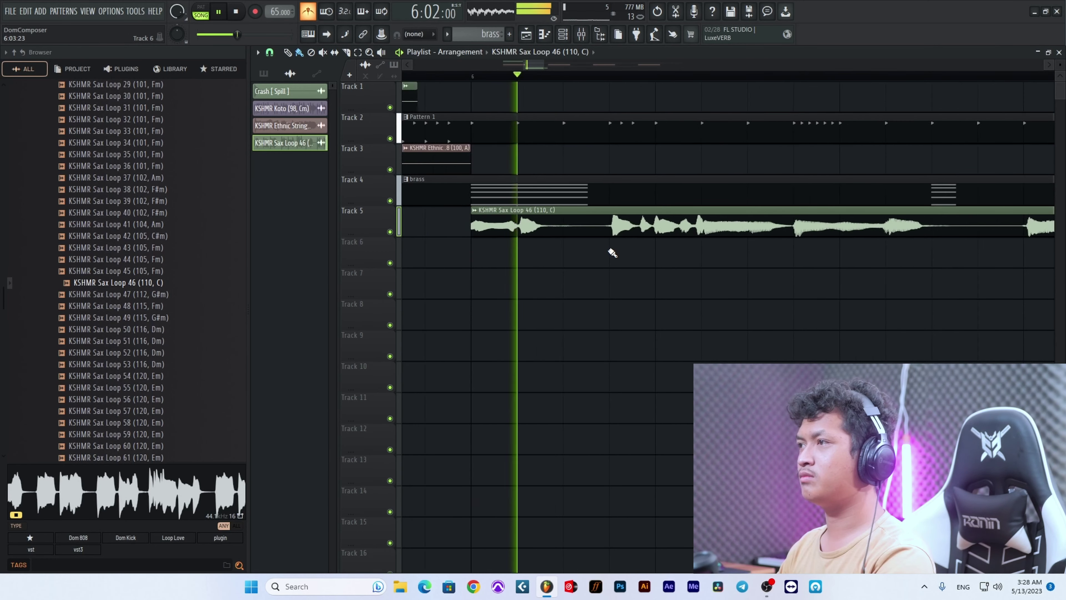
{"action": "scroll", "coordinate": [613, 253], "scroll_direction": "down", "scroll_amount": 5, "text": "ctrl"}
Step: Lower the sax loop's channel volume to 57%
{"action": "double_click", "coordinate": [650, 228]}
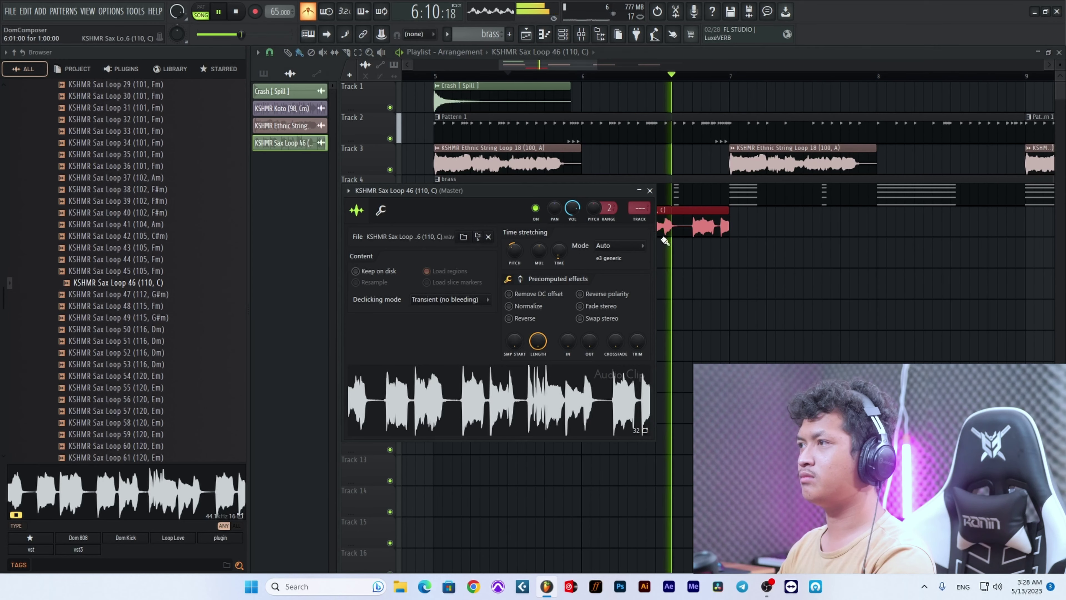
{"action": "left_click", "coordinate": [689, 254], "text": "ctrl"}
{"action": "double_click", "coordinate": [662, 226]}
{"action": "left_click_drag", "start_coordinate": [573, 209], "coordinate": [573, 225]}
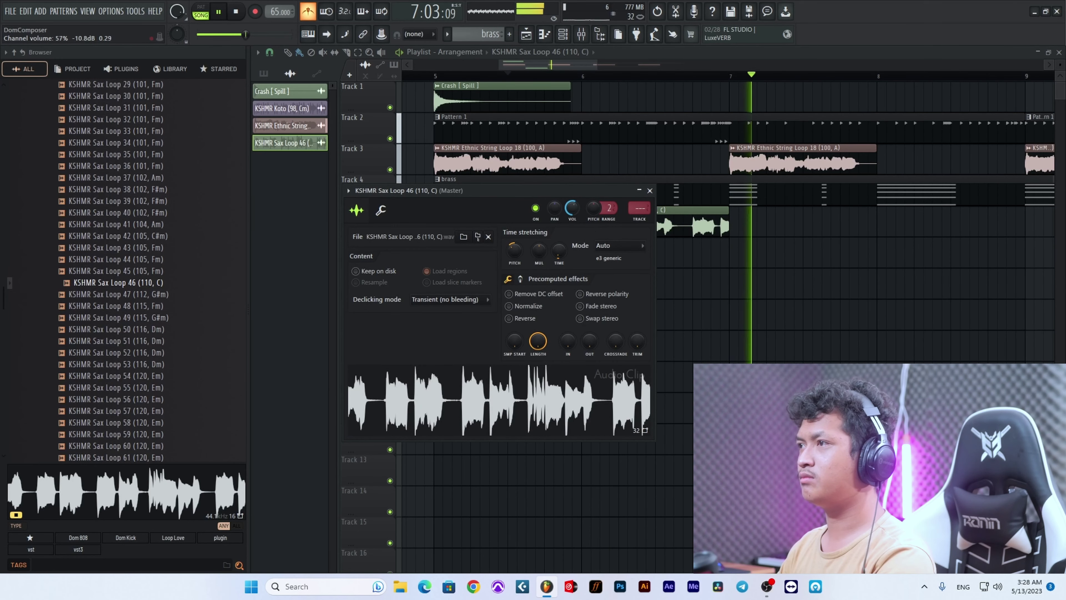
{"action": "left_click", "coordinate": [650, 190]}
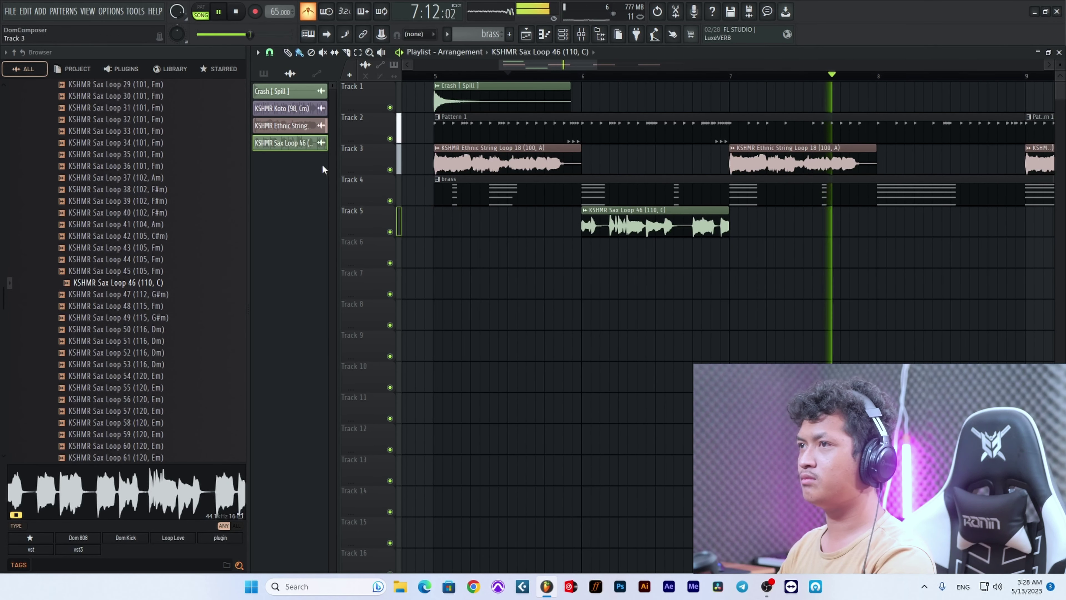
Step: Delete the KSHMR Sax Loop 46 audio clip from the project and stop playback
{"action": "right_click", "coordinate": [314, 145]}
{"action": "left_click", "coordinate": [350, 281]}
{"action": "key", "text": "space"}
Step: Duplicate the first KSHMR Ethnic String Loop 18 clip on Track 3 and place the copy at bar 6
{"action": "left_click_drag", "start_coordinate": [612, 166], "coordinate": [521, 168], "text": "ctrl"}
{"action": "key", "text": "ctrl+b"}
{"action": "left_click_drag", "start_coordinate": [688, 170], "coordinate": [663, 177]}
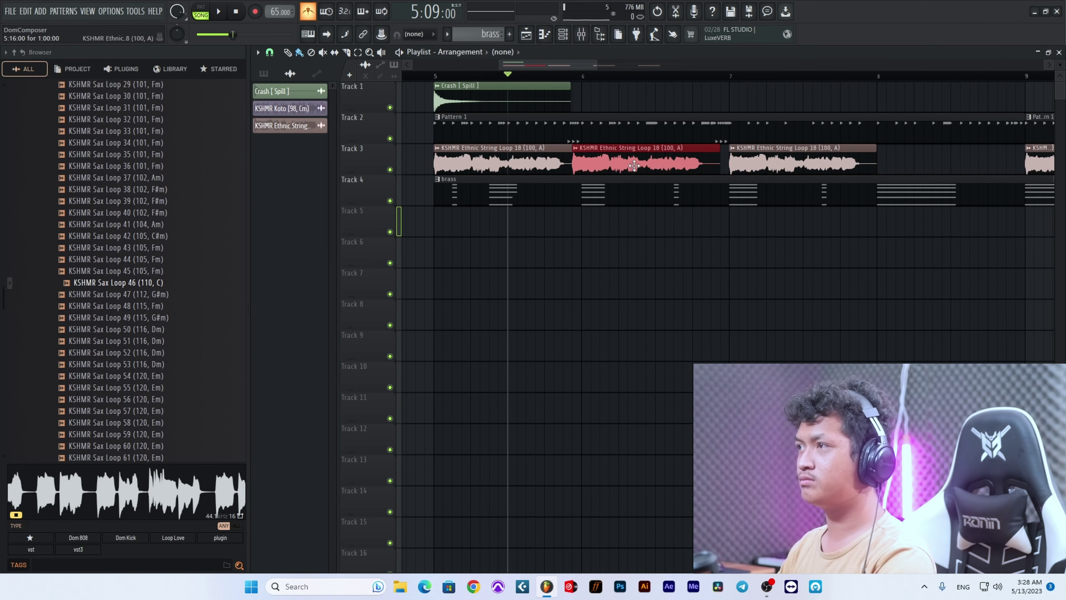
Step: Play the arrangement from bar 5 and set the channel rack to show all channels
{"action": "key", "text": "space"}
{"action": "key", "text": "F6"}
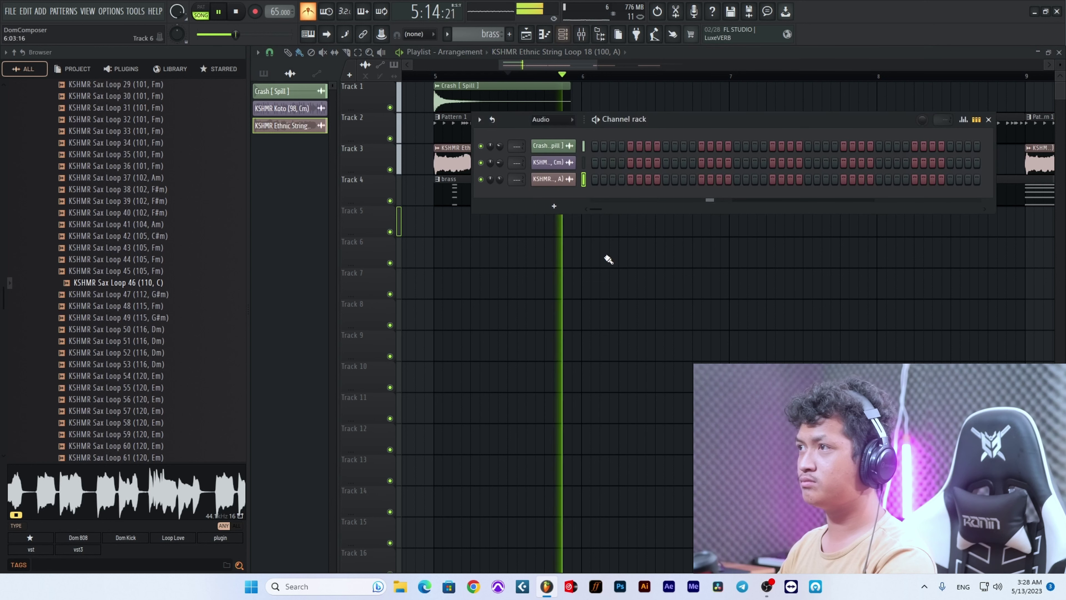
{"action": "left_click", "coordinate": [540, 119]}
{"action": "left_click", "coordinate": [557, 132]}
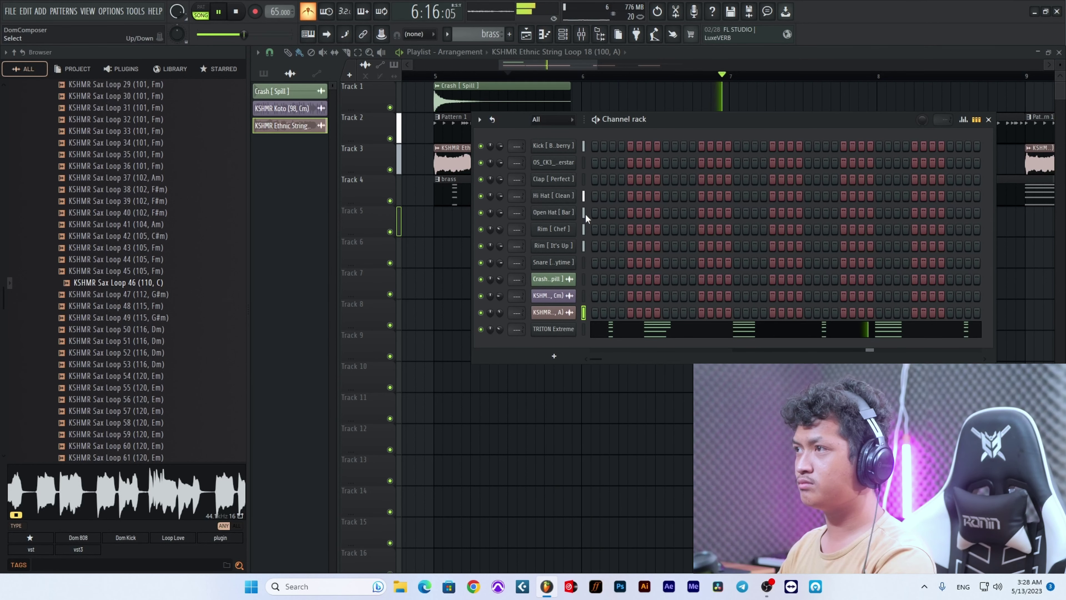
{"action": "key", "text": "space"}
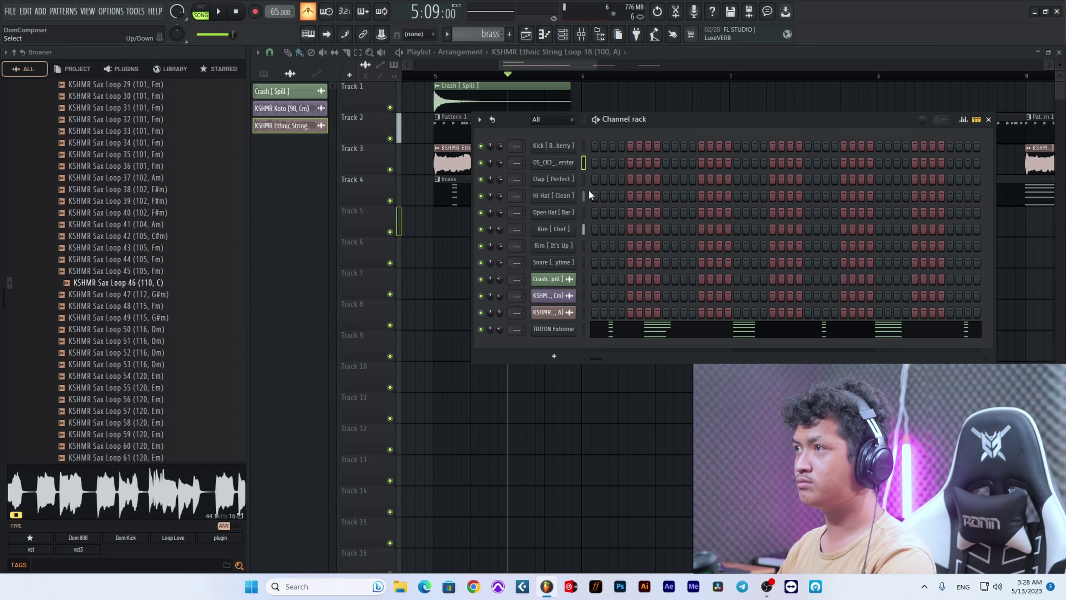
Step: Set the release time of the OS_CK3_808_C_Superstar channel's volume envelope to 31%
{"action": "left_click", "coordinate": [565, 162]}
{"action": "left_click", "coordinate": [322, 153]}
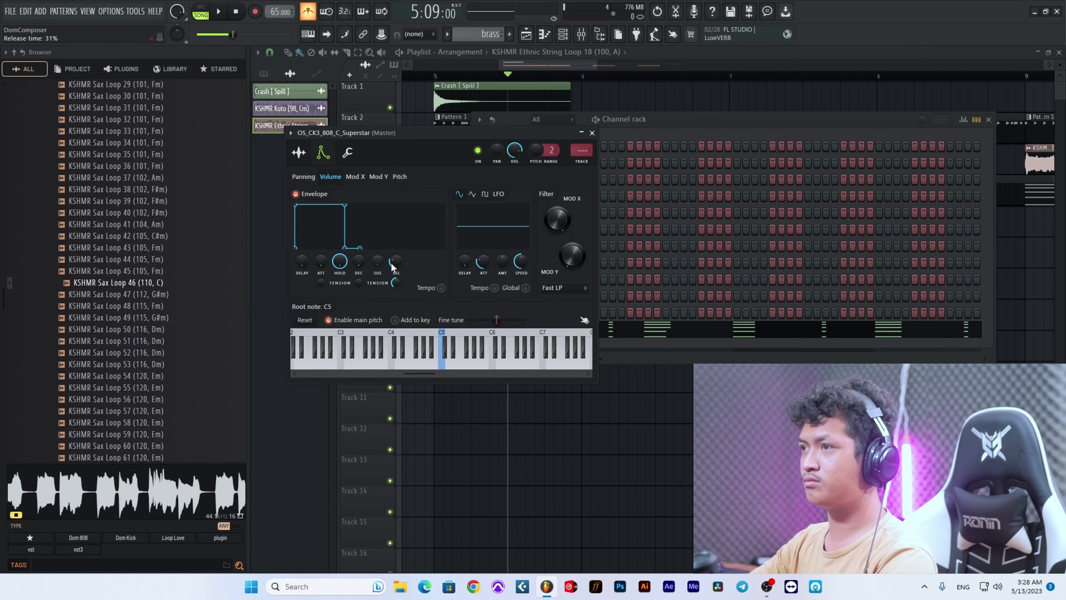
{"action": "right_click", "coordinate": [672, 493]}
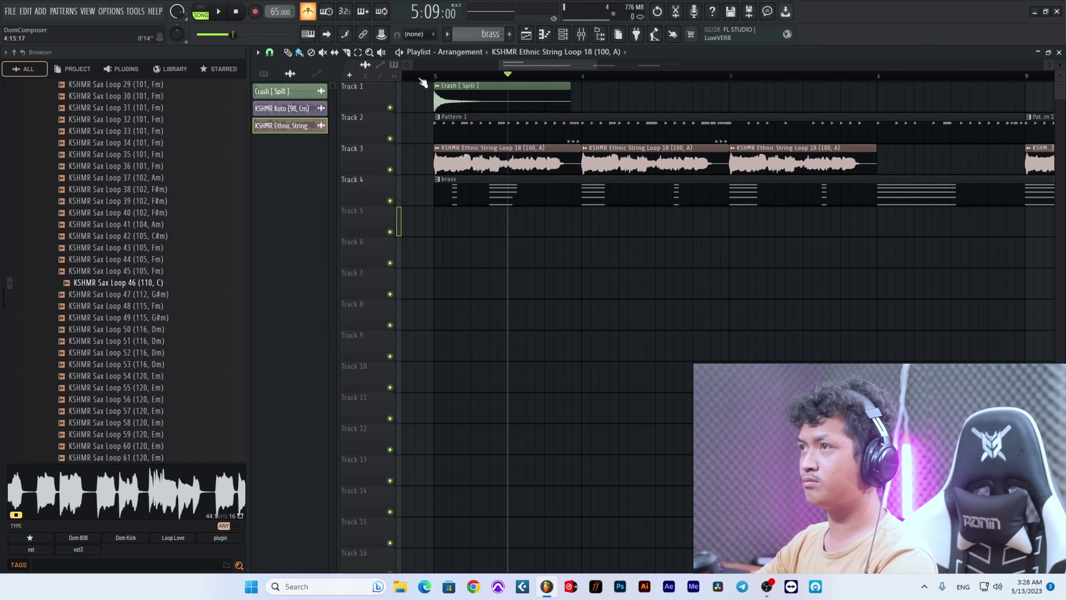
Step: Mute the brass part on Track 4 and play the arrangement from just before bar 5 to rehearse 808 notes
{"action": "scroll", "coordinate": [437, 228], "scroll_direction": "down", "scroll_amount": 2}
{"action": "left_click", "coordinate": [390, 201]}
{"action": "key", "text": "space"}
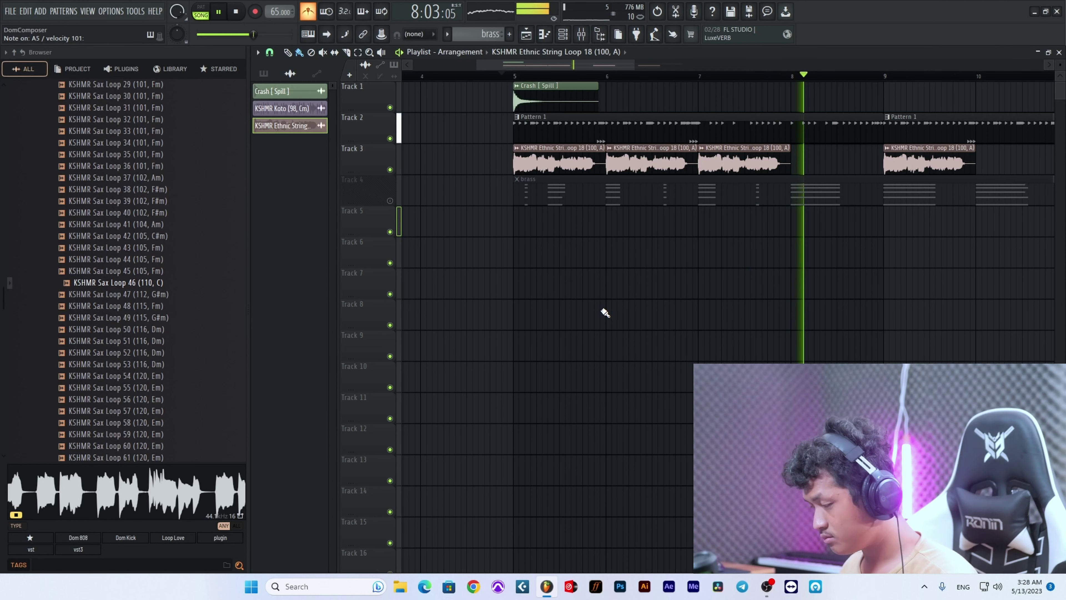
{"action": "key", "text": "space"}
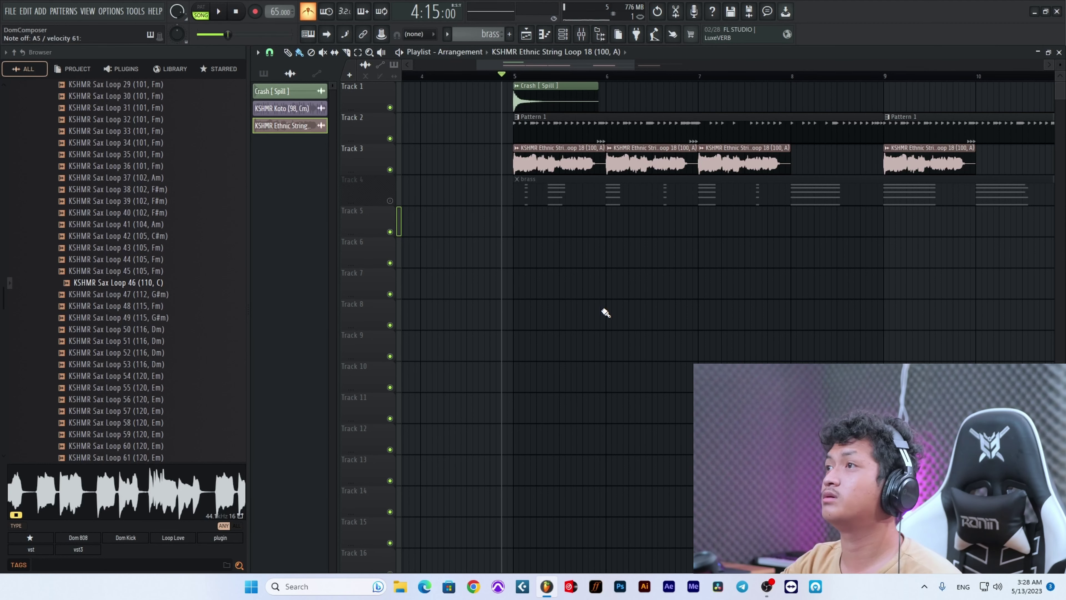
Step: Create a new pattern named 808
{"action": "left_click", "coordinate": [564, 36]}
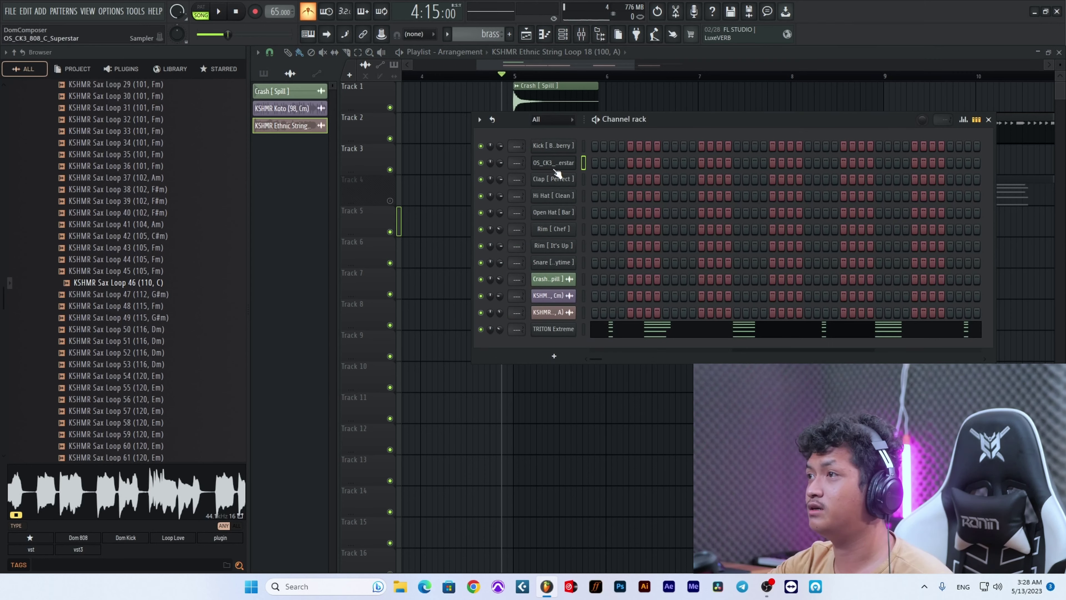
{"action": "left_click", "coordinate": [513, 34]}
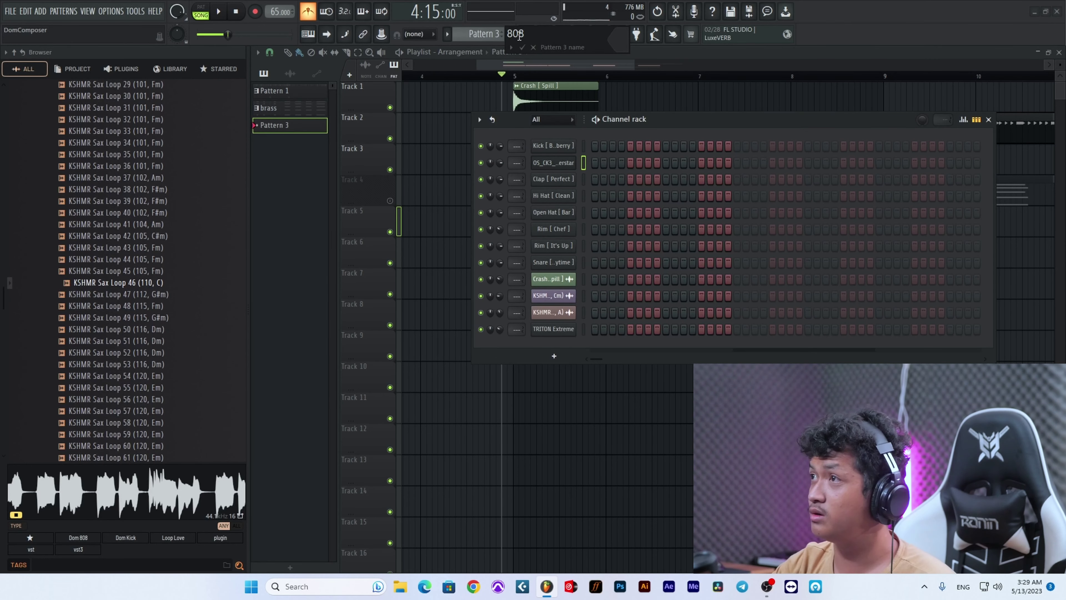
{"action": "key", "text": "Return"}
Step: Add a four-step A5 note at the start of the OS_CK3_808_C_Superstar piano roll in the 808 pattern
{"action": "right_click", "coordinate": [574, 162]}
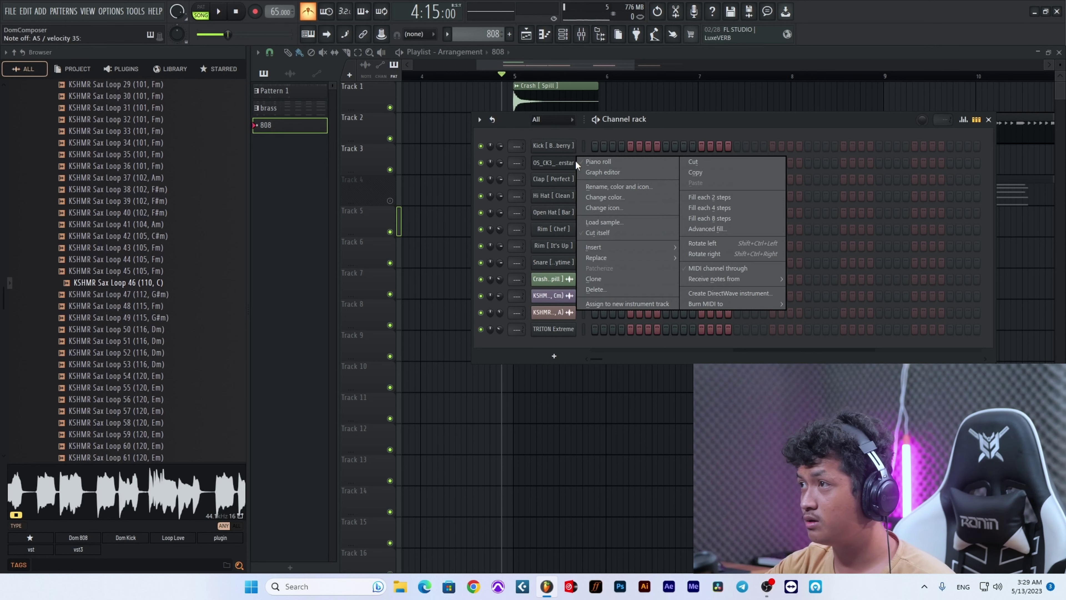
{"action": "left_click", "coordinate": [590, 163]}
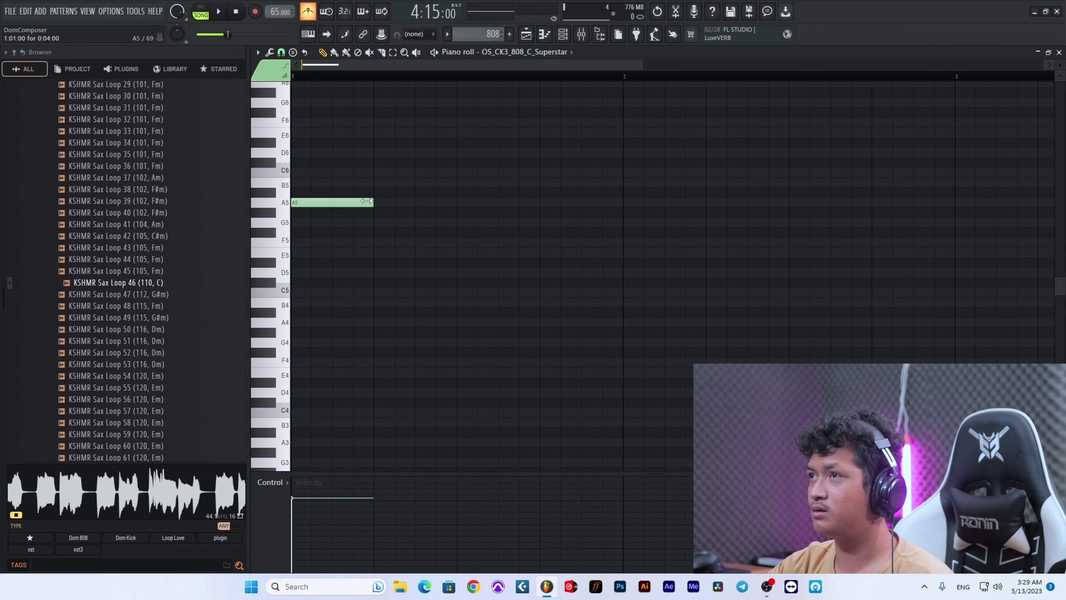
Step: Place the 808 pattern on Track 5 of the playlist at bar 5 and play the arrangement
{"action": "left_click", "coordinate": [526, 34]}
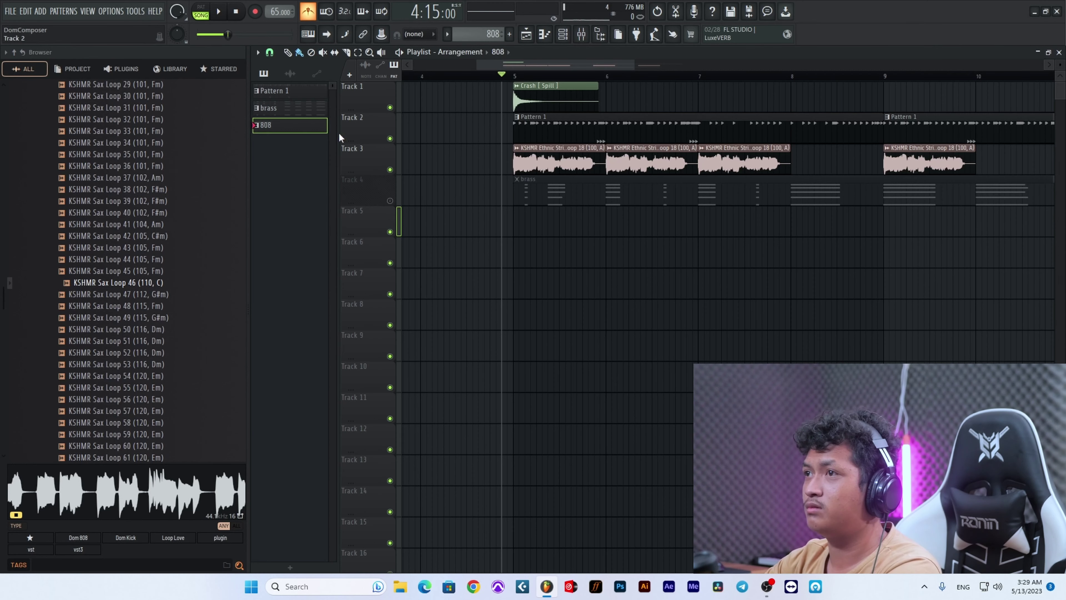
{"action": "left_click_drag", "start_coordinate": [304, 126], "coordinate": [508, 225]}
{"action": "key", "text": "space"}
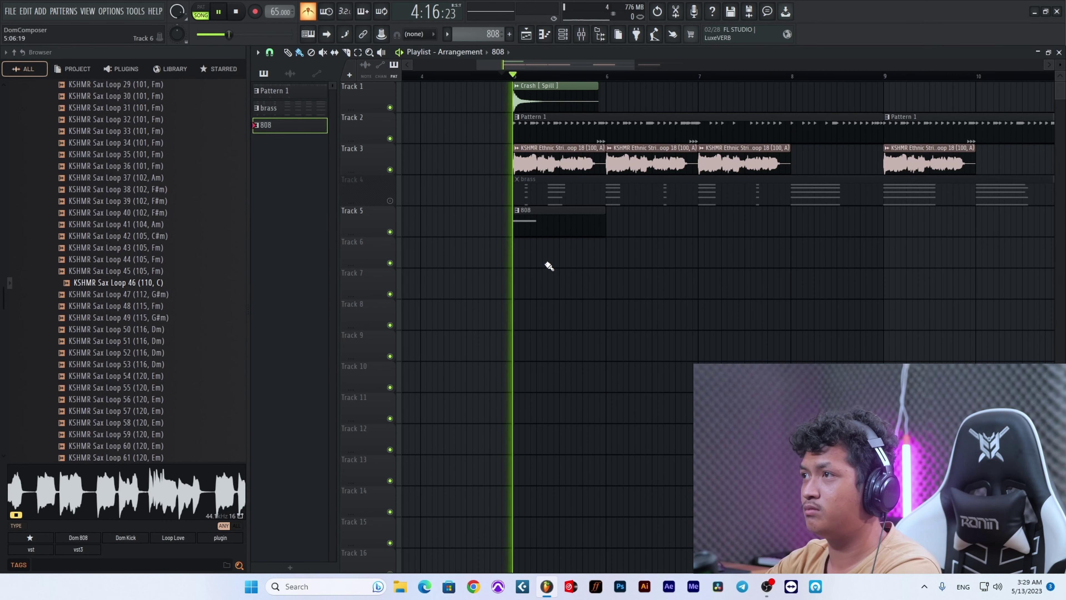
Step: Fill the first ten steps of the 808 piano roll with A5 notes of three, three and four steps, followed by an E6 note
{"action": "double_click", "coordinate": [556, 223]}
{"action": "scroll", "coordinate": [521, 270], "scroll_direction": "down", "scroll_amount": 1}
{"action": "key", "text": "space"}
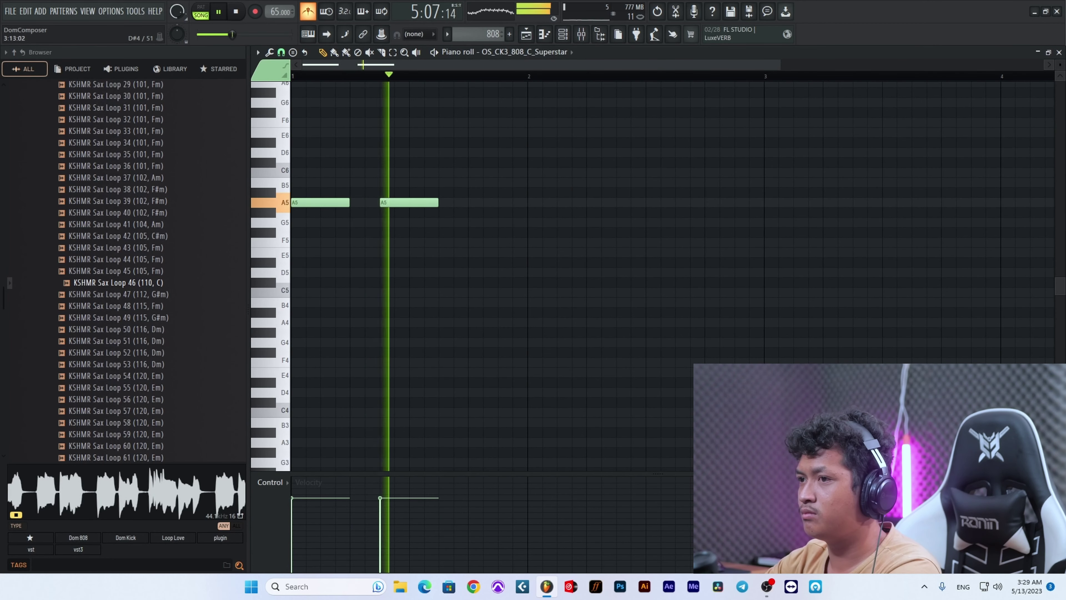
{"action": "key", "text": "space"}
{"action": "left_click_drag", "start_coordinate": [351, 203], "coordinate": [345, 207]}
{"action": "left_click", "coordinate": [356, 203]}
{"action": "key", "text": "space"}
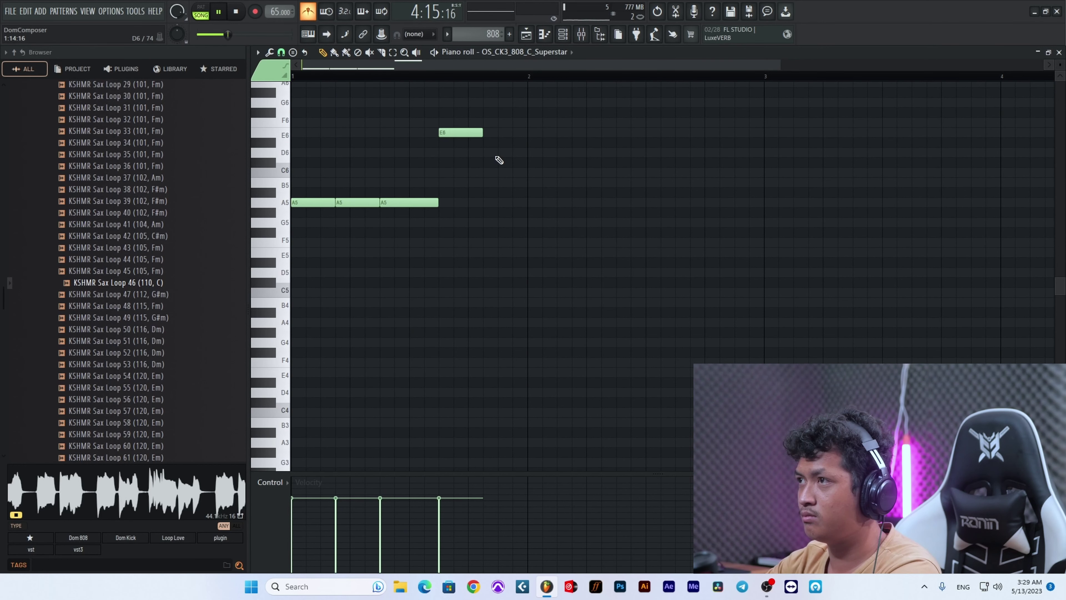
Step: Turn the E6 note into three consecutive E6 notes of one, one and two steps, playing back to check them
{"action": "left_click_drag", "start_coordinate": [481, 132], "coordinate": [466, 133]}
{"action": "left_click", "coordinate": [473, 133]}
{"action": "scroll", "coordinate": [539, 241], "scroll_direction": "up", "scroll_amount": 1}
{"action": "scroll", "coordinate": [539, 241], "scroll_direction": "up", "scroll_amount": 4}
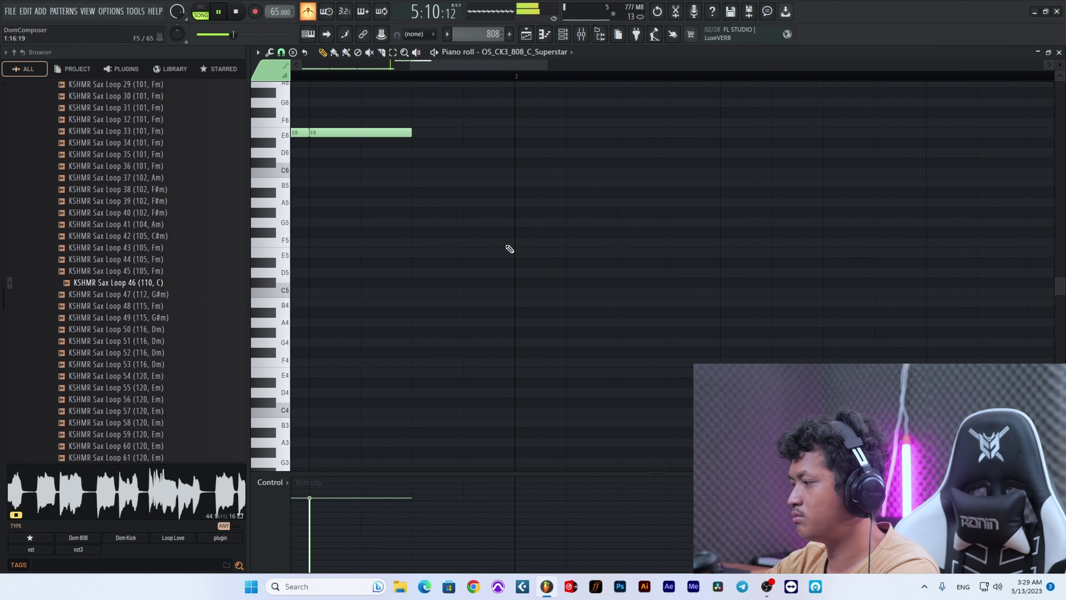
{"action": "scroll", "coordinate": [541, 264], "scroll_direction": "down", "scroll_amount": 5}
{"action": "key", "text": "space"}
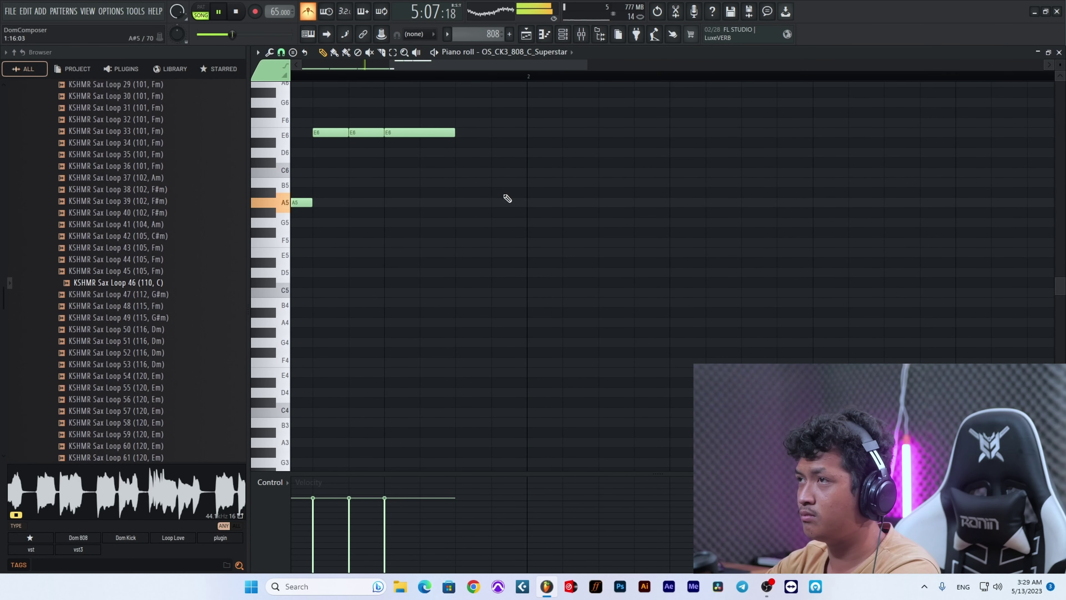
Step: Close bar 1 with a one-step D6 note at 1:15 and a one-step C6 note at 1:16
{"action": "scroll", "coordinate": [499, 277], "scroll_direction": "up", "scroll_amount": 4}
{"action": "scroll", "coordinate": [596, 291], "scroll_direction": "down", "scroll_amount": 5}
{"action": "key", "text": "space"}
{"action": "left_click_drag", "start_coordinate": [567, 152], "coordinate": [594, 152]}
{"action": "scroll", "coordinate": [705, 298], "scroll_direction": "down", "scroll_amount": 5}
{"action": "scroll", "coordinate": [692, 323], "scroll_direction": "up", "scroll_amount": 4}
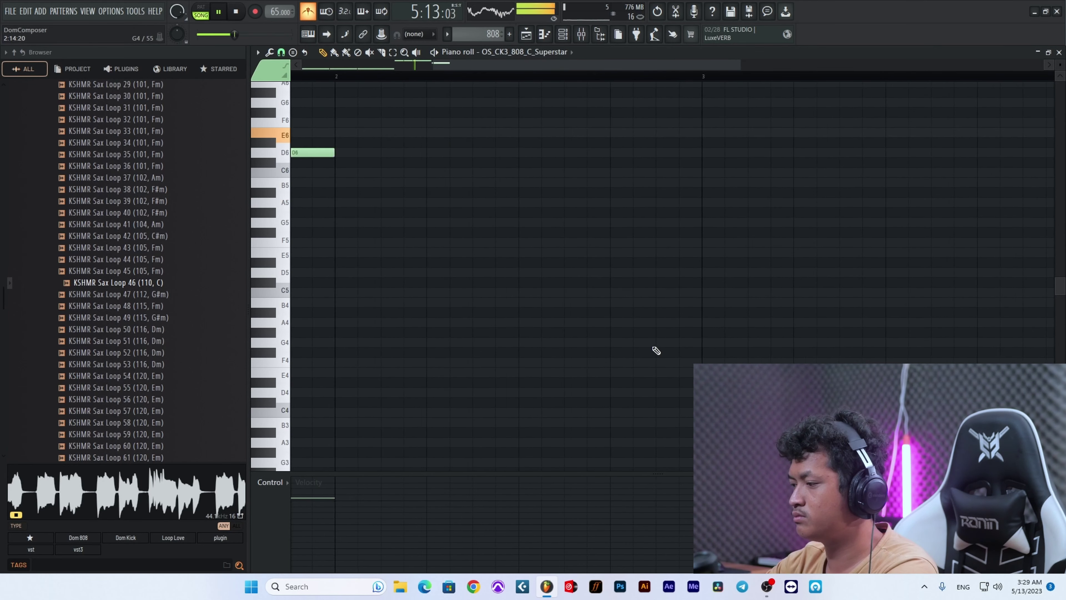
{"action": "scroll", "coordinate": [653, 346], "scroll_direction": "down", "scroll_amount": 5}
{"action": "key", "text": "space"}
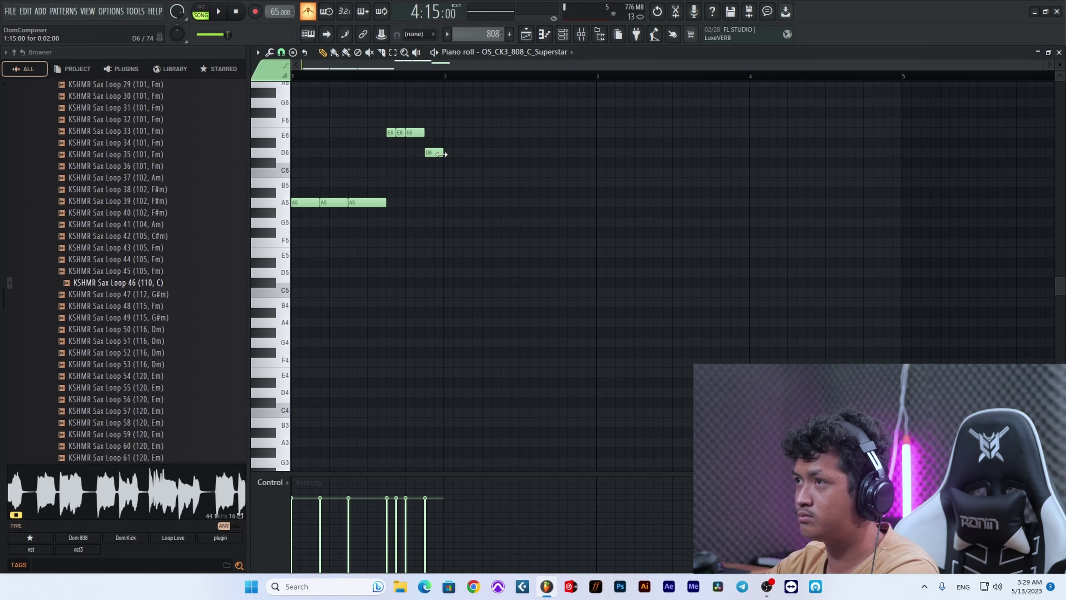
{"action": "left_click", "coordinate": [438, 173]}
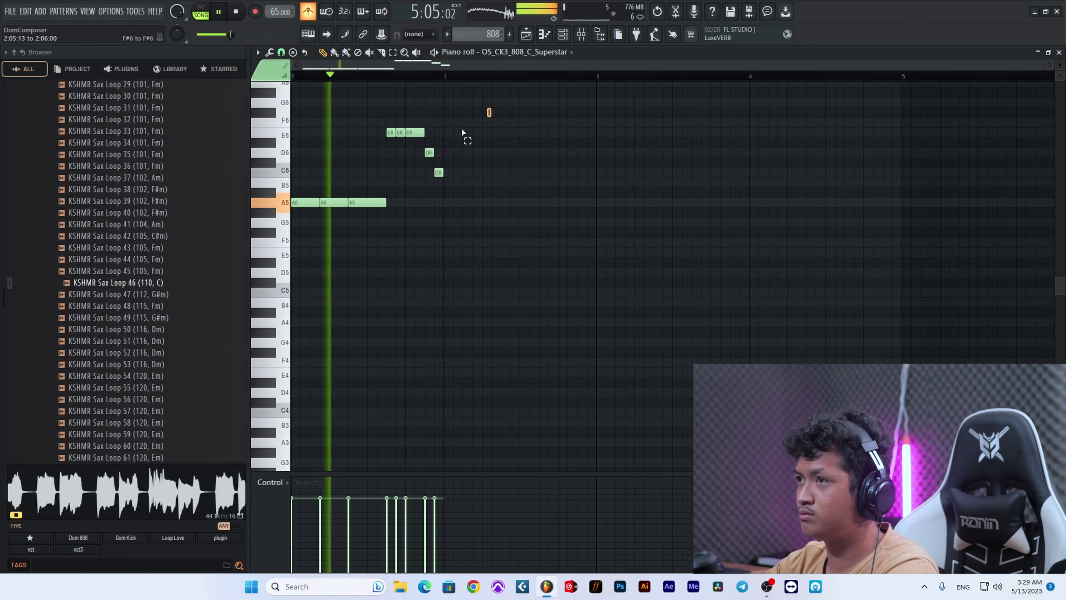
Step: Duplicate the whole bar 1 phrase into bar 2 and deselect the copied notes
{"action": "key", "text": "ctrl+a"}
{"action": "key", "text": "ctrl+b"}
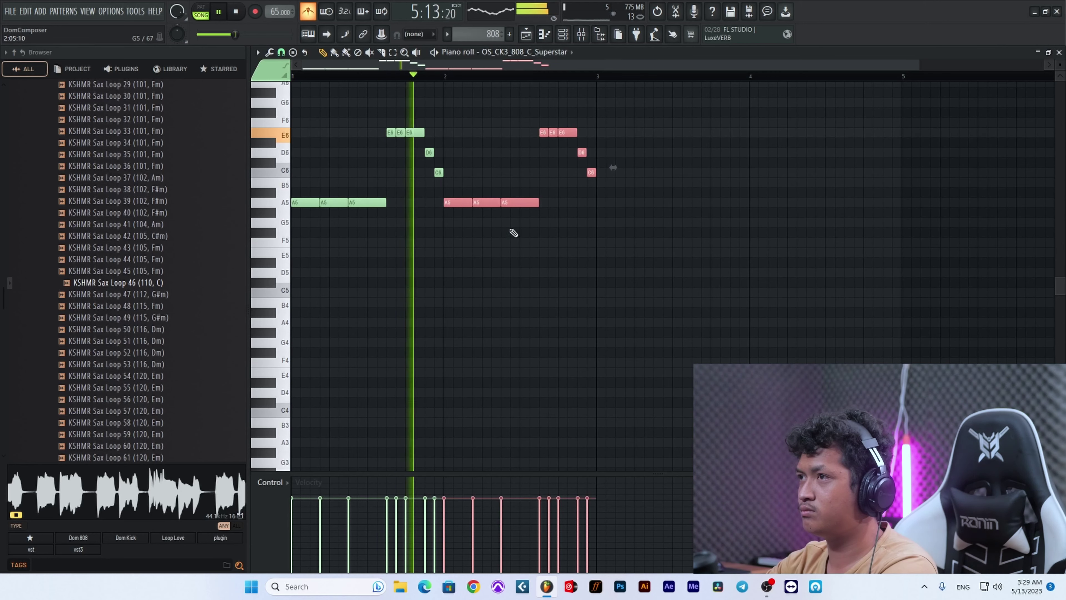
{"action": "left_click", "coordinate": [540, 281]}
{"action": "scroll", "coordinate": [500, 297], "scroll_direction": "up", "scroll_amount": 4}
{"action": "scroll", "coordinate": [500, 297], "scroll_direction": "down", "scroll_amount": 4}
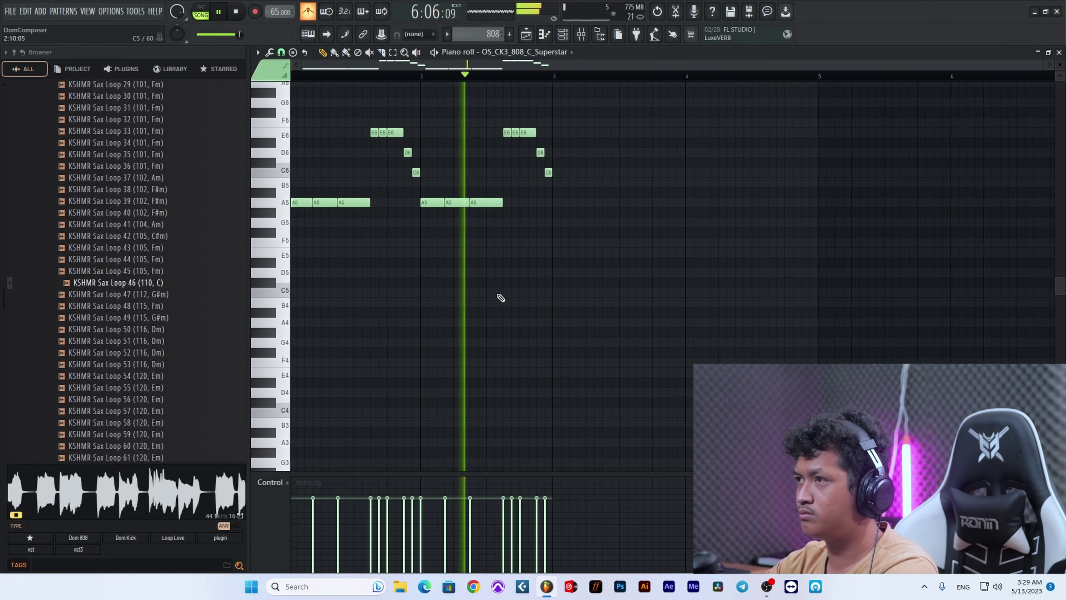
Step: Lower bar 2's closing notes by one octave, then raise only its D and C notes back up an octave
{"action": "left_click_drag", "start_coordinate": [558, 119], "coordinate": [485, 172]}
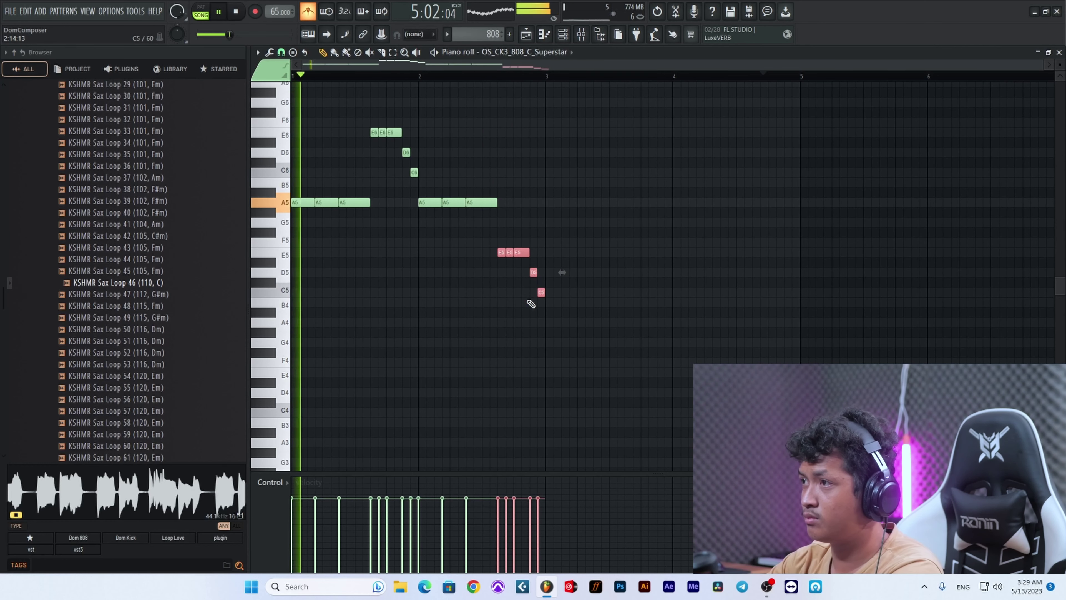
{"action": "left_click_drag", "start_coordinate": [561, 258], "coordinate": [538, 308]}
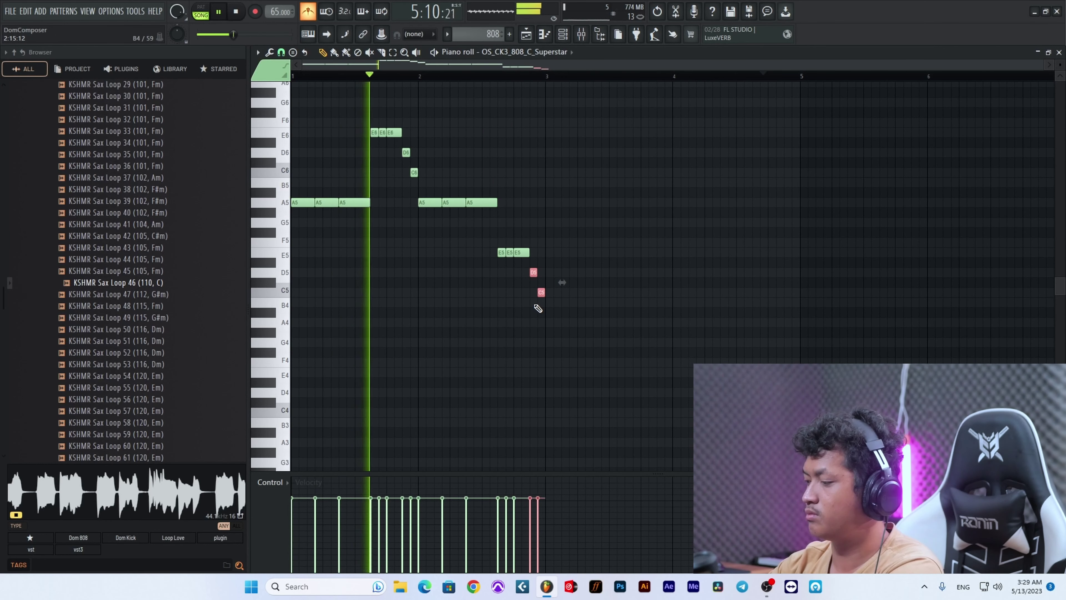
{"action": "key", "text": "ctrl+Up"}
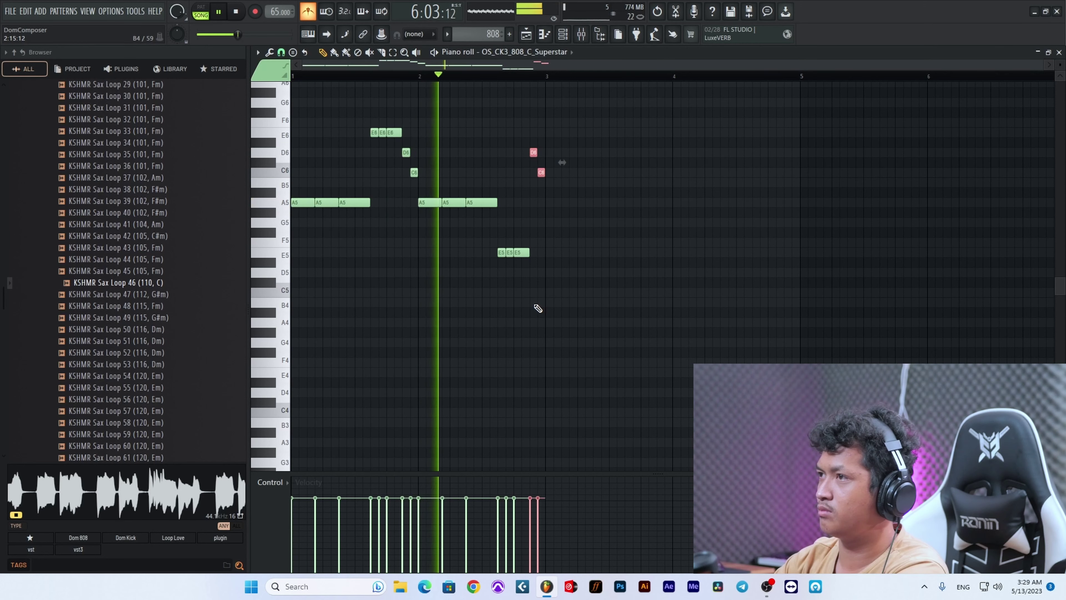
Step: Replace the three E5 notes in bar 2 with two consecutive two-step E5 notes
{"action": "left_click", "coordinate": [518, 378], "text": "ctrl"}
{"action": "scroll", "coordinate": [516, 380], "scroll_direction": "up", "scroll_amount": 1}
{"action": "scroll", "coordinate": [505, 391], "scroll_direction": "up", "scroll_amount": 4}
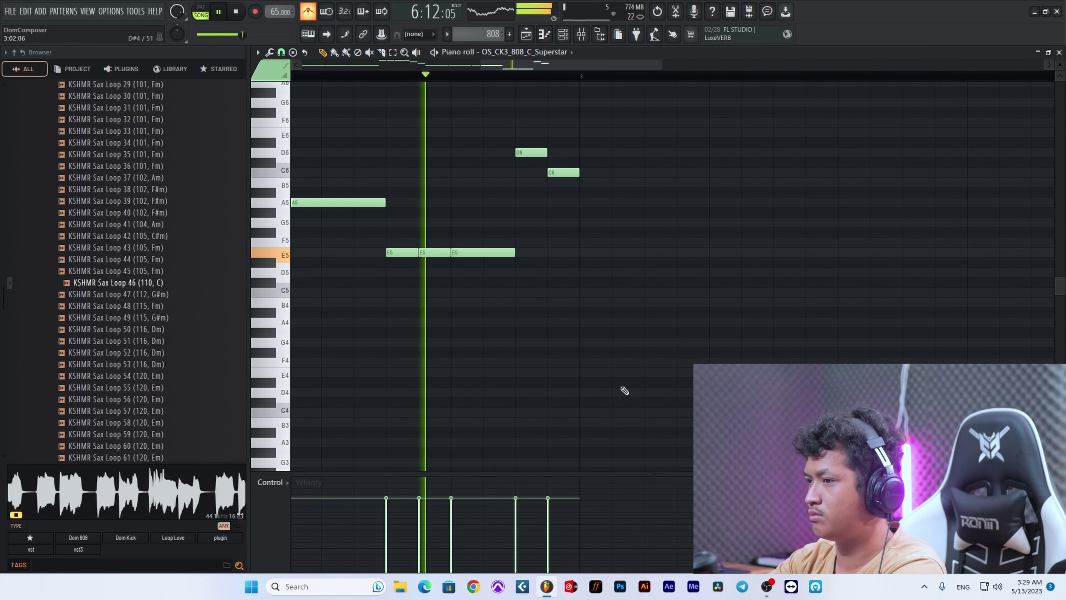
{"action": "key", "text": "space"}
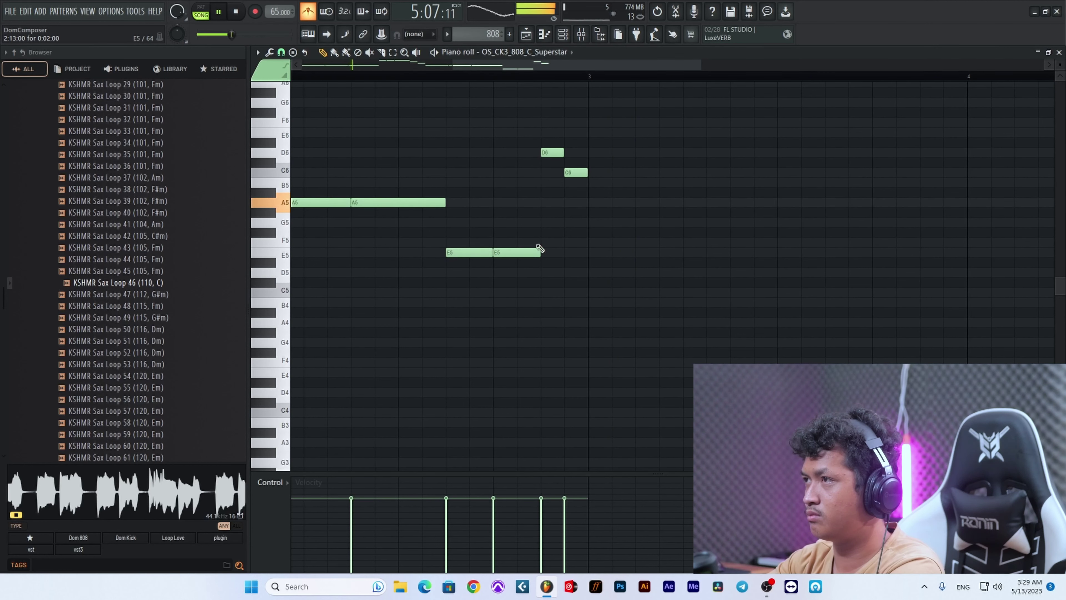
Step: Delete the D6 and C6 notes ending both bars and move bar 1's last E6 note one step later to 1:14
{"action": "scroll", "coordinate": [487, 269], "scroll_direction": "down", "scroll_amount": 4}
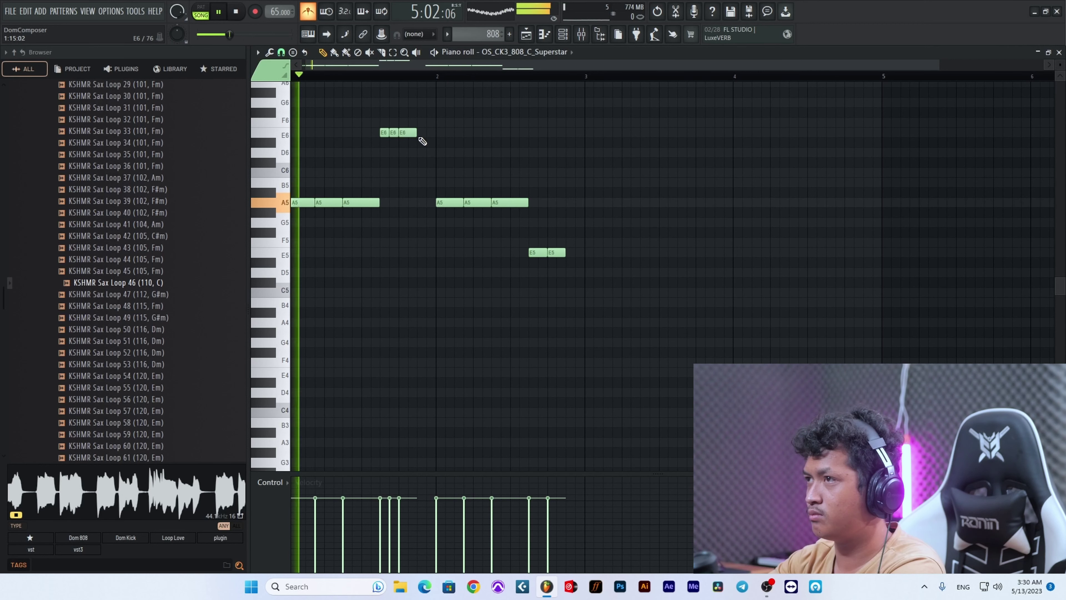
{"action": "scroll", "coordinate": [426, 302], "scroll_direction": "up", "scroll_amount": 2}
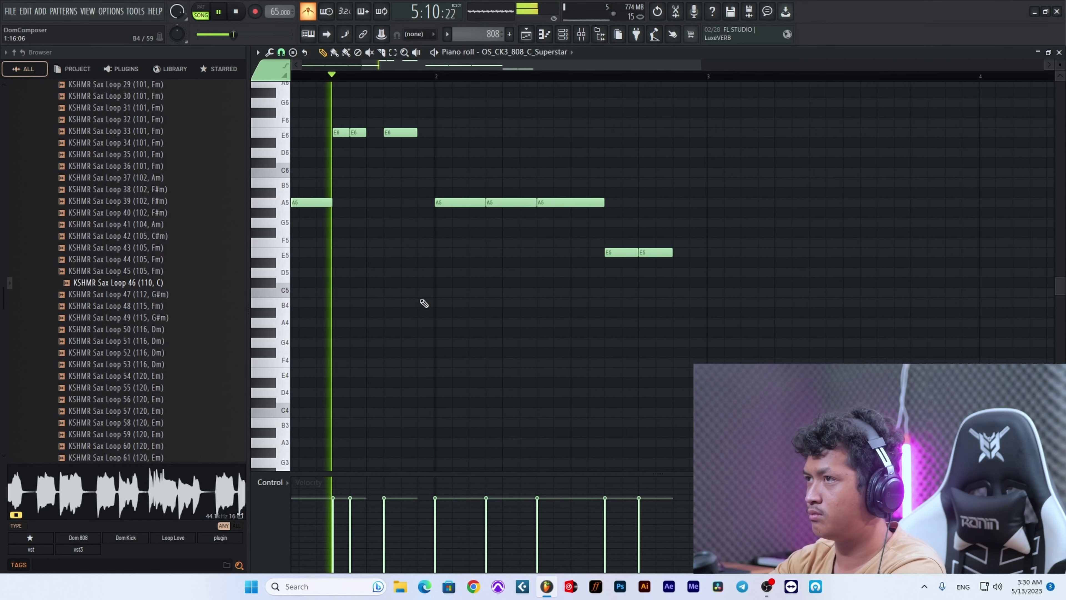
{"action": "scroll", "coordinate": [427, 302], "scroll_direction": "up", "scroll_amount": 4}
{"action": "scroll", "coordinate": [450, 317], "scroll_direction": "down", "scroll_amount": 2}
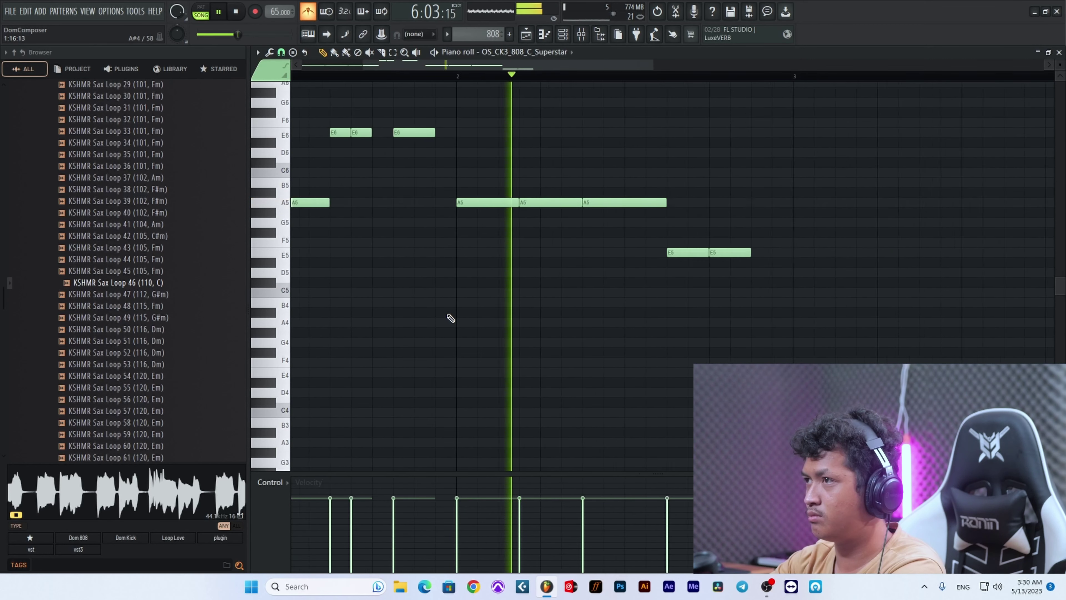
{"action": "scroll", "coordinate": [752, 300], "scroll_direction": "up", "scroll_amount": 4}
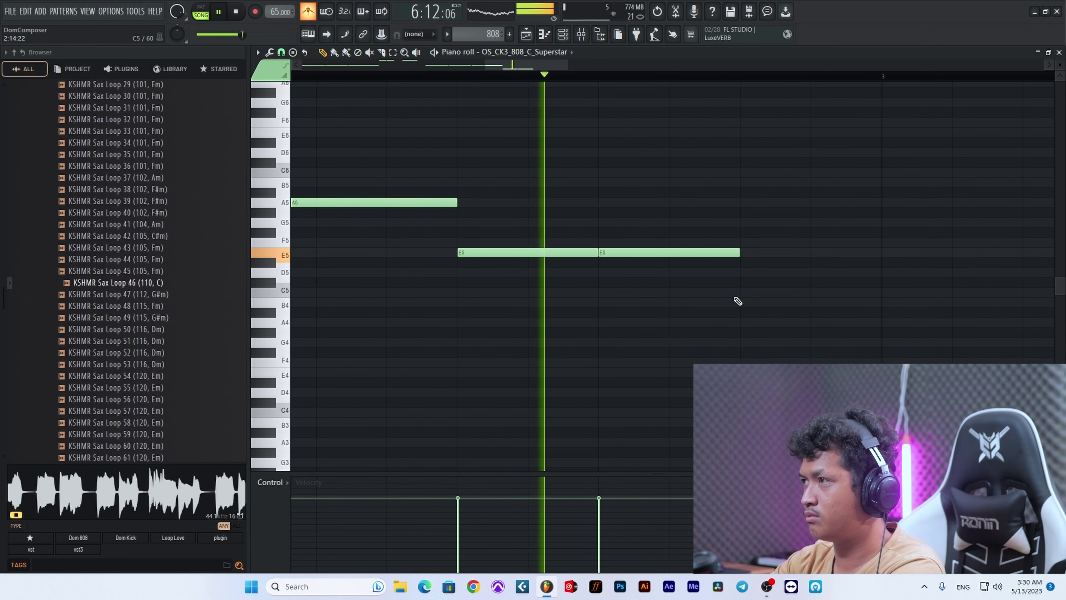
Step: Add a two-step C5 note at 2:15 and, above it, an A5 slide note shortened to about 1.25 steps
{"action": "key", "text": "space"}
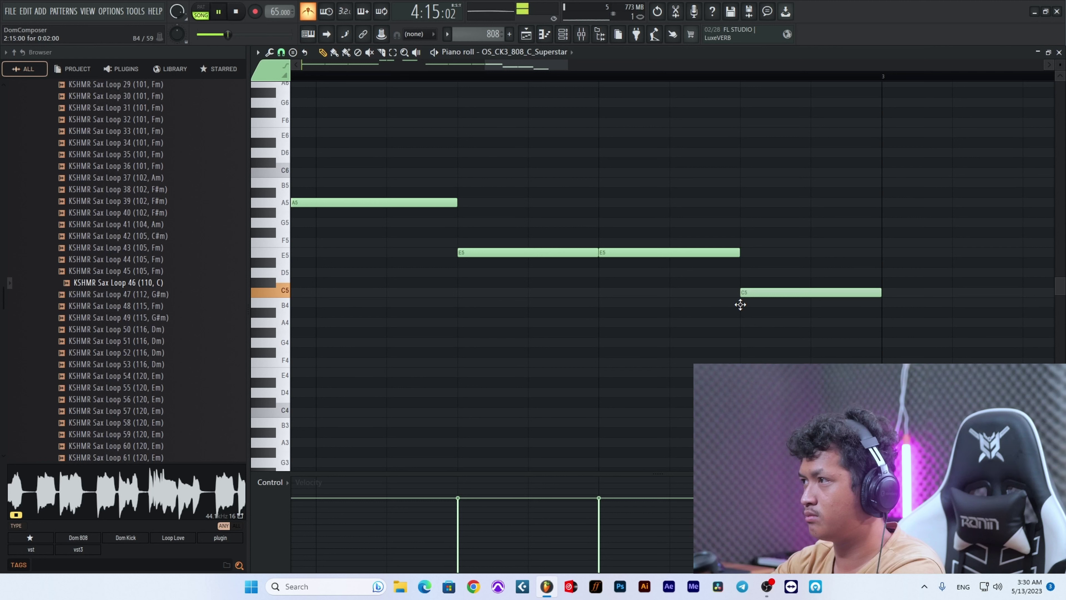
{"action": "double_click", "coordinate": [755, 201]}
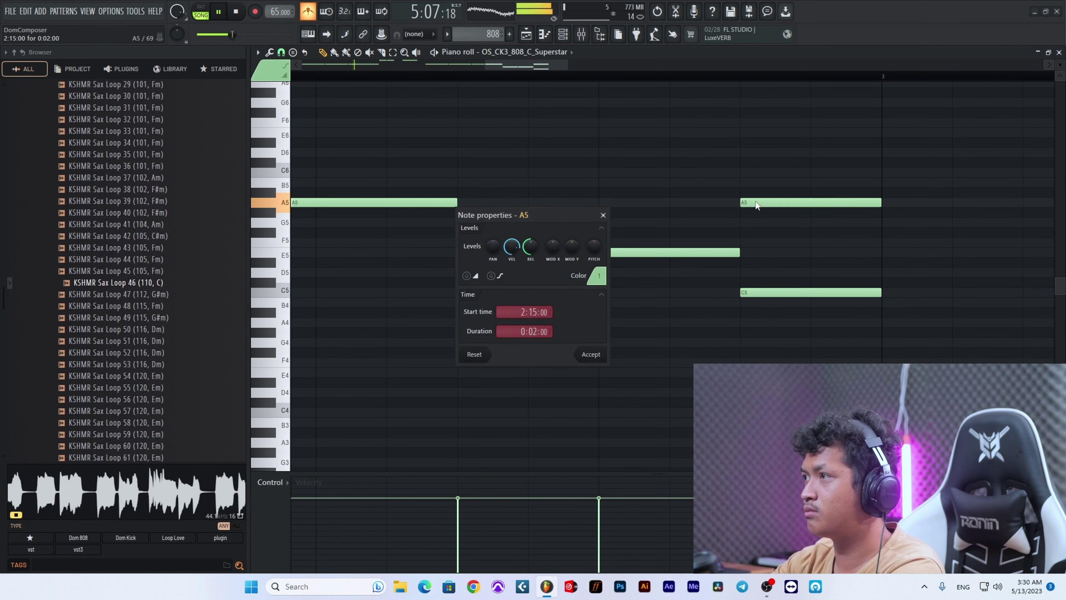
{"action": "left_click", "coordinate": [588, 354]}
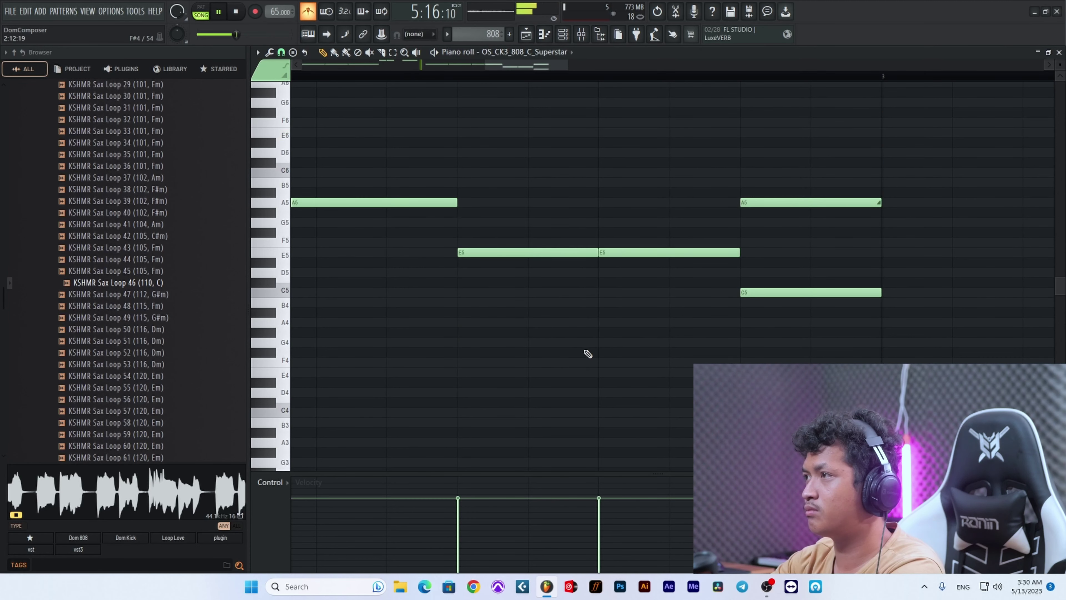
{"action": "left_click_drag", "start_coordinate": [836, 202], "coordinate": [824, 202]}
{"action": "scroll", "coordinate": [960, 323], "scroll_direction": "up", "scroll_amount": 4}
{"action": "scroll", "coordinate": [960, 322], "scroll_direction": "down", "scroll_amount": 1}
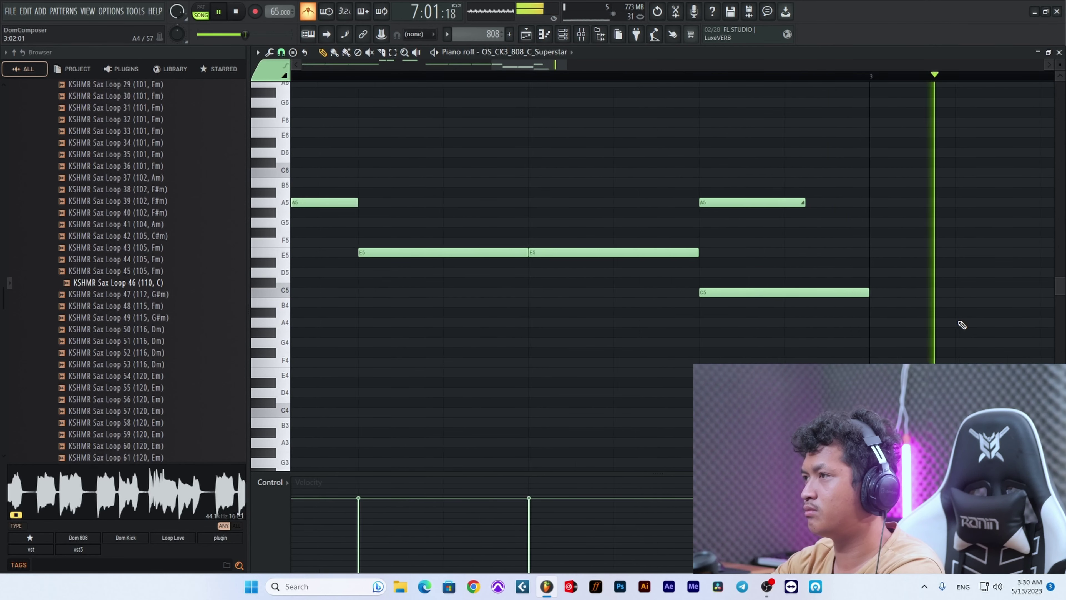
Step: Merge bar 1's first two E6 notes into one two-step note and split the E6 at 1:14 into two one-step notes
{"action": "key", "text": "space"}
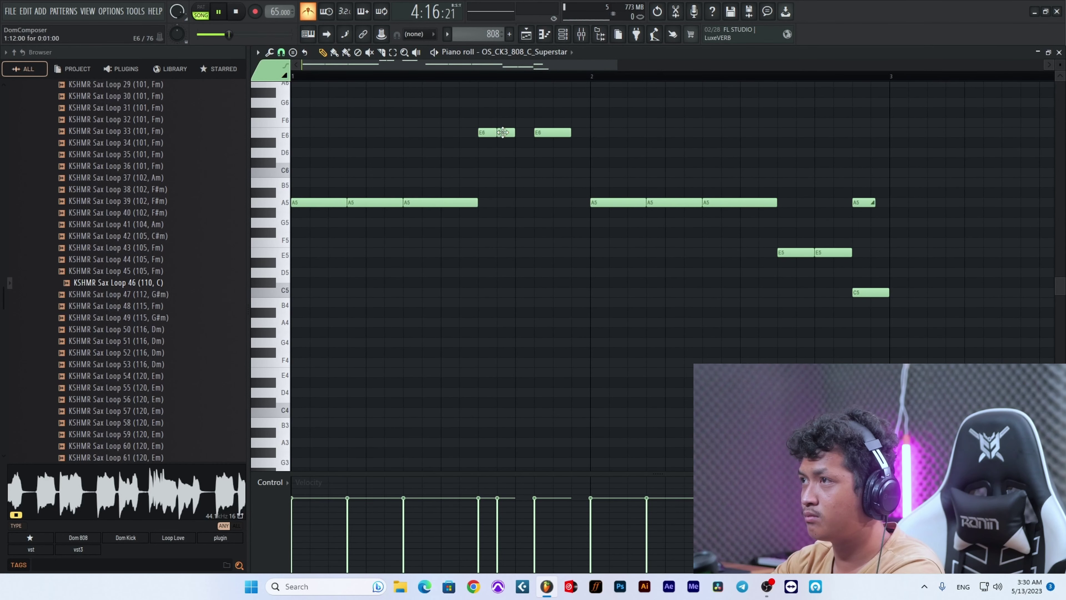
{"action": "scroll", "coordinate": [586, 272], "scroll_direction": "up", "scroll_amount": 2}
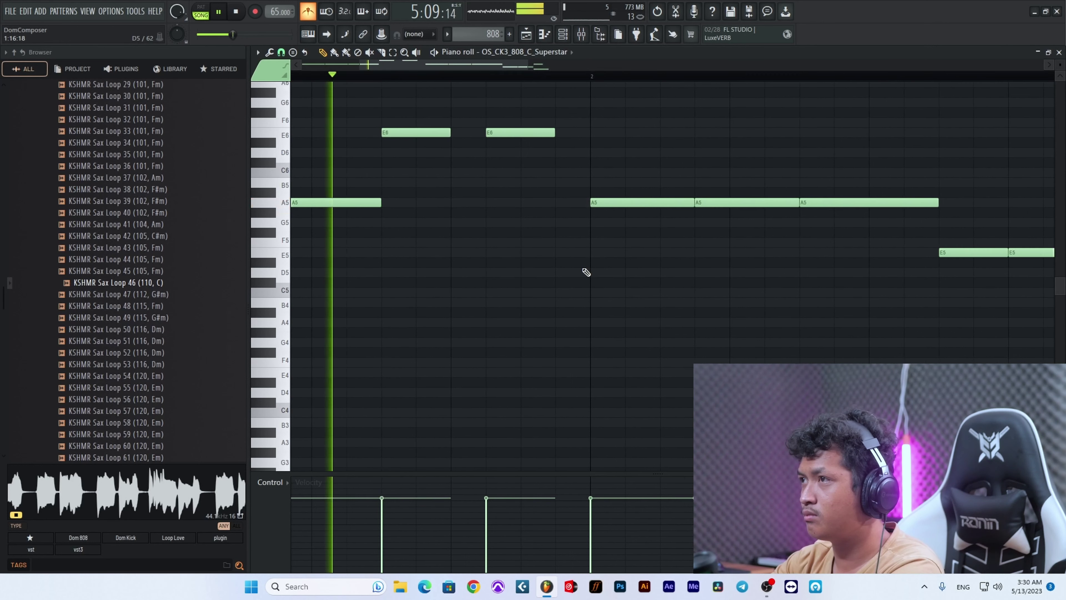
{"action": "scroll", "coordinate": [586, 272], "scroll_direction": "up", "scroll_amount": 2}
{"action": "key", "text": "space"}
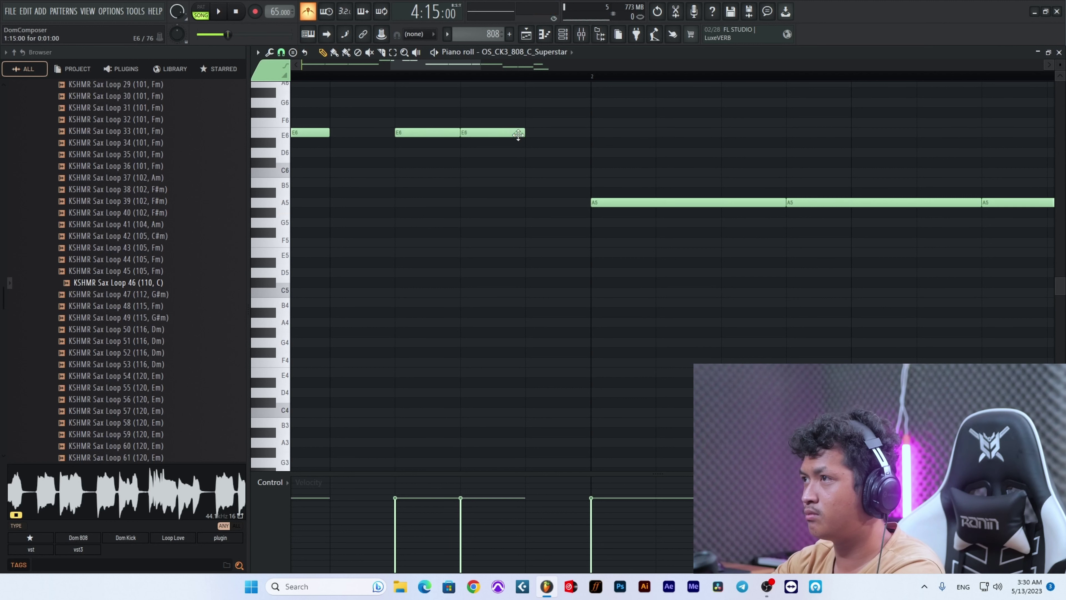
Step: Extend the E6 note at 1:15 to two steps and add slide notes on A5 at 1:15 and E6 at 1:16
{"action": "scroll", "coordinate": [563, 243], "scroll_direction": "down", "scroll_amount": 4}
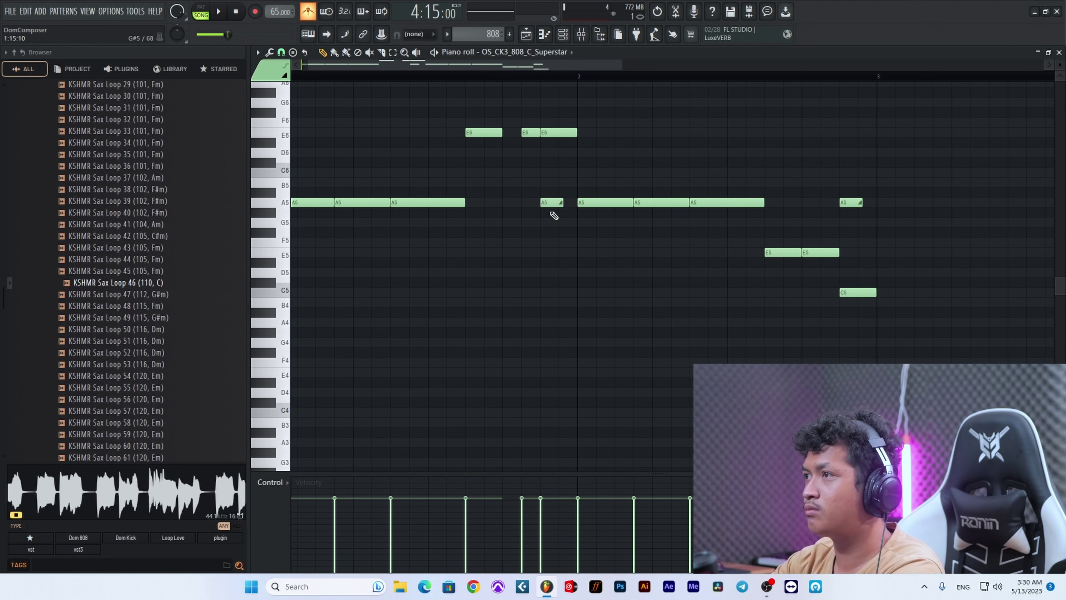
{"action": "left_click_drag", "start_coordinate": [559, 204], "coordinate": [560, 133]}
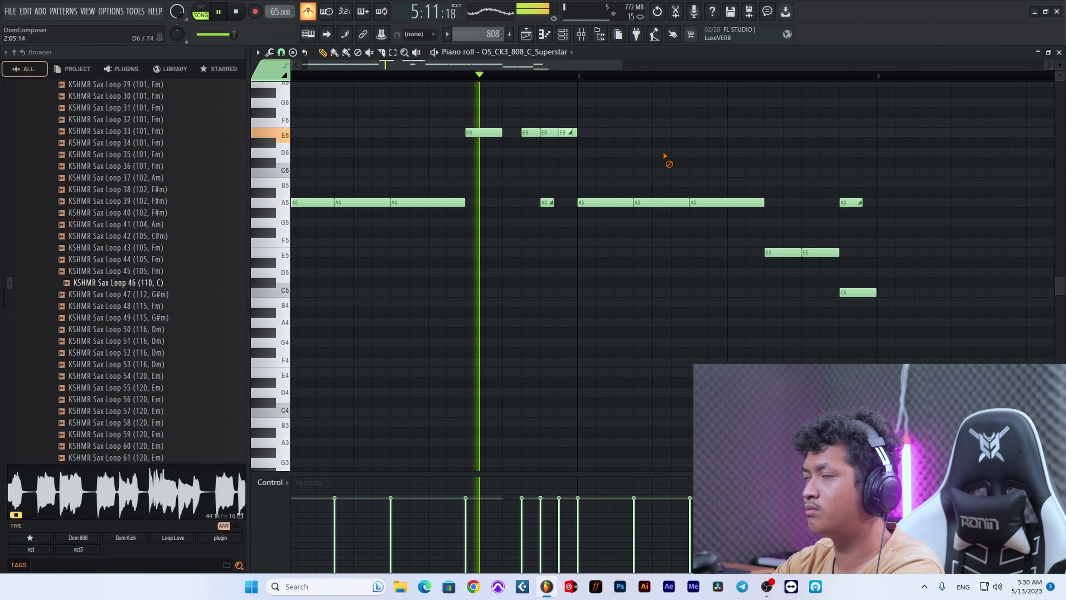
{"action": "scroll", "coordinate": [672, 272], "scroll_direction": "up", "scroll_amount": 3}
{"action": "scroll", "coordinate": [612, 219], "scroll_direction": "down", "scroll_amount": 3}
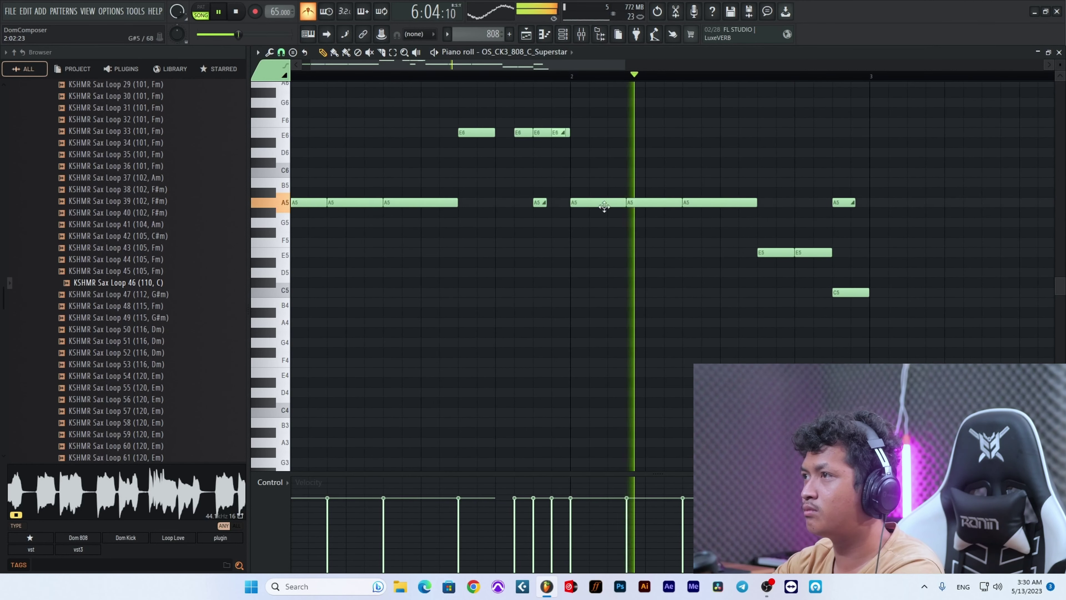
Step: Move the slide note at 1:16 down to A5 and shorten the E6 note at 1:15 to one step
{"action": "key", "text": "space"}
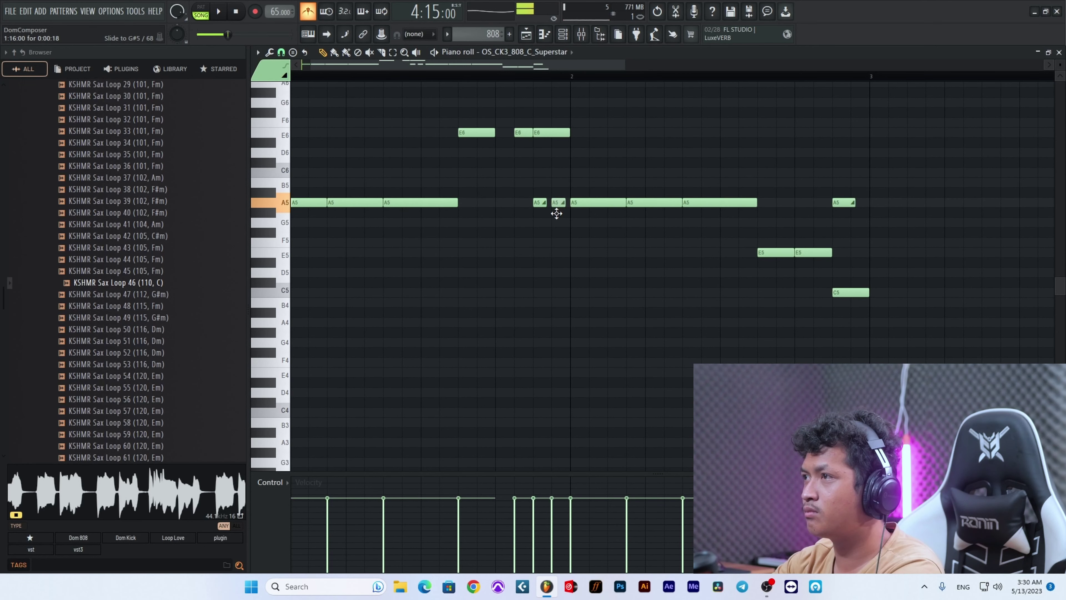
{"action": "right_click", "coordinate": [597, 154]}
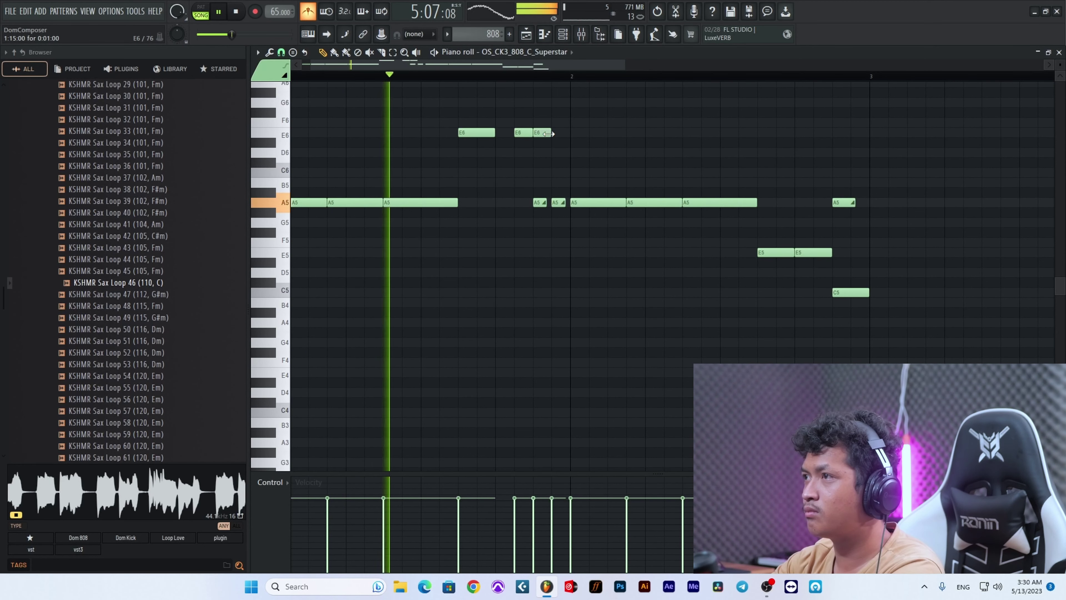
{"action": "scroll", "coordinate": [602, 151], "scroll_direction": "up", "scroll_amount": 1}
{"action": "scroll", "coordinate": [575, 268], "scroll_direction": "up", "scroll_amount": 4}
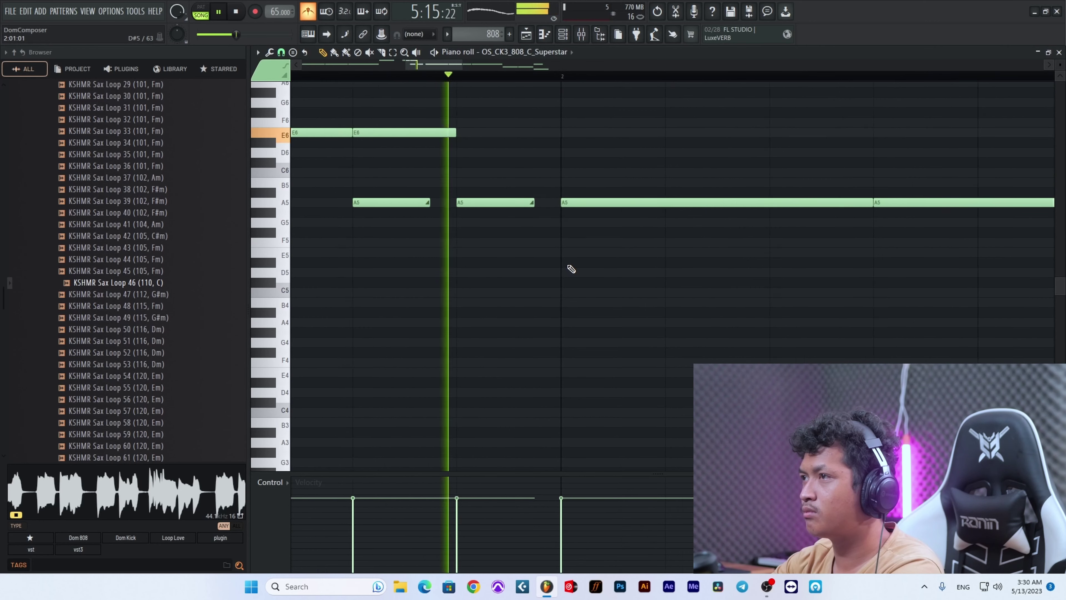
Step: Replace the A5 slide note at 1:16 with a regular one-step A5 note
{"action": "scroll", "coordinate": [571, 269], "scroll_direction": "down", "scroll_amount": 3}
{"action": "right_click", "coordinate": [541, 203]}
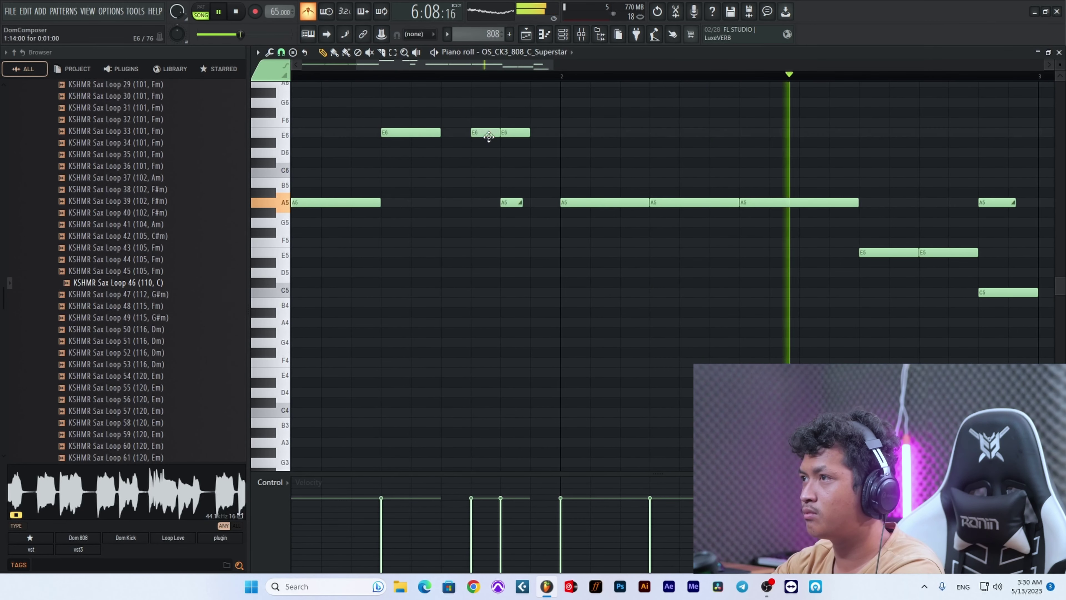
{"action": "key", "text": "space"}
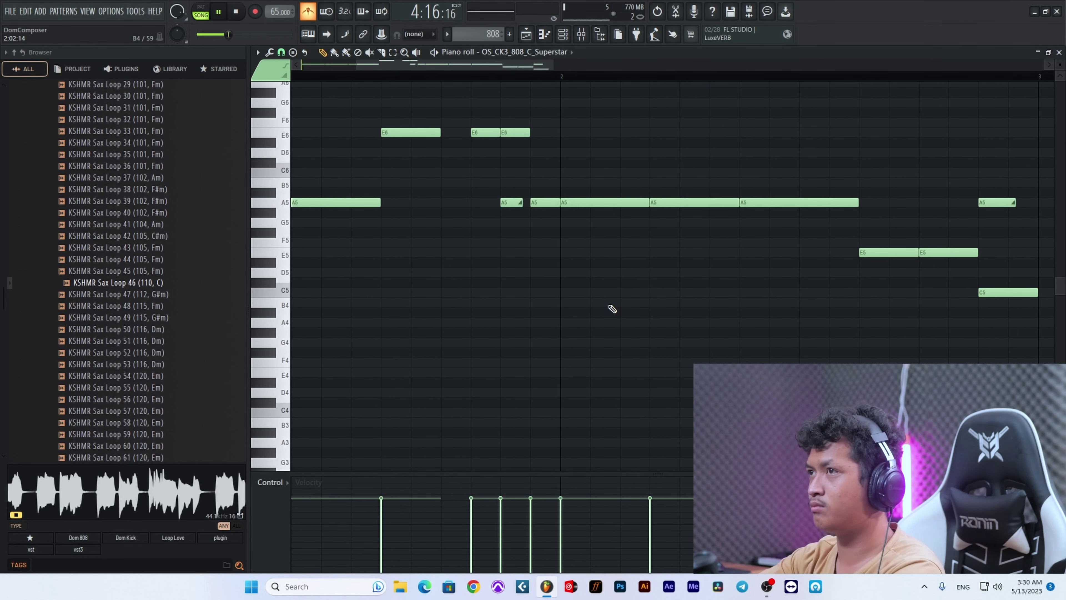
Step: Duplicate the first two bassline bars into bars 3 and 4, and in bar 4 shorten the last A5 and add three one-step E6 notes
{"action": "scroll", "coordinate": [409, 303], "scroll_direction": "up", "scroll_amount": 5}
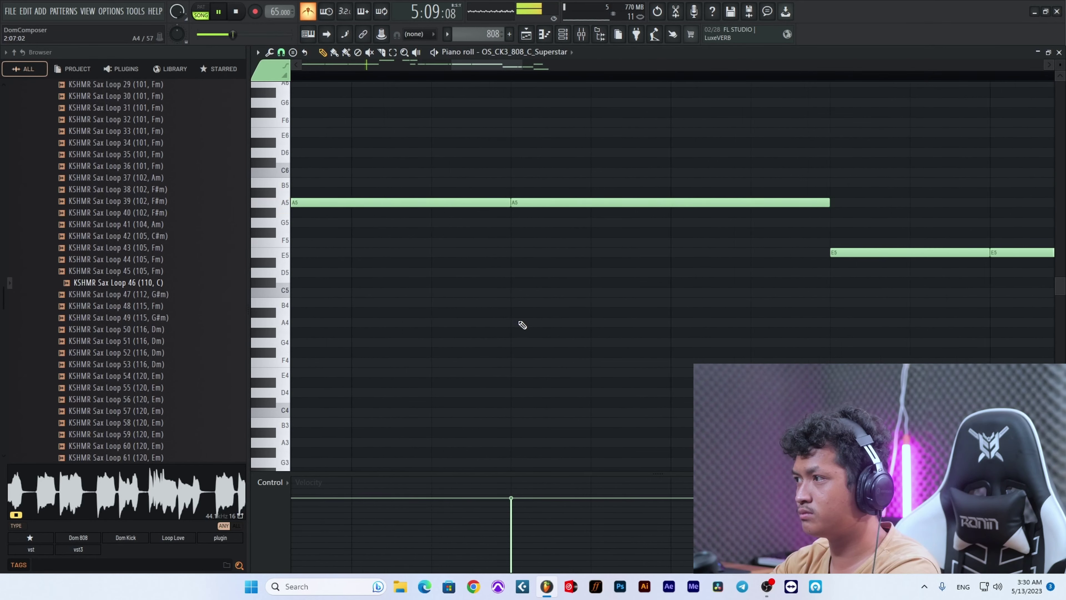
{"action": "scroll", "coordinate": [591, 341], "scroll_direction": "down", "scroll_amount": 5}
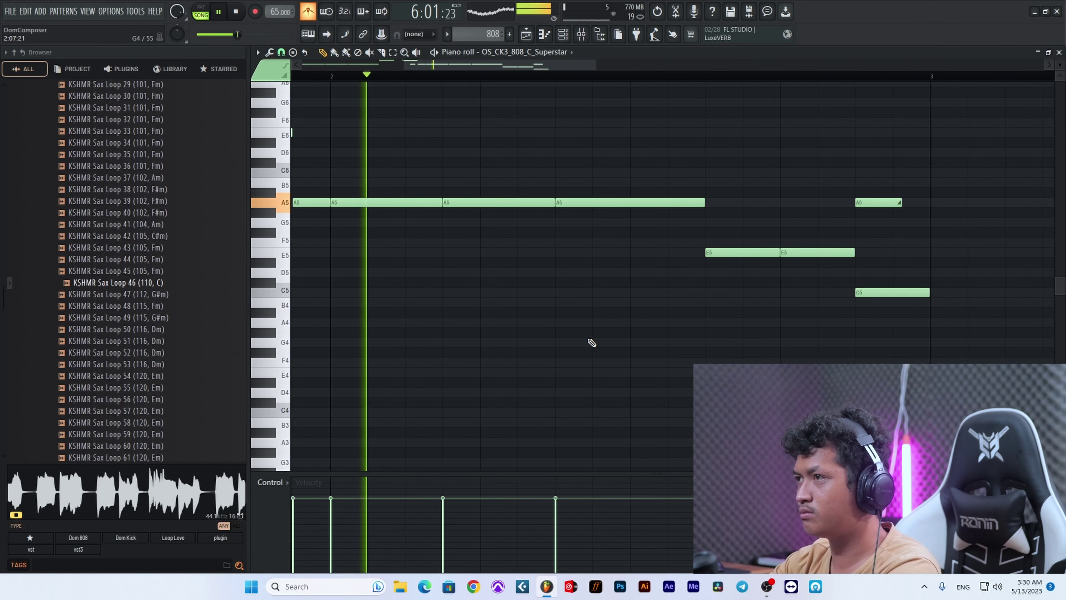
{"action": "scroll", "coordinate": [671, 289], "scroll_direction": "up", "scroll_amount": 3}
{"action": "scroll", "coordinate": [652, 122], "scroll_direction": "down", "scroll_amount": 2}
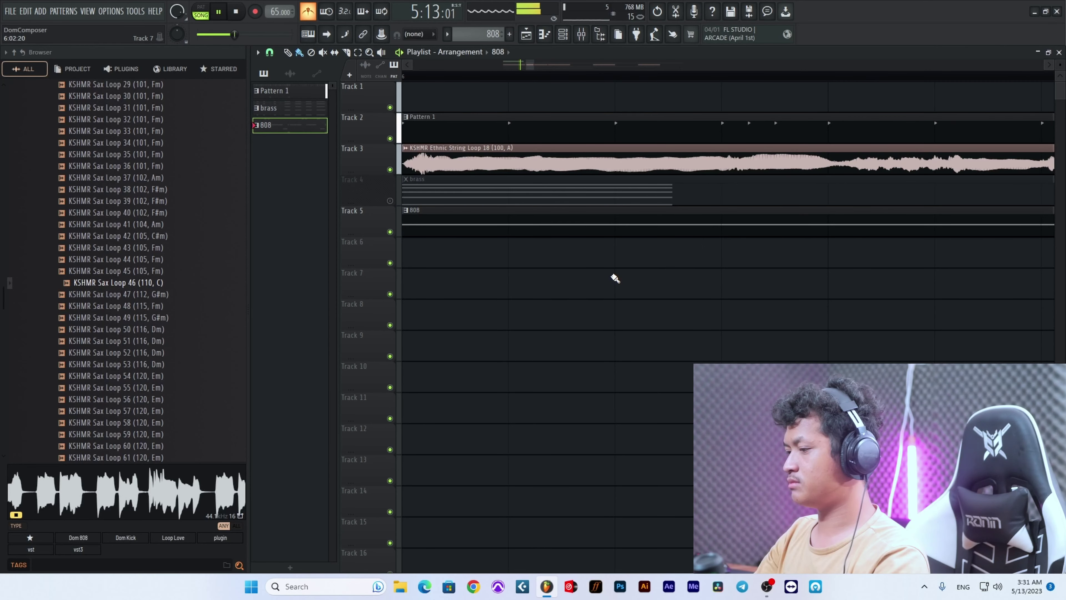
Step: Duplicate the ethnic string loop clip from bar 7 into bar 8 of the arrangement
{"action": "scroll", "coordinate": [615, 278], "scroll_direction": "down", "scroll_amount": 6}
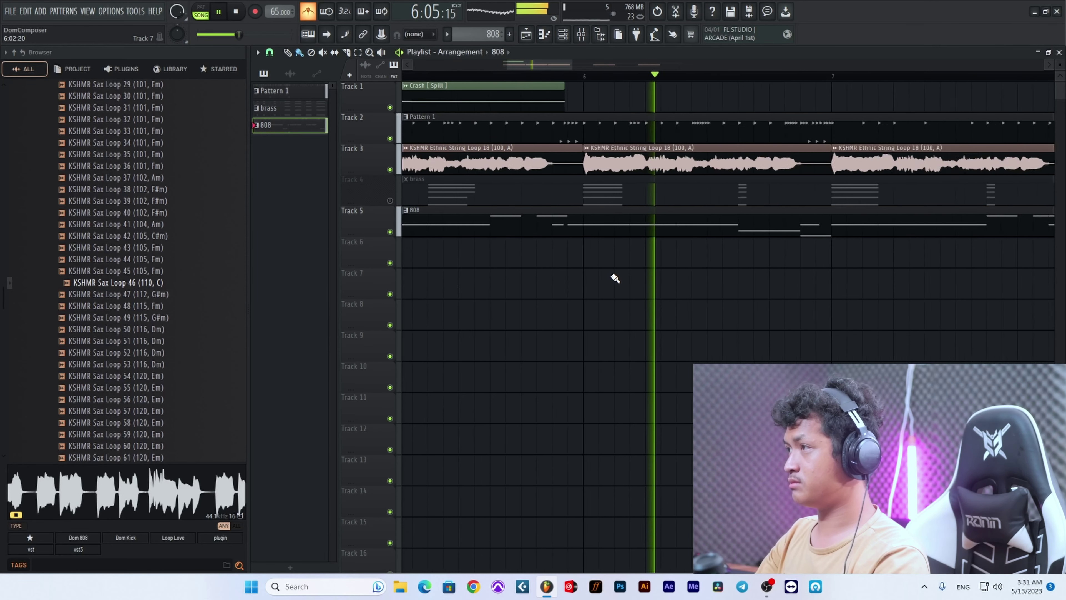
{"action": "scroll", "coordinate": [814, 288], "scroll_direction": "up", "scroll_amount": 6}
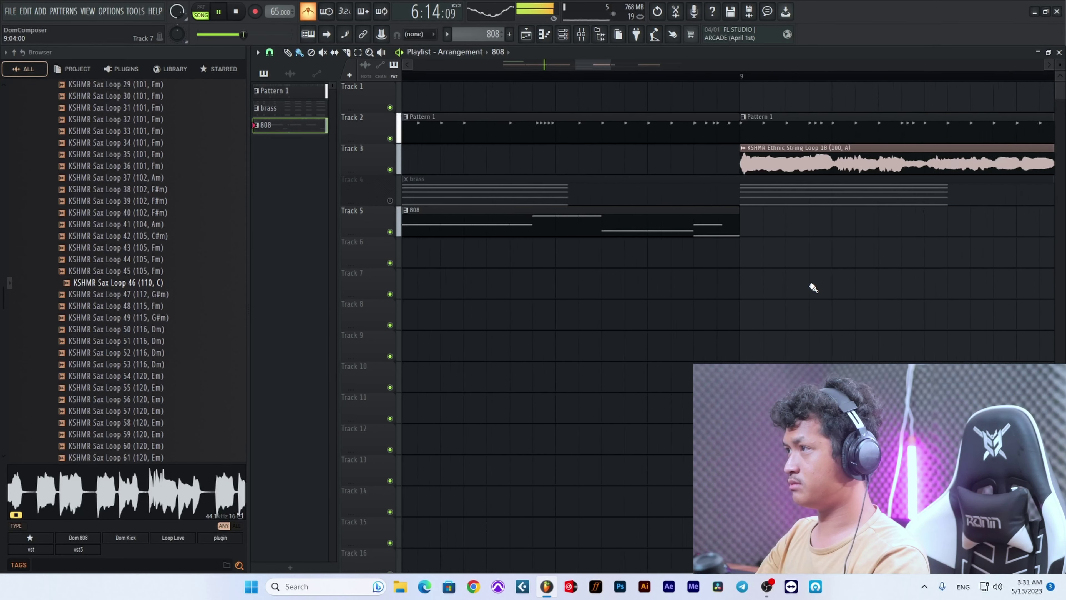
{"action": "scroll", "coordinate": [811, 288], "scroll_direction": "down", "scroll_amount": 6}
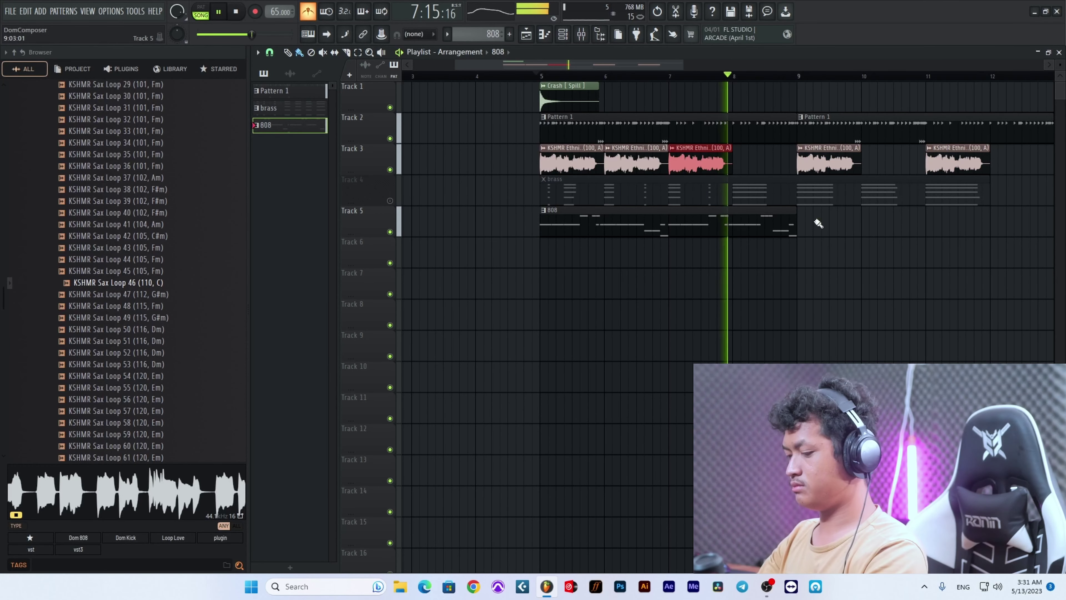
{"action": "key", "text": "ctrl+b"}
{"action": "scroll", "coordinate": [780, 279], "scroll_direction": "up", "scroll_amount": 6}
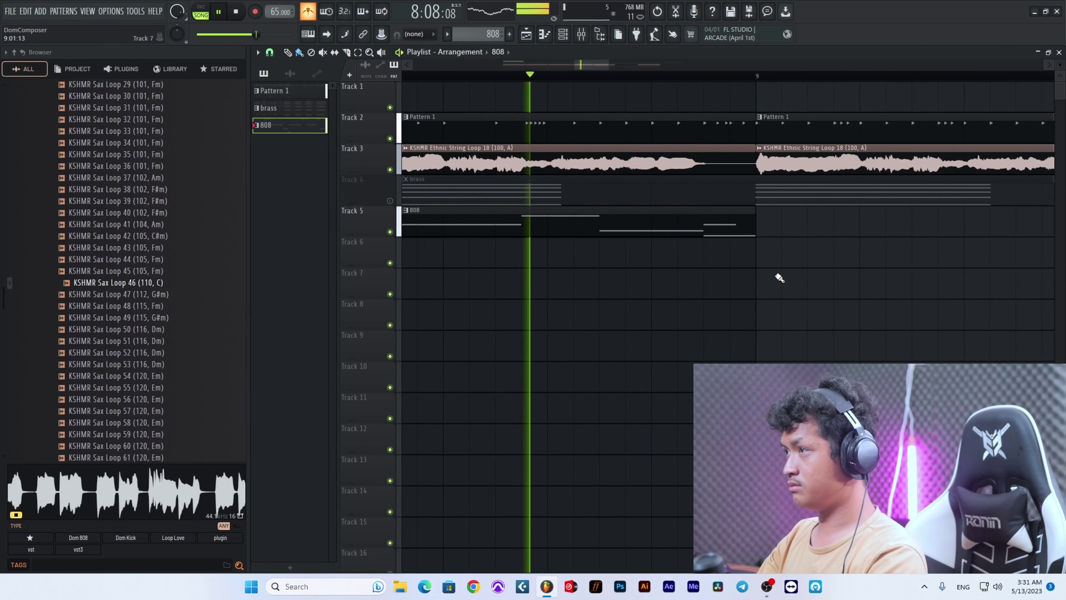
{"action": "scroll", "coordinate": [780, 278], "scroll_direction": "down", "scroll_amount": 3}
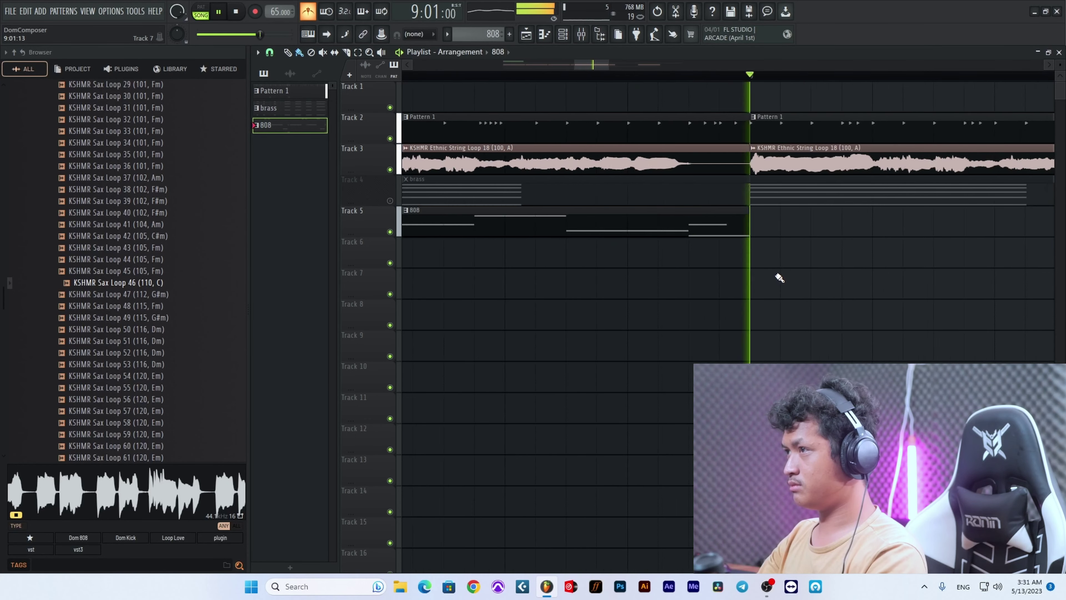
Step: Split the 808 pattern's A5 note at 4:01 into a one-step and a two-step note, and raise all note velocities to maximum
{"action": "key", "text": "space"}
{"action": "double_click", "coordinate": [712, 233]}
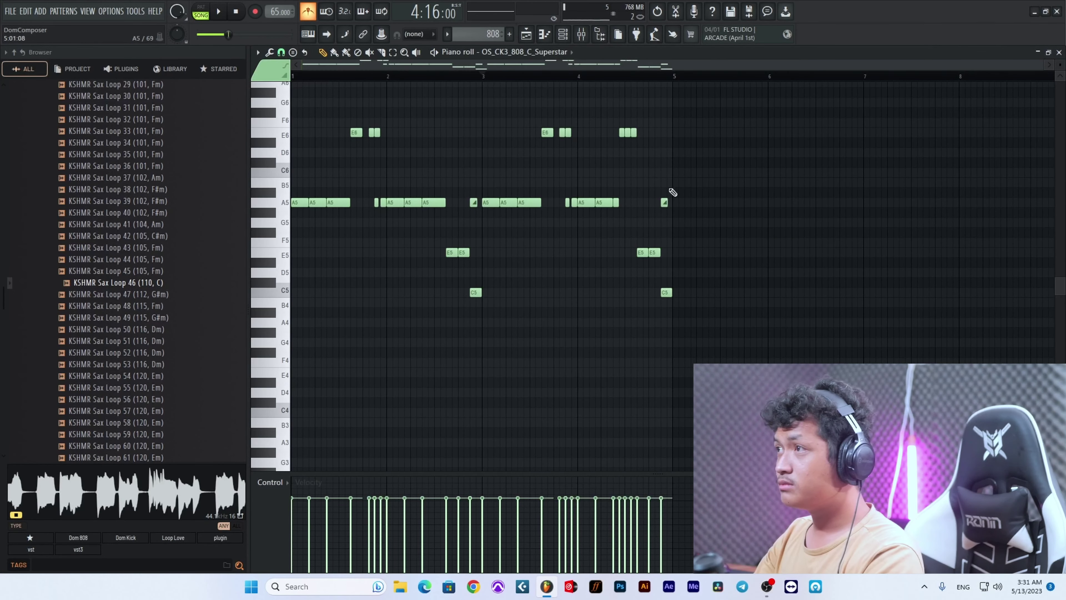
{"action": "scroll", "coordinate": [613, 257], "scroll_direction": "up", "scroll_amount": 5}
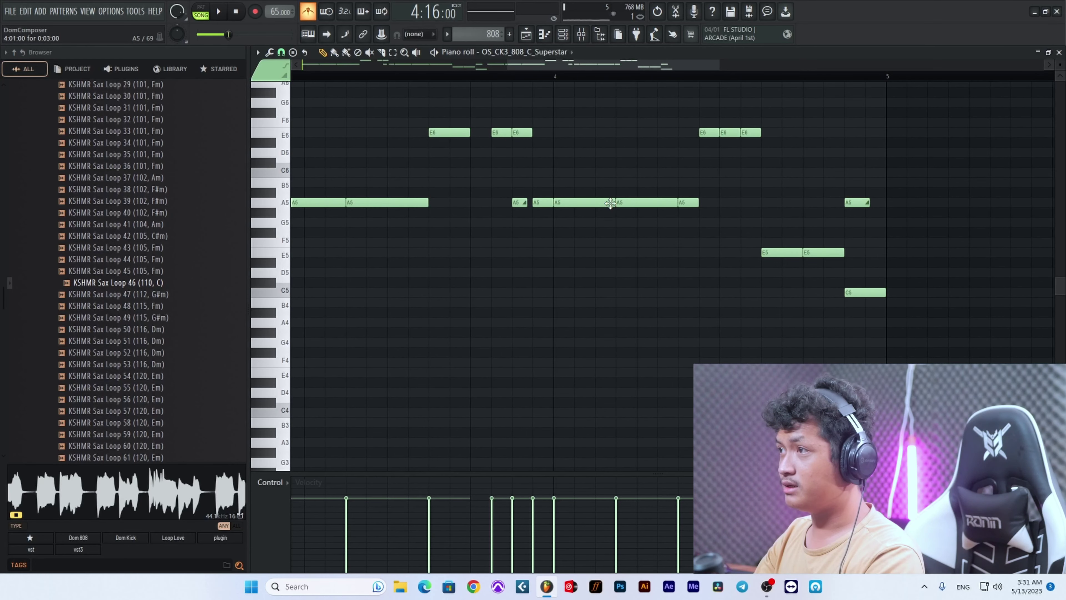
{"action": "left_click_drag", "start_coordinate": [610, 204], "coordinate": [588, 204]}
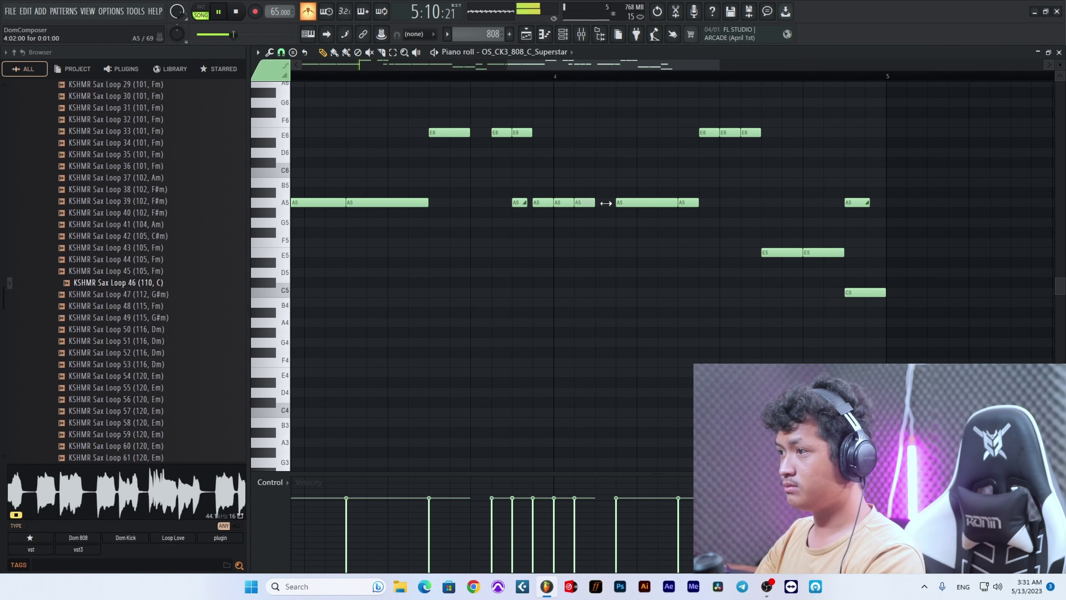
{"action": "key", "text": "ctrl+a"}
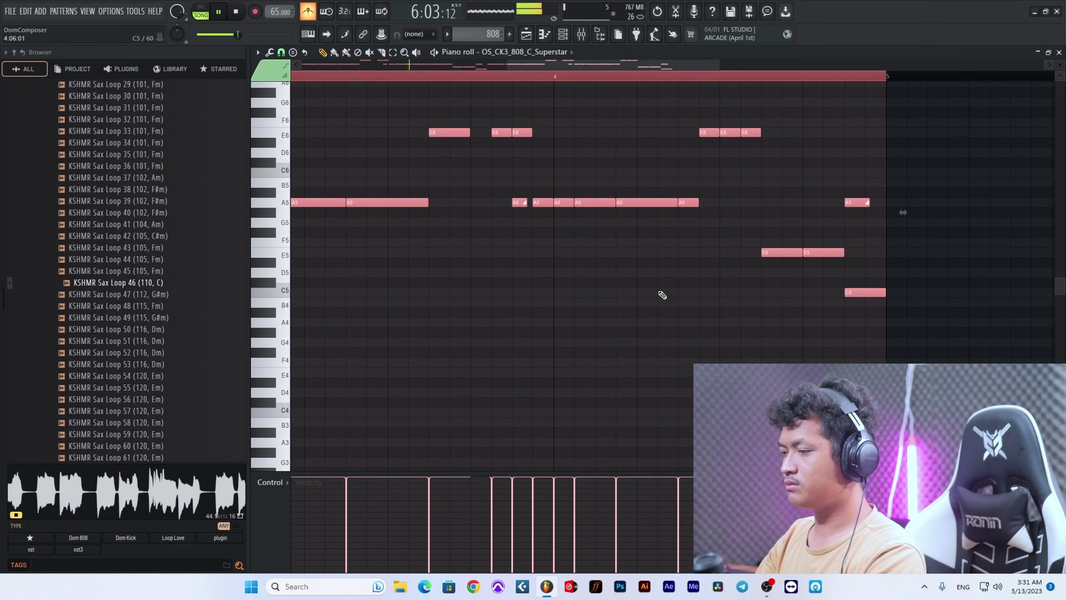
{"action": "key", "text": "ctrl+d"}
Step: Split the C5 note at 4:15 into two one-step notes and listen to the end of the bassline
{"action": "scroll", "coordinate": [659, 291], "scroll_direction": "down", "scroll_amount": 3}
{"action": "scroll", "coordinate": [620, 294], "scroll_direction": "up", "scroll_amount": 3}
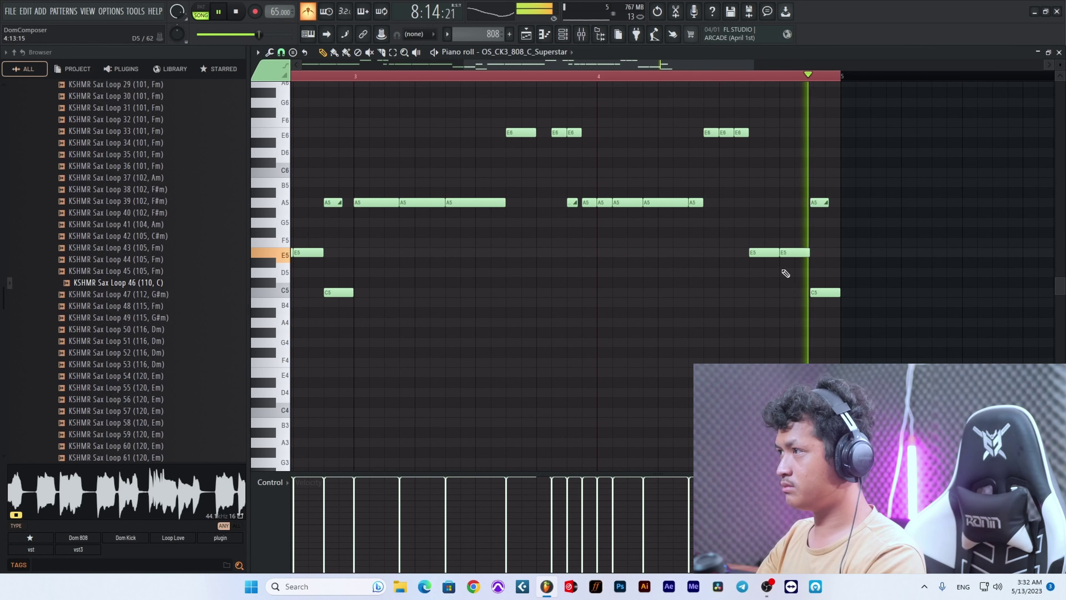
{"action": "scroll", "coordinate": [829, 263], "scroll_direction": "up", "scroll_amount": 4}
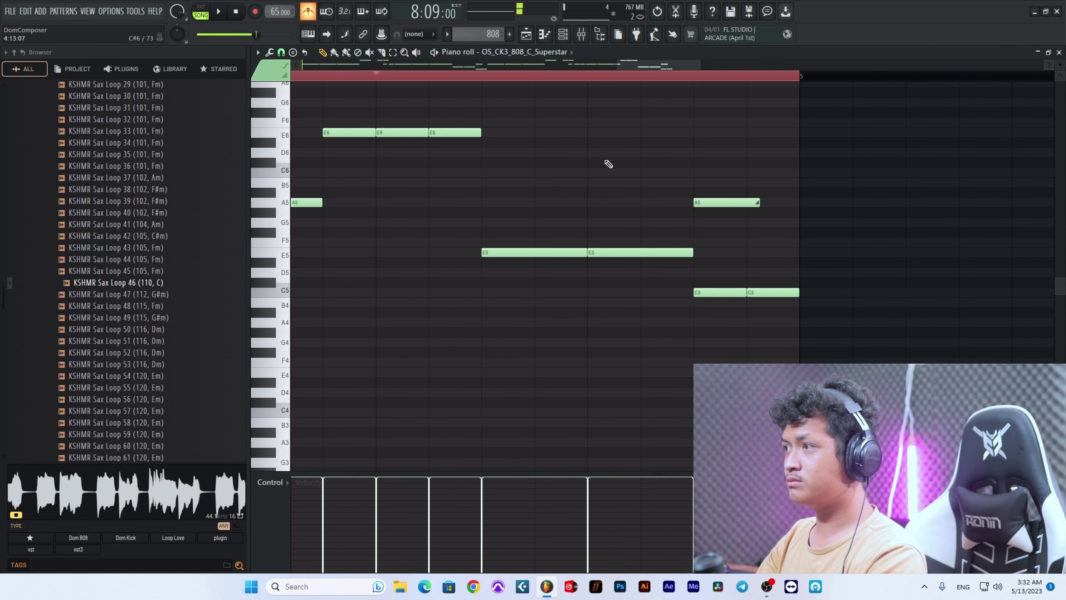
{"action": "key", "text": "space"}
{"action": "scroll", "coordinate": [931, 238], "scroll_direction": "down", "scroll_amount": 3}
{"action": "scroll", "coordinate": [933, 238], "scroll_direction": "up", "scroll_amount": 6}
{"action": "scroll", "coordinate": [933, 237], "scroll_direction": "down", "scroll_amount": 3}
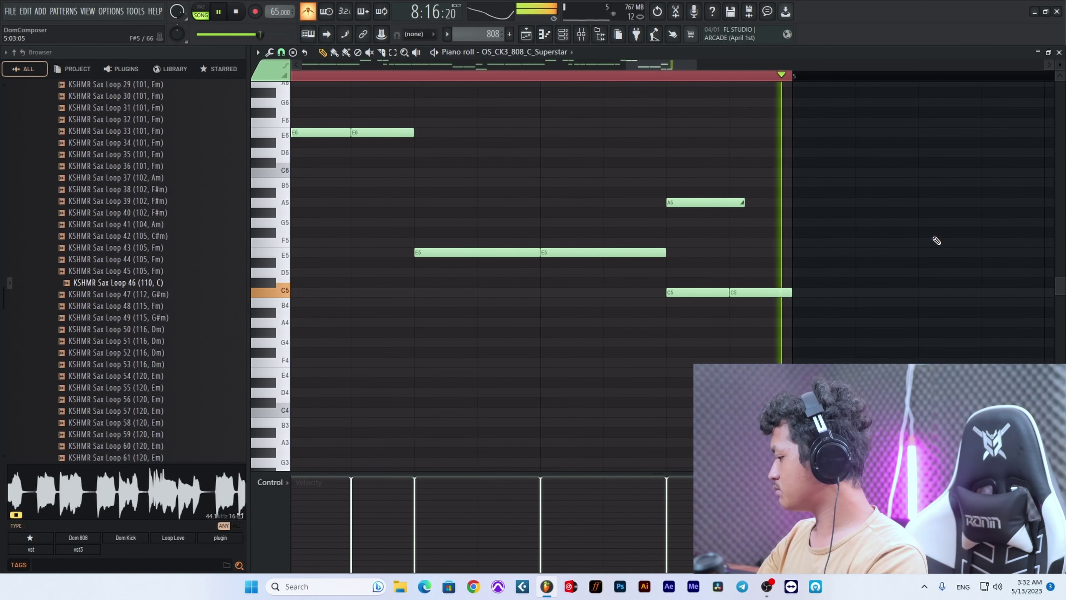
{"action": "scroll", "coordinate": [936, 240], "scroll_direction": "down", "scroll_amount": 2}
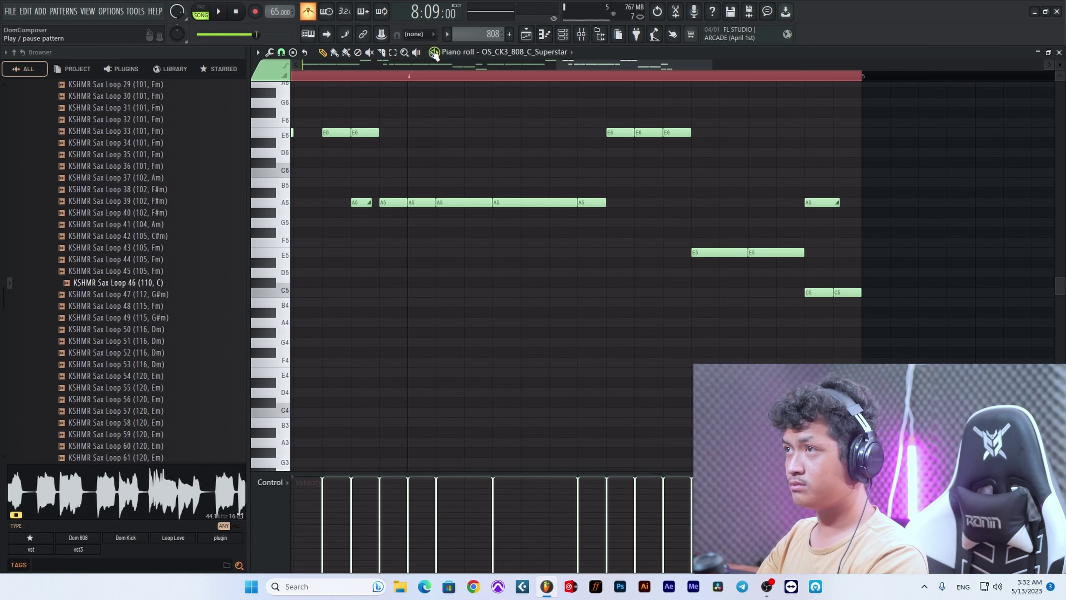
Step: Play the 808 pattern on its own and replace the A5 note at 1:16 with a one-step C#6 note
{"action": "scroll", "coordinate": [707, 183], "scroll_direction": "down", "scroll_amount": 5}
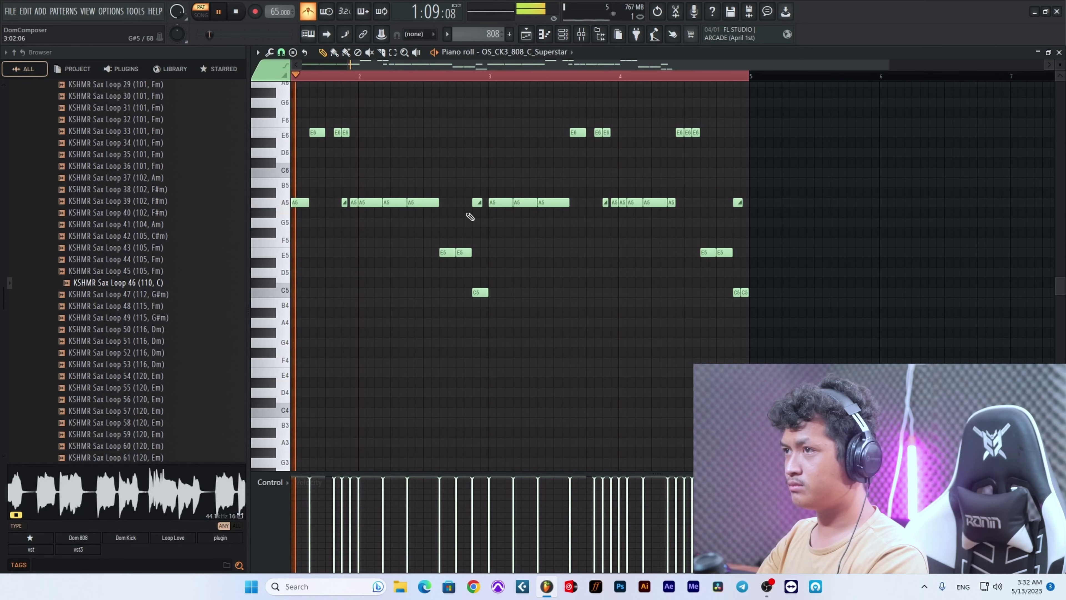
{"action": "scroll", "coordinate": [330, 222], "scroll_direction": "up", "scroll_amount": 7}
{"action": "scroll", "coordinate": [399, 212], "scroll_direction": "down", "scroll_amount": 4}
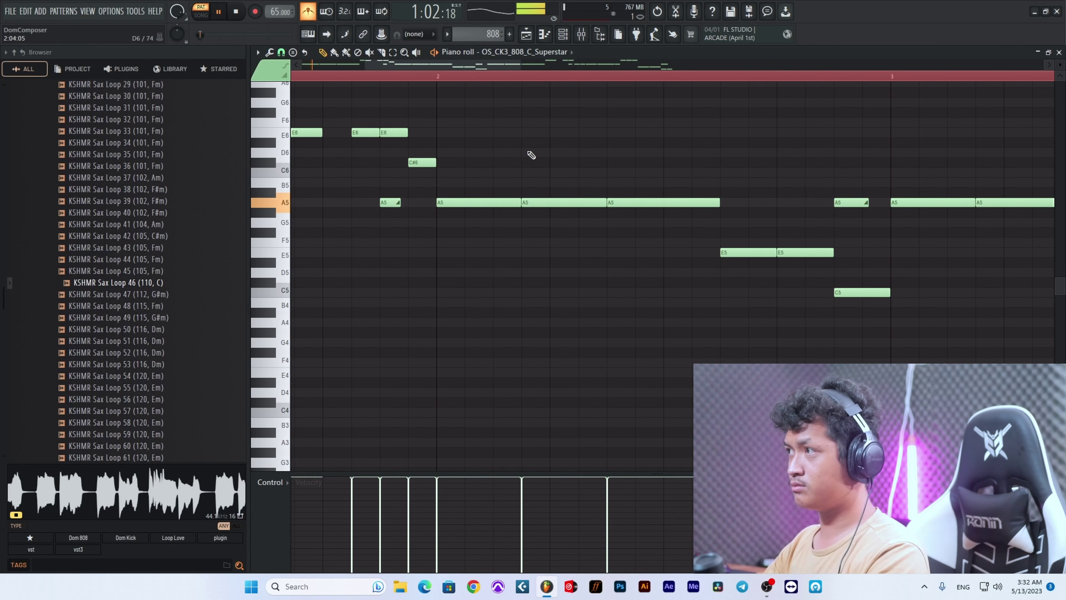
{"action": "scroll", "coordinate": [637, 278], "scroll_direction": "up", "scroll_amount": 6}
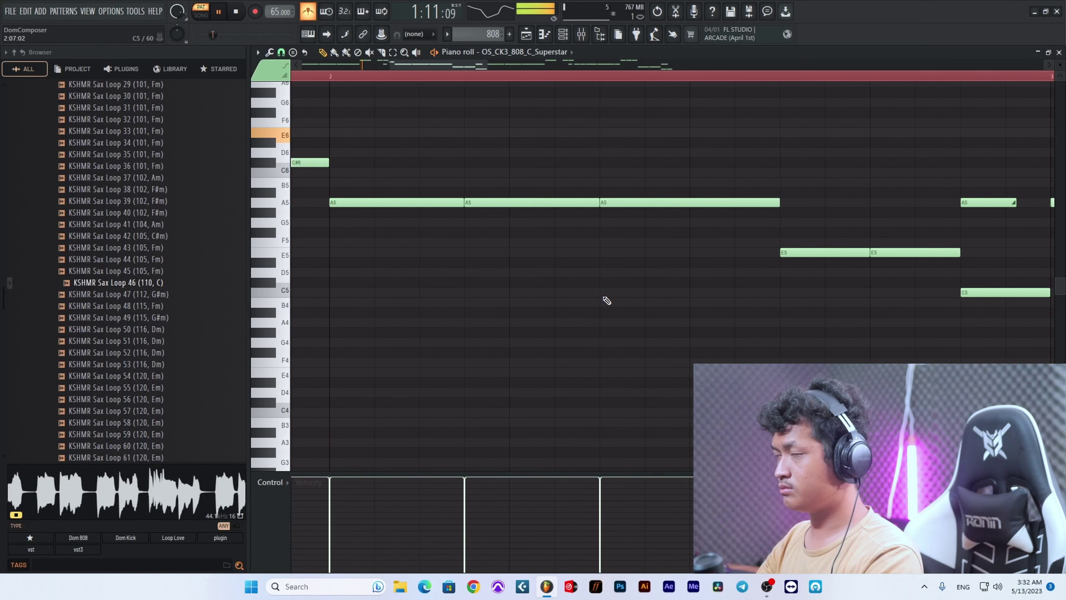
Step: Extend the A5 note at 4:01 to two steps and remove the A5 at 4:02, leaving a one-step gap at 4:03
{"action": "scroll", "coordinate": [624, 300], "scroll_direction": "down", "scroll_amount": 5}
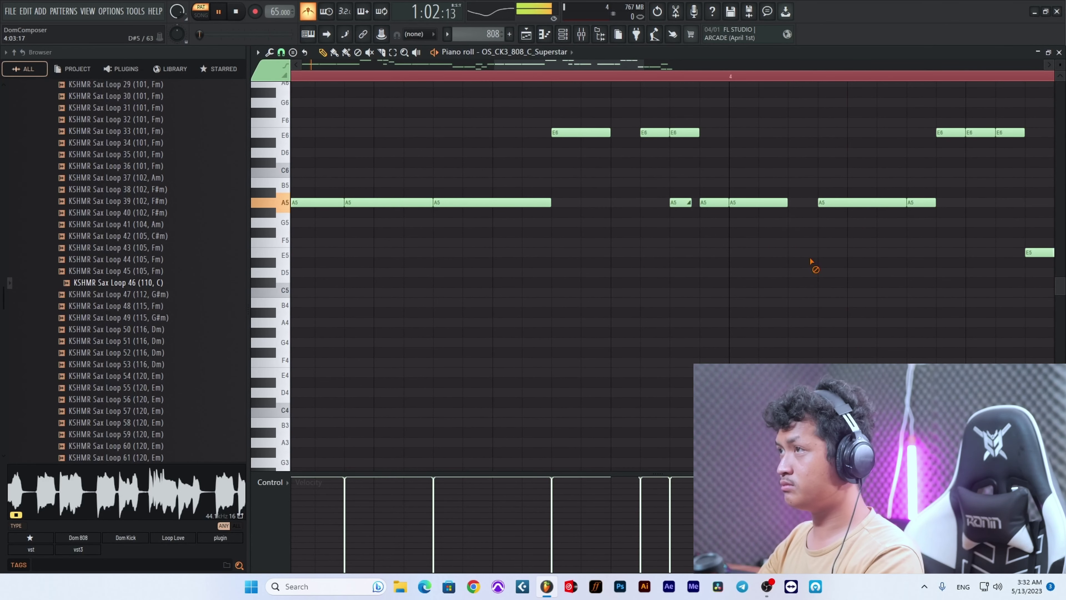
{"action": "scroll", "coordinate": [811, 264], "scroll_direction": "down", "scroll_amount": 4}
{"action": "key", "text": "space"}
Step: Play the arrangement in song mode from just before bar 5 and check the ethnic string loop's pitch shift setting
{"action": "left_click", "coordinate": [526, 35]}
{"action": "scroll", "coordinate": [780, 273], "scroll_direction": "down", "scroll_amount": 4}
{"action": "left_click", "coordinate": [549, 78]}
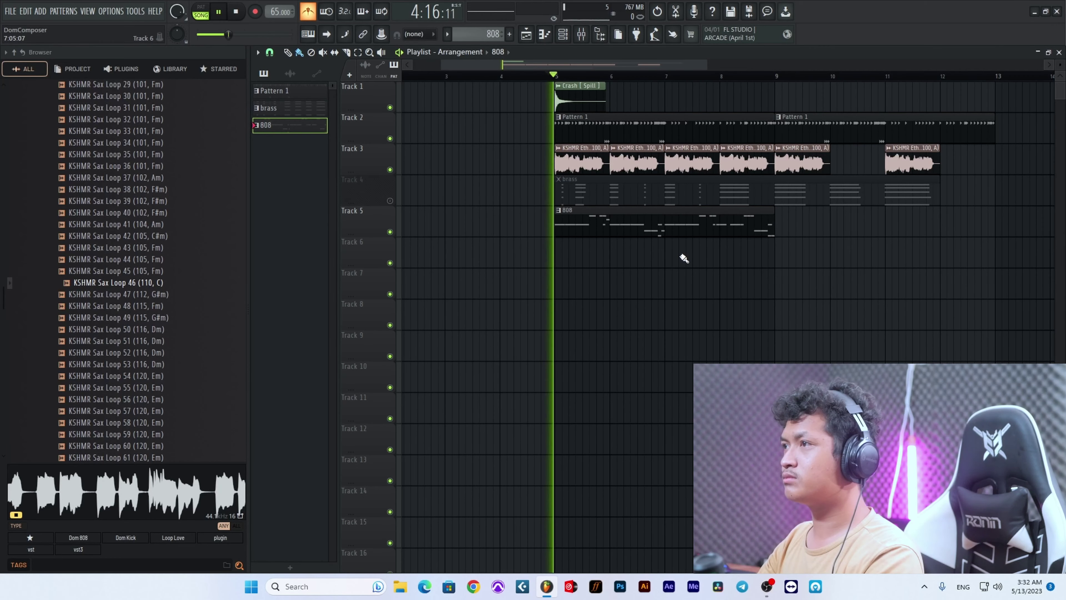
{"action": "scroll", "coordinate": [595, 290], "scroll_direction": "up", "scroll_amount": 6}
{"action": "scroll", "coordinate": [615, 275], "scroll_direction": "up", "scroll_amount": 2}
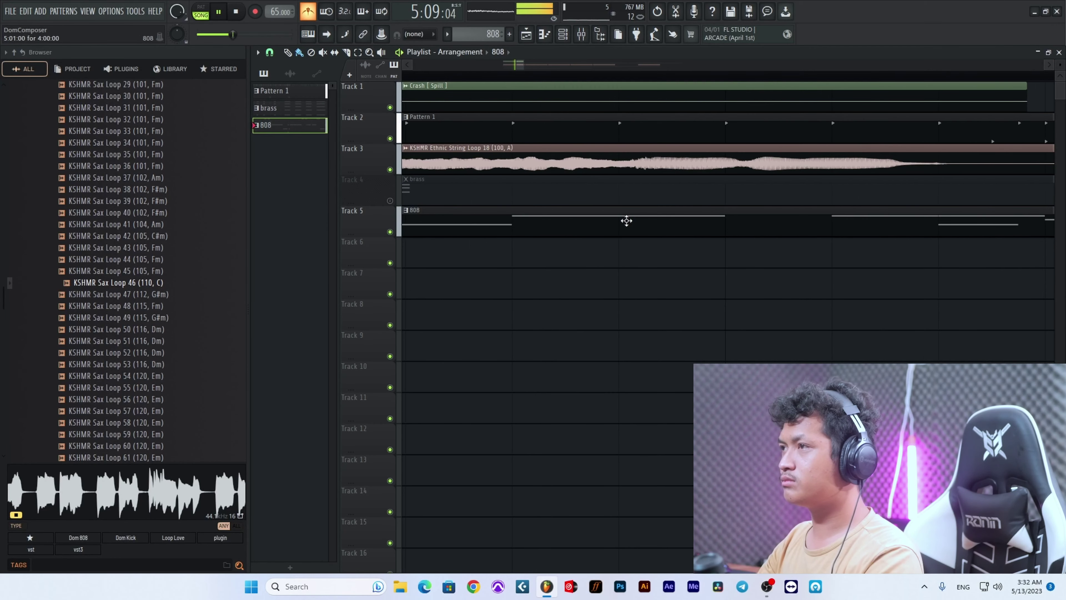
{"action": "key", "text": "space"}
{"action": "double_click", "coordinate": [640, 160]}
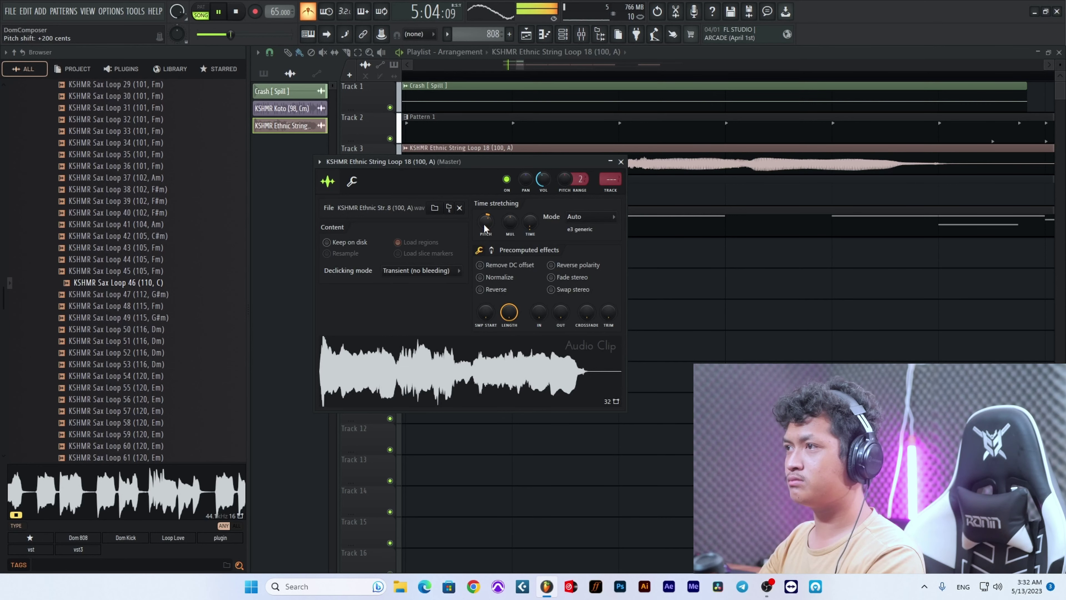
{"action": "key", "text": "Escape"}
Step: Replace the 808 pattern's C5 notes and A5 slide at 4:15 with one regular two-step A5 note
{"action": "scroll", "coordinate": [731, 348], "scroll_direction": "down", "scroll_amount": 14}
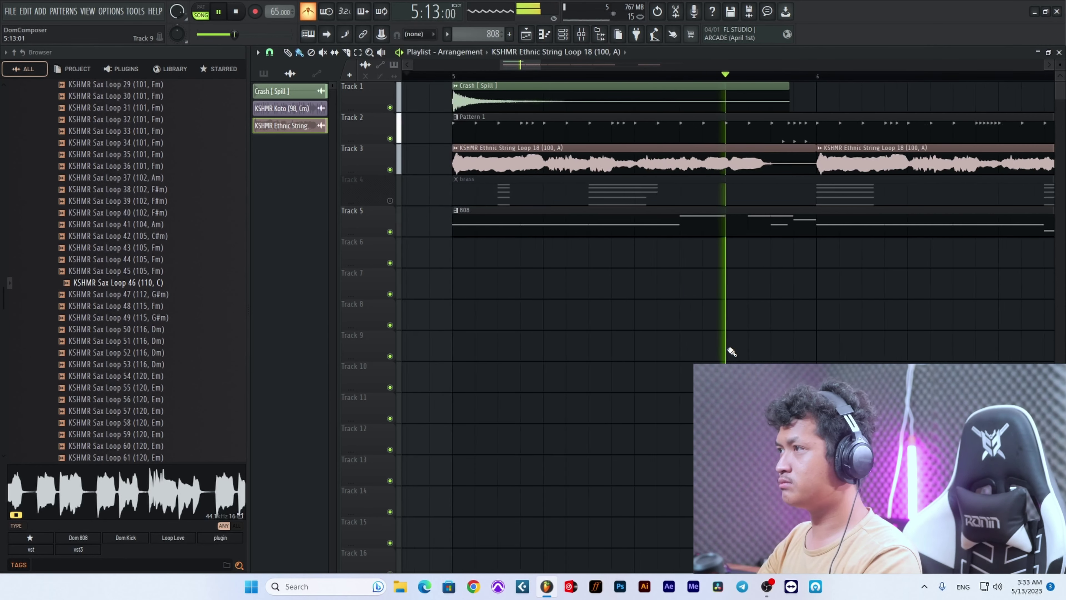
{"action": "scroll", "coordinate": [730, 340], "scroll_direction": "up", "scroll_amount": 8}
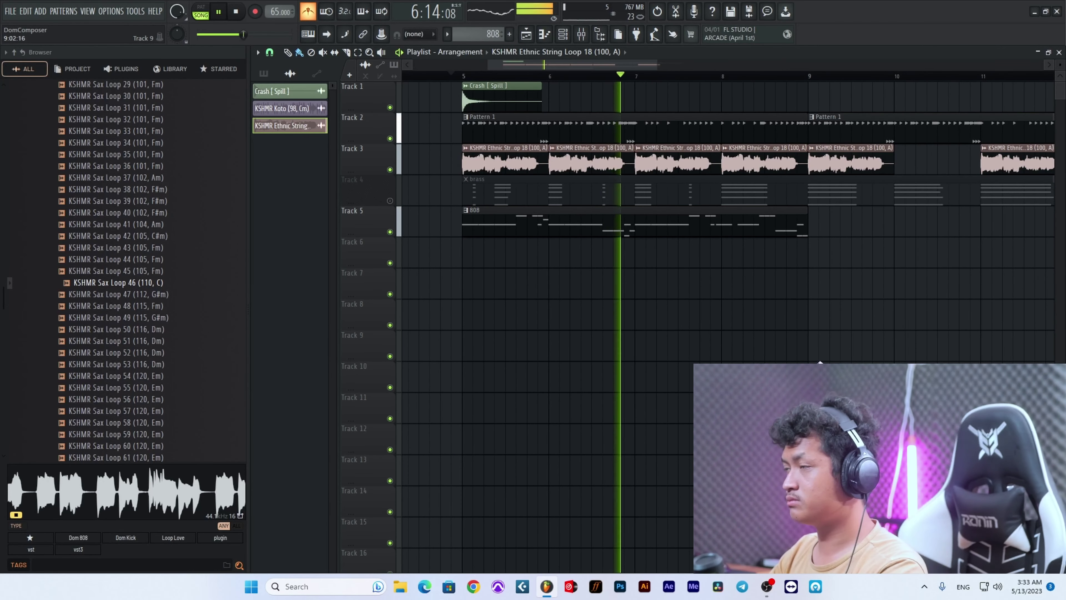
{"action": "scroll", "coordinate": [820, 362], "scroll_direction": "up", "scroll_amount": 8}
{"action": "scroll", "coordinate": [824, 361], "scroll_direction": "down", "scroll_amount": 8}
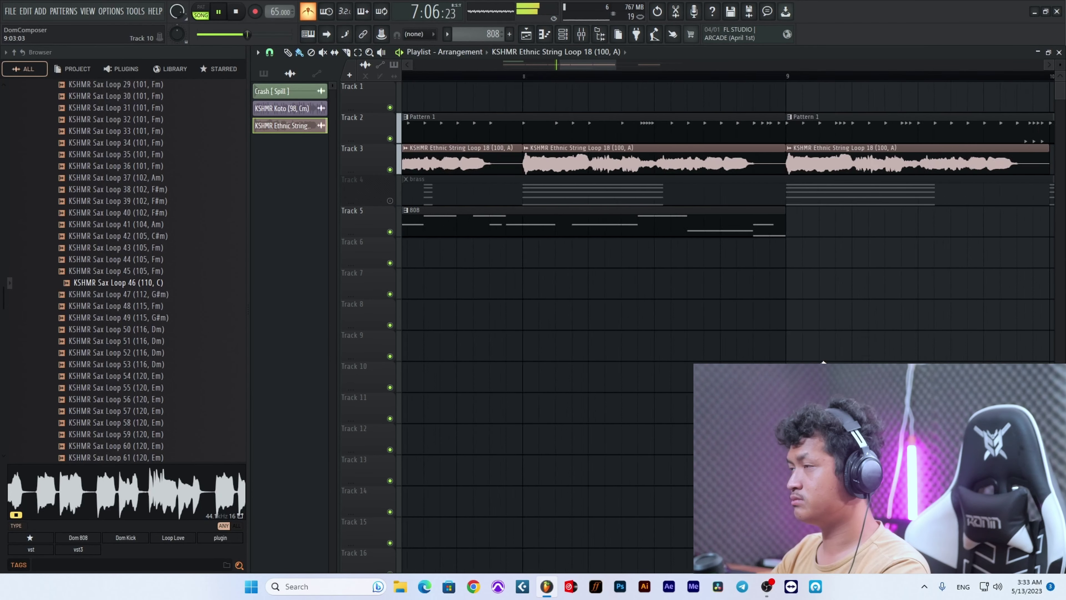
{"action": "scroll", "coordinate": [898, 360], "scroll_direction": "up", "scroll_amount": 8}
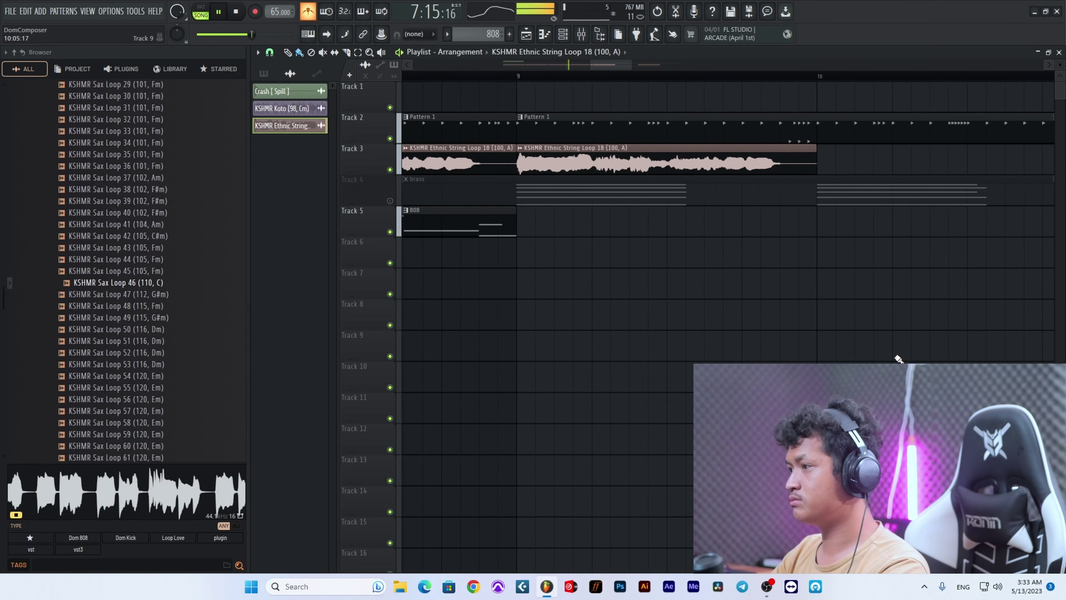
{"action": "scroll", "coordinate": [896, 360], "scroll_direction": "down", "scroll_amount": 4}
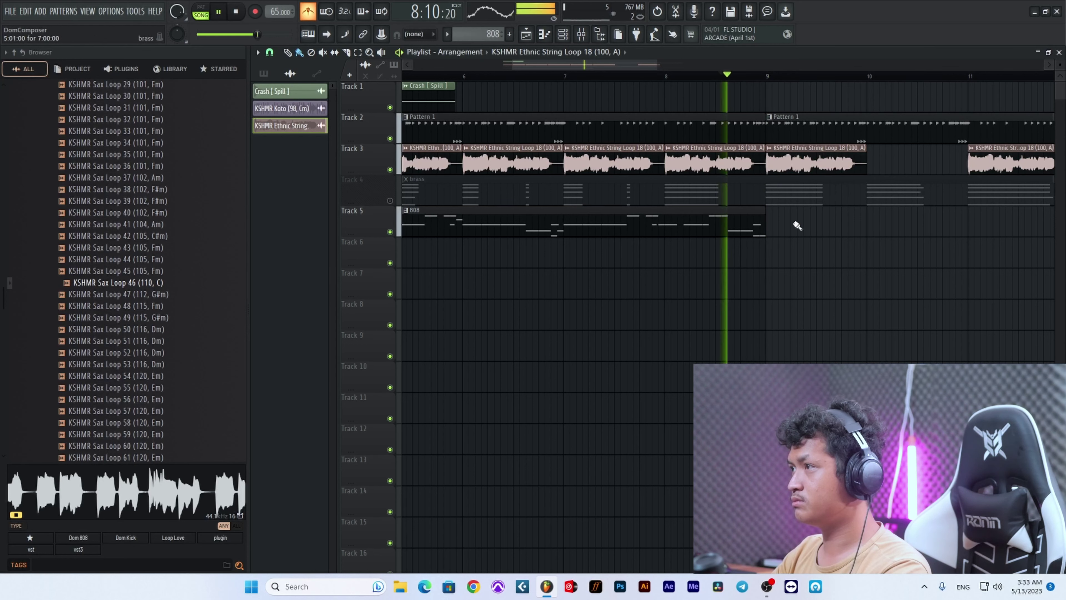
{"action": "scroll", "coordinate": [751, 250], "scroll_direction": "up", "scroll_amount": 3}
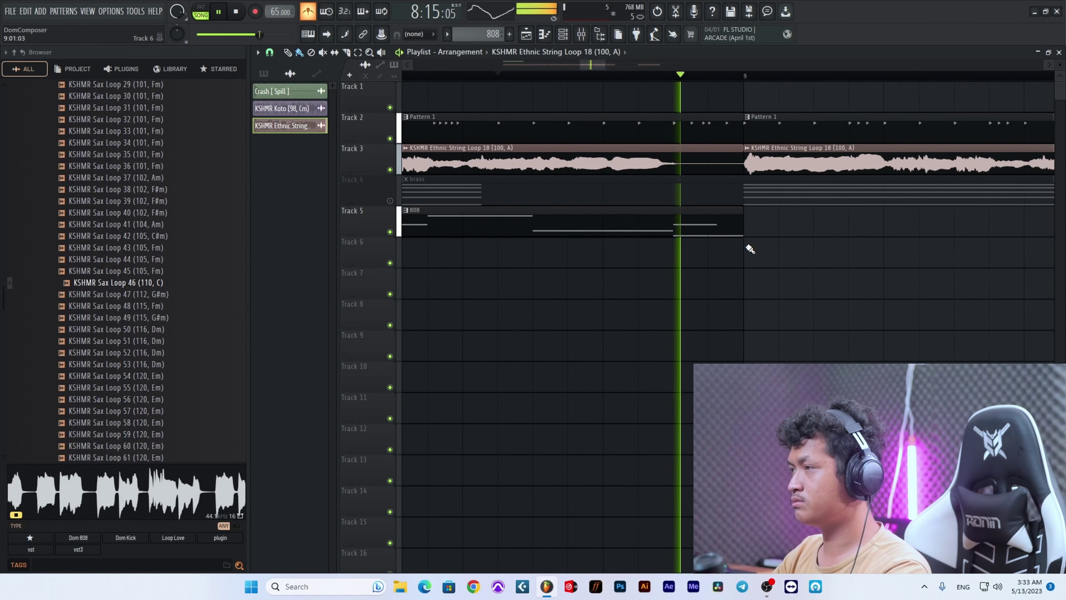
{"action": "double_click", "coordinate": [716, 234]}
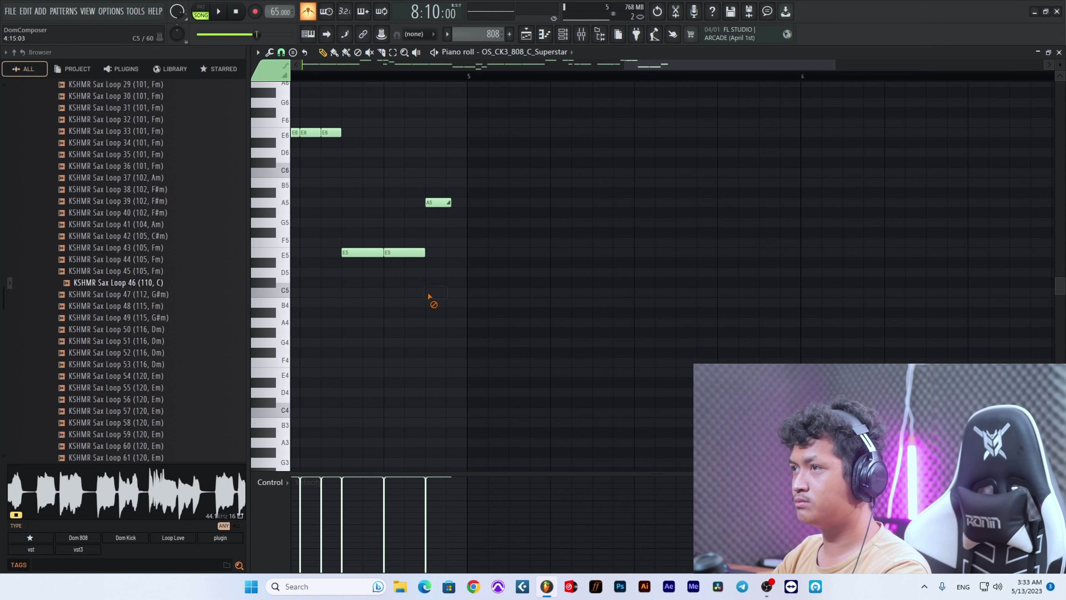
{"action": "key", "text": "space"}
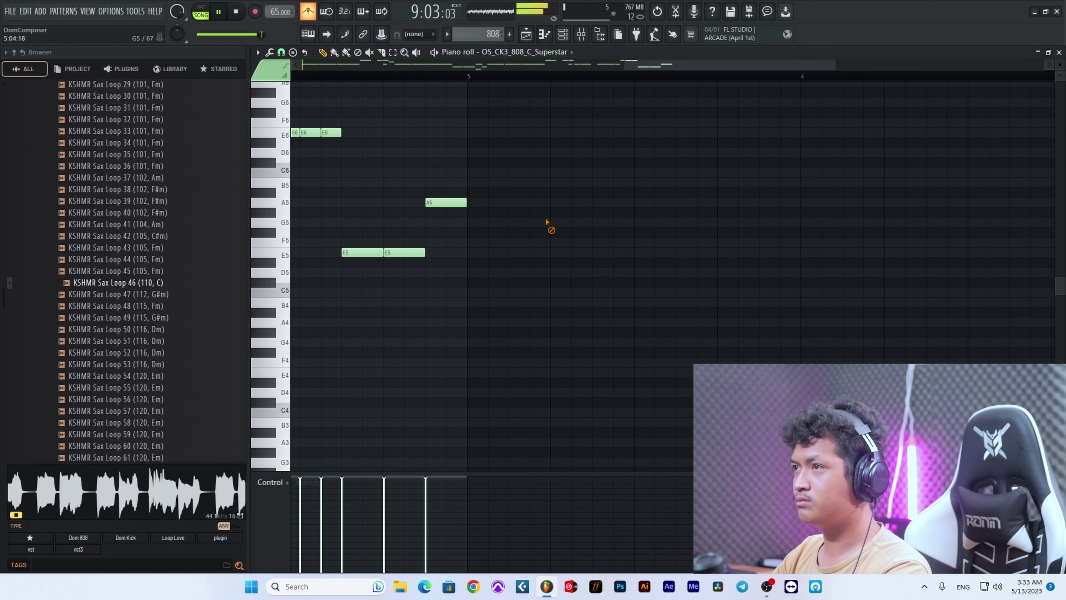
Step: Duplicate the 808 clip from bars 5–8 into bars 9–12 on Track 5 of the arrangement
{"action": "key", "text": "F5"}
{"action": "scroll", "coordinate": [793, 269], "scroll_direction": "down", "scroll_amount": 6}
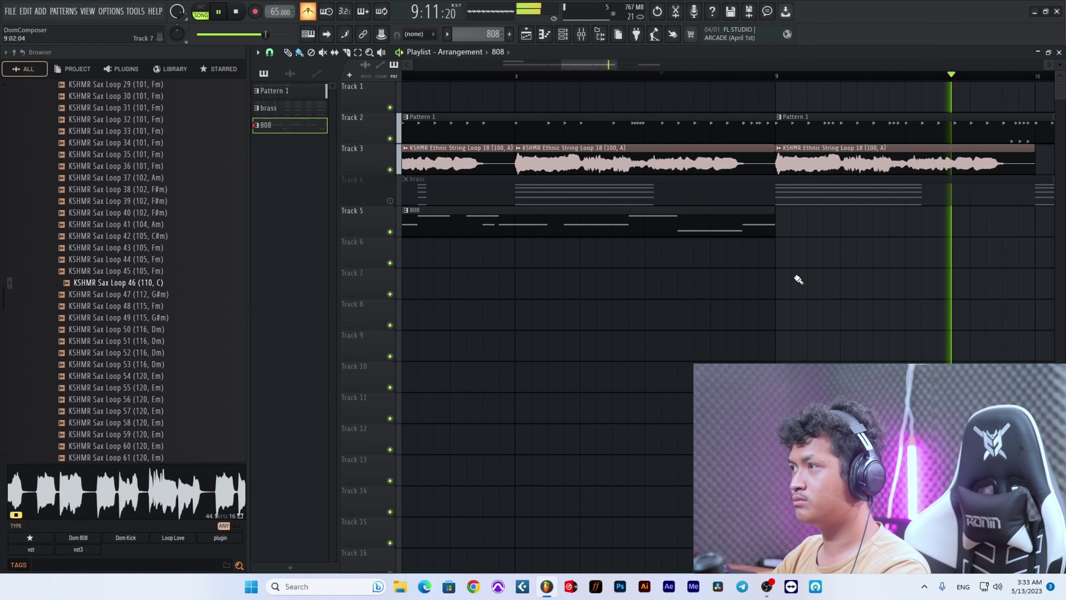
{"action": "left_click_drag", "start_coordinate": [809, 228], "coordinate": [725, 245]}
{"action": "scroll", "coordinate": [725, 277], "scroll_direction": "down", "scroll_amount": 3}
{"action": "scroll", "coordinate": [726, 279], "scroll_direction": "down", "scroll_amount": 2}
{"action": "key", "text": "ctrl+b"}
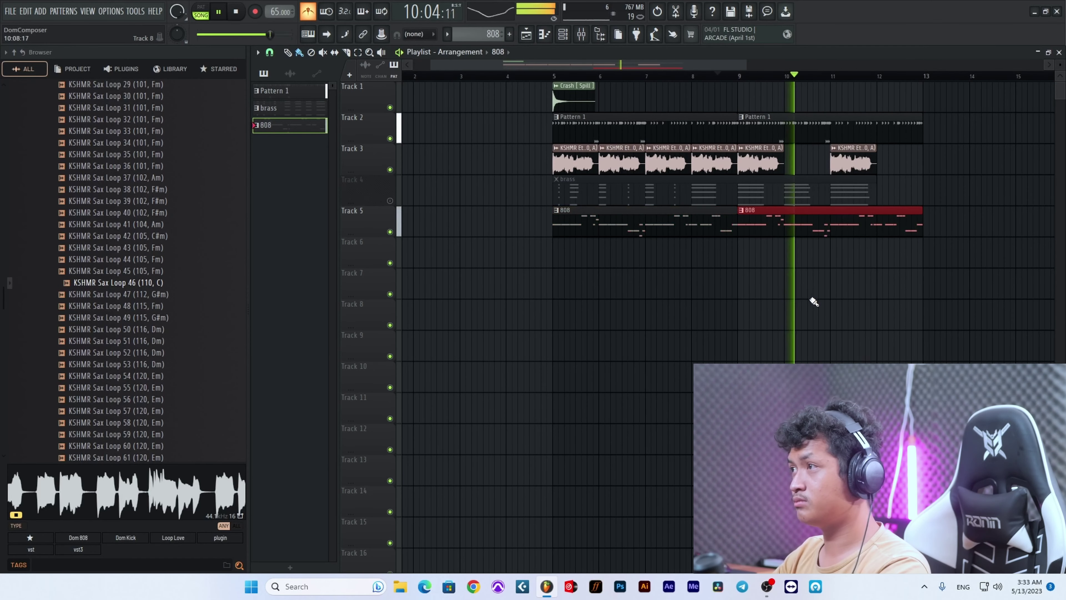
Step: Delete the Track 3 string loop clips from bar 7 onward and make the bar 6 clip unique
{"action": "left_click", "coordinate": [838, 305], "text": "ctrl"}
{"action": "key", "text": "space"}
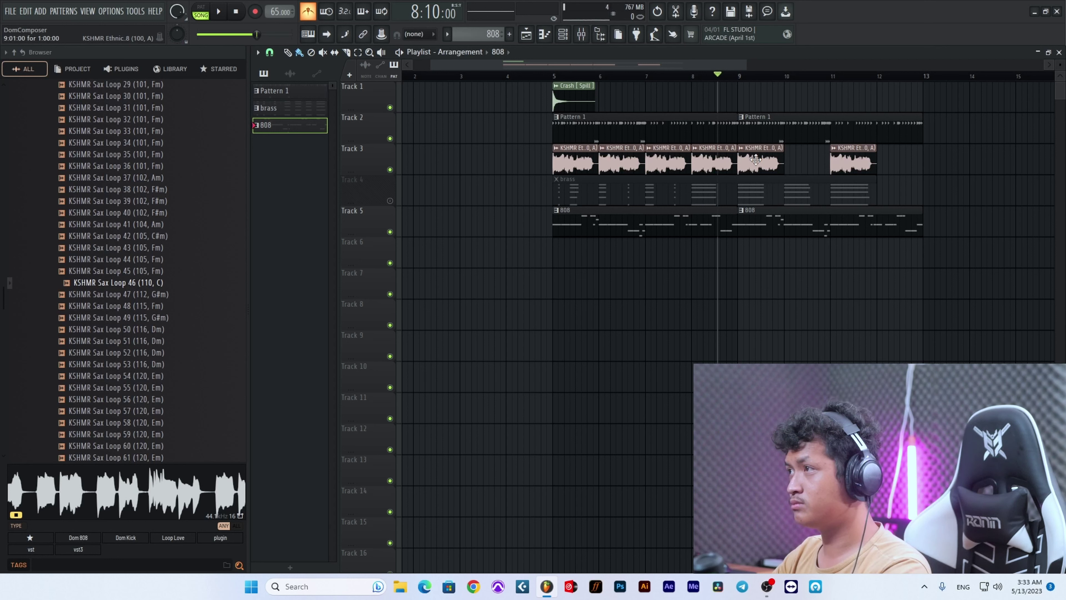
{"action": "right_click", "coordinate": [681, 160]}
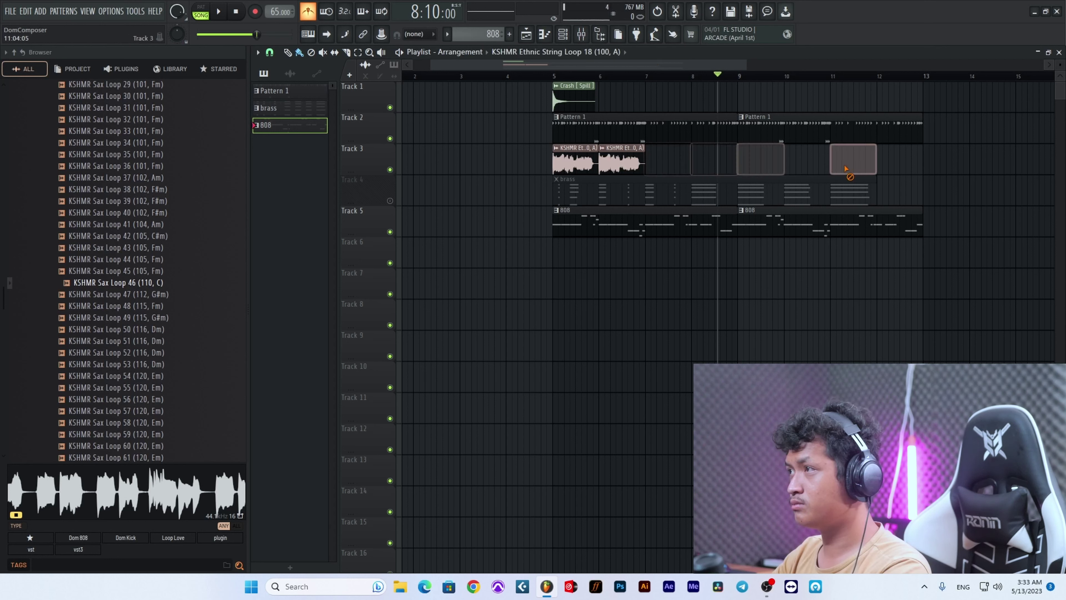
{"action": "left_click", "coordinate": [602, 151]}
{"action": "left_click", "coordinate": [630, 230]}
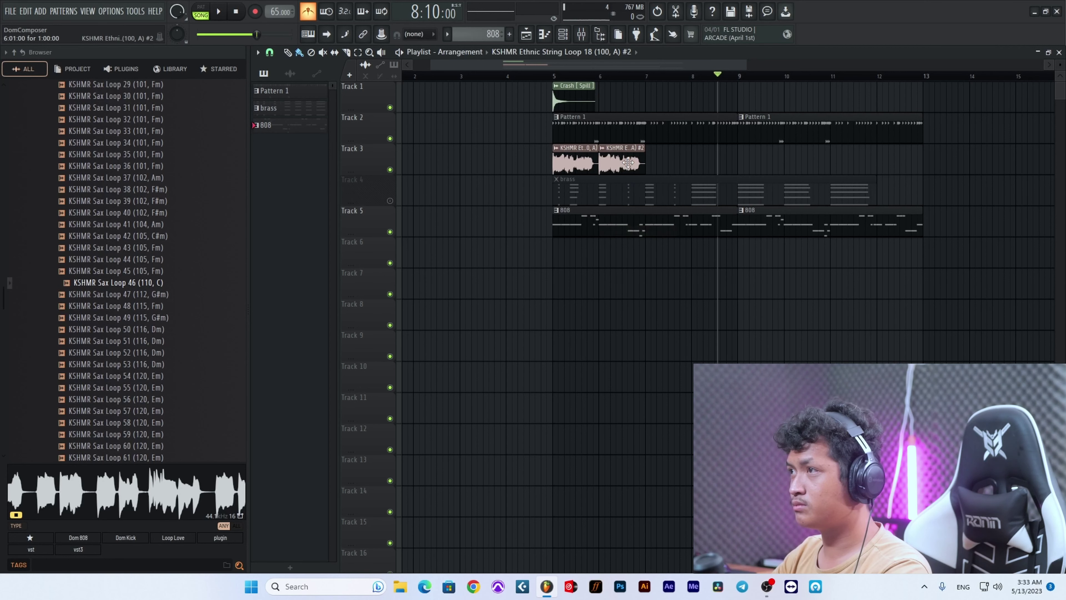
Step: Lower the pitch of the unique string loop copy and play the arrangement from bar 5 to hear it
{"action": "scroll", "coordinate": [534, 263], "scroll_direction": "down", "scroll_amount": 12}
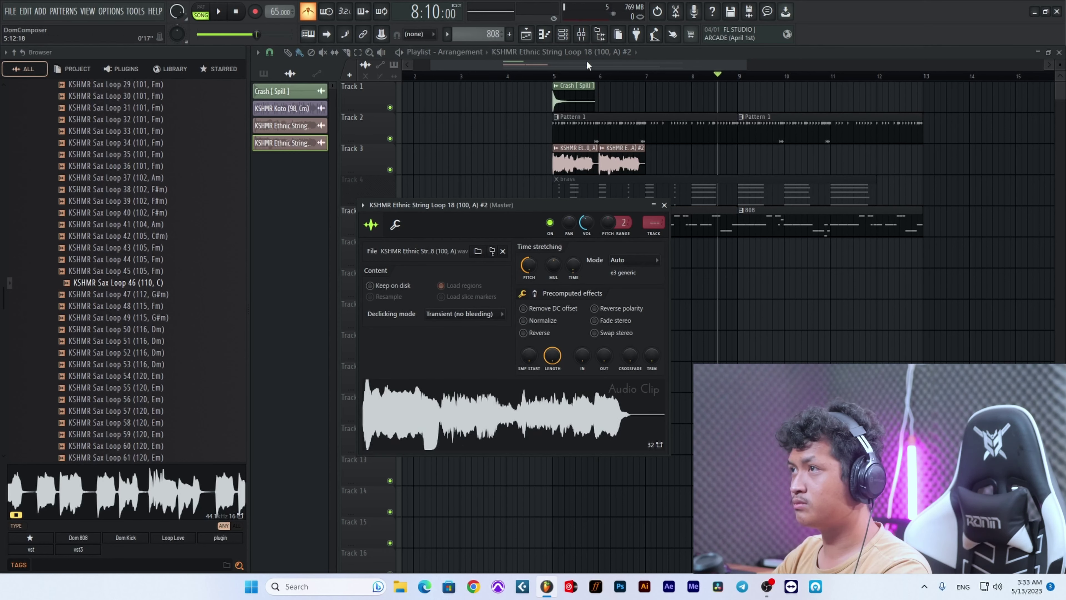
{"action": "left_click", "coordinate": [554, 75]}
{"action": "key", "text": "space"}
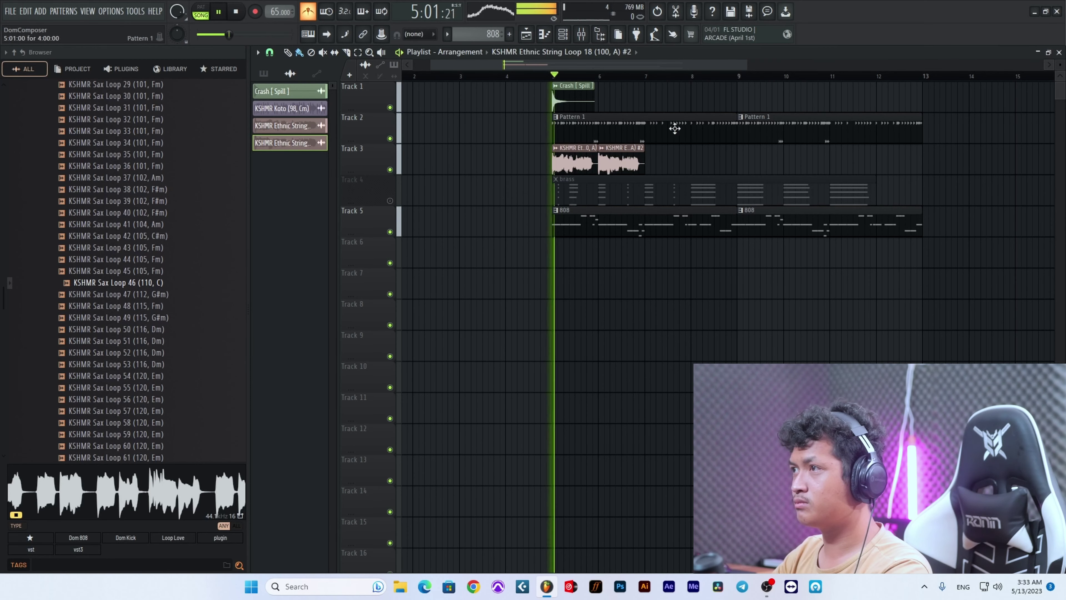
{"action": "scroll", "coordinate": [668, 170], "scroll_direction": "up", "scroll_amount": 2}
{"action": "scroll", "coordinate": [631, 180], "scroll_direction": "up", "scroll_amount": 5}
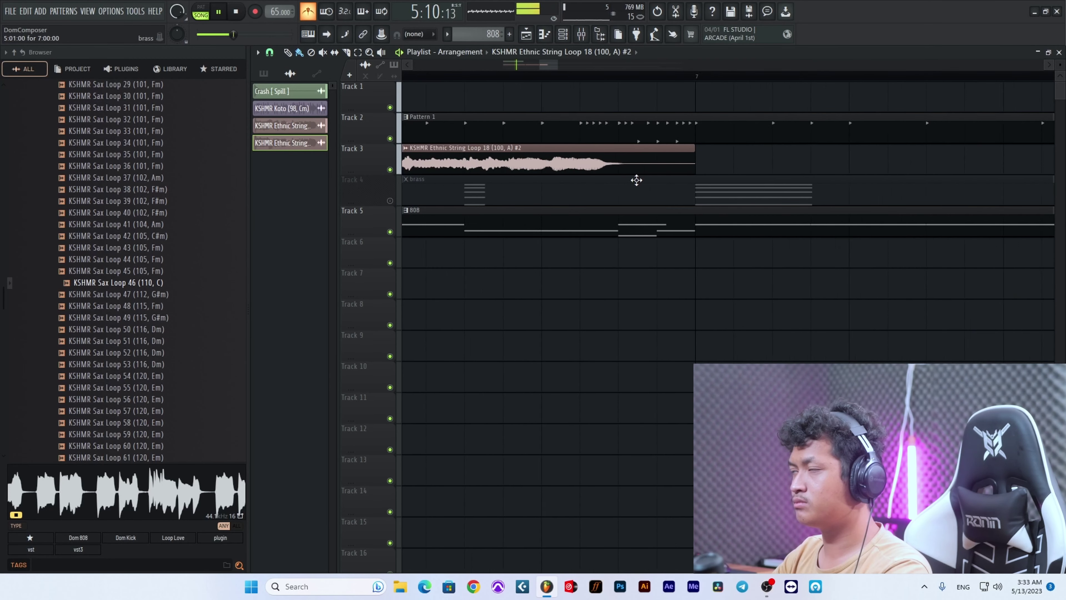
{"action": "scroll", "coordinate": [652, 180], "scroll_direction": "down", "scroll_amount": 6}
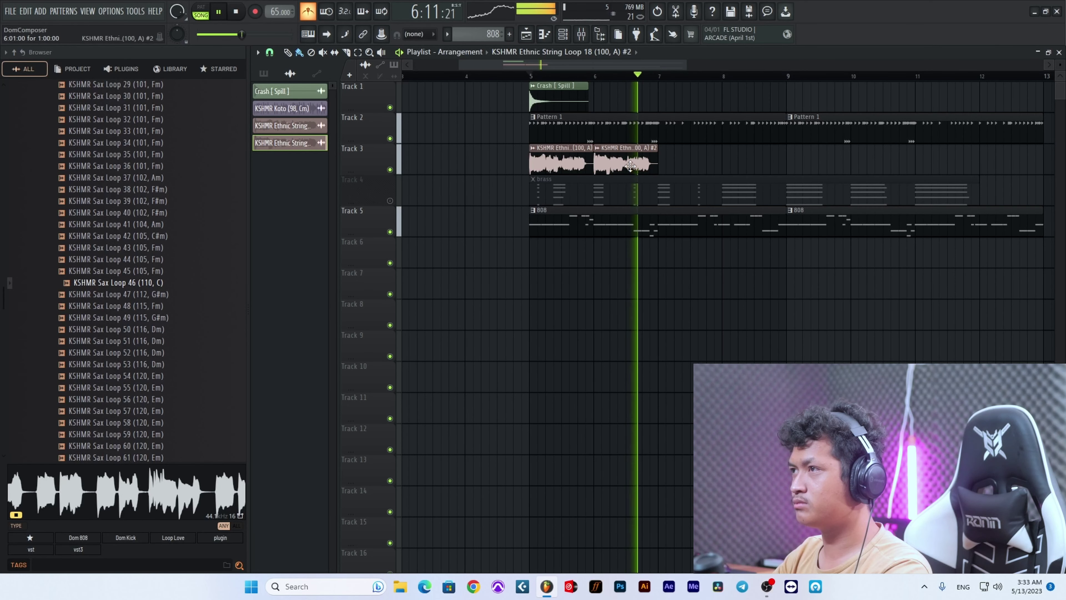
{"action": "key", "text": "space"}
Step: Lay the repitched string loop across bars 5–8 on Track 6 and the original loop across bars 7–8 on Track 3
{"action": "left_click_drag", "start_coordinate": [628, 161], "coordinate": [566, 282]}
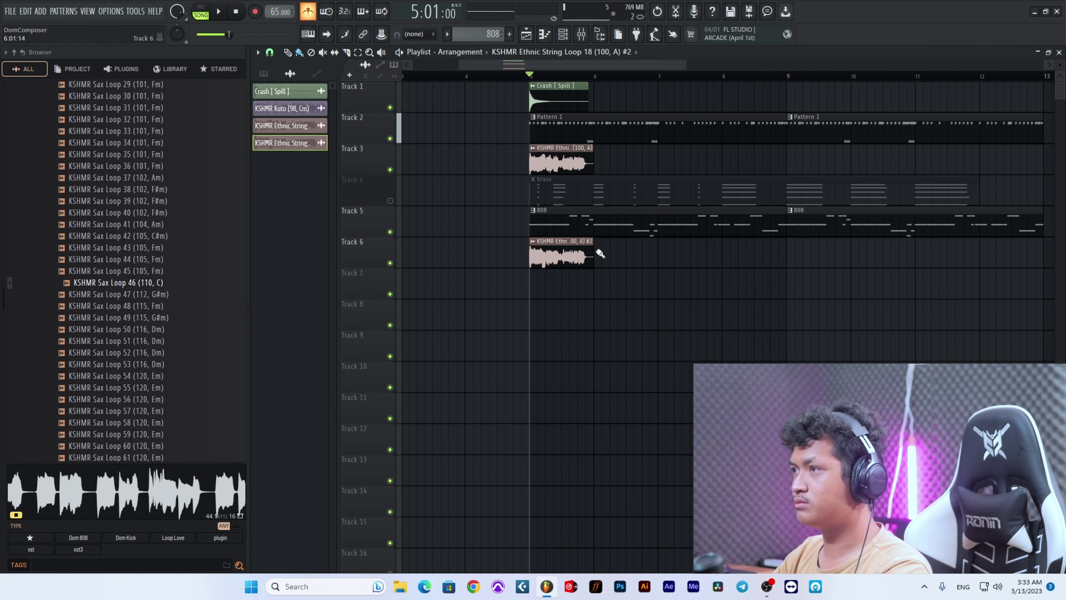
{"action": "left_click_drag", "start_coordinate": [584, 171], "coordinate": [625, 159]}
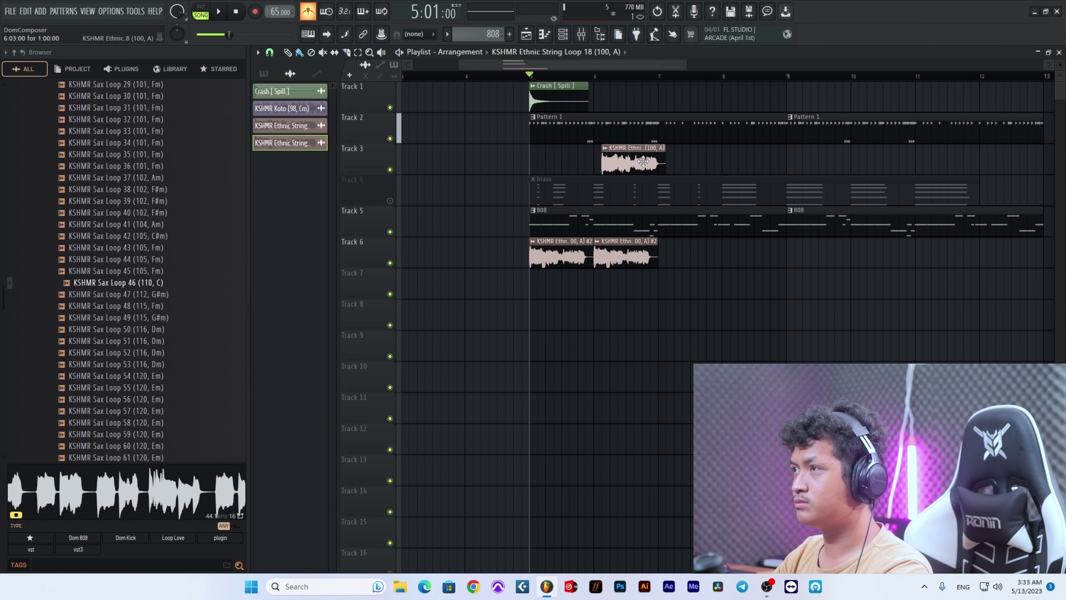
{"action": "key", "text": "space"}
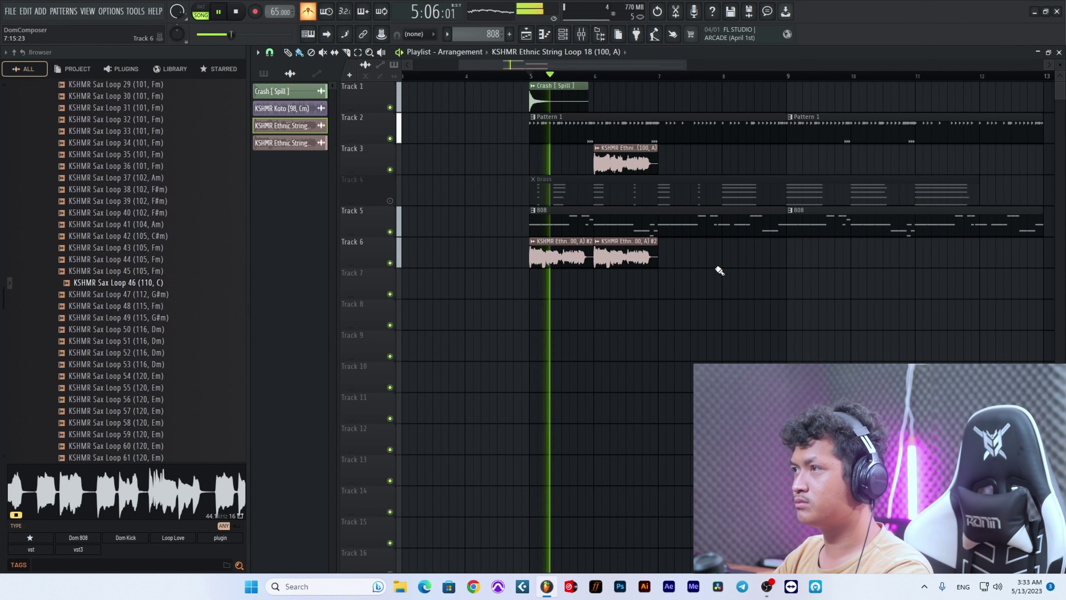
{"action": "scroll", "coordinate": [716, 269], "scroll_direction": "up", "scroll_amount": 3}
{"action": "left_click_drag", "start_coordinate": [613, 160], "coordinate": [716, 161]}
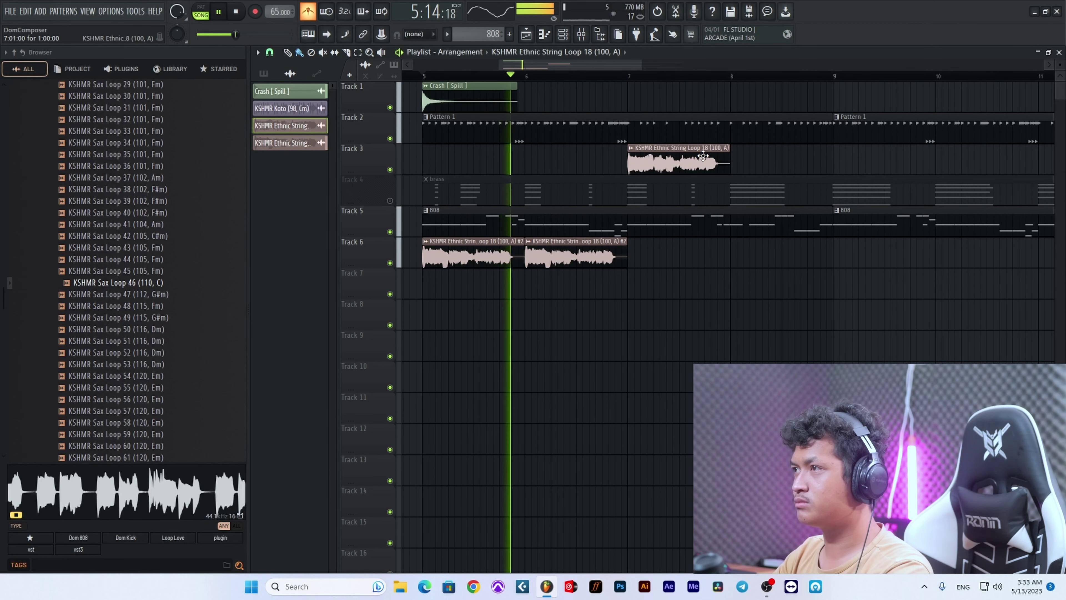
{"action": "left_click", "coordinate": [686, 257]}
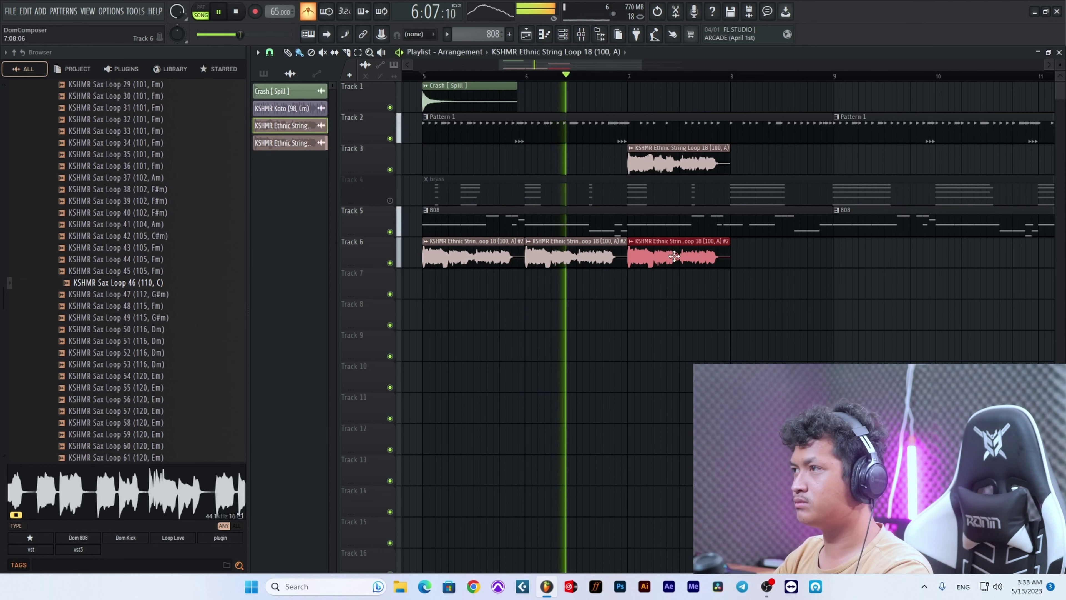
{"action": "left_click_drag", "start_coordinate": [778, 263], "coordinate": [689, 252]}
{"action": "left_click_drag", "start_coordinate": [683, 252], "coordinate": [786, 252]}
{"action": "left_click", "coordinate": [776, 163]}
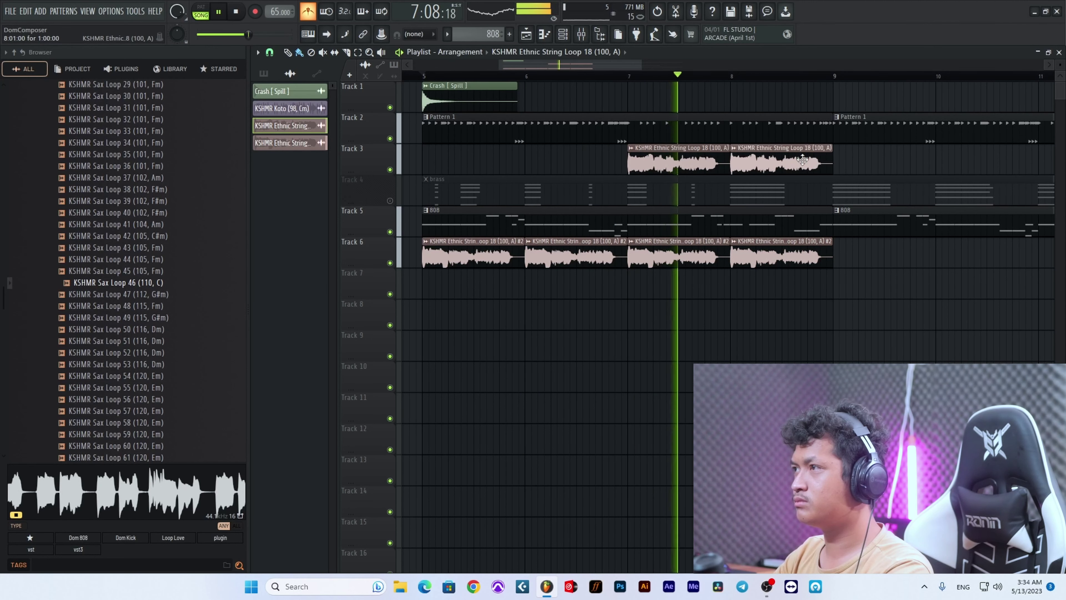
Step: Move the two original string loop clips in bars 7–8 from Track 3 down to Track 7
{"action": "scroll", "coordinate": [802, 328], "scroll_direction": "down", "scroll_amount": 4}
{"action": "scroll", "coordinate": [802, 328], "scroll_direction": "up", "scroll_amount": 3}
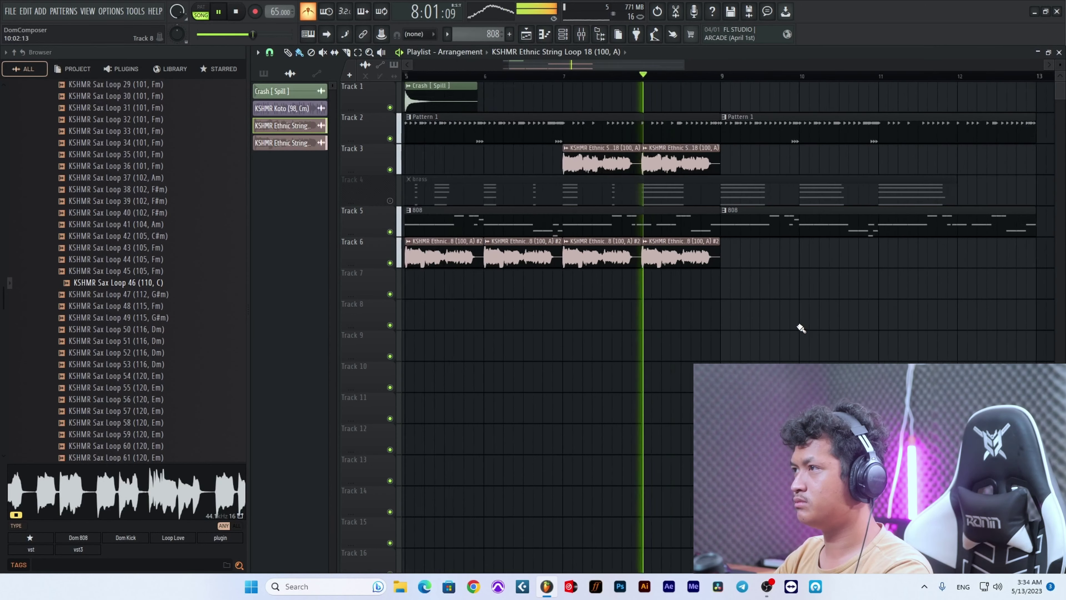
{"action": "left_click_drag", "start_coordinate": [737, 155], "coordinate": [617, 165]}
{"action": "left_click_drag", "start_coordinate": [615, 164], "coordinate": [618, 270]}
{"action": "left_click", "coordinate": [797, 307], "text": "ctrl"}
{"action": "scroll", "coordinate": [797, 307], "scroll_direction": "down", "scroll_amount": 4}
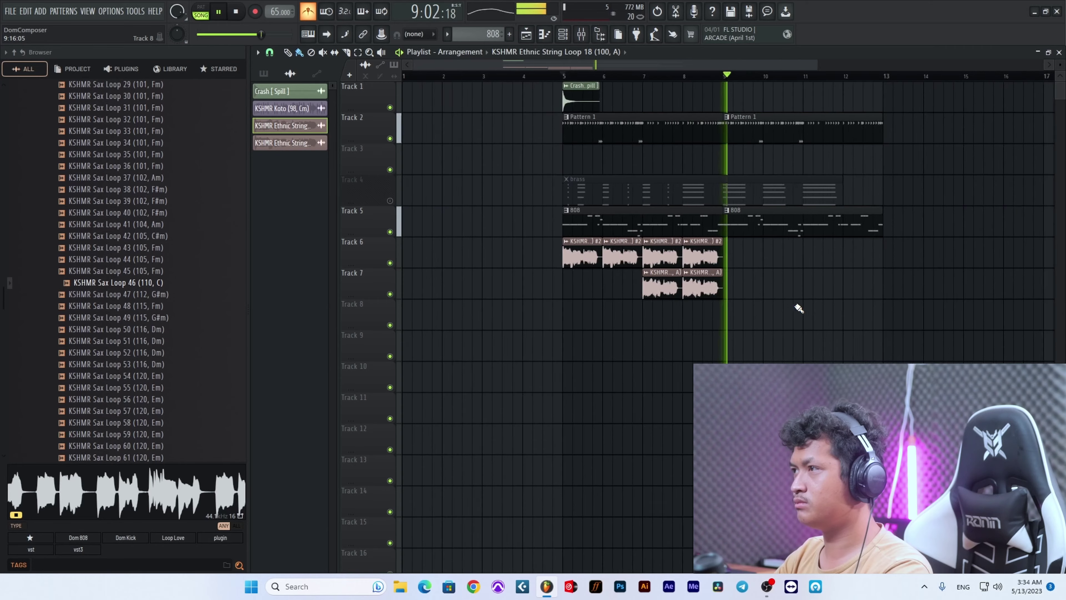
Step: Duplicate the string loop clips on Tracks 6 and 7 from bars 5–8 into bars 9–12, aligned to bar 9
{"action": "left_click_drag", "start_coordinate": [713, 299], "coordinate": [519, 236]}
{"action": "key", "text": "ctrl+b"}
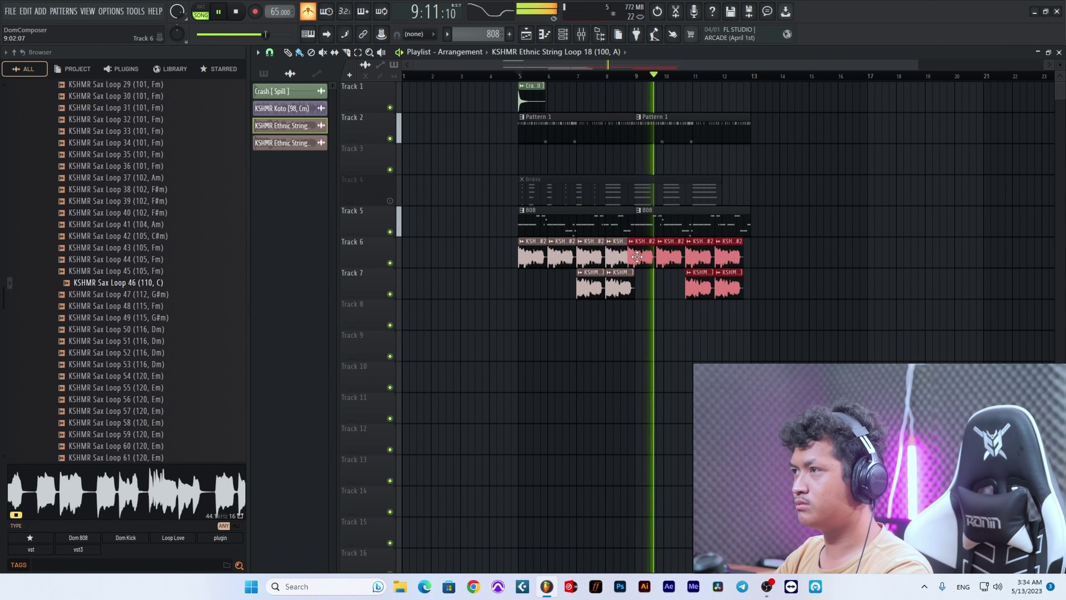
{"action": "left_click", "coordinate": [846, 287], "text": "ctrl"}
{"action": "scroll", "coordinate": [714, 338], "scroll_direction": "up", "scroll_amount": 4}
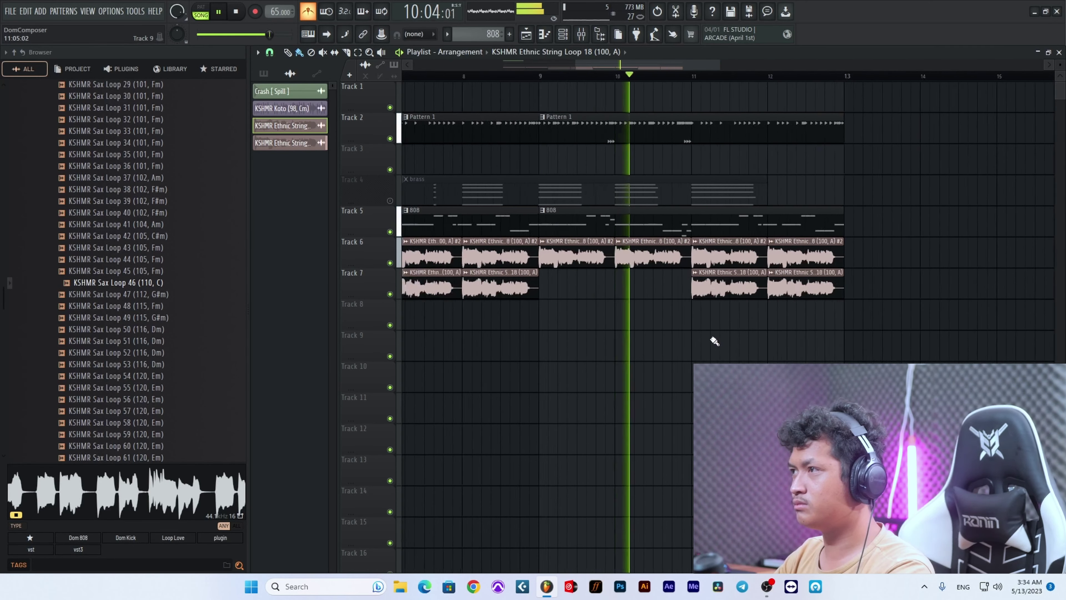
{"action": "scroll", "coordinate": [753, 338], "scroll_direction": "down", "scroll_amount": 4}
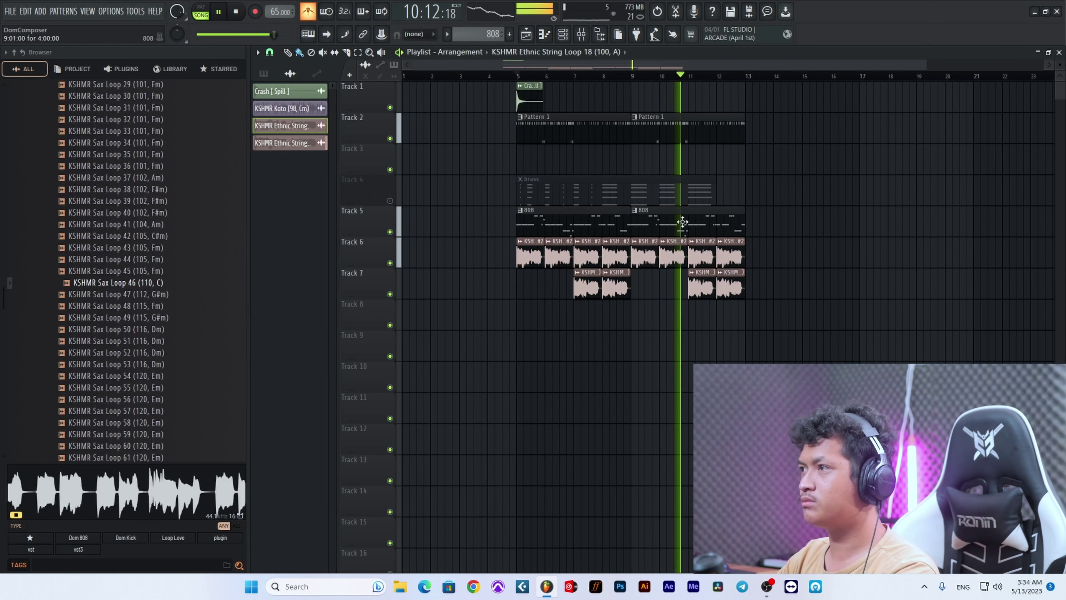
Step: Delete the brass pattern from the project
{"action": "left_click", "coordinate": [604, 192]}
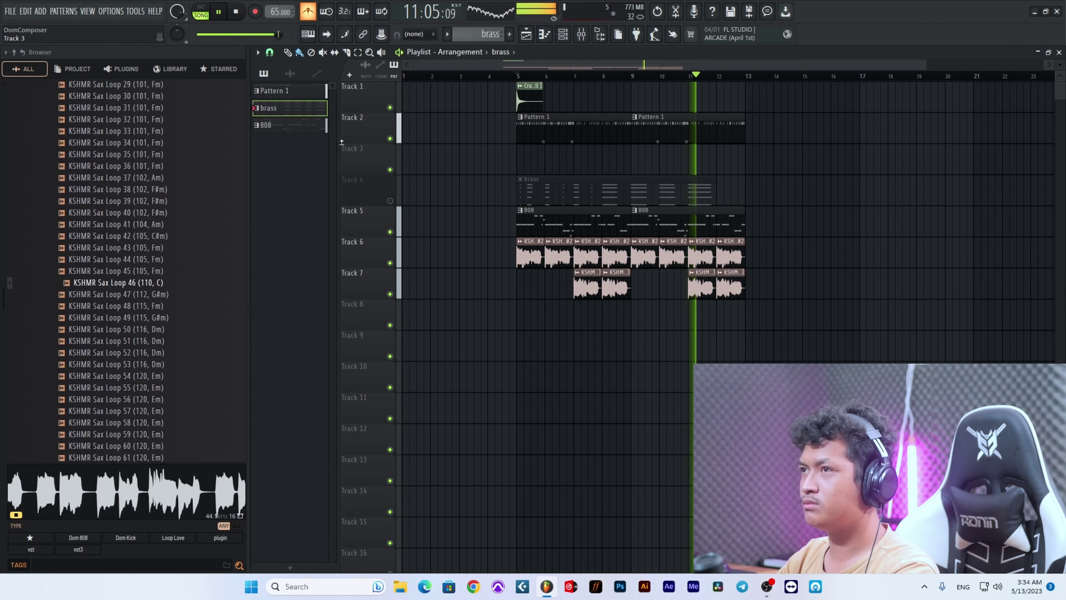
{"action": "right_click", "coordinate": [299, 117]}
{"action": "left_click", "coordinate": [316, 254]}
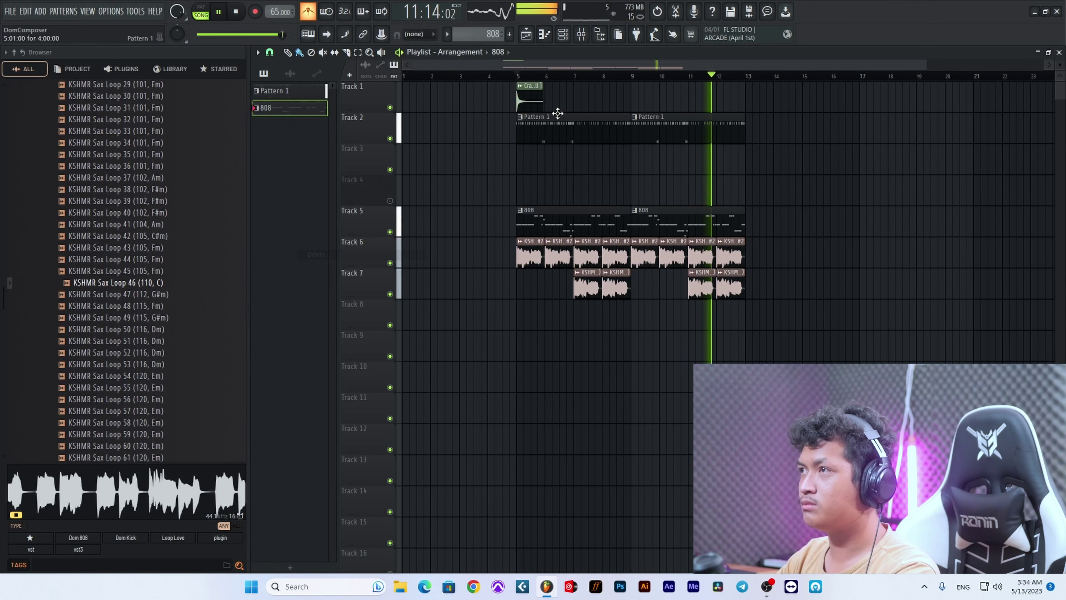
Step: Move the 808 and string loop clips up two tracks to Tracks 3–5 and unmute Track 4
{"action": "left_click_drag", "start_coordinate": [781, 174], "coordinate": [536, 333]}
{"action": "left_click_drag", "start_coordinate": [566, 205], "coordinate": [565, 144]}
{"action": "left_click", "coordinate": [390, 200]}
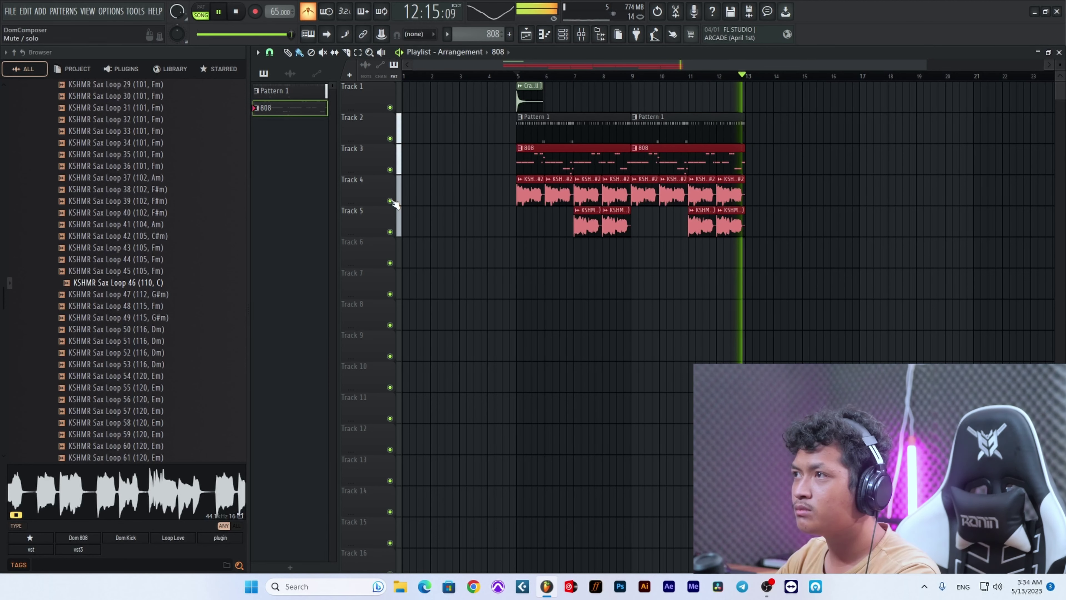
{"action": "key", "text": "space"}
Step: Copy the two original string loop clips from bars 7–8 into bars 3–4 on Track 4 and play from bar 3
{"action": "left_click", "coordinate": [515, 230]}
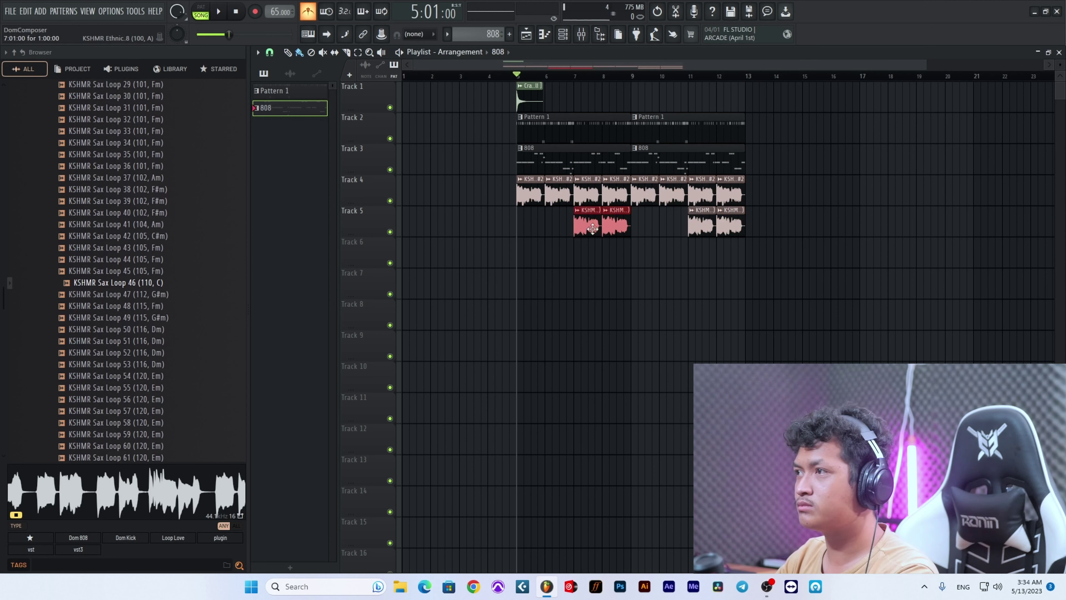
{"action": "left_click_drag", "start_coordinate": [472, 196], "coordinate": [477, 177]}
{"action": "left_click", "coordinate": [460, 76]}
{"action": "key", "text": "space"}
{"action": "scroll", "coordinate": [469, 235], "scroll_direction": "up", "scroll_amount": 5, "text": "ctrl"}
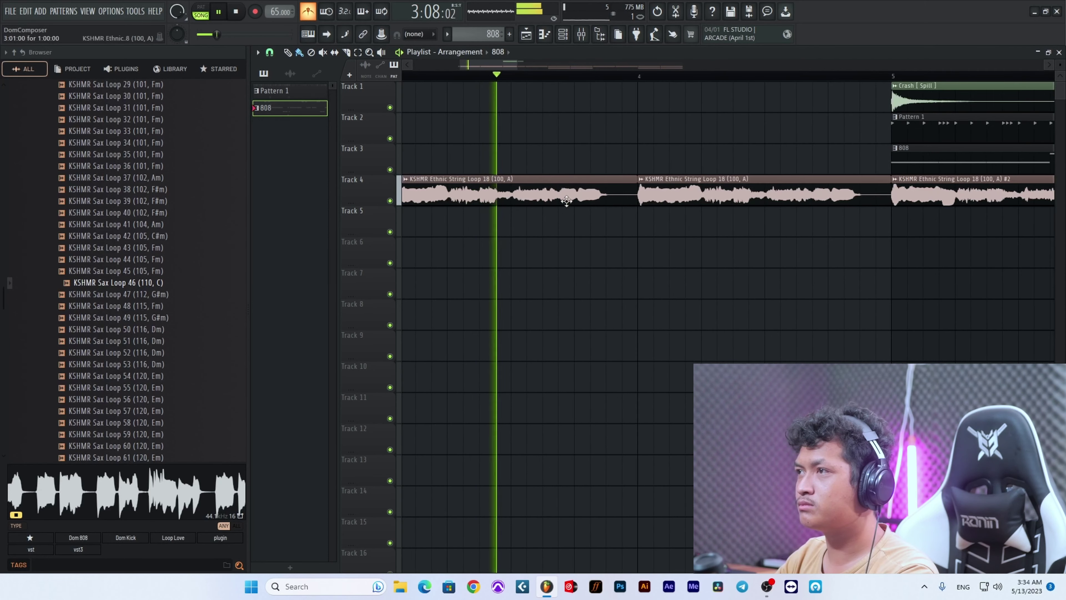
Step: Trim the bar 3 string loop clip to four steps and place a copy of it at 3:09
{"action": "scroll", "coordinate": [703, 300], "scroll_direction": "down", "scroll_amount": 3, "text": "ctrl"}
{"action": "key", "text": "space"}
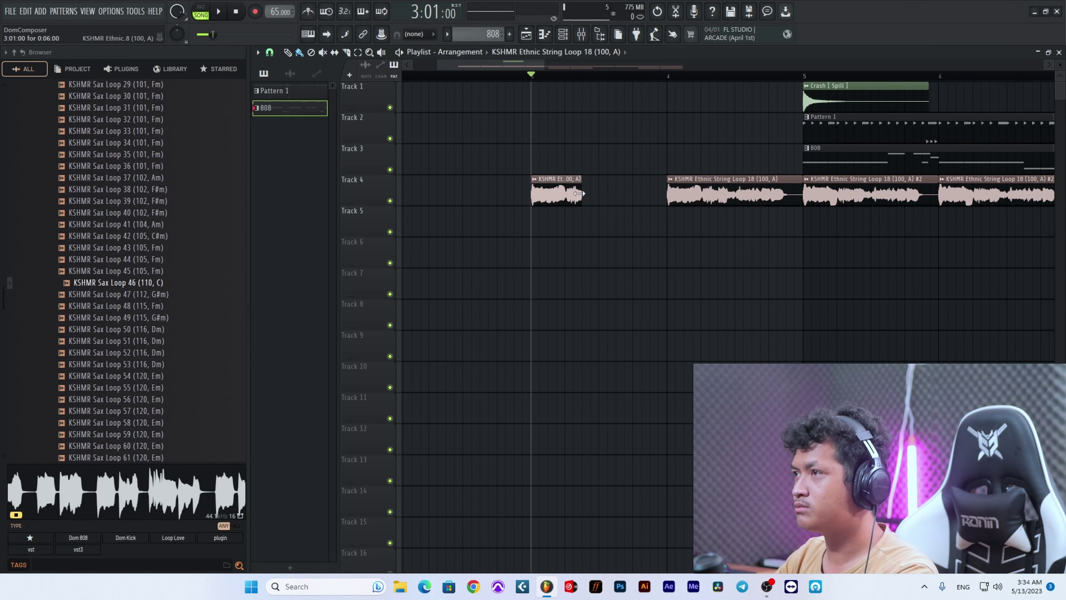
{"action": "key", "text": "space"}
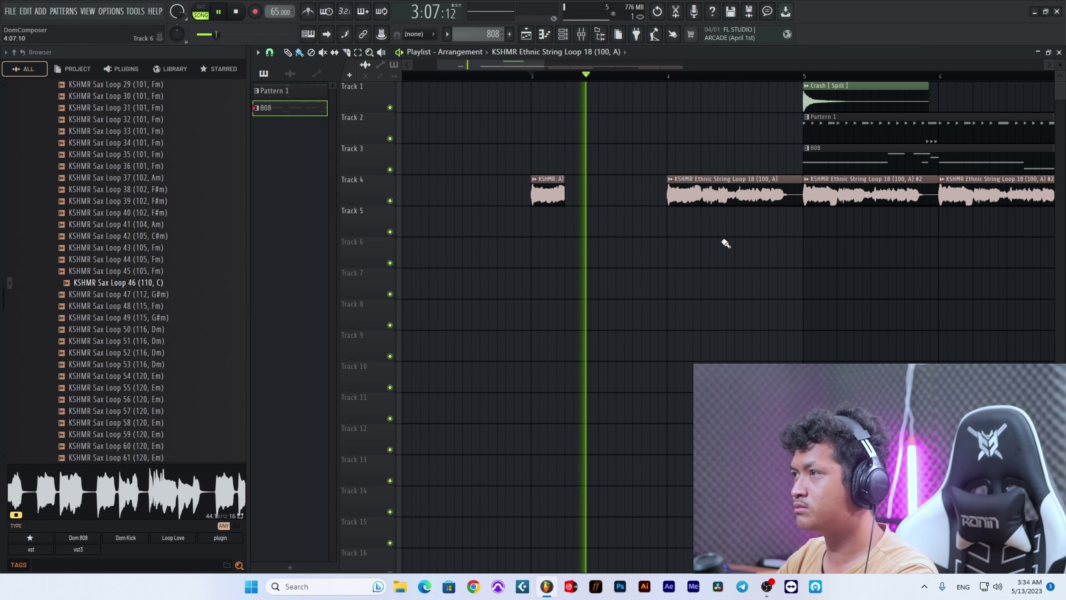
{"action": "key", "text": "space"}
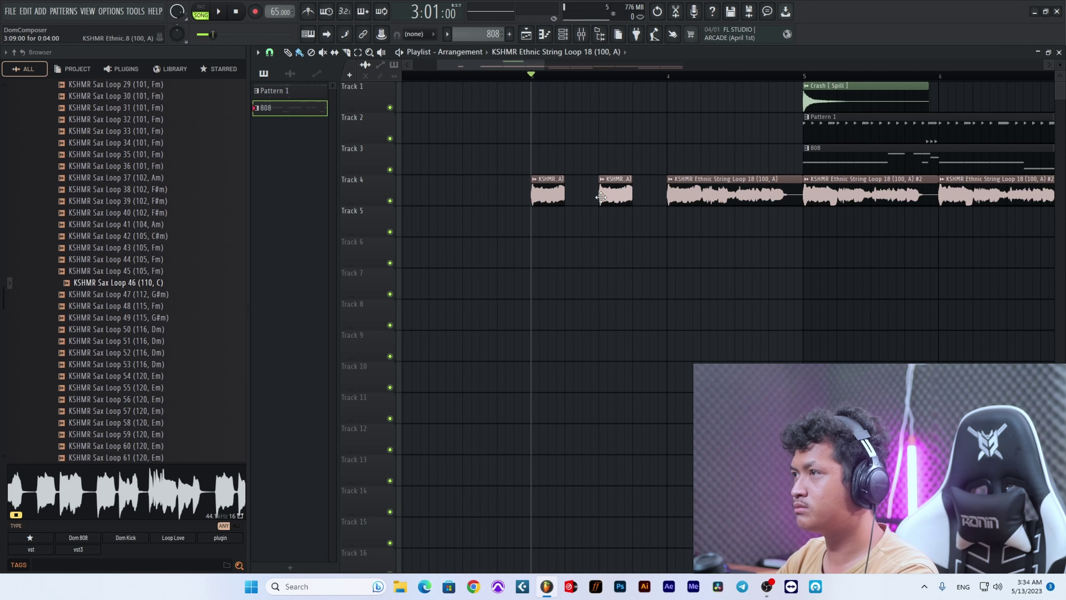
Step: Place a Pattern 1 clip at bar 1 on Track 5 and make it unique
{"action": "left_click", "coordinate": [543, 223]}
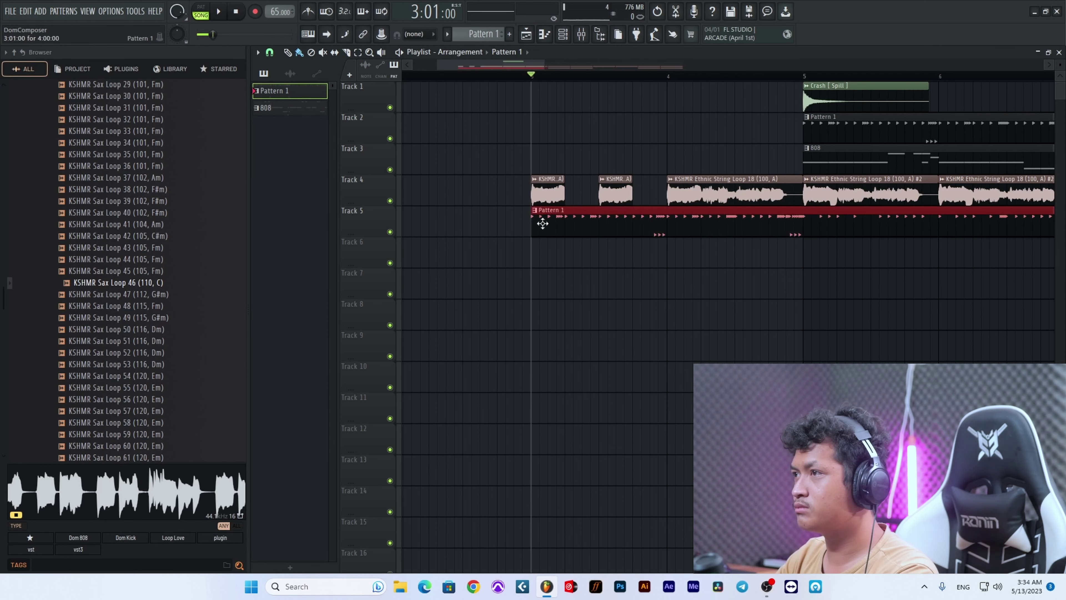
{"action": "scroll", "coordinate": [639, 301], "scroll_direction": "down", "scroll_amount": 5, "text": "ctrl"}
{"action": "left_click_drag", "start_coordinate": [478, 231], "coordinate": [406, 230]}
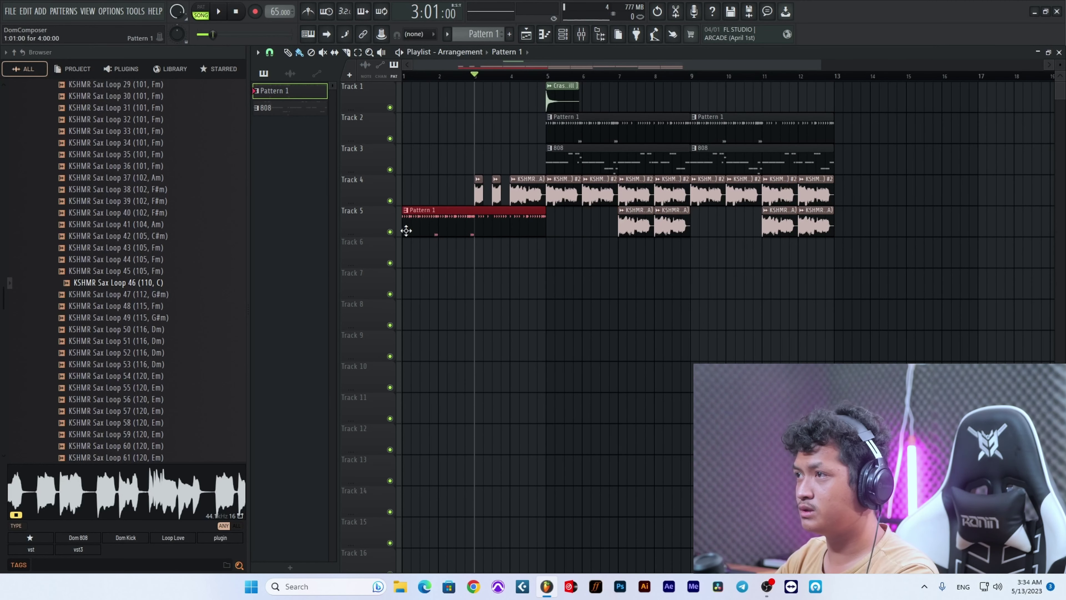
{"action": "right_click", "coordinate": [405, 216]}
{"action": "left_click", "coordinate": [448, 283]}
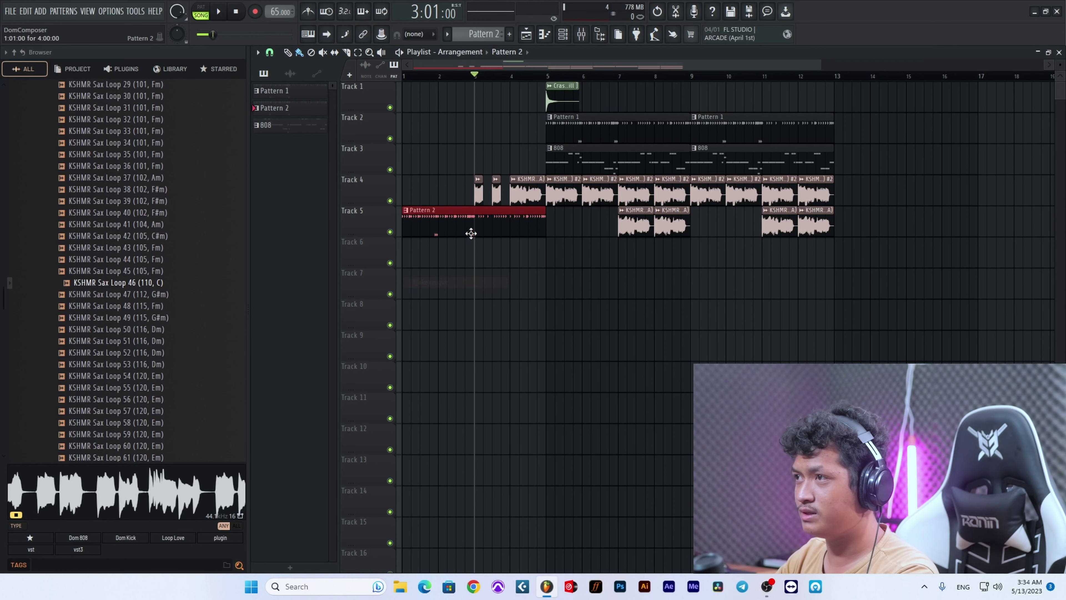
{"action": "left_click", "coordinate": [570, 39]}
{"action": "right_click", "coordinate": [562, 151]}
{"action": "left_click", "coordinate": [704, 148]}
{"action": "right_click", "coordinate": [665, 319]}
Step: Shift the string intro clips to start at bar 9 and the main section to start at bar 11, leaving Pattern 2 in place
{"action": "left_click_drag", "start_coordinate": [854, 82], "coordinate": [560, 268]}
{"action": "left_click_drag", "start_coordinate": [570, 196], "coordinate": [604, 197]}
{"action": "left_click", "coordinate": [582, 215]}
{"action": "left_click_drag", "start_coordinate": [486, 199], "coordinate": [475, 199]}
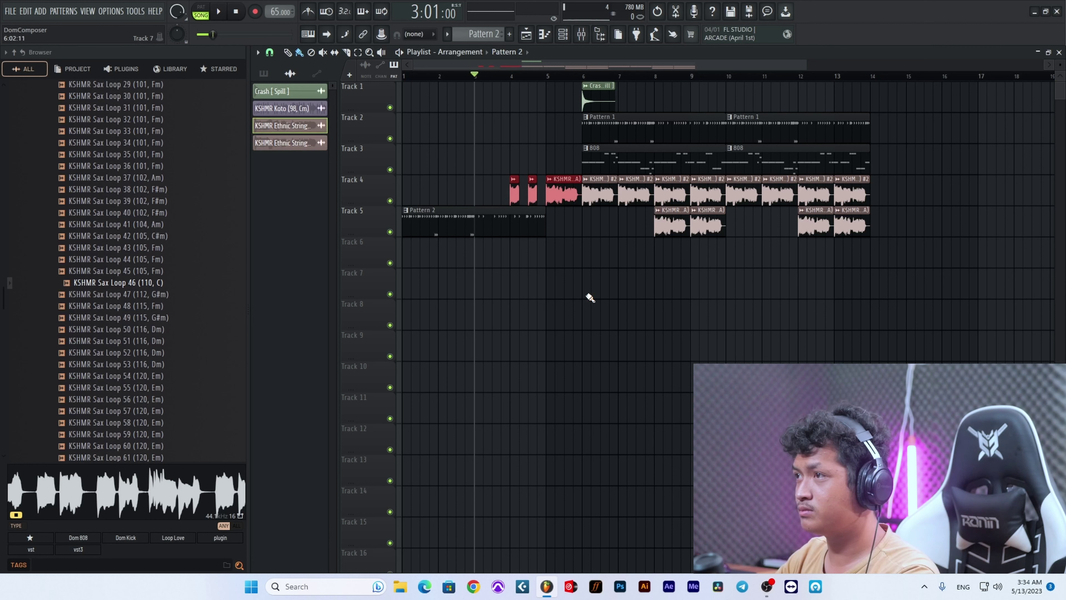
{"action": "left_click_drag", "start_coordinate": [926, 104], "coordinate": [545, 296]}
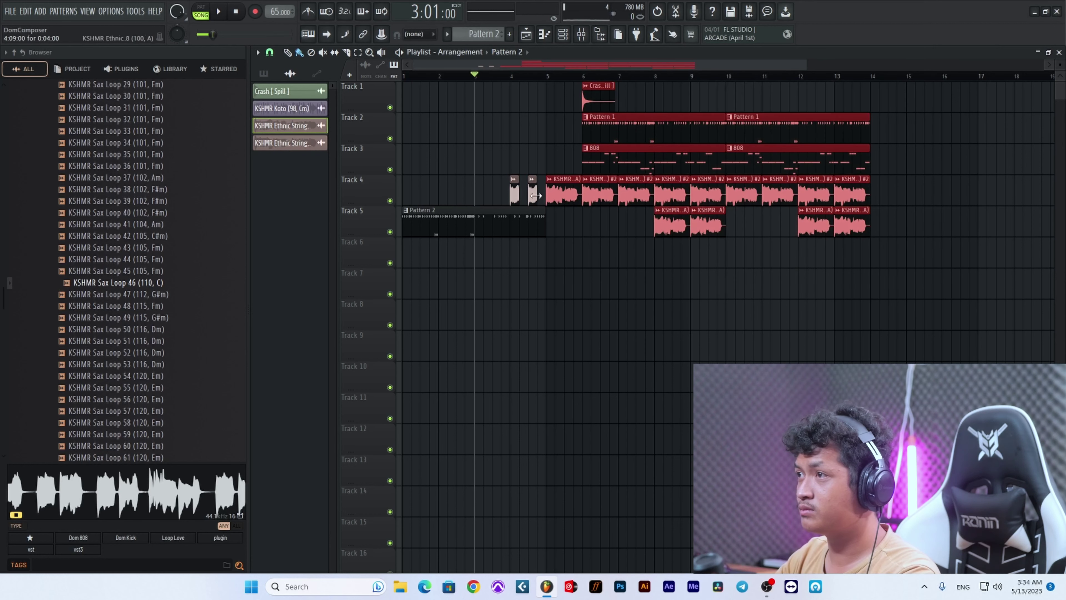
{"action": "left_click_drag", "start_coordinate": [558, 188], "coordinate": [743, 194]}
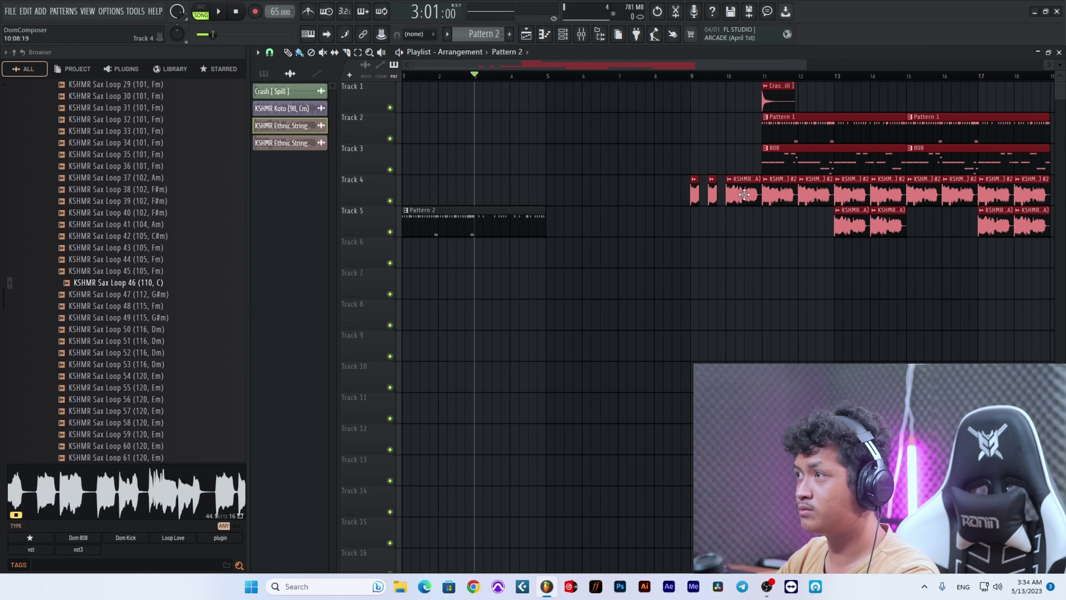
{"action": "left_click", "coordinate": [698, 302]}
Step: Move Pattern 2 to bar 5 on Track 5 and place four-step string loop chops at 5:01 and 5:05 on Track 4
{"action": "left_click_drag", "start_coordinate": [513, 224], "coordinate": [659, 226]}
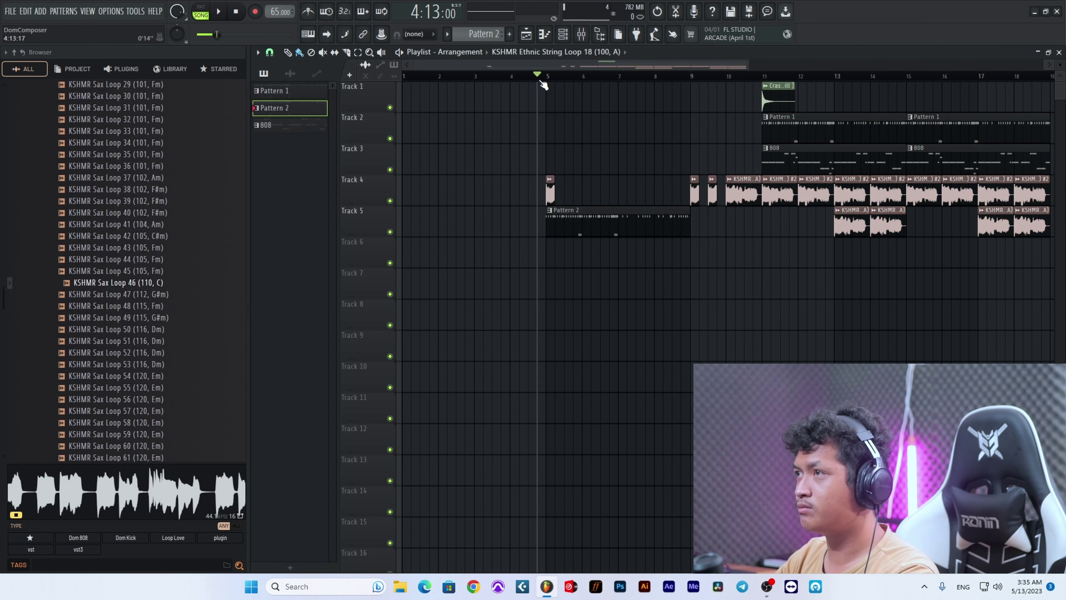
{"action": "key", "text": "space"}
{"action": "scroll", "coordinate": [559, 267], "scroll_direction": "up", "scroll_amount": 5}
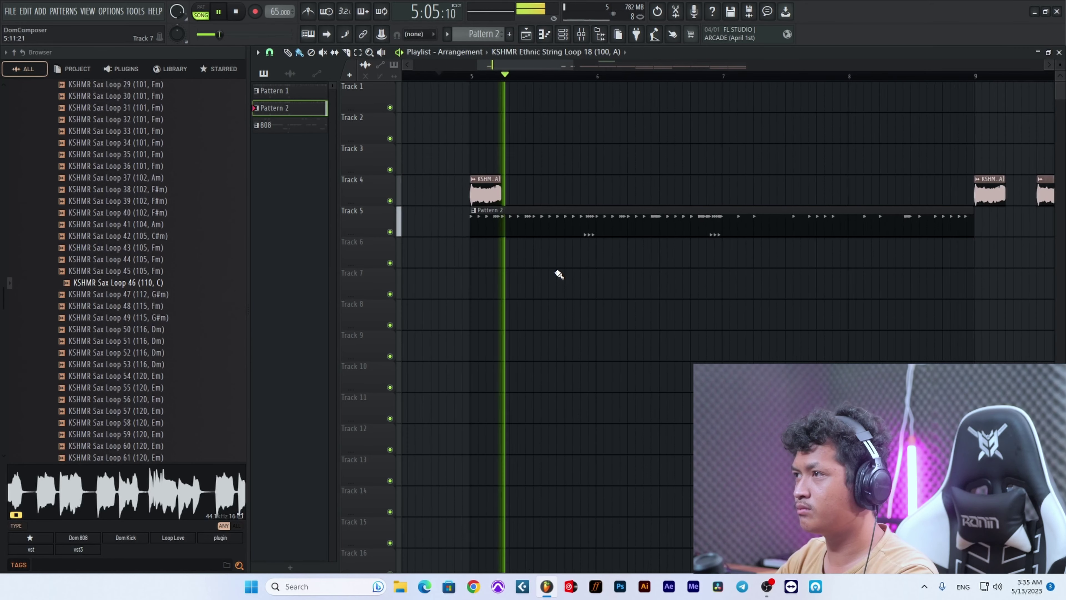
{"action": "scroll", "coordinate": [559, 274], "scroll_direction": "down", "scroll_amount": 3}
{"action": "key", "text": "space"}
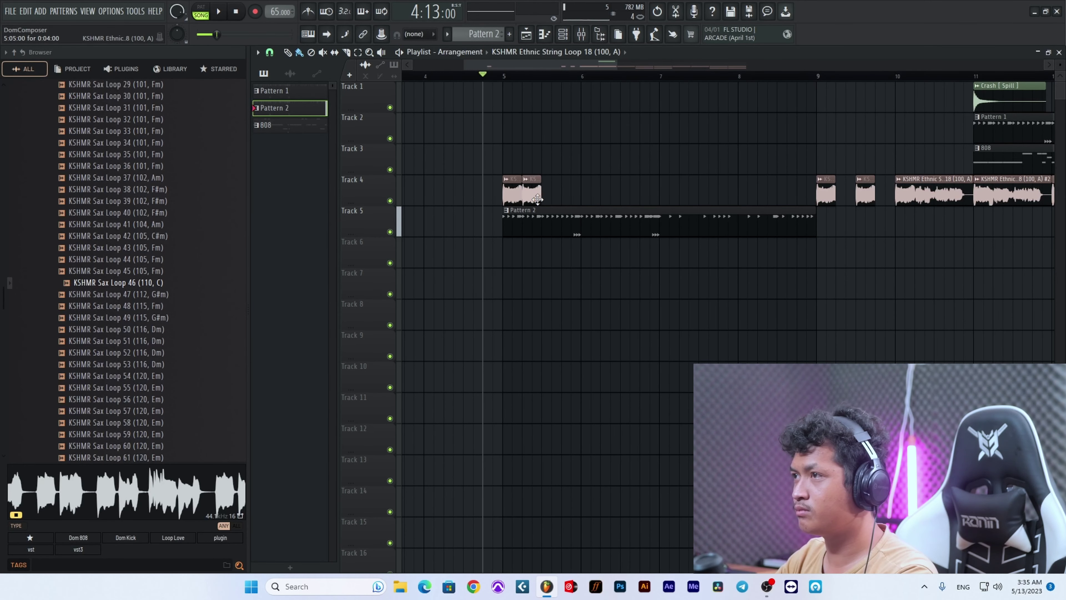
Step: Move the second string chop to 5:09 on Track 4 and preview the two chops
{"action": "key", "text": "space"}
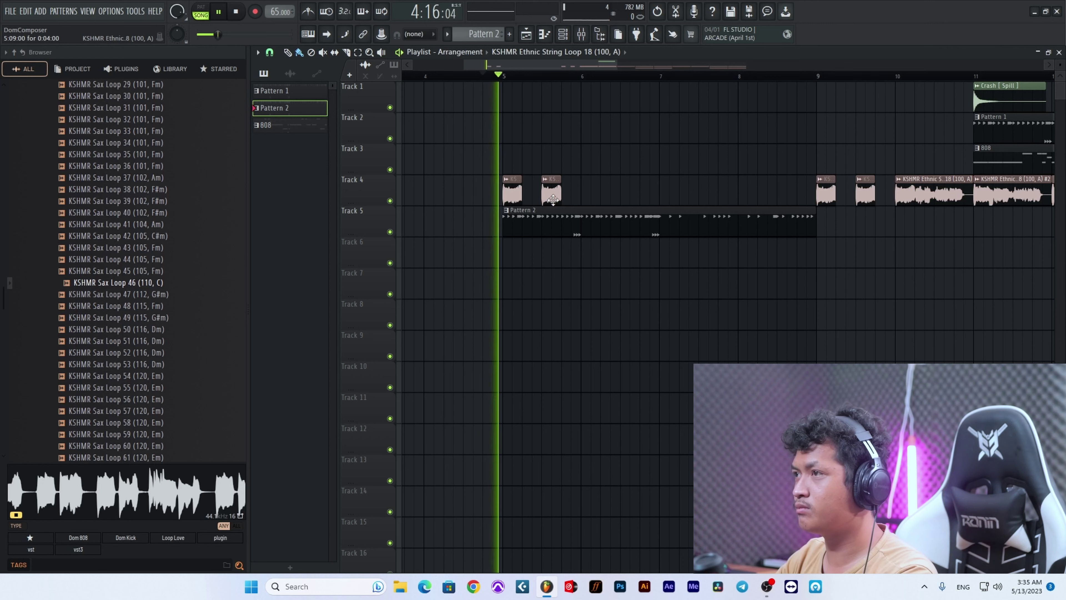
{"action": "key", "text": "space"}
Step: Route KSHMR Ethnic String Loop 18 to mixer insert 1 and load Fruity Reeverb 2 in its first effect slot
{"action": "double_click", "coordinate": [553, 199]}
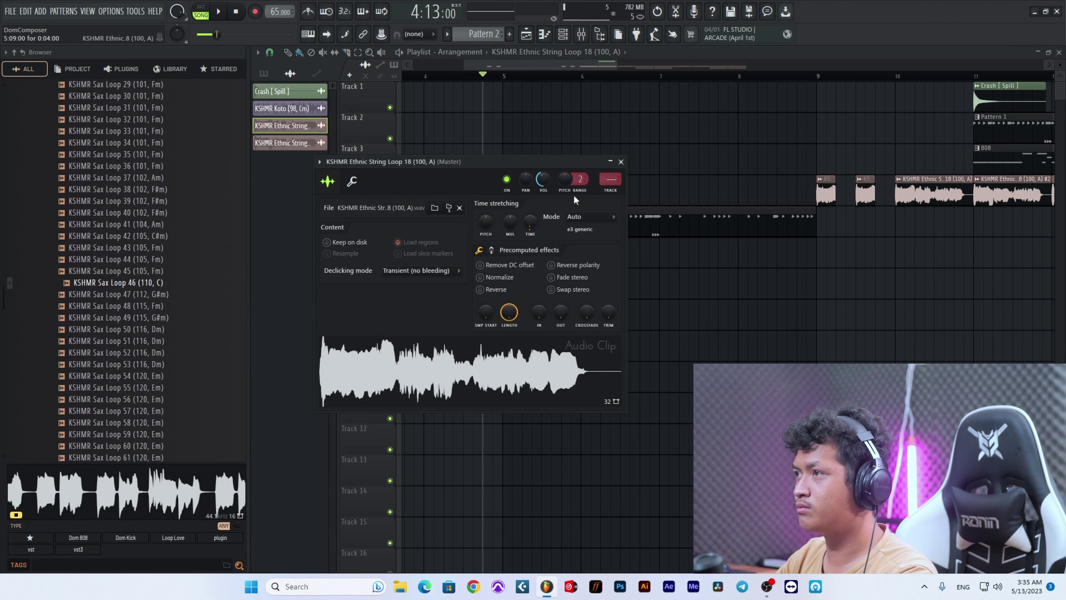
{"action": "left_click", "coordinate": [611, 191]}
{"action": "key", "text": "space"}
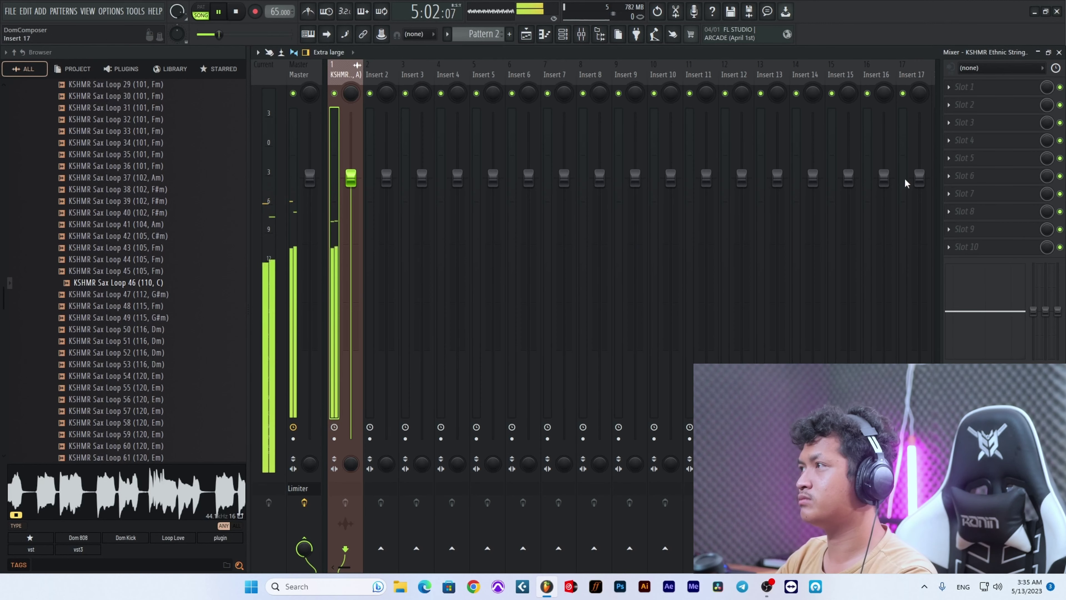
{"action": "left_click", "coordinate": [990, 91]}
{"action": "left_click", "coordinate": [902, 246]}
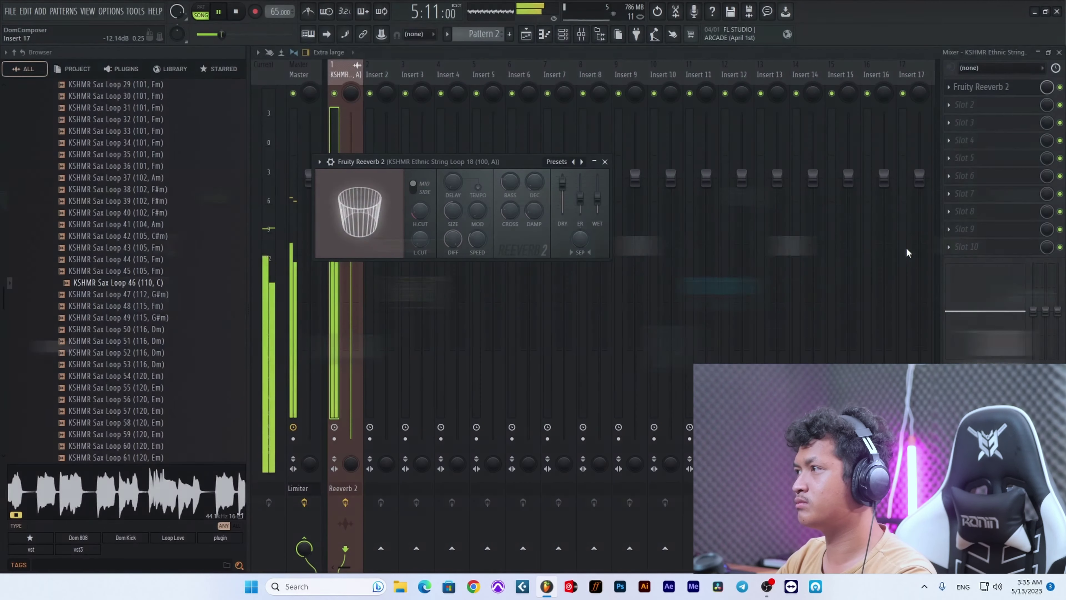
Step: Add Gross Beat to the second effect slot of the string loop's insert and choose the Complex 10 time slot
{"action": "key", "text": "space"}
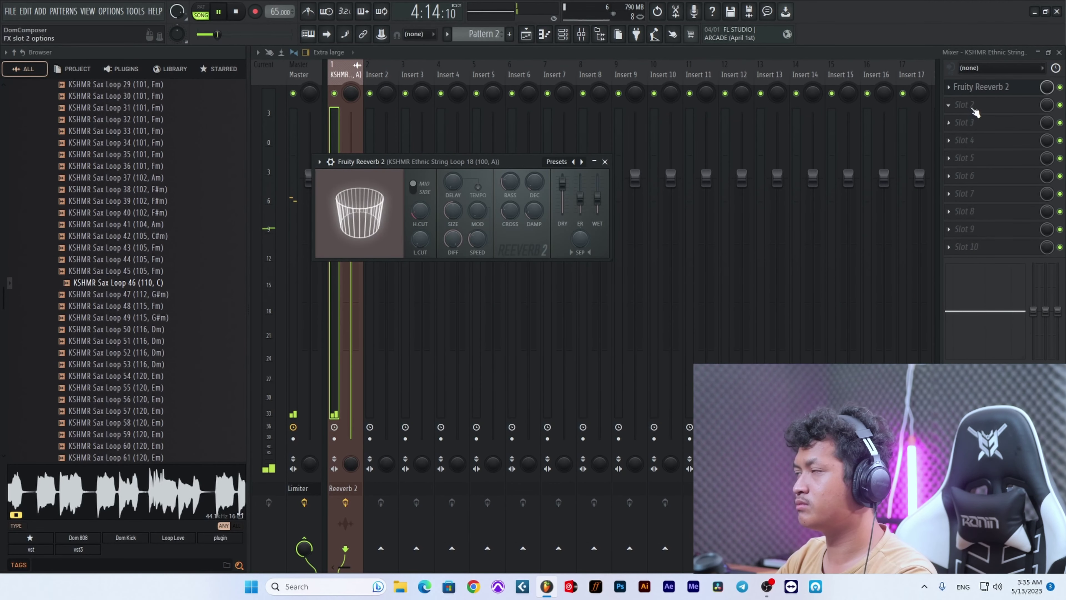
{"action": "left_click", "coordinate": [974, 112]}
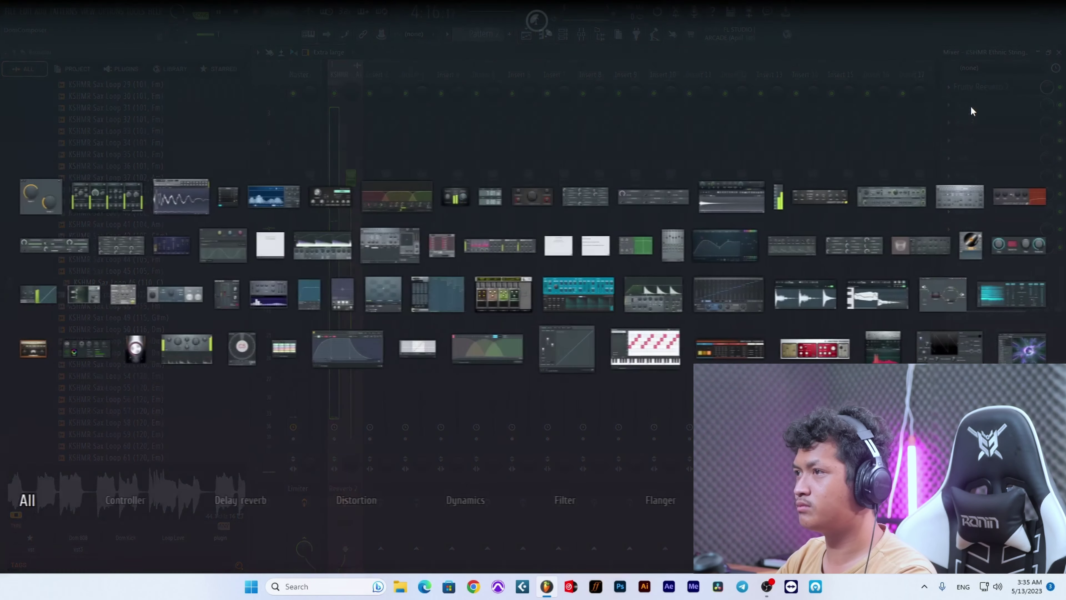
{"action": "left_click", "coordinate": [425, 294]}
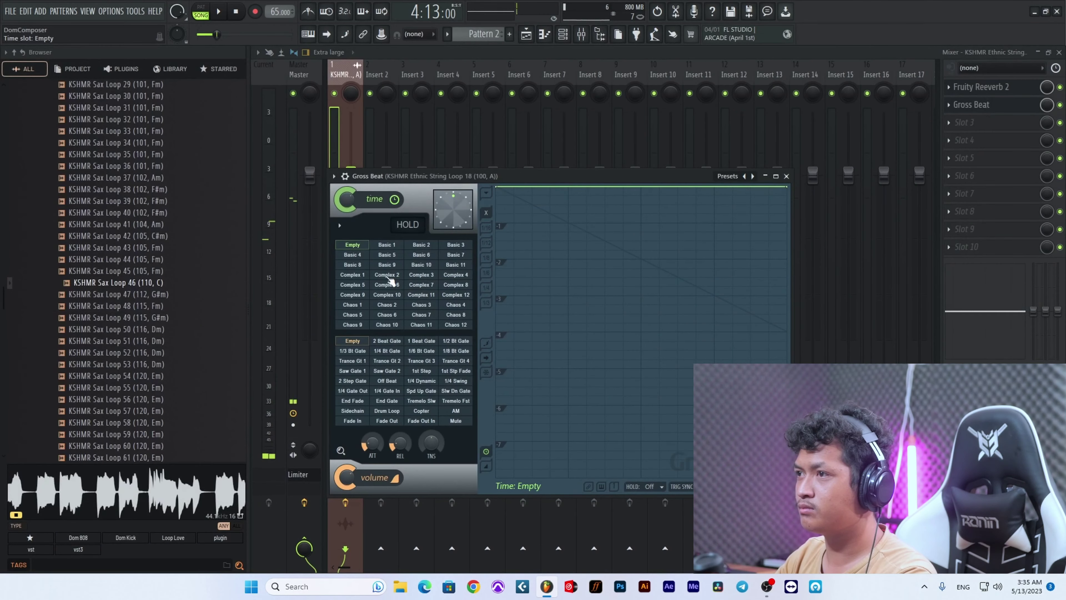
{"action": "left_click", "coordinate": [386, 294]}
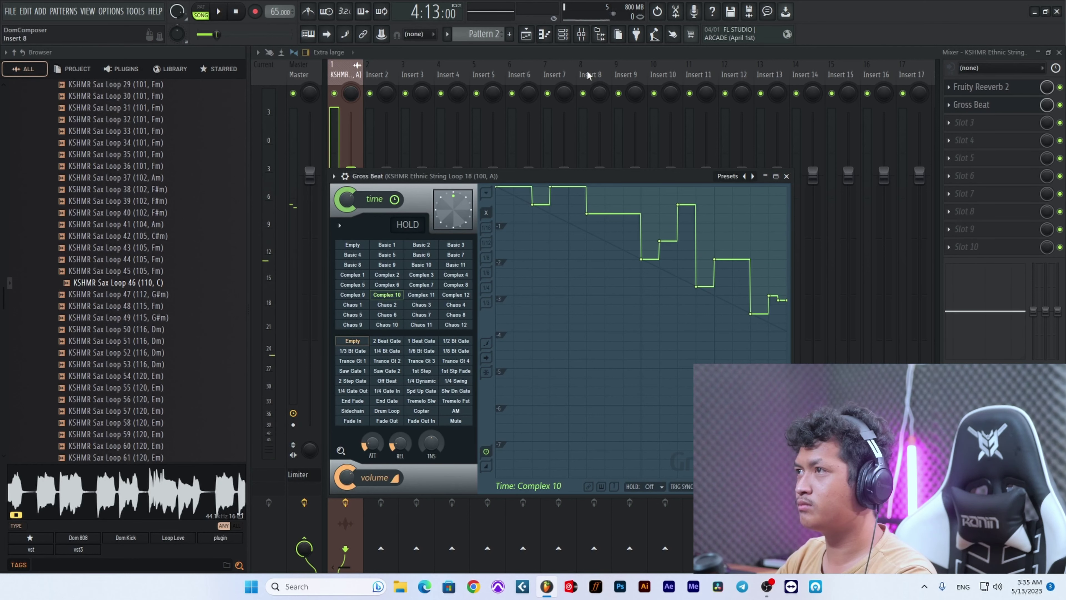
Step: Duplicate the two string chops into bar 6 on Track 4 and loop playback over bars 5 and 6
{"action": "left_click", "coordinate": [531, 36]}
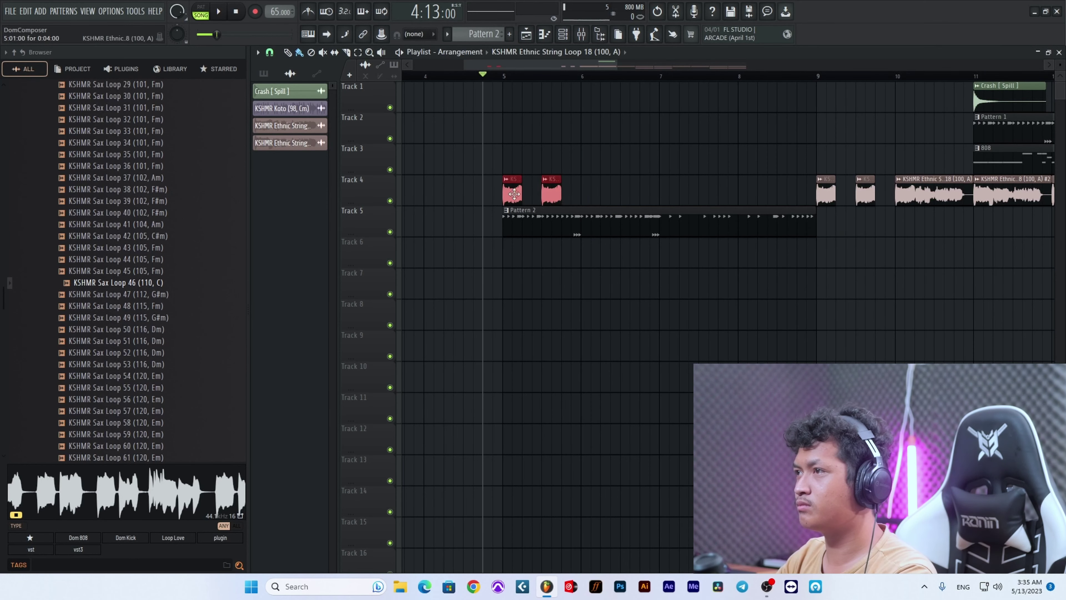
{"action": "key", "text": "space"}
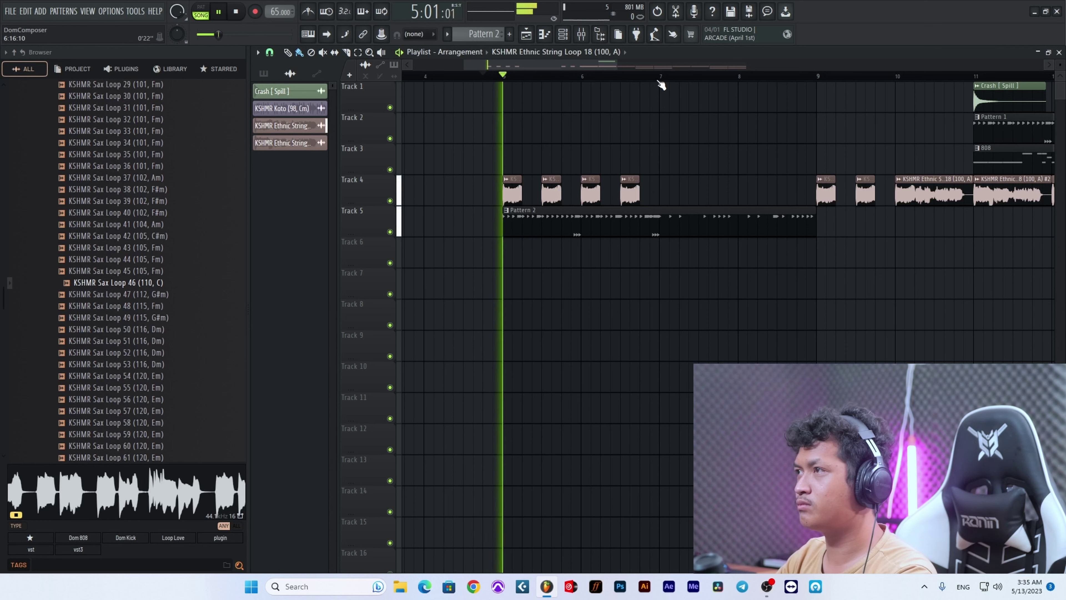
{"action": "left_click_drag", "start_coordinate": [660, 86], "coordinate": [506, 98]}
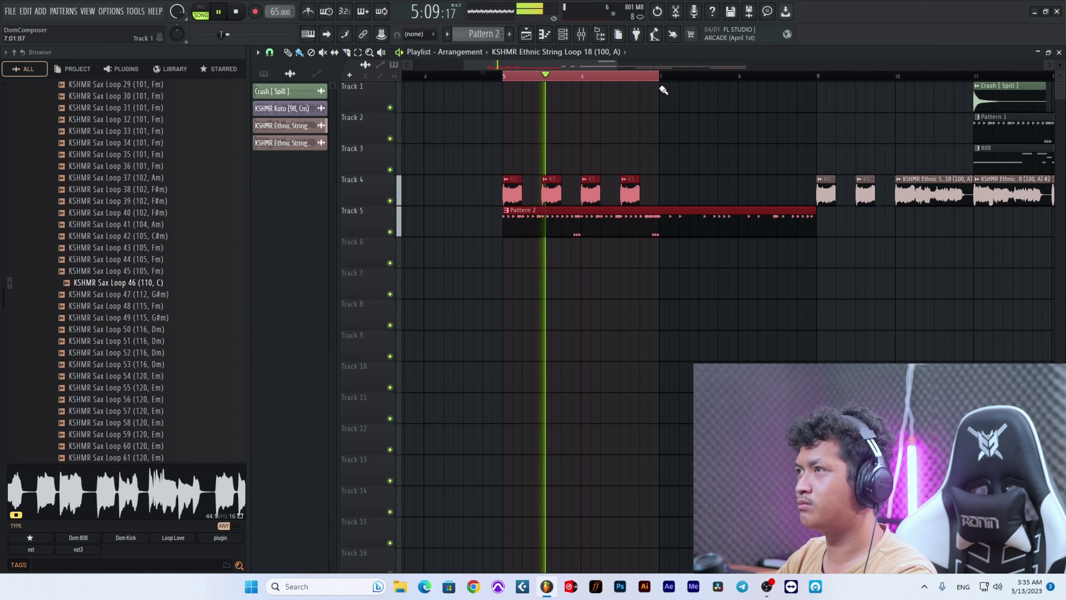
Step: Audition Gross Beat's Complex and Chaos time slots on the looped string chops, and set the time slot to Basic 4
{"action": "left_click", "coordinate": [588, 37]}
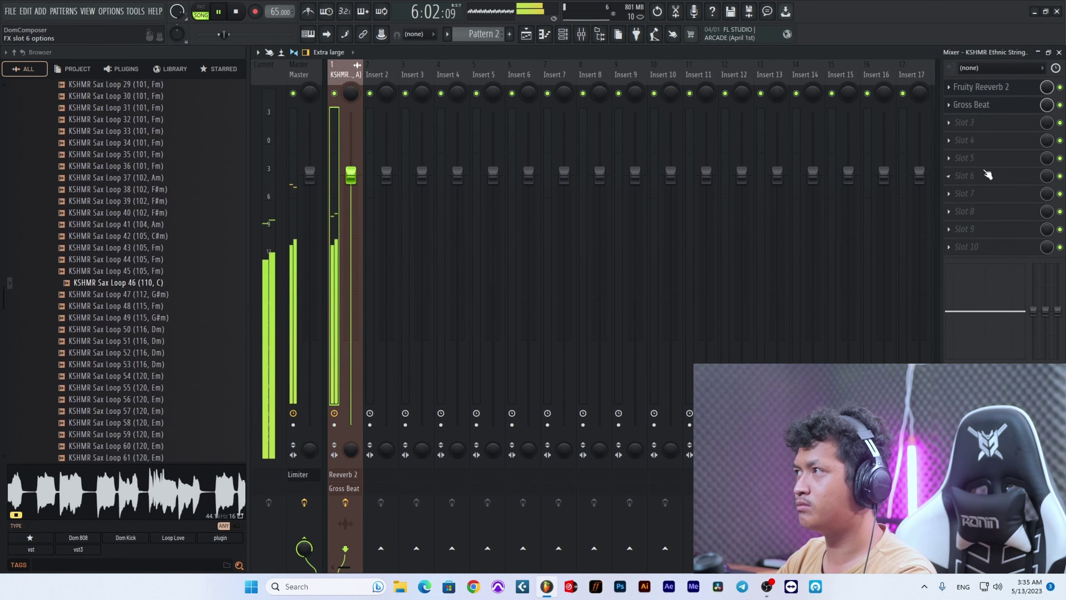
{"action": "left_click", "coordinate": [1000, 109]}
{"action": "left_click", "coordinate": [393, 302]}
{"action": "left_click", "coordinate": [390, 295]}
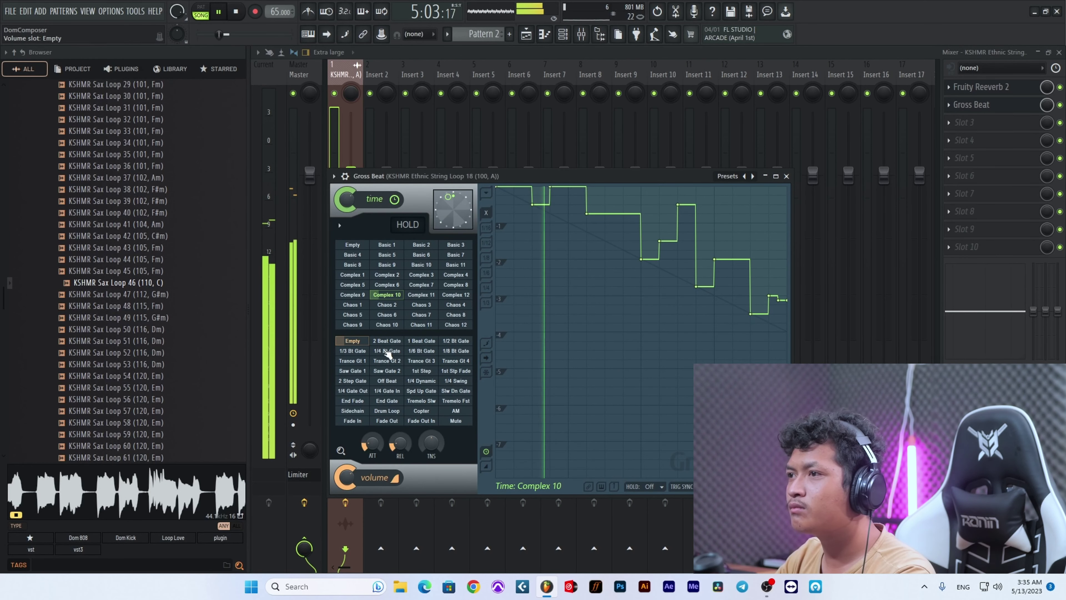
{"action": "left_click", "coordinate": [392, 316]}
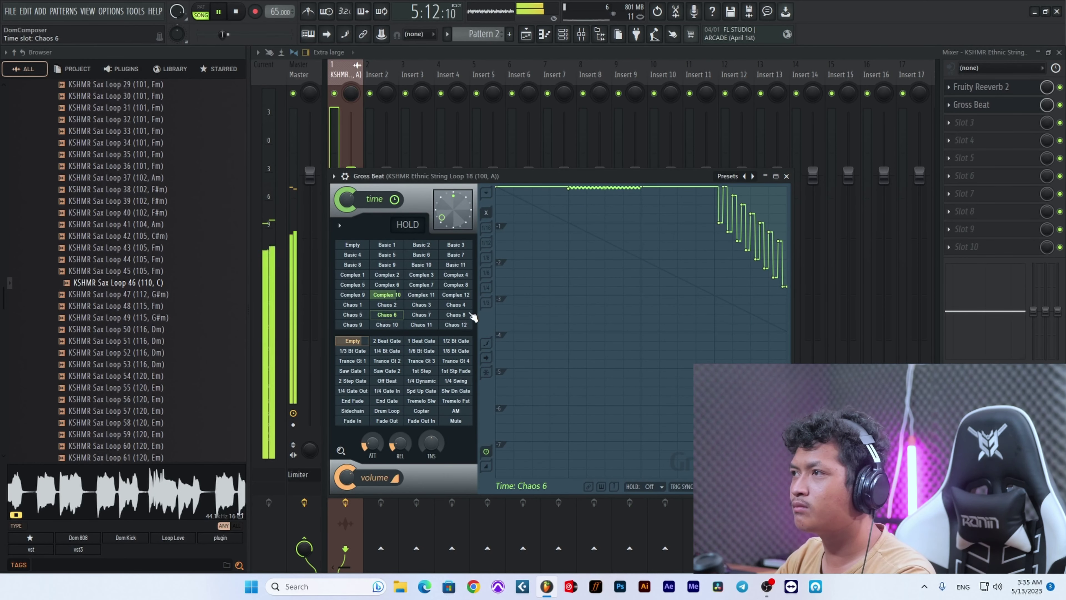
{"action": "left_click", "coordinate": [455, 315]}
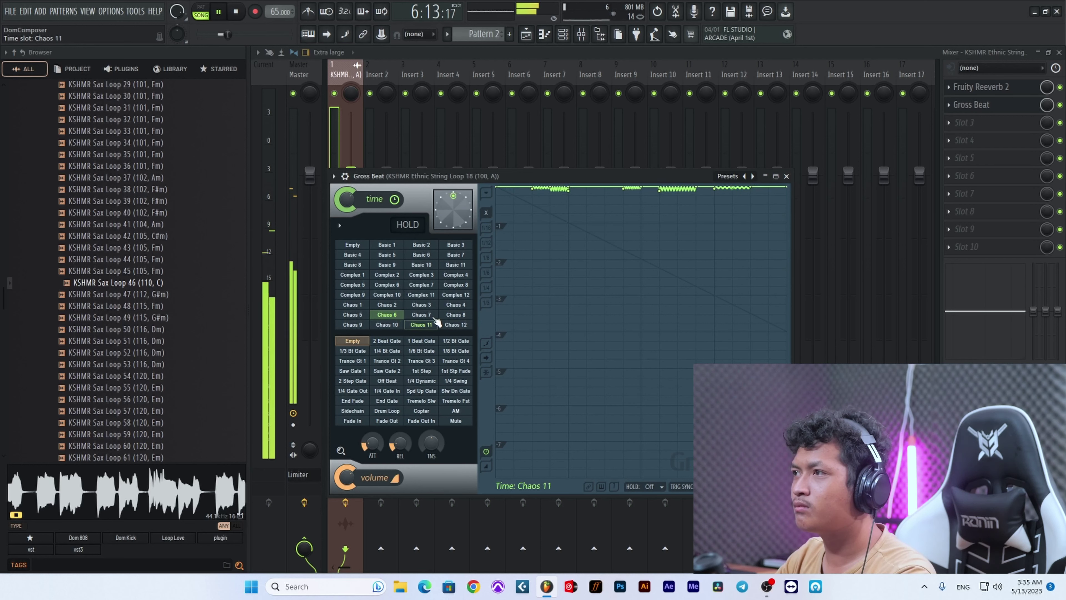
{"action": "left_click", "coordinate": [387, 317]}
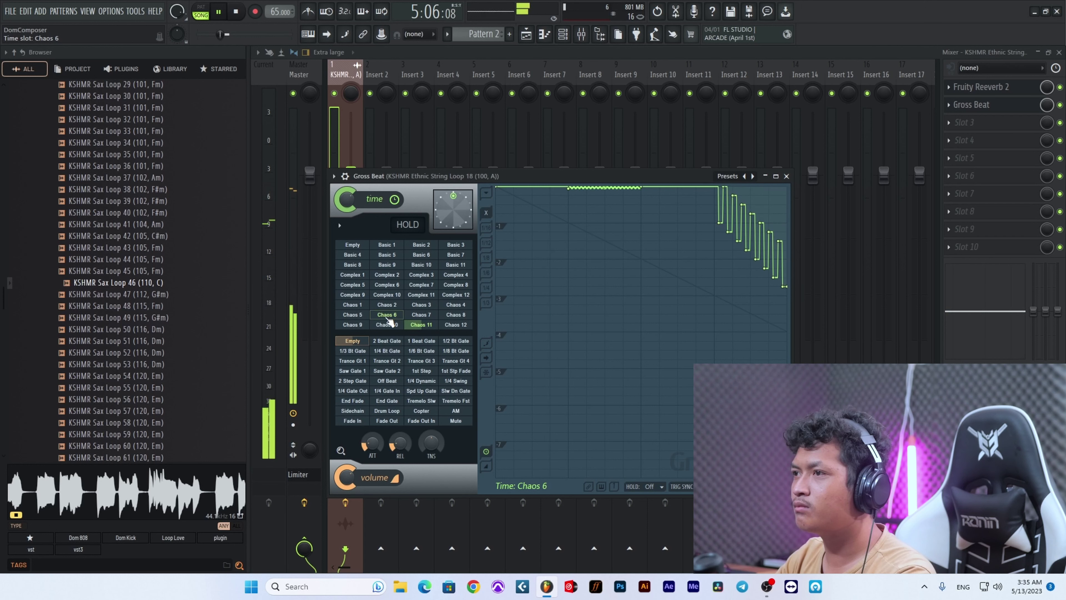
{"action": "left_click", "coordinate": [421, 324]}
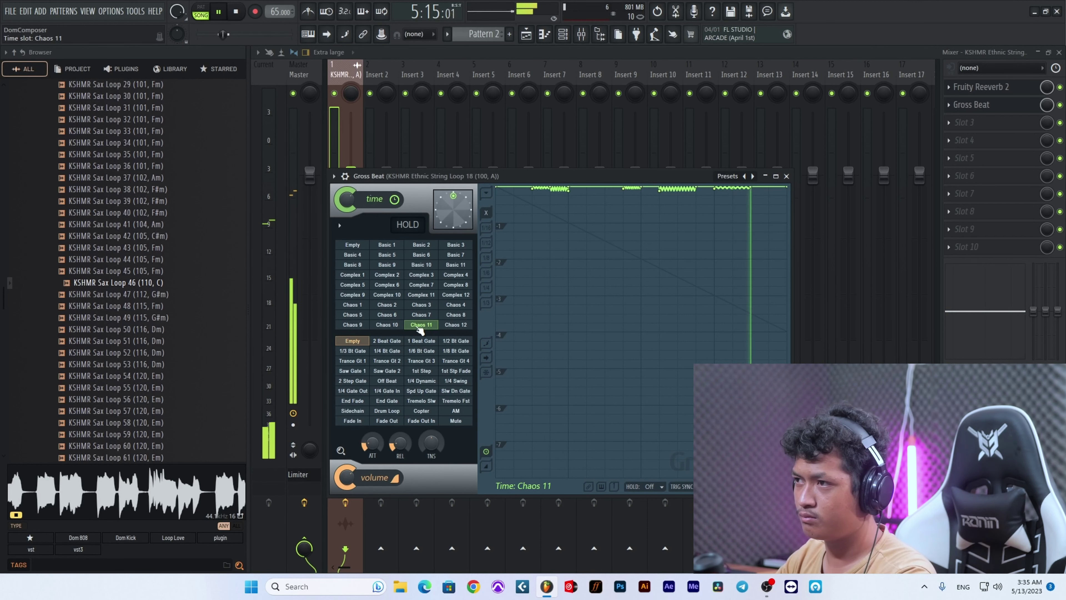
{"action": "left_click", "coordinate": [394, 287]}
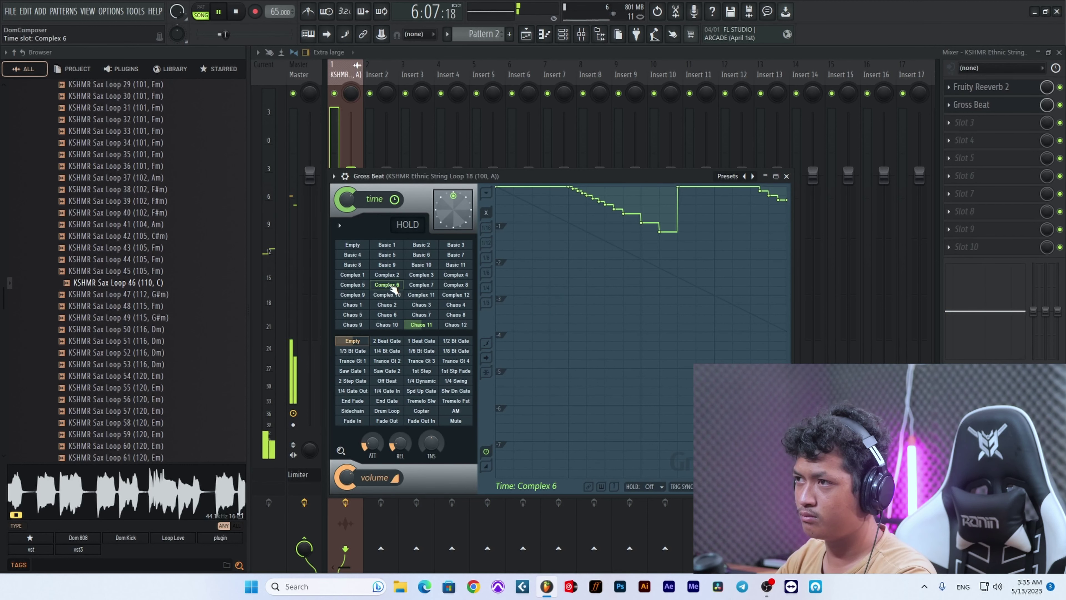
{"action": "left_click", "coordinate": [420, 325]}
{"action": "key", "text": "space"}
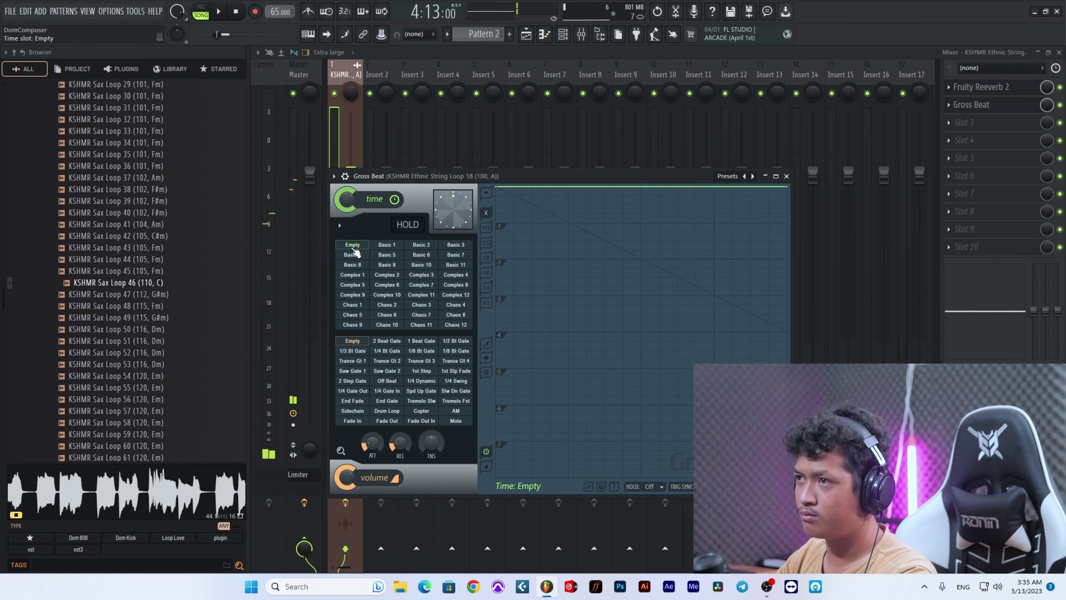
{"action": "left_click", "coordinate": [355, 256]}
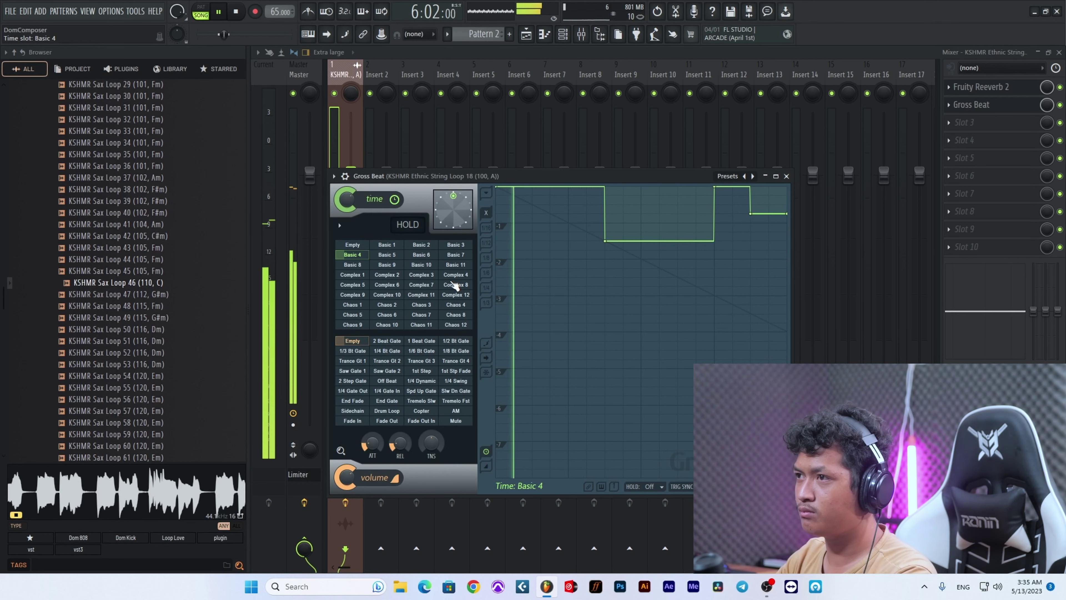
Step: Move the four string chops to bar 11 on Track 6 and fill bars 4 to 8 of Track 4 with full string loop clips
{"action": "left_click", "coordinate": [527, 34]}
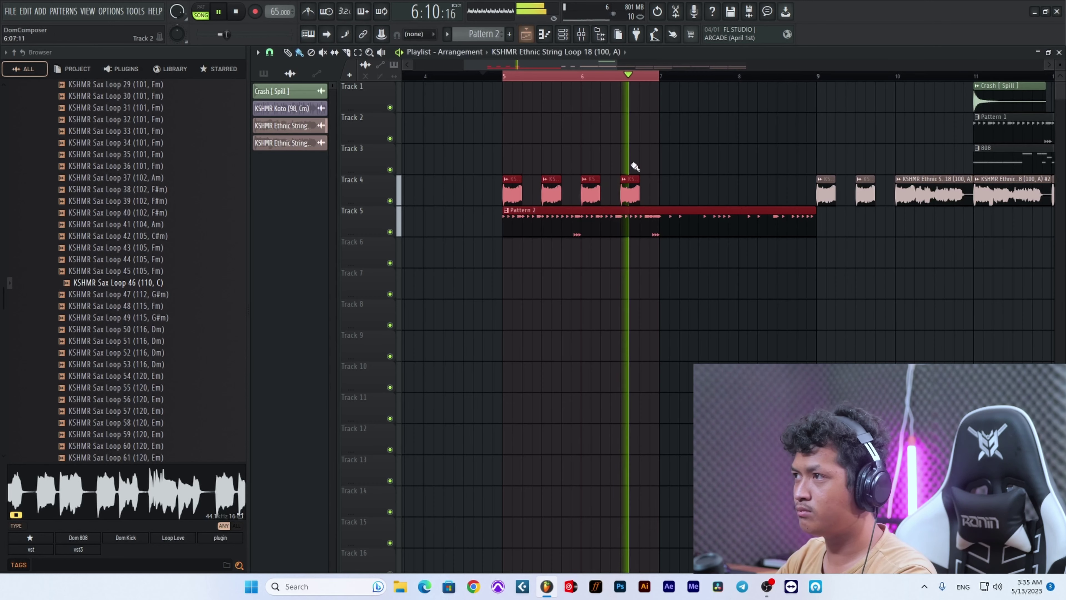
{"action": "left_click", "coordinate": [695, 308], "text": "ctrl"}
{"action": "scroll", "coordinate": [697, 306], "scroll_direction": "down", "scroll_amount": 2}
{"action": "key", "text": "space"}
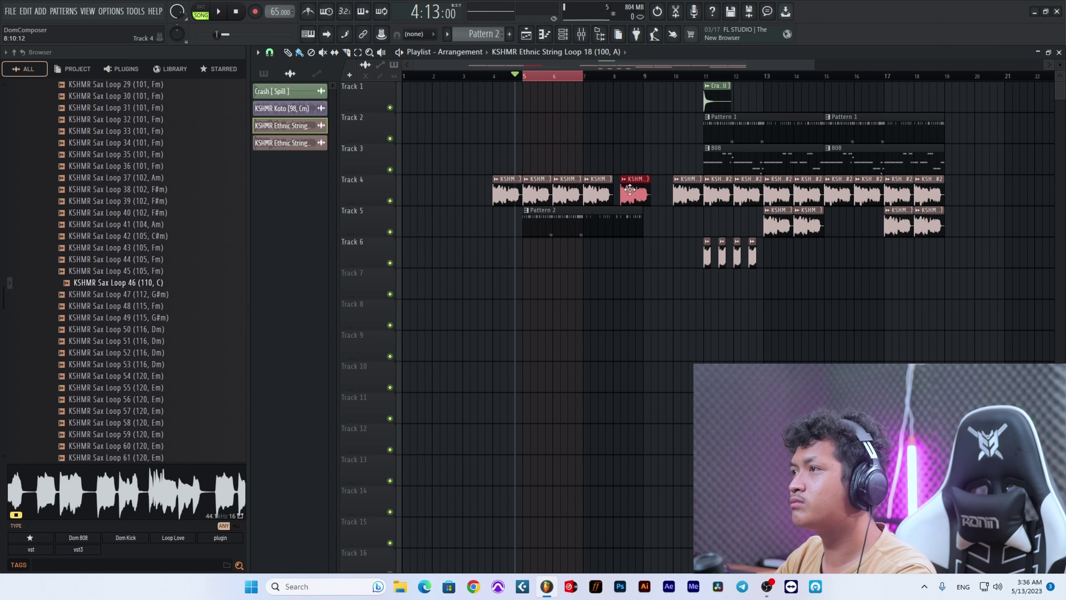
{"action": "left_click", "coordinate": [495, 78]}
{"action": "key", "text": "space"}
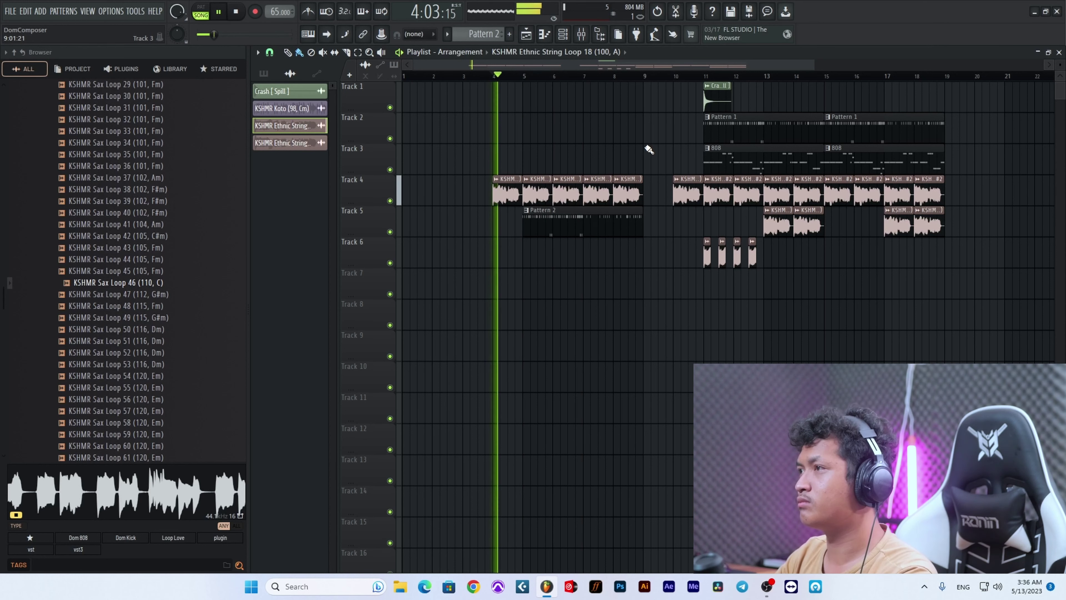
Step: Shift the main section clips, together with the lead-in string clip, two bars earlier so the section starts at bar 9
{"action": "scroll", "coordinate": [508, 160], "scroll_direction": "up", "scroll_amount": 3}
{"action": "scroll", "coordinate": [507, 161], "scroll_direction": "up", "scroll_amount": 5}
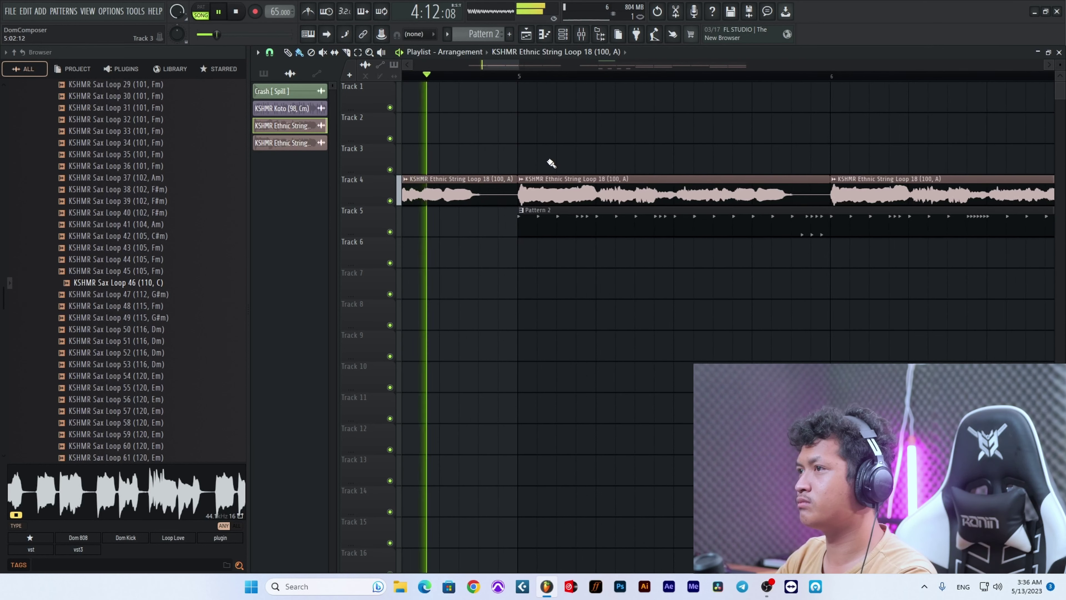
{"action": "scroll", "coordinate": [571, 163], "scroll_direction": "down", "scroll_amount": 8}
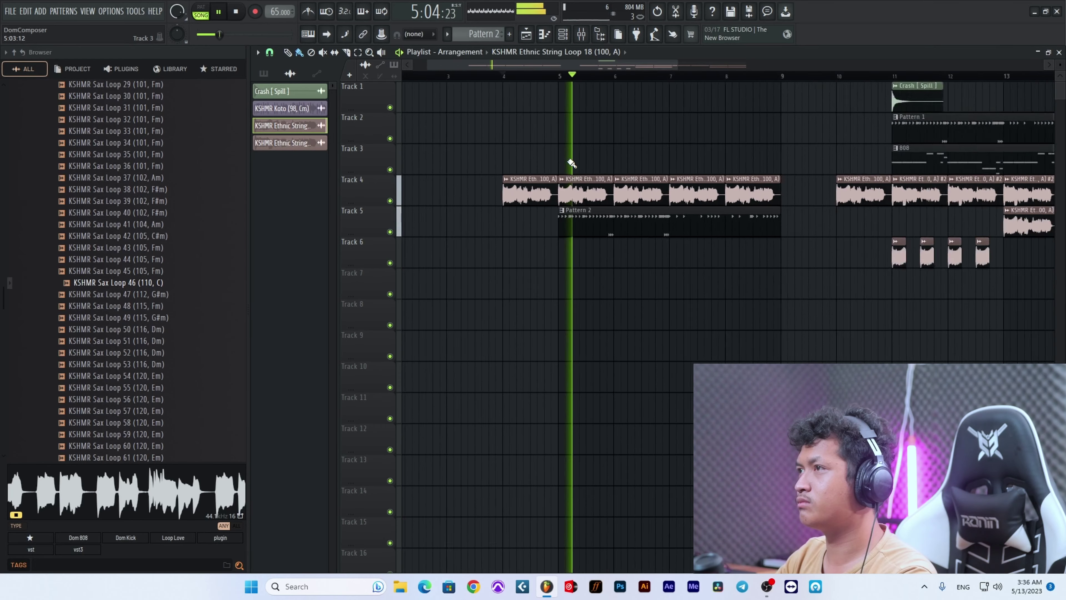
{"action": "left_click_drag", "start_coordinate": [998, 99], "coordinate": [707, 308]}
{"action": "left_click_drag", "start_coordinate": [741, 190], "coordinate": [675, 194]}
{"action": "left_click", "coordinate": [629, 270], "text": "ctrl"}
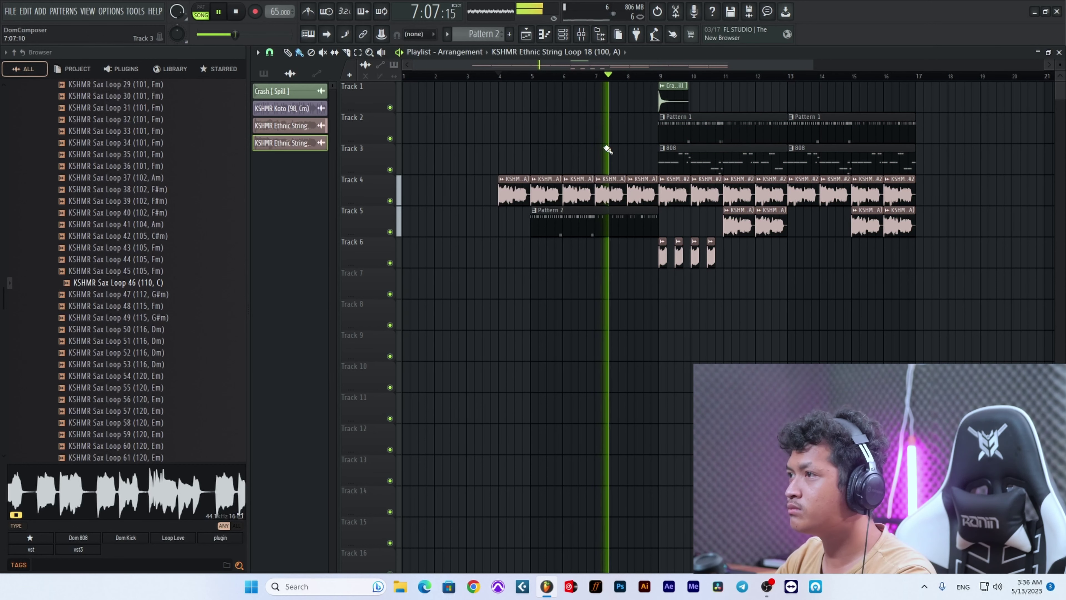
Step: Delete the string loop clips at bars 9 and 10 on Track 4 and stop playback
{"action": "right_click", "coordinate": [707, 194]}
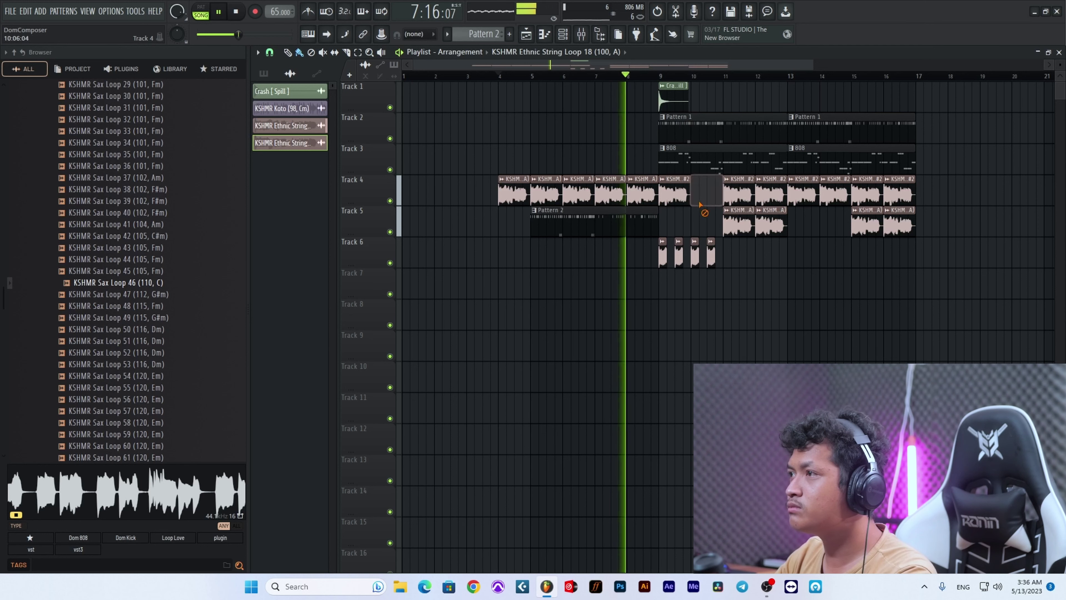
{"action": "right_click", "coordinate": [674, 193]}
{"action": "key", "text": "space"}
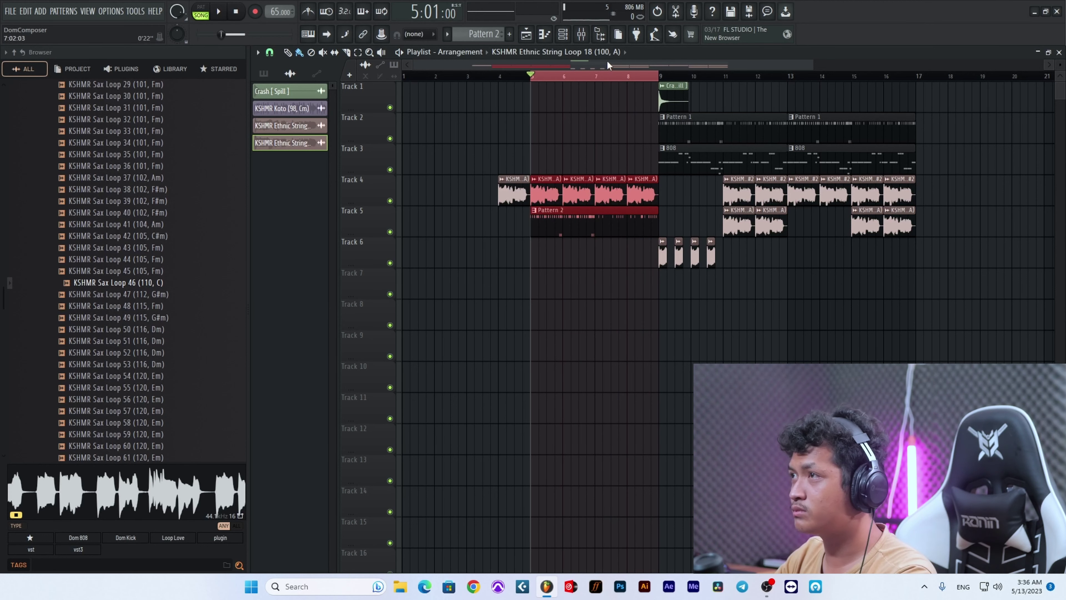
Step: Create an automation clip for Gross Beat's mix level across bars 5 to 8 and move it to Track 3
{"action": "left_click", "coordinate": [583, 36]}
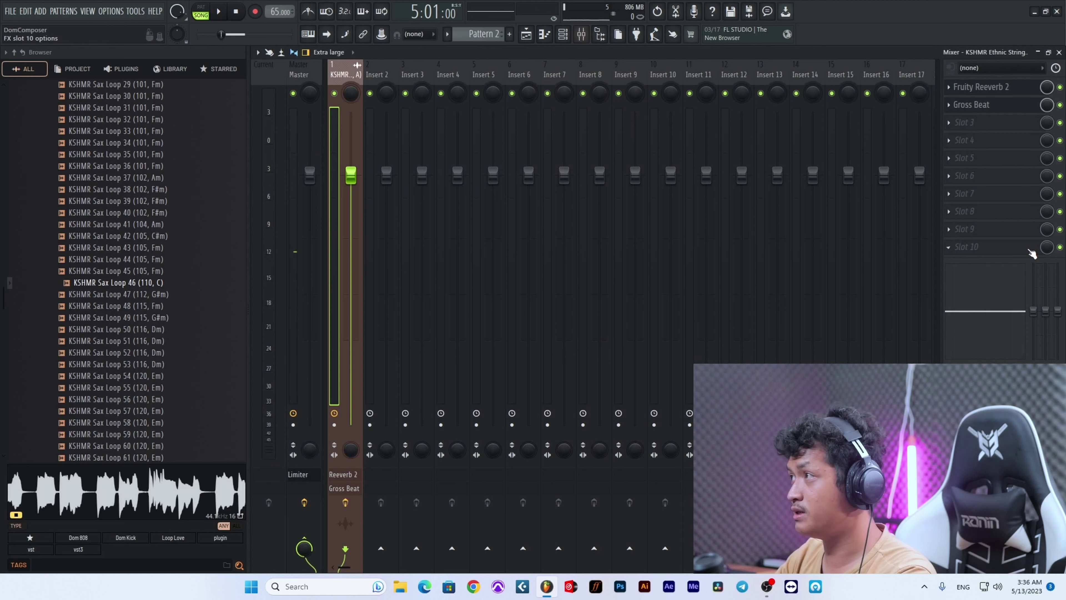
{"action": "right_click", "coordinate": [1046, 109]}
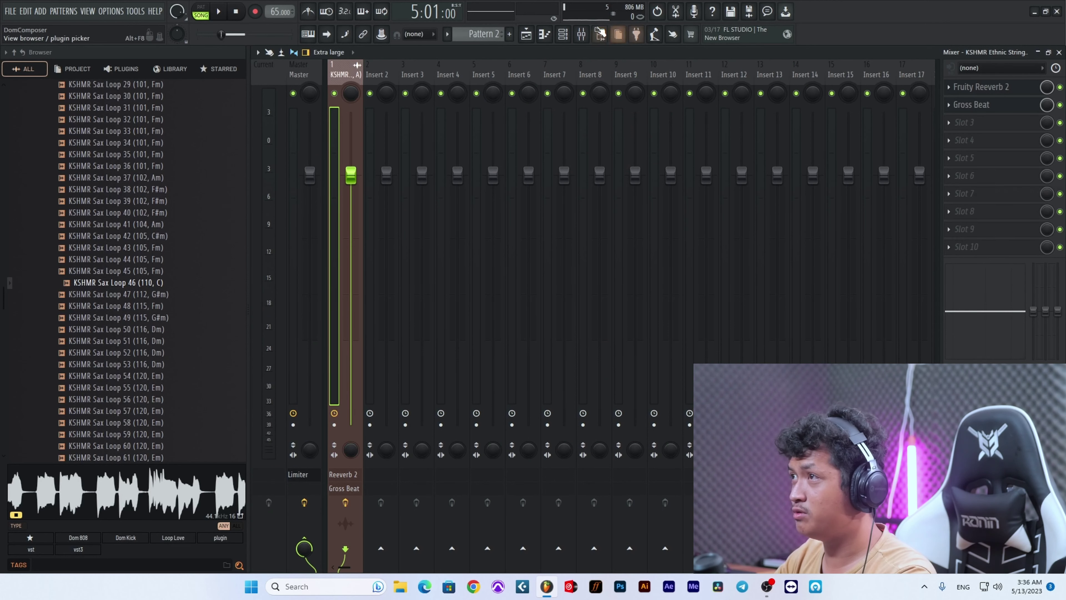
{"action": "left_click", "coordinate": [581, 37]}
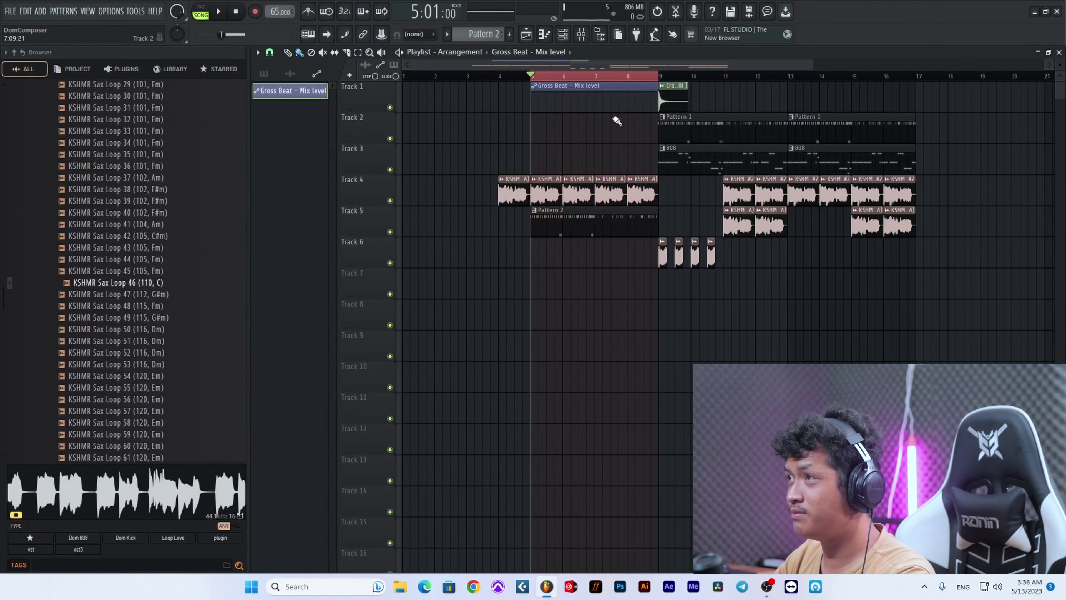
{"action": "left_click_drag", "start_coordinate": [613, 85], "coordinate": [610, 154]}
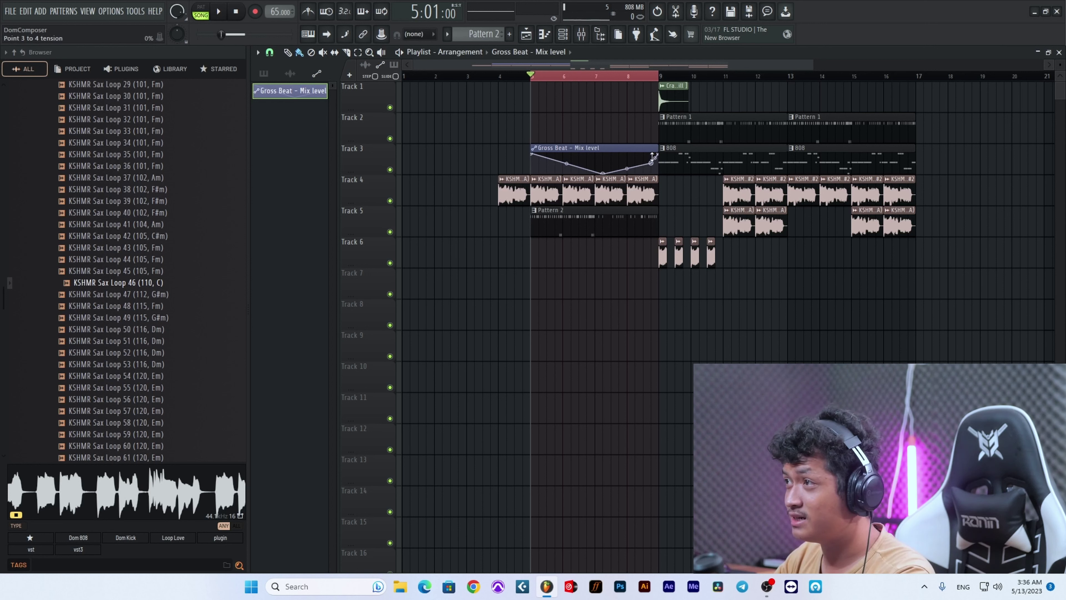
Step: Reshape the Gross Beat mix level automation to fall from bar 5 to bar 8 and curve back up by bar 9
{"action": "right_click", "coordinate": [653, 164]}
{"action": "left_click", "coordinate": [672, 178]}
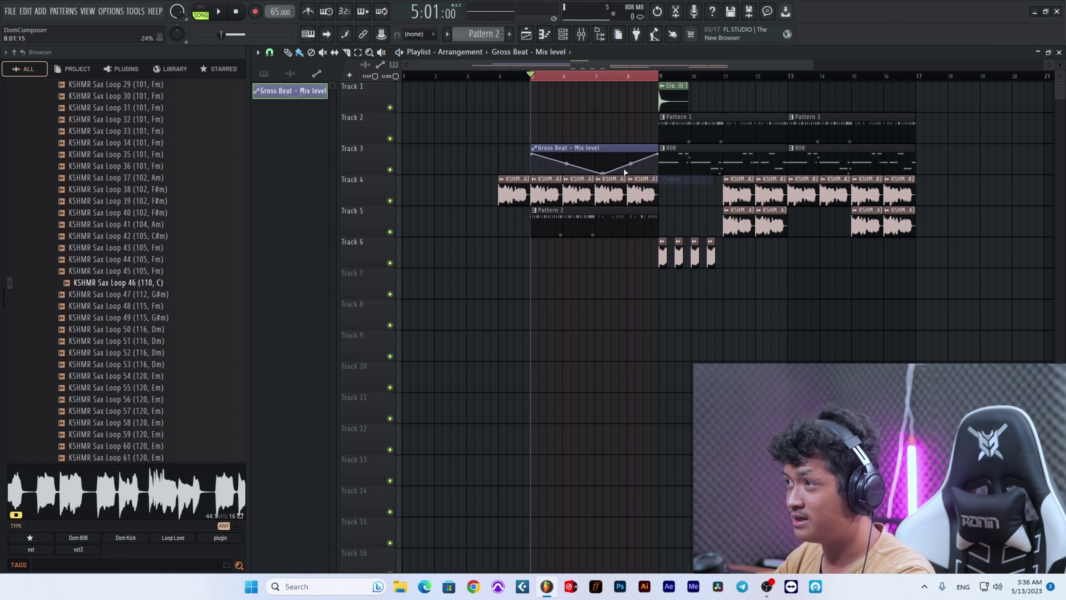
{"action": "right_click", "coordinate": [604, 173]}
{"action": "left_click", "coordinate": [621, 190]}
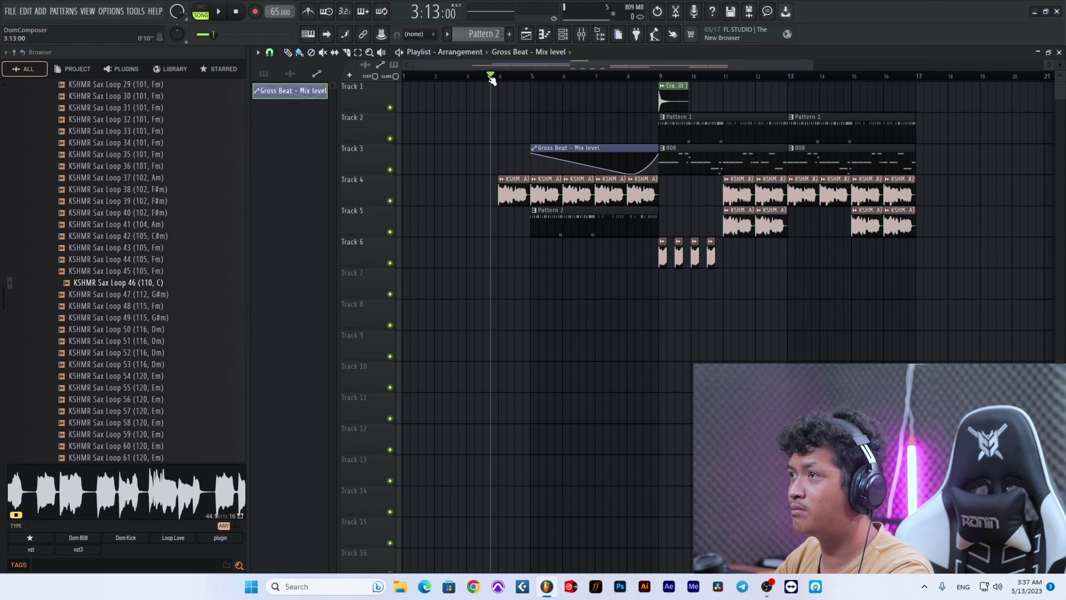
Step: Place a copy of the Crash [Spill] clip at bar 5 on Track 1 while playing the intro
{"action": "key", "text": "space"}
{"action": "left_click", "coordinate": [668, 102]}
{"action": "left_click_drag", "start_coordinate": [577, 103], "coordinate": [540, 104]}
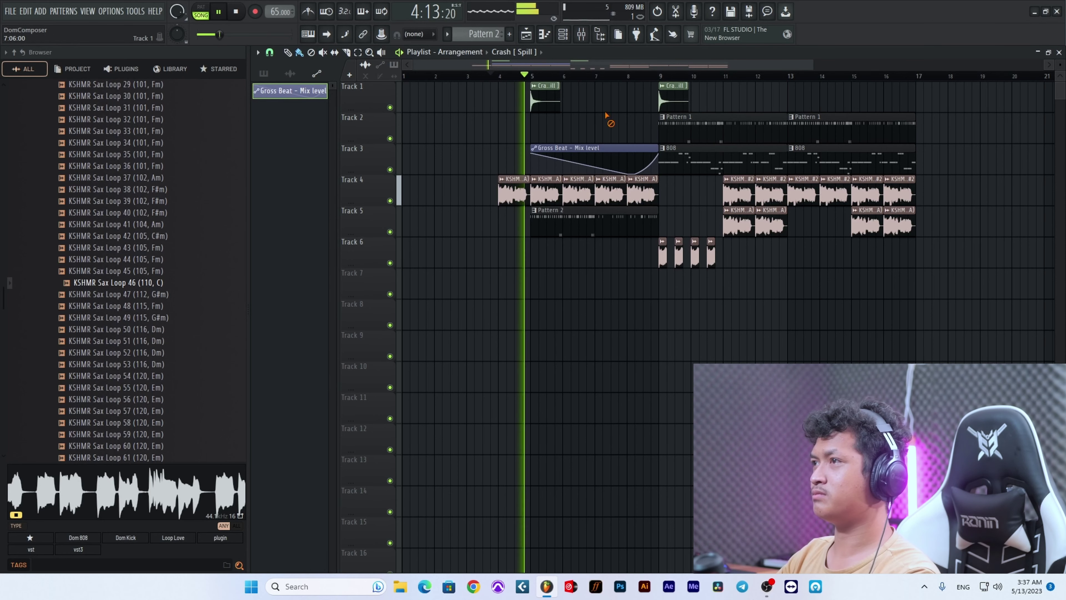
Step: Bend the falling segment of the Gross Beat mix level automation to 60% tension while playing the intro
{"action": "scroll", "coordinate": [511, 119], "scroll_direction": "up", "scroll_amount": 8}
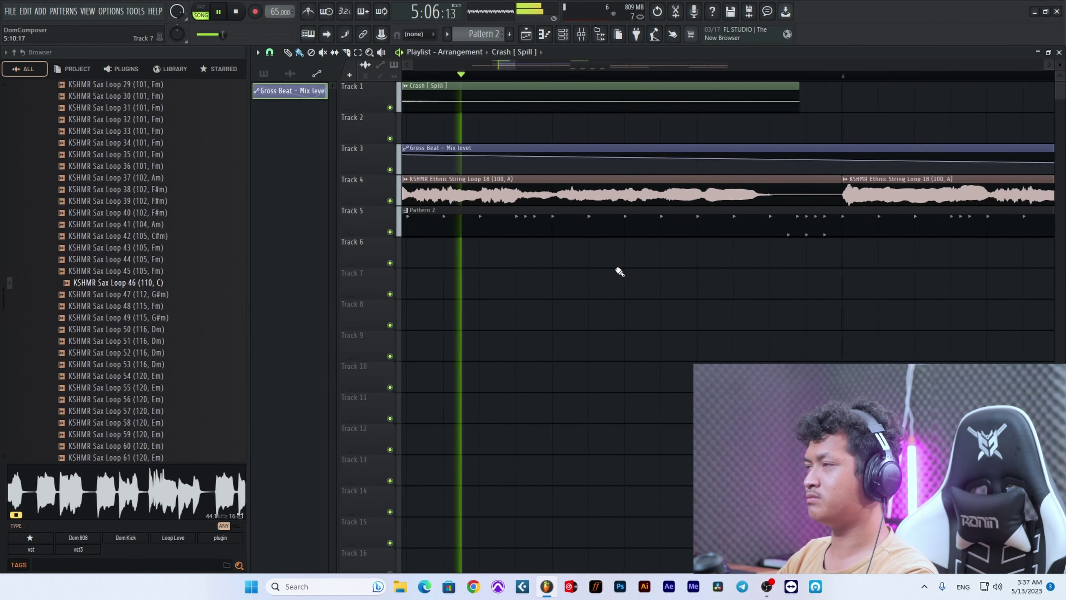
{"action": "scroll", "coordinate": [619, 271], "scroll_direction": "down", "scroll_amount": 5}
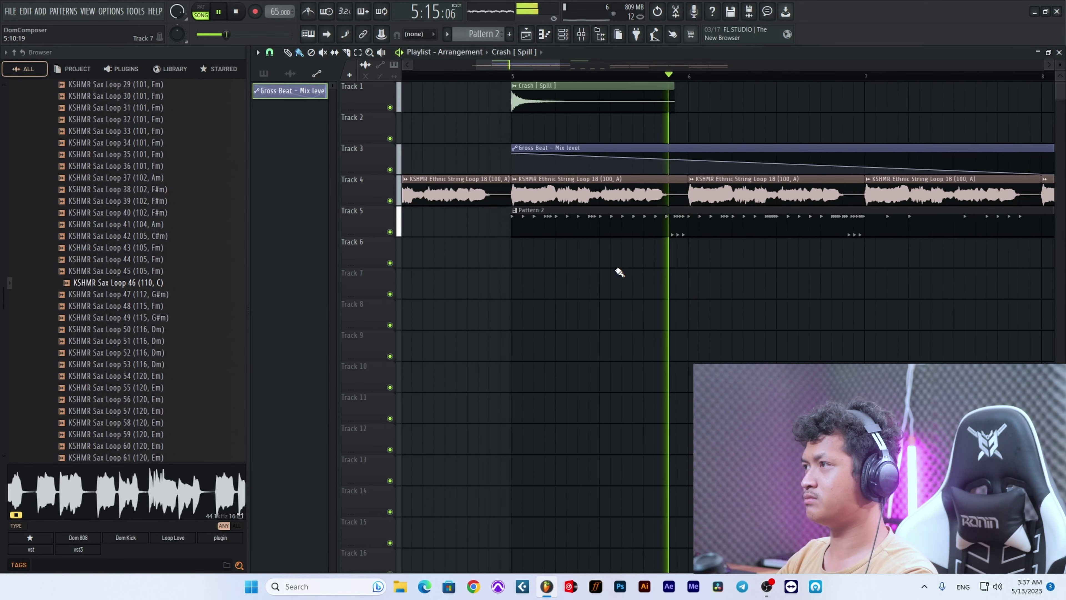
{"action": "scroll", "coordinate": [619, 272], "scroll_direction": "down", "scroll_amount": 4}
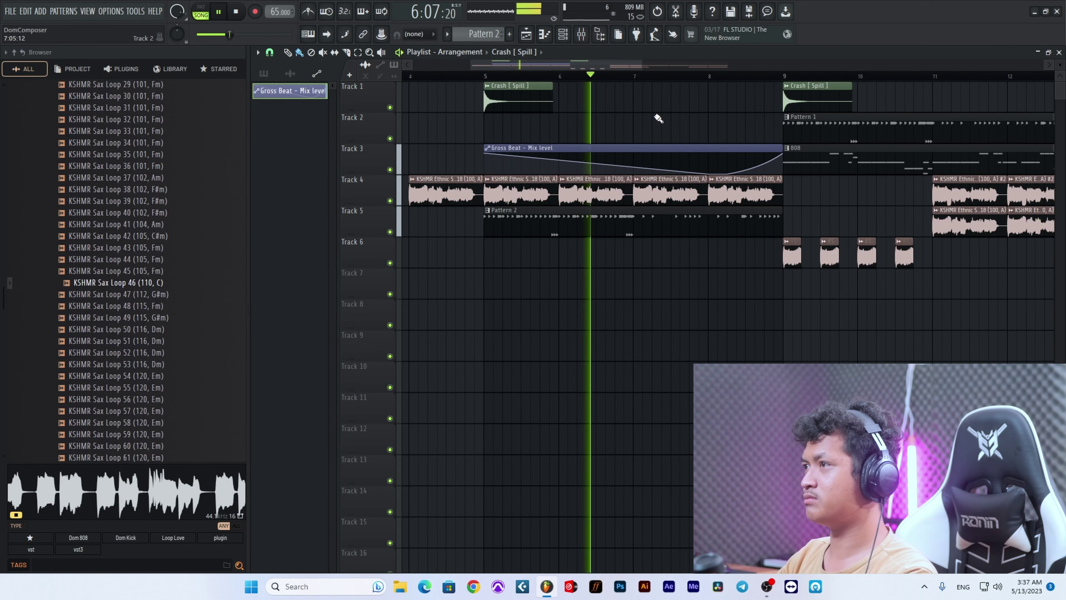
{"action": "scroll", "coordinate": [673, 121], "scroll_direction": "up", "scroll_amount": 6}
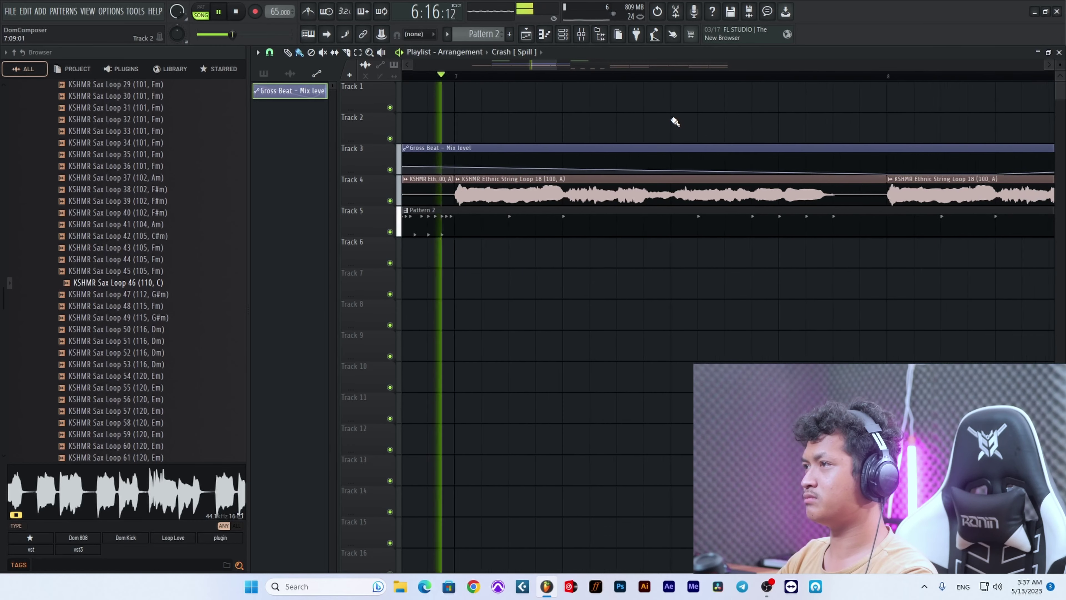
{"action": "scroll", "coordinate": [674, 123], "scroll_direction": "down", "scroll_amount": 5}
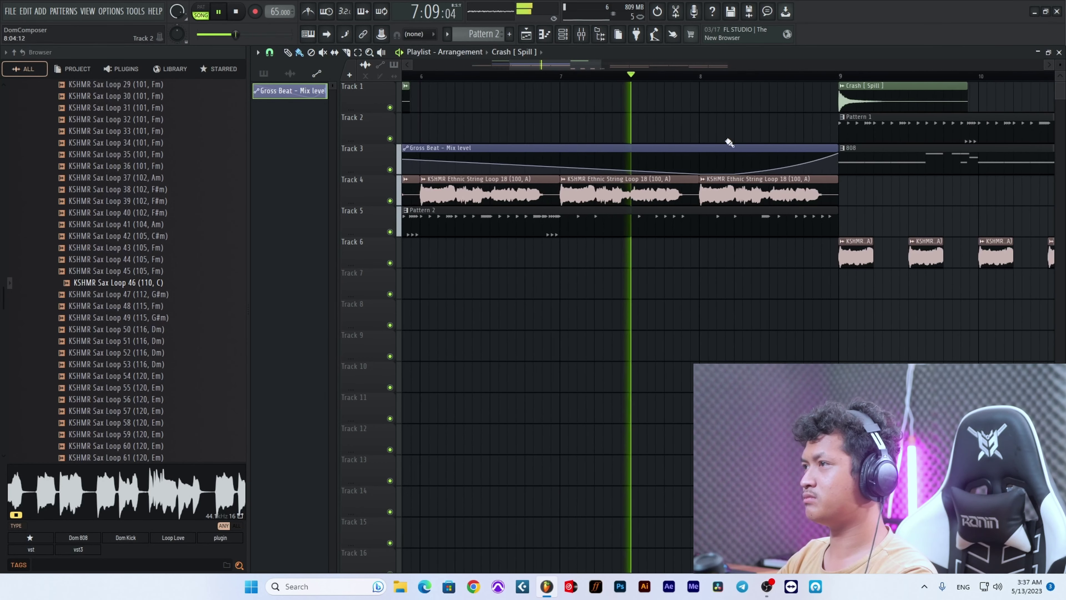
{"action": "left_click_drag", "start_coordinate": [490, 164], "coordinate": [491, 174]}
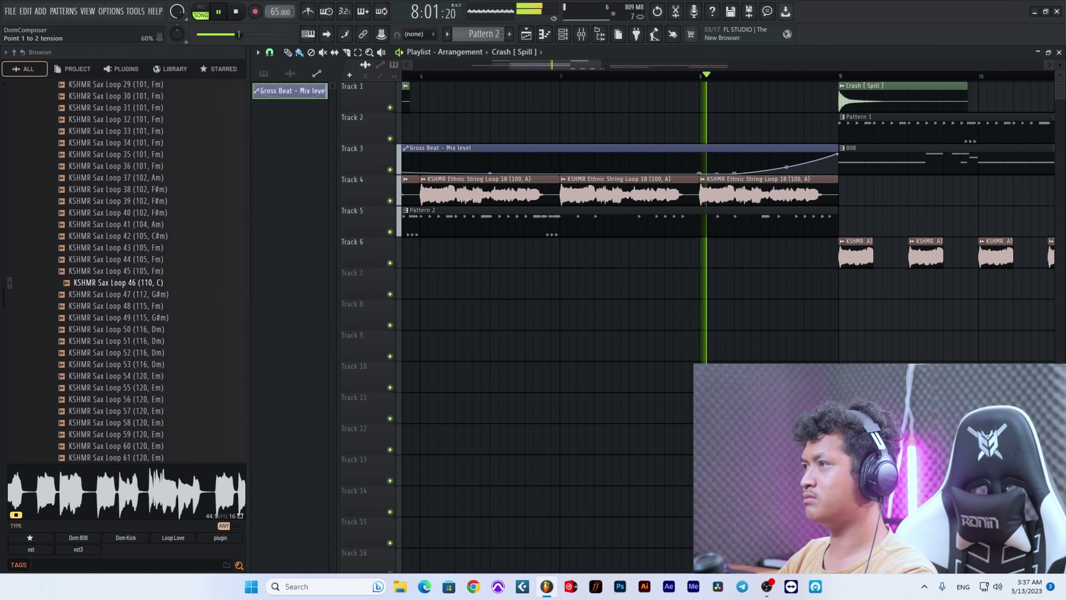
Step: Listen to the arrangement up to bar 12, and replay it from bar 4 into the main section
{"action": "scroll", "coordinate": [809, 203], "scroll_direction": "up", "scroll_amount": 5}
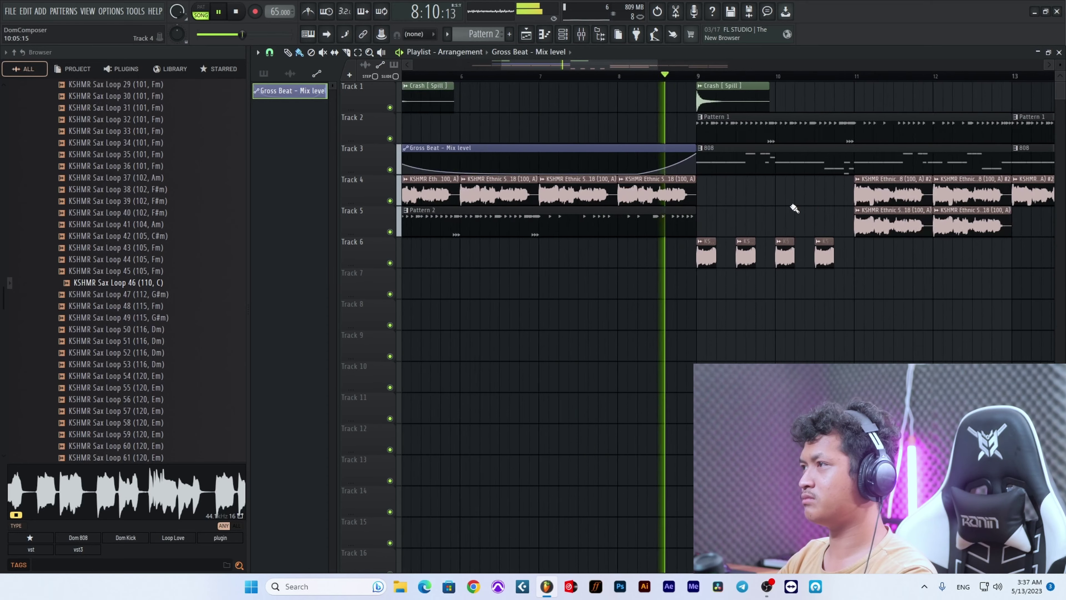
{"action": "scroll", "coordinate": [654, 209], "scroll_direction": "down", "scroll_amount": 6}
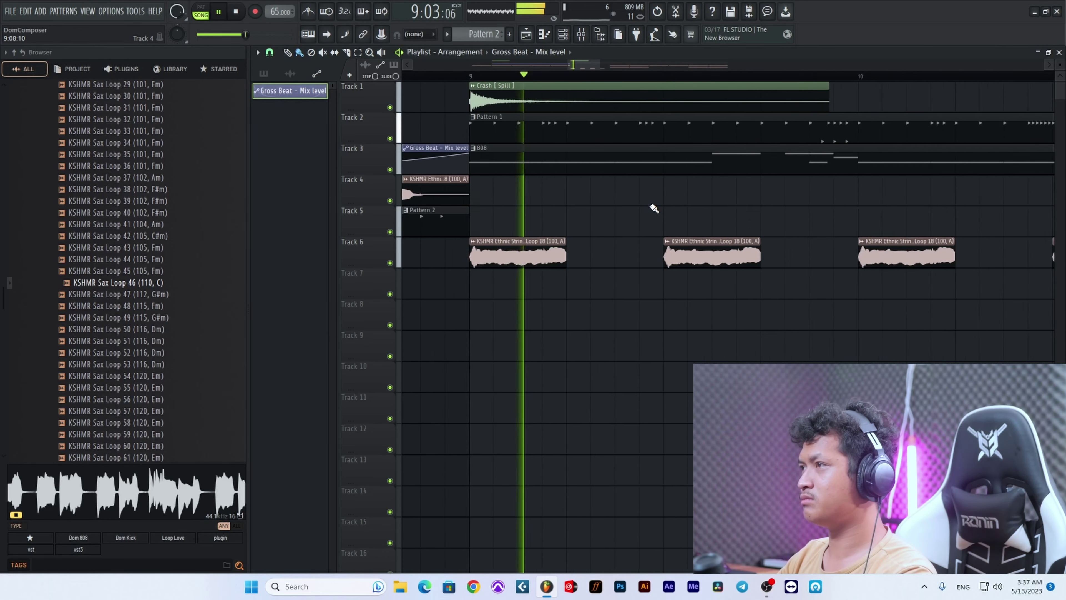
{"action": "scroll", "coordinate": [701, 221], "scroll_direction": "up", "scroll_amount": 6}
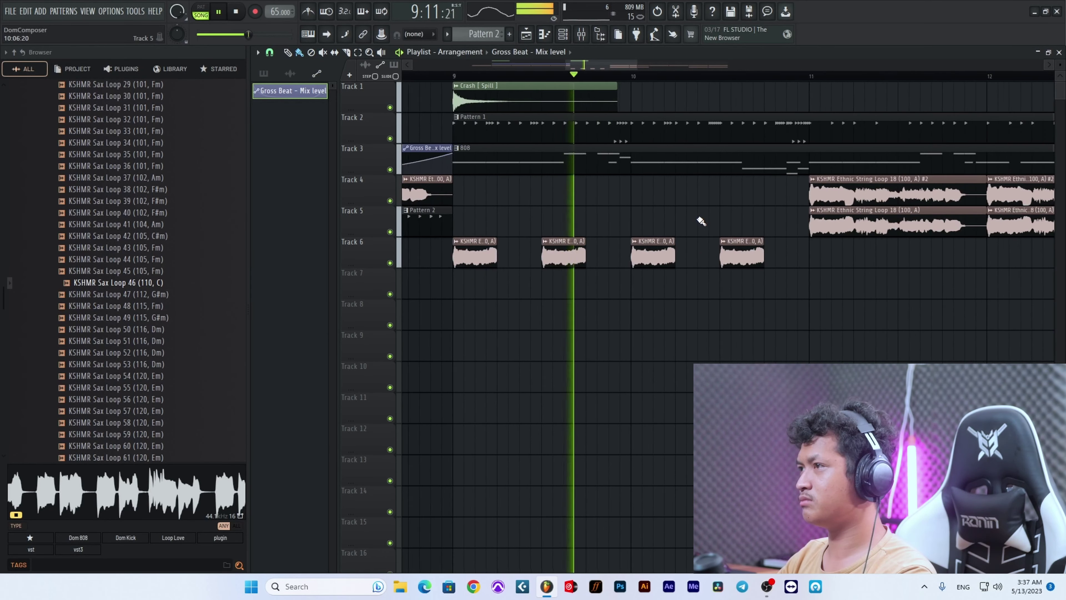
{"action": "scroll", "coordinate": [701, 221], "scroll_direction": "down", "scroll_amount": 6}
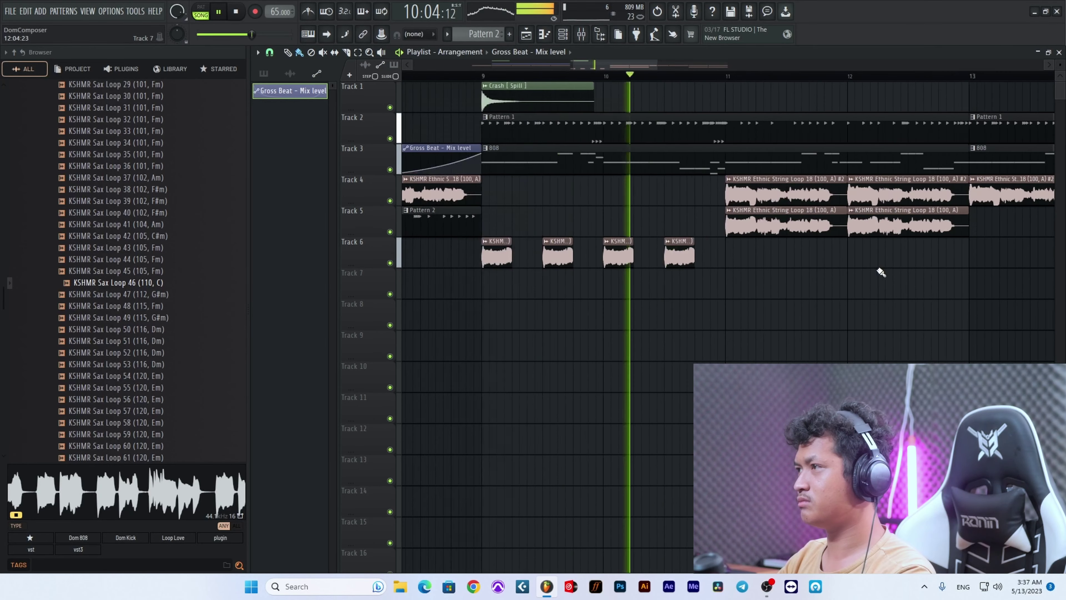
{"action": "scroll", "coordinate": [773, 246], "scroll_direction": "down", "scroll_amount": 6}
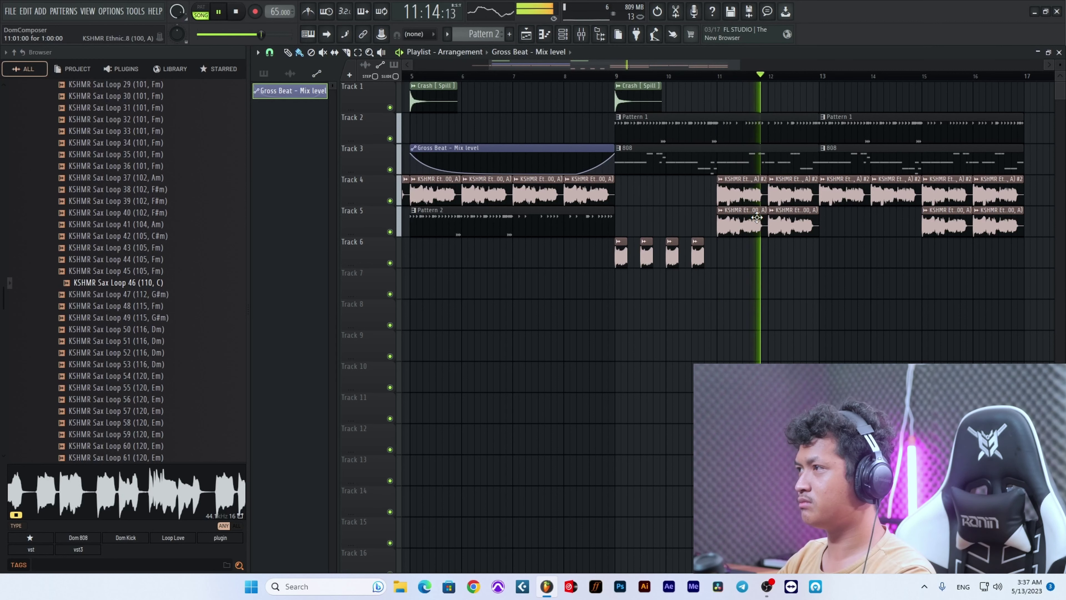
{"action": "scroll", "coordinate": [799, 272], "scroll_direction": "down", "scroll_amount": 3}
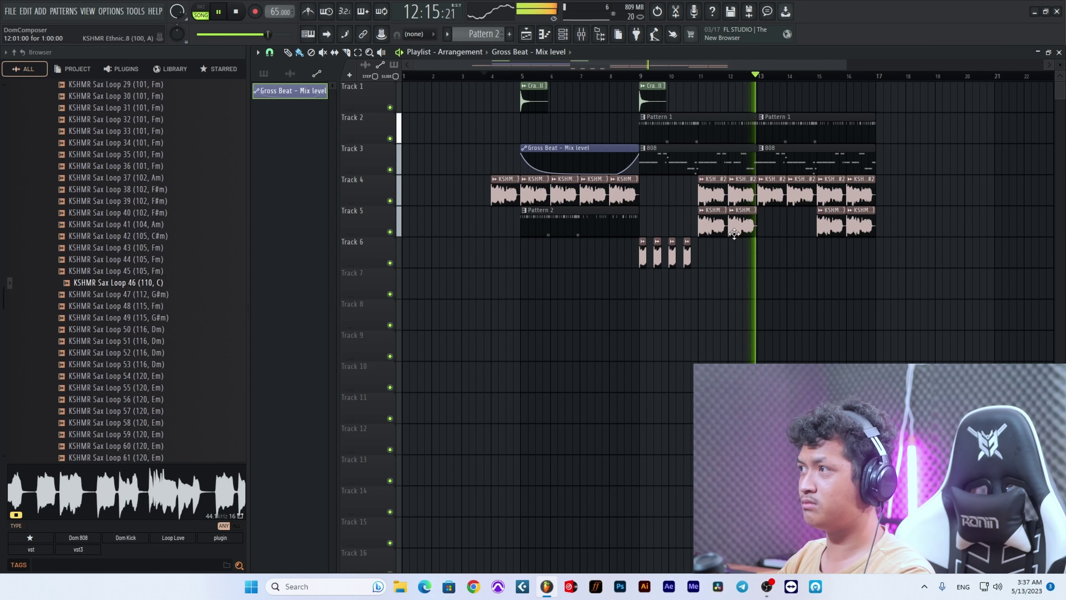
{"action": "left_click", "coordinate": [493, 78]}
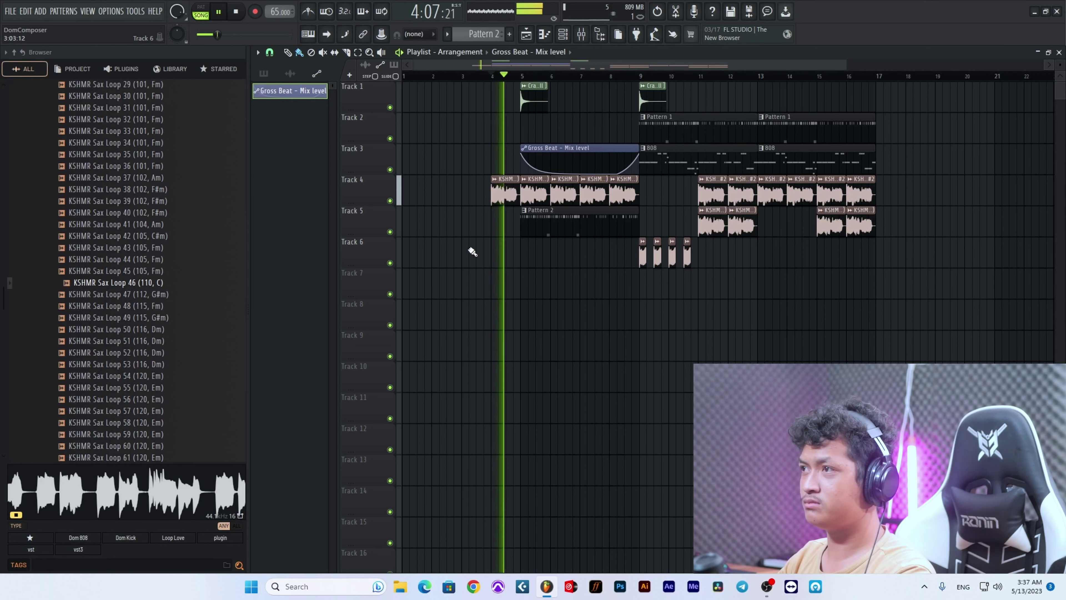
{"action": "scroll", "coordinate": [499, 231], "scroll_direction": "up", "scroll_amount": 6}
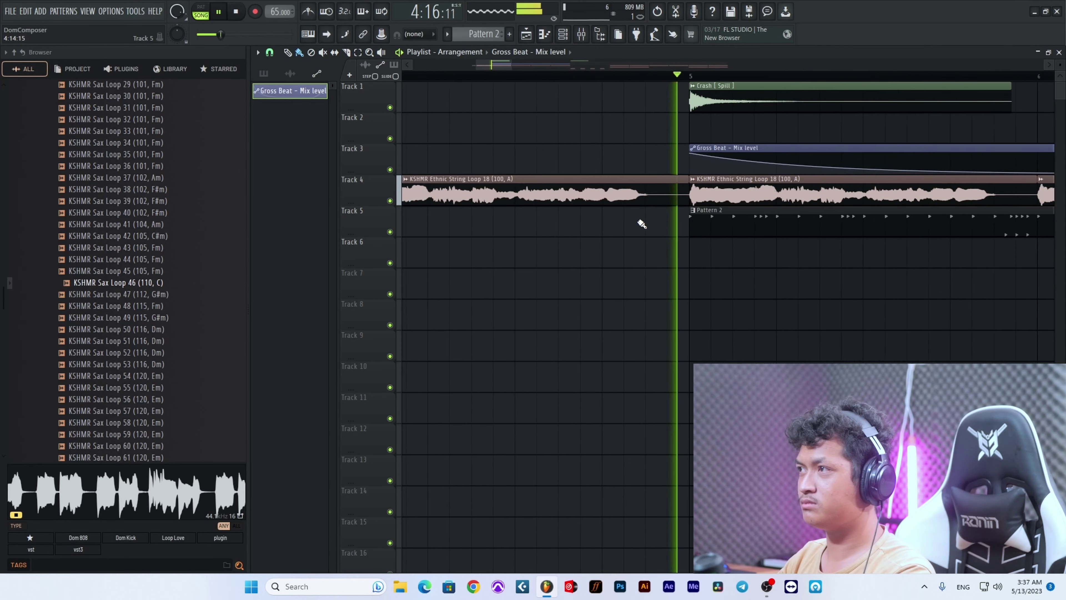
{"action": "scroll", "coordinate": [644, 223], "scroll_direction": "down", "scroll_amount": 4}
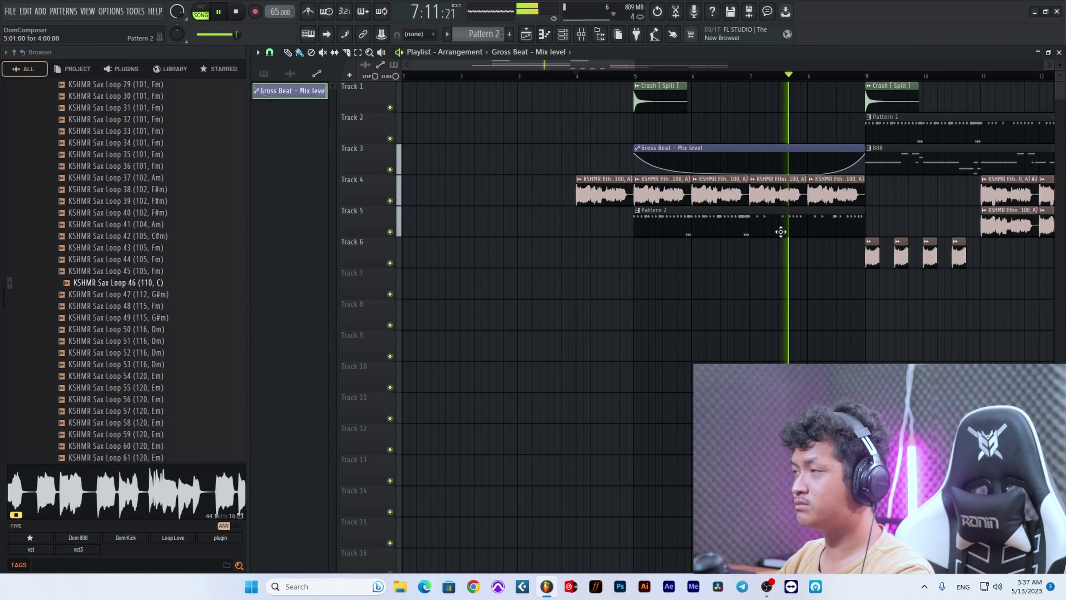
{"action": "scroll", "coordinate": [773, 292], "scroll_direction": "down", "scroll_amount": 2}
{"action": "scroll", "coordinate": [834, 297], "scroll_direction": "up", "scroll_amount": 4}
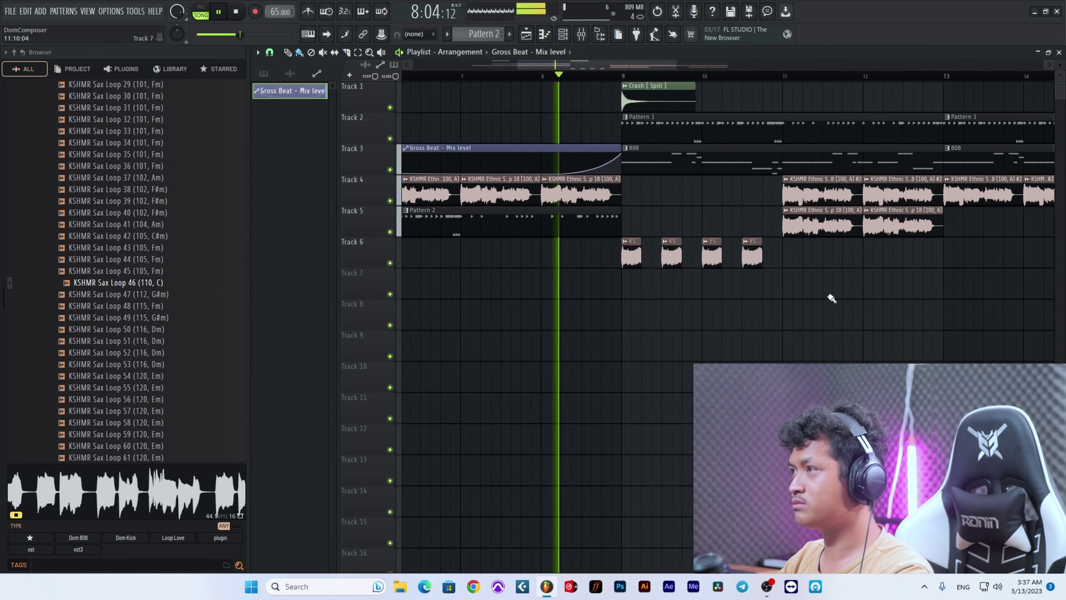
{"action": "scroll", "coordinate": [833, 289], "scroll_direction": "up", "scroll_amount": 3}
{"action": "scroll", "coordinate": [816, 250], "scroll_direction": "down", "scroll_amount": 6}
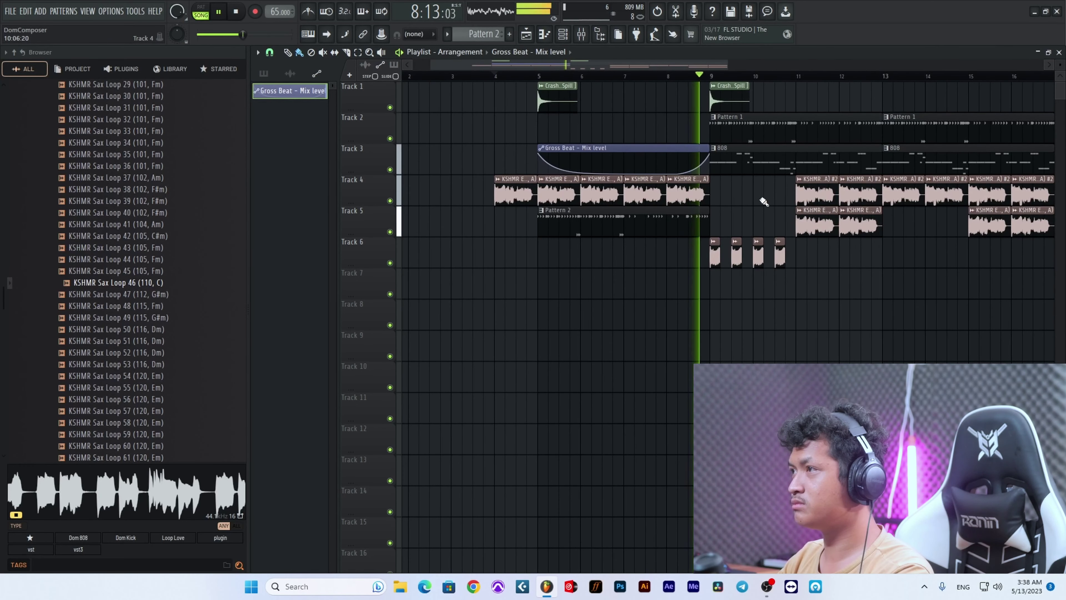
{"action": "scroll", "coordinate": [830, 286], "scroll_direction": "up", "scroll_amount": 5}
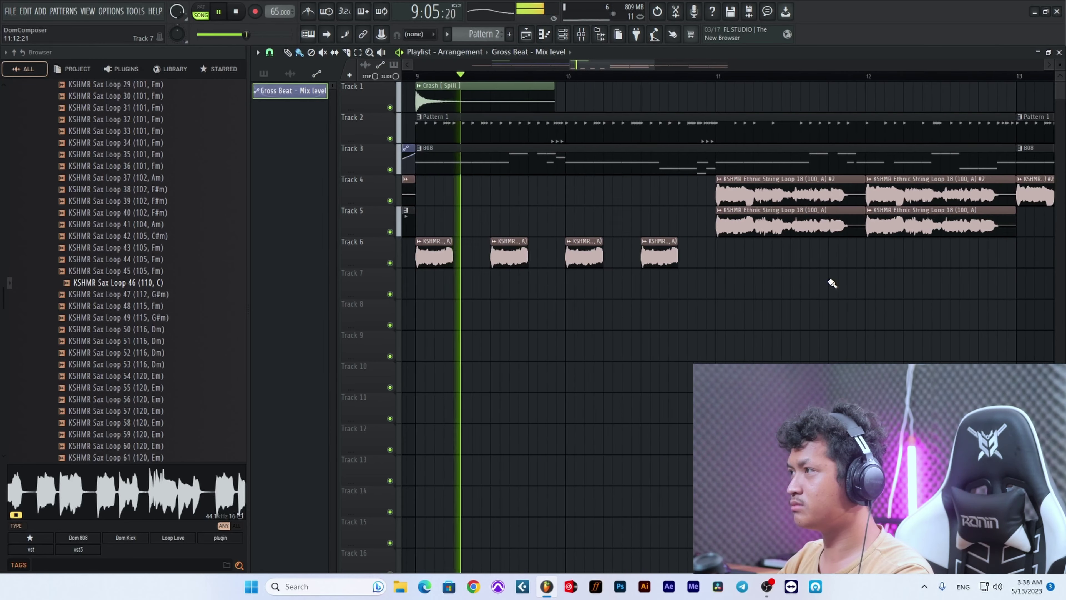
{"action": "scroll", "coordinate": [832, 284], "scroll_direction": "down", "scroll_amount": 5}
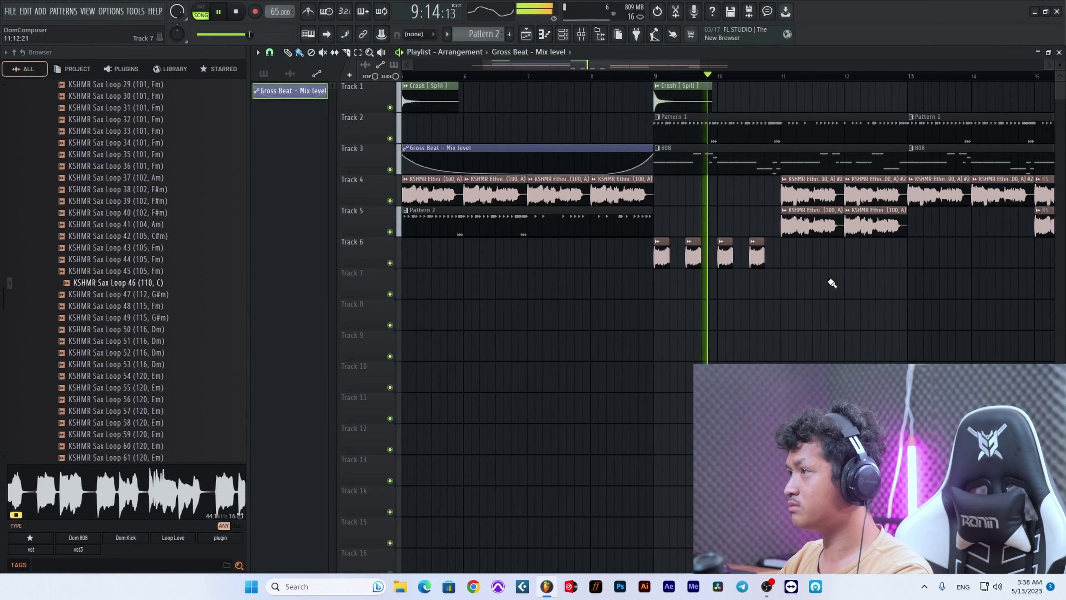
Step: Delete the two KSHMR Ethnic String Loop 18 #2 clips at bars 11 and 12 on Track 4
{"action": "scroll", "coordinate": [855, 282], "scroll_direction": "up", "scroll_amount": 3}
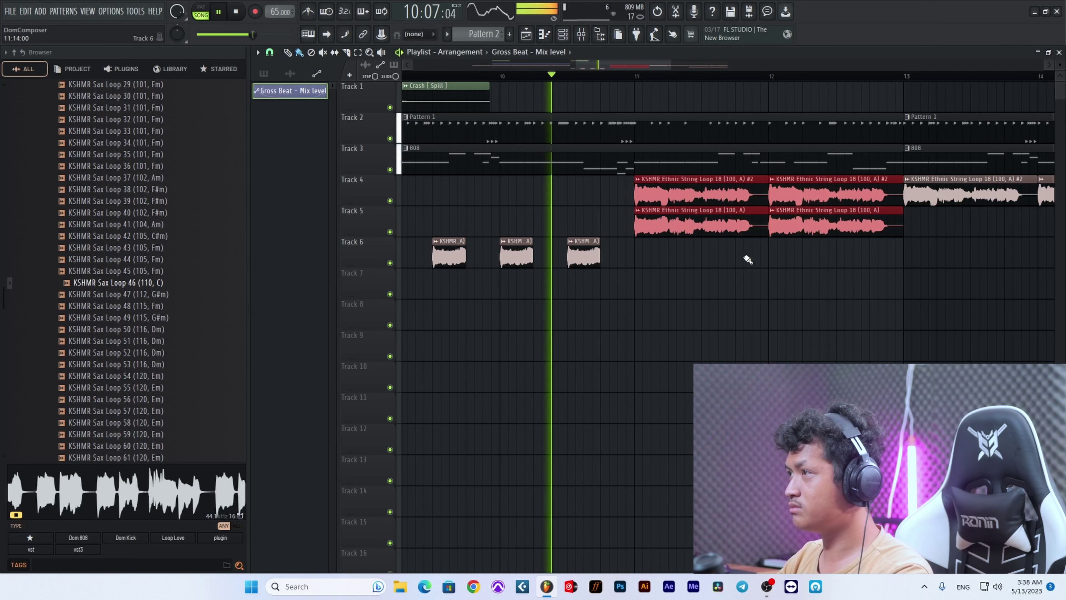
{"action": "left_click", "coordinate": [796, 192], "text": "ctrl"}
{"action": "right_click", "coordinate": [751, 196]}
{"action": "right_click", "coordinate": [790, 199]}
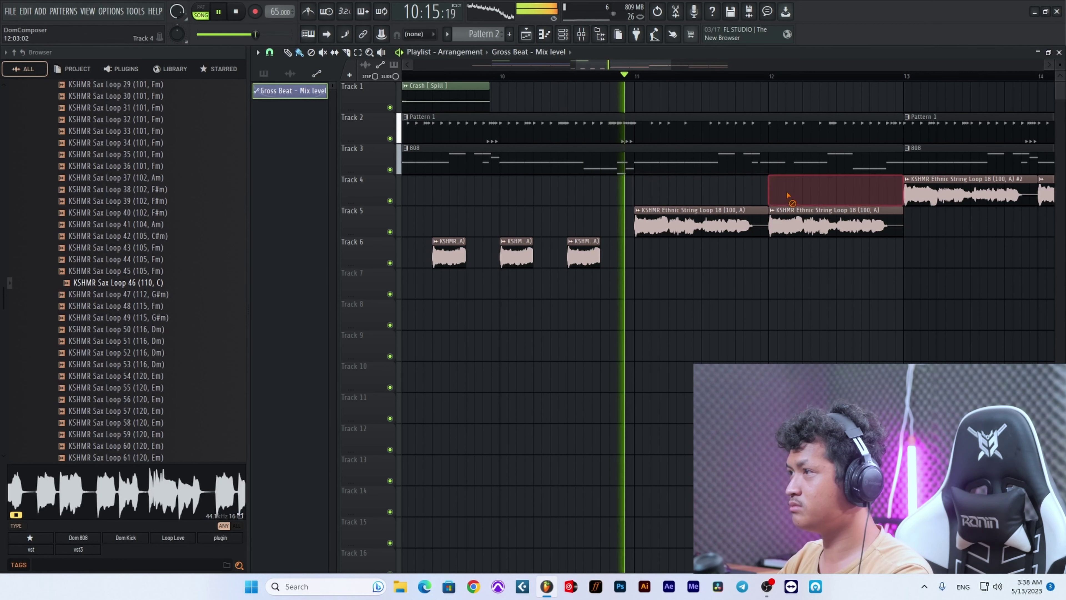
Step: Move the string loop clips at bars 11 and 12 from Track 5 to Track 6 and copy them to bars 13 and 14
{"action": "scroll", "coordinate": [811, 285], "scroll_direction": "down", "scroll_amount": 4}
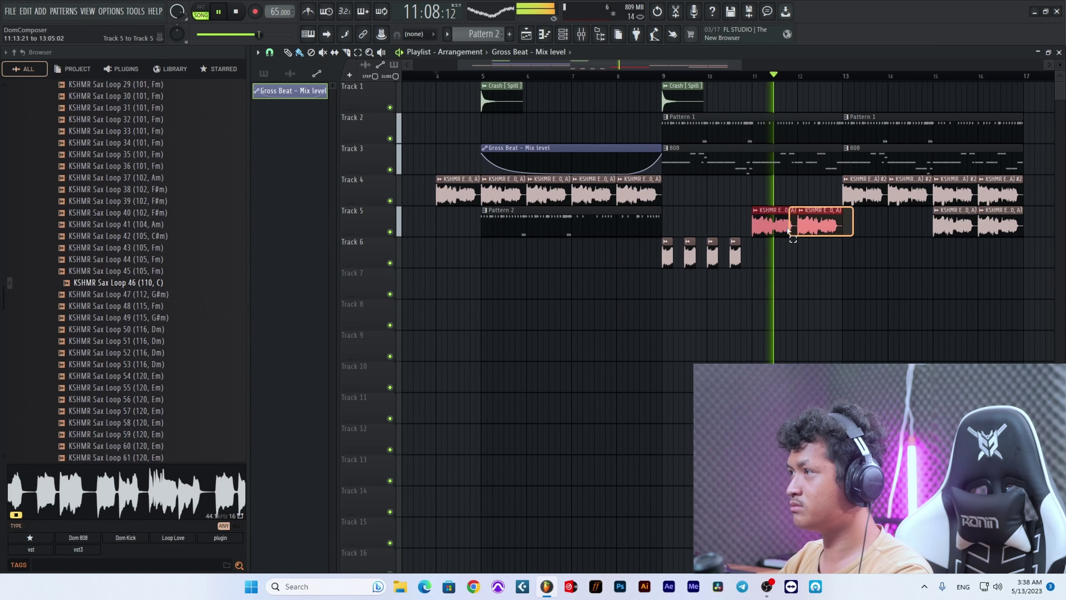
{"action": "left_click", "coordinate": [780, 260]}
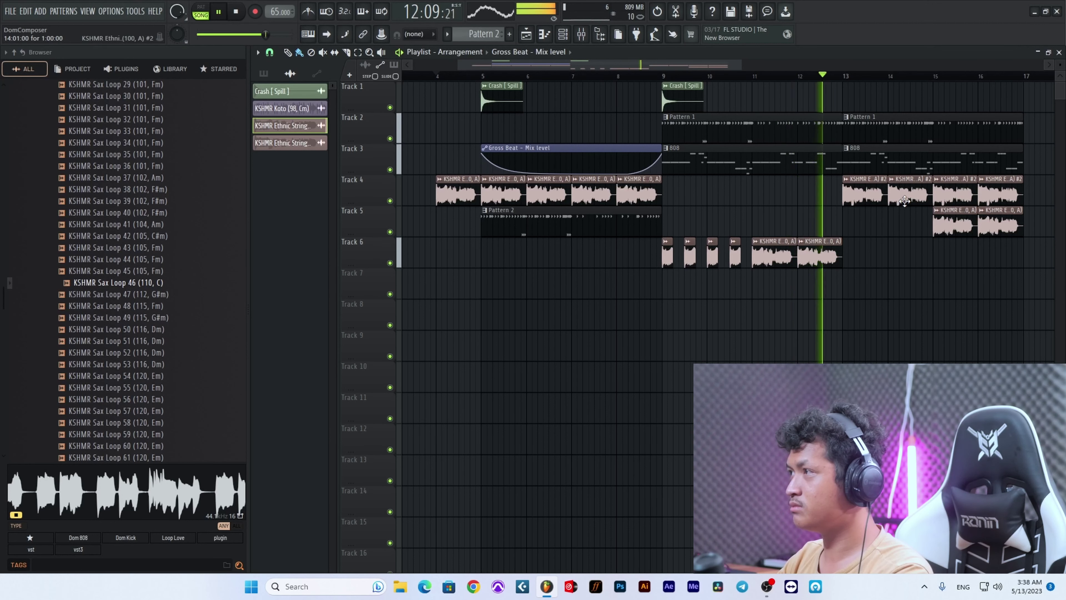
{"action": "mouse_move", "coordinate": [870, 264]}
{"action": "left_mouse_down"}
{"action": "mouse_move", "coordinate": [768, 267]}
{"action": "mouse_move", "coordinate": [857, 251]}
{"action": "left_mouse_up"}
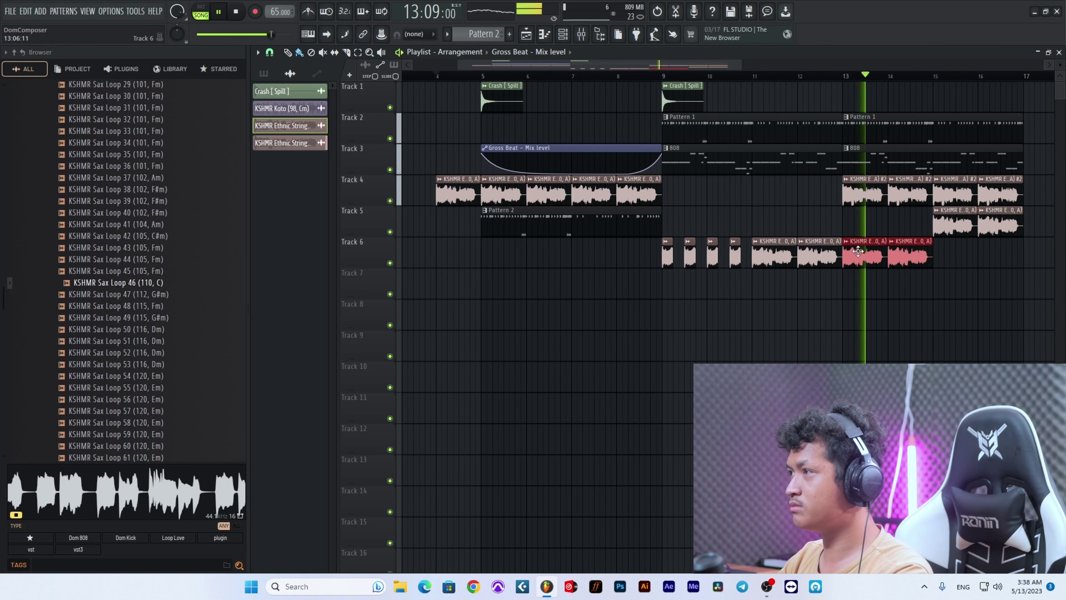
{"action": "left_click", "coordinate": [908, 299], "text": "ctrl"}
Step: Move the string loop clips at bars 15 and 16 from Track 5 to Track 6
{"action": "scroll", "coordinate": [978, 264], "scroll_direction": "up", "scroll_amount": 2}
{"action": "scroll", "coordinate": [978, 261], "scroll_direction": "down", "scroll_amount": 4}
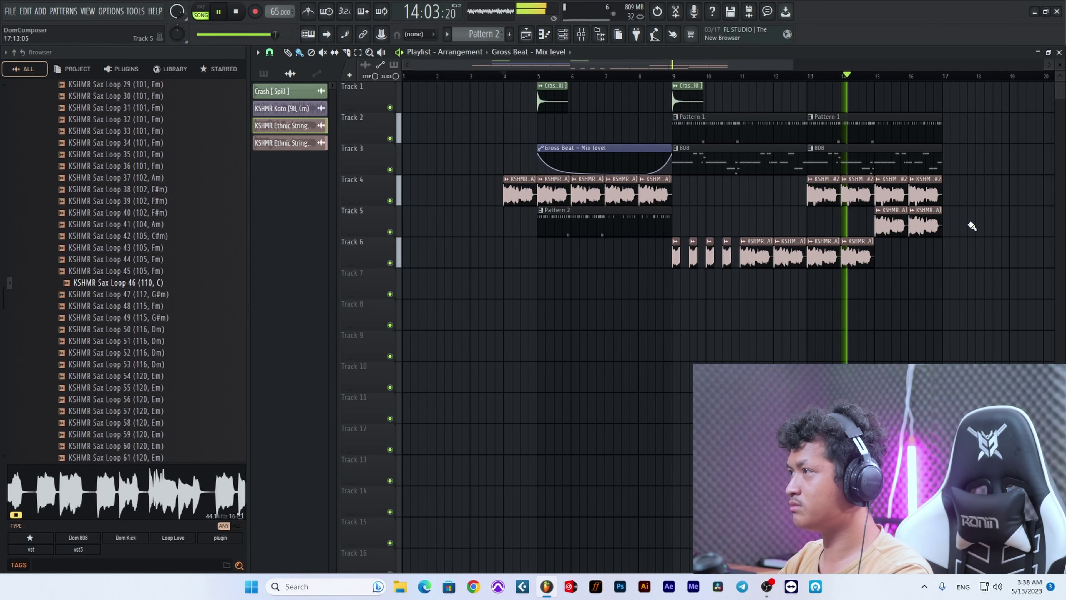
{"action": "left_click_drag", "start_coordinate": [972, 225], "coordinate": [891, 255]}
{"action": "left_click", "coordinate": [954, 222], "text": "ctrl"}
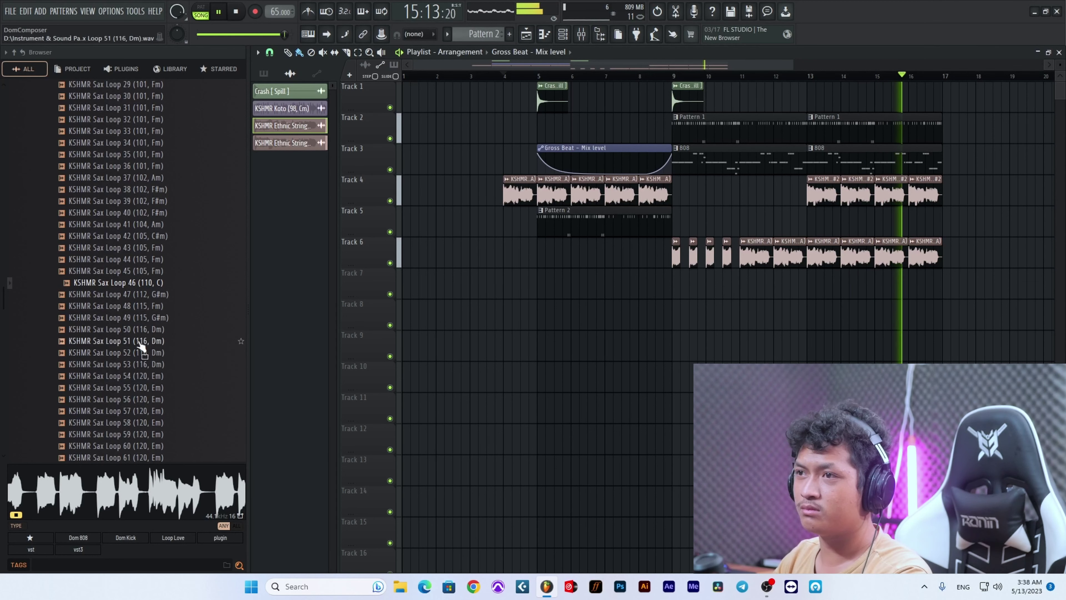
Step: Stop playback and collapse the Sax by Nathan Kersey folder in the sample browser
{"action": "scroll", "coordinate": [141, 327], "scroll_direction": "up", "scroll_amount": 15}
{"action": "left_click", "coordinate": [126, 376]}
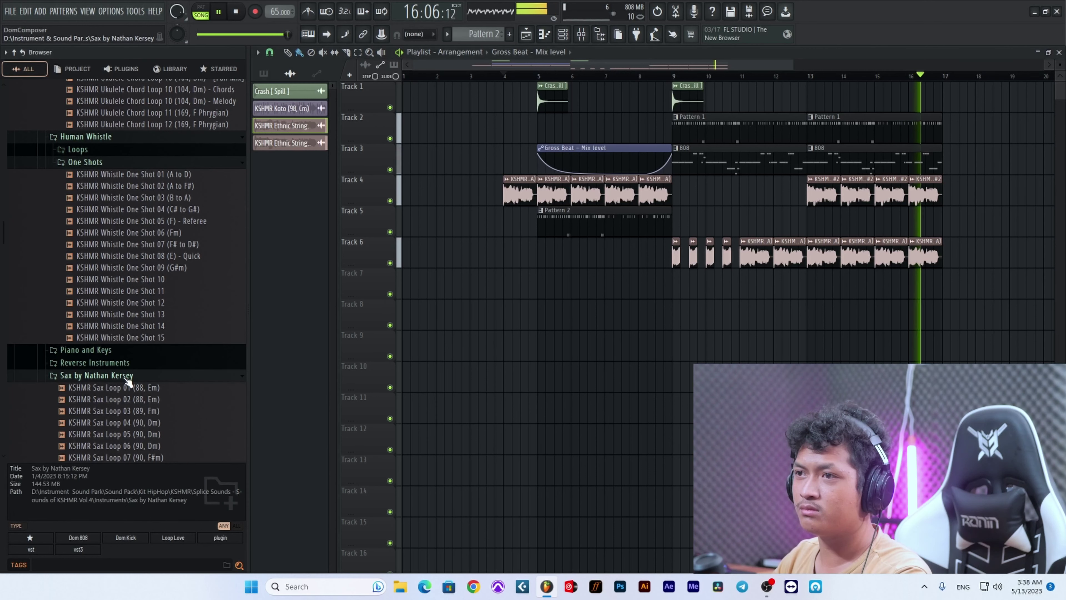
{"action": "scroll", "coordinate": [138, 380], "scroll_direction": "down", "scroll_amount": 4}
{"action": "key", "text": "space"}
{"action": "left_click", "coordinate": [98, 265]}
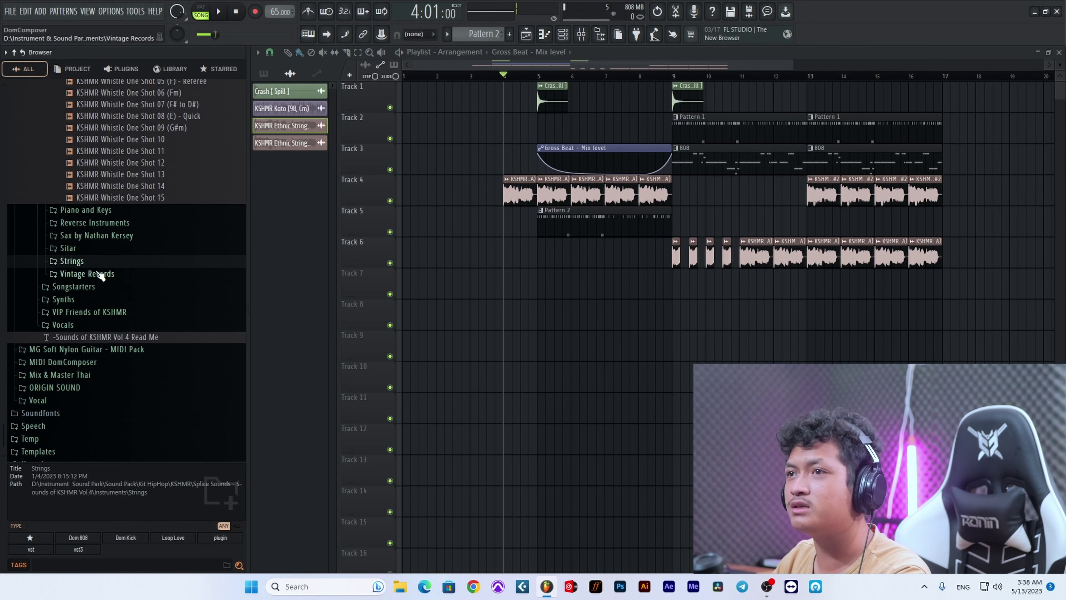
{"action": "scroll", "coordinate": [100, 264], "scroll_direction": "up", "scroll_amount": 2}
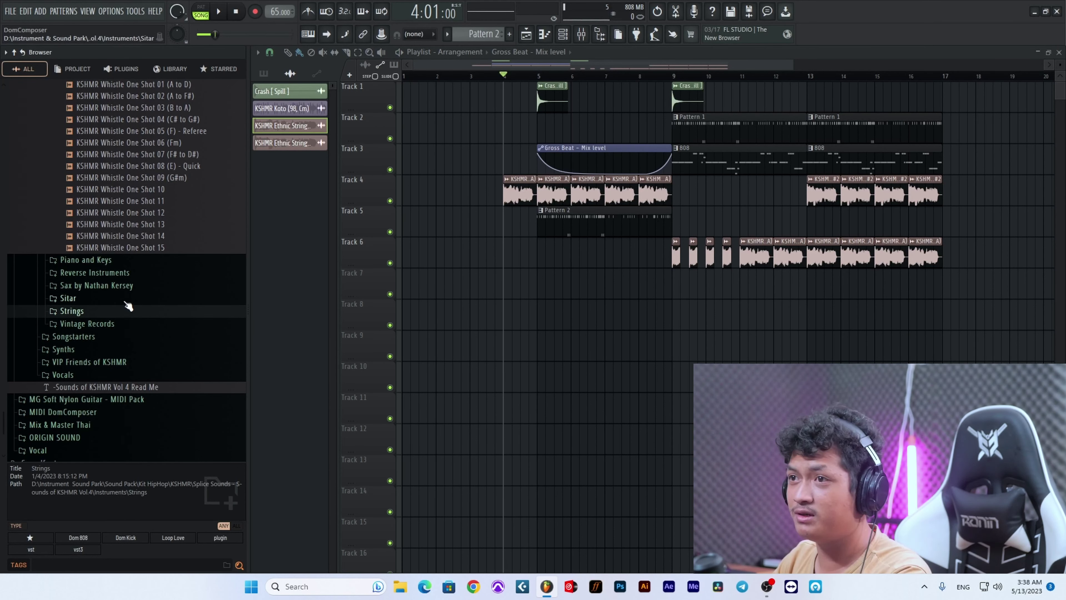
Step: Open the Sitar sample folder and audition several KSHMR sitar loops, including Loop 02 and Loop 06
{"action": "left_click", "coordinate": [125, 302]}
{"action": "left_click", "coordinate": [128, 340]}
{"action": "left_click", "coordinate": [159, 328]}
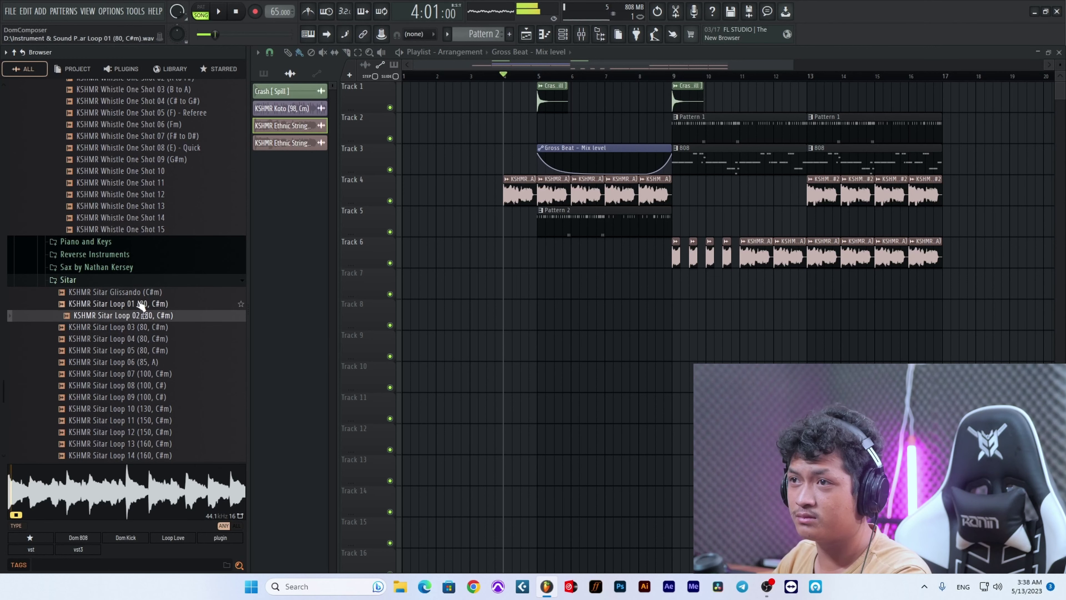
{"action": "left_click", "coordinate": [106, 302]}
{"action": "left_click", "coordinate": [142, 371]}
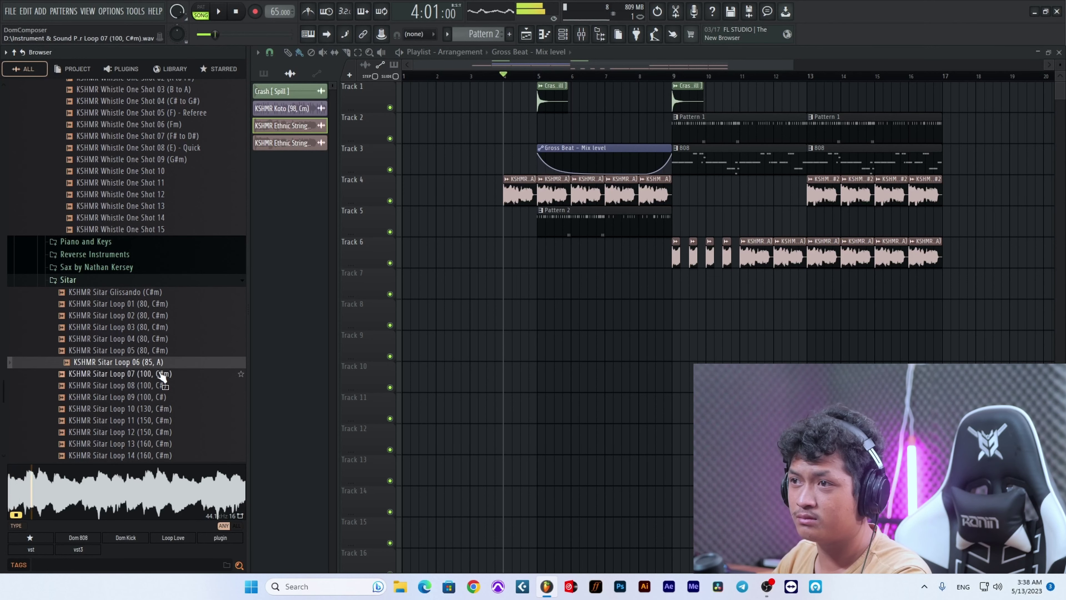
{"action": "scroll", "coordinate": [159, 294], "scroll_direction": "down", "scroll_amount": 5}
{"action": "left_click", "coordinate": [159, 222]}
{"action": "left_click", "coordinate": [163, 153]}
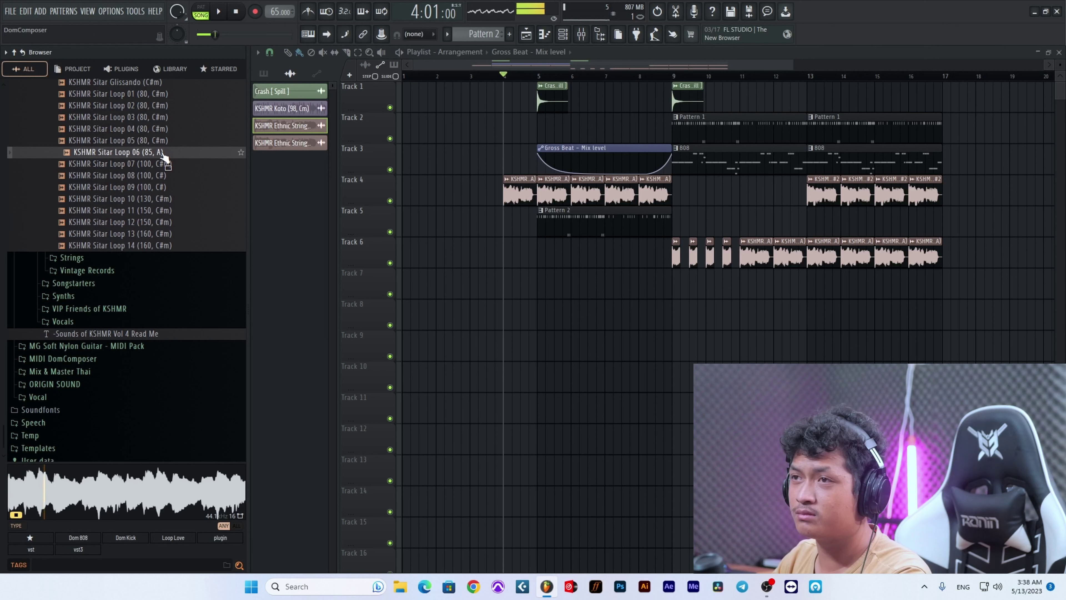
Step: Open the String Stabs folder under Strings and audition orchestral string stabs, including Stab 06 (F)
{"action": "left_click", "coordinate": [130, 258]}
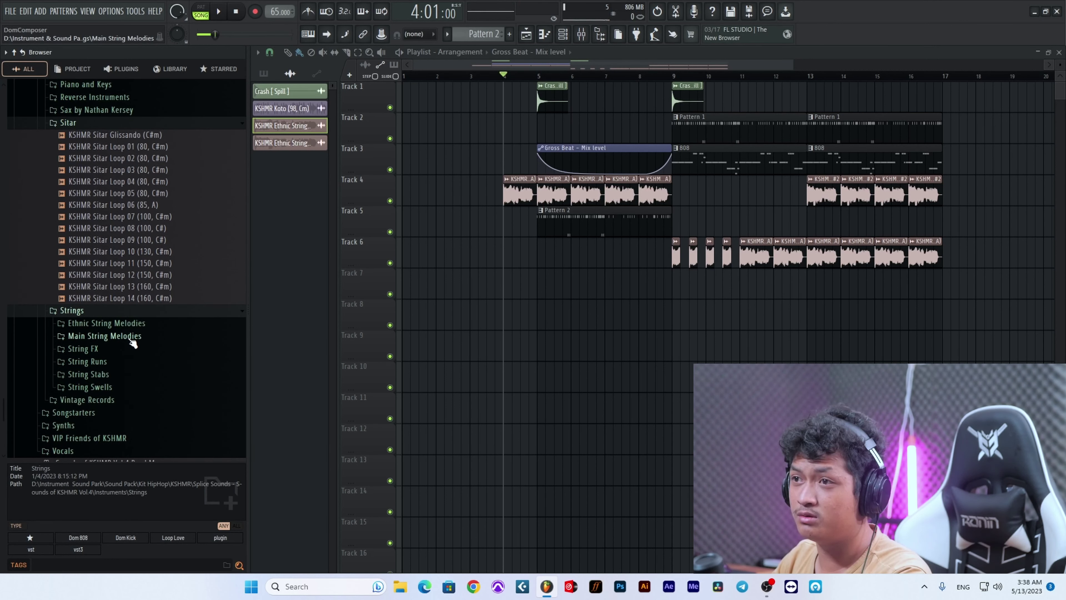
{"action": "left_click", "coordinate": [121, 376]}
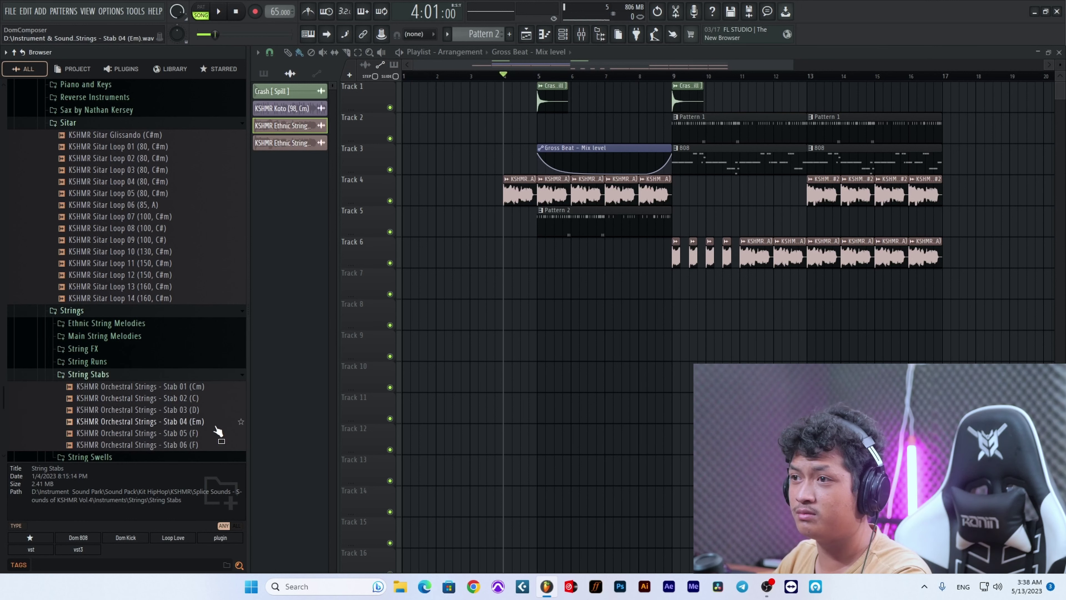
{"action": "left_click", "coordinate": [201, 411]}
{"action": "left_click", "coordinate": [203, 445]}
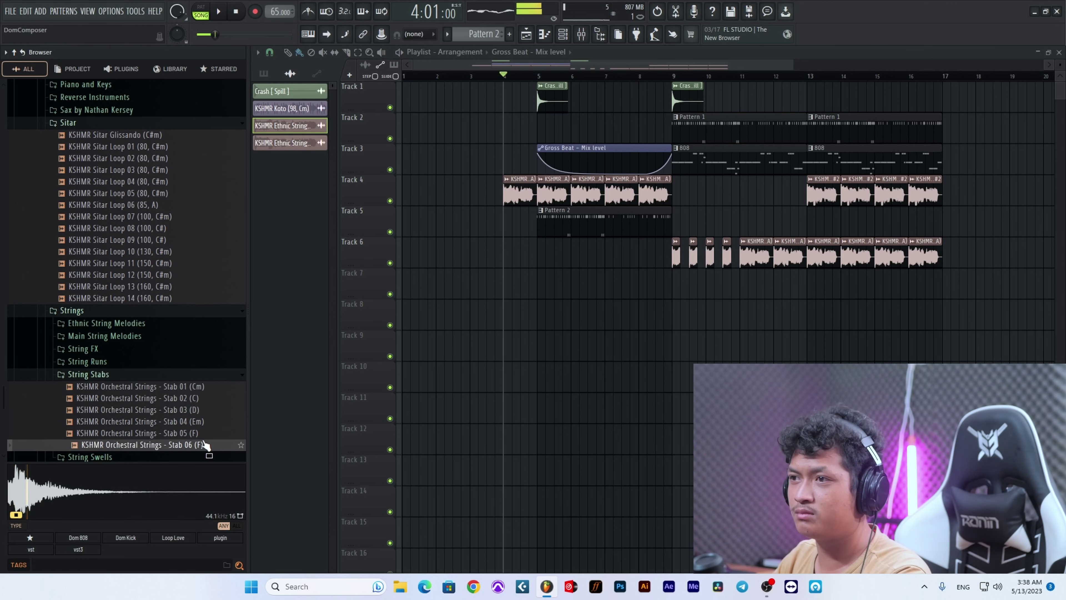
Step: Audition more orchestral string stabs in the sample browser, including Stab 03 (D) and Stab 02 (C)
{"action": "left_click", "coordinate": [202, 410]}
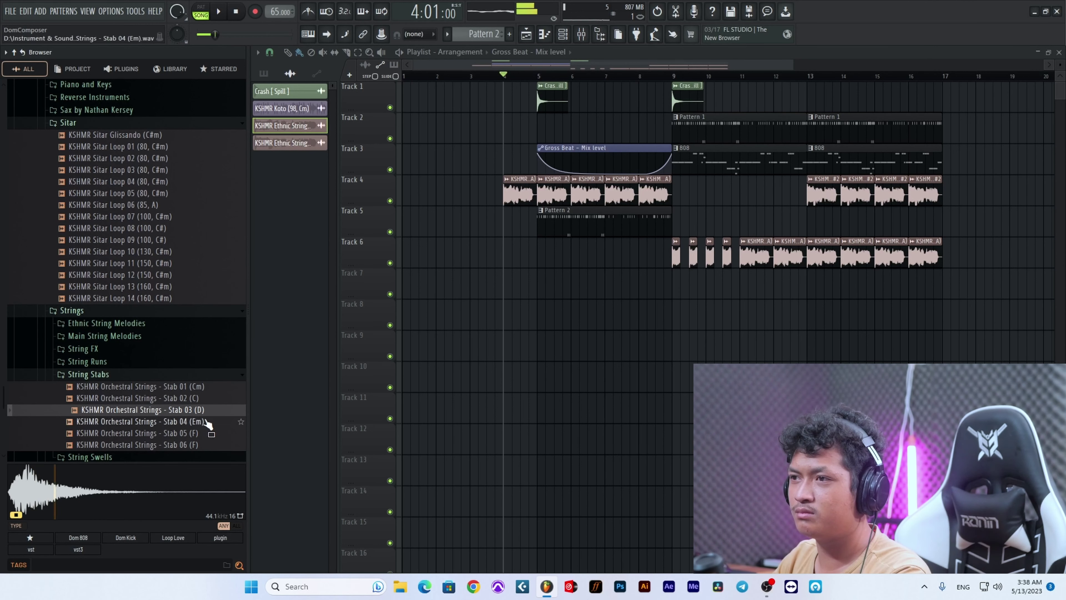
{"action": "left_click", "coordinate": [204, 431]}
{"action": "left_click", "coordinate": [205, 402]}
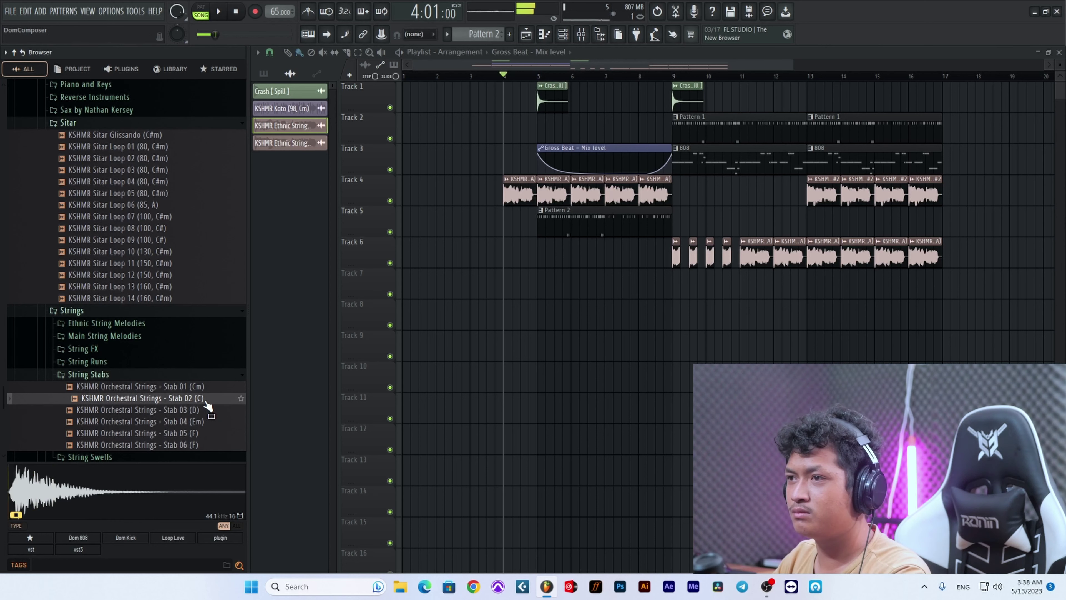
Step: Place the orchestral strings Stab 02 (C) sample on Track 7 at bar 5 and set its pitch shift to -270 cents
{"action": "left_click_drag", "start_coordinate": [370, 404], "coordinate": [537, 281]}
{"action": "scroll", "coordinate": [536, 289], "scroll_direction": "up", "scroll_amount": 5}
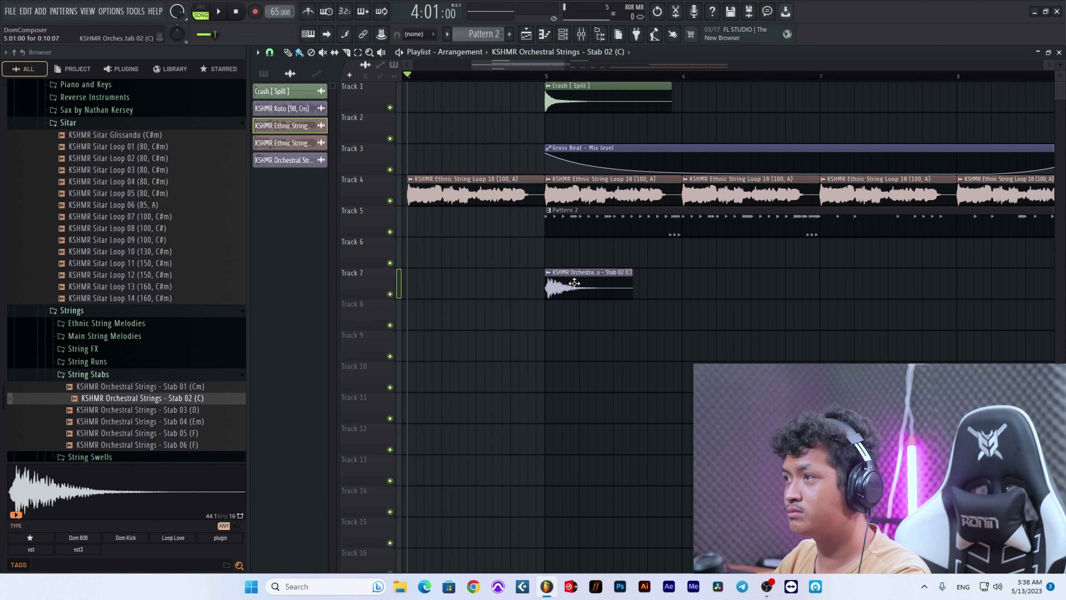
{"action": "double_click", "coordinate": [572, 282]}
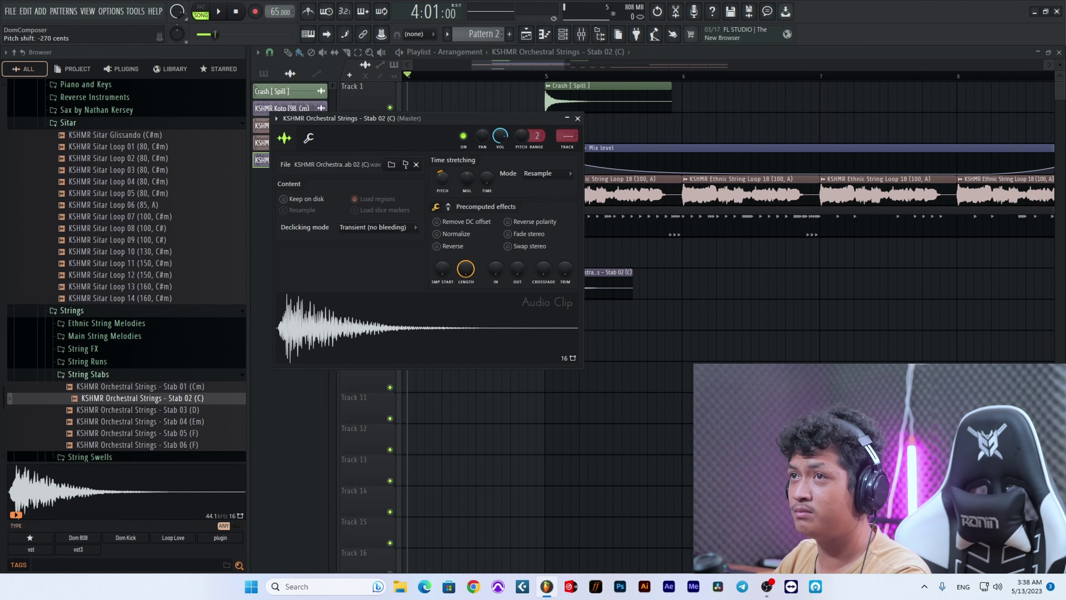
{"action": "right_click", "coordinate": [694, 336]}
Step: Play the intro and lower the Stab 02 (C) clip's channel volume to 40%
{"action": "key", "text": "space"}
{"action": "double_click", "coordinate": [571, 275]}
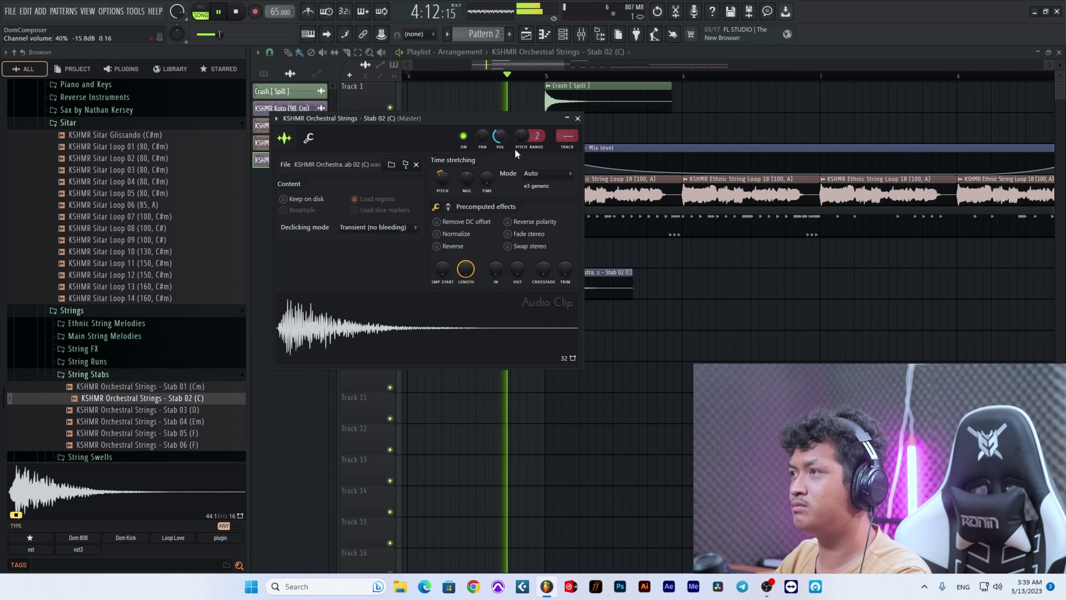
{"action": "right_click", "coordinate": [724, 302]}
{"action": "scroll", "coordinate": [630, 302], "scroll_direction": "down", "scroll_amount": 8}
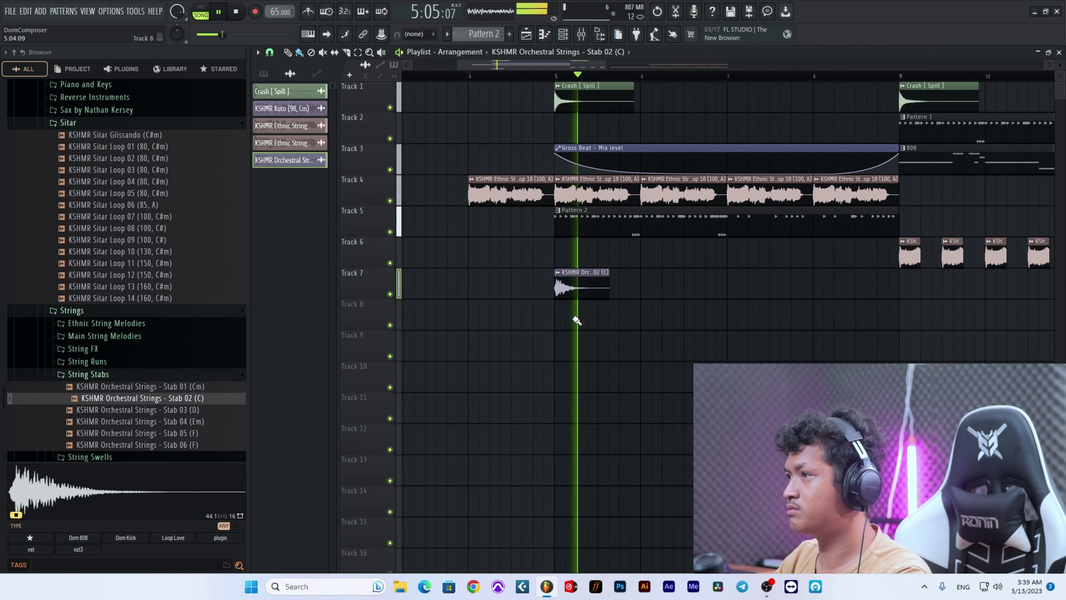
Step: Set the Stab 02 (C) clip's time stretching mode to Stretch
{"action": "double_click", "coordinate": [578, 287]}
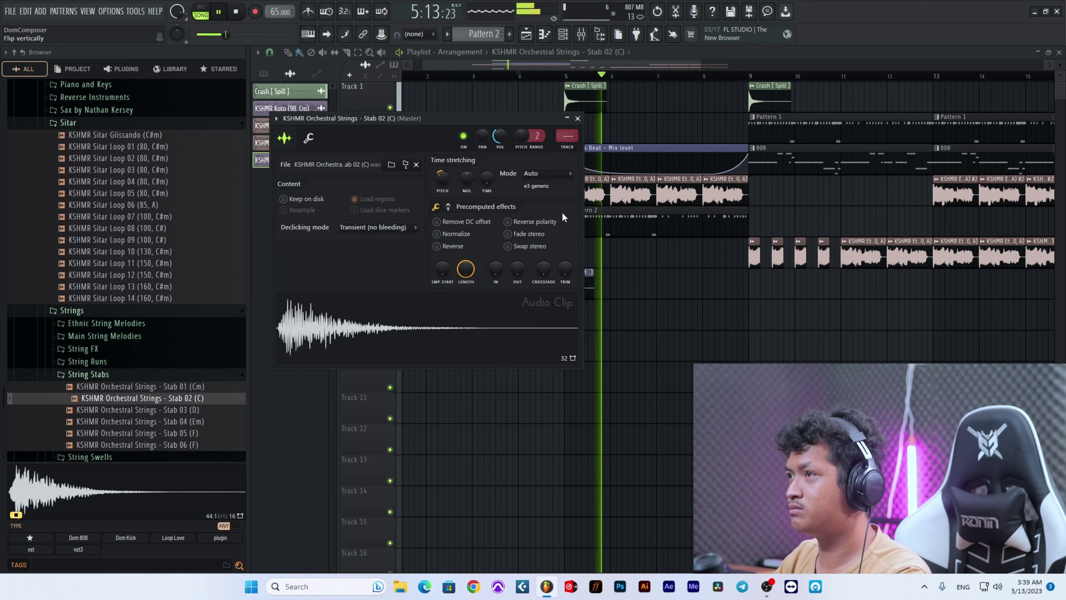
{"action": "left_click", "coordinate": [541, 173]}
{"action": "left_click", "coordinate": [534, 205]}
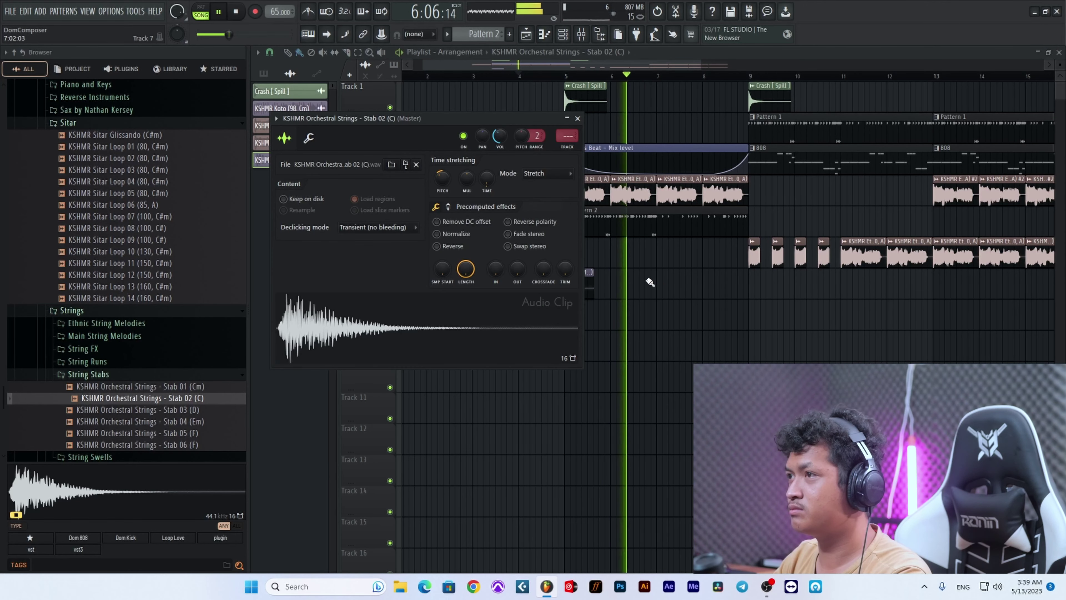
{"action": "right_click", "coordinate": [482, 179]}
{"action": "left_click", "coordinate": [495, 186]}
{"action": "key", "text": "Escape"}
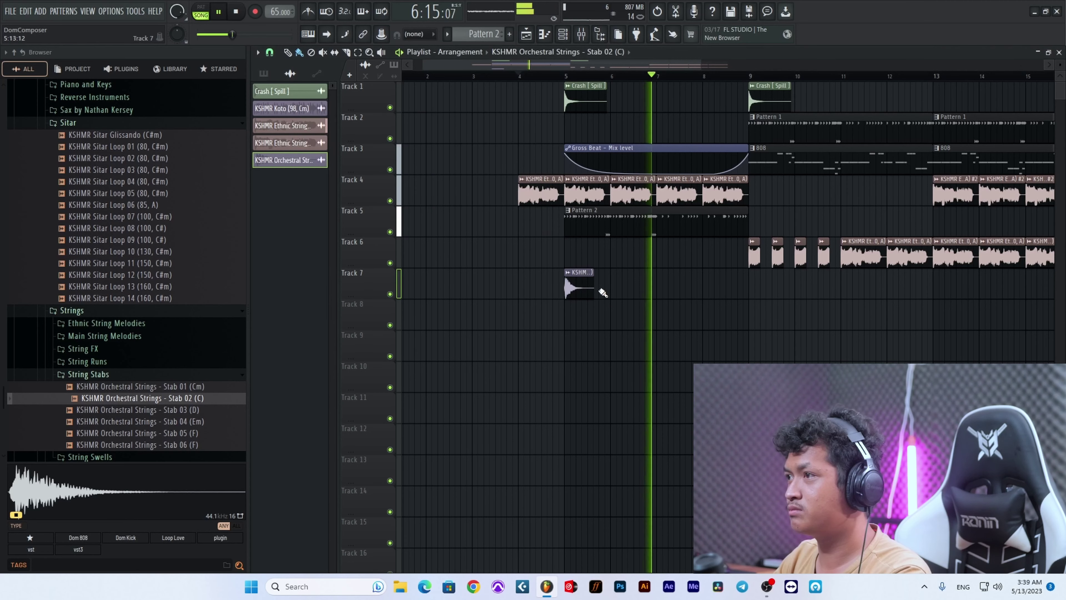
Step: Copy the Stab 02 (C) clip to bar 9 on Track 7 and play the transition into the main section
{"action": "left_click_drag", "start_coordinate": [586, 290], "coordinate": [764, 304]}
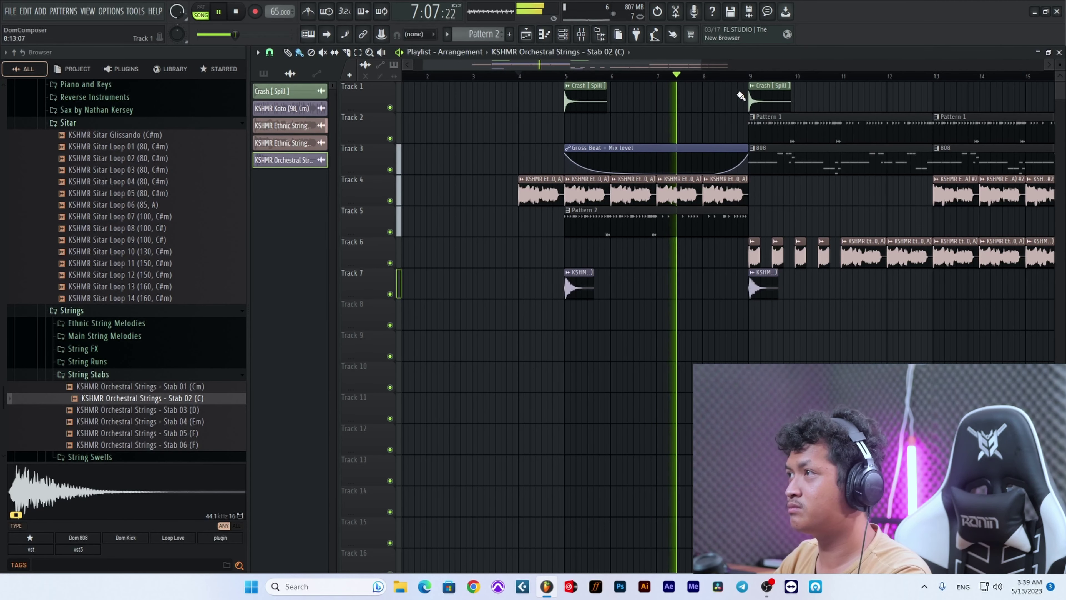
{"action": "scroll", "coordinate": [795, 298], "scroll_direction": "up", "scroll_amount": 6}
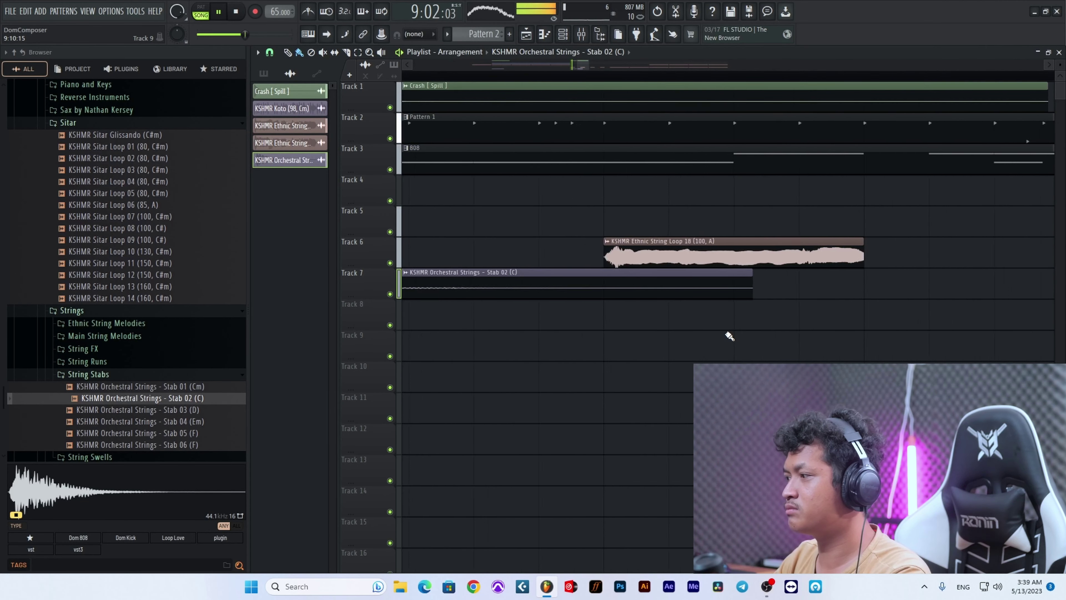
{"action": "scroll", "coordinate": [730, 335], "scroll_direction": "down", "scroll_amount": 3}
{"action": "key", "text": "space"}
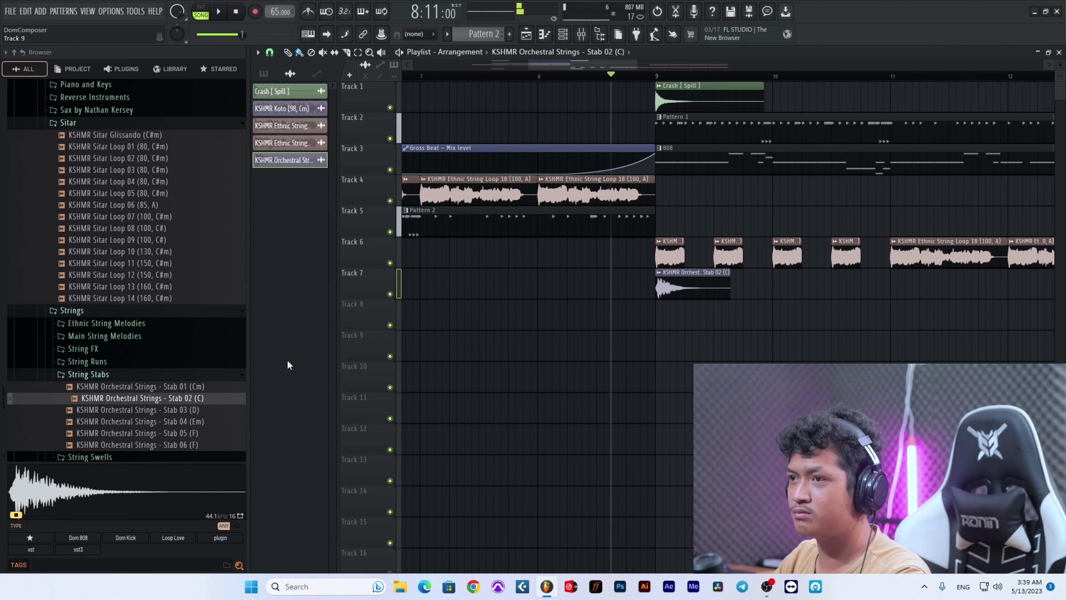
Step: Audition the orchestral string stabs again, comparing Stab 02 (C) through Stab 05 (F)
{"action": "left_click_drag", "start_coordinate": [197, 386], "coordinate": [156, 406]}
{"action": "left_click", "coordinate": [170, 401]}
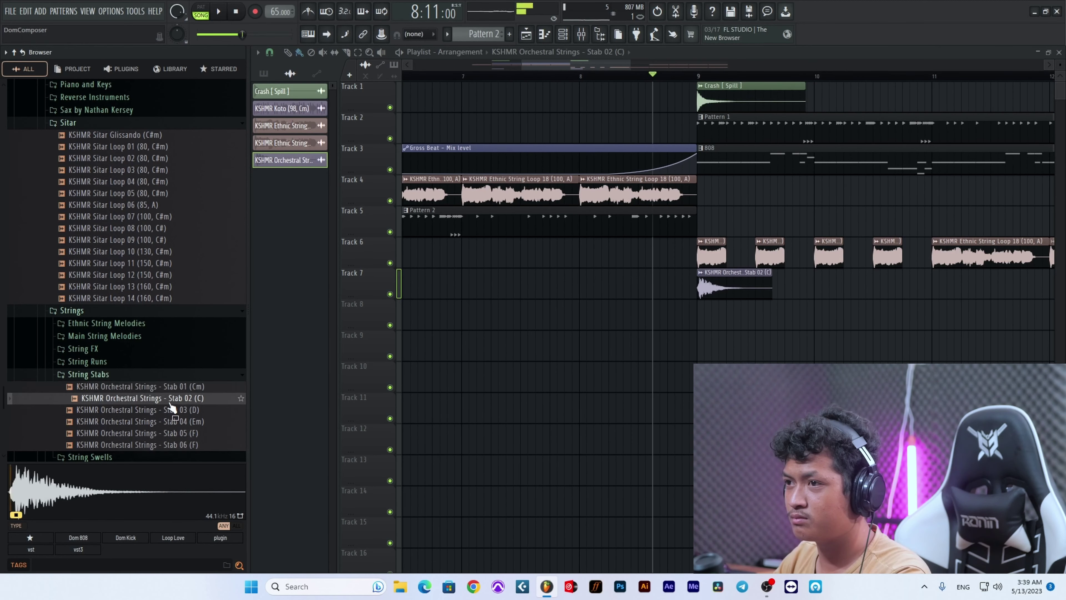
{"action": "left_click", "coordinate": [171, 414]}
{"action": "left_click", "coordinate": [193, 421]}
{"action": "left_click", "coordinate": [199, 434]}
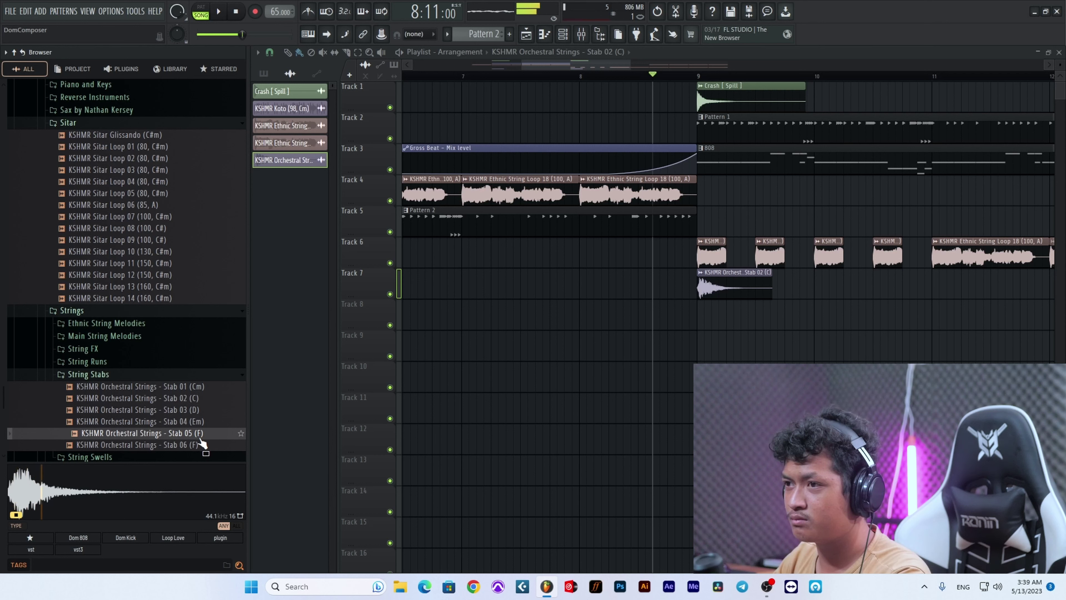
Step: Replace the Track 7 stab sample with Stab 05 (F) and set its pitch shift to +320 cents
{"action": "left_click_drag", "start_coordinate": [208, 436], "coordinate": [731, 294]}
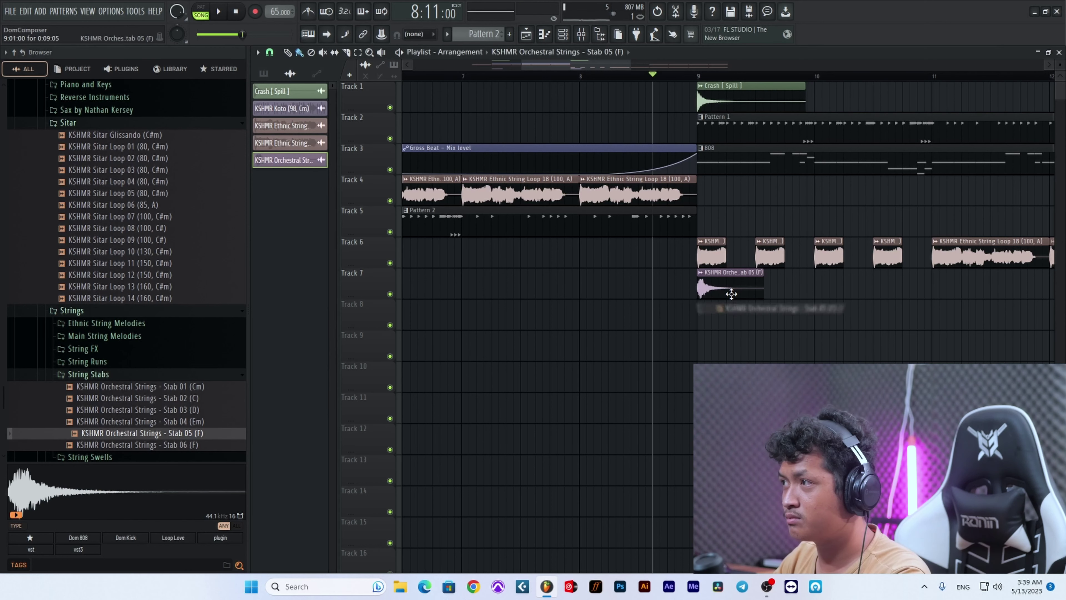
{"action": "double_click", "coordinate": [731, 294]}
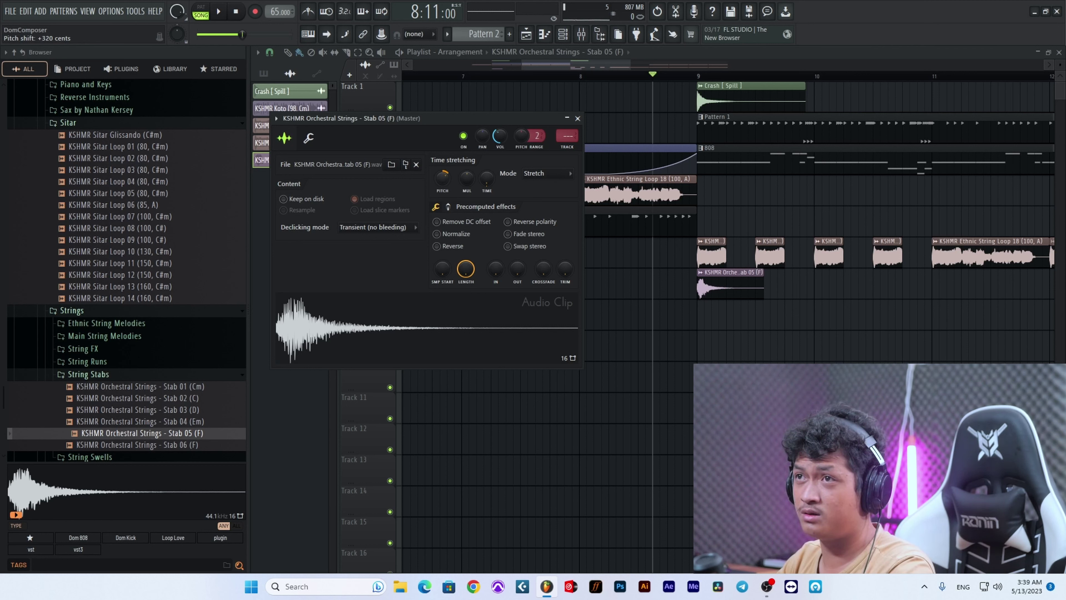
{"action": "left_click", "coordinate": [577, 118]}
{"action": "key", "text": "space"}
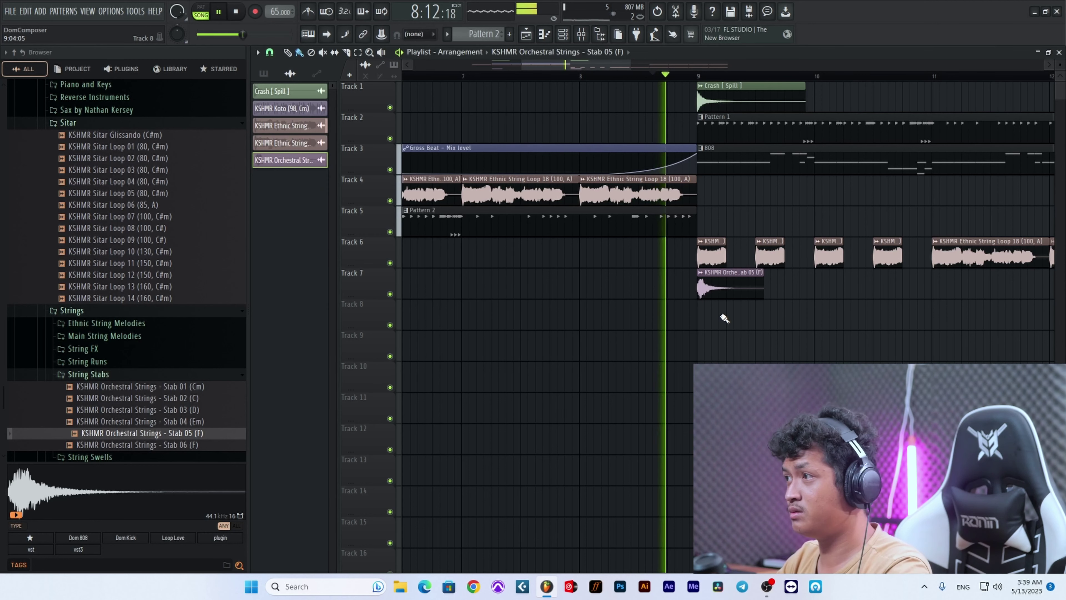
Step: Try extra Stab 05 (F) clips on Track 7 at bar 10 and just before bar 11 during playback, and remove them
{"action": "scroll", "coordinate": [760, 322], "scroll_direction": "up", "scroll_amount": 6}
{"action": "scroll", "coordinate": [756, 326], "scroll_direction": "down", "scroll_amount": 5}
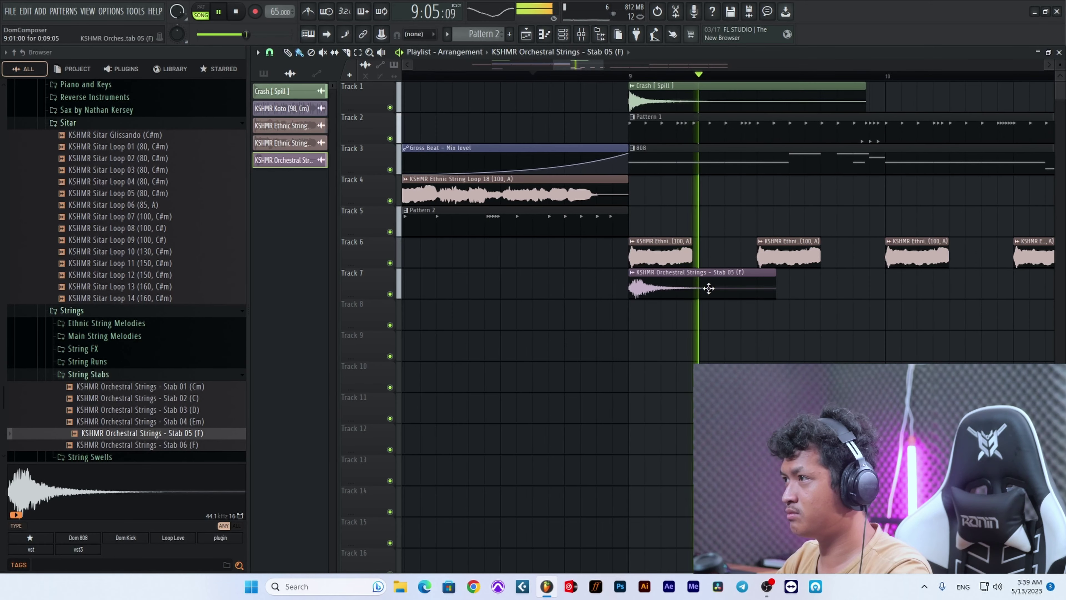
{"action": "left_click_drag", "start_coordinate": [692, 287], "coordinate": [950, 282]}
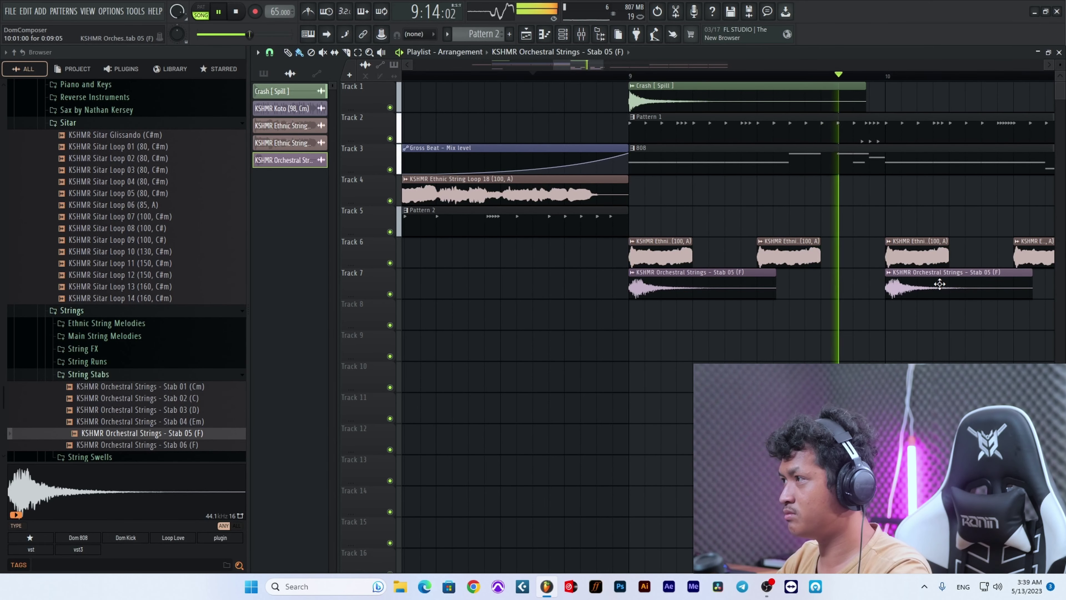
{"action": "scroll", "coordinate": [810, 325], "scroll_direction": "down", "scroll_amount": 5}
{"action": "scroll", "coordinate": [900, 312], "scroll_direction": "up", "scroll_amount": 4}
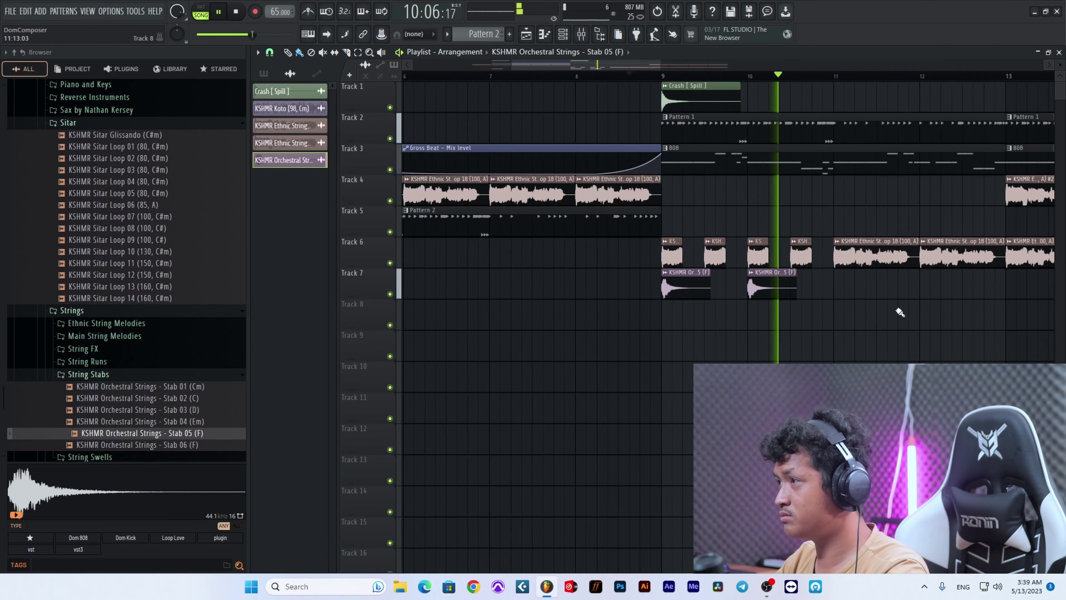
{"action": "left_click_drag", "start_coordinate": [678, 288], "coordinate": [842, 282]}
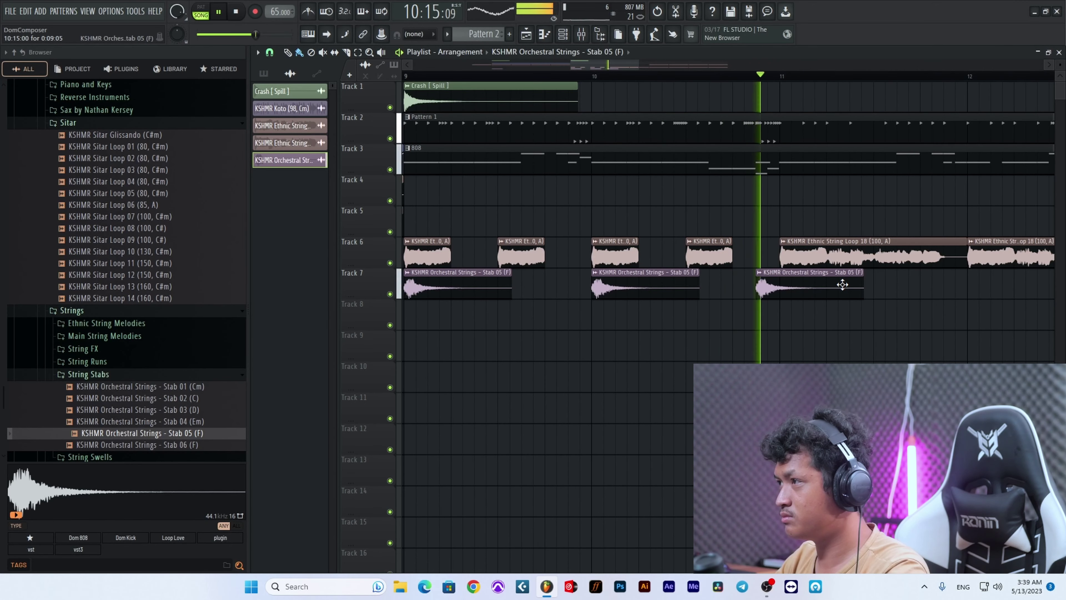
{"action": "scroll", "coordinate": [869, 331], "scroll_direction": "down", "scroll_amount": 5}
{"action": "right_click", "coordinate": [833, 289]}
{"action": "key", "text": "space"}
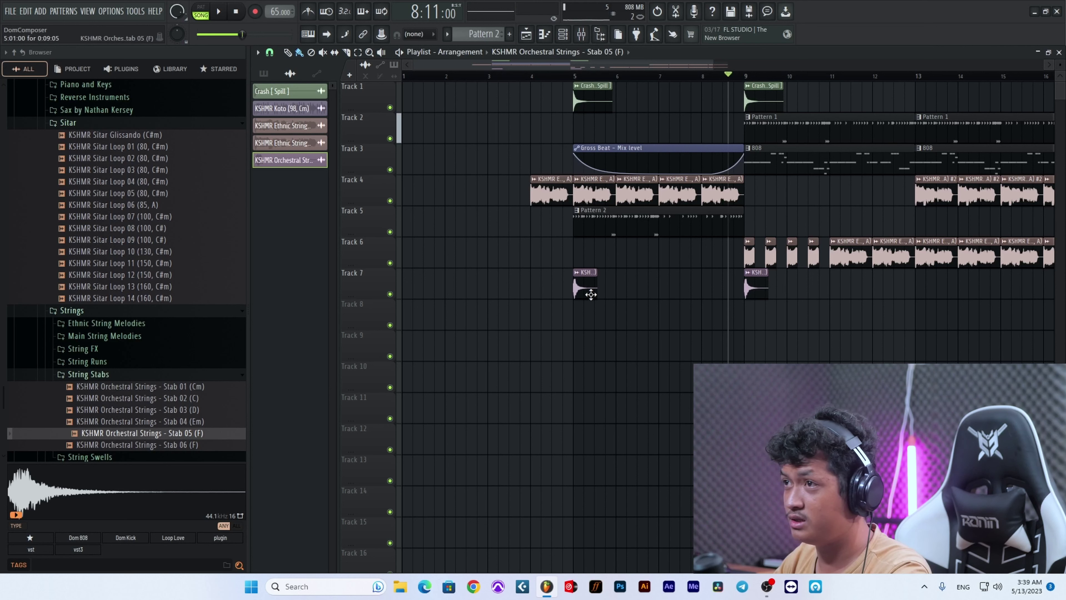
Step: Delete the Stab 05 (F) audio clip and load the same sample into the channel rack as a sampler channel
{"action": "right_click", "coordinate": [284, 162]}
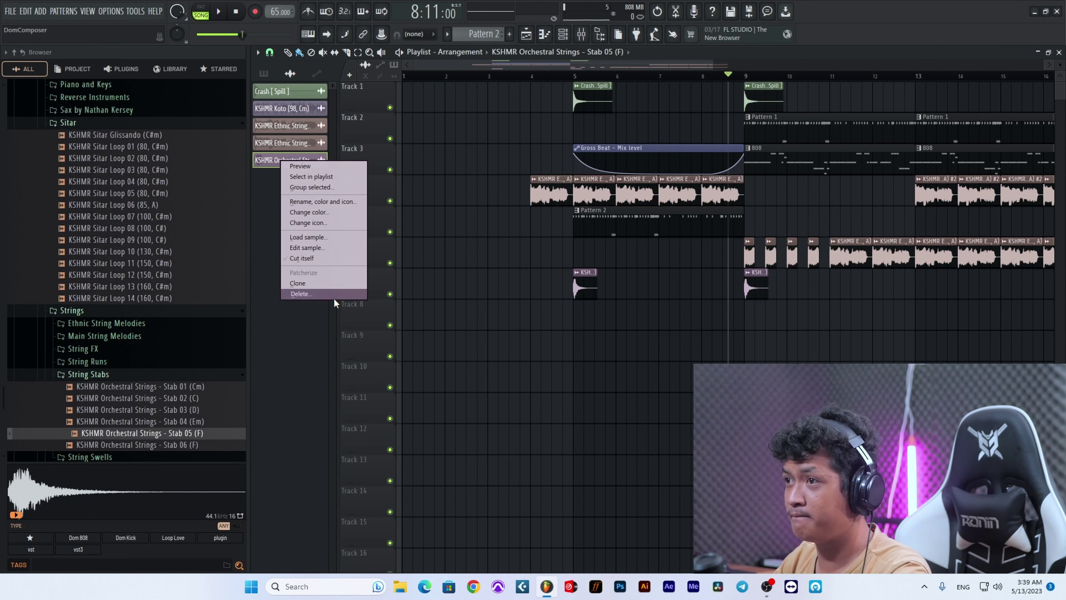
{"action": "left_click", "coordinate": [331, 294]}
{"action": "left_click", "coordinate": [562, 34]}
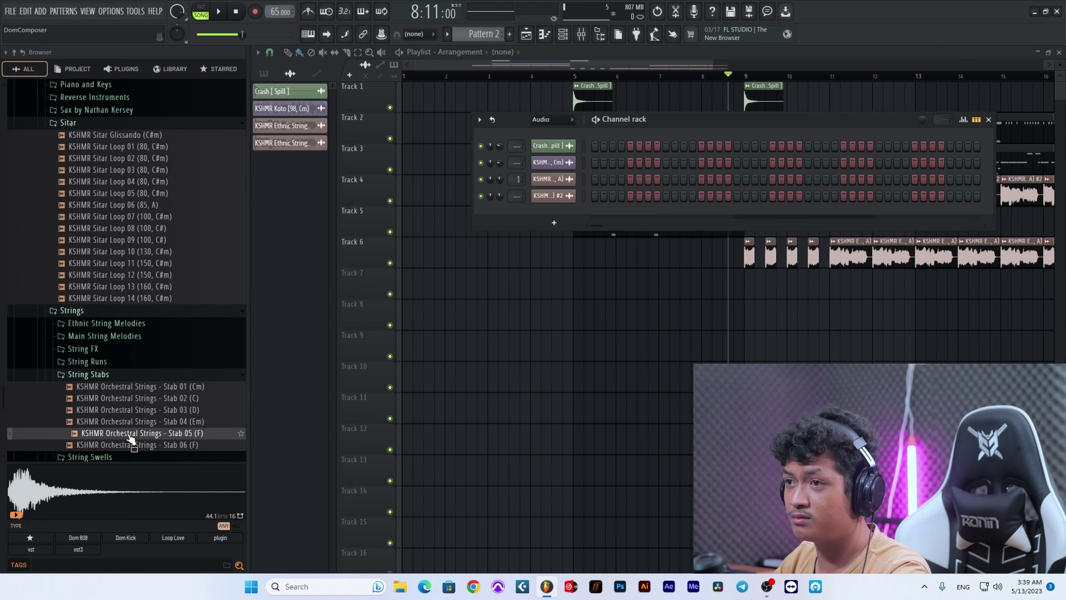
{"action": "left_click_drag", "start_coordinate": [104, 438], "coordinate": [556, 234]}
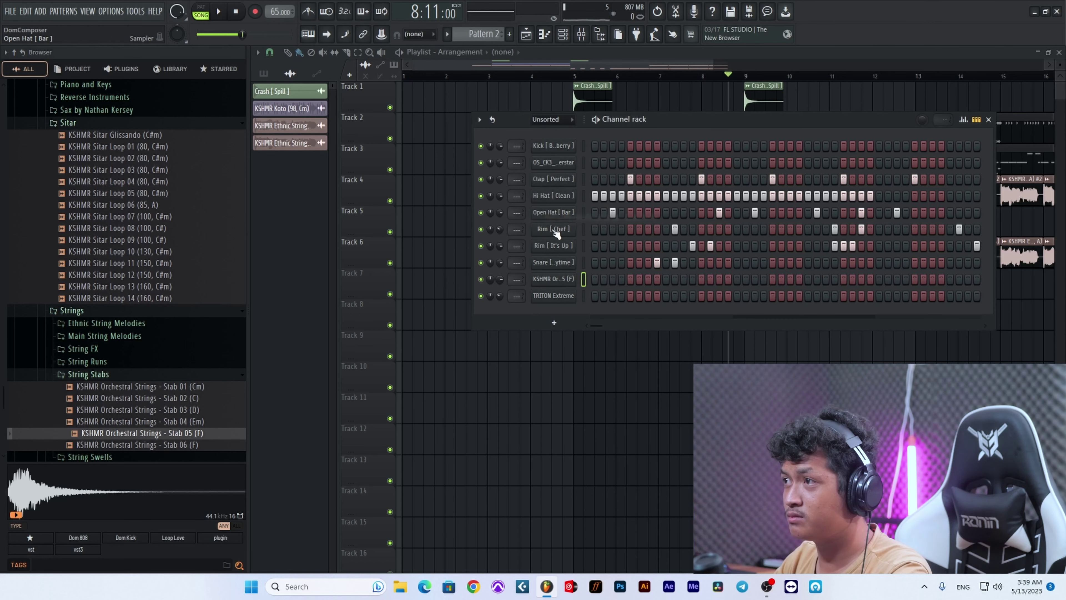
Step: Enable the volume envelope on the Stab 05 (F) sampler channel and set its root note to F5
{"action": "left_click", "coordinate": [553, 278]}
{"action": "left_click", "coordinate": [335, 165]}
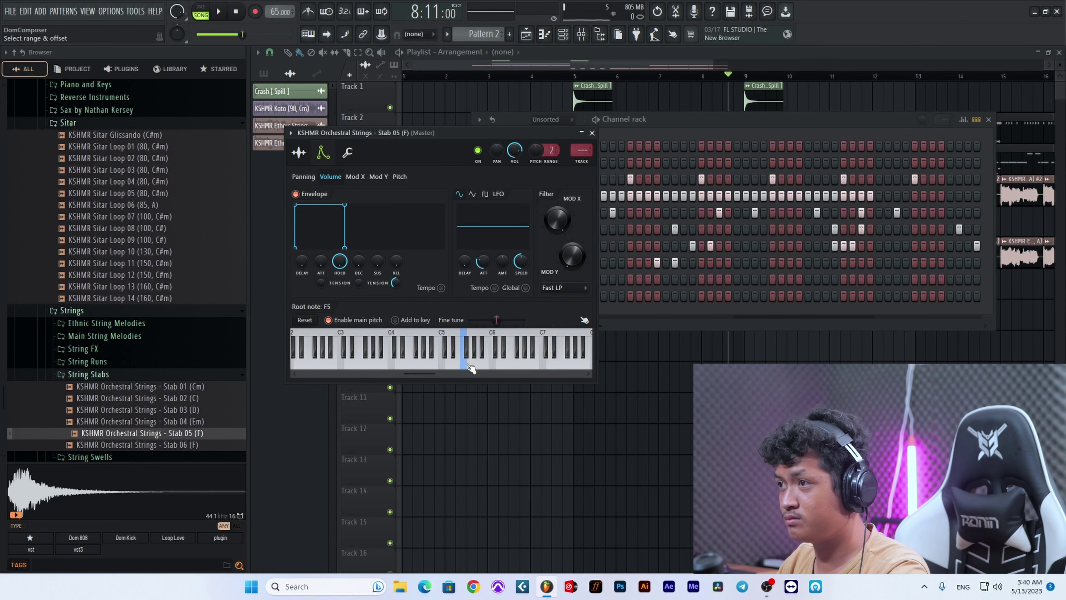
{"action": "left_click", "coordinate": [592, 133]}
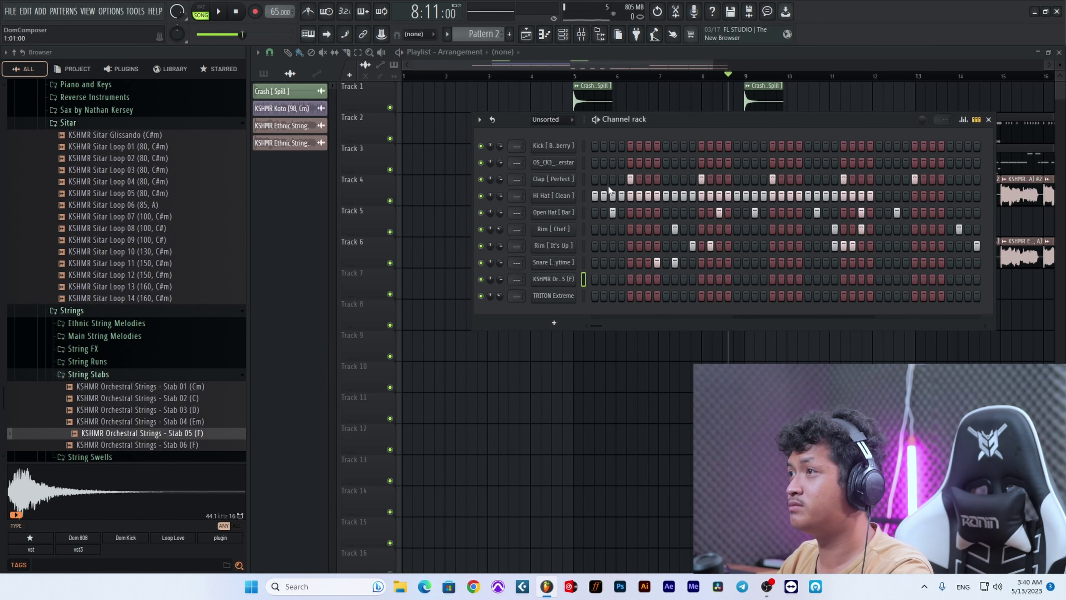
Step: Create a pattern named brass st for the stab channel with half-bar A5 notes at bars 1 and 2 and a short E5 before bar 2
{"action": "right_click", "coordinate": [566, 280]}
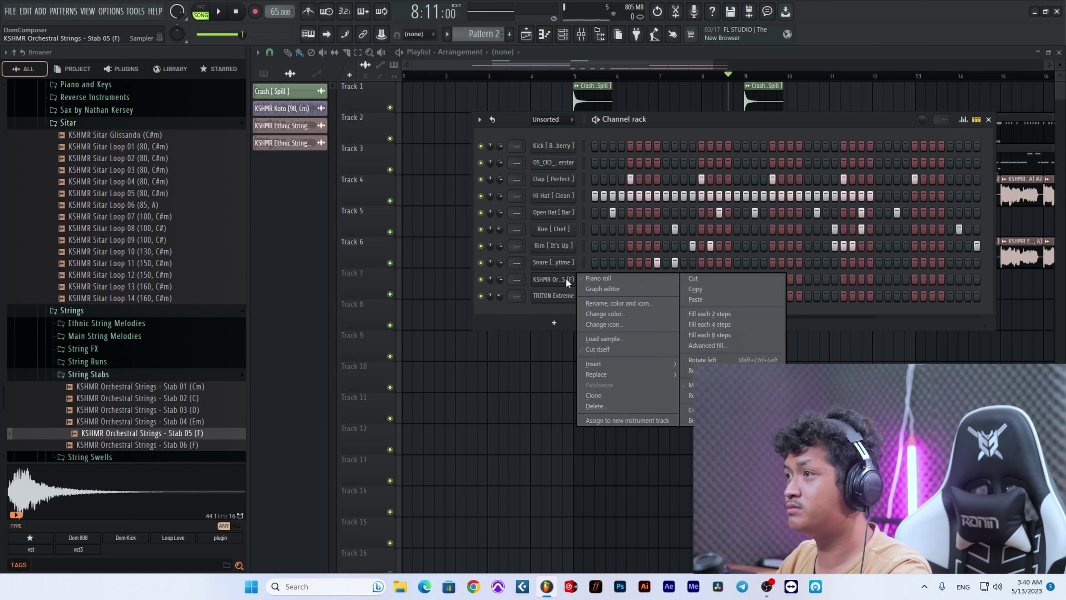
{"action": "left_click", "coordinate": [611, 279]}
{"action": "left_click", "coordinate": [509, 35]}
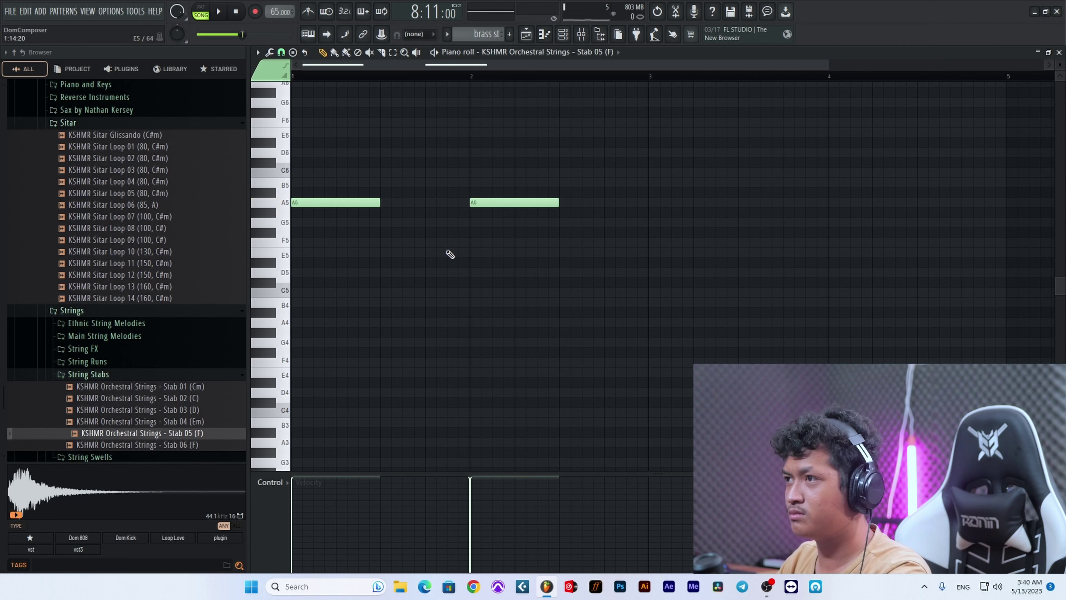
{"action": "left_click", "coordinate": [448, 252]}
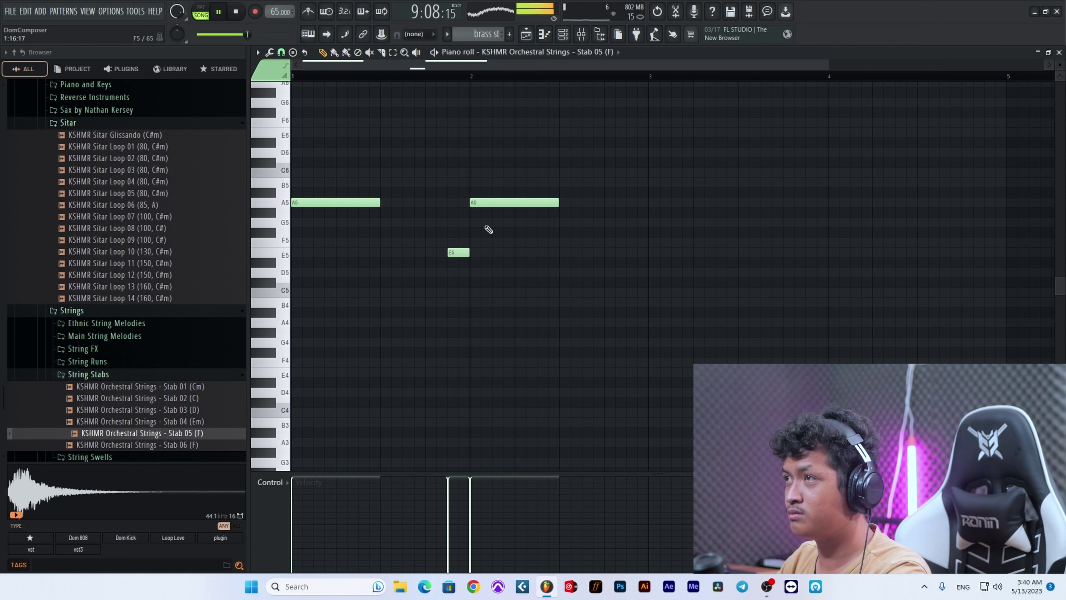
Step: Place the brass st pattern on Track 7 at bar 9 and play it with the main section
{"action": "left_click", "coordinate": [527, 34]}
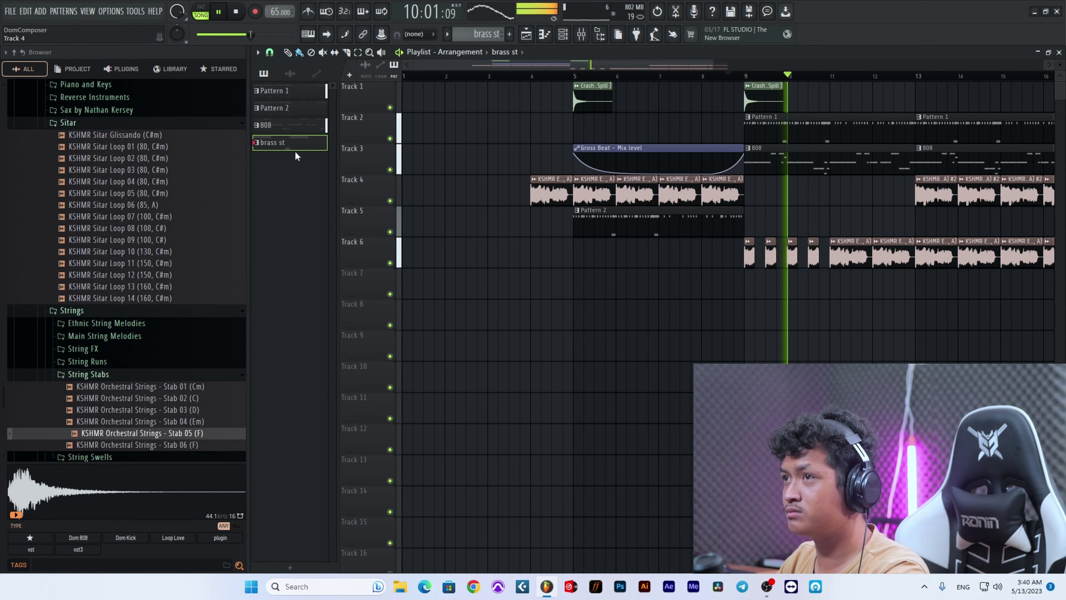
{"action": "left_click_drag", "start_coordinate": [273, 143], "coordinate": [745, 288]}
{"action": "key", "text": "space"}
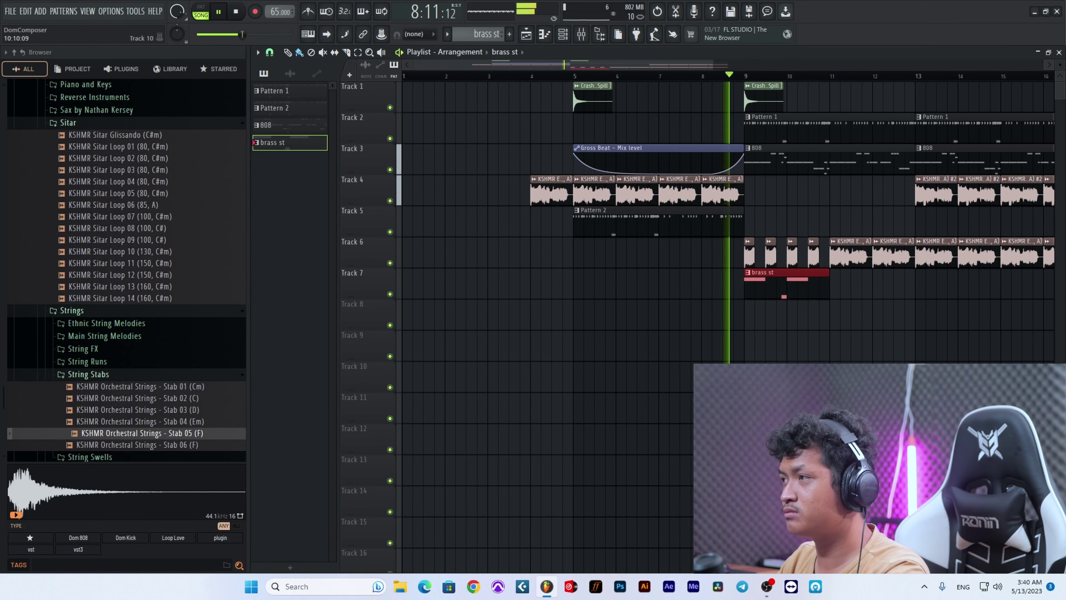
{"action": "scroll", "coordinate": [630, 290], "scroll_direction": "up", "scroll_amount": 6}
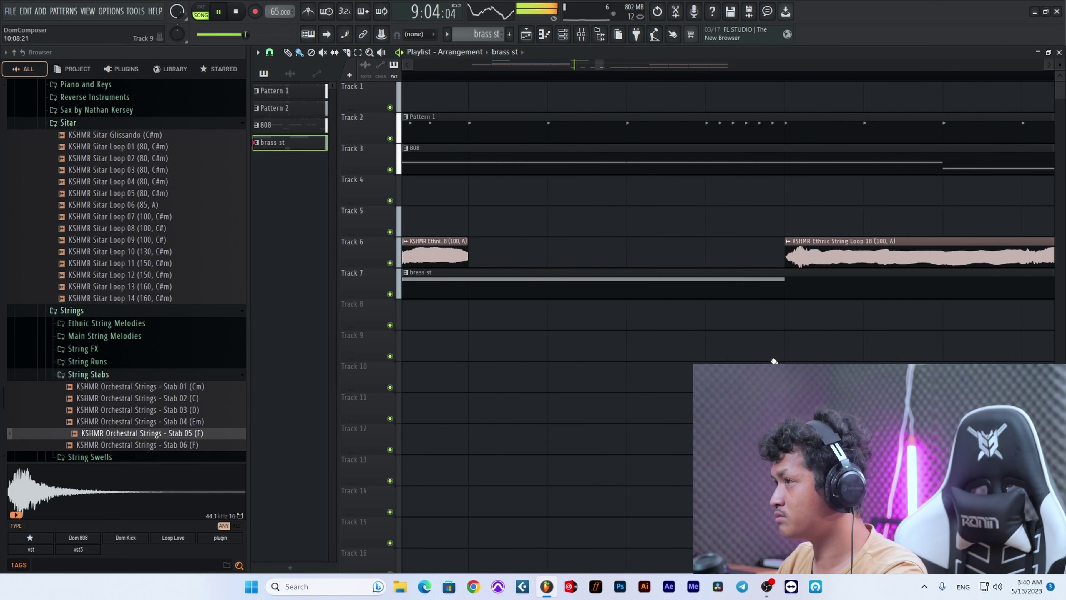
Step: Add short C#6 and B5 notes leading up to bar 3 in the brass st pattern and play the section
{"action": "double_click", "coordinate": [630, 290]}
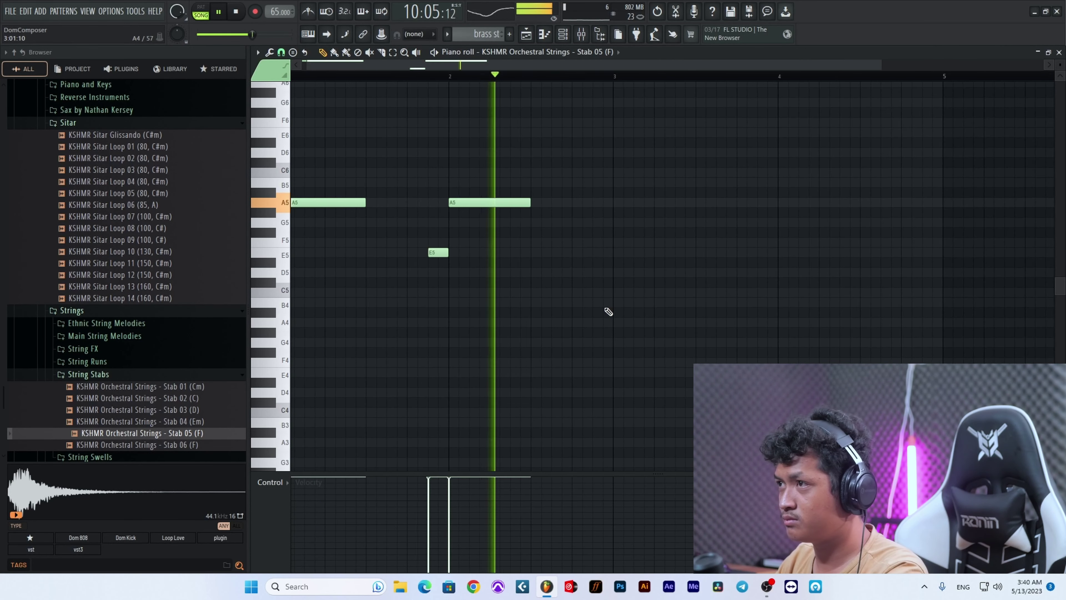
{"action": "left_click", "coordinate": [582, 203]}
{"action": "key", "text": "space"}
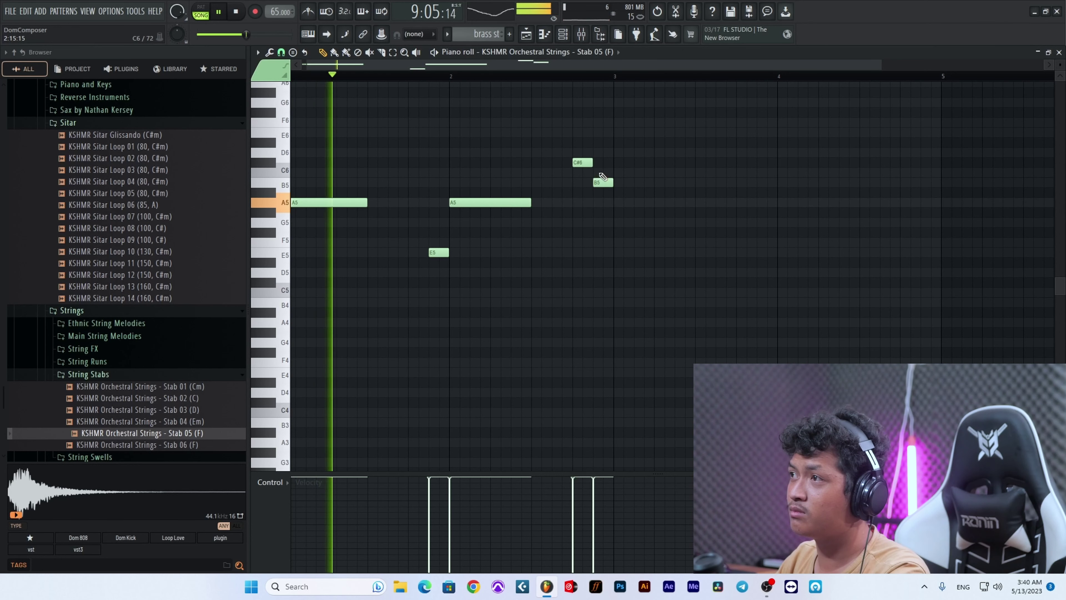
Step: Shift the two short notes before bar 3 one step earlier, set their pitches to E6 and B5, and play the section
{"action": "left_click_drag", "start_coordinate": [576, 159], "coordinate": [556, 129]}
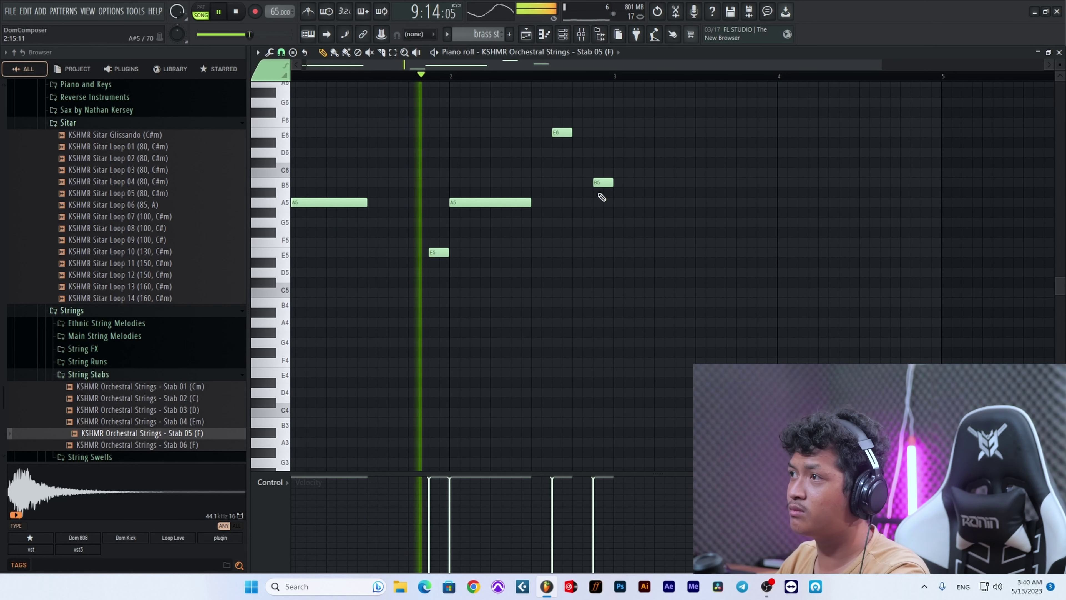
{"action": "left_click_drag", "start_coordinate": [600, 182], "coordinate": [582, 162]}
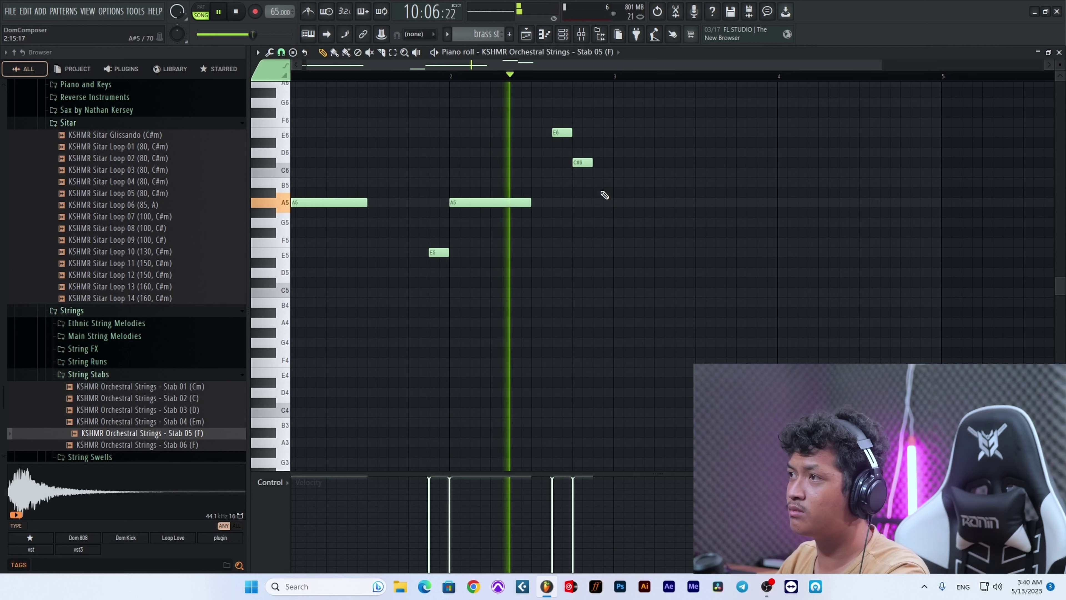
{"action": "key", "text": "space"}
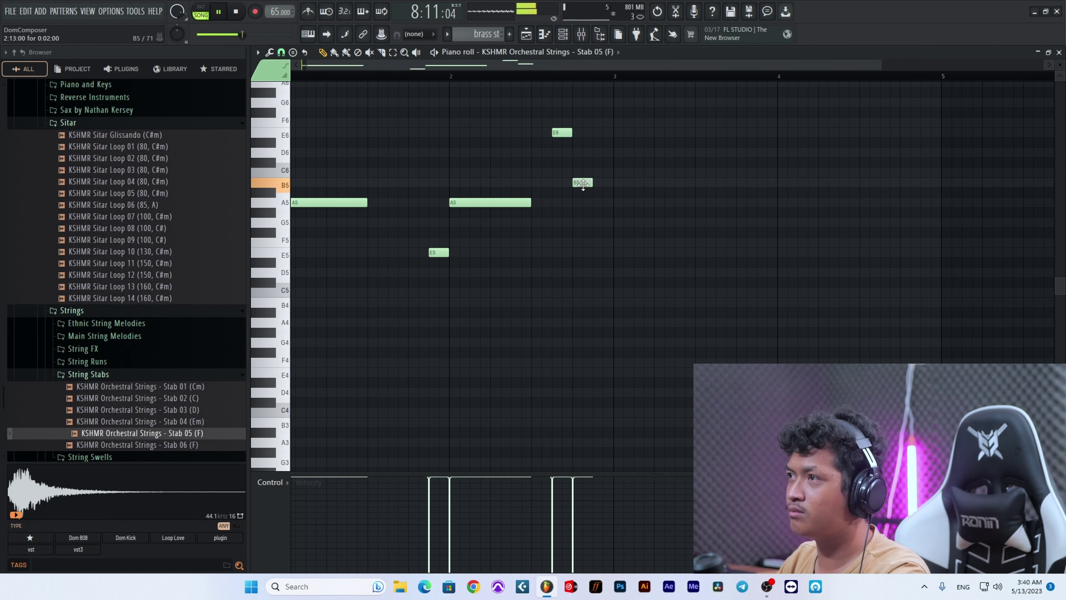
{"action": "scroll", "coordinate": [583, 214], "scroll_direction": "up", "scroll_amount": 8}
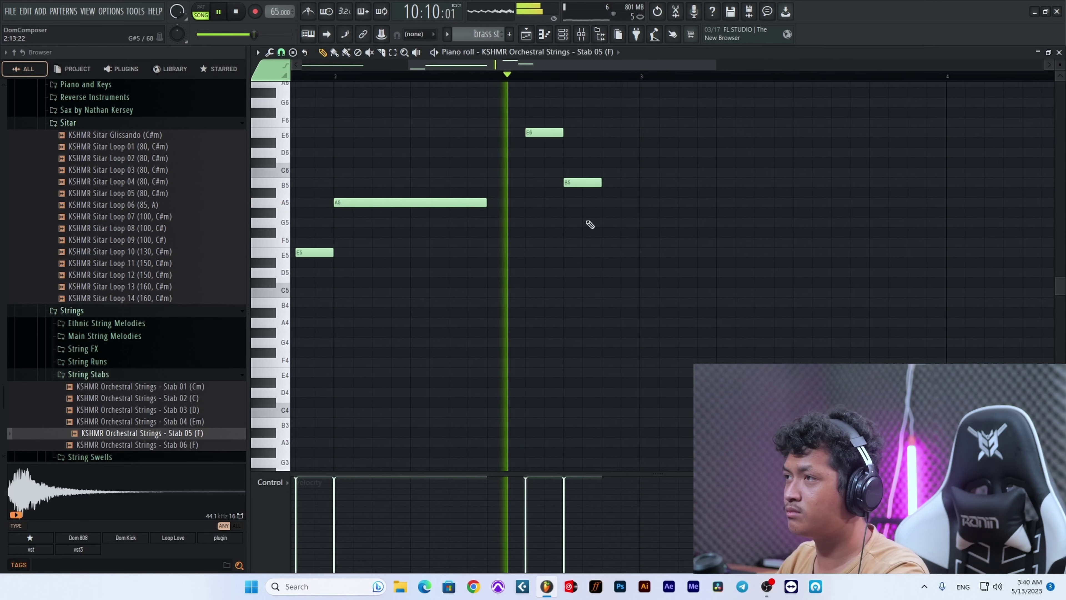
Step: Add a short E5 note directly before bar 3 in the brass st pattern and play the phrase
{"action": "scroll", "coordinate": [638, 258], "scroll_direction": "down", "scroll_amount": 3}
{"action": "key", "text": "space"}
{"action": "left_click", "coordinate": [550, 213]}
{"action": "left_click_drag", "start_coordinate": [549, 227], "coordinate": [554, 252]}
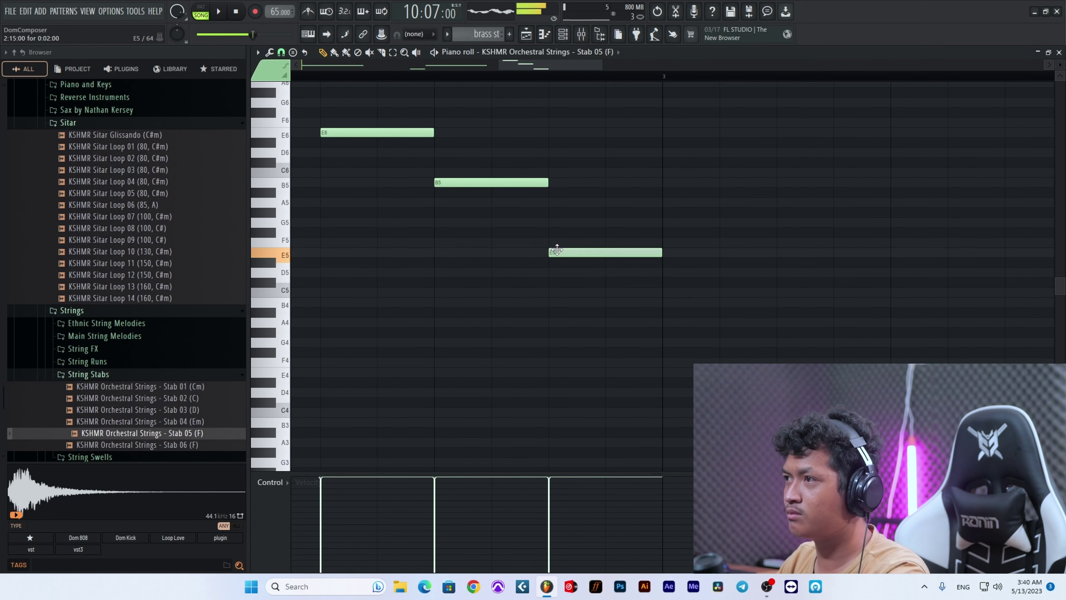
{"action": "scroll", "coordinate": [671, 243], "scroll_direction": "down", "scroll_amount": 2}
{"action": "key", "text": "space"}
{"action": "scroll", "coordinate": [701, 243], "scroll_direction": "down", "scroll_amount": 4}
{"action": "scroll", "coordinate": [692, 238], "scroll_direction": "up", "scroll_amount": 3}
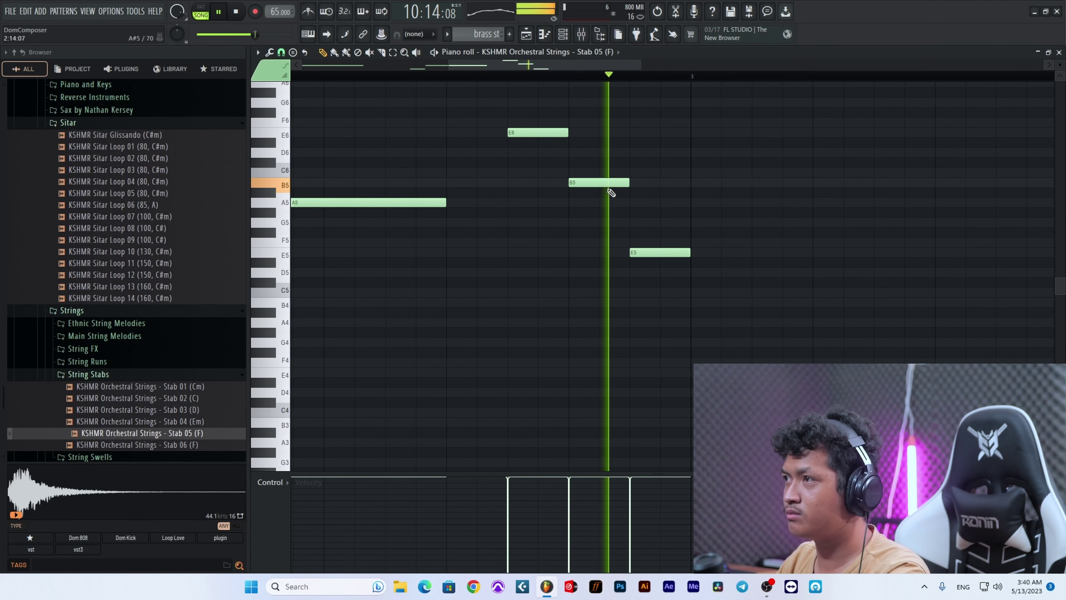
Step: Lower the short B5 note before bar 3 to A5 and play the phrase
{"action": "key", "text": "space"}
{"action": "left_click_drag", "start_coordinate": [605, 185], "coordinate": [606, 205]}
{"action": "key", "text": "space"}
{"action": "scroll", "coordinate": [773, 273], "scroll_direction": "up", "scroll_amount": 4}
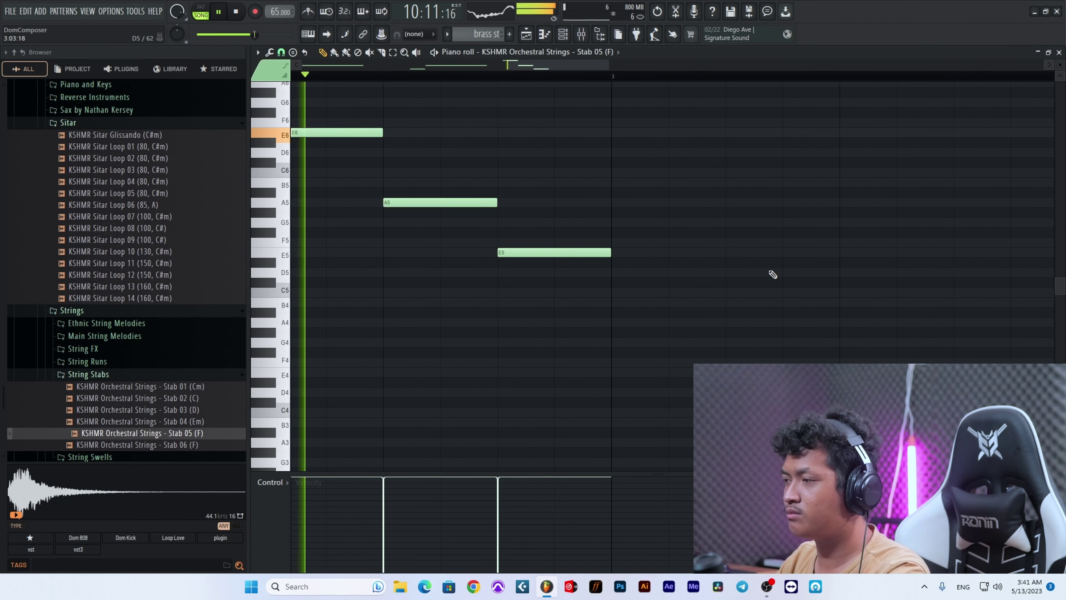
{"action": "scroll", "coordinate": [766, 272], "scroll_direction": "down", "scroll_amount": 2}
{"action": "scroll", "coordinate": [768, 276], "scroll_direction": "down", "scroll_amount": 5}
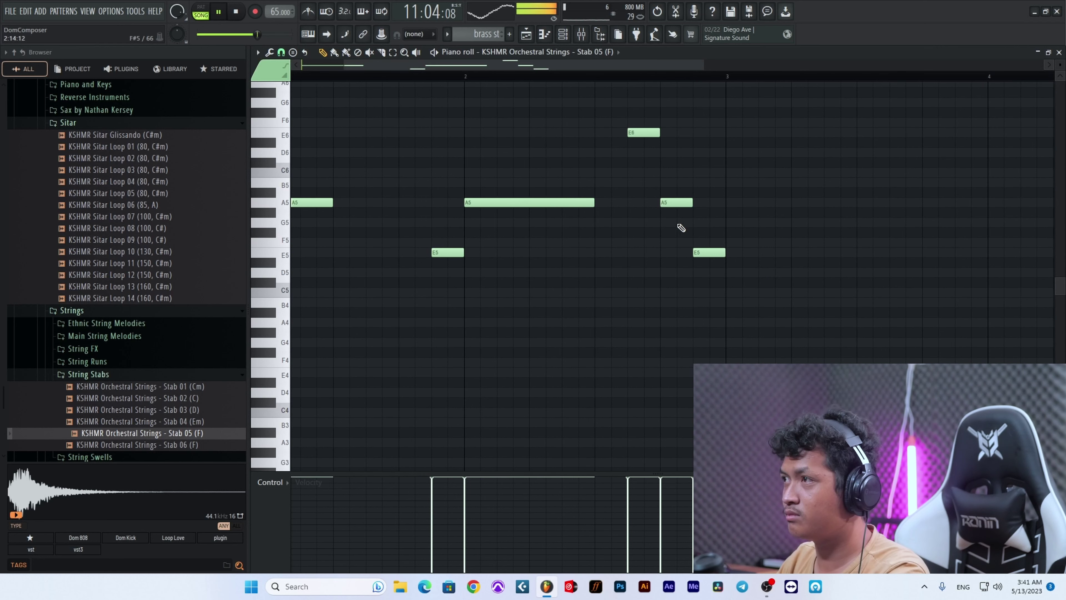
Step: Select all notes of the brass st pattern, reduce their velocity equally, and stop playback
{"action": "key", "text": "ctrl+a"}
{"action": "right_click", "coordinate": [640, 340]}
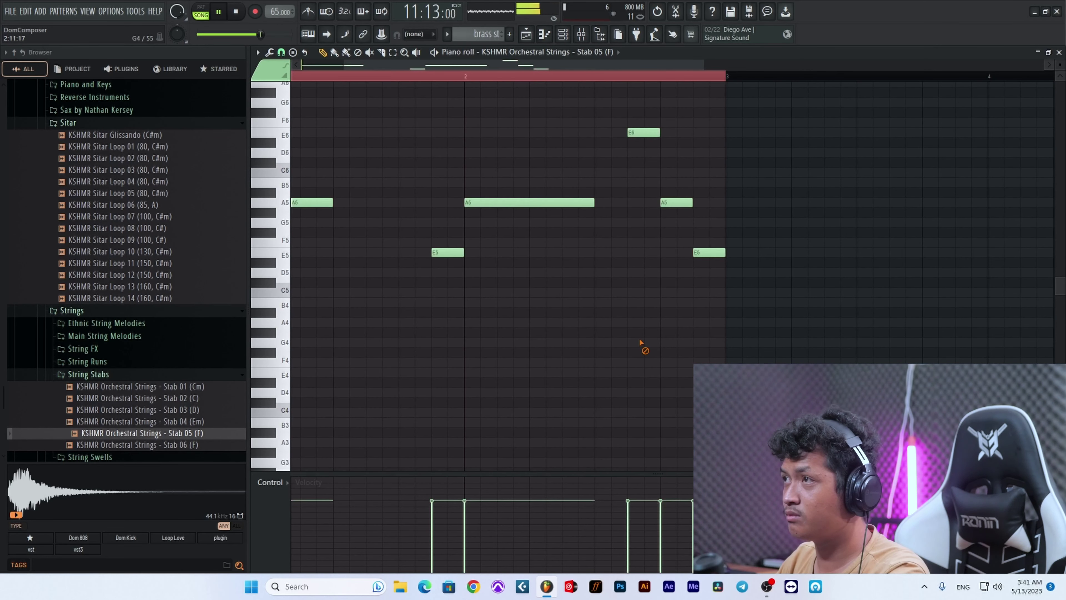
{"action": "left_click", "coordinate": [563, 34]}
{"action": "right_click", "coordinate": [576, 377]}
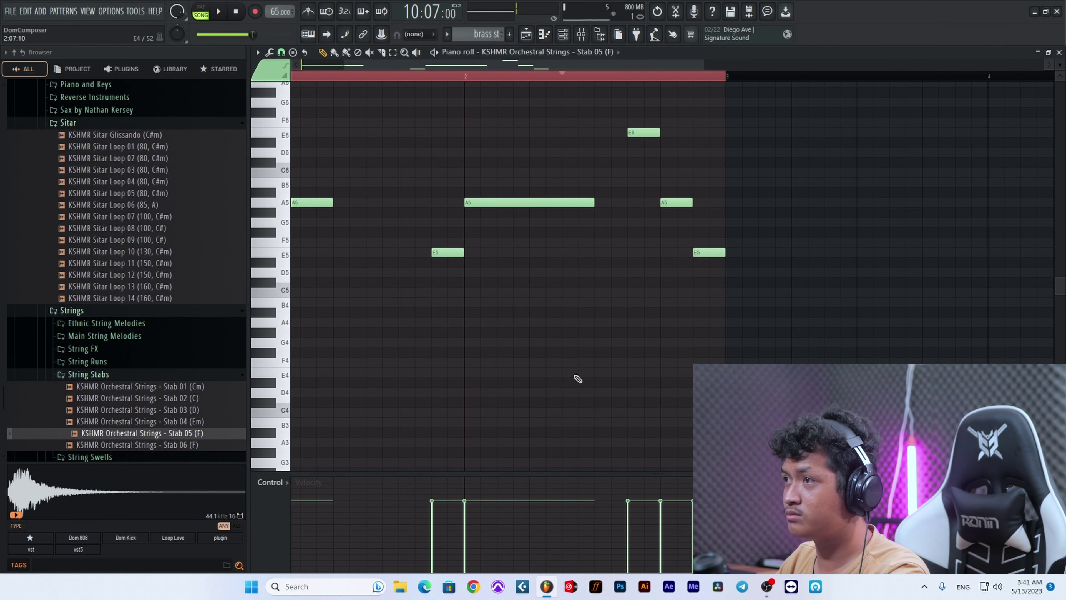
Step: Duplicate the two-bar phrase to bars 3 and 4, remove the copy's short A5 note near bar 5, and play it
{"action": "scroll", "coordinate": [725, 351], "scroll_direction": "down", "scroll_amount": 5}
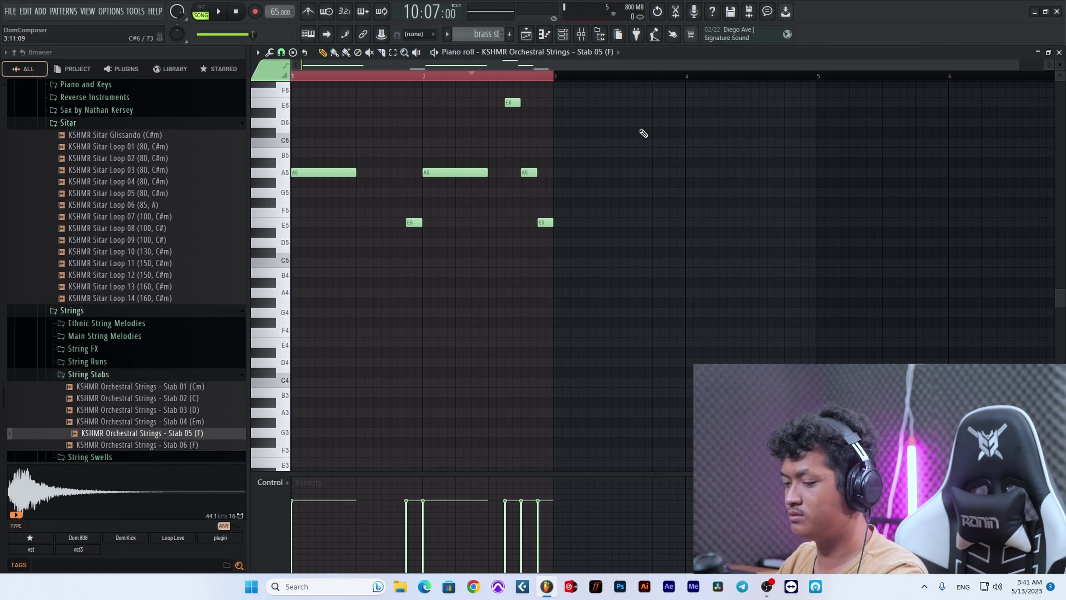
{"action": "key", "text": "ctrl+b"}
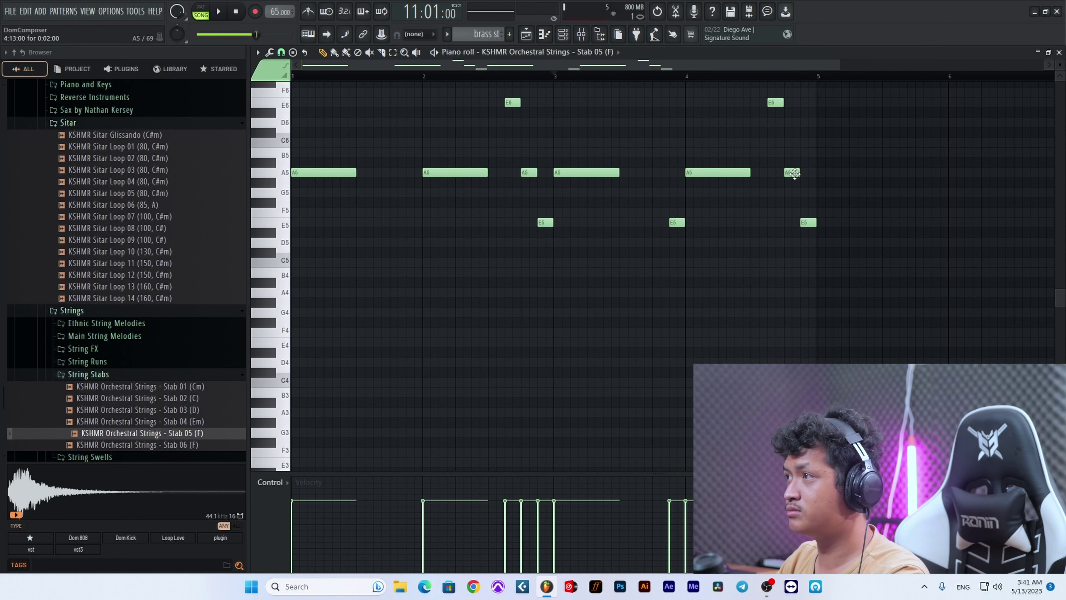
{"action": "key", "text": "space"}
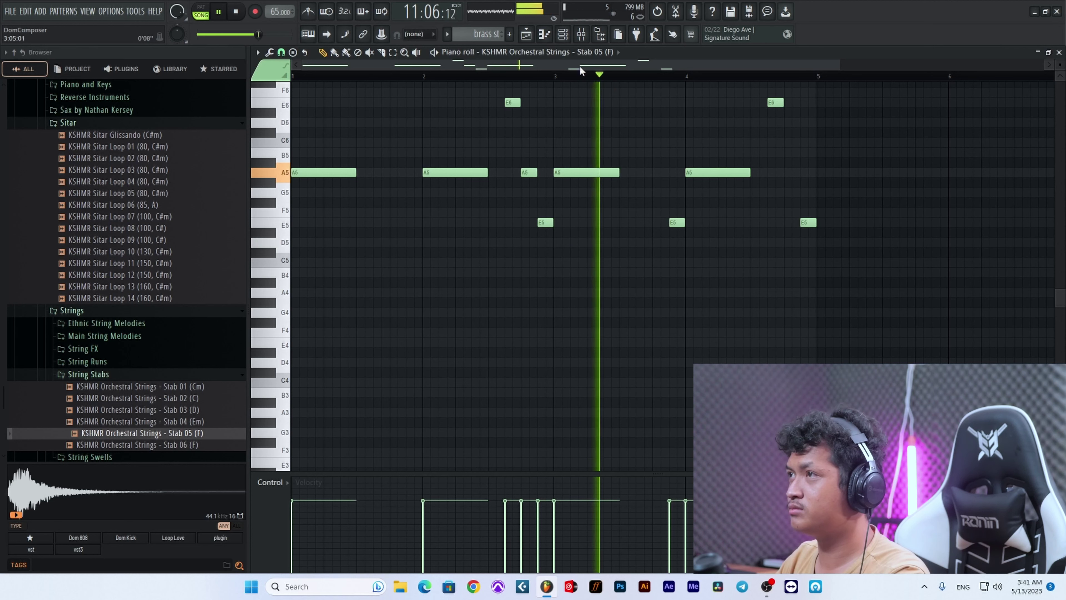
Step: Set the Stab 05 (F) channel's volume to about 37% and listen to the arrangement in the playlist
{"action": "left_click", "coordinate": [562, 35]}
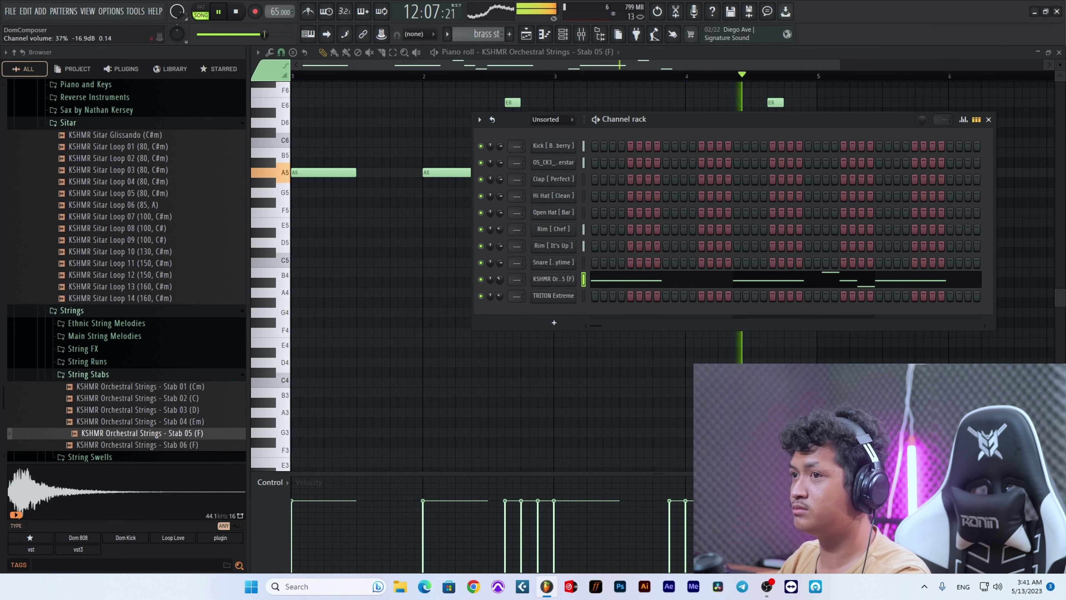
{"action": "left_click", "coordinate": [531, 36]}
{"action": "scroll", "coordinate": [812, 359], "scroll_direction": "down", "scroll_amount": 12}
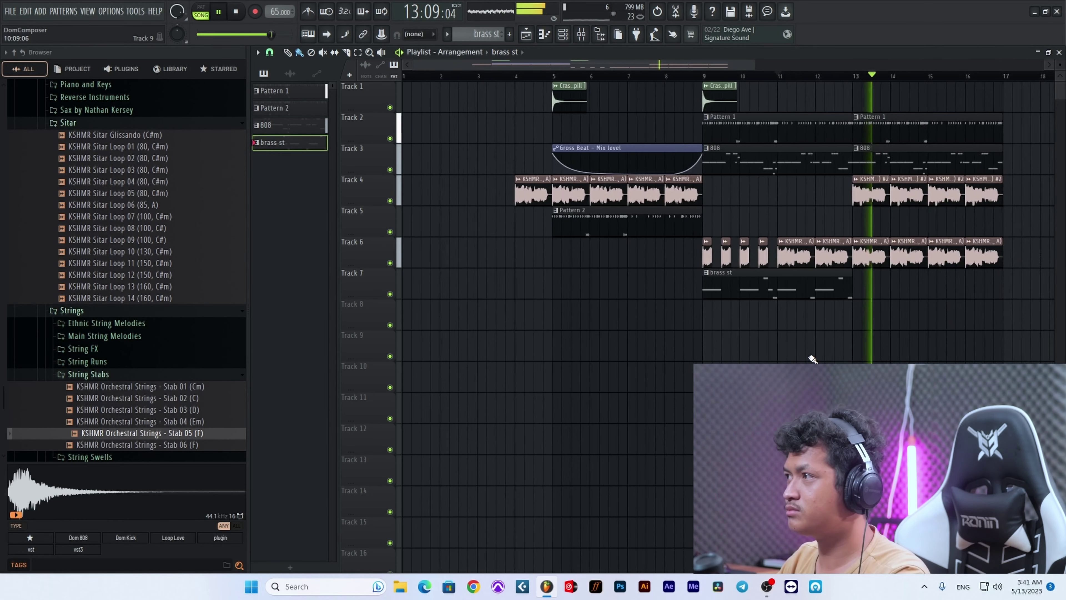
{"action": "scroll", "coordinate": [812, 359], "scroll_direction": "up", "scroll_amount": 10}
{"action": "scroll", "coordinate": [814, 346], "scroll_direction": "down", "scroll_amount": 12}
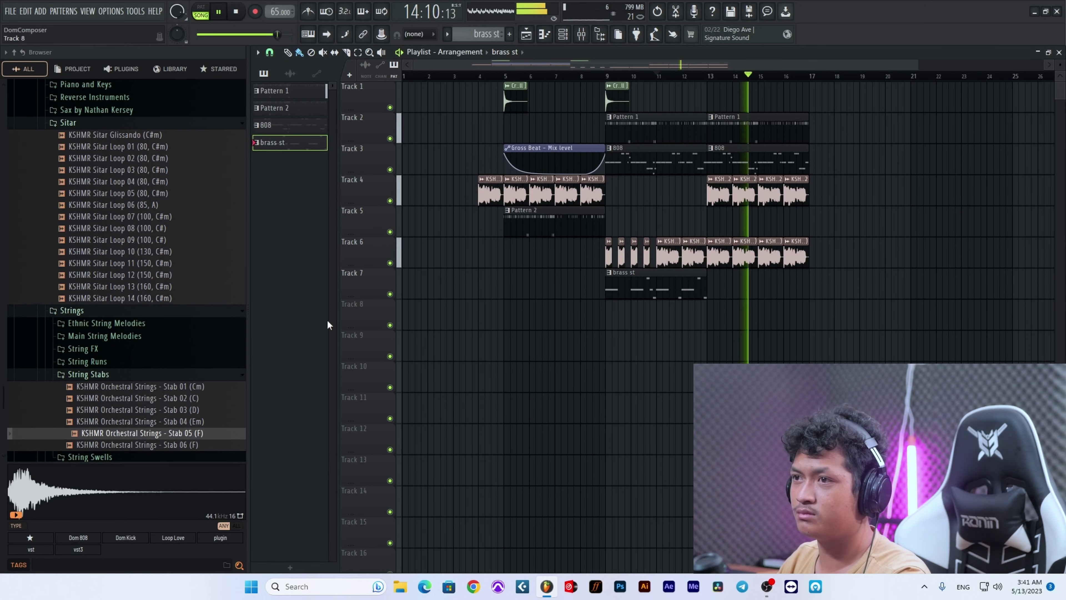
Step: Audition the fall, rise and horror tremolo samples in the KSHMR String FX folder
{"action": "key", "text": "space"}
{"action": "left_click", "coordinate": [83, 348]}
{"action": "left_click", "coordinate": [143, 339]}
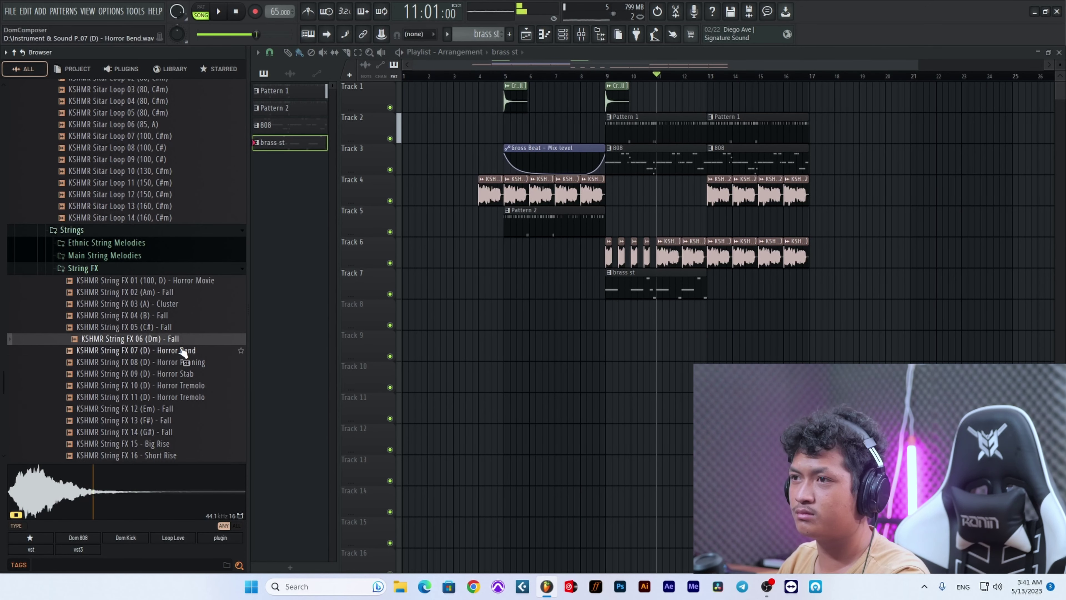
{"action": "left_click", "coordinate": [173, 331]}
{"action": "left_click", "coordinate": [174, 421]}
{"action": "scroll", "coordinate": [174, 422], "scroll_direction": "down", "scroll_amount": 3}
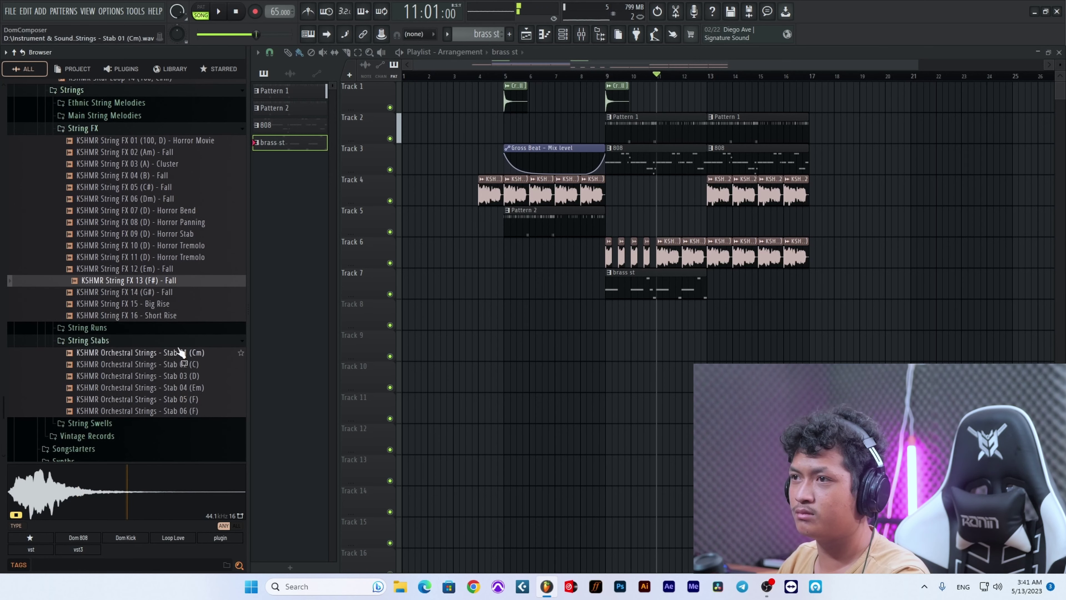
{"action": "left_click", "coordinate": [170, 303]}
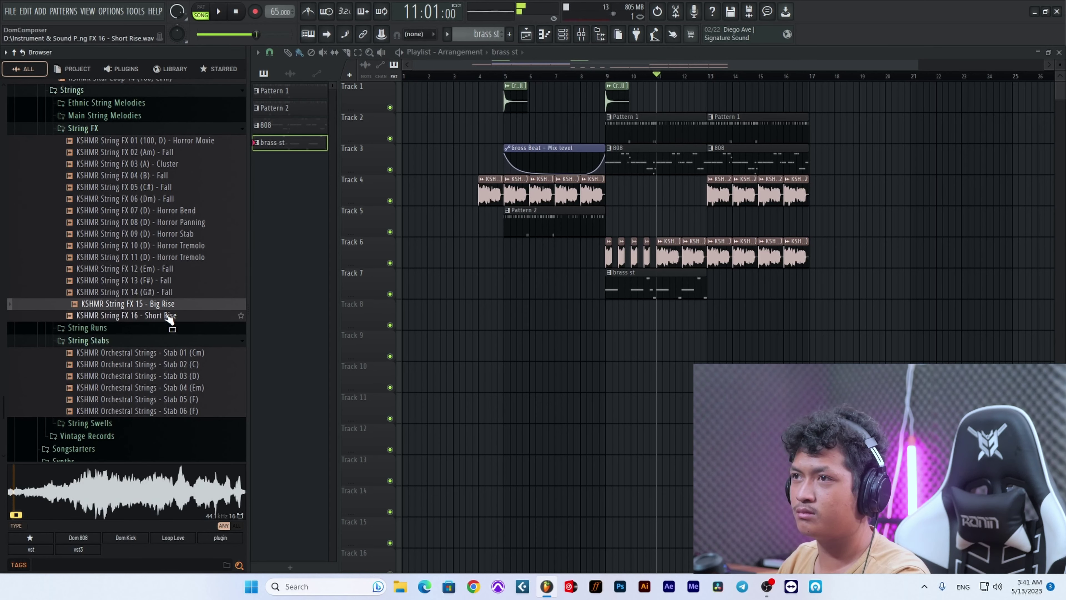
{"action": "left_click", "coordinate": [168, 315]}
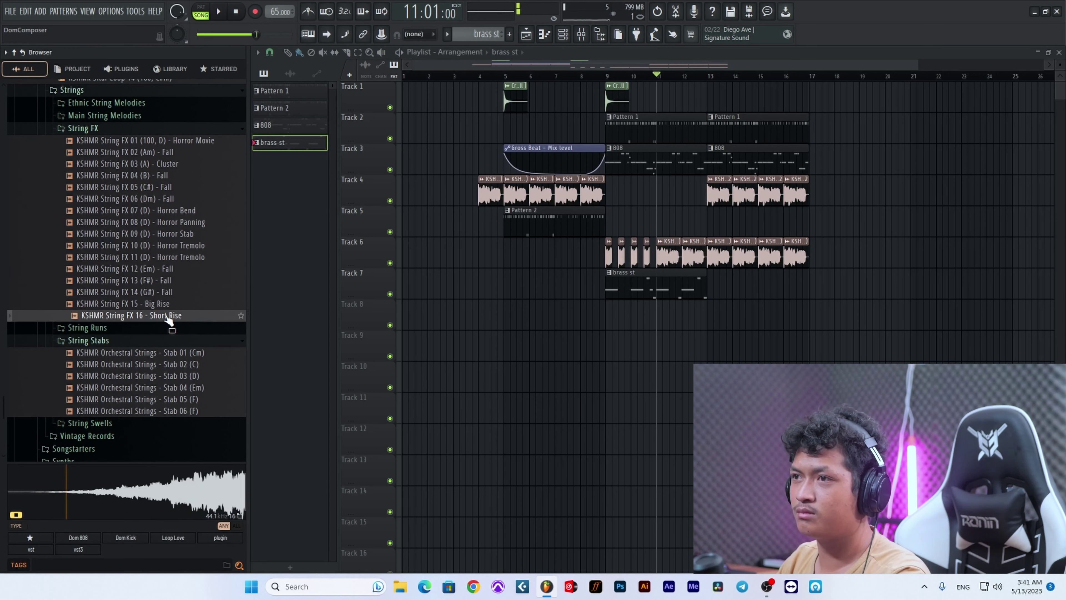
{"action": "left_click", "coordinate": [172, 256]}
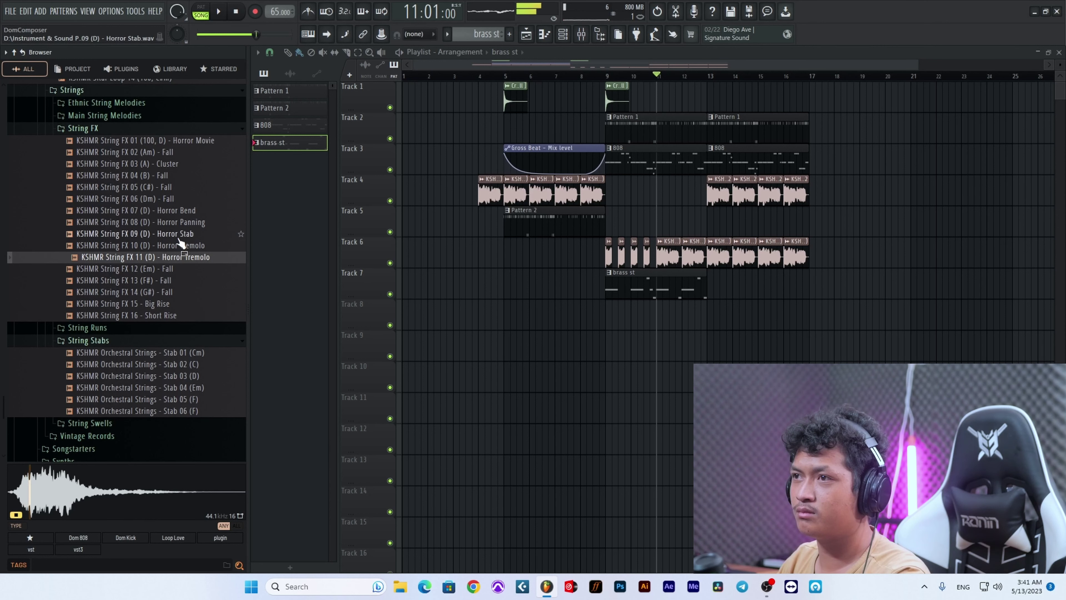
Step: Place the KSHMR String FX 09 (D) - Horror Stab sample on Track 6 at 3:09:00 and play it with the intro
{"action": "left_click", "coordinate": [187, 234]}
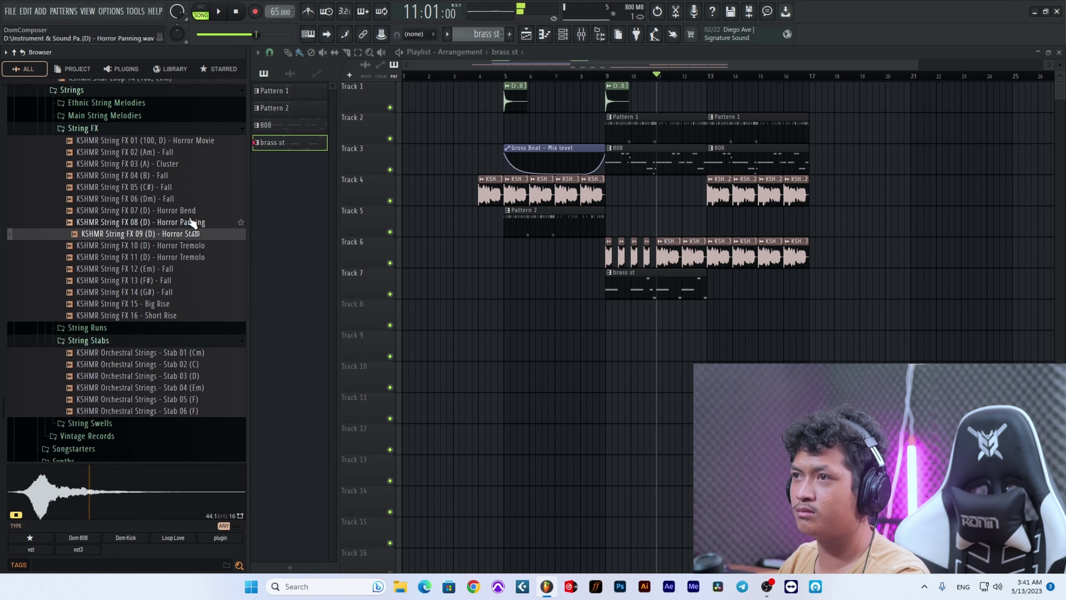
{"action": "left_click_drag", "start_coordinate": [194, 239], "coordinate": [478, 257]}
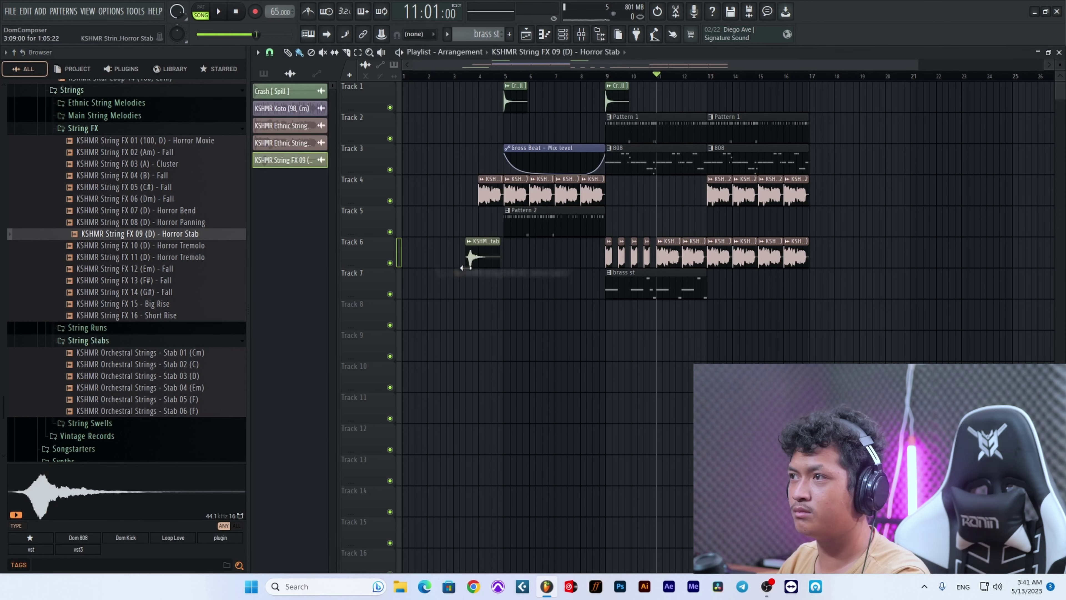
{"action": "scroll", "coordinate": [504, 258], "scroll_direction": "up", "scroll_amount": 4}
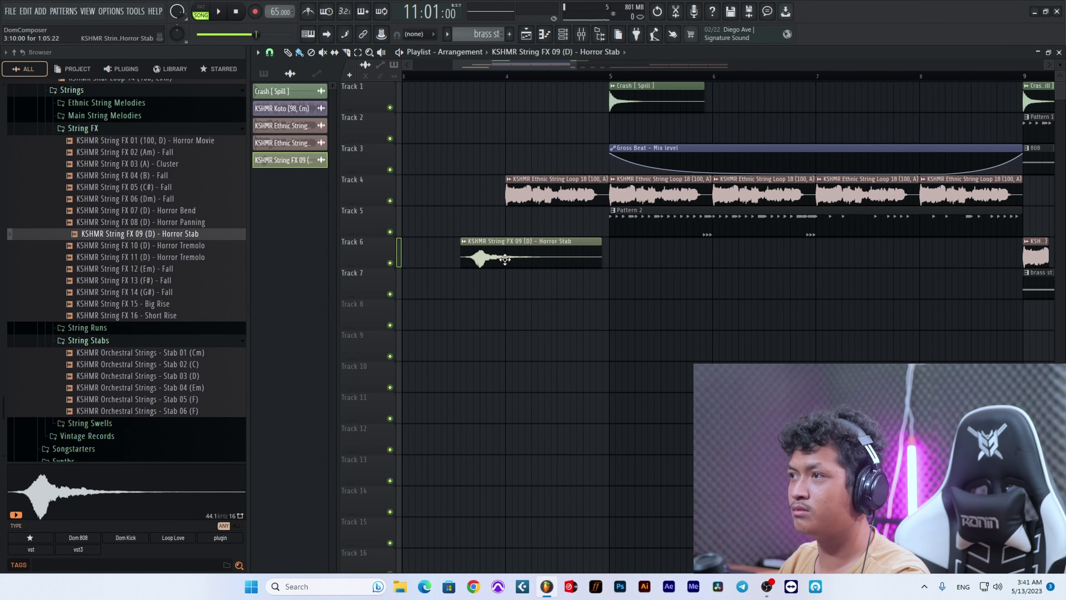
{"action": "key", "text": "space"}
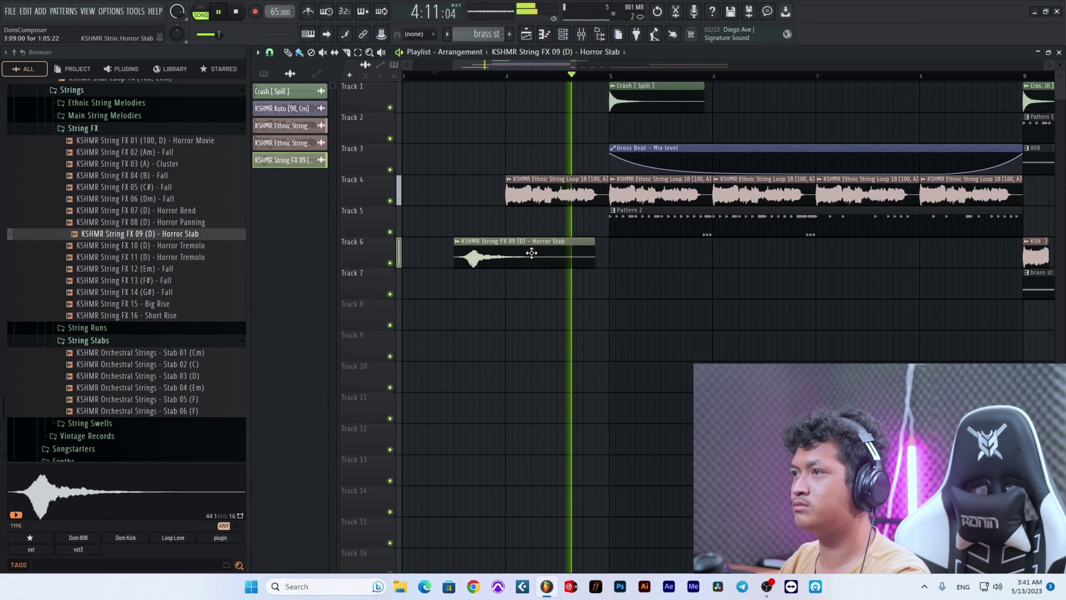
{"action": "key", "text": "space"}
Step: Pitch the Horror Stab audio clip down to -300 cents and play the intro
{"action": "double_click", "coordinate": [521, 253]}
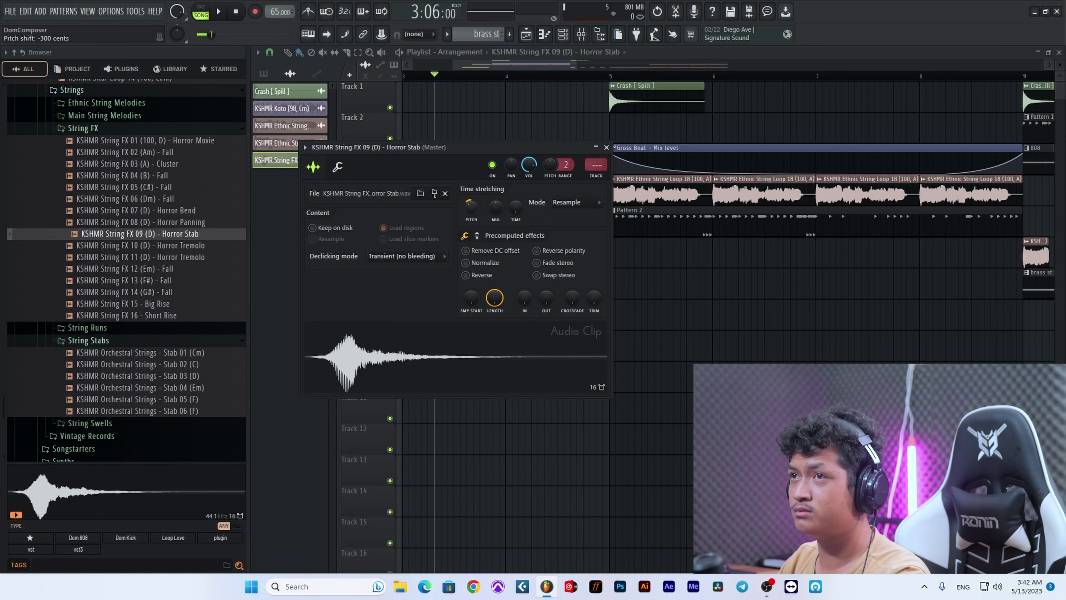
{"action": "key", "text": "Escape"}
{"action": "key", "text": "space"}
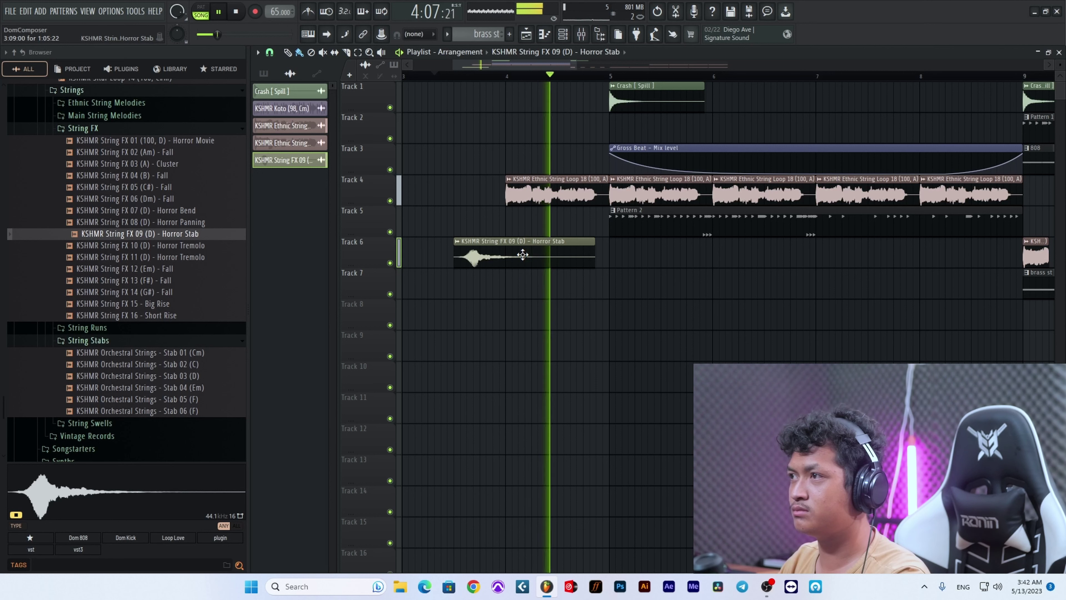
{"action": "scroll", "coordinate": [747, 290], "scroll_direction": "down", "scroll_amount": 4}
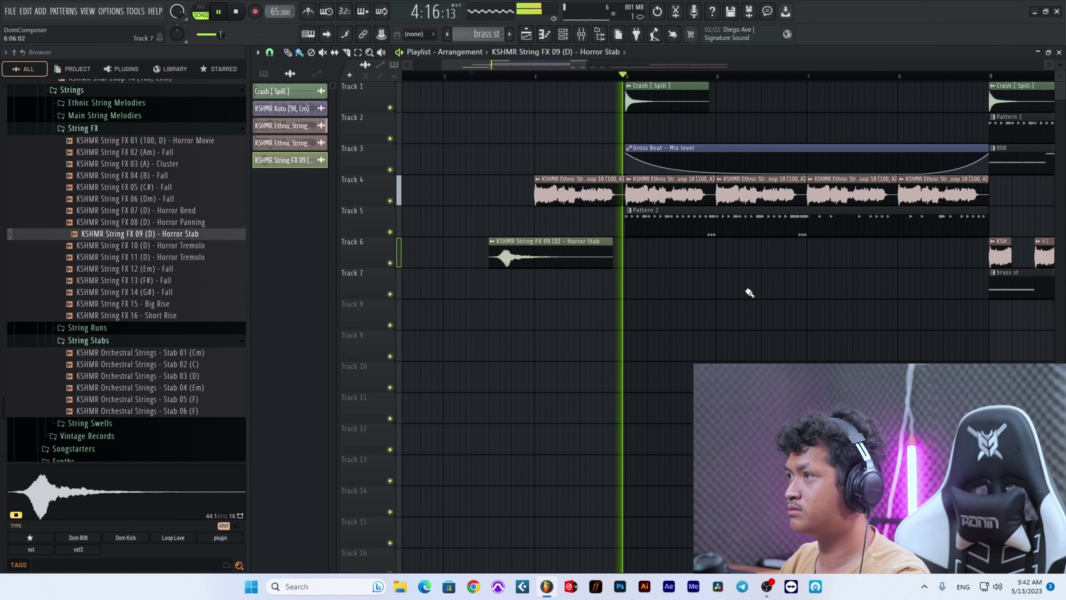
{"action": "key", "text": "space"}
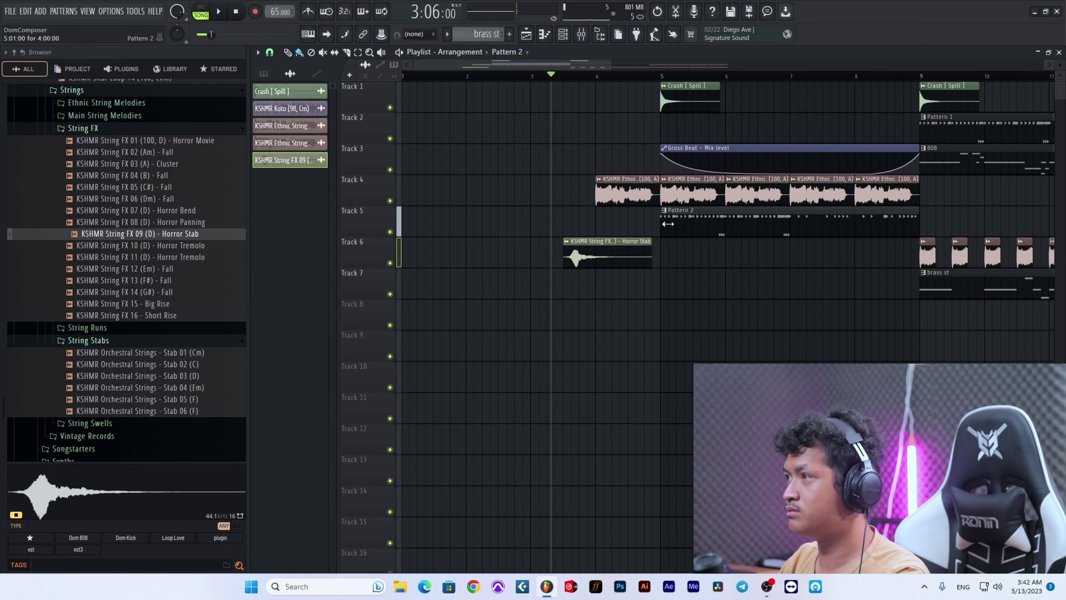
Step: Trim the start of Pattern 2 on Track 5 to bar 7, copy brass st to Track 7 at bar 5, and play the intro
{"action": "left_click_drag", "start_coordinate": [668, 224], "coordinate": [790, 224]}
{"action": "key", "text": "space"}
{"action": "left_click_drag", "start_coordinate": [934, 283], "coordinate": [676, 277]}
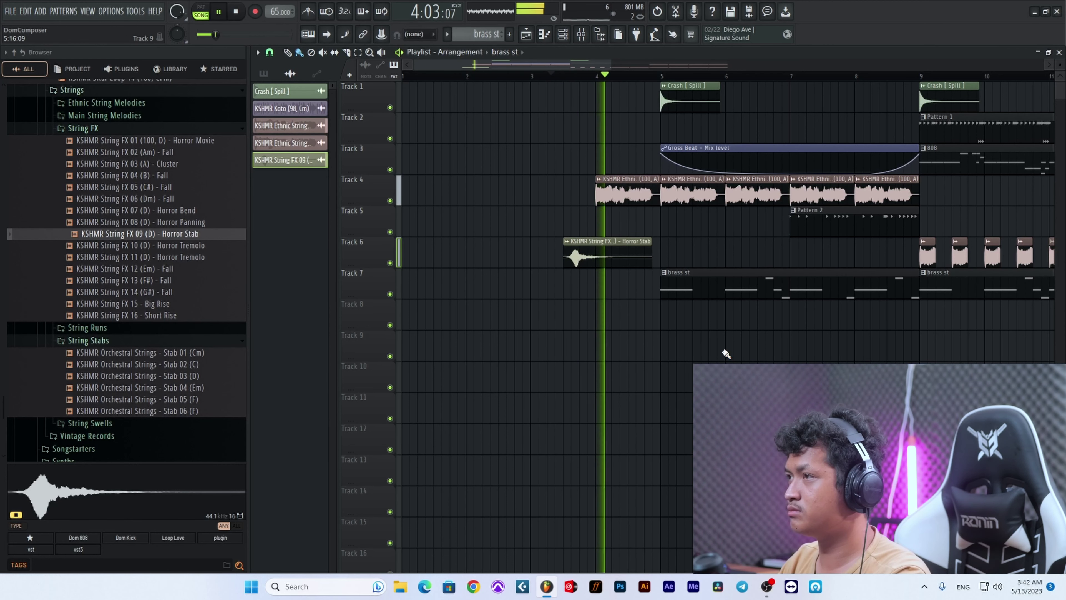
{"action": "key", "text": "space"}
Step: Create a rising volume automation clip for the first Ethnic String Loop 18 clip at bar 4 and play it
{"action": "left_click", "coordinate": [599, 179]}
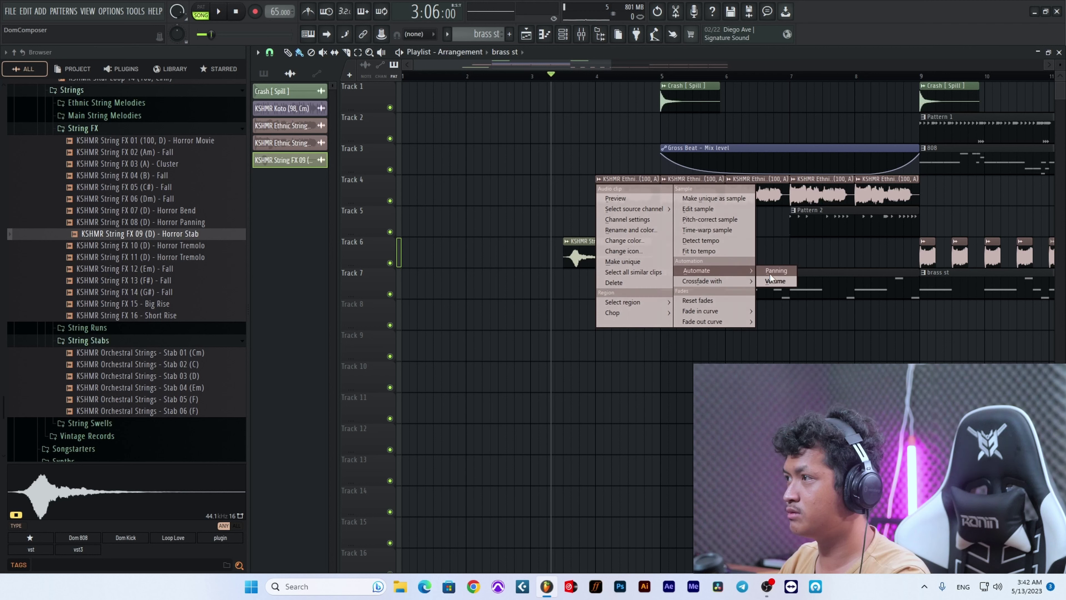
{"action": "left_click", "coordinate": [772, 281]}
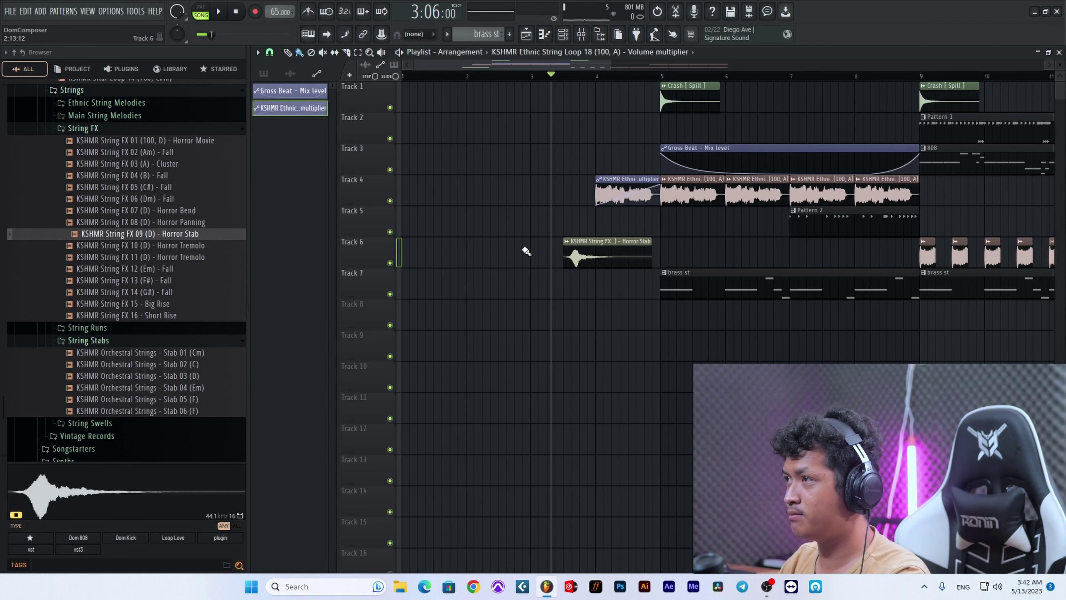
{"action": "key", "text": "space"}
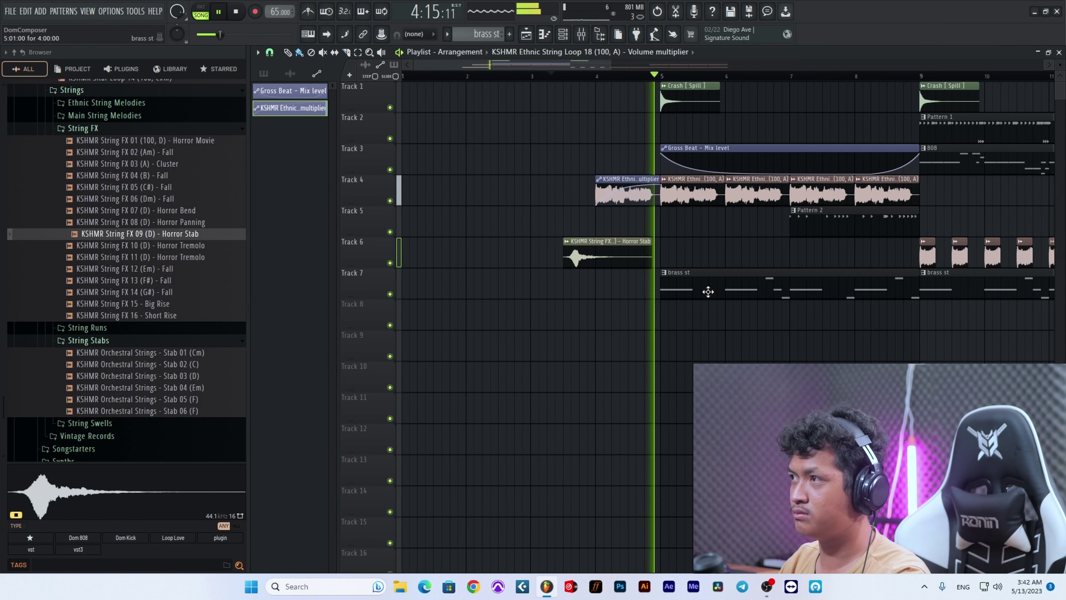
Step: Add a one-bar brass st clip on Track 7 at bar 4 and a second Horror Stab clip on Track 6 just before bar 5
{"action": "left_click_drag", "start_coordinate": [708, 291], "coordinate": [633, 333]}
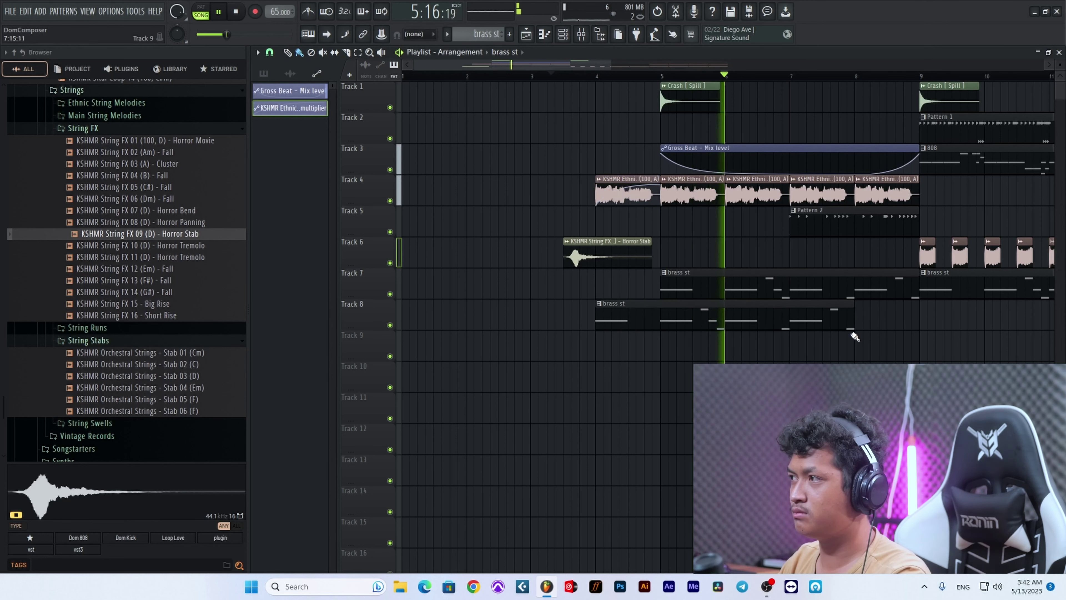
{"action": "left_click_drag", "start_coordinate": [852, 324], "coordinate": [687, 257]}
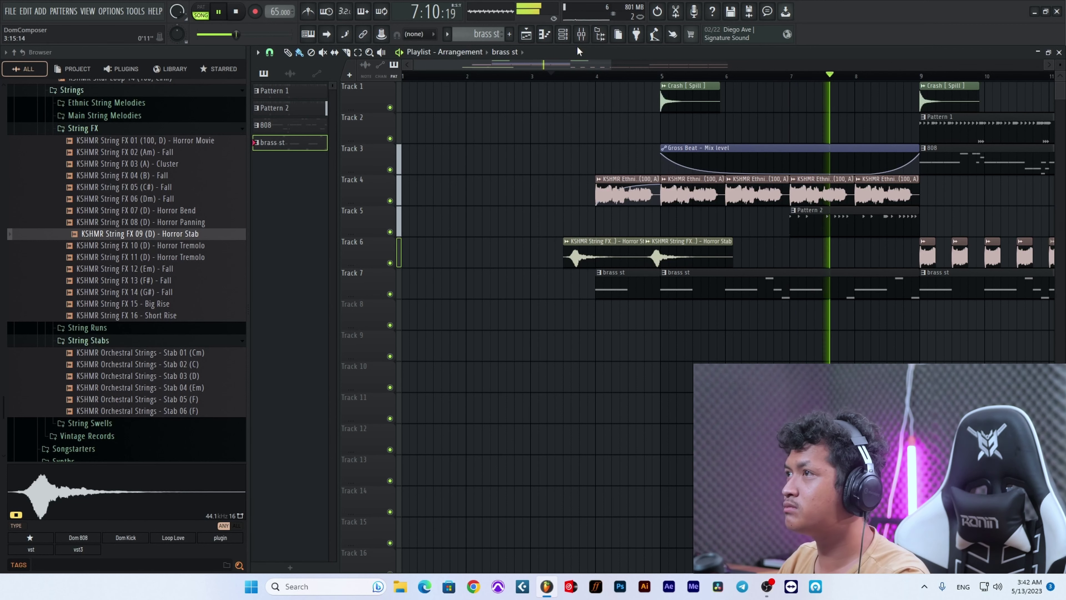
Step: Show all channels, set the KSHMR Orchestral Strings Stab 05 channel volume to 58%, and play the intro from around bar 3
{"action": "left_click", "coordinate": [571, 34]}
{"action": "left_click", "coordinate": [552, 119]}
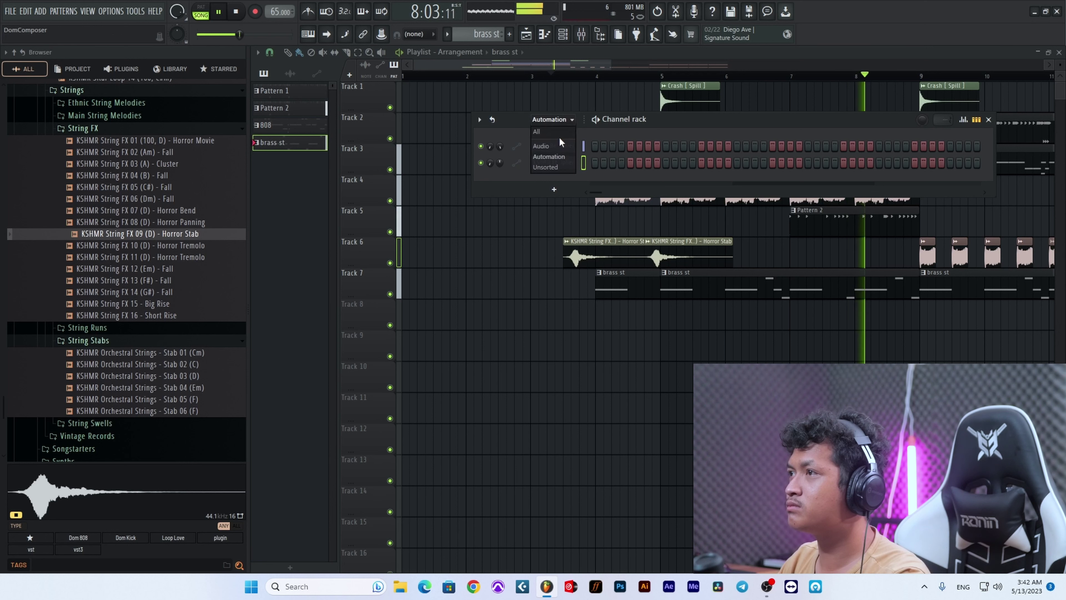
{"action": "left_click", "coordinate": [564, 133]}
{"action": "left_click", "coordinate": [558, 348]}
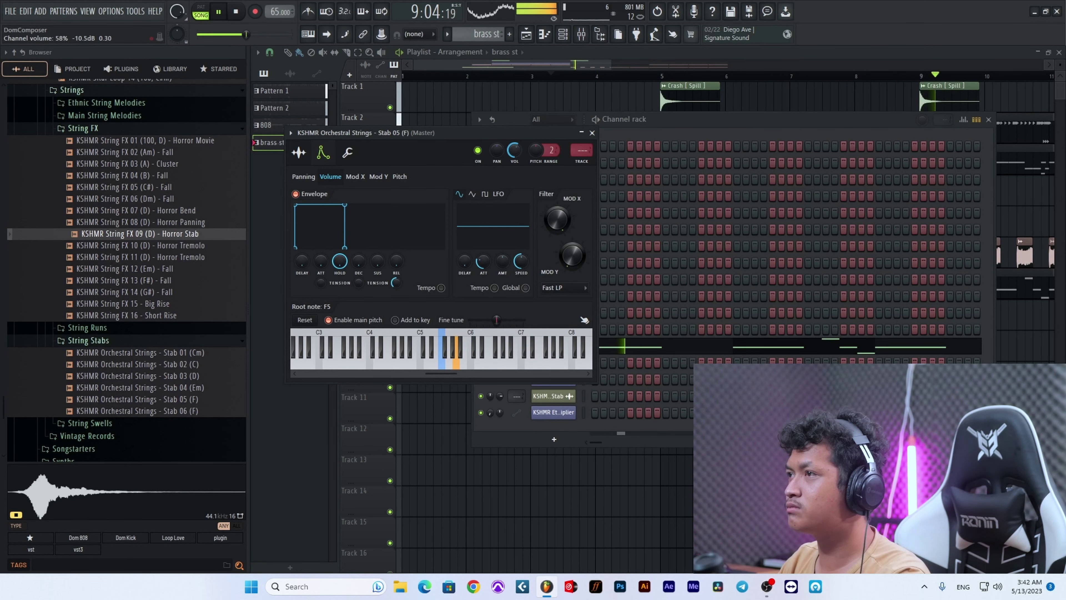
{"action": "right_click", "coordinate": [523, 103]}
{"action": "left_click", "coordinate": [532, 77]}
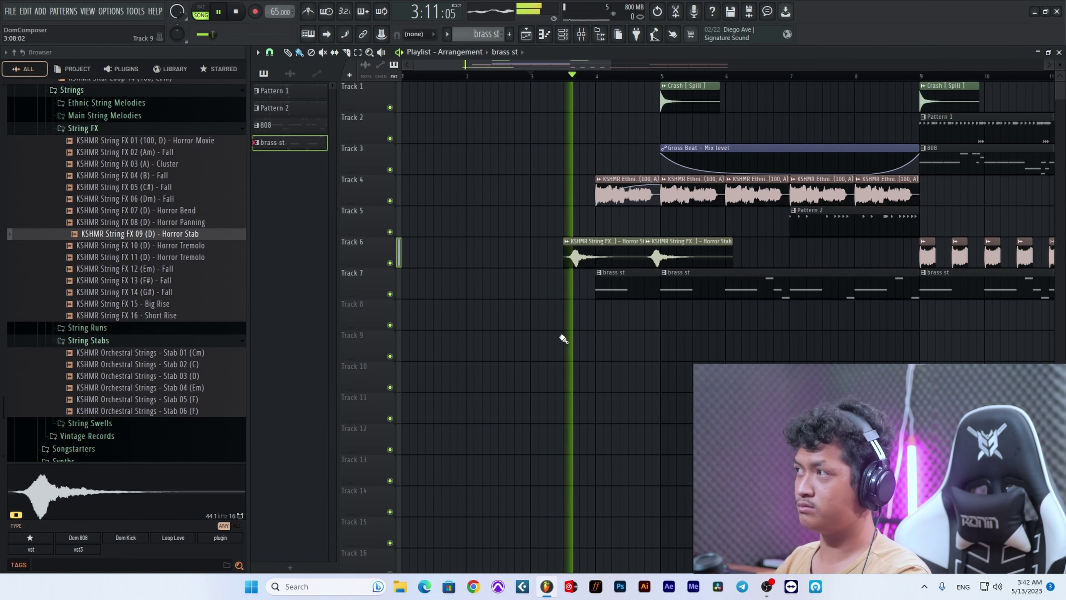
Step: Load LuxeVerb into slot 3 of the KSHMR Ethnic String Loop 18 mixer track
{"action": "scroll", "coordinate": [616, 341], "scroll_direction": "up", "scroll_amount": 5}
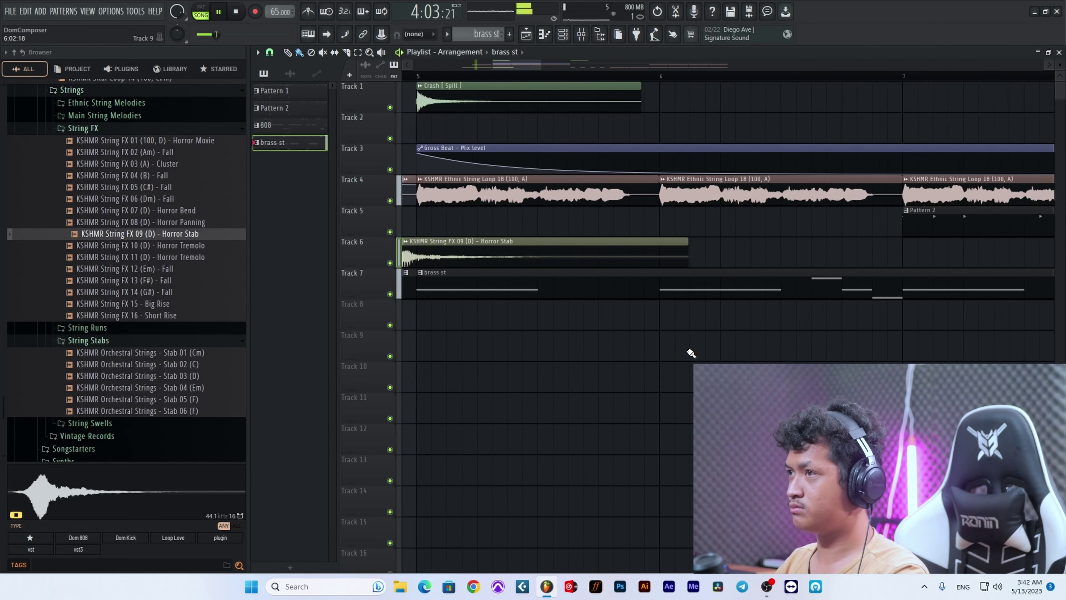
{"action": "scroll", "coordinate": [691, 353], "scroll_direction": "down", "scroll_amount": 5}
{"action": "scroll", "coordinate": [656, 347], "scroll_direction": "up", "scroll_amount": 5}
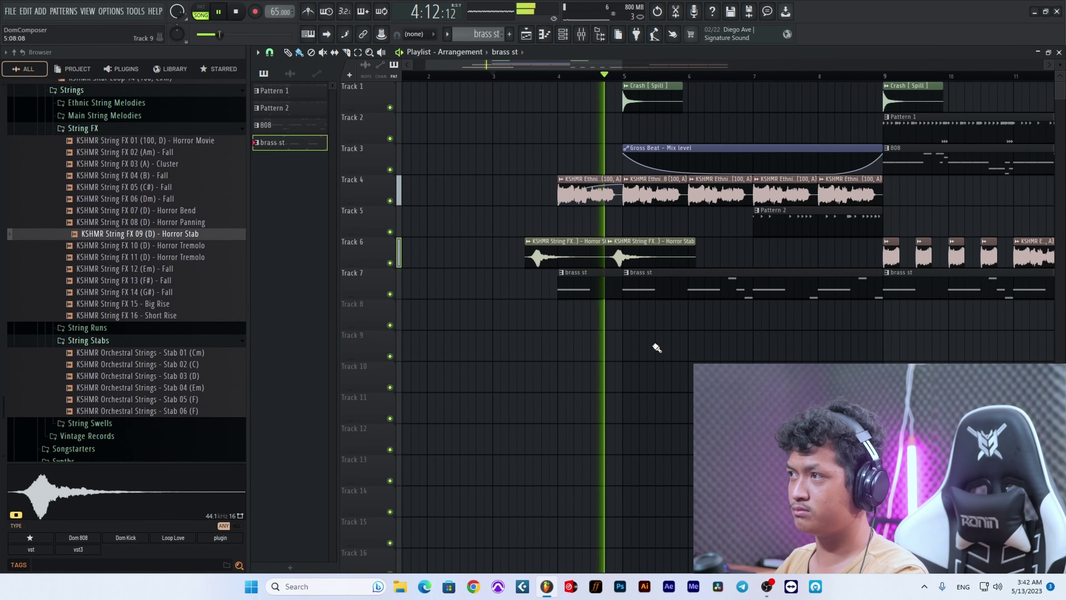
{"action": "double_click", "coordinate": [612, 181]}
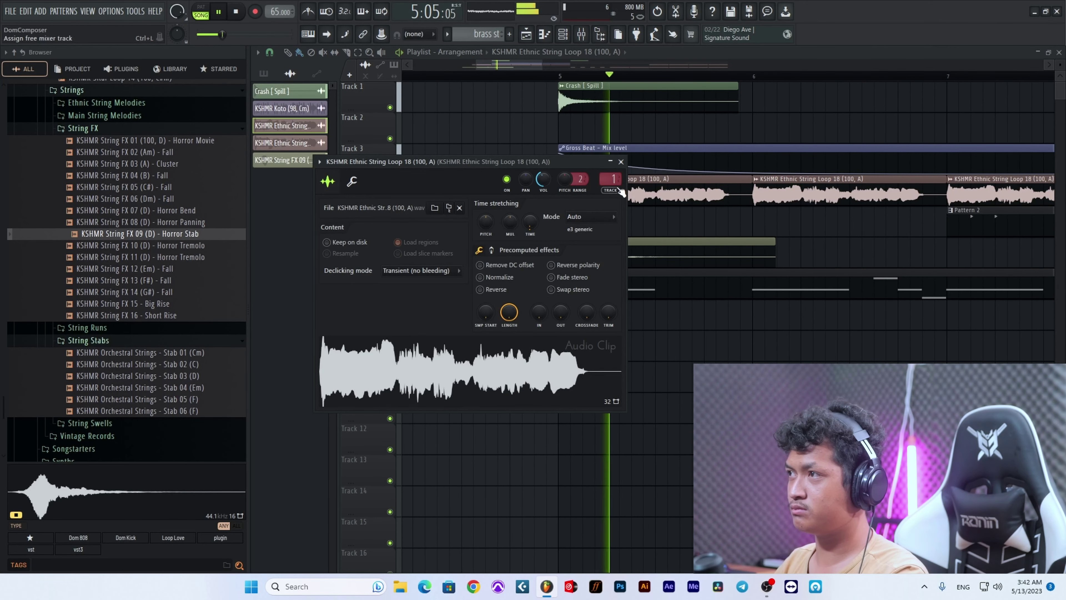
{"action": "double_click", "coordinate": [612, 176]}
{"action": "middle_click", "coordinate": [991, 122]}
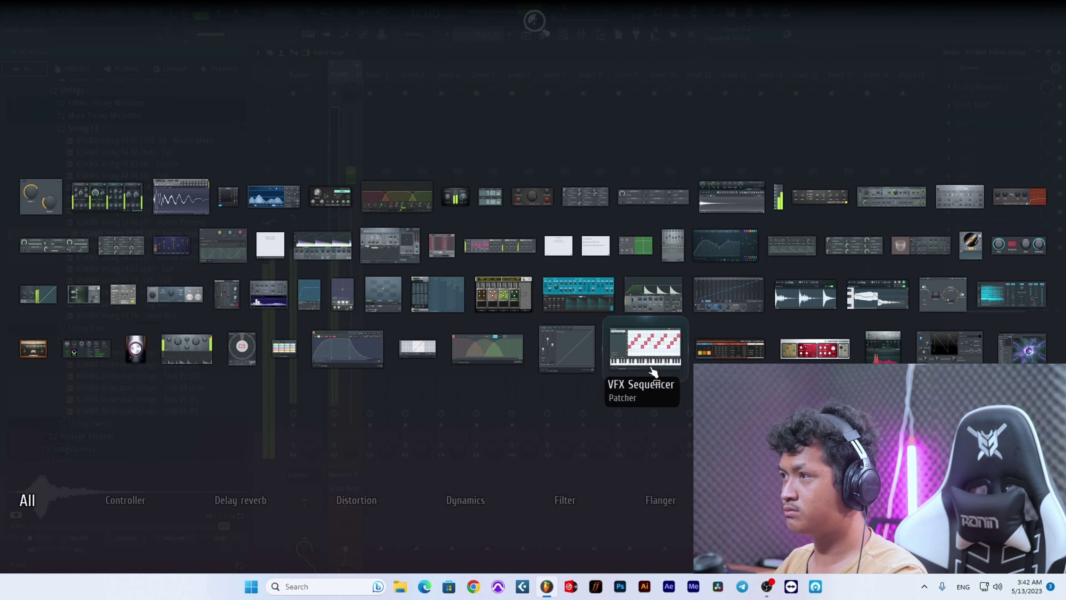
{"action": "left_click", "coordinate": [578, 293]}
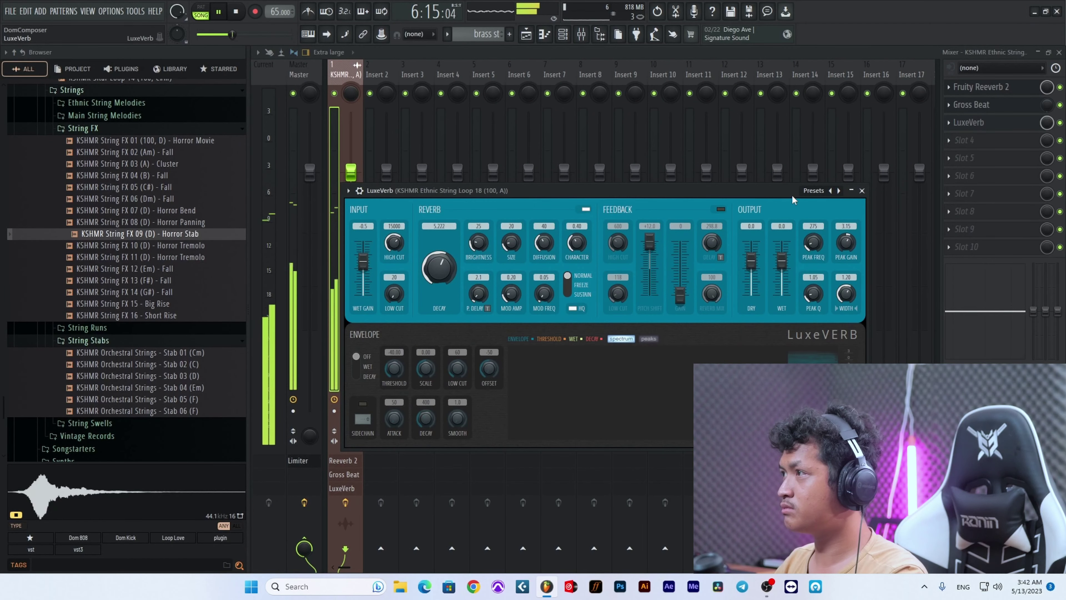
Step: Apply the Bright Hall preset to LuxeVerb and lower its mix level to 38%
{"action": "left_click", "coordinate": [815, 190]}
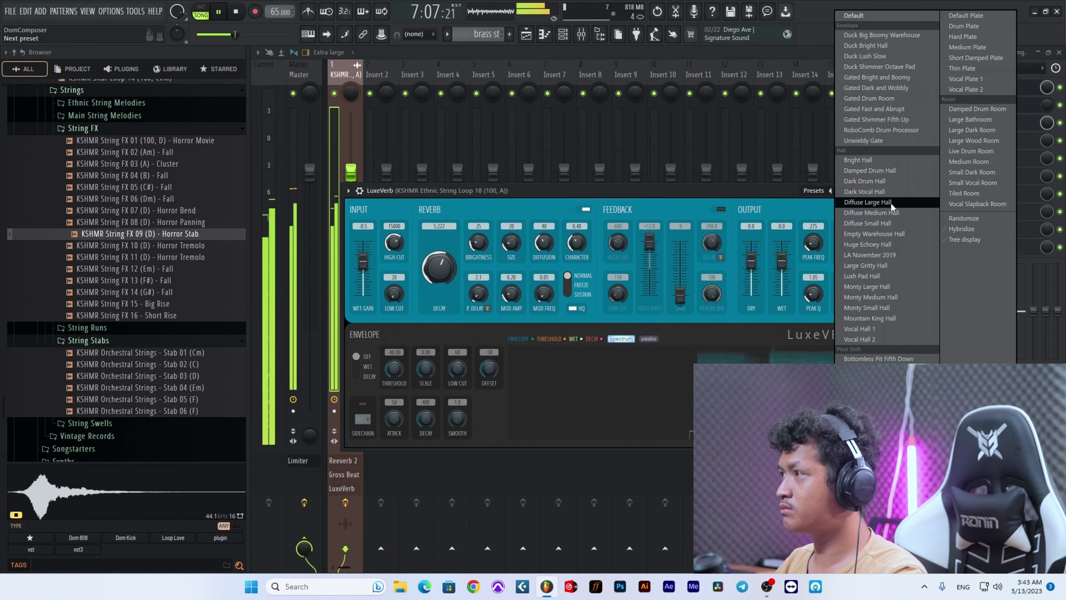
{"action": "left_click", "coordinate": [902, 161]}
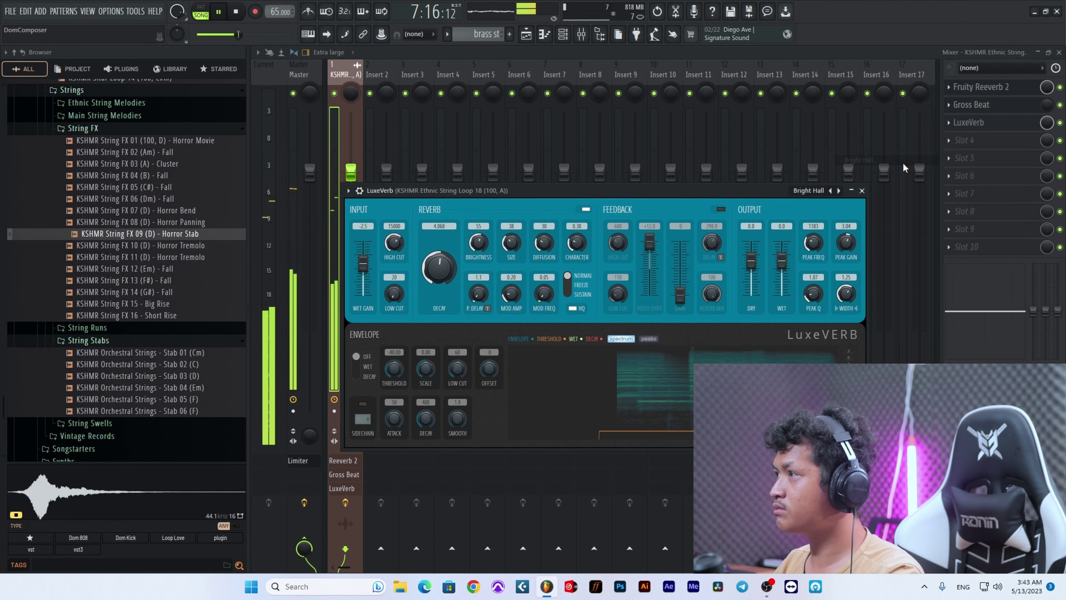
{"action": "left_click_drag", "start_coordinate": [1047, 124], "coordinate": [1047, 143]}
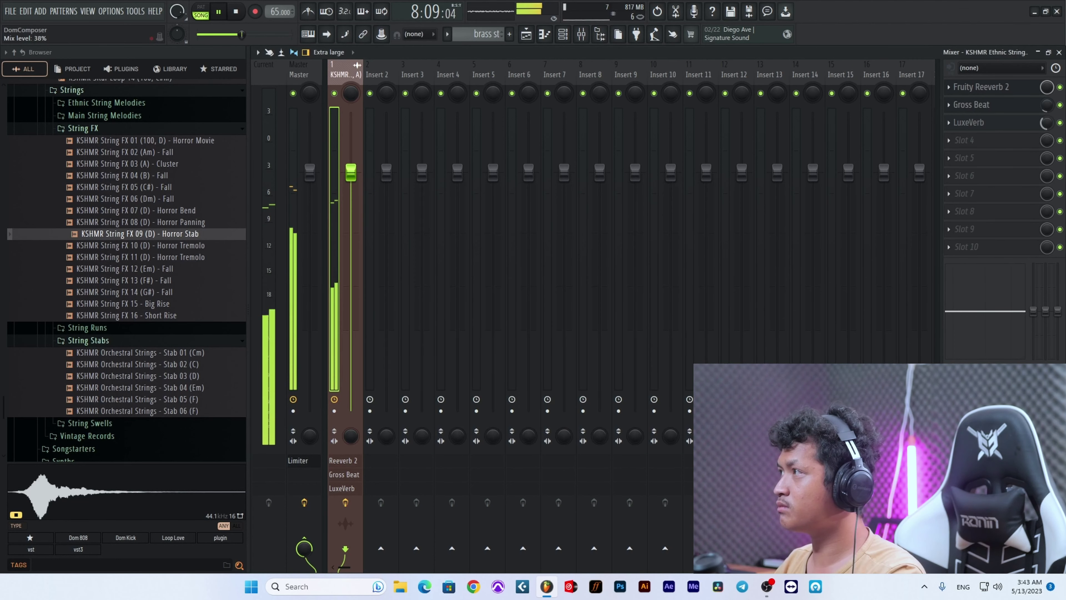